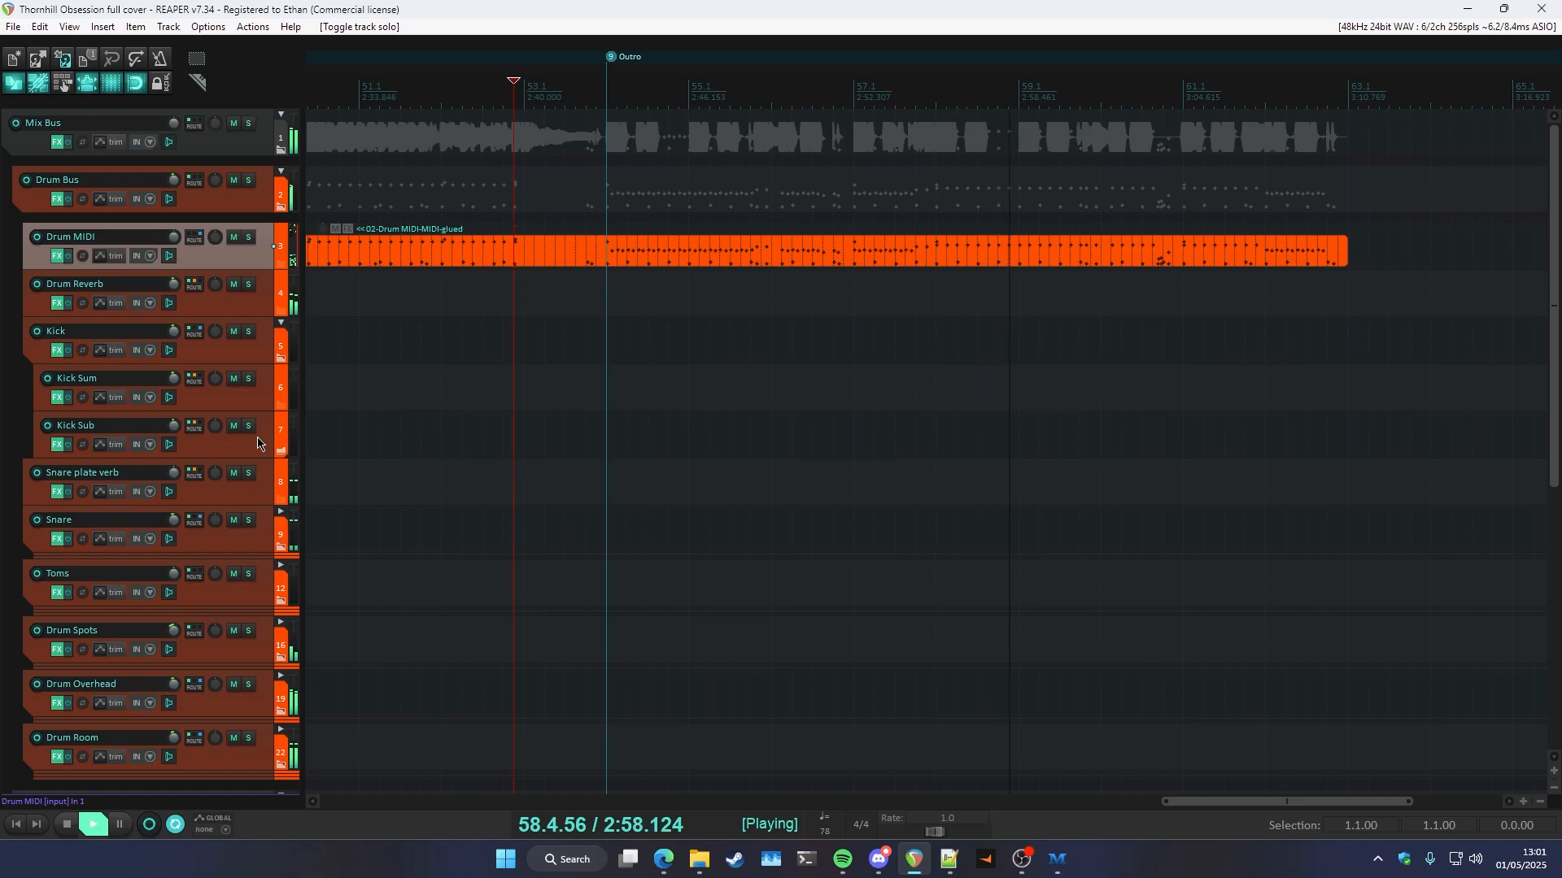
# - Show the full kit view of Modern & Massive Drums on the Drum MIDI track and stop playback
pyautogui.scroll(-1, 258, 443)
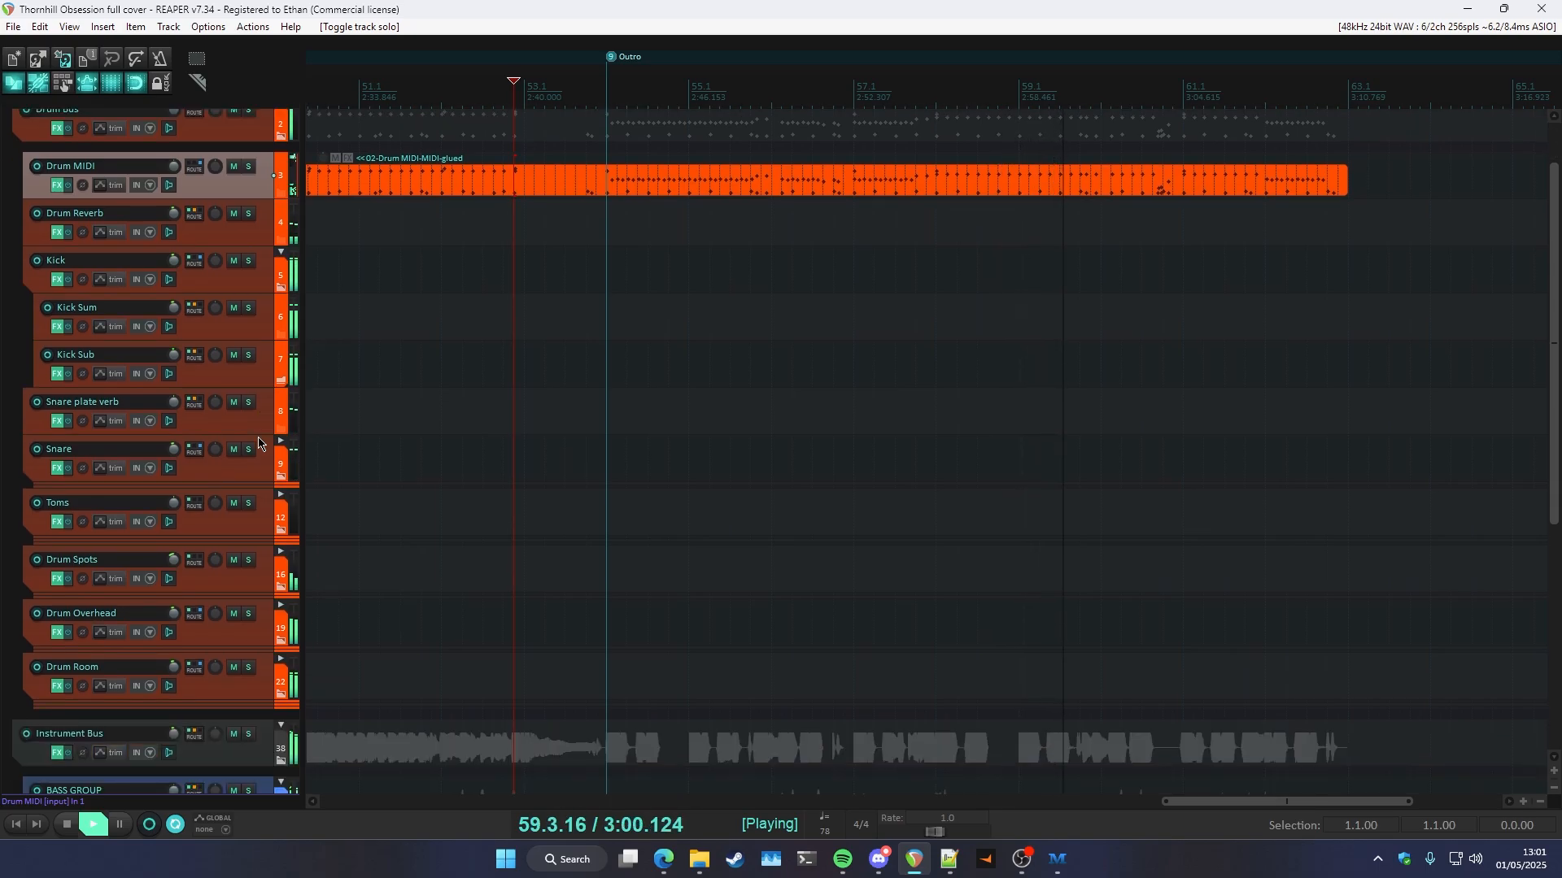
pyautogui.scroll(1, 248, 357)
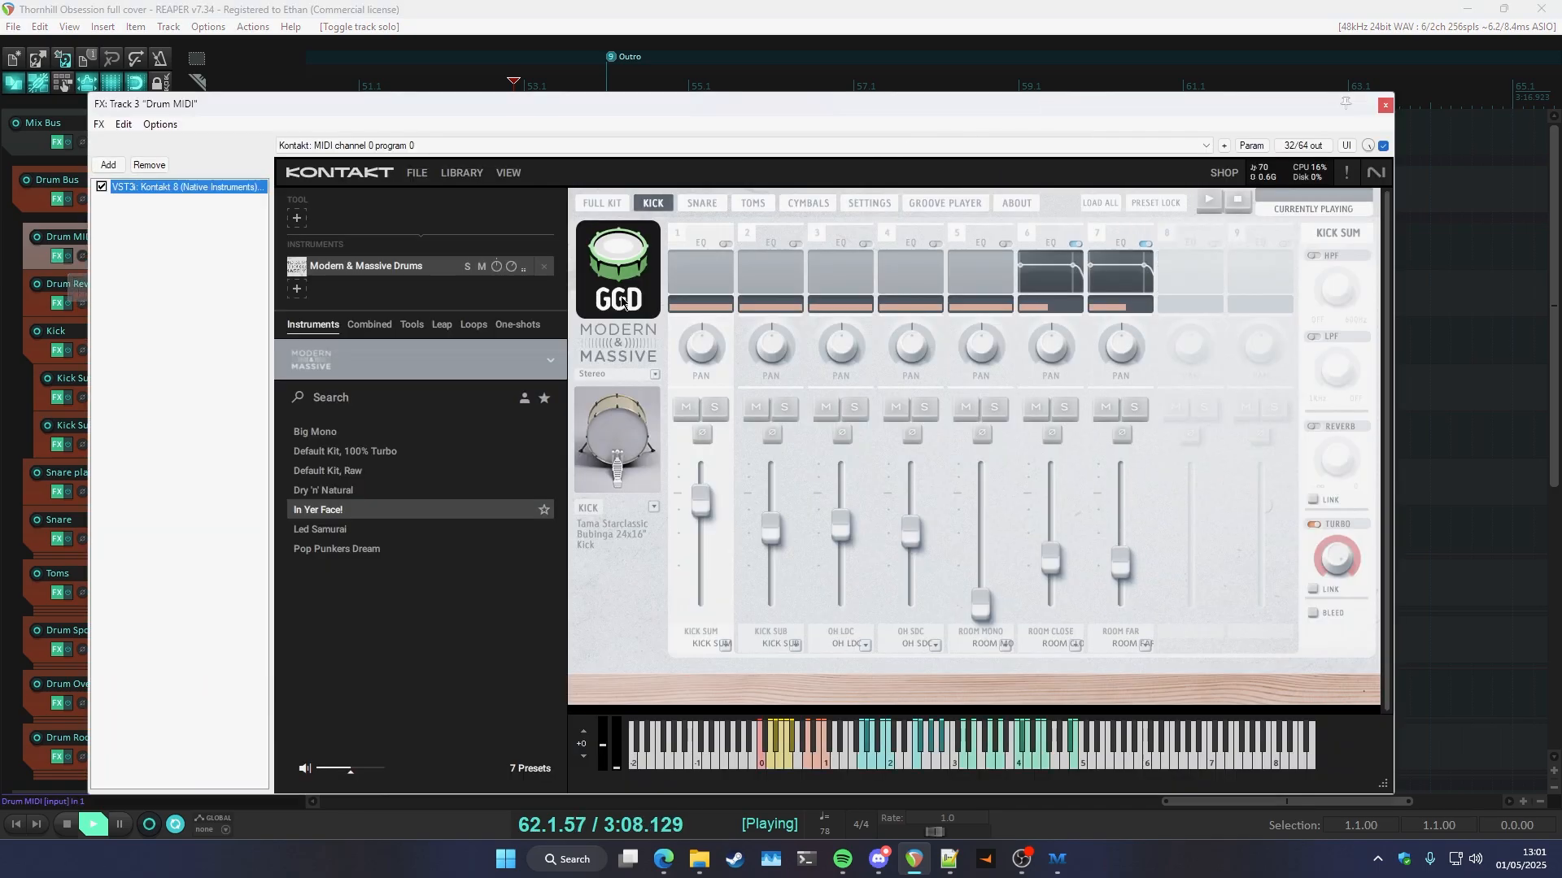
pyautogui.moveTo(608, 107)
pyautogui.mouseDown()
pyautogui.moveTo(588, 98)
pyautogui.moveTo(607, 106)
pyautogui.moveTo(593, 117)
pyautogui.mouseUp()
pyautogui.click(602, 196)
pyautogui.press('space')
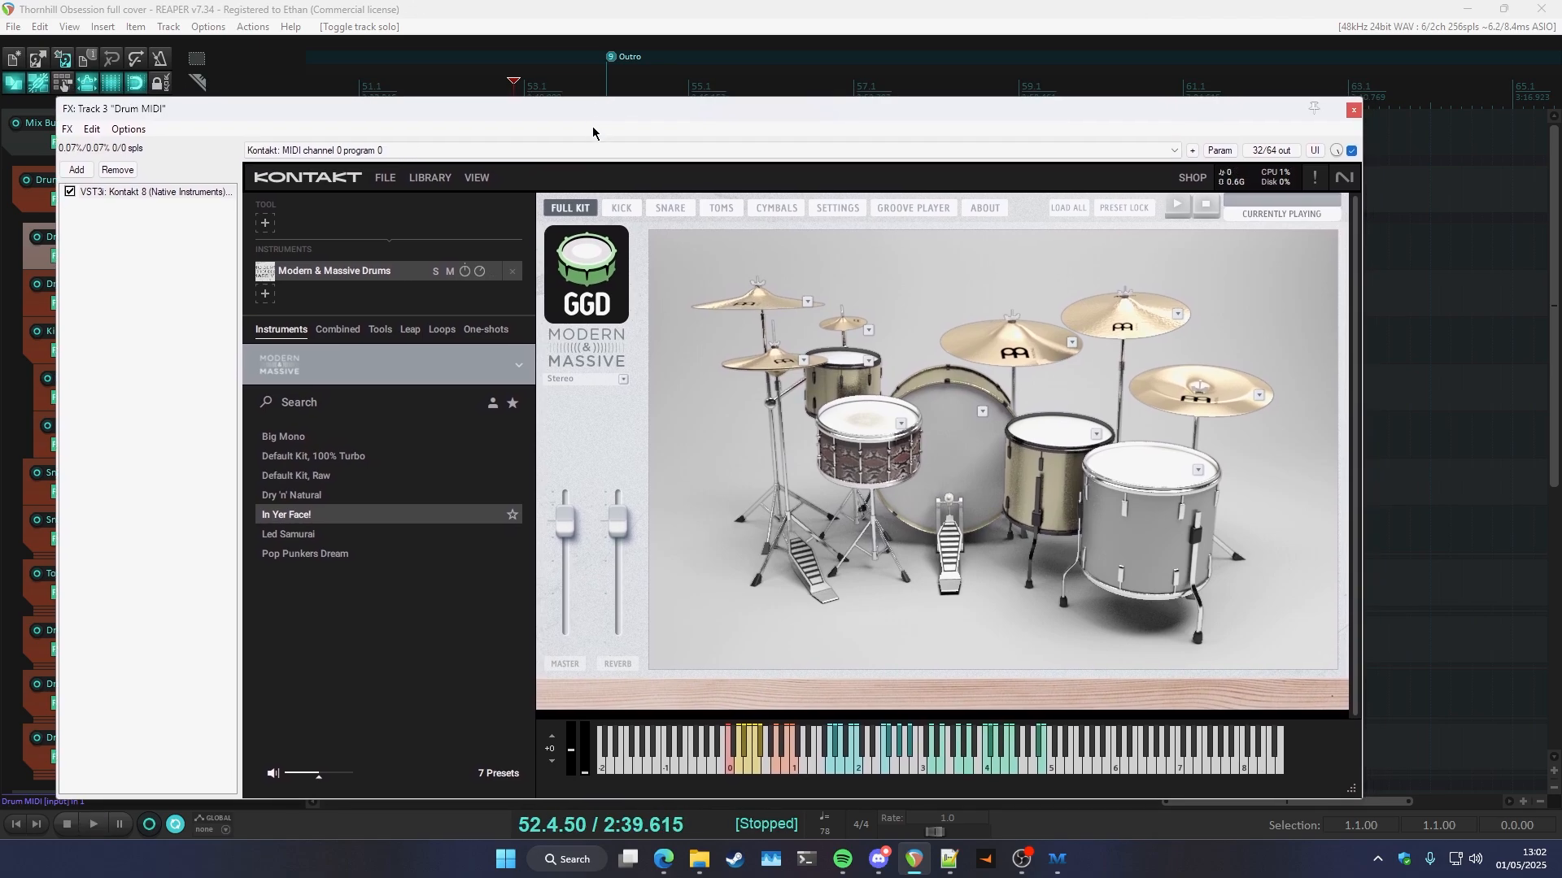
pyautogui.moveTo(720, 116); pyautogui.dragTo(727, 117)
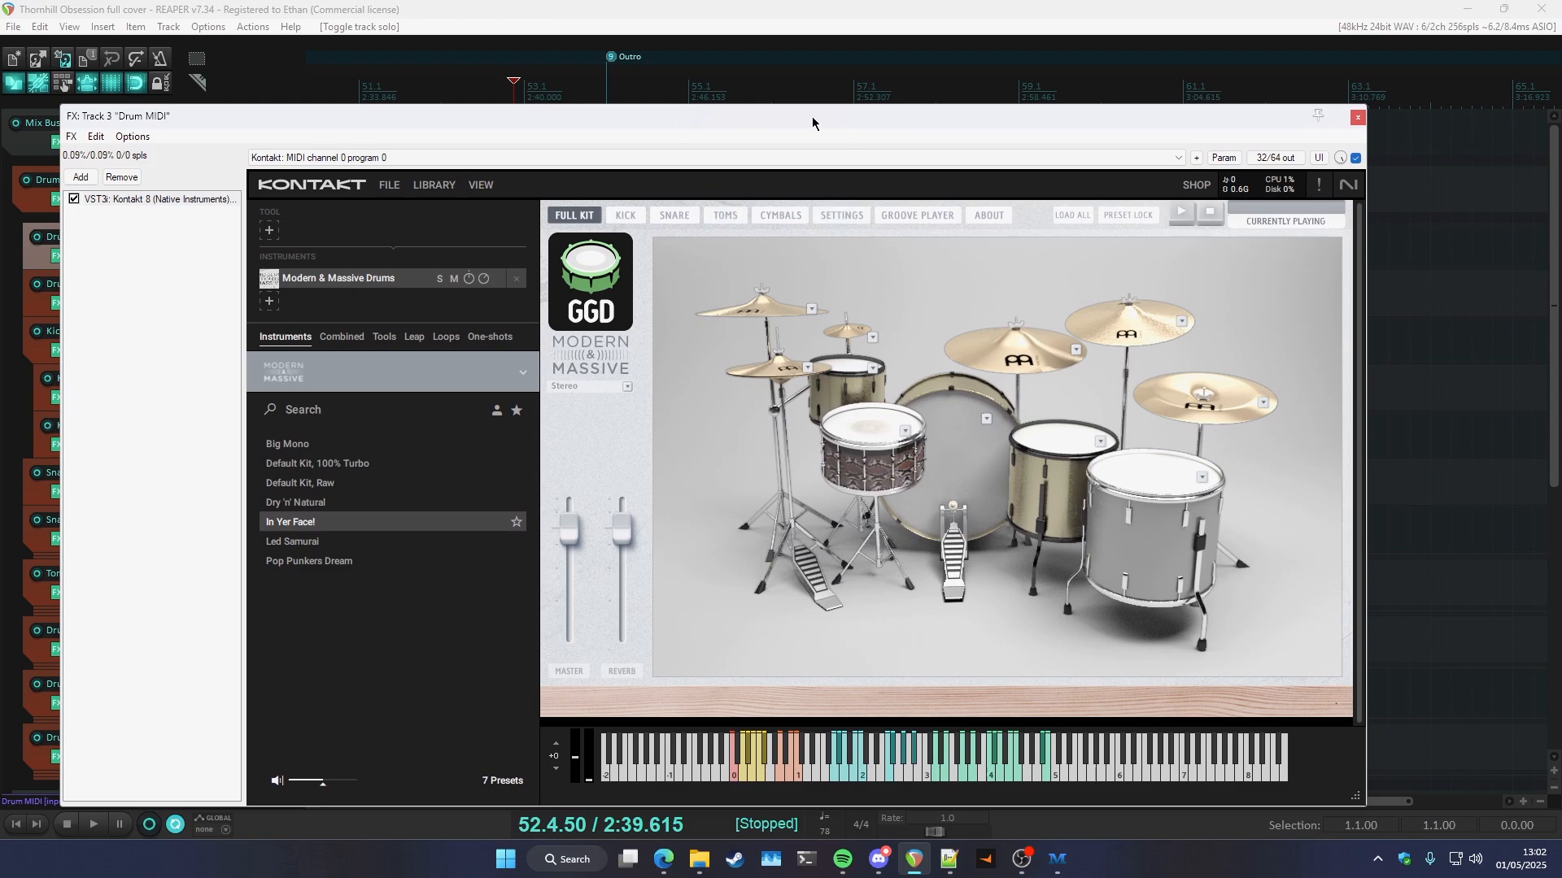
pyautogui.moveTo(812, 116); pyautogui.dragTo(882, 104)
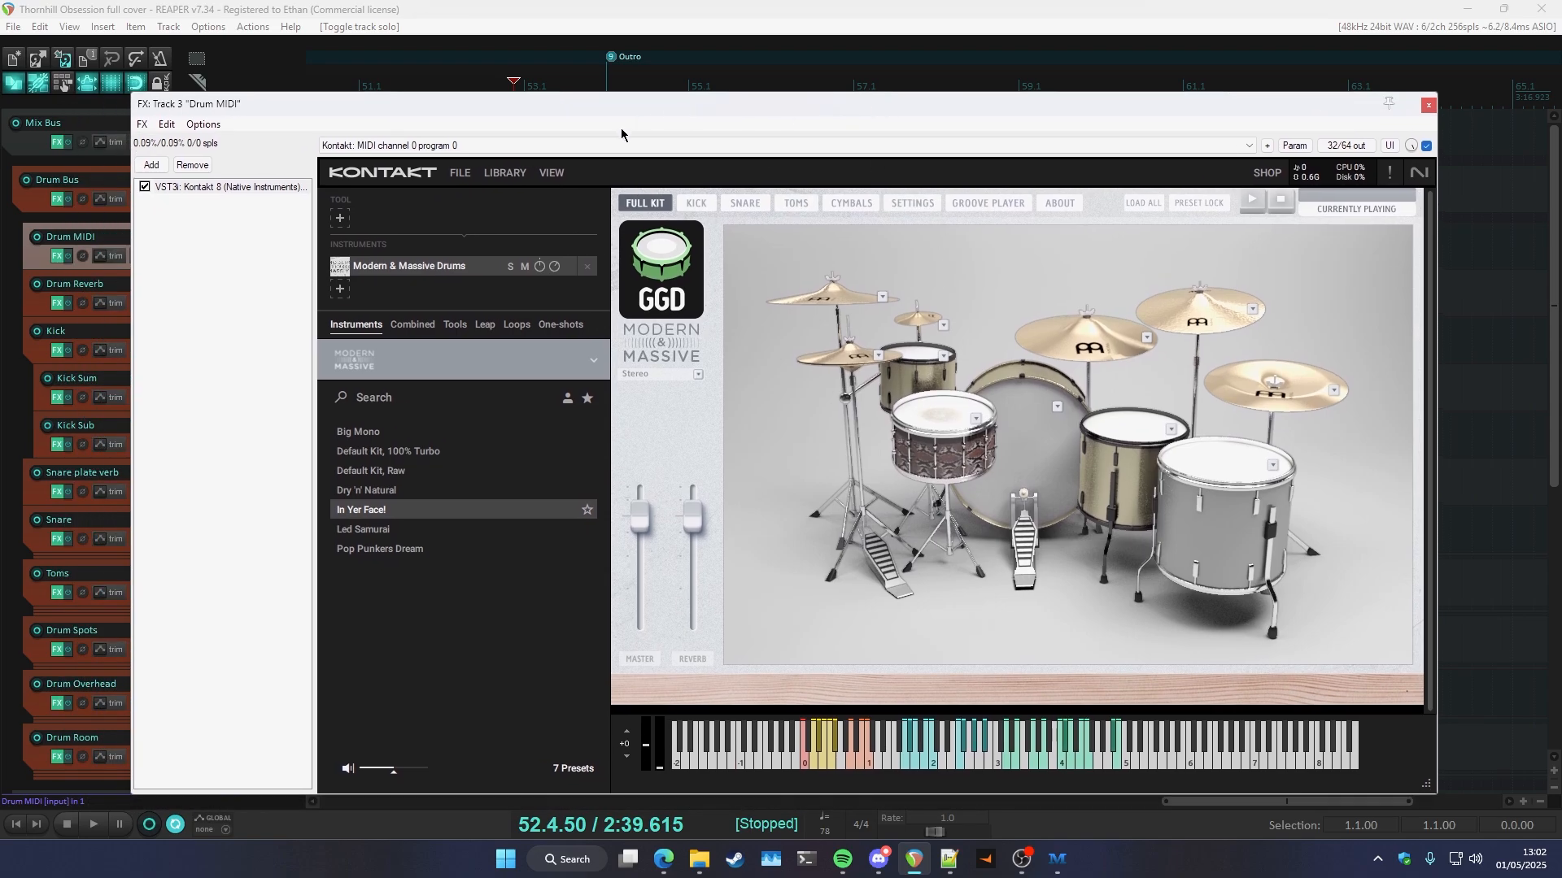
pyautogui.moveTo(631, 110); pyautogui.dragTo(579, 100)
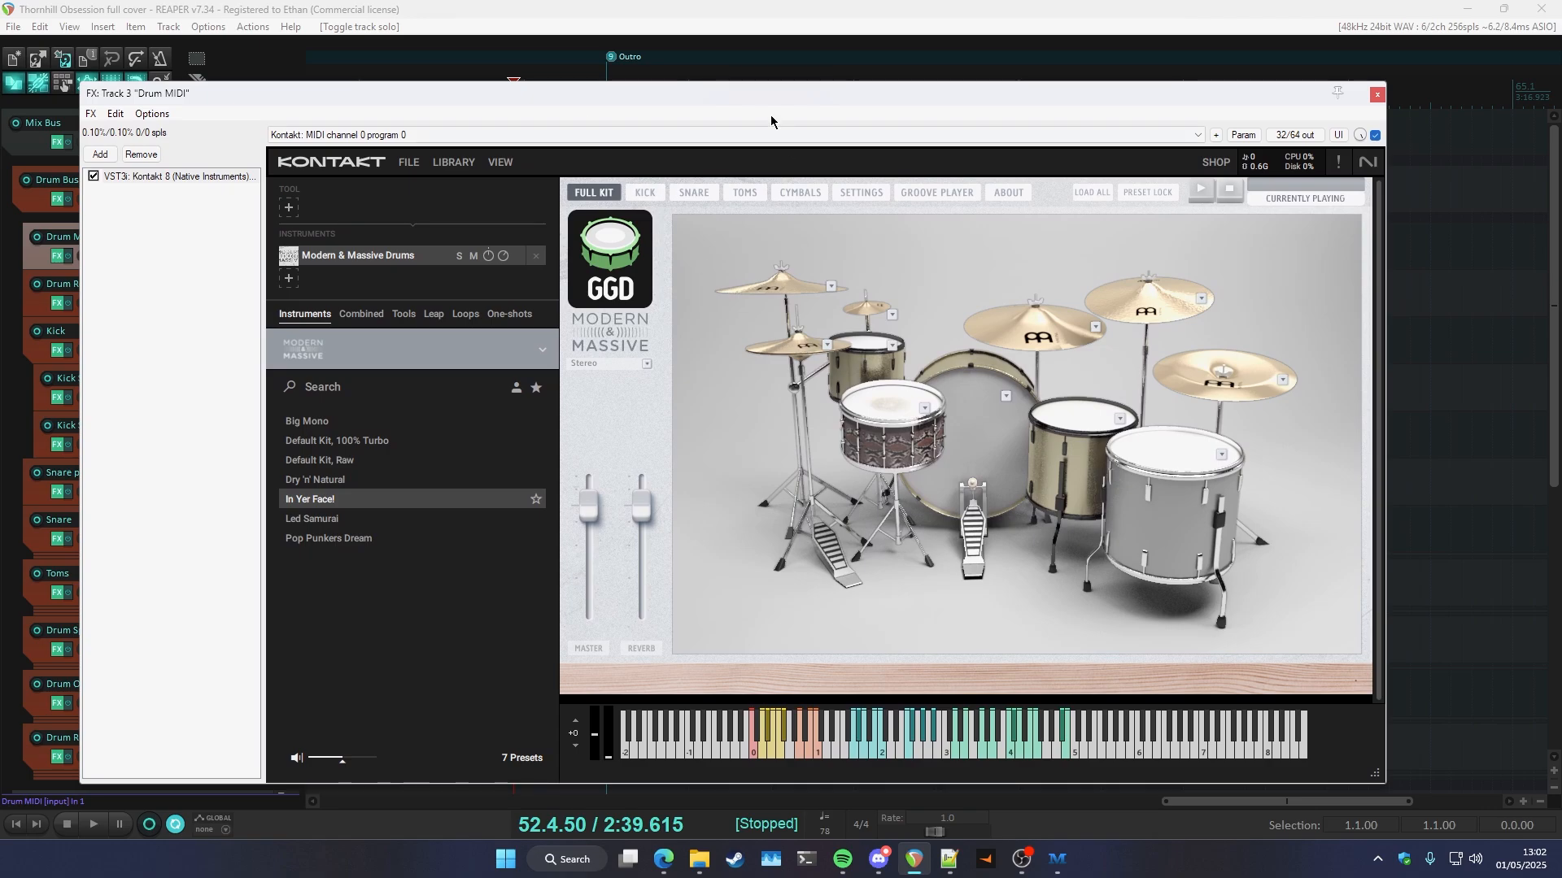
pyautogui.moveTo(771, 98); pyautogui.dragTo(766, 111)
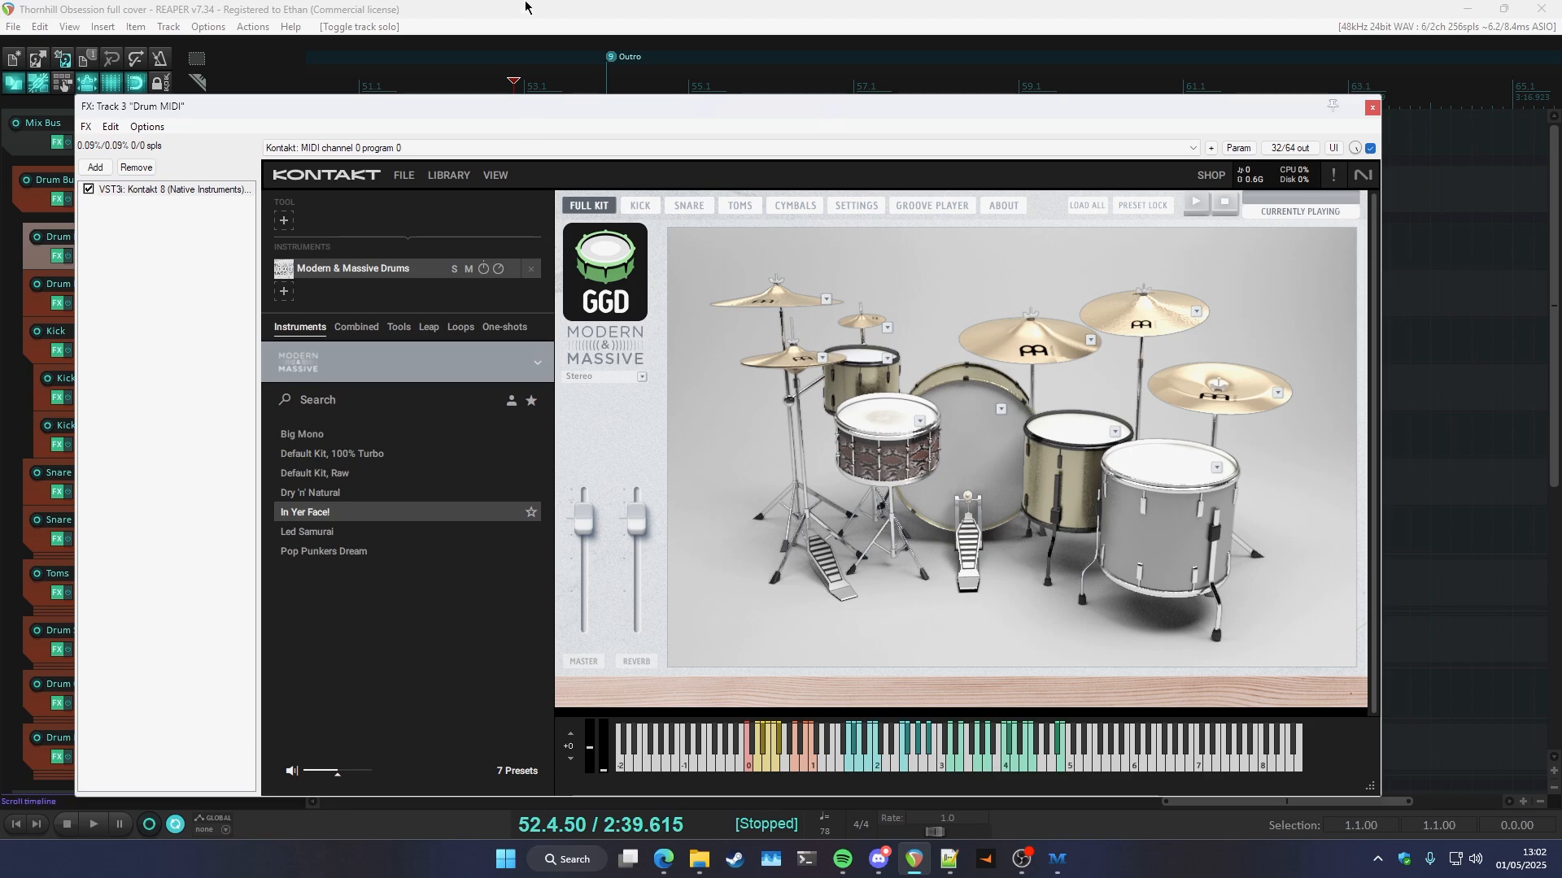
pyautogui.moveTo(543, 112); pyautogui.dragTo(600, 101)
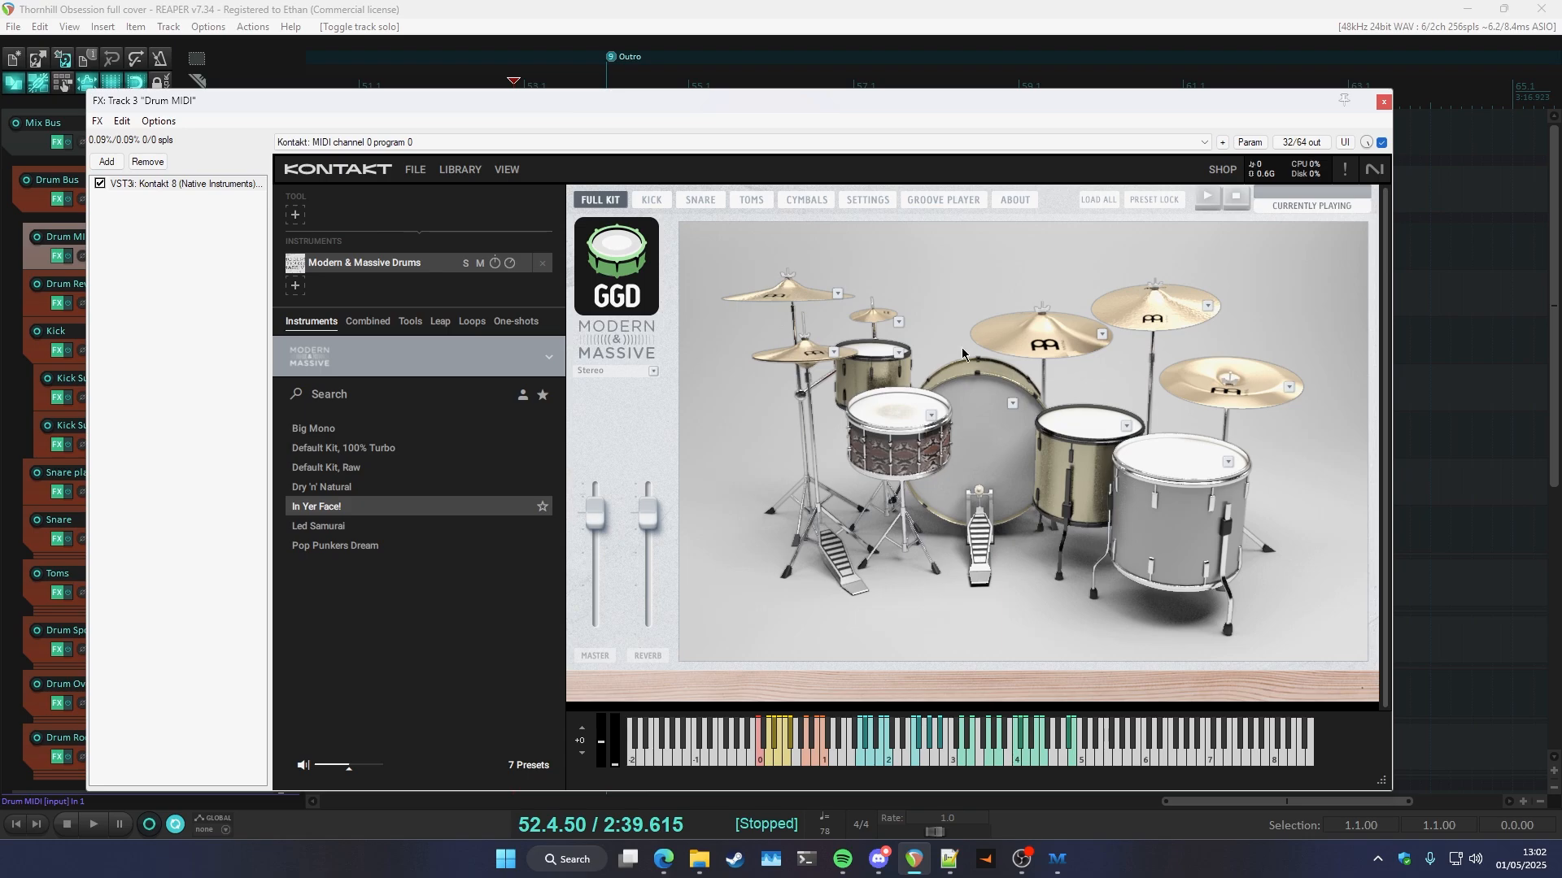
pyautogui.moveTo(789, 102); pyautogui.dragTo(790, 87)
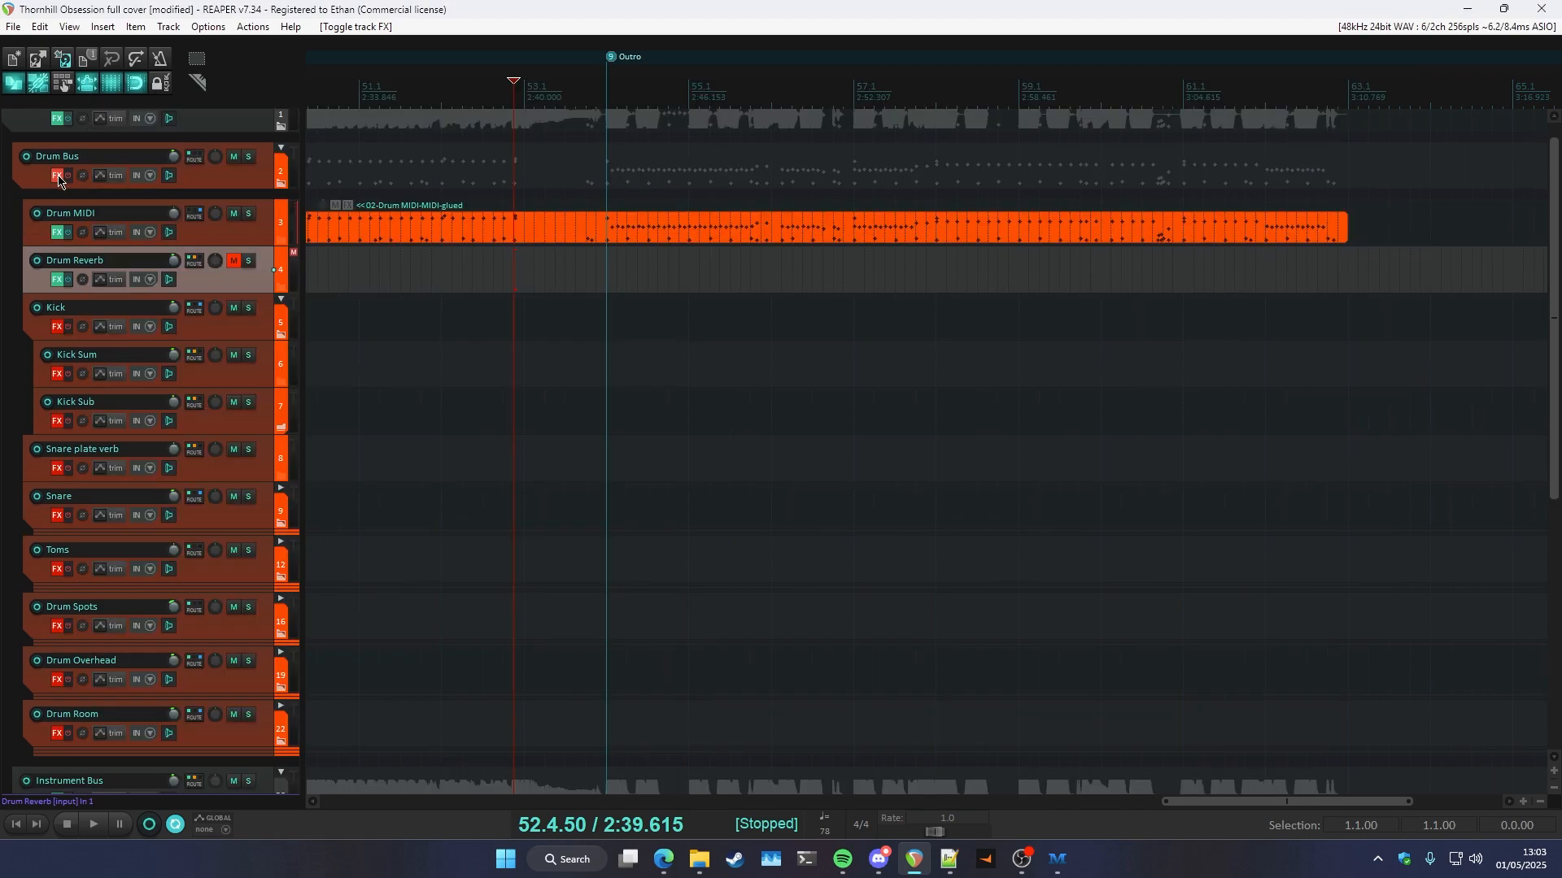
# - Solo the Drum Bus and audition the unprocessed drums from the Outro marker
pyautogui.rightClick(58, 179)
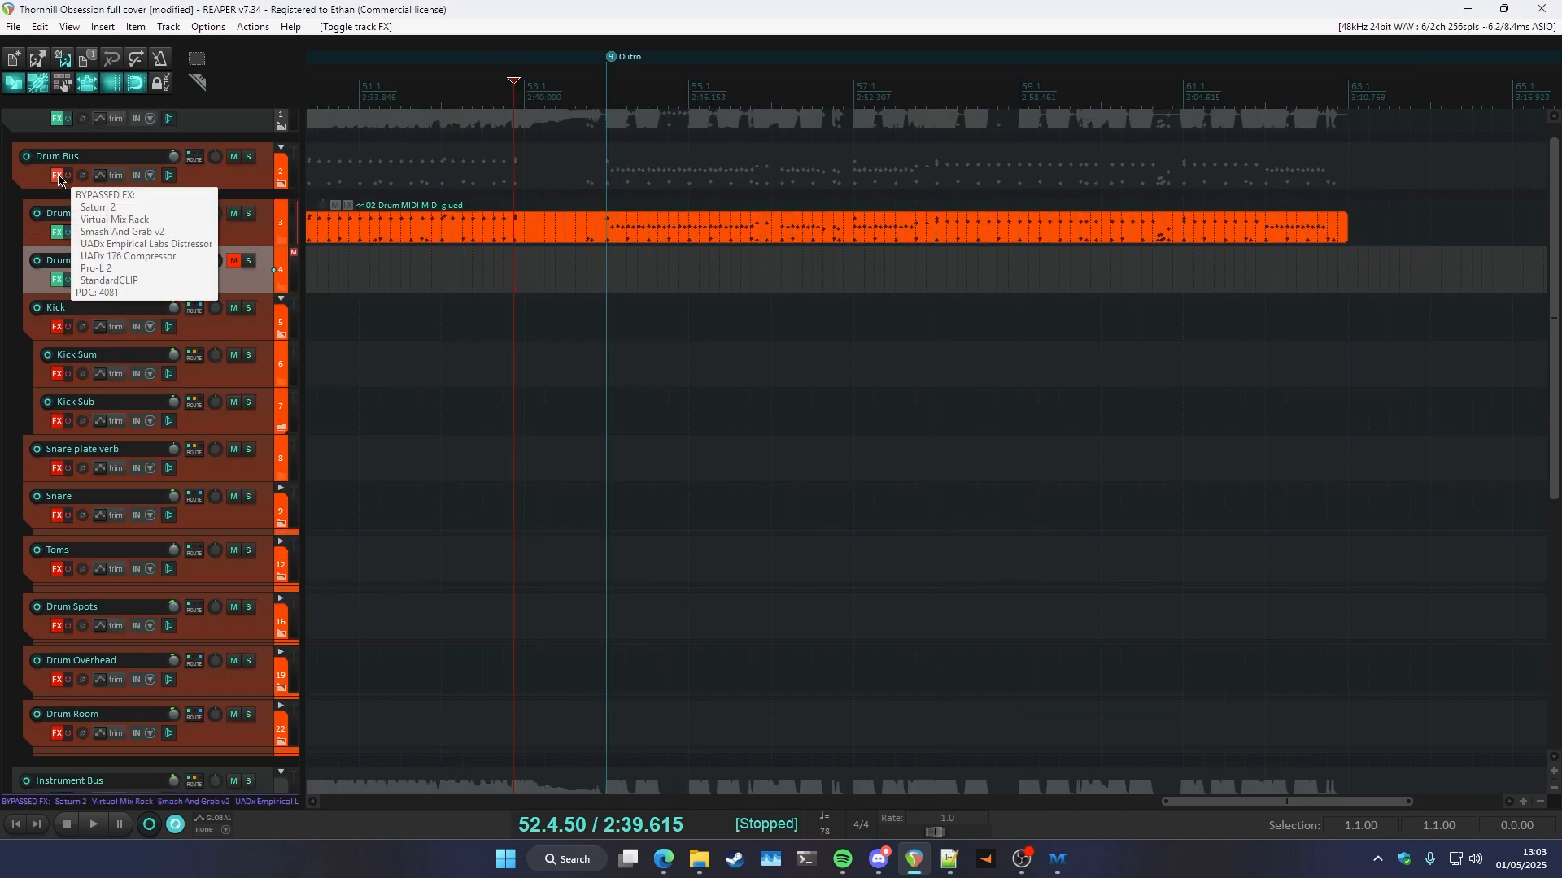
pyautogui.click(248, 156)
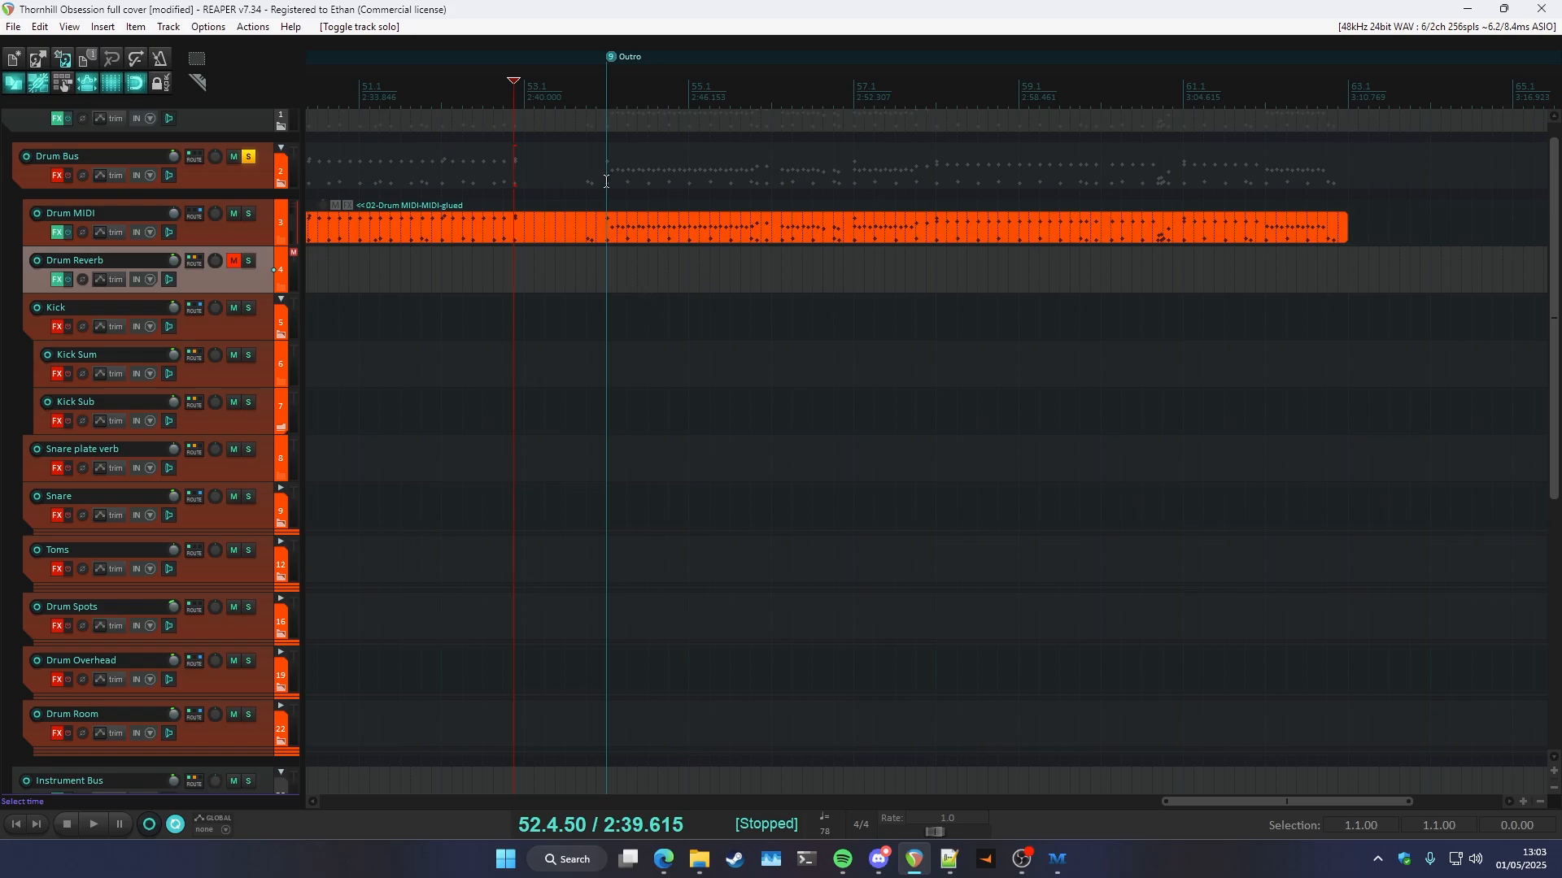
pyautogui.click(605, 95)
pyautogui.press('space')
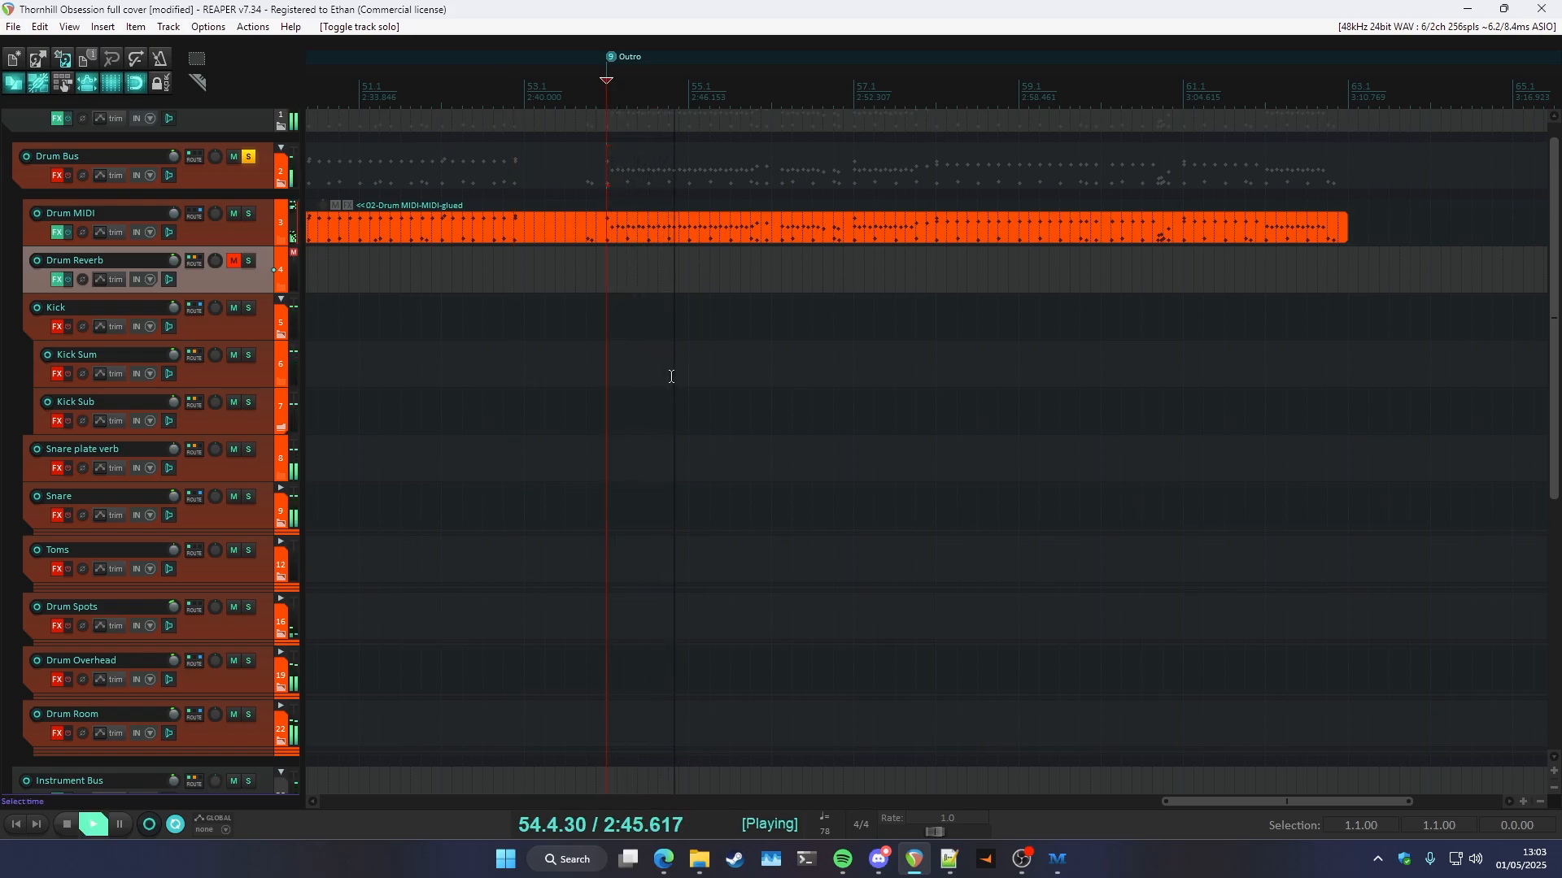
pyautogui.scroll(2, 651, 371)
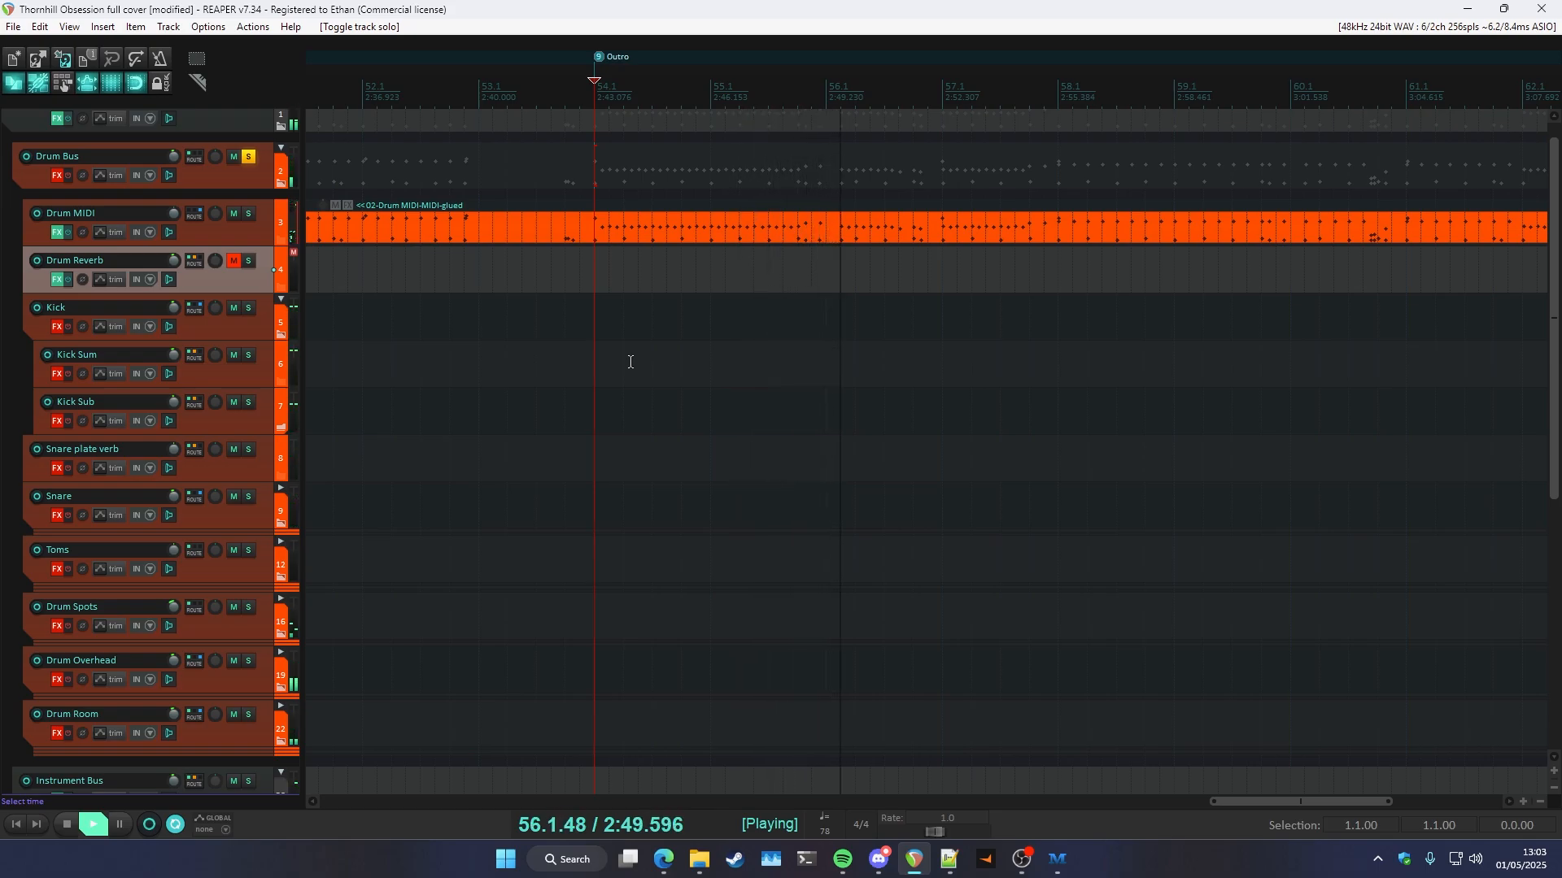
pyautogui.press('space')
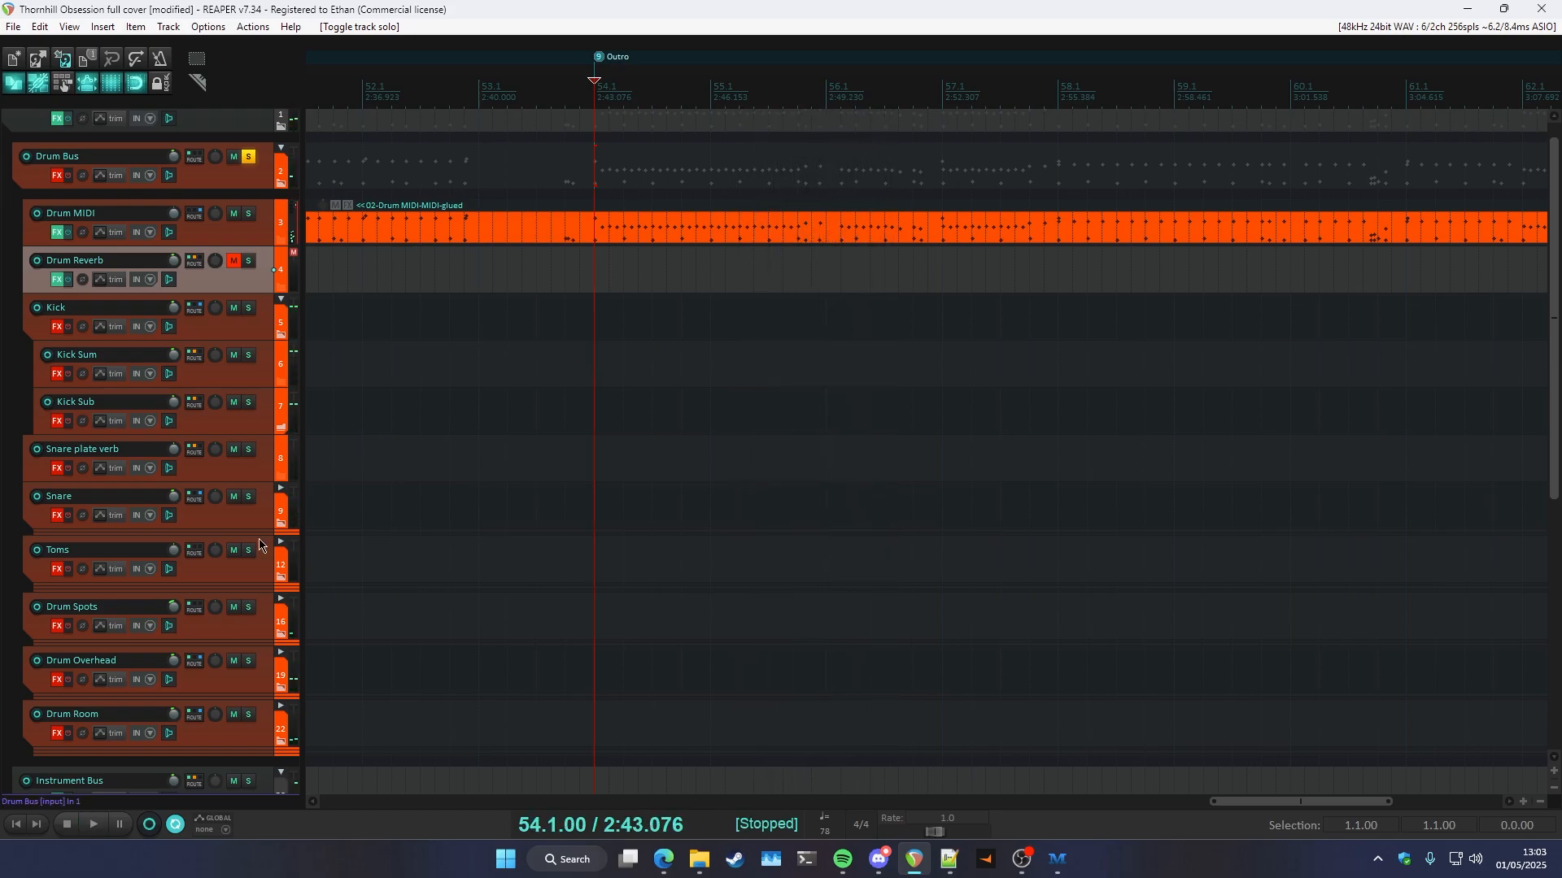
# - Open the snare choices in the Drum MIDI track's Kontakt kit and preview the Pearl Vinnie Paul Maple 14x8" Snare
pyautogui.click(218, 236)
pyautogui.click(237, 319)
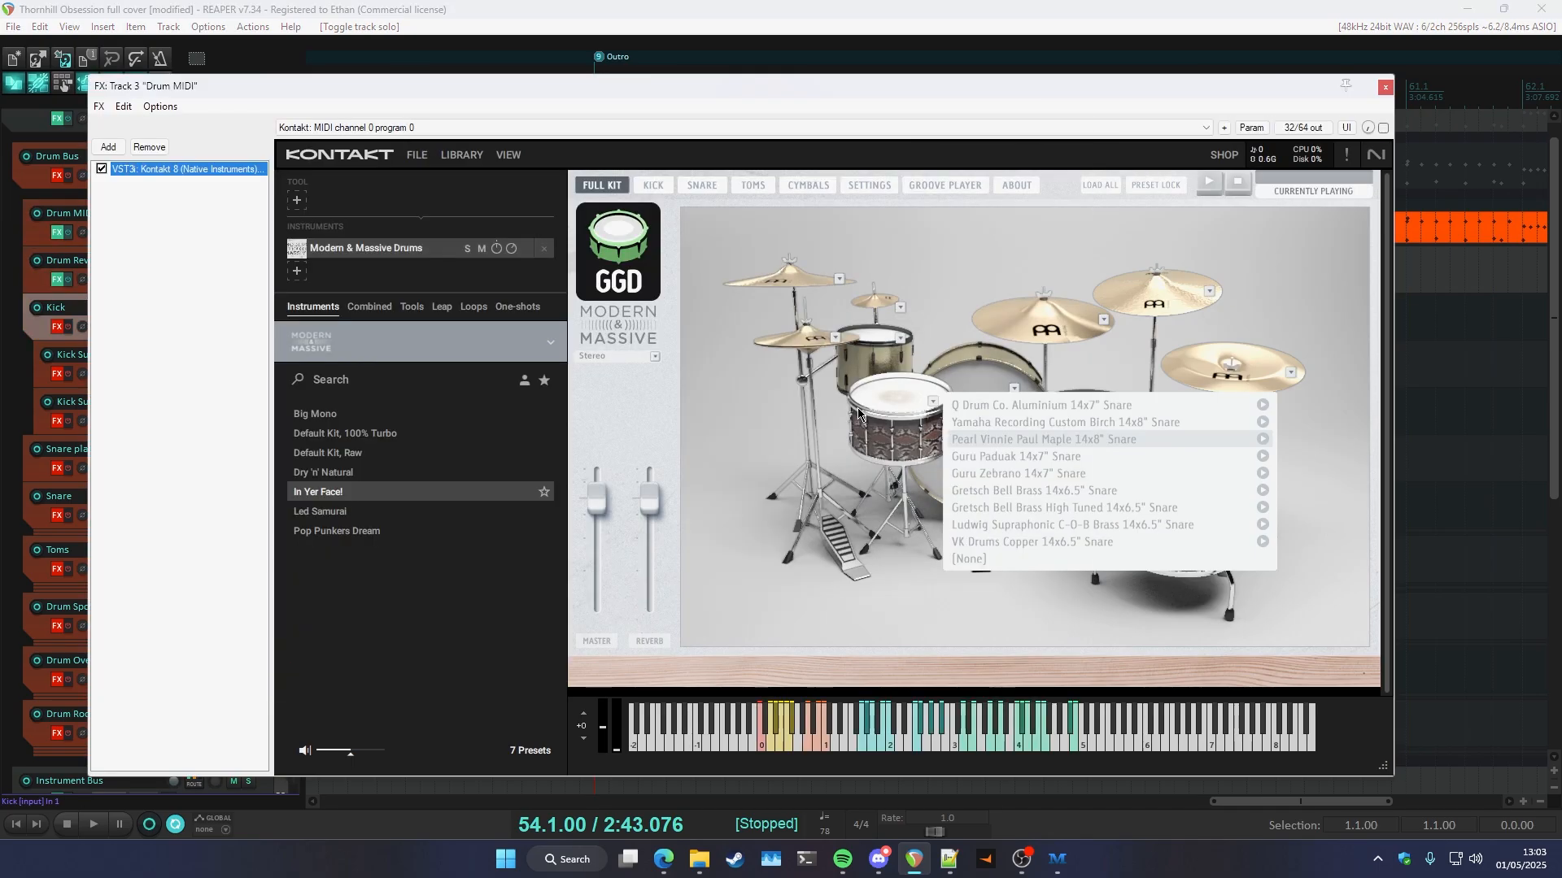
pyautogui.click(908, 400)
pyautogui.moveTo(798, 90); pyautogui.dragTo(788, 103)
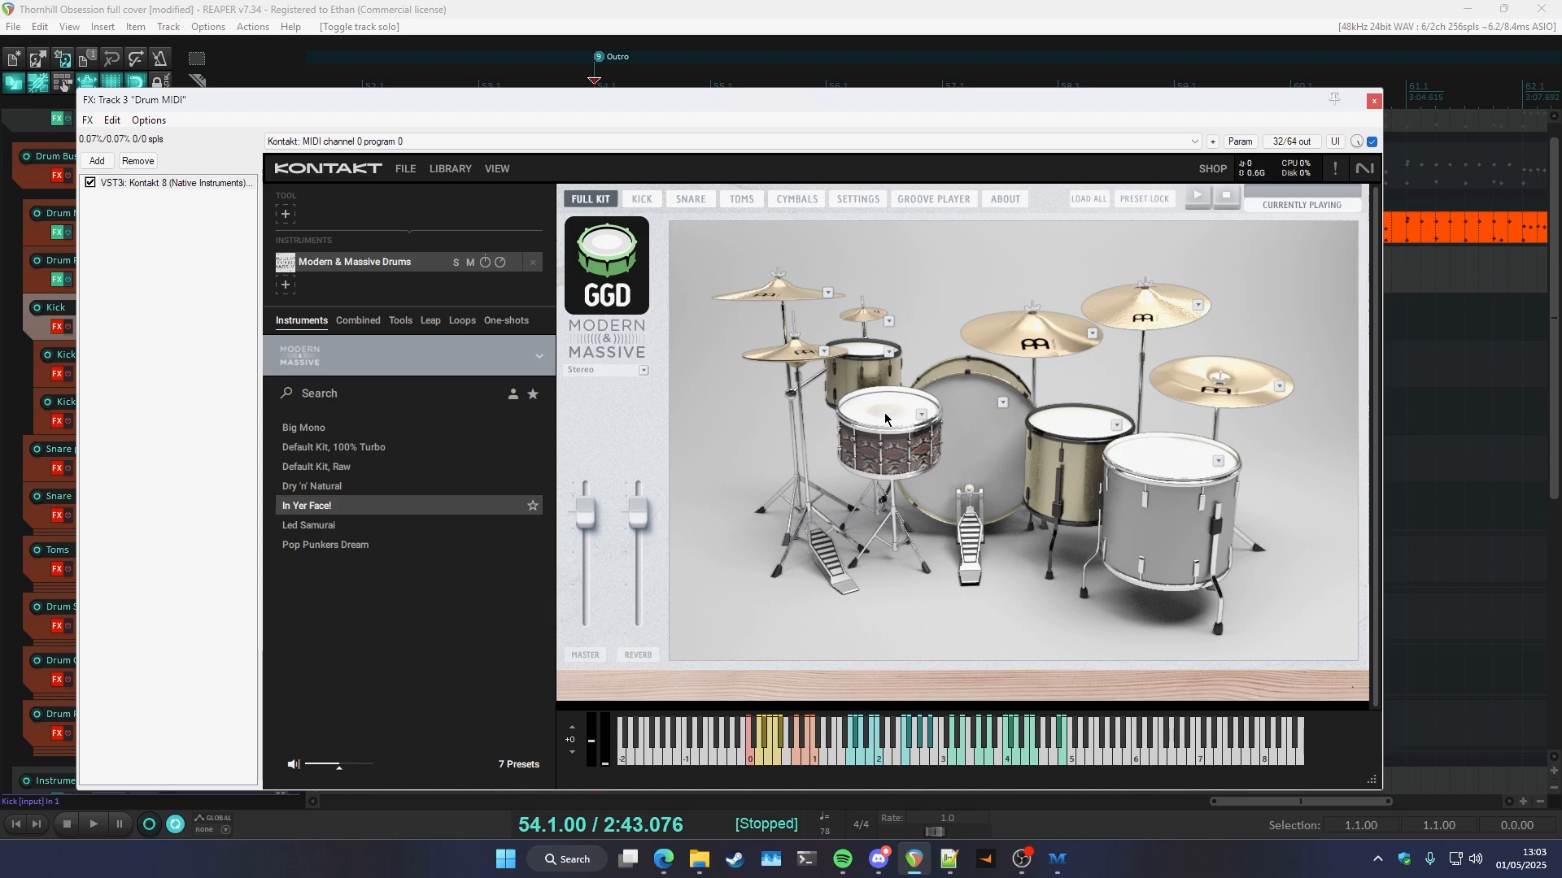
pyautogui.click(922, 416)
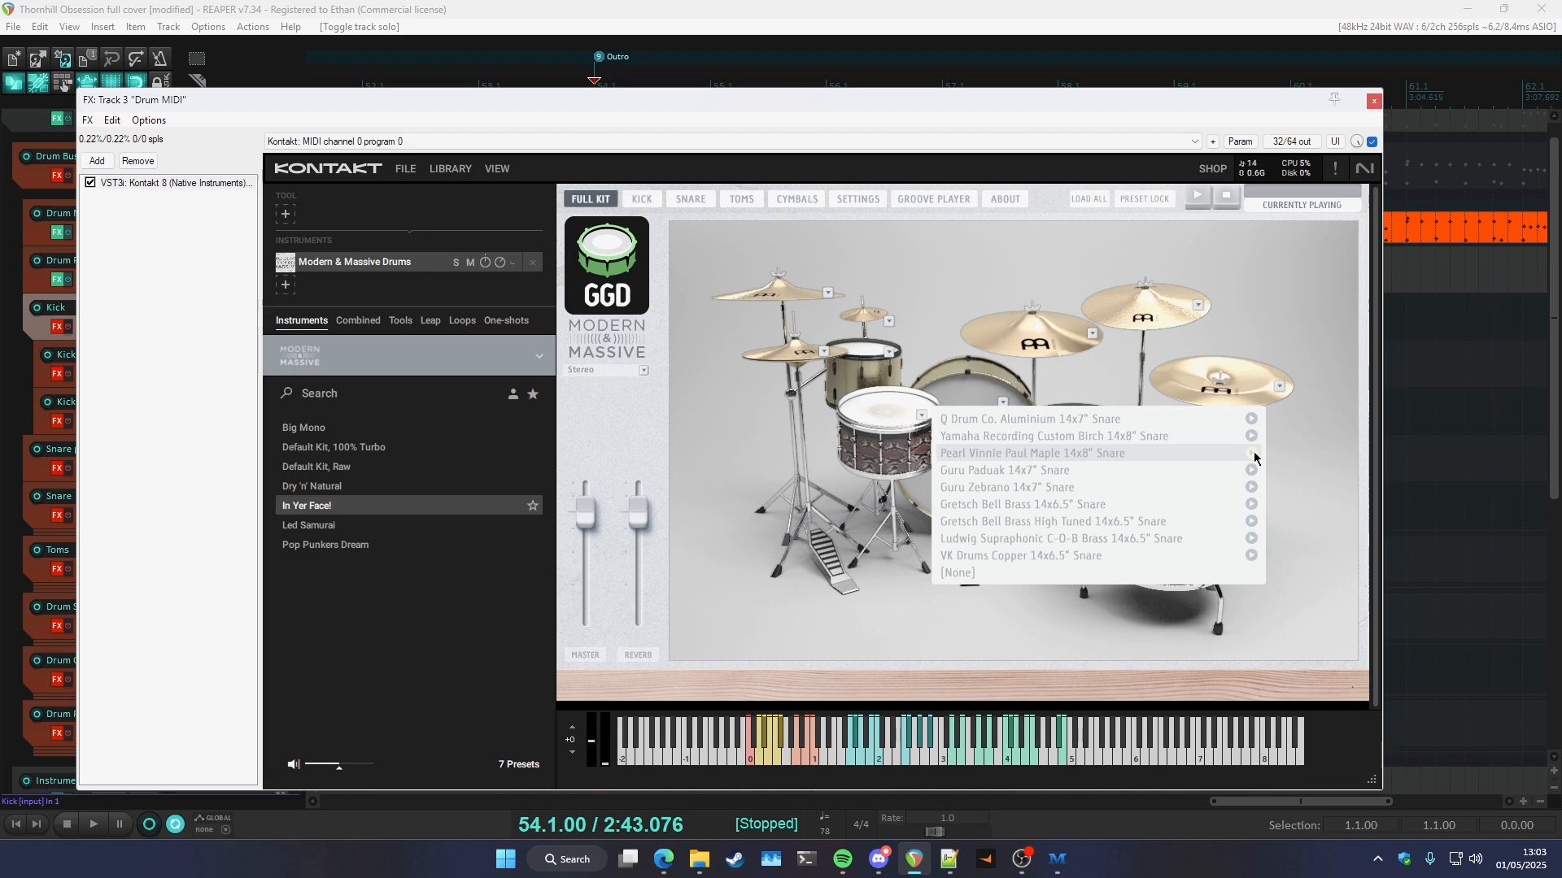
pyautogui.click(755, 750)
# - Preview the kick drum choices of the kit, including the Tama Starclassic Bubinga 24x16" Kick
pyautogui.click(1002, 403)
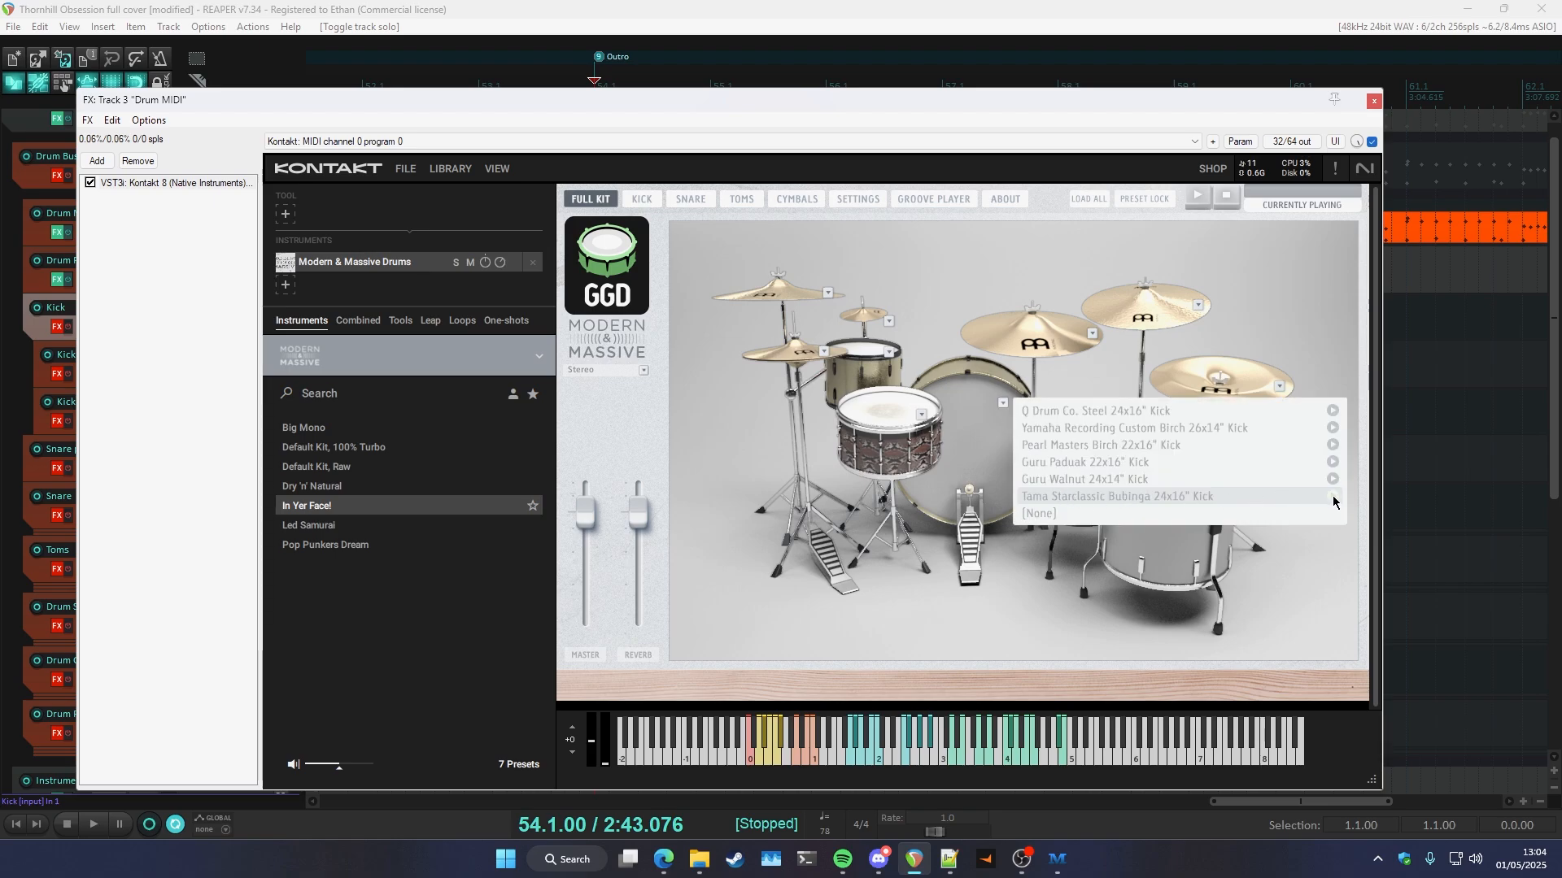
pyautogui.click(1334, 444)
pyautogui.click(1005, 405)
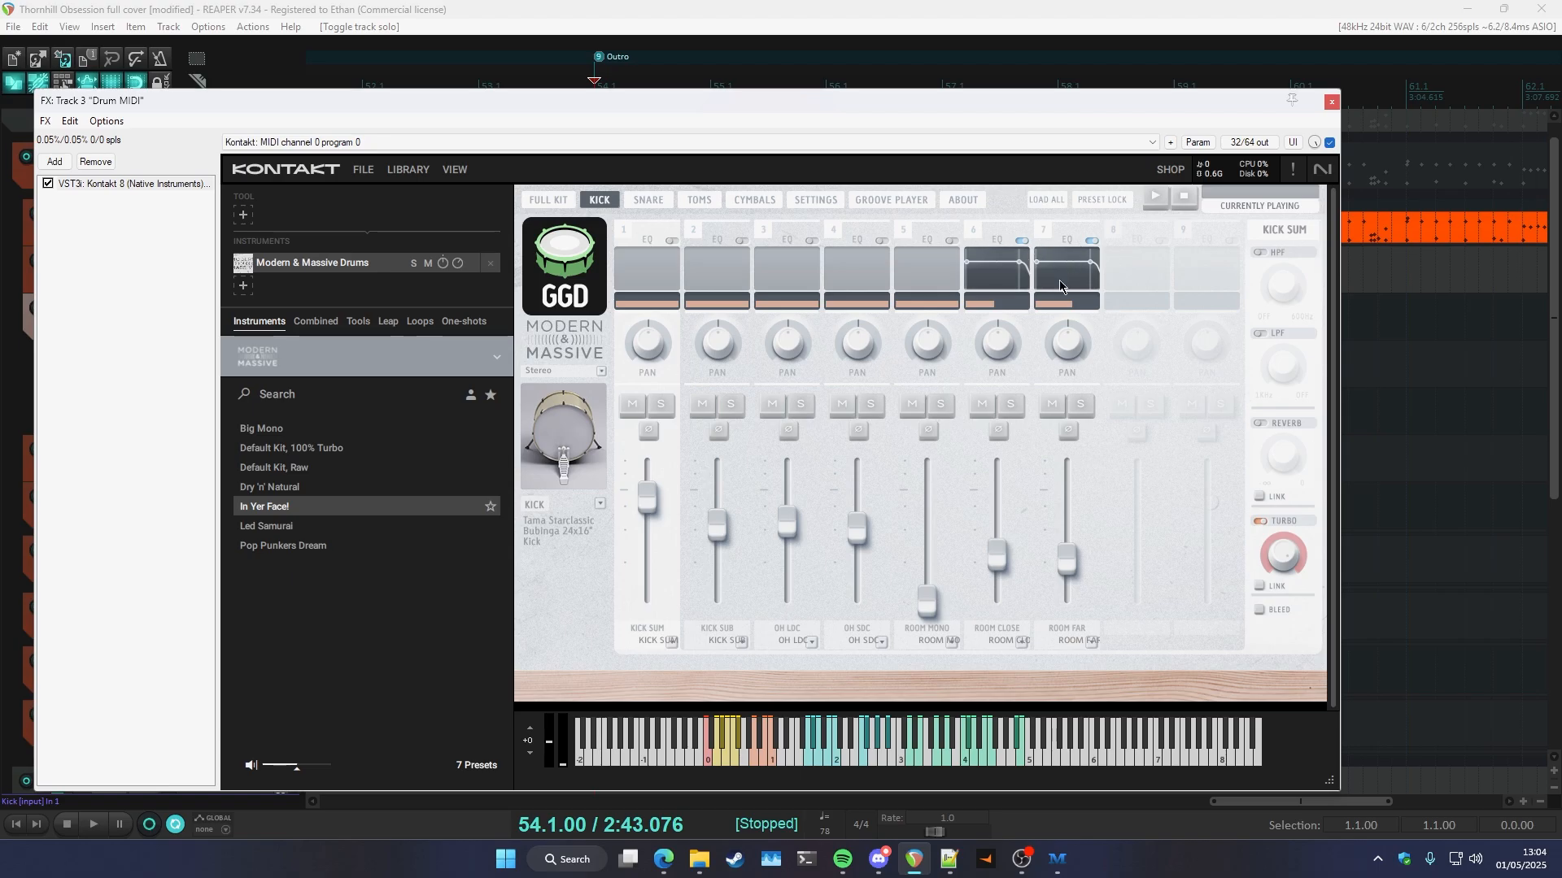
# - Review the snare and cymbals mixer pages of the drum instrument, including their room and overhead channels
pyautogui.click(649, 200)
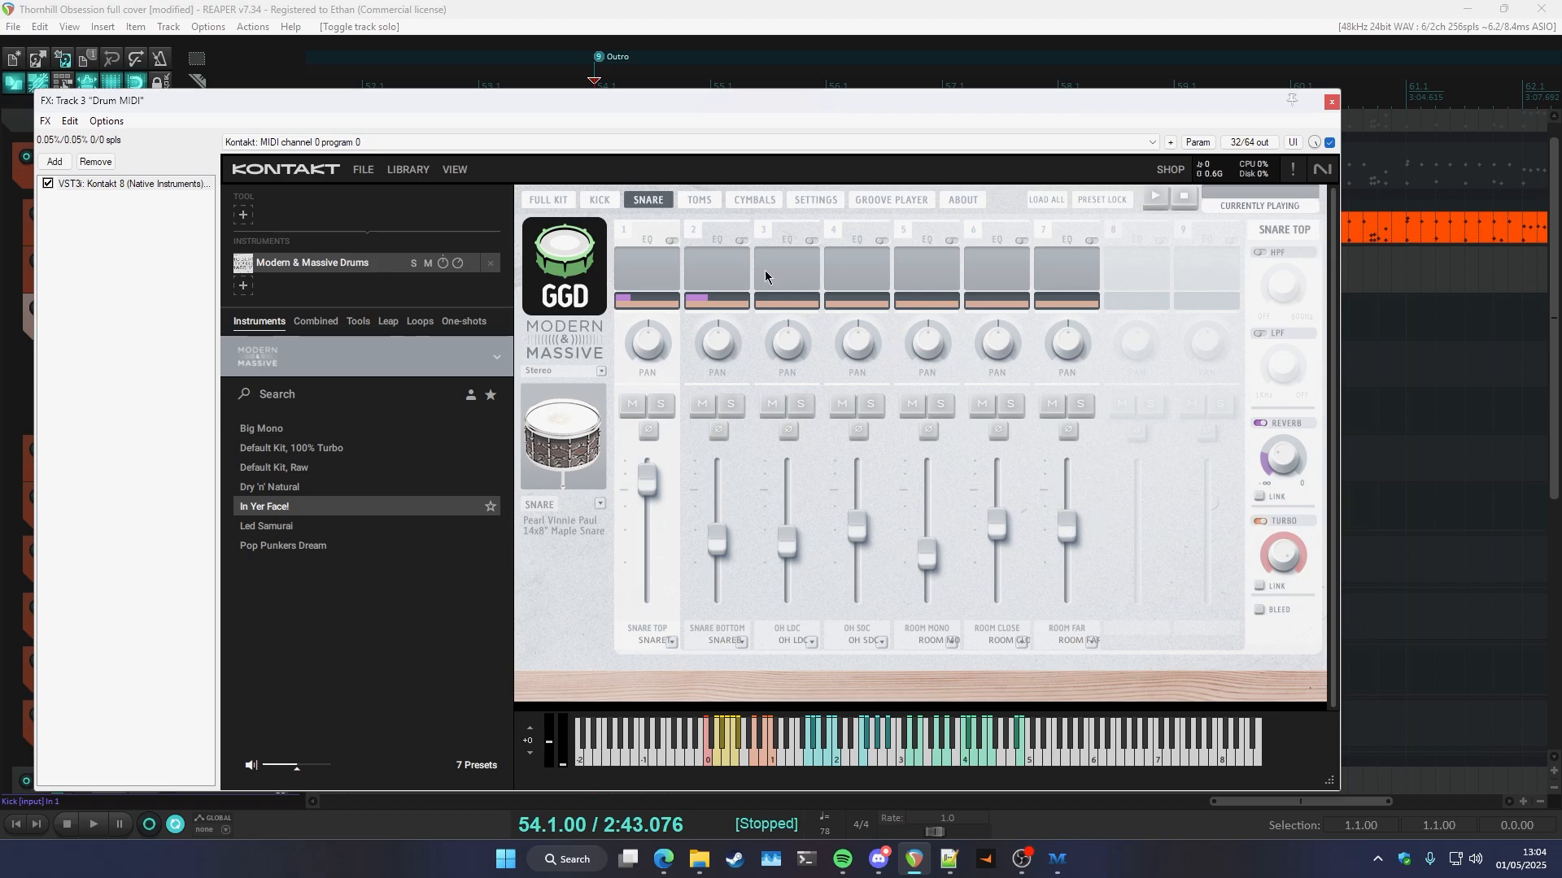
pyautogui.click(754, 200)
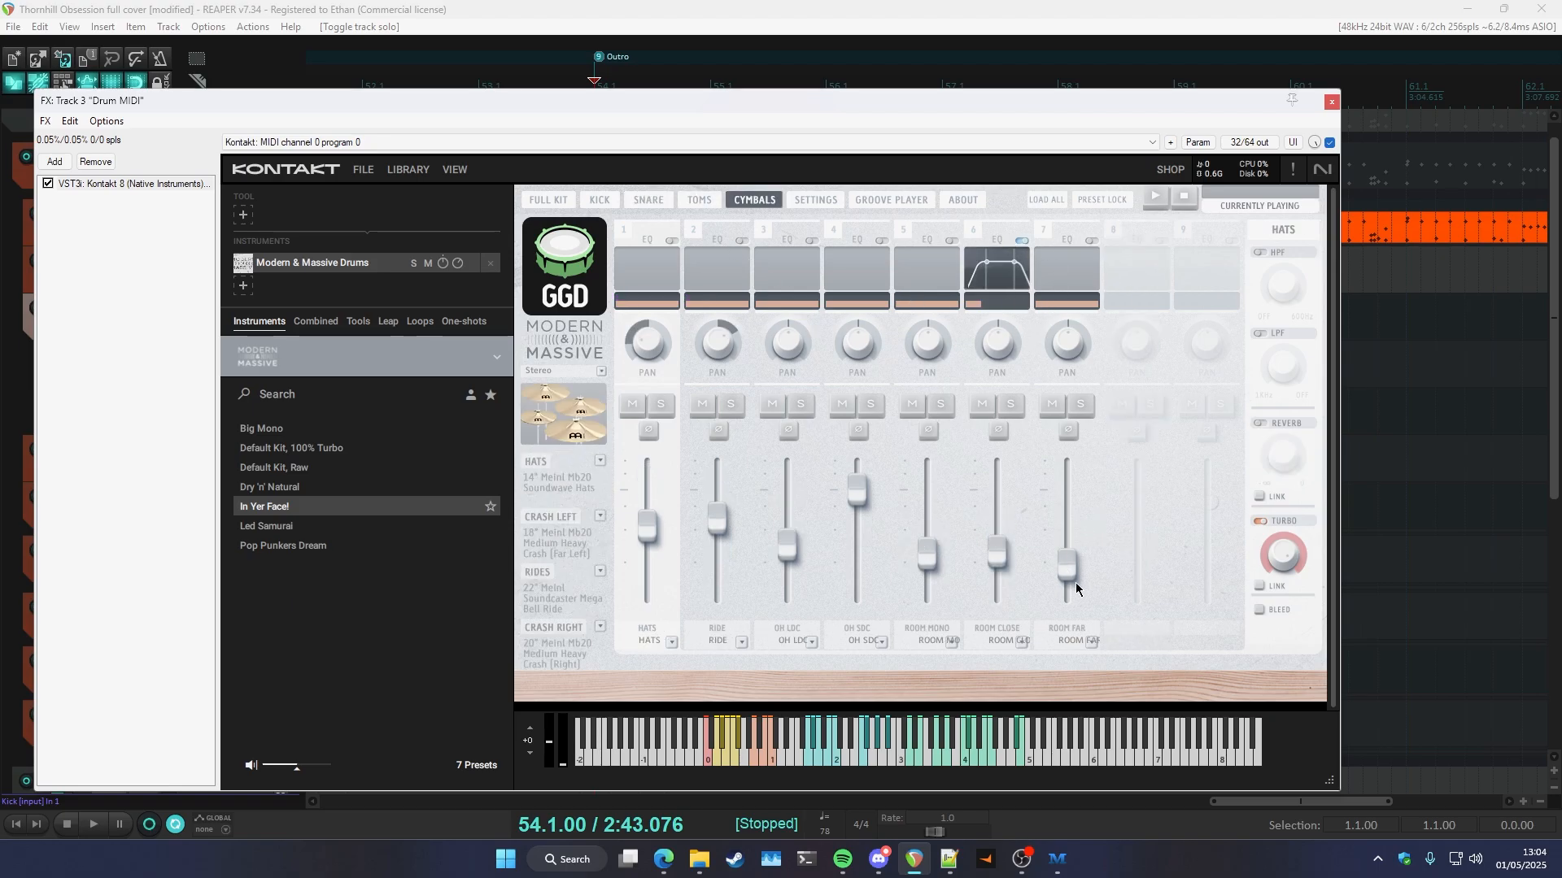
pyautogui.moveTo(591, 98); pyautogui.dragTo(592, 110)
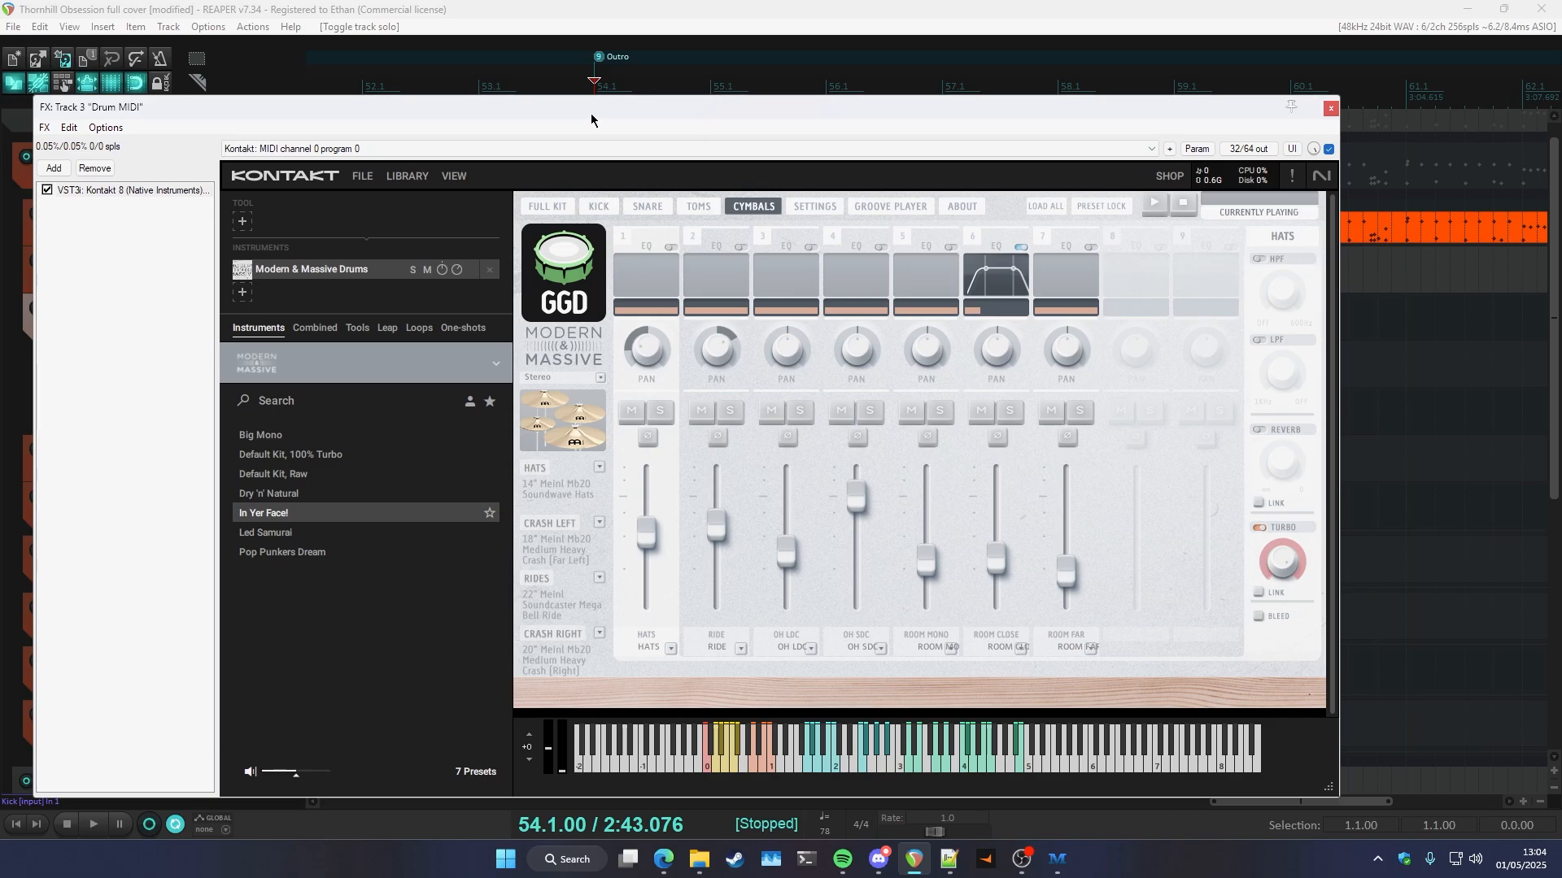
pyautogui.moveTo(591, 119); pyautogui.dragTo(592, 111)
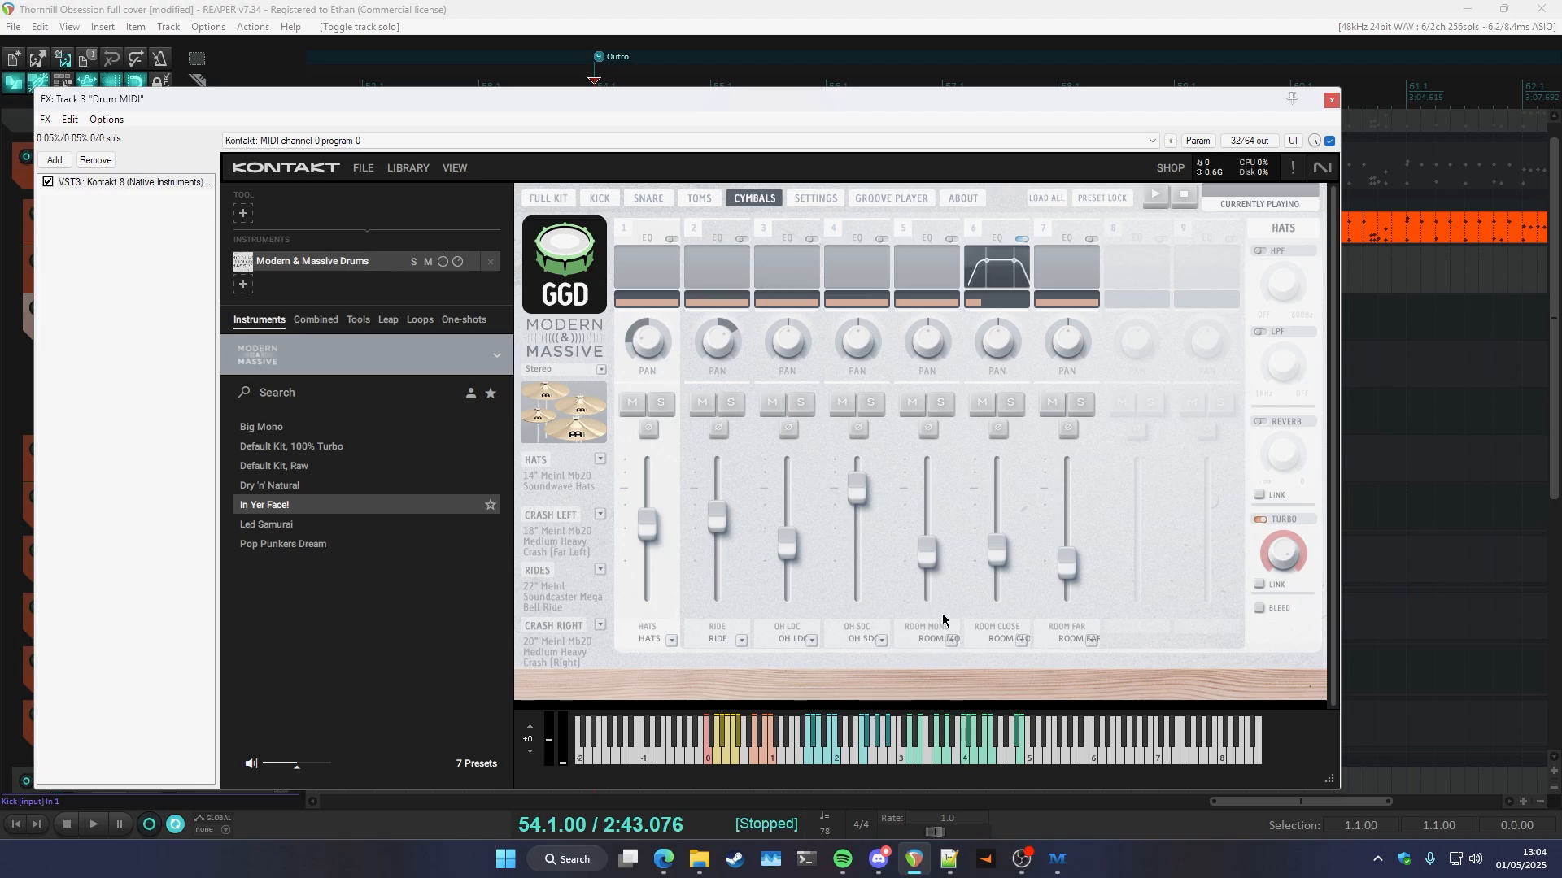
pyautogui.moveTo(850, 100); pyautogui.dragTo(833, 114)
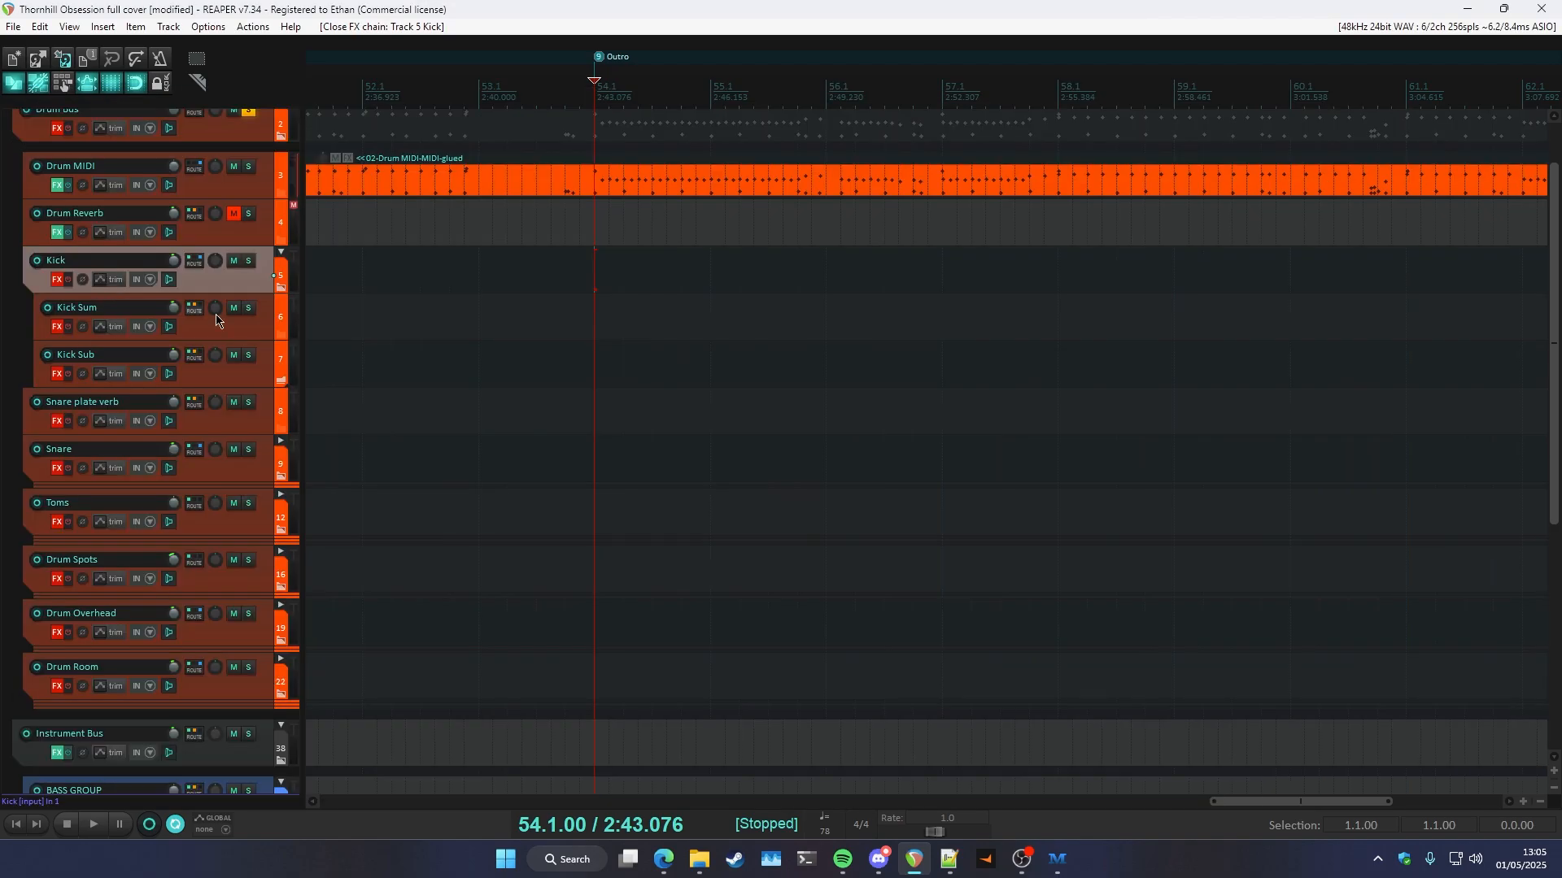
# - Solo the Kick Sum track and enable its FX chain with only Pro-Q 4 switched on
pyautogui.click(231, 323)
pyautogui.click(248, 313)
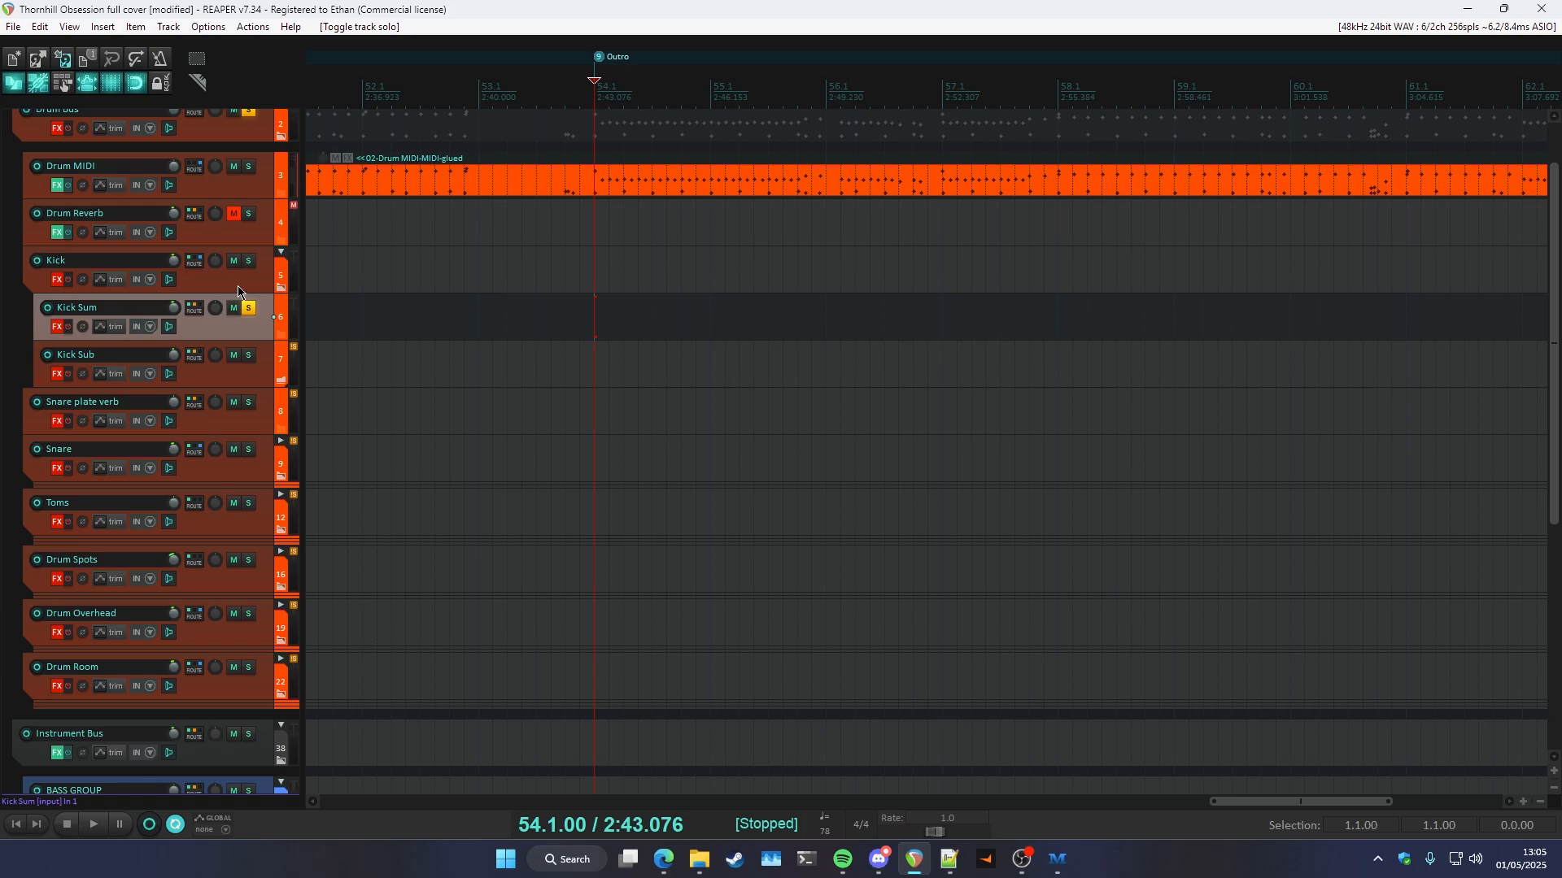
pyautogui.click(57, 328)
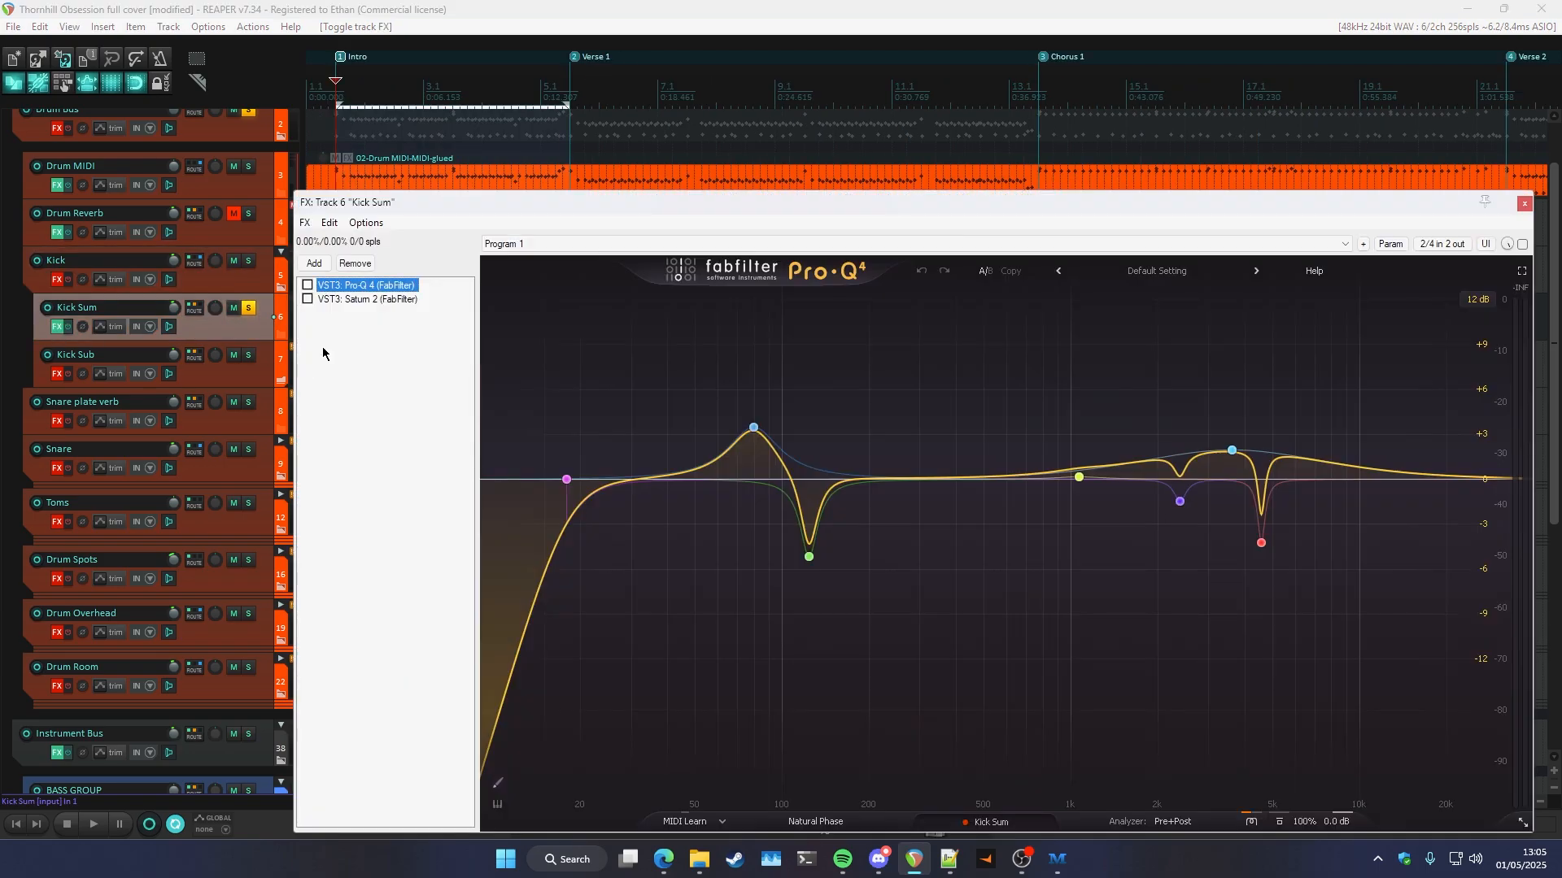
pyautogui.moveTo(793, 222); pyautogui.dragTo(768, 237)
pyautogui.click(283, 299)
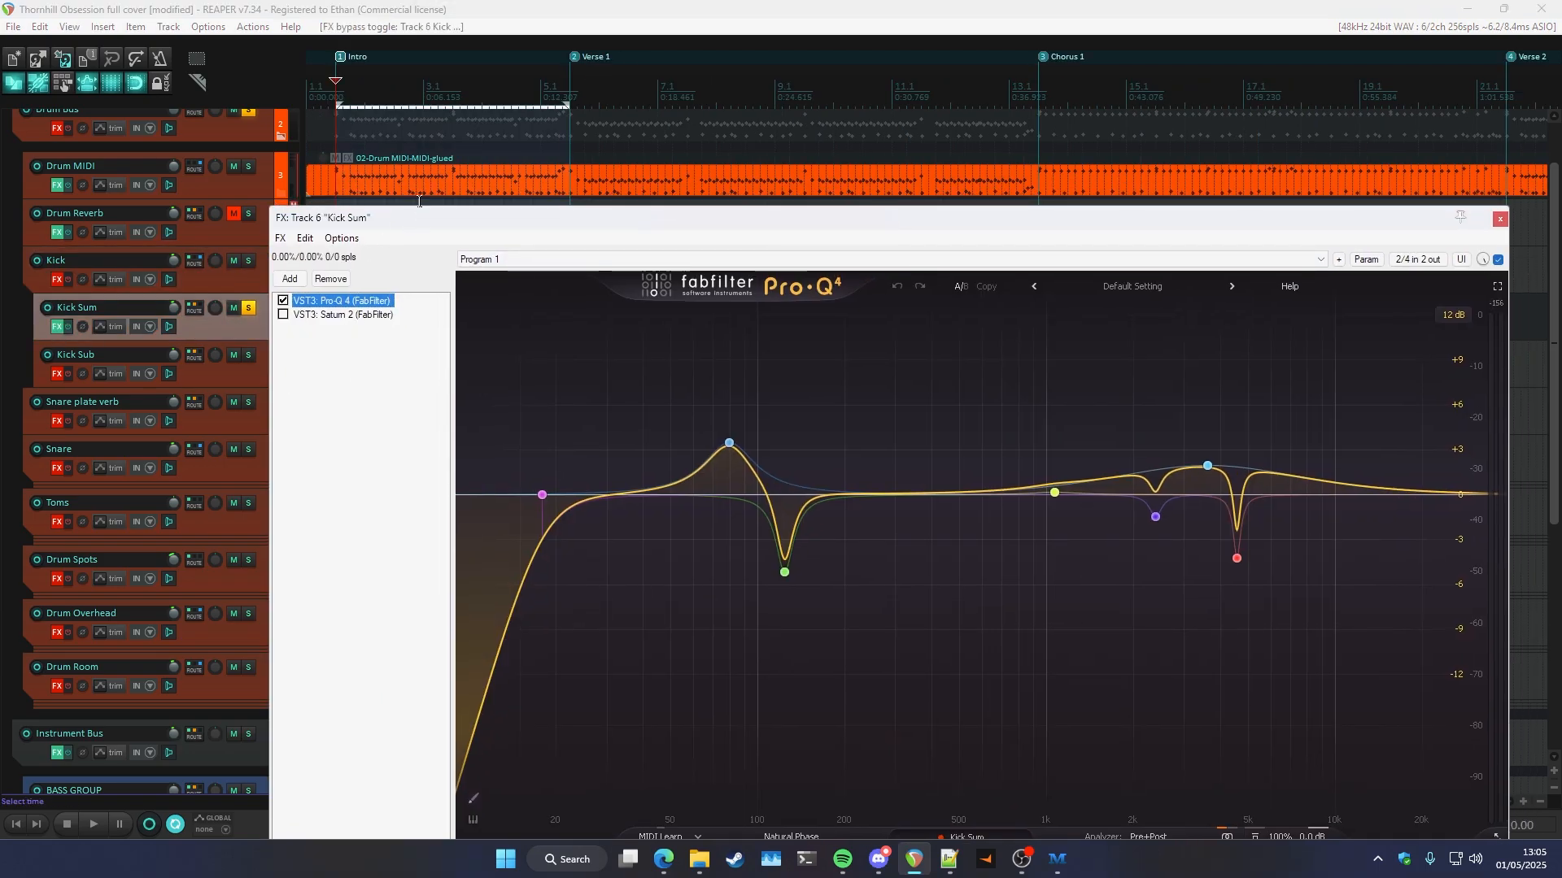
# - Play the soloed Kick Sum and compare its sound with Pro-Q 4 bypassed and active
pyautogui.moveTo(421, 219); pyautogui.dragTo(409, 230)
pyautogui.press('space')
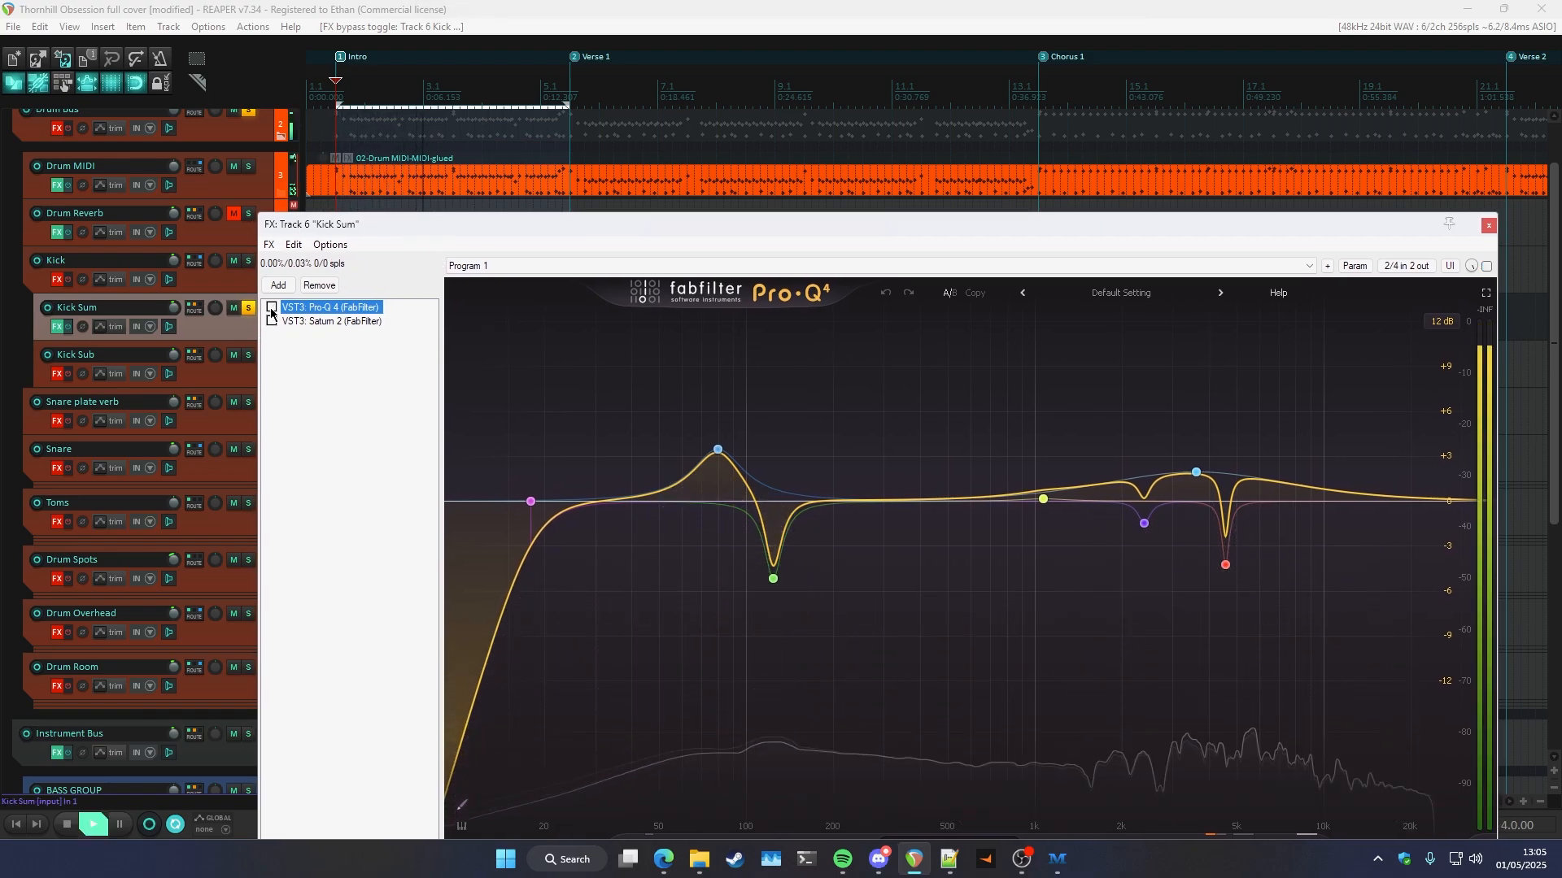
pyautogui.press('space')
pyautogui.moveTo(372, 231); pyautogui.dragTo(358, 230)
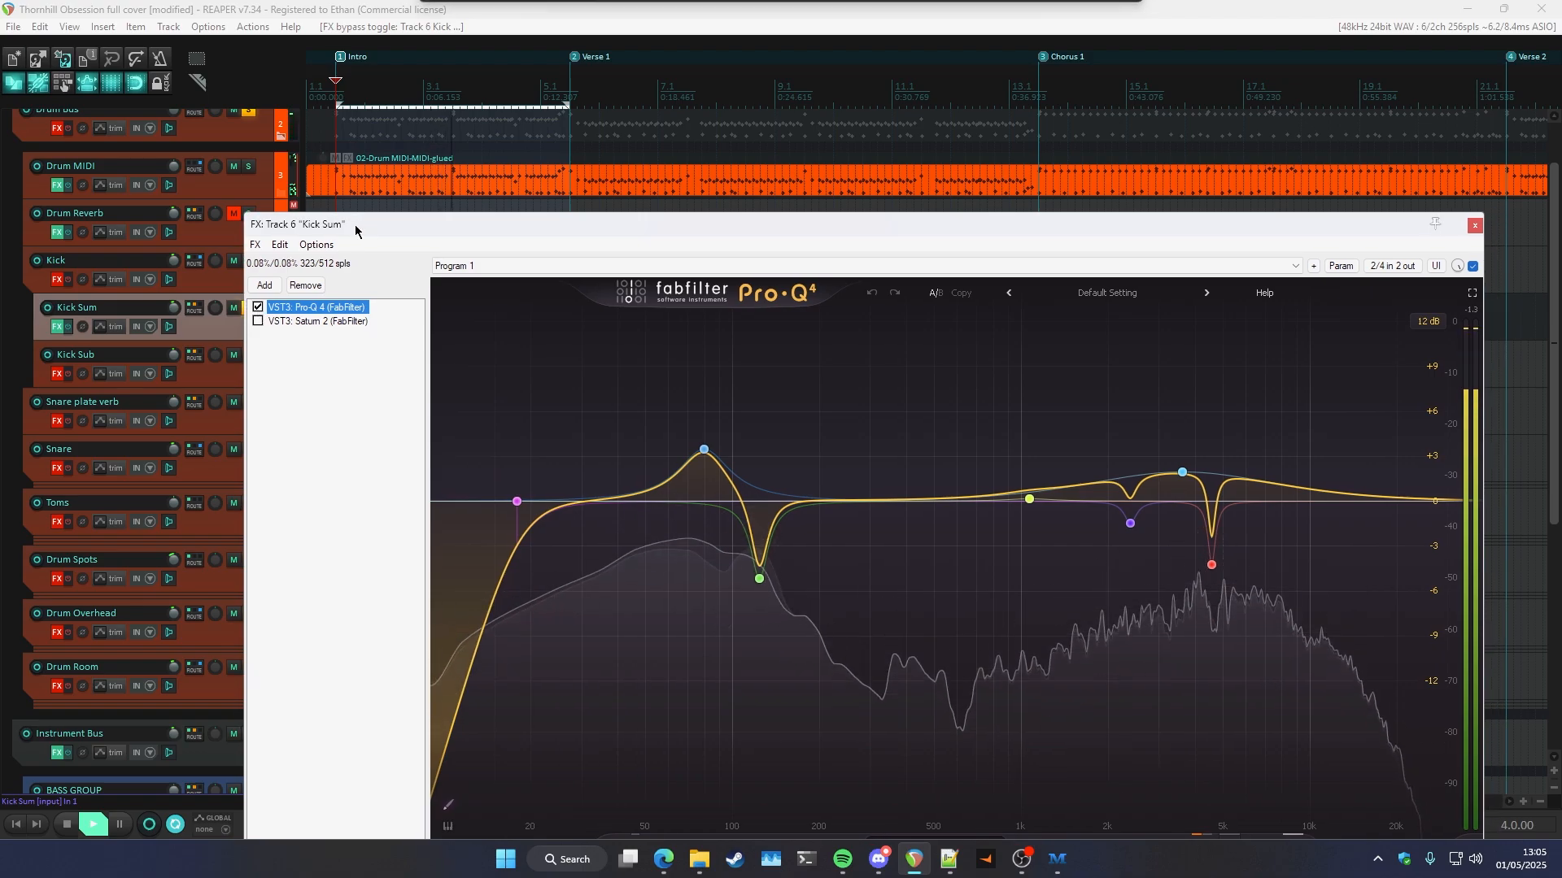
# - Enable Saturn 2 on the Kick Sum track and audition the kick with and without the saturation
pyautogui.click(258, 322)
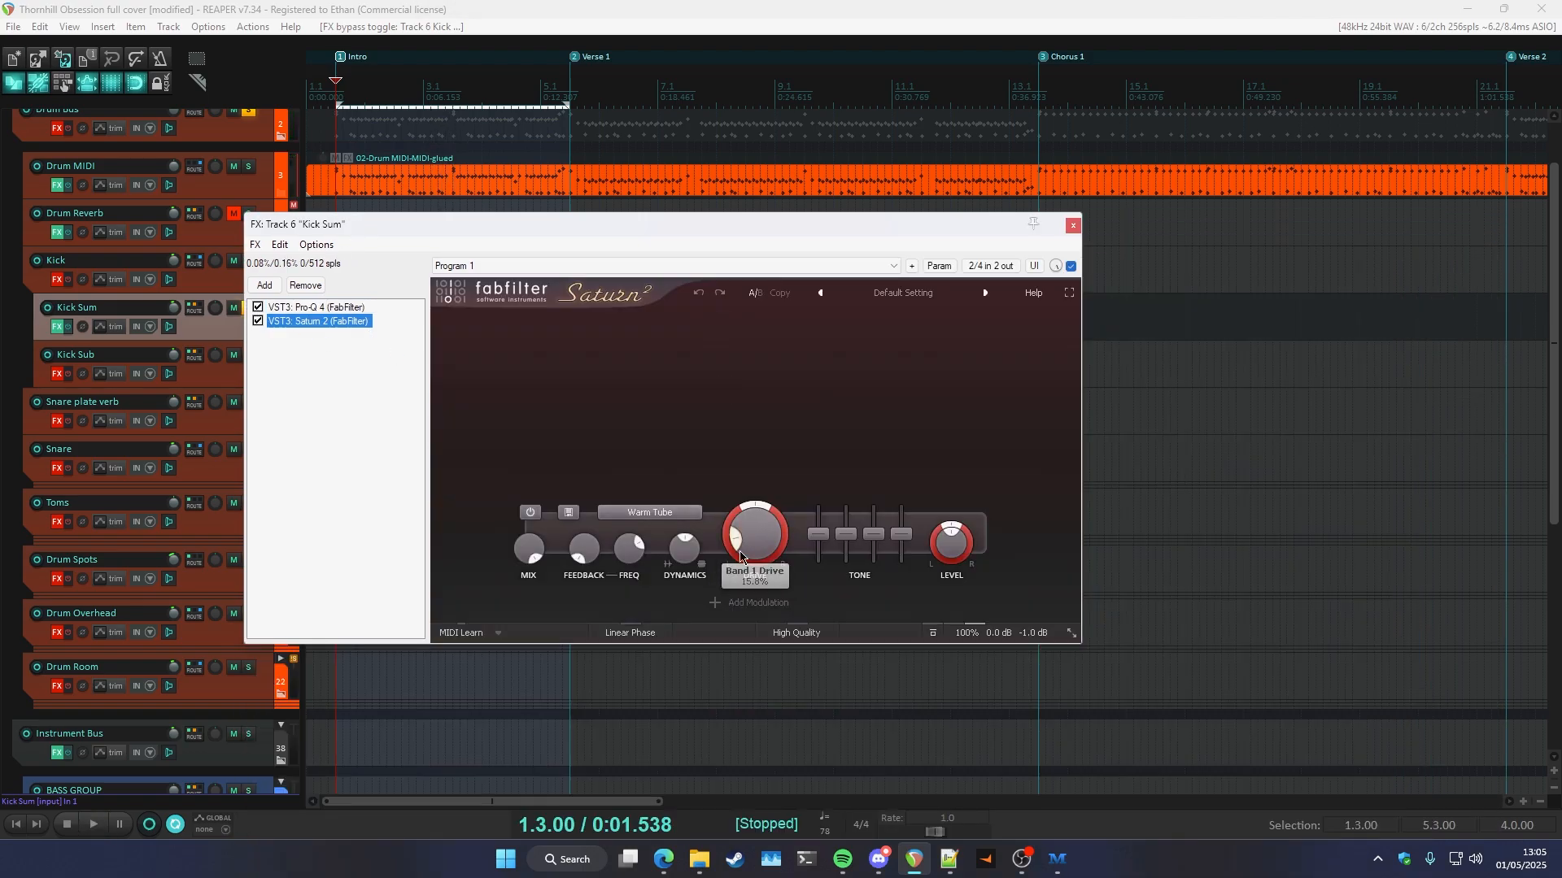
pyautogui.moveTo(666, 217); pyautogui.dragTo(667, 277)
pyautogui.press('space')
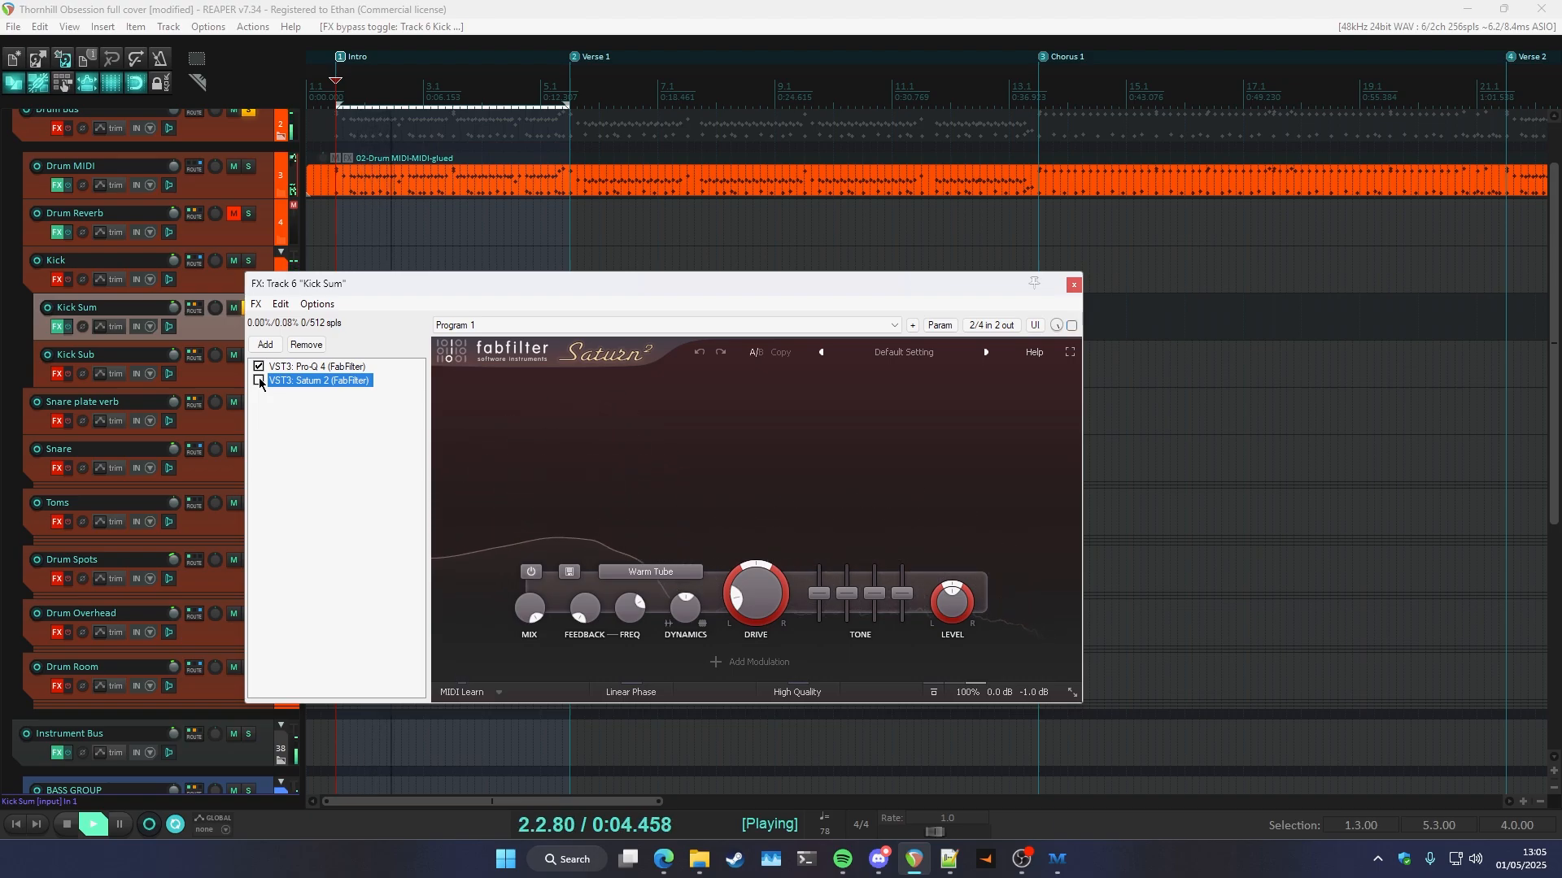
pyautogui.moveTo(322, 286); pyautogui.dragTo(327, 228)
pyautogui.press('Escape')
# - Solo the Kick Sub track with its FX chain enabled and audition it while viewing its Pro-Q 4 curve
pyautogui.click(262, 273)
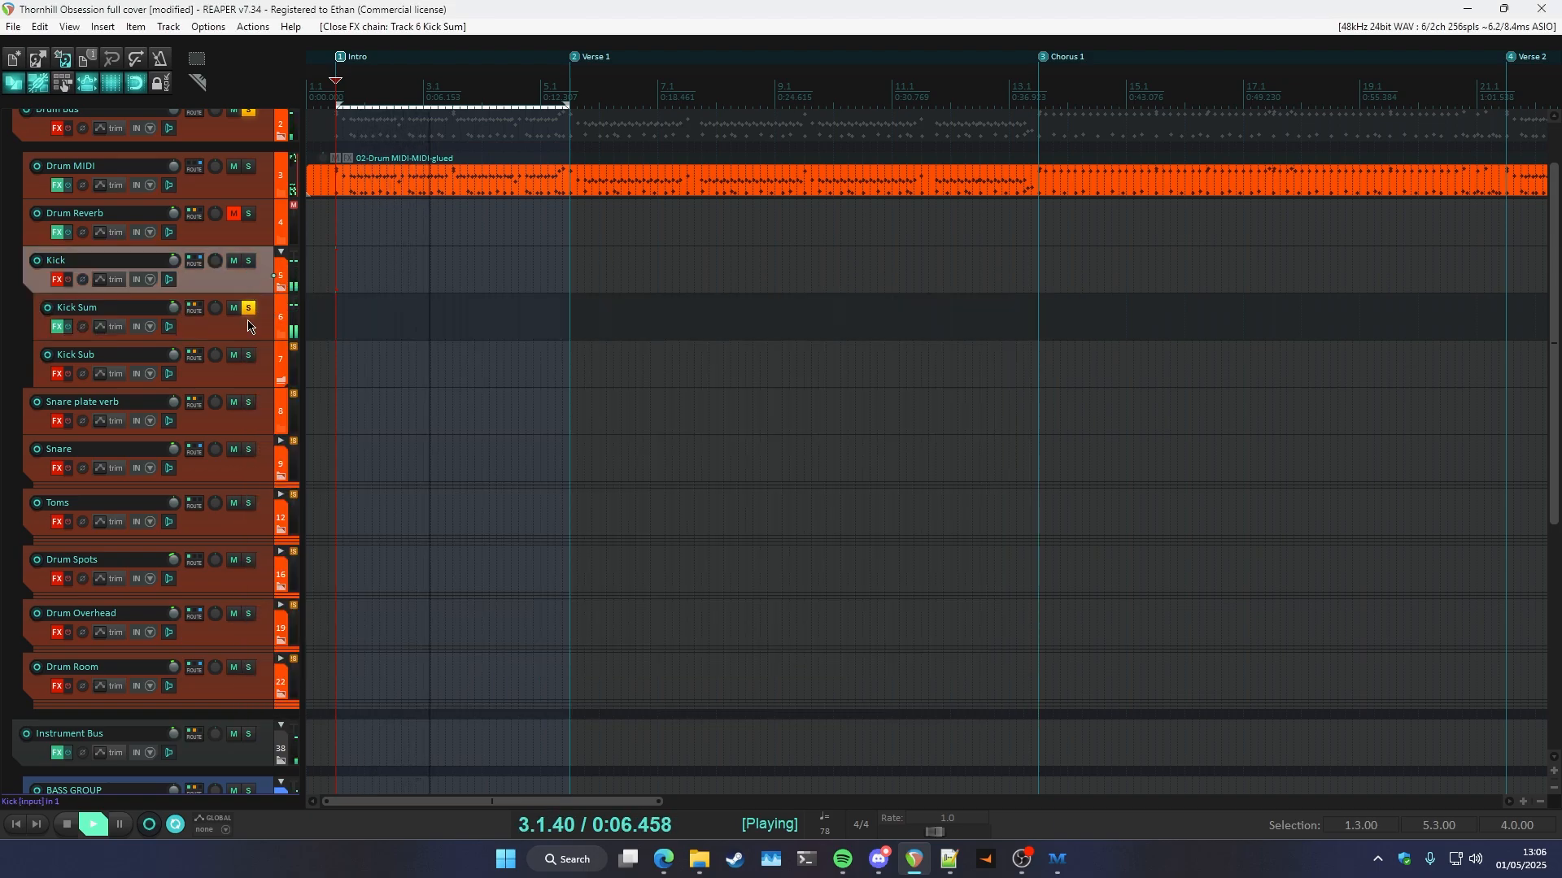
pyautogui.click(262, 315)
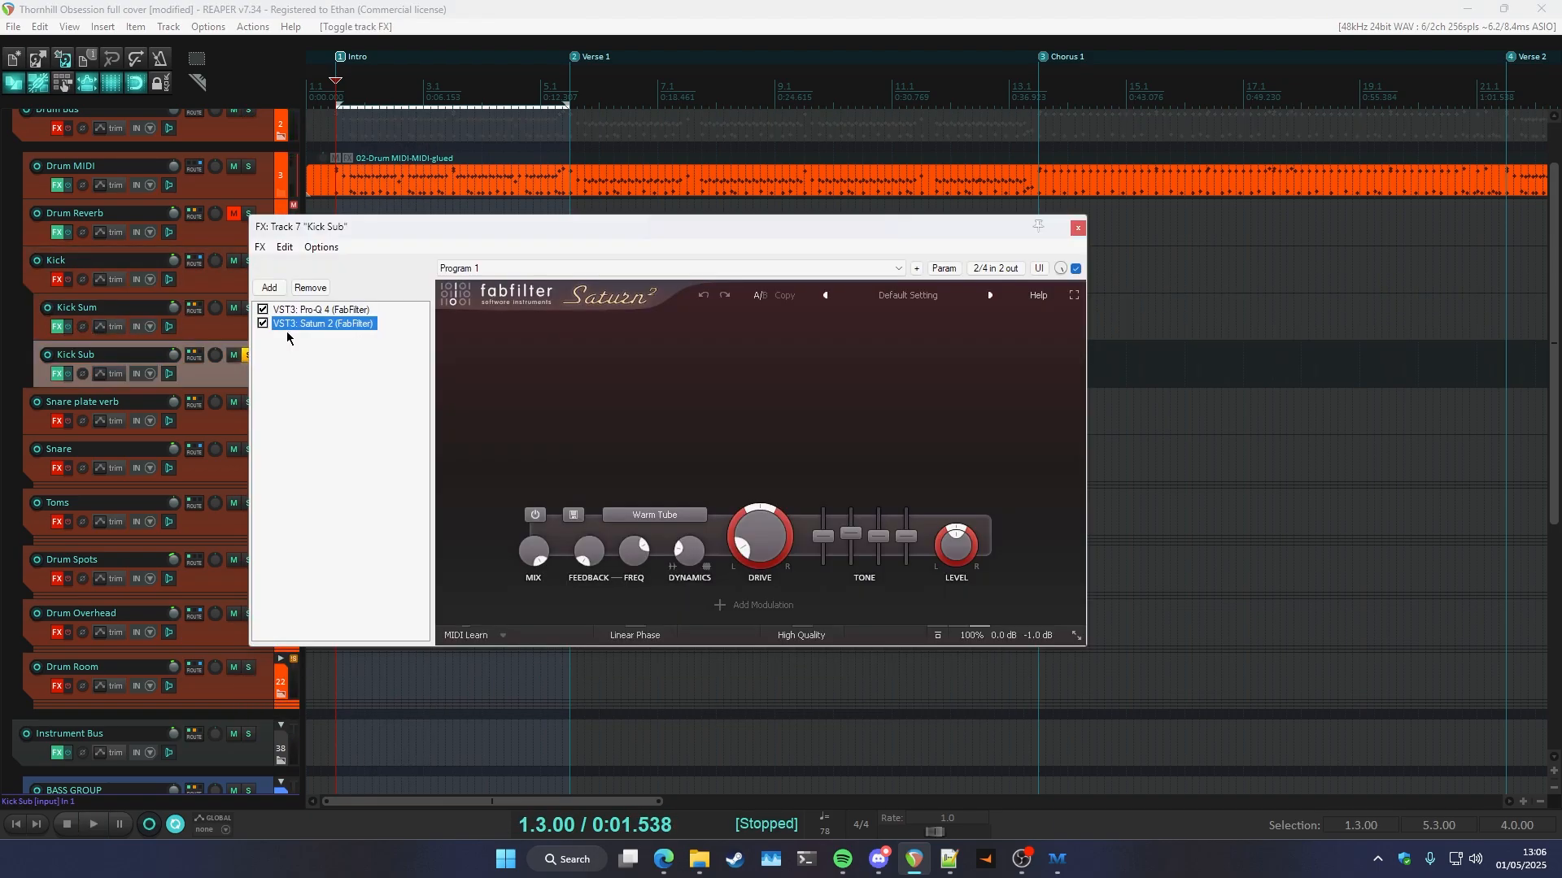
pyautogui.click(311, 309)
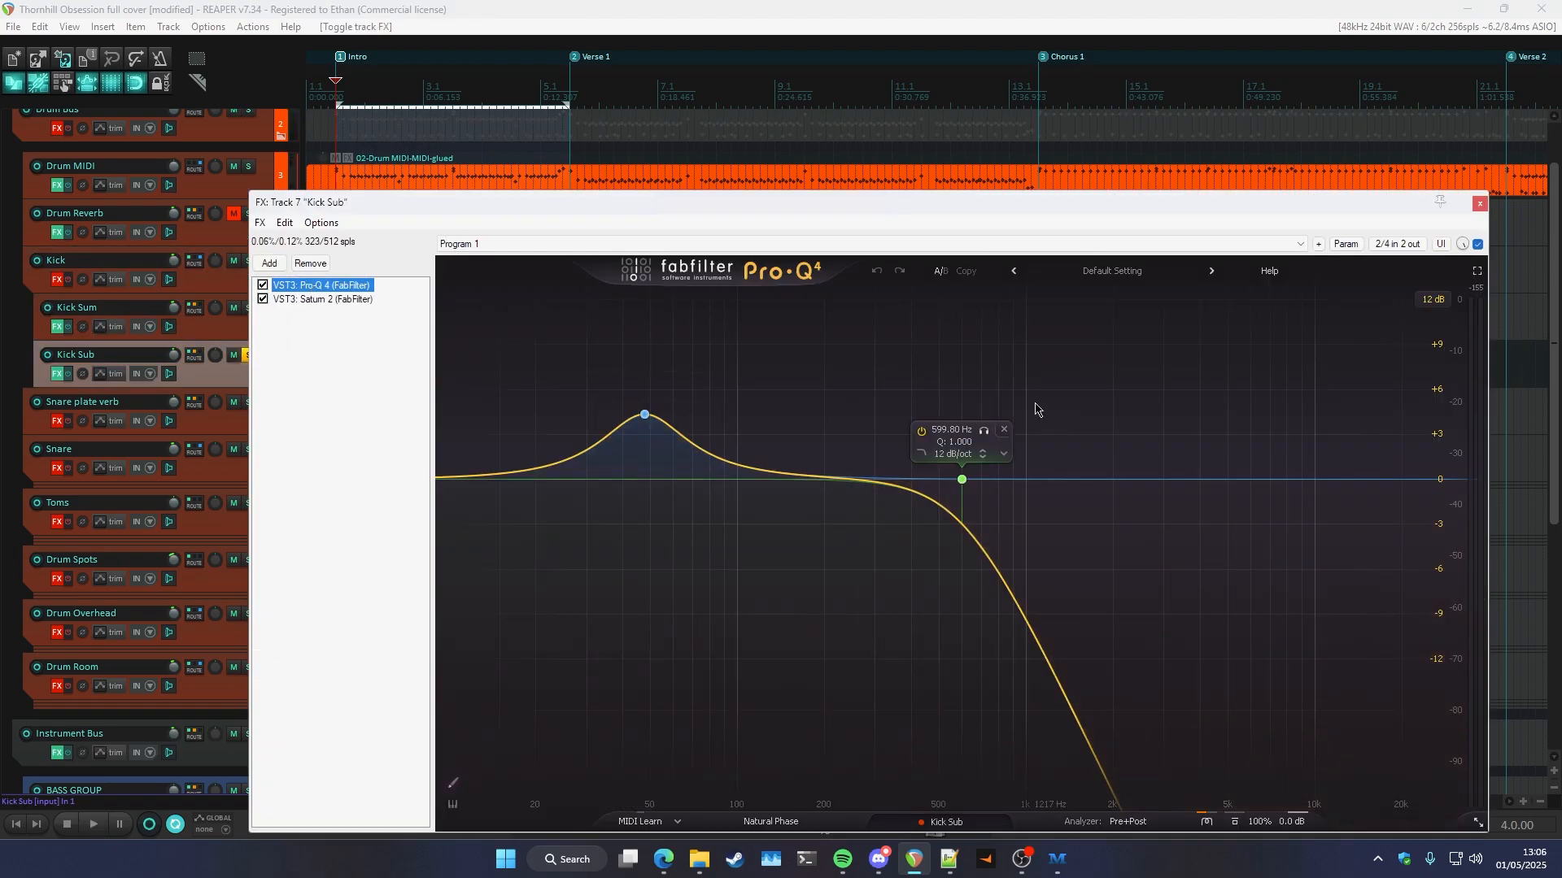
pyautogui.press('space')
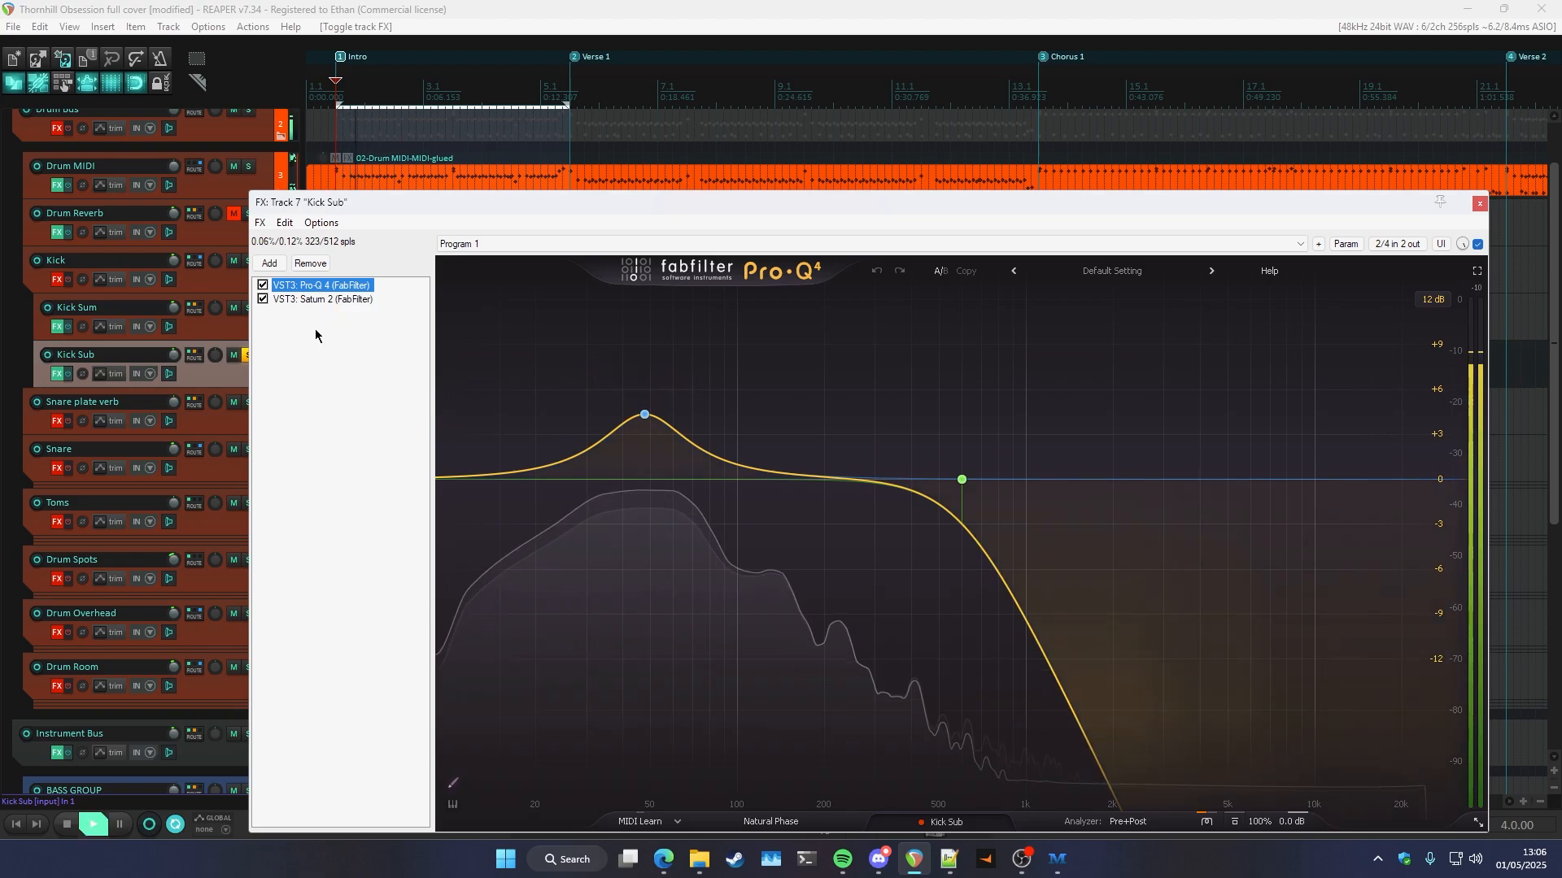
# - View the Saturn 2 settings on the Kick Sub track, close its FX chain and stop playback
pyautogui.click(321, 299)
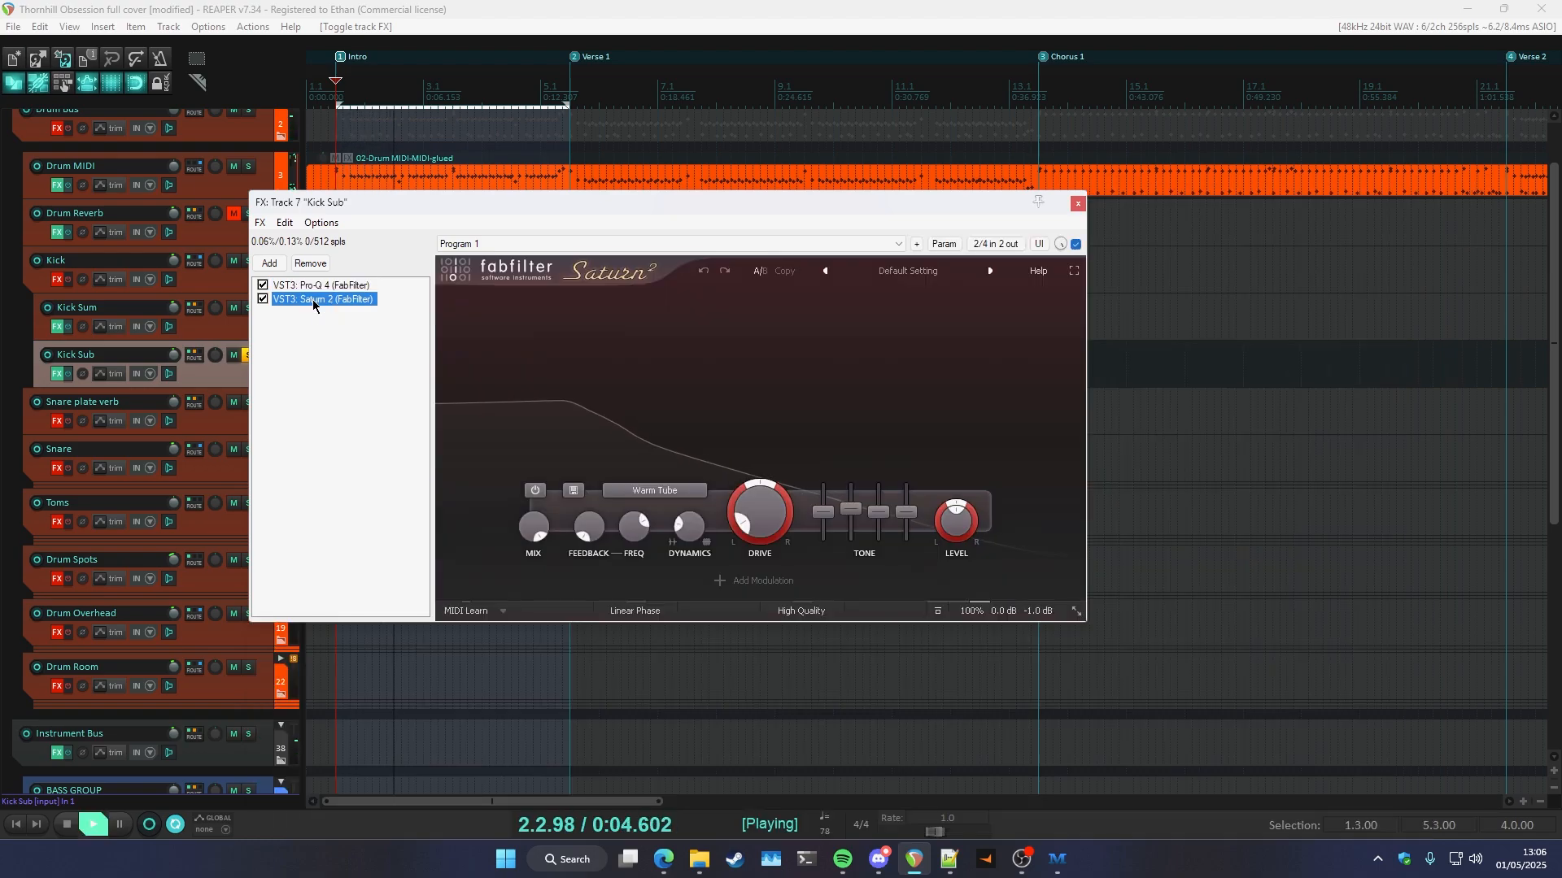
pyautogui.press('Escape')
pyautogui.press('space')
# - Solo the Kick folder track and open its enabled FX chain with every plug-in except SSL 4K E bypassed
pyautogui.click(56, 280)
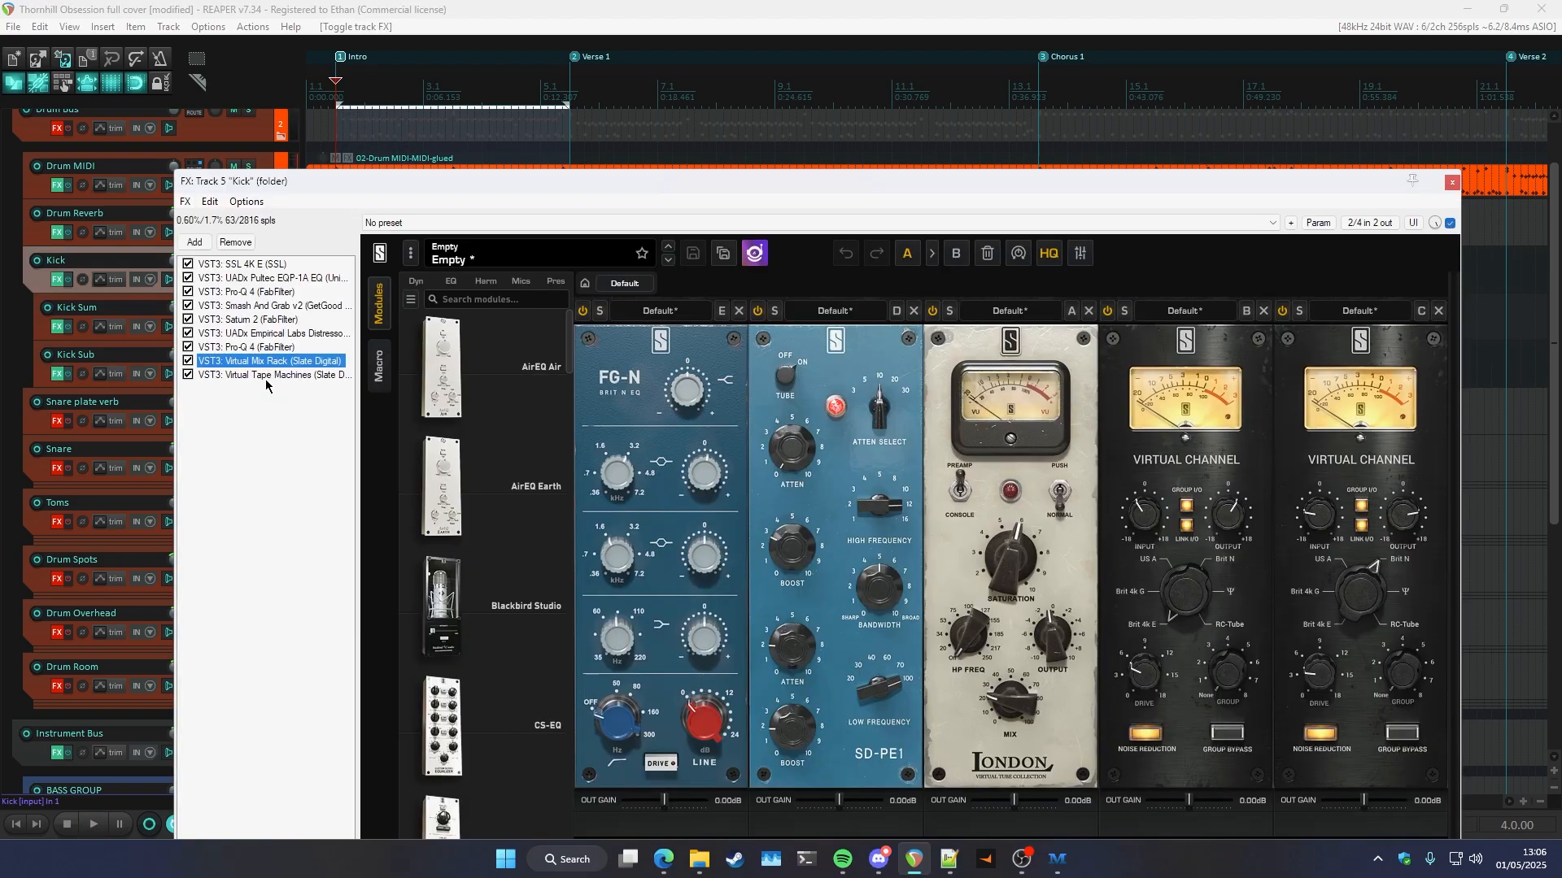
pyautogui.moveTo(266, 394); pyautogui.dragTo(249, 264)
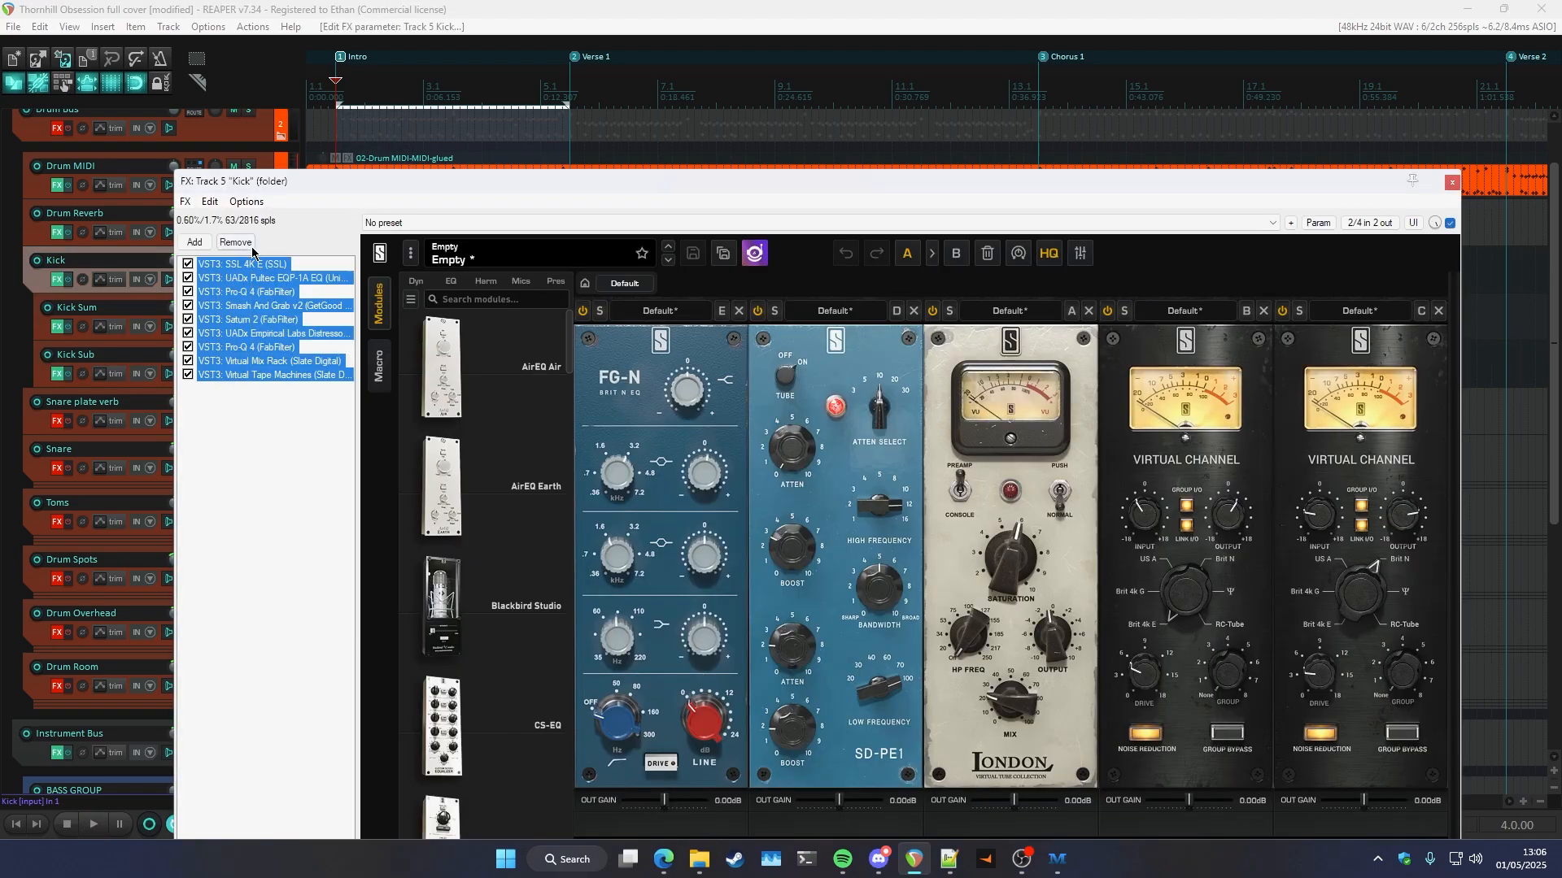
pyautogui.click(188, 265)
pyautogui.click(187, 267)
pyautogui.moveTo(302, 184); pyautogui.dragTo(304, 191)
pyautogui.click(224, 272)
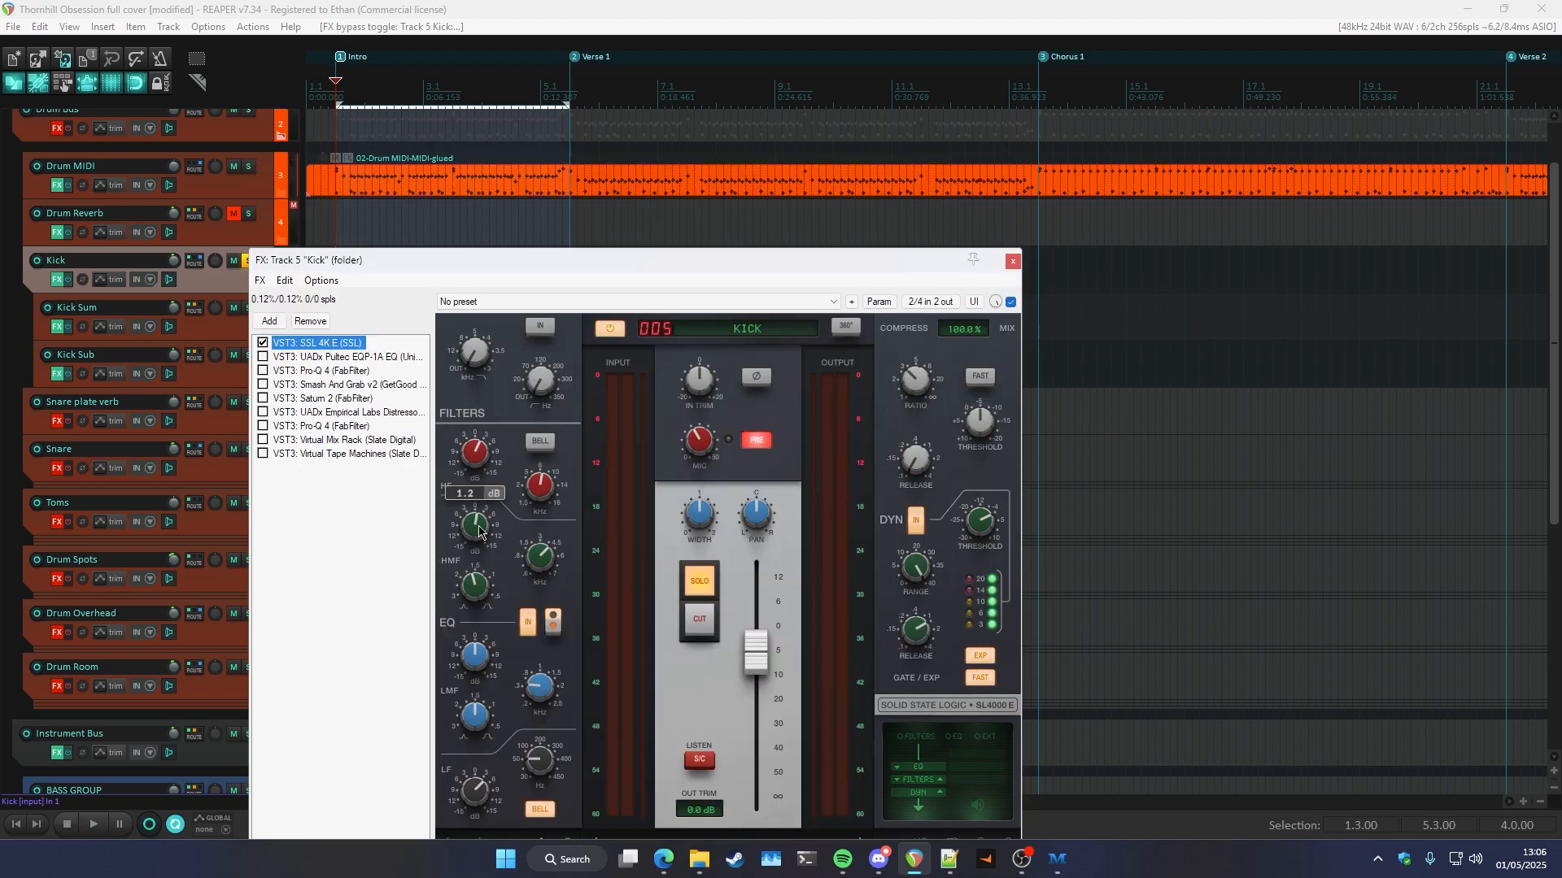
# - Examine the high-mid and high-frequency EQ settings of SSL 4K E on the Kick folder track
pyautogui.moveTo(537, 558)
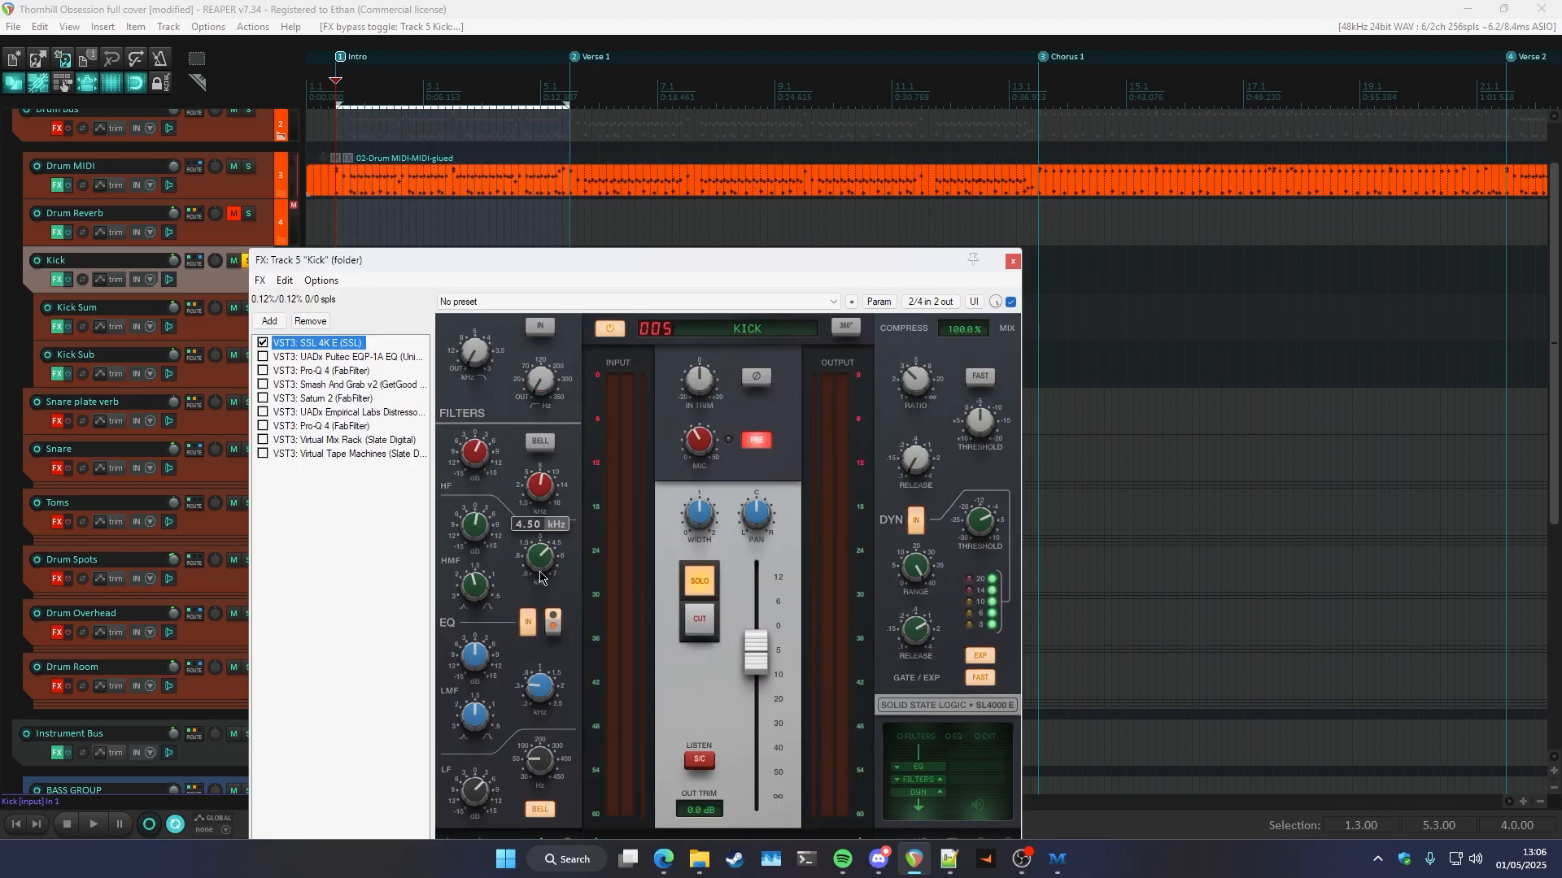
pyautogui.moveTo(495, 371)
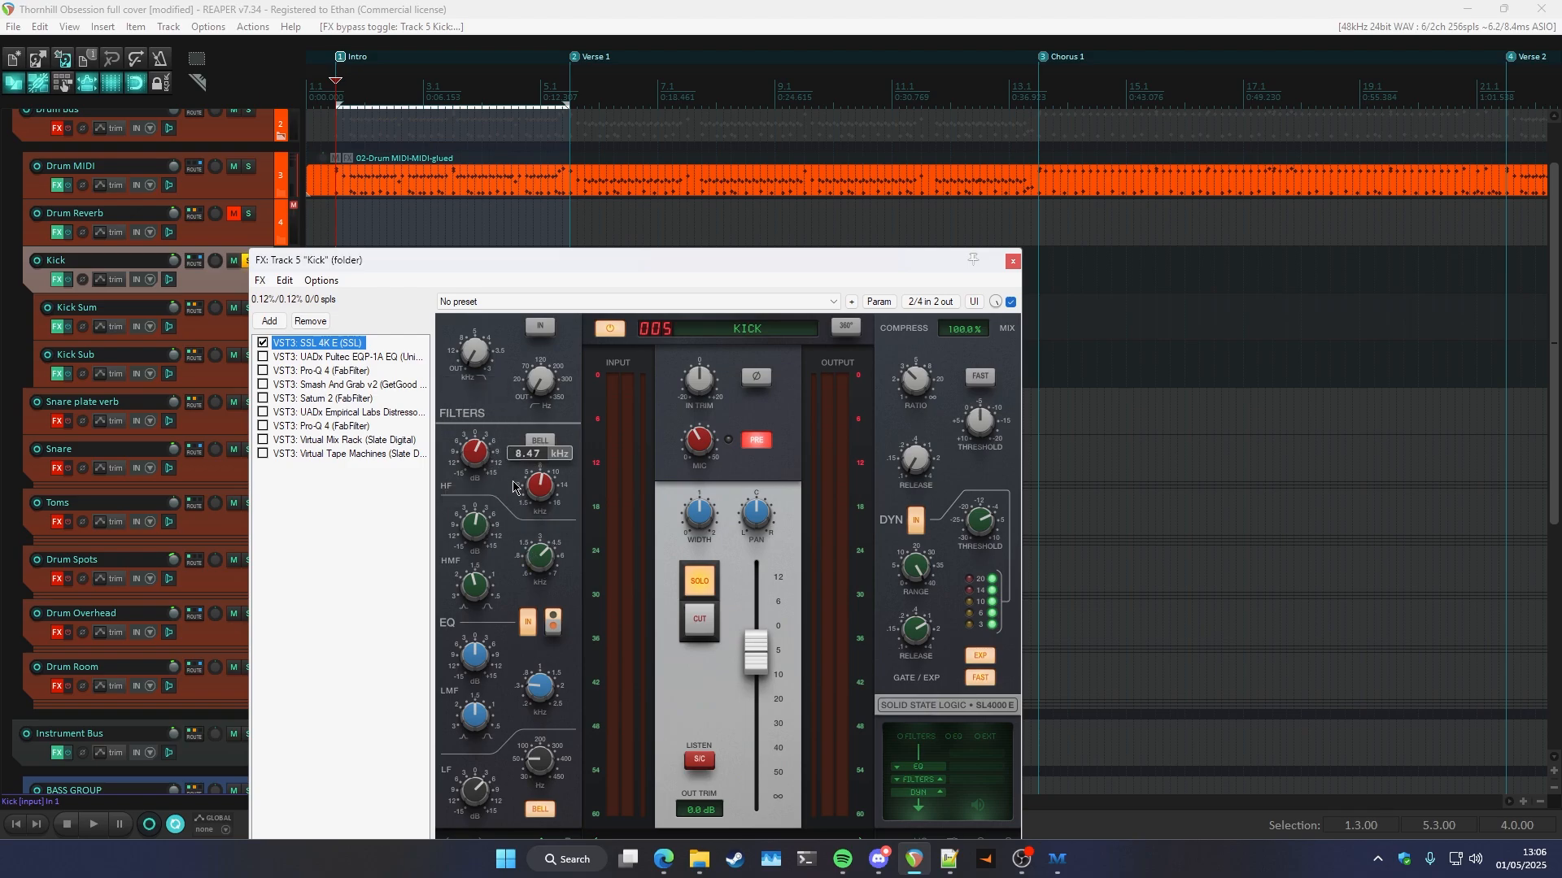
pyautogui.moveTo(546, 483)
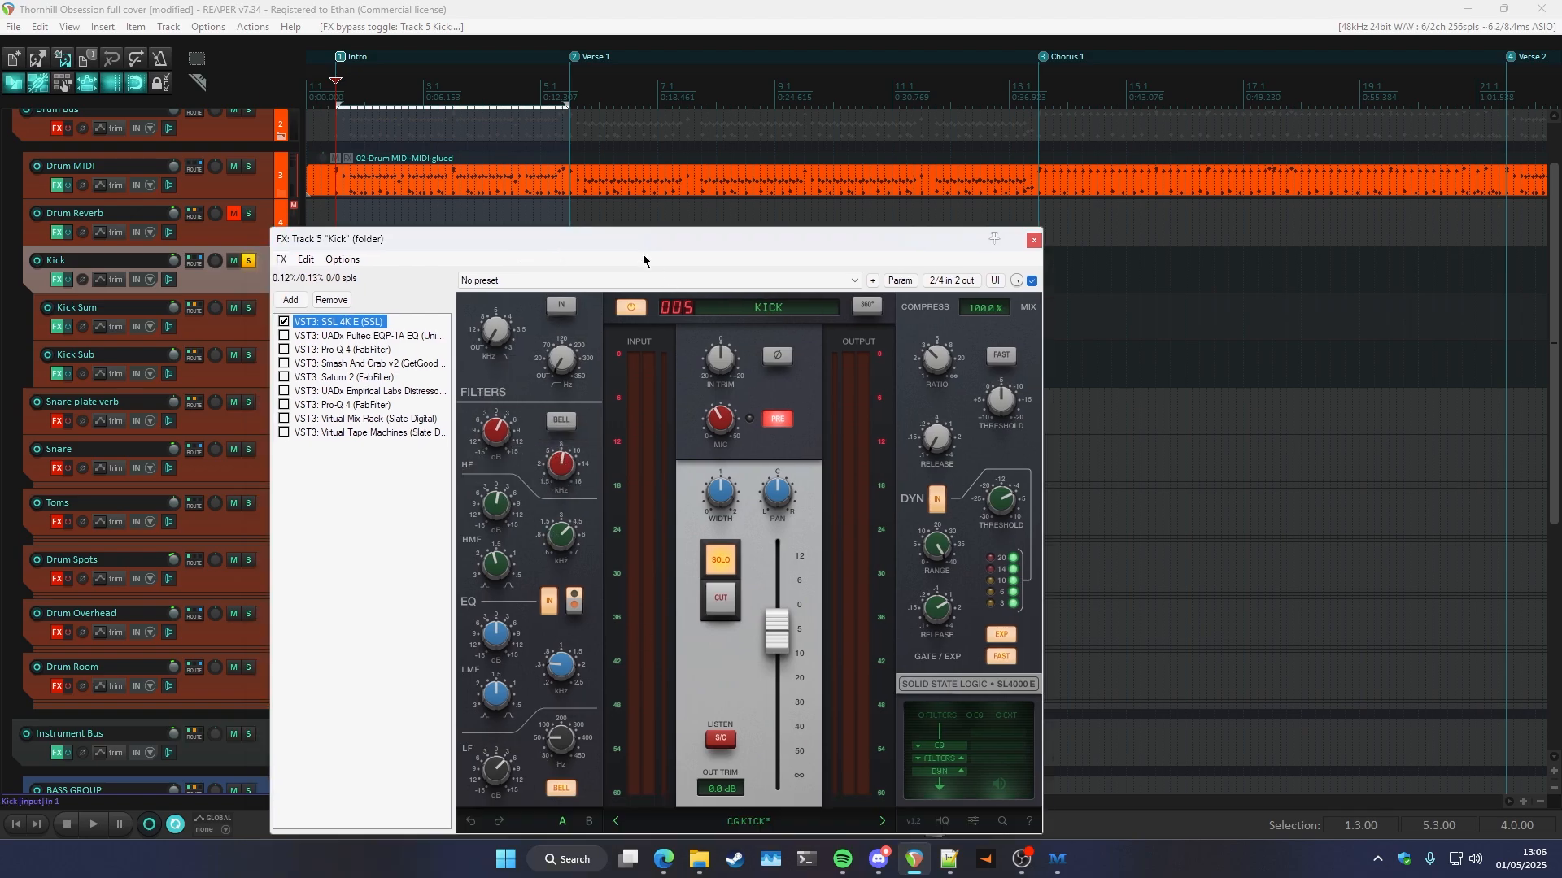
pyautogui.moveTo(651, 263); pyautogui.dragTo(636, 249)
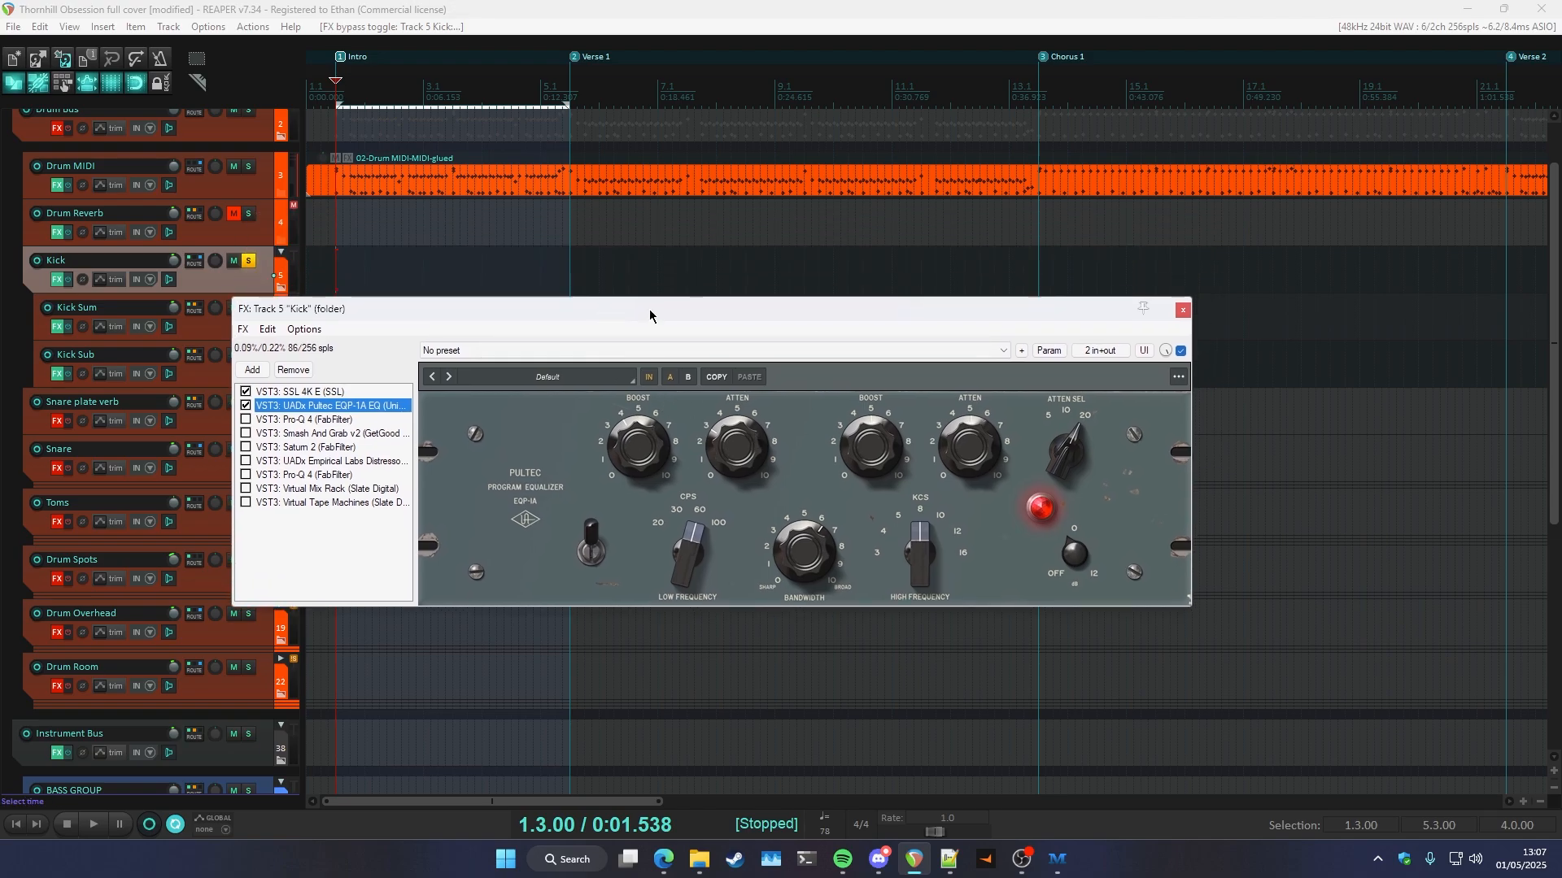
# - Enable Pultec EQP-1A, the first Pro-Q 4 and Smash And Grab v2 on the Kick folder track while auditioning the kick
pyautogui.moveTo(650, 315); pyautogui.dragTo(656, 337)
pyautogui.press('space')
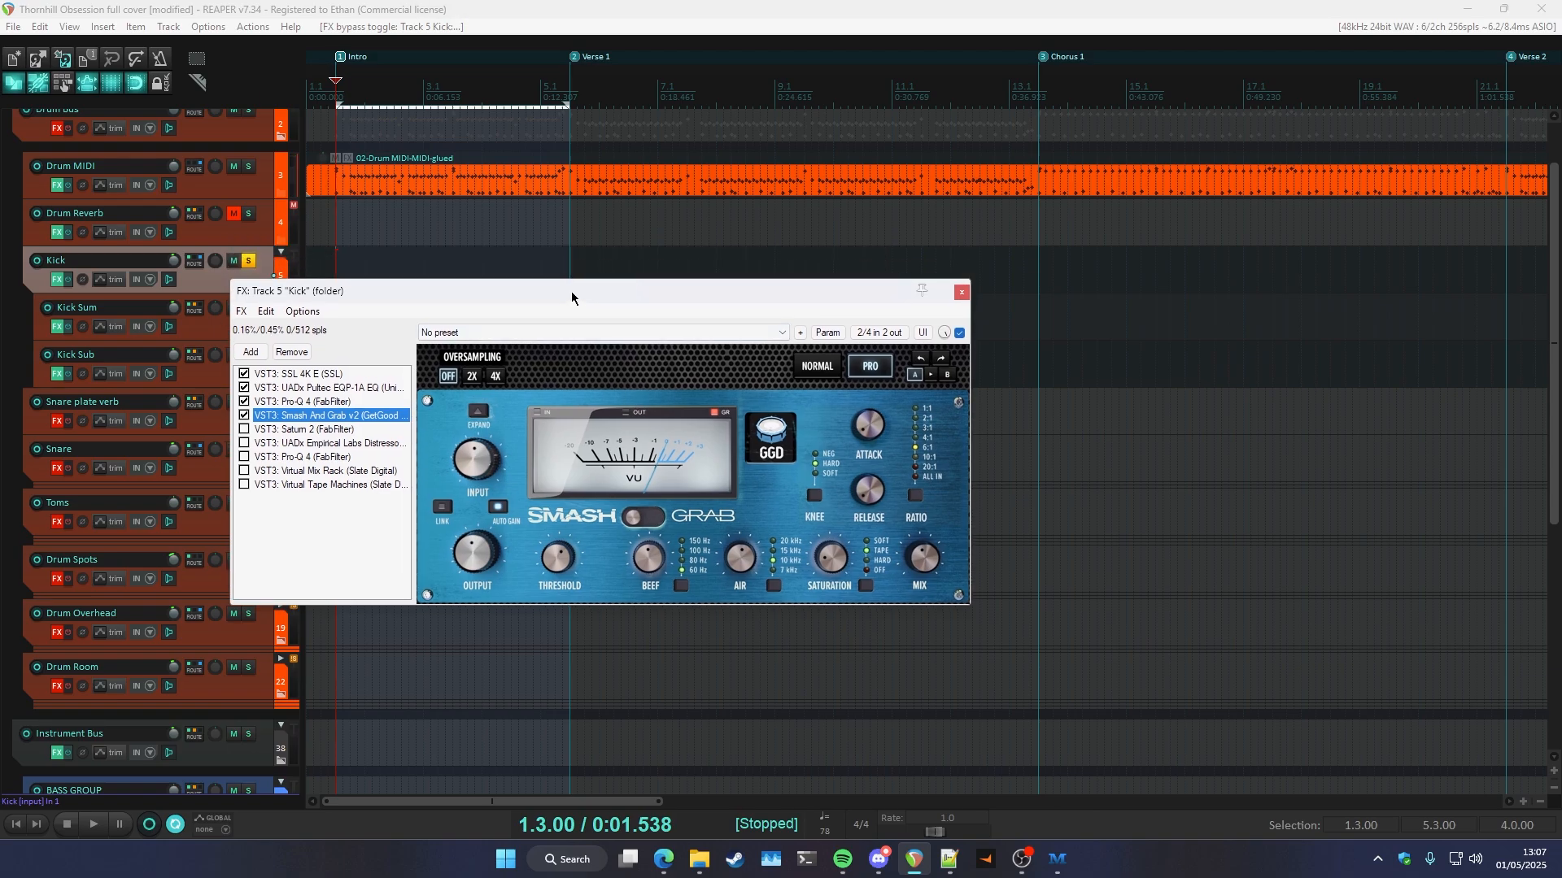
pyautogui.press('space')
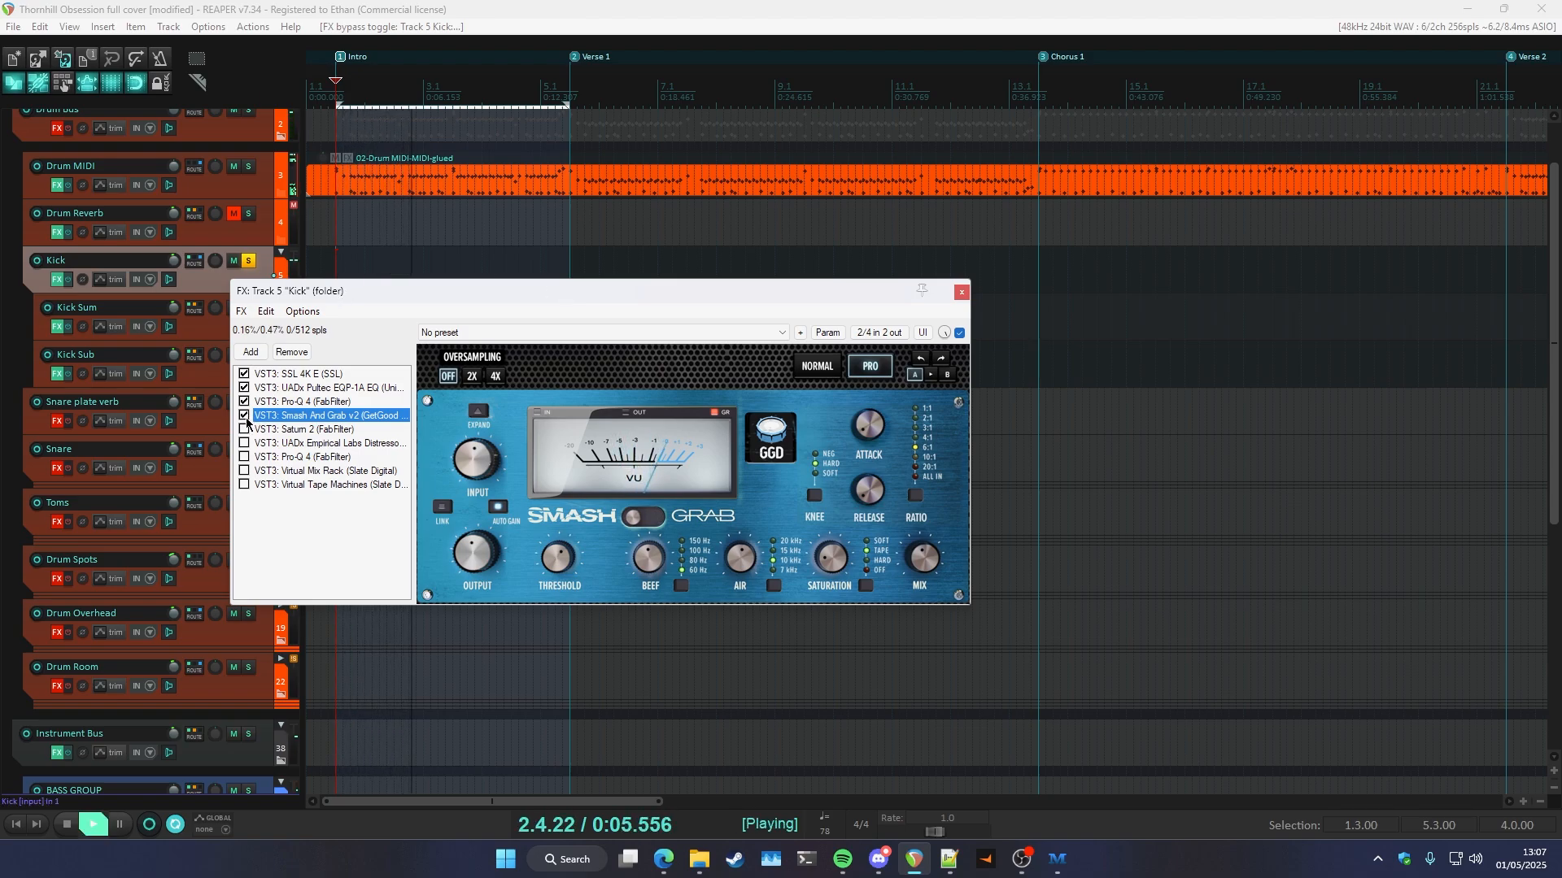
pyautogui.press('space')
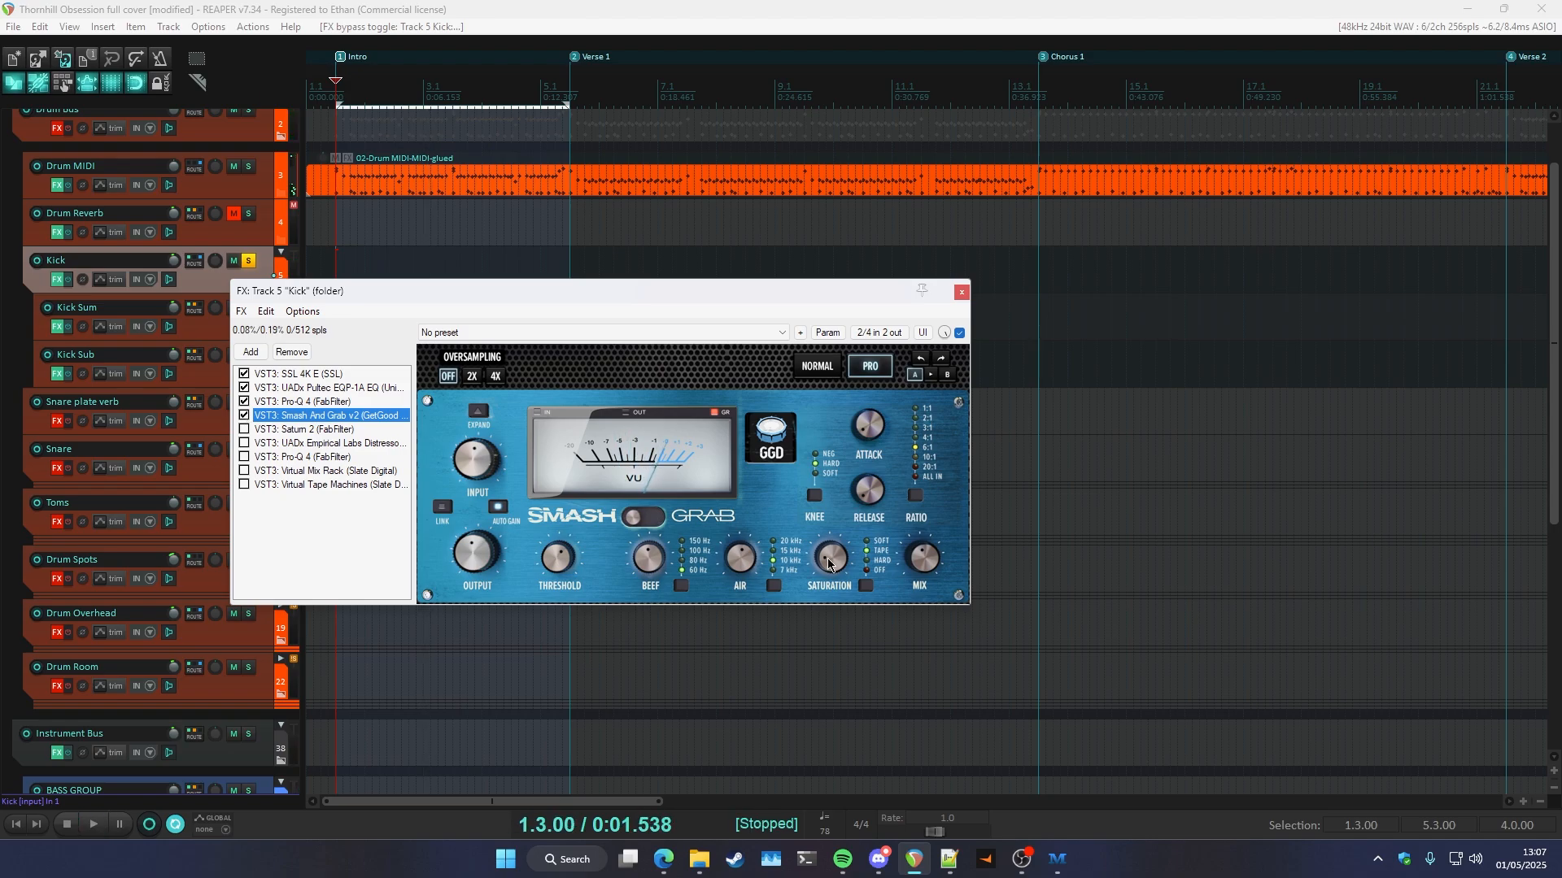
pyautogui.click(244, 416)
pyautogui.press('space')
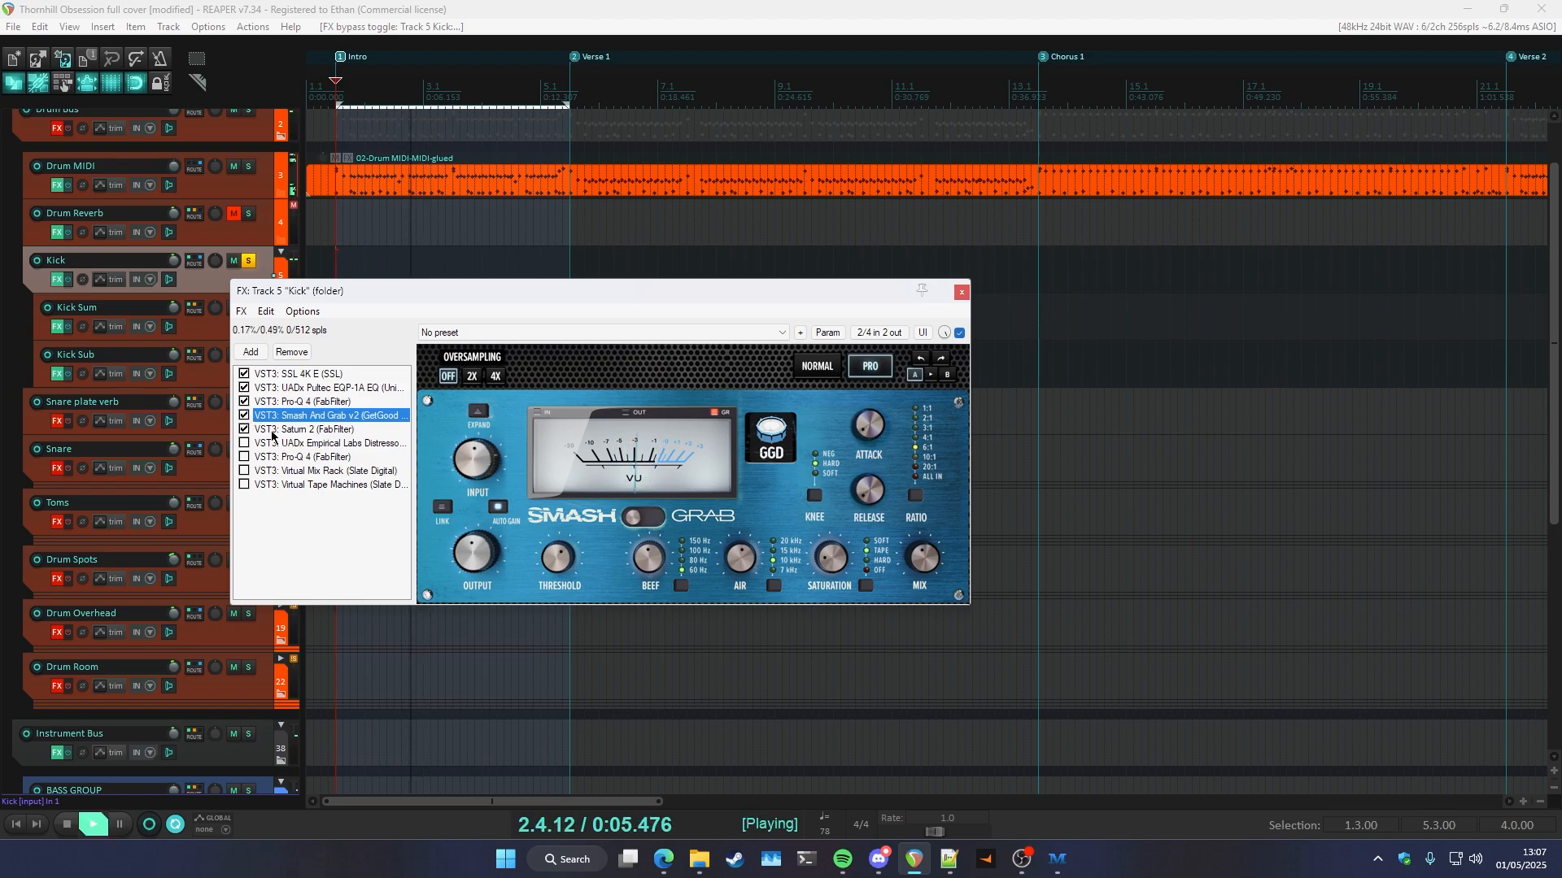
# - Open the Kick folder track's Saturn 2 and compare the kick with it bypassed and active, leaving it switched on
pyautogui.click(305, 429)
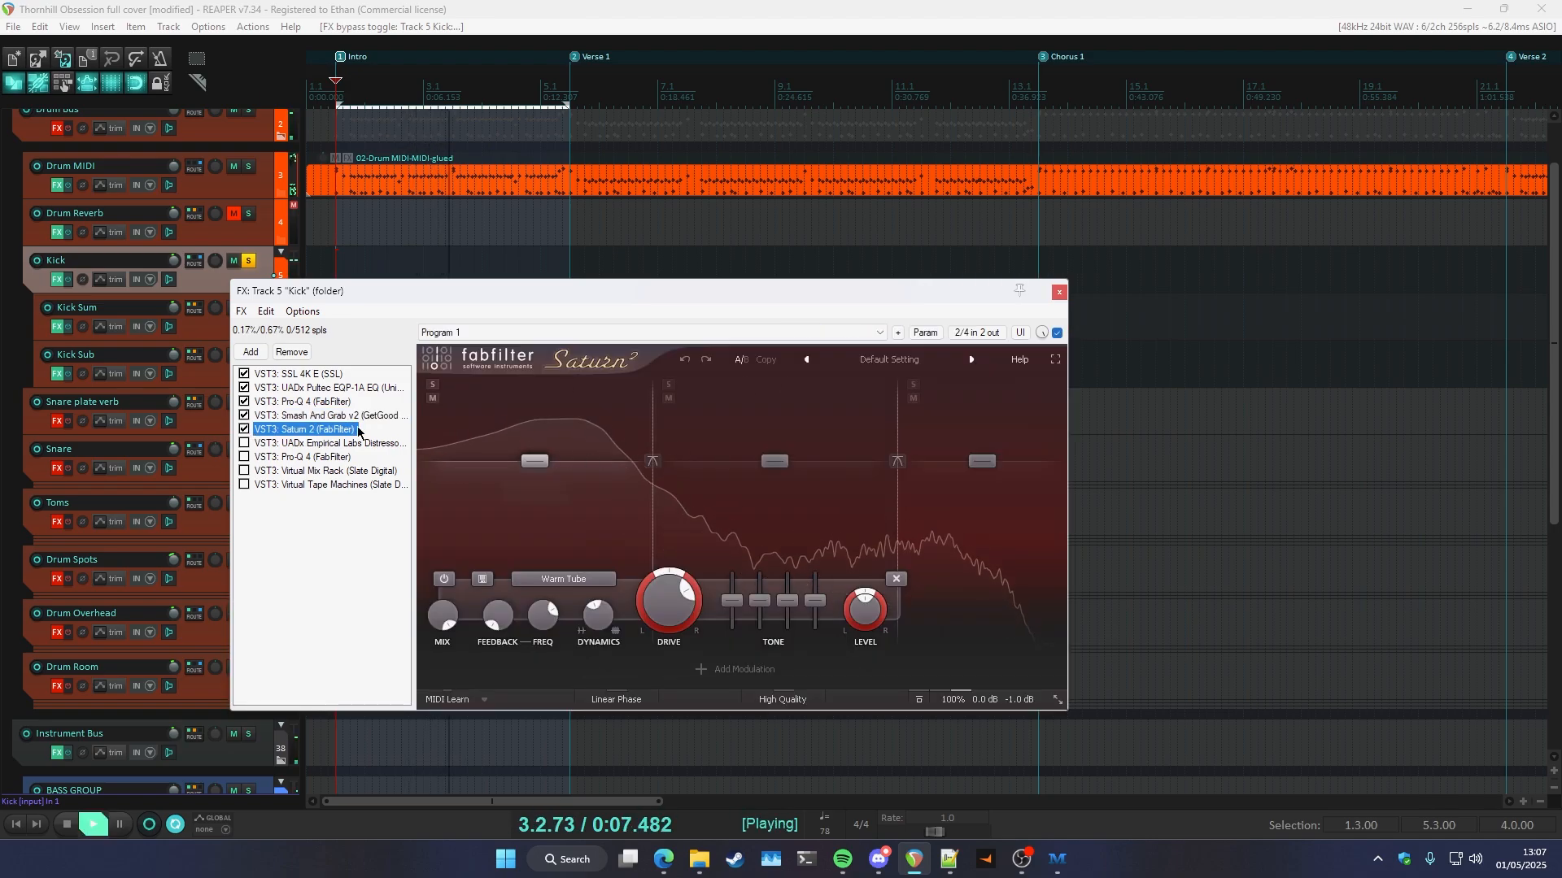
pyautogui.click(244, 429)
pyautogui.click(244, 428)
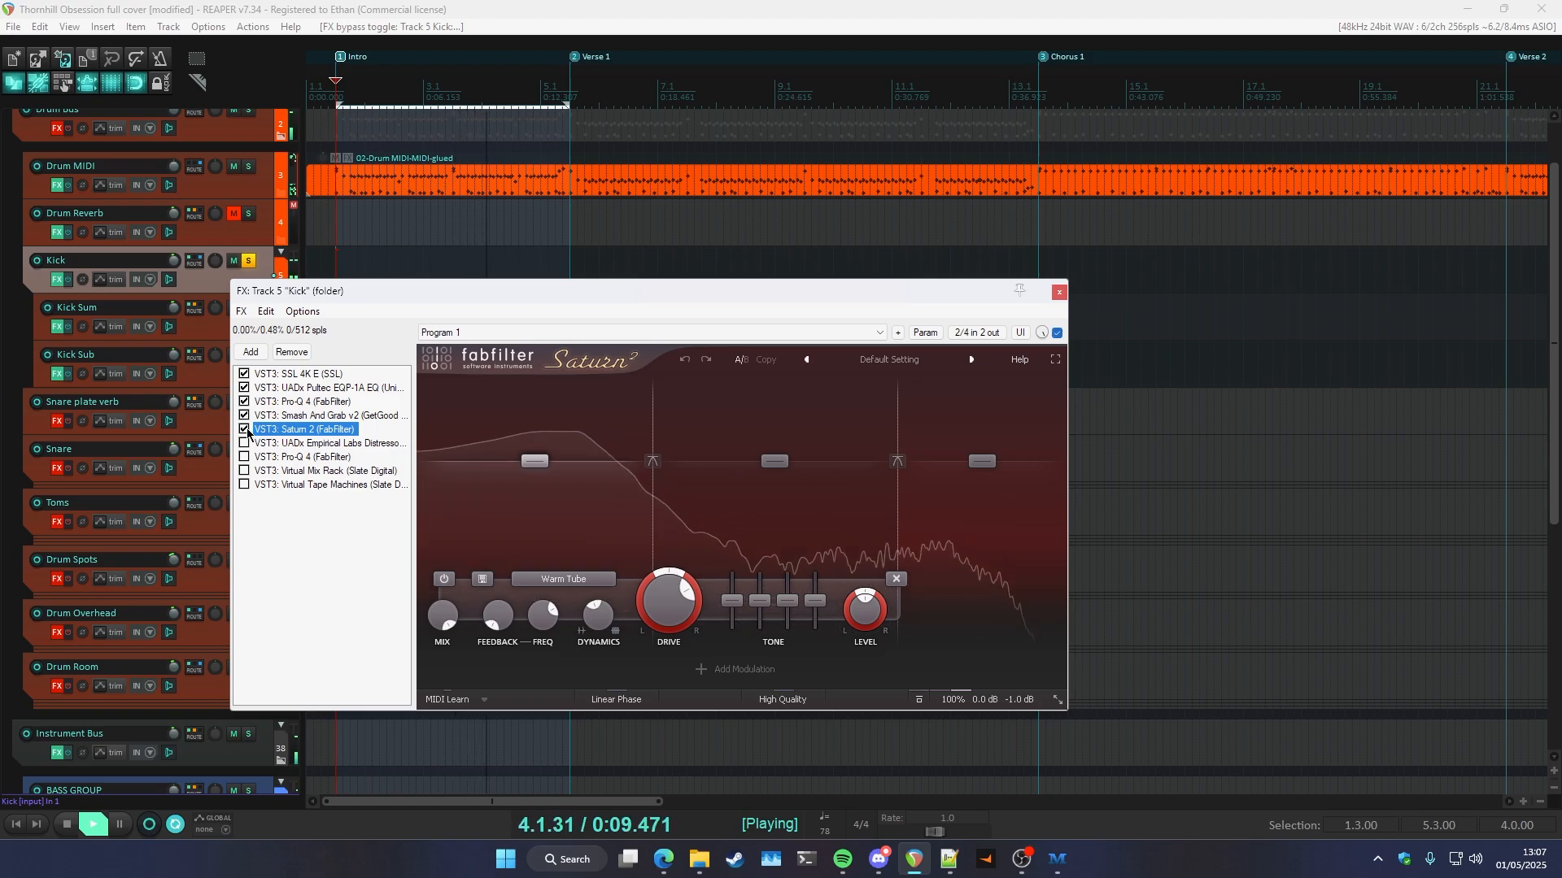
# - Enable the Distressor and the second Pro-Q 4 on the Kick folder track, showing each one's settings during playback
pyautogui.click(244, 443)
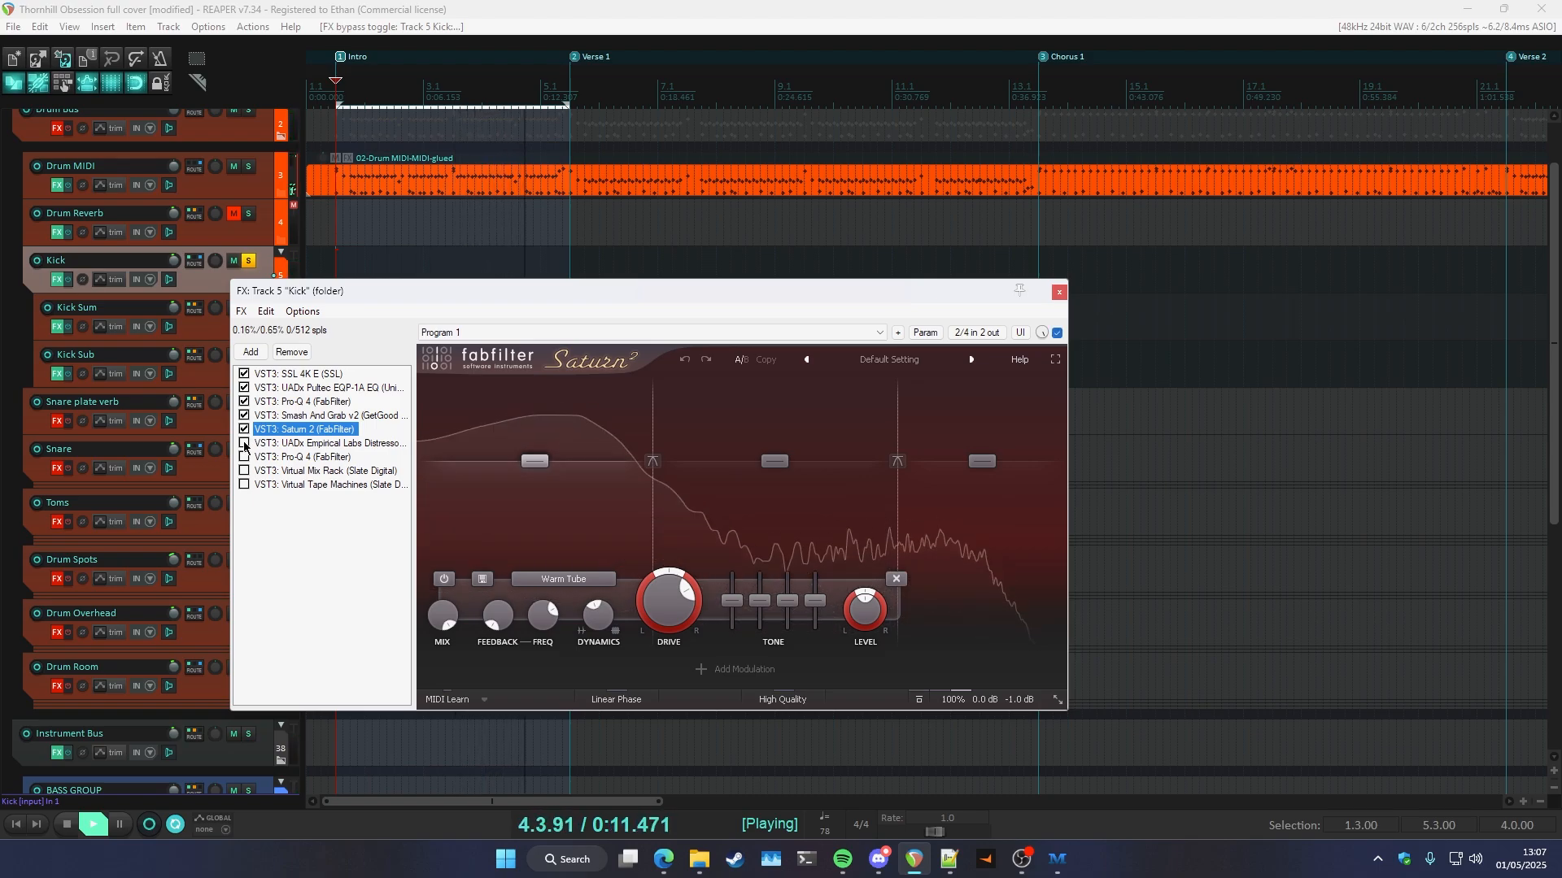
pyautogui.click(276, 443)
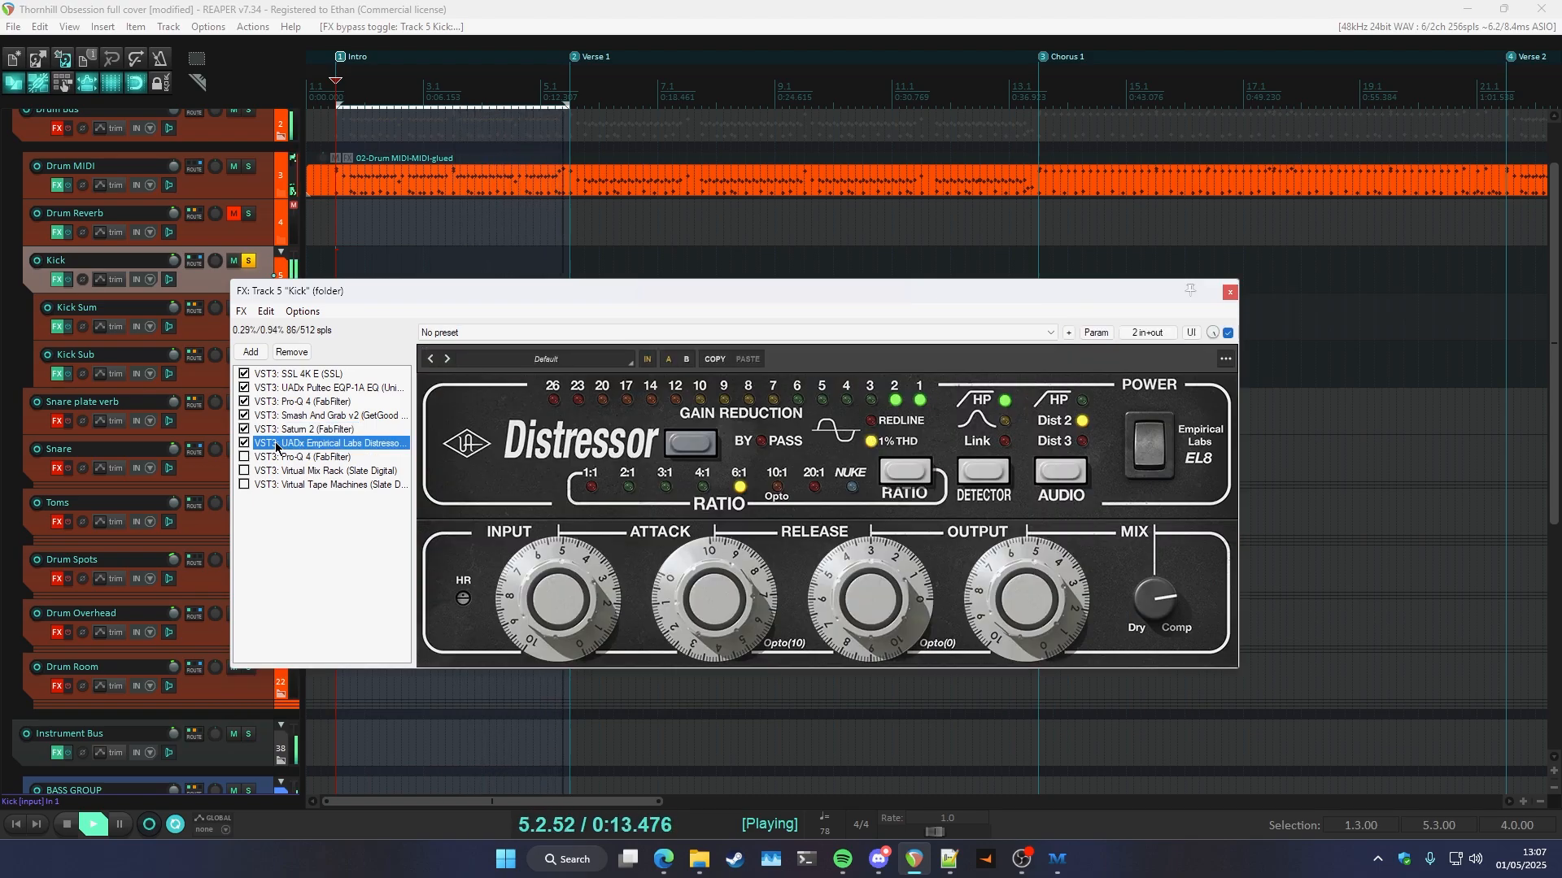
pyautogui.click(244, 457)
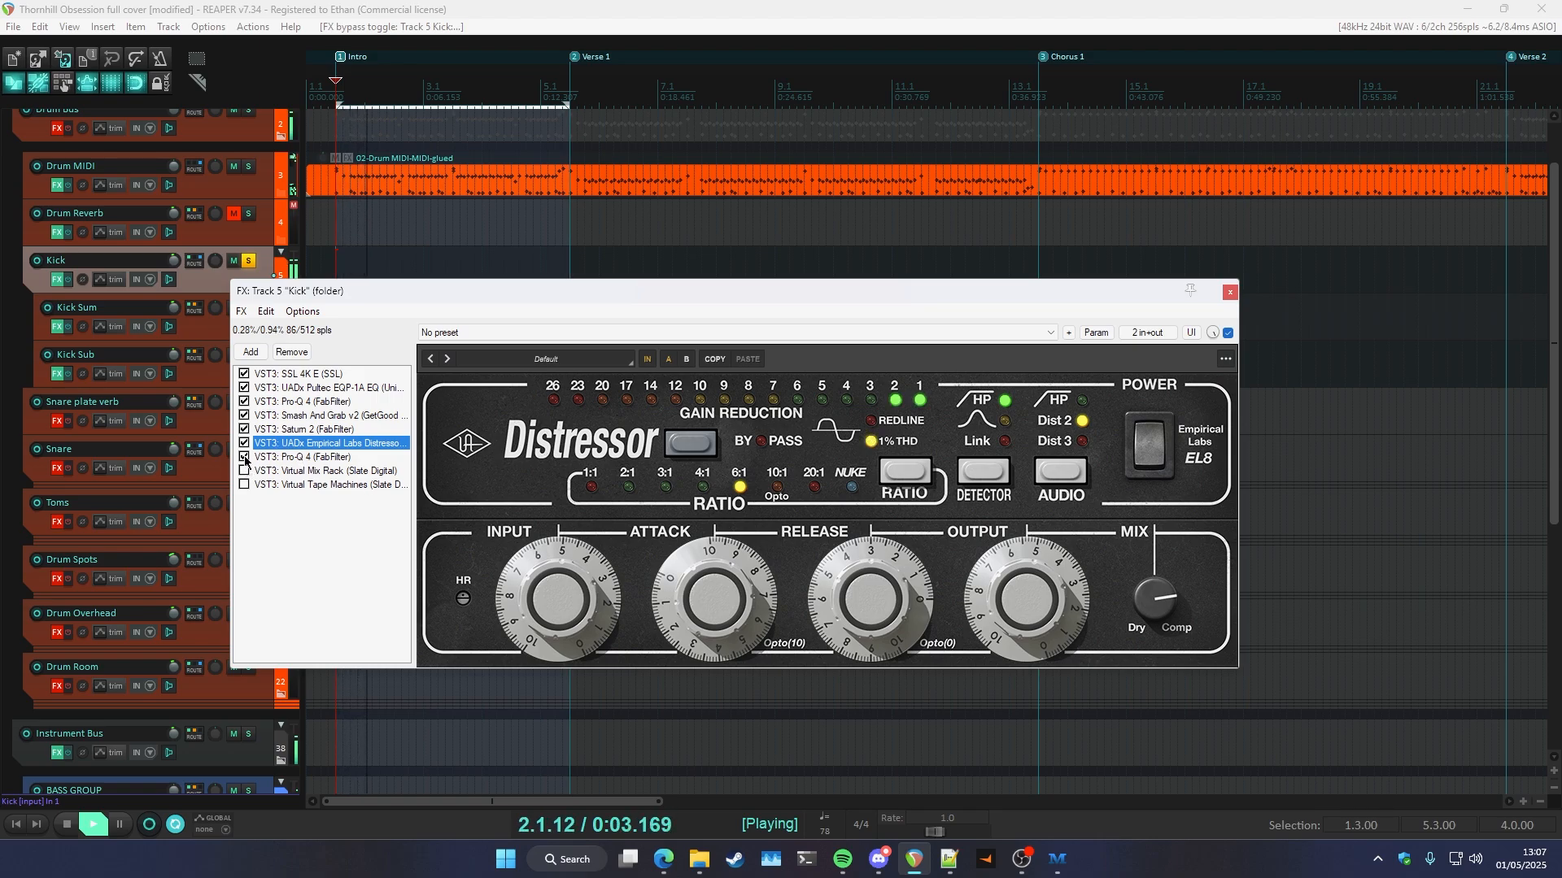
pyautogui.click(278, 457)
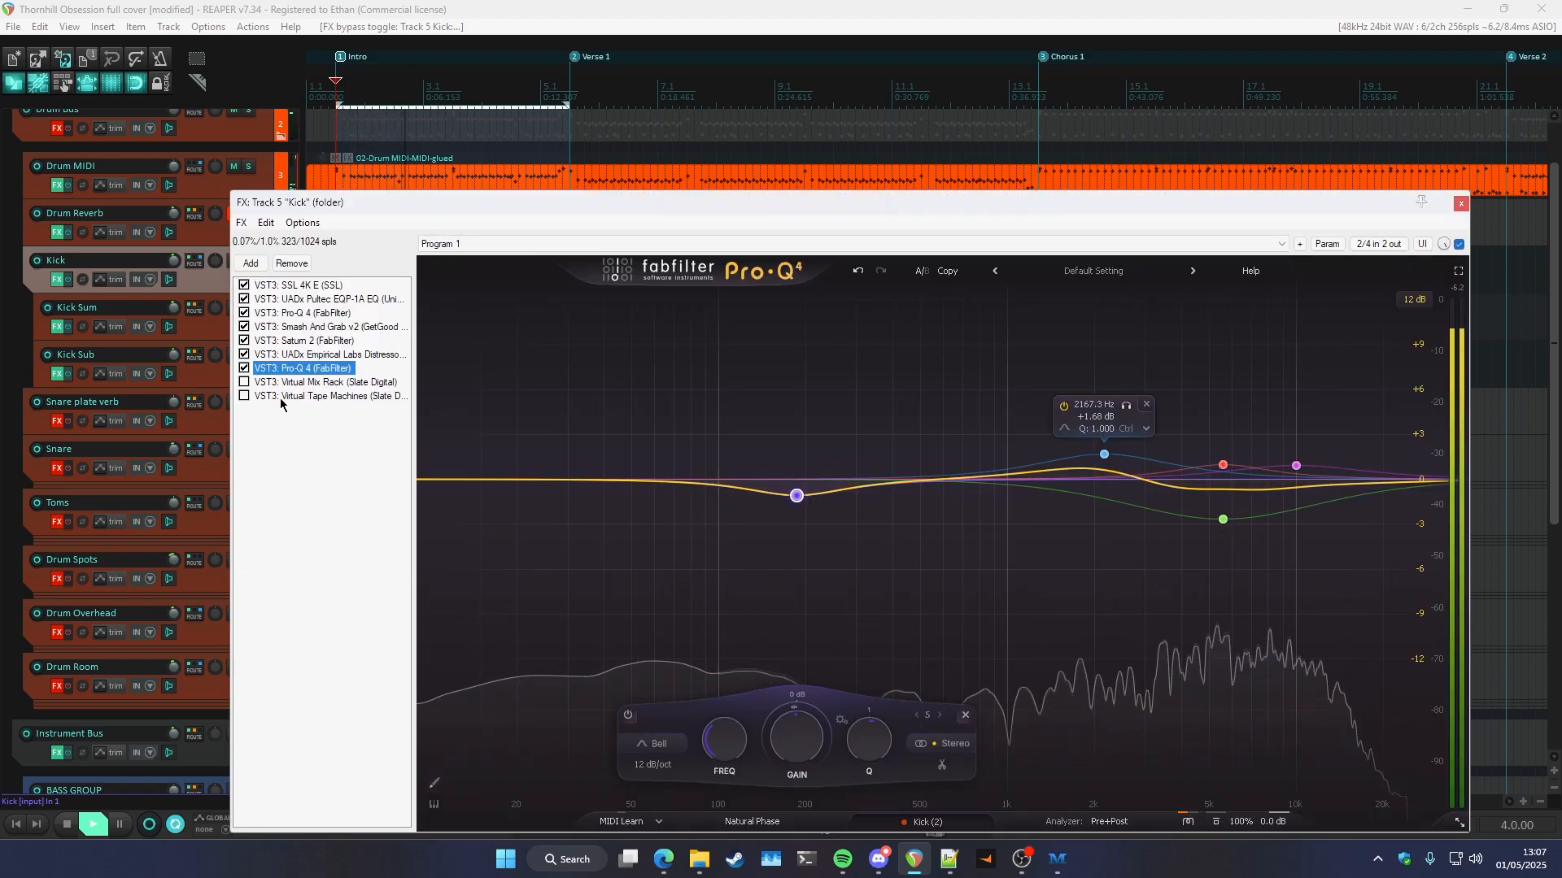
# - Enable Virtual Mix Rack on the Kick folder track, show its modules and stop playback
pyautogui.click(244, 382)
pyautogui.click(281, 381)
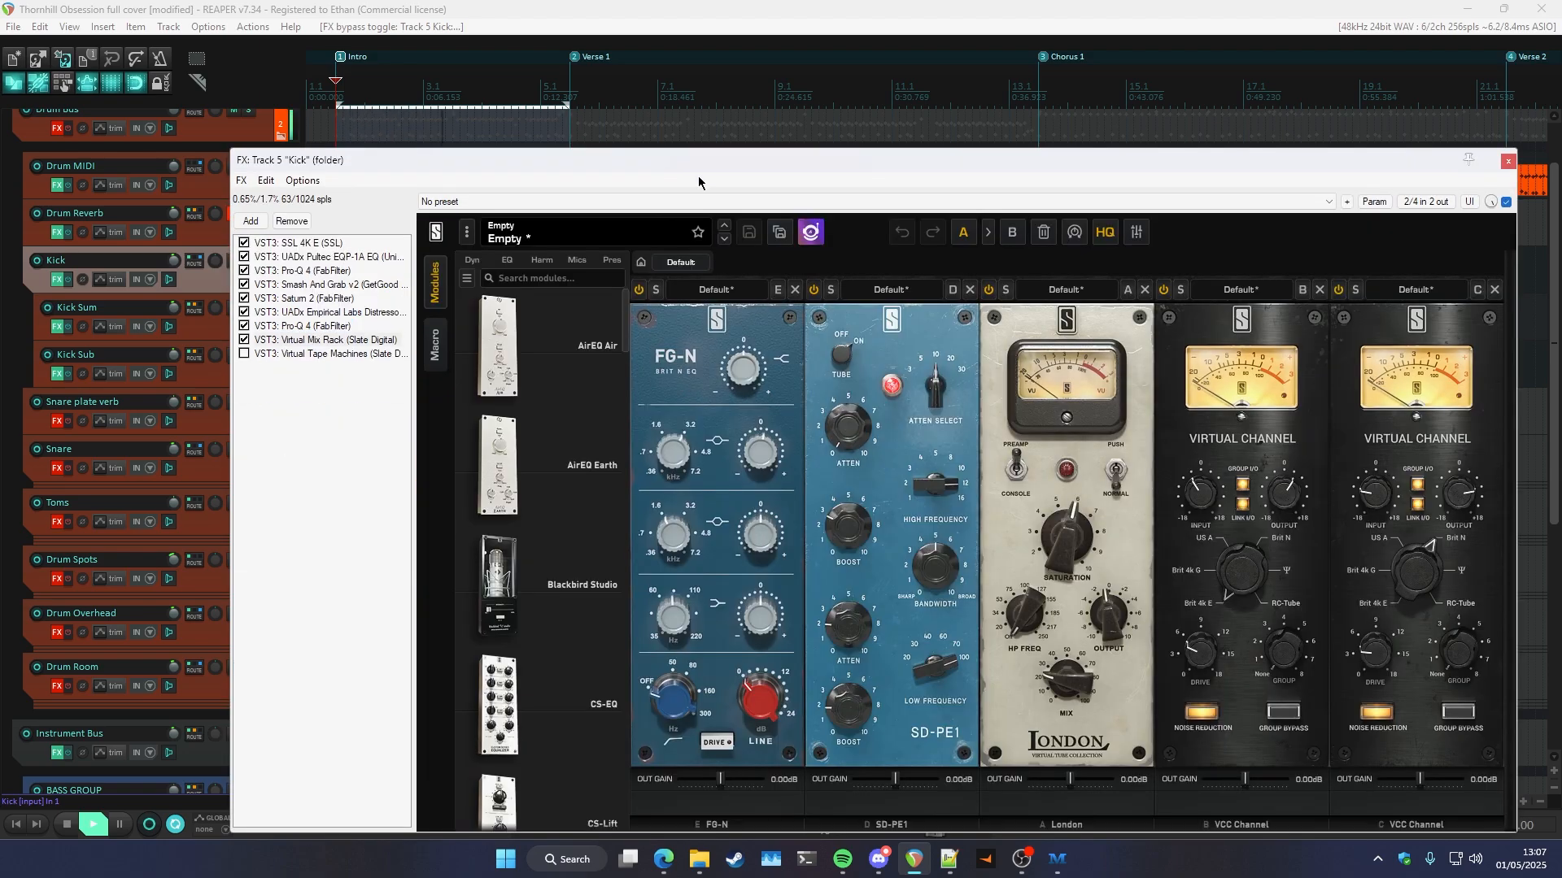
pyautogui.moveTo(696, 164); pyautogui.dragTo(506, 154)
pyautogui.press('space')
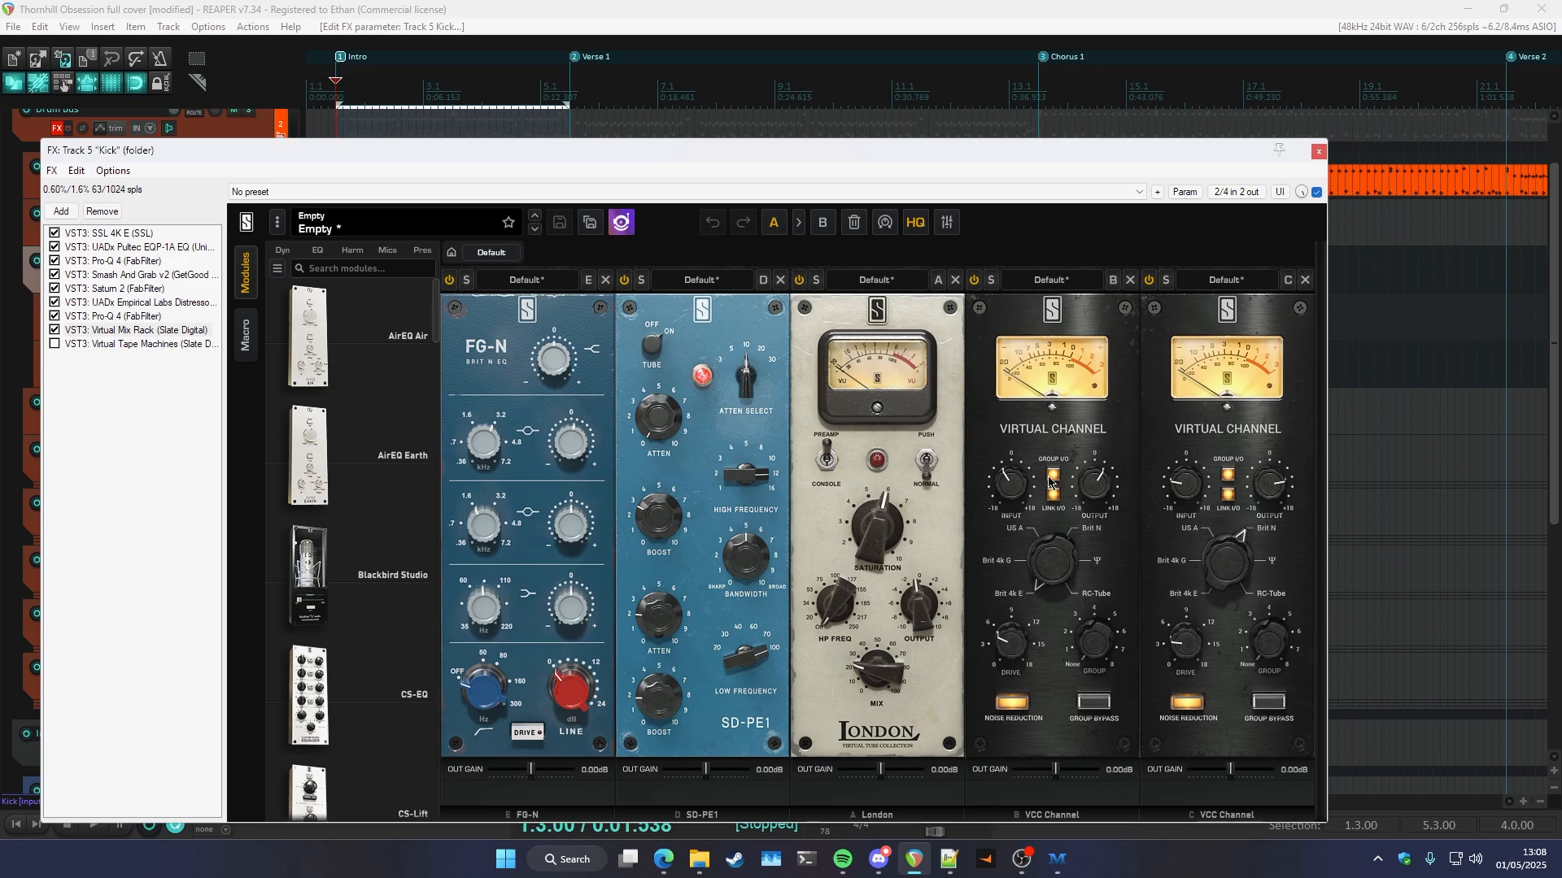
# - Audition Virtual Mix Rack by switching its modules back on one at a time, from FG-N and SD-PE1 to London and both VCC Channels
pyautogui.moveTo(710, 151); pyautogui.dragTo(721, 165)
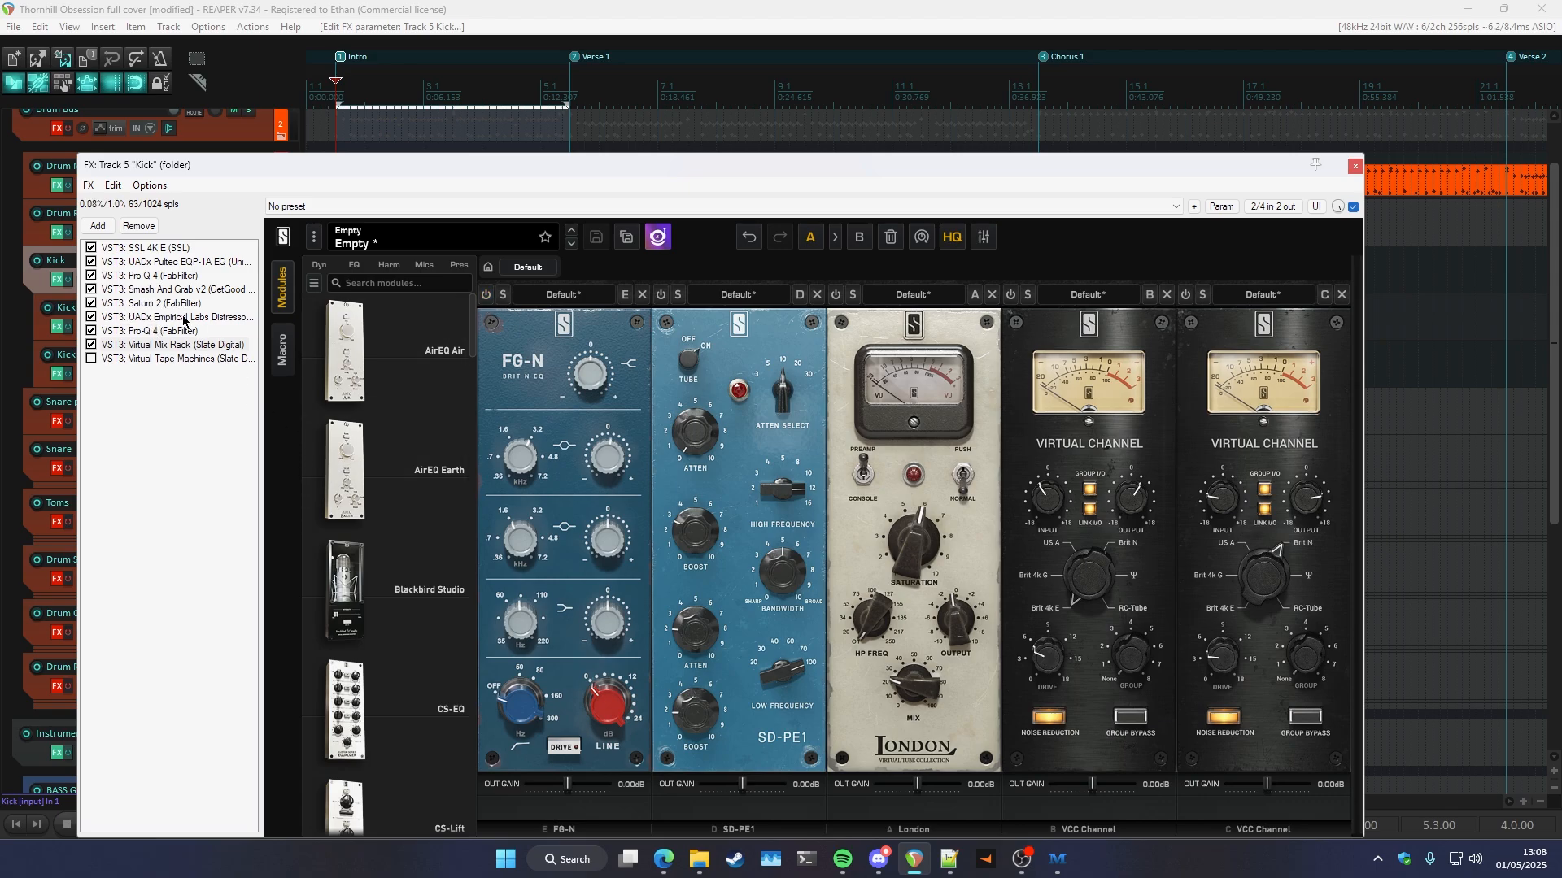
pyautogui.moveTo(503, 176); pyautogui.dragTo(496, 196)
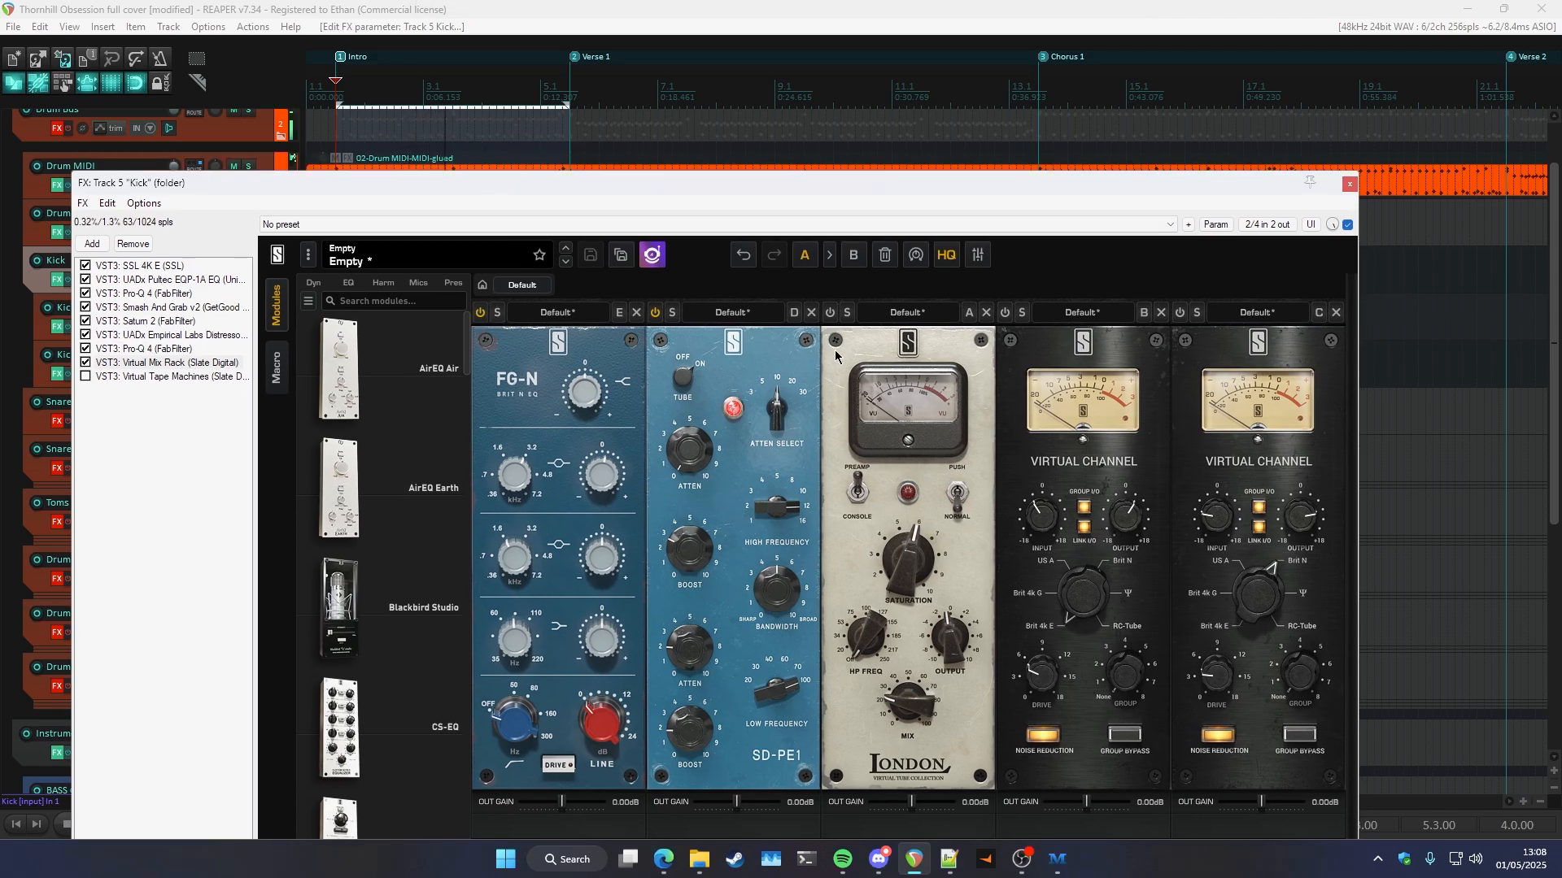
pyautogui.click(831, 313)
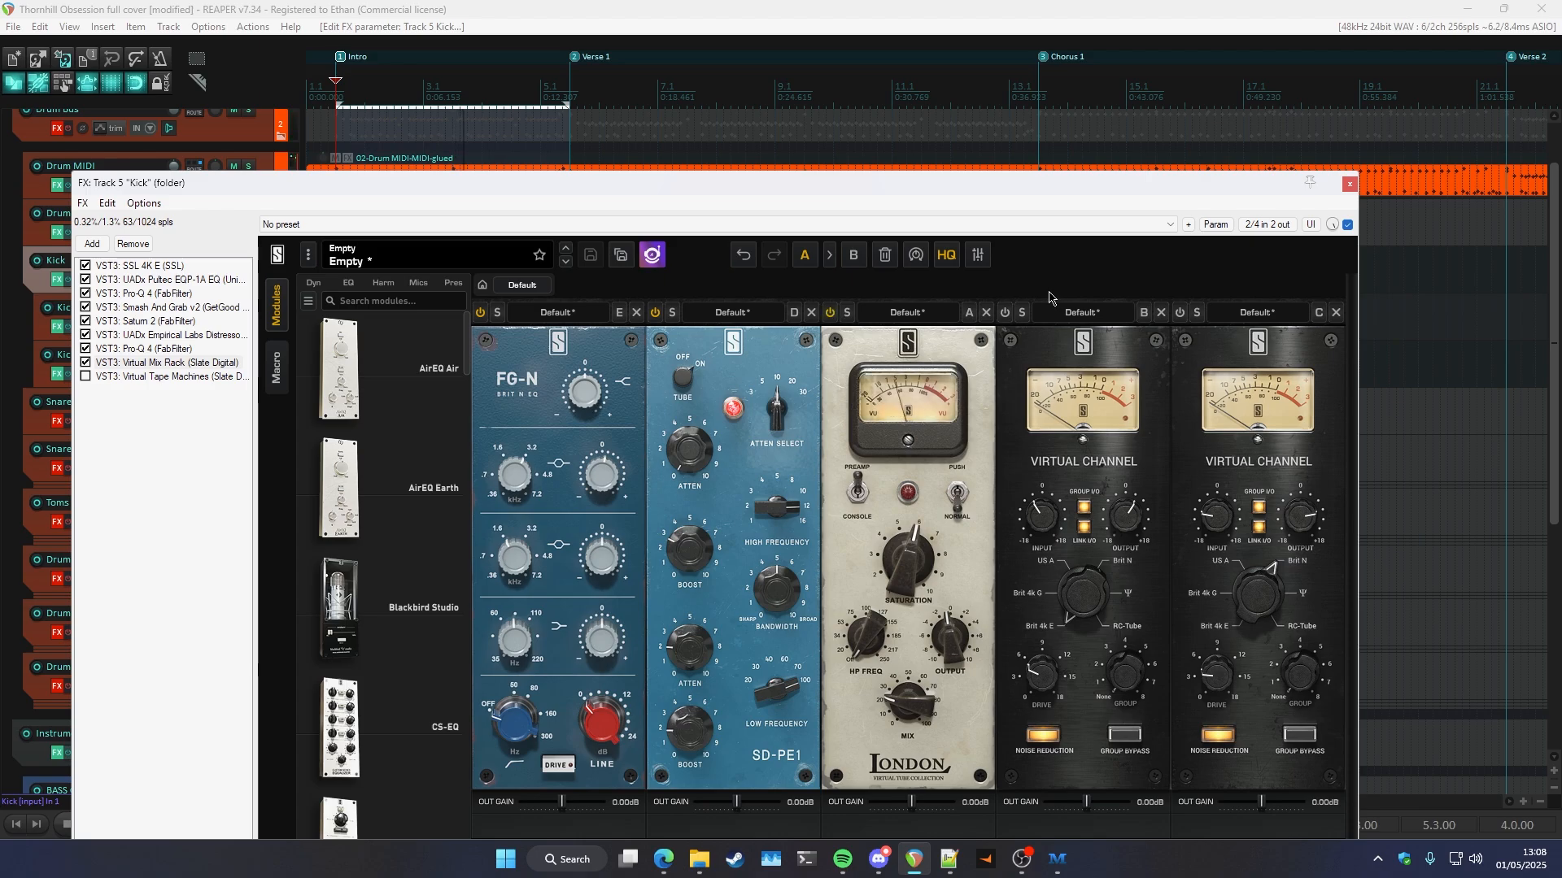
pyautogui.click(1006, 314)
pyautogui.click(1180, 313)
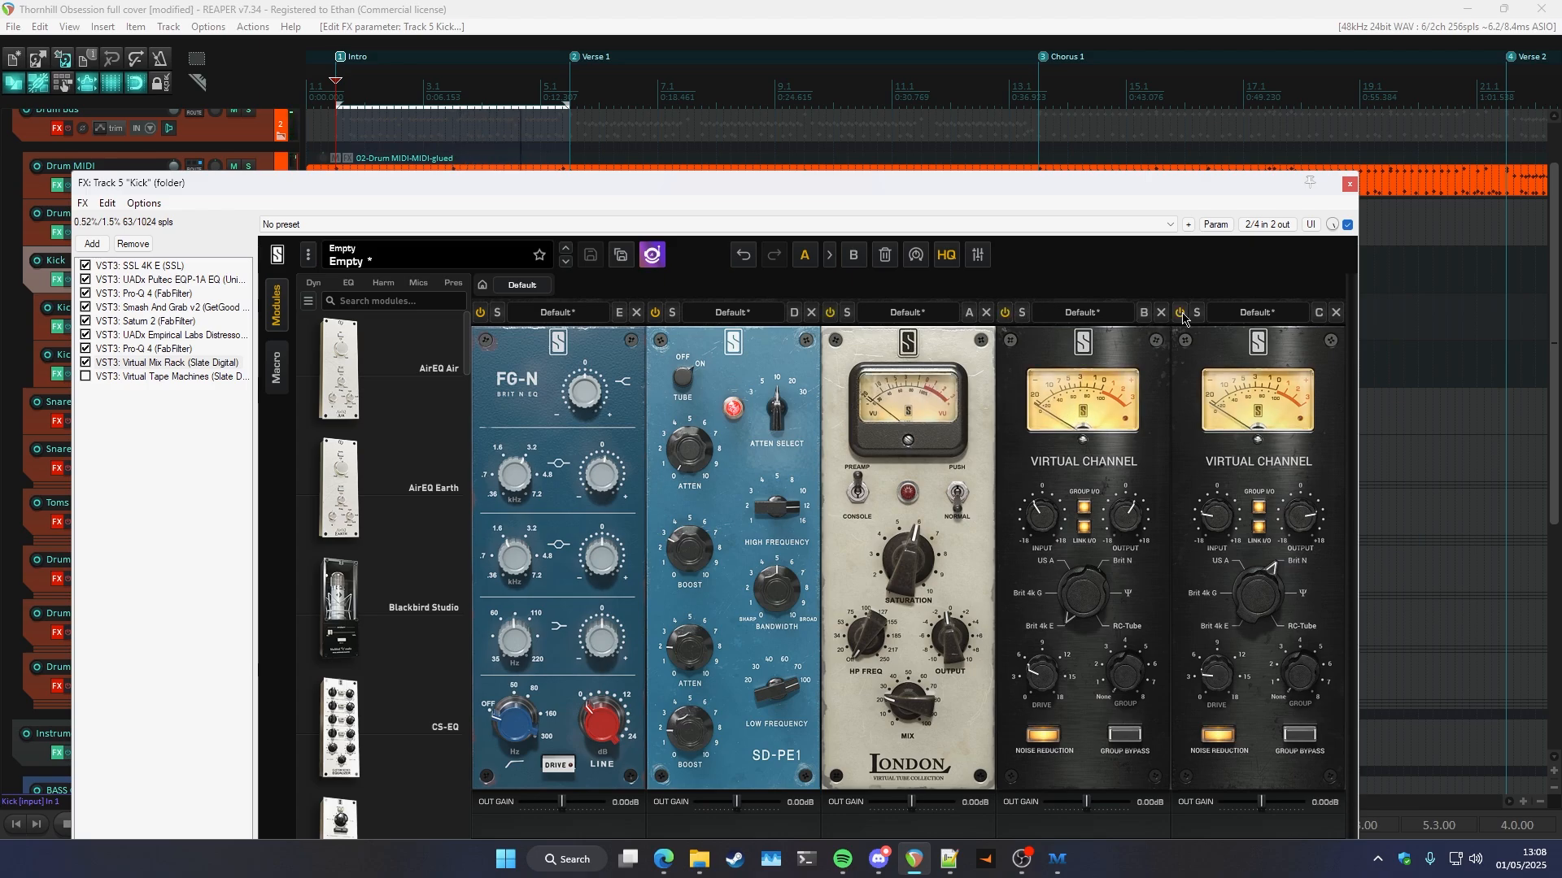
# - Enable and audition Virtual Tape Machines on the Kick folder track, closing the FX chain and stopping playback when done
pyautogui.click(85, 377)
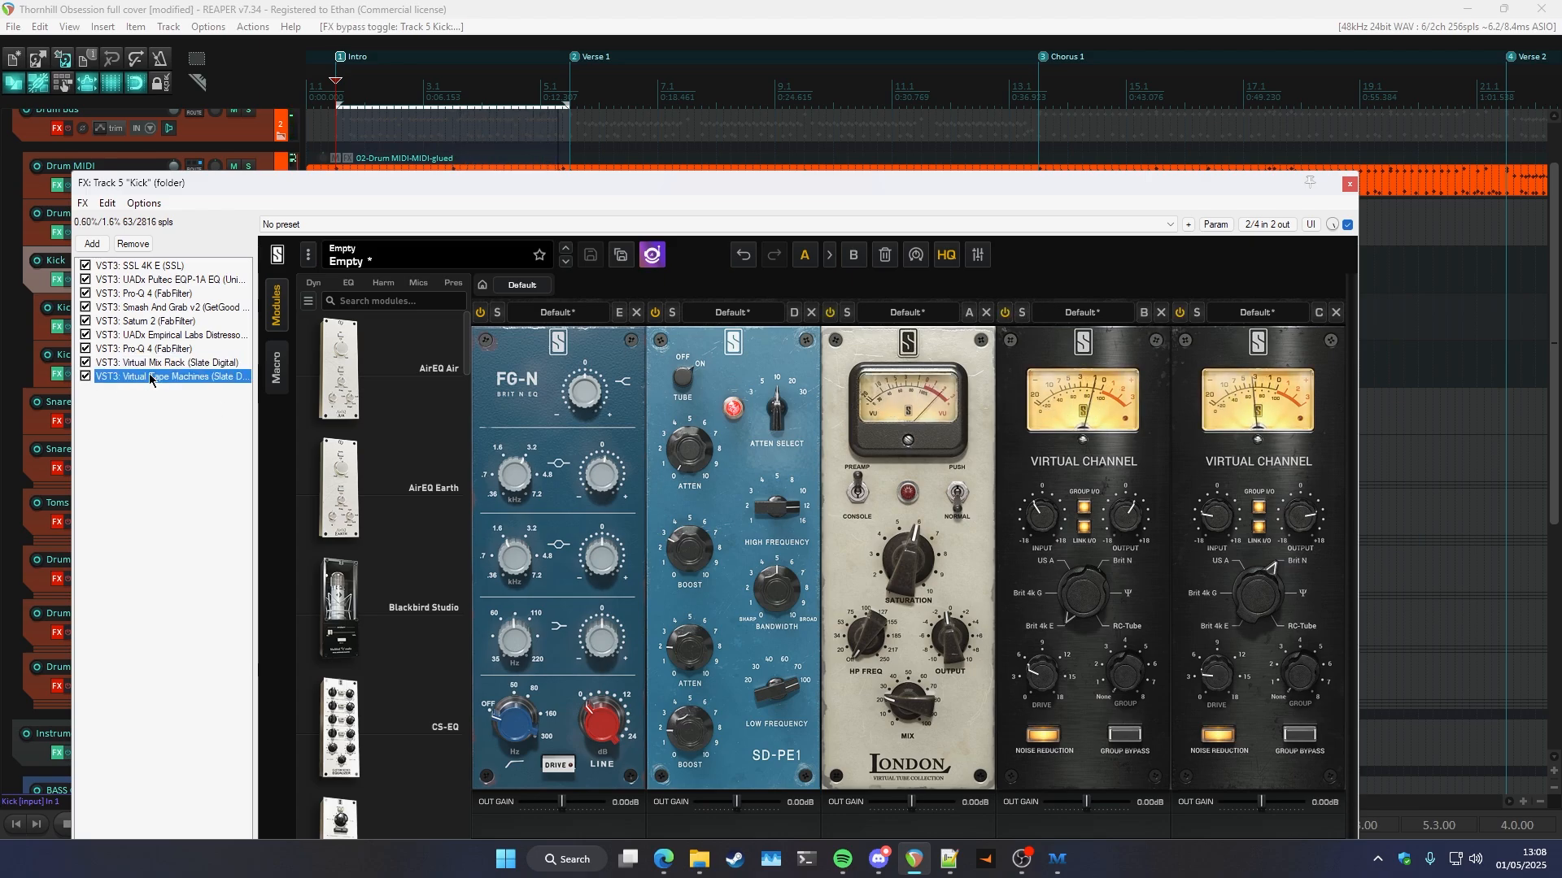
pyautogui.press('space')
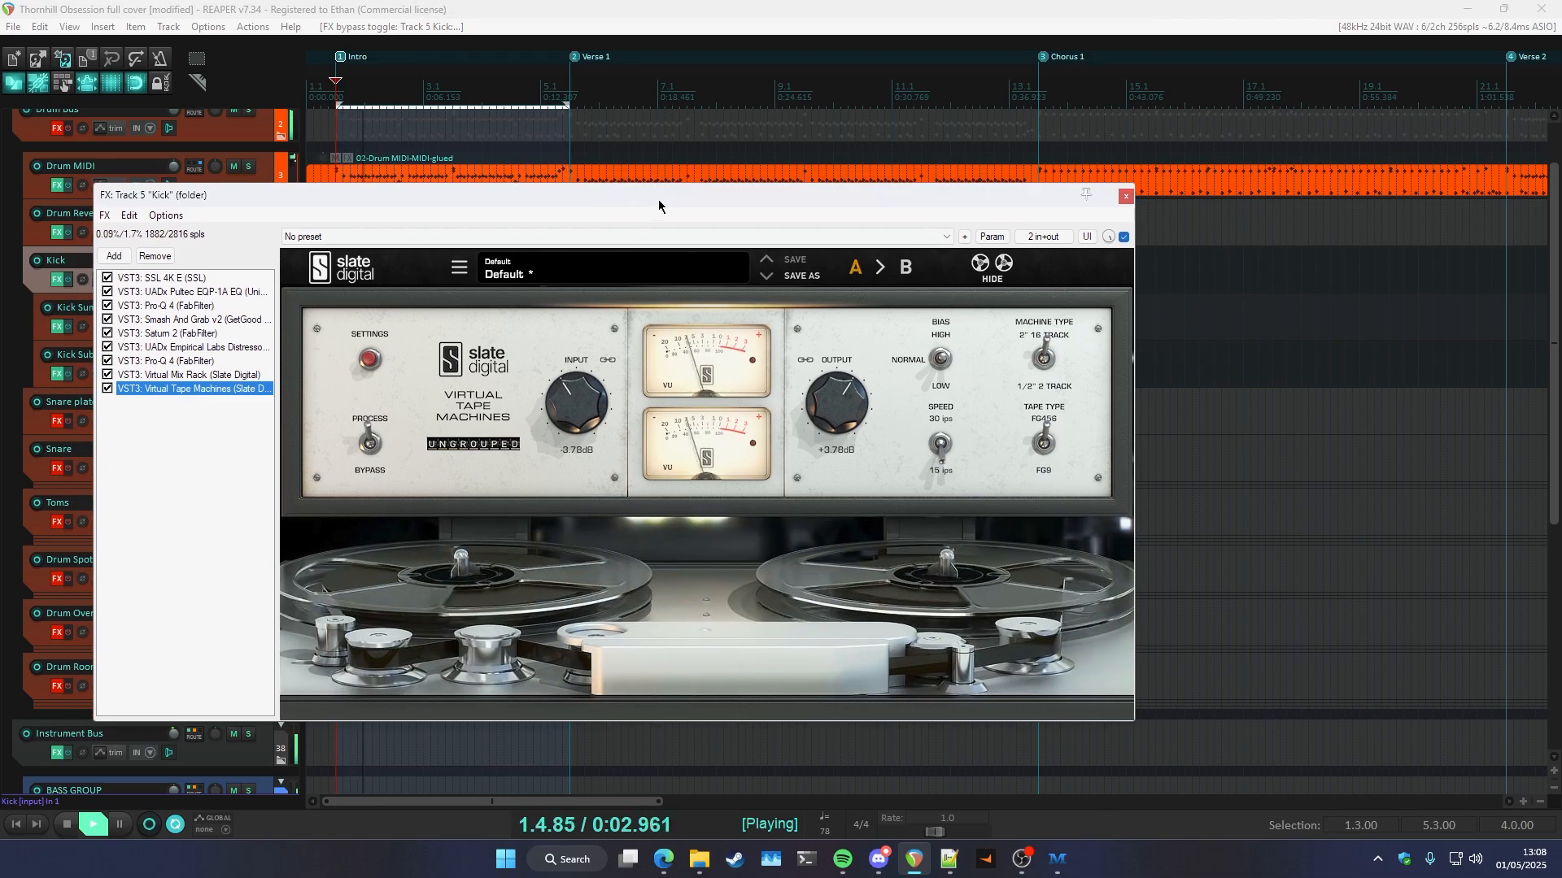
pyautogui.press('Escape')
pyautogui.press('space')
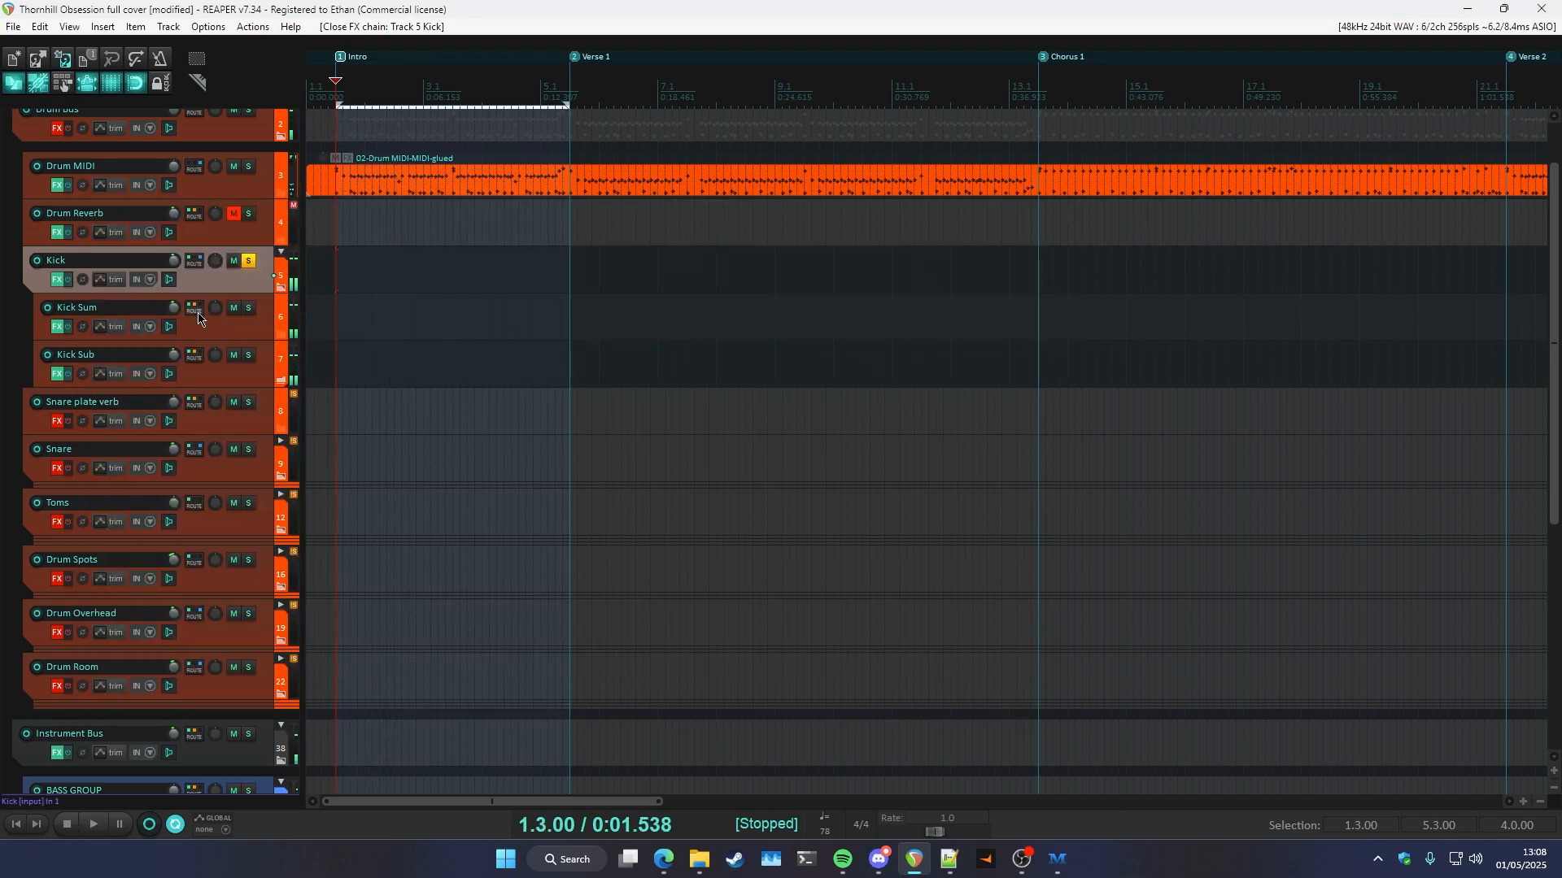
# - Expand the Snare folder, solo the Snare Top track and open its FX chain with the effects enabled
pyautogui.keyDown('ctrl'); pyautogui.keyDown('alt'); pyautogui.click(248, 449); pyautogui.keyUp('alt'); pyautogui.keyUp('ctrl')
pyautogui.press('space')
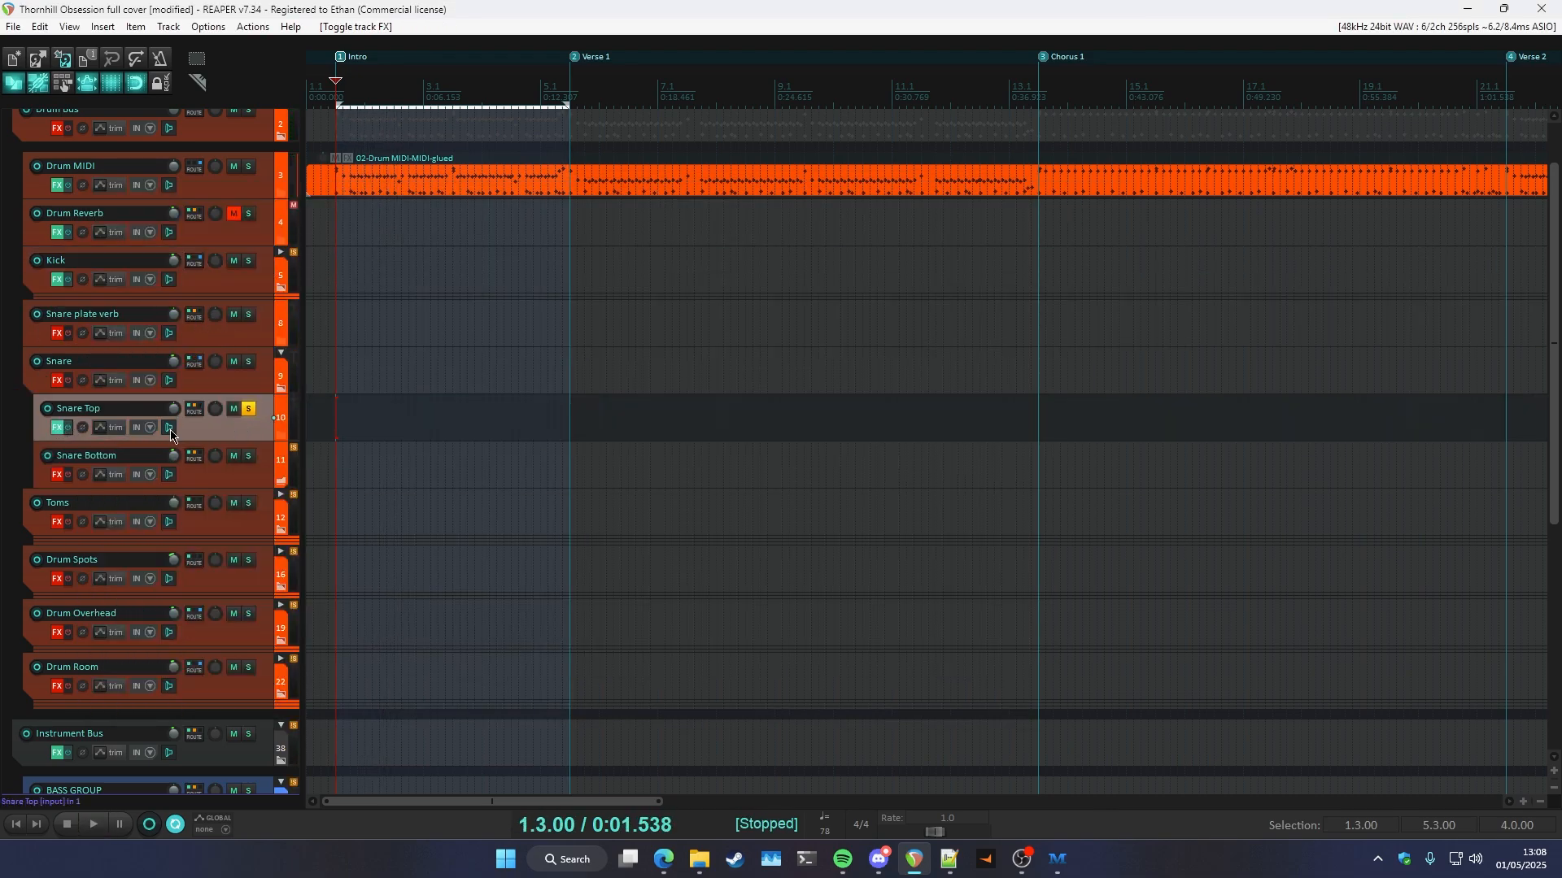
pyautogui.moveTo(487, 197); pyautogui.dragTo(501, 279)
pyautogui.click(384, 359)
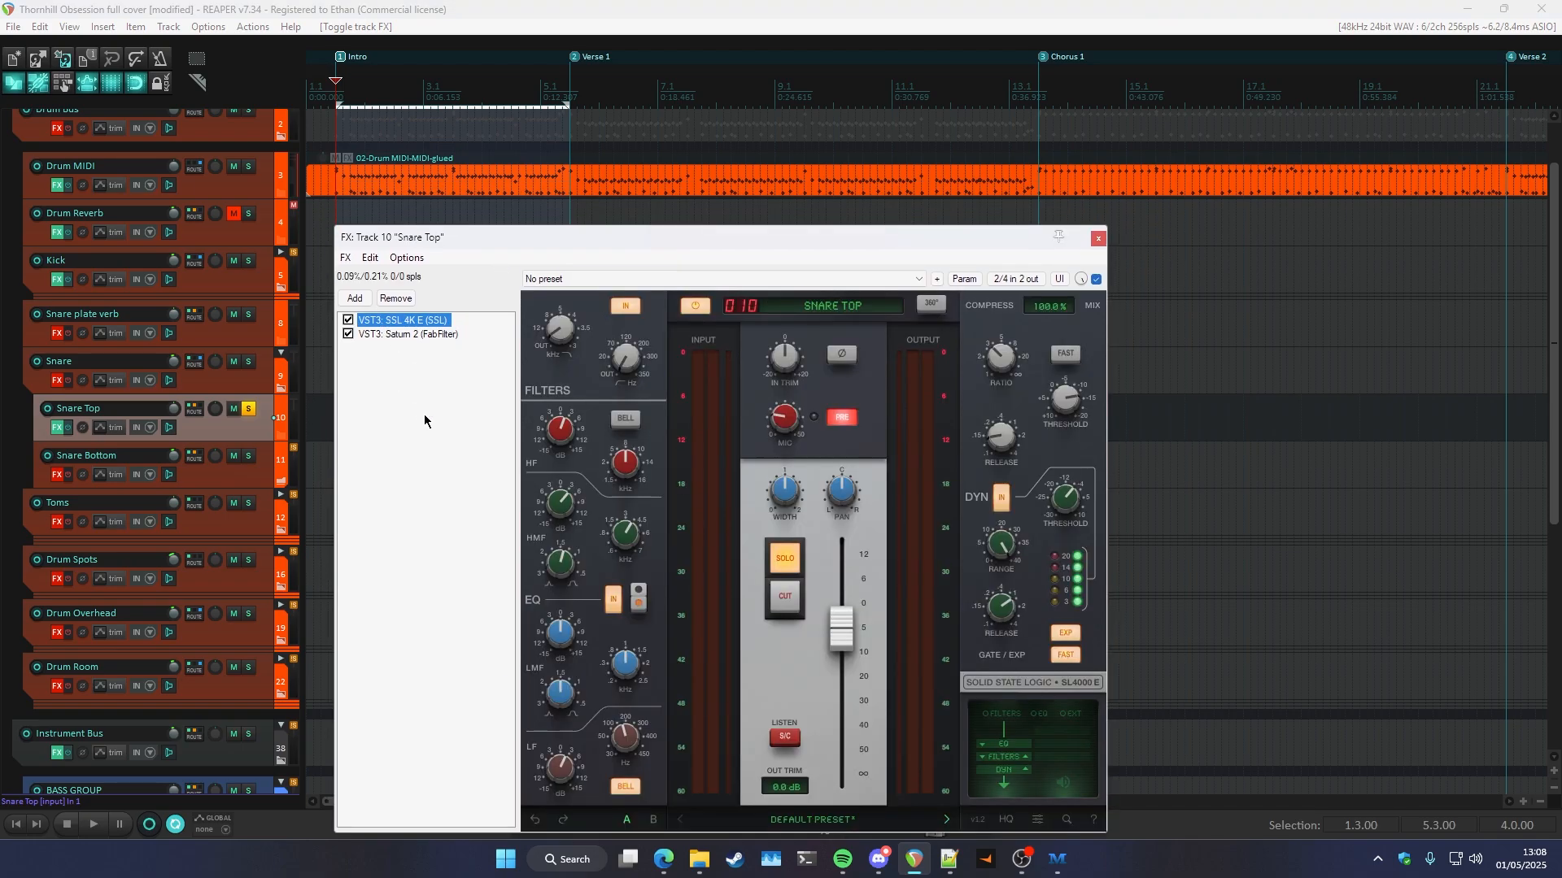
pyautogui.moveTo(431, 242); pyautogui.dragTo(431, 264)
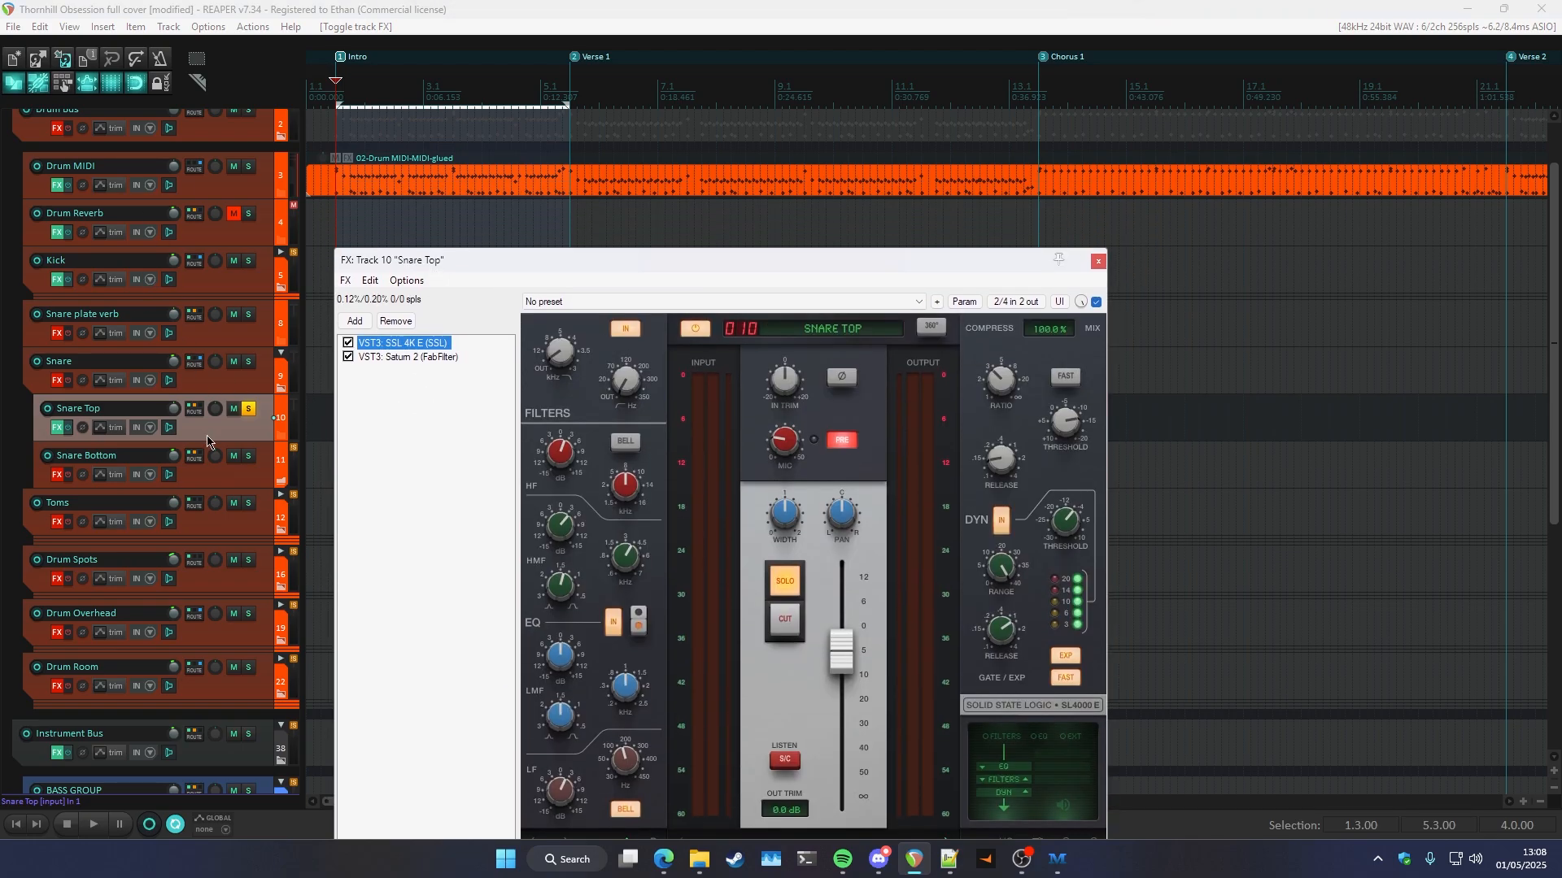
# - Bypass Saturn 2 on the Snare Top track and audition the snare through SSL 4K E while reviewing its EQ settings
pyautogui.click(348, 356)
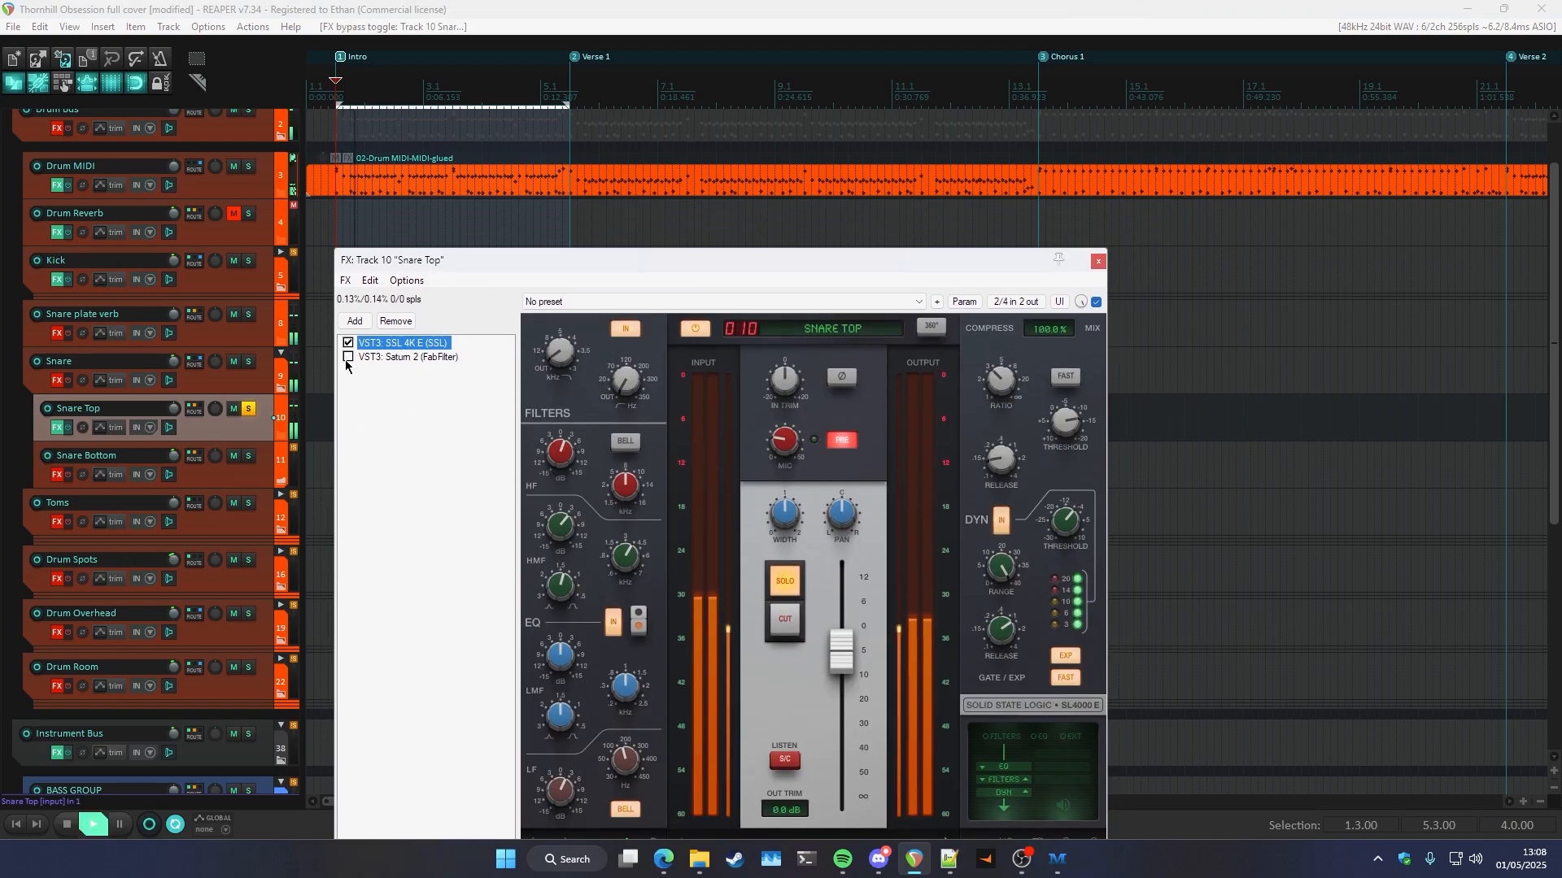
pyautogui.click(348, 344)
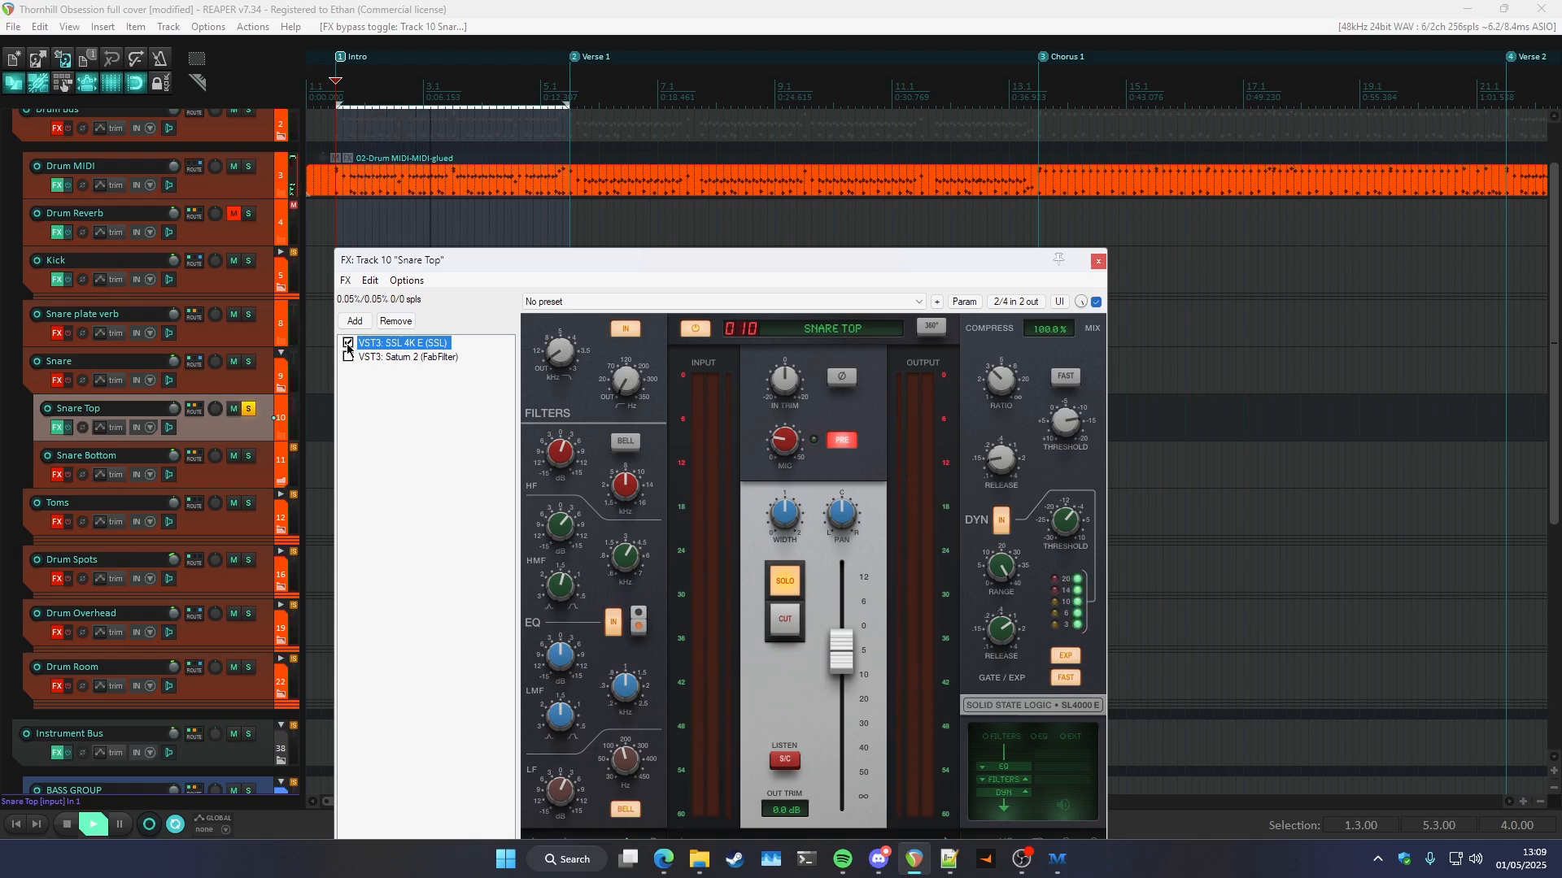
pyautogui.moveTo(425, 261); pyautogui.dragTo(409, 244)
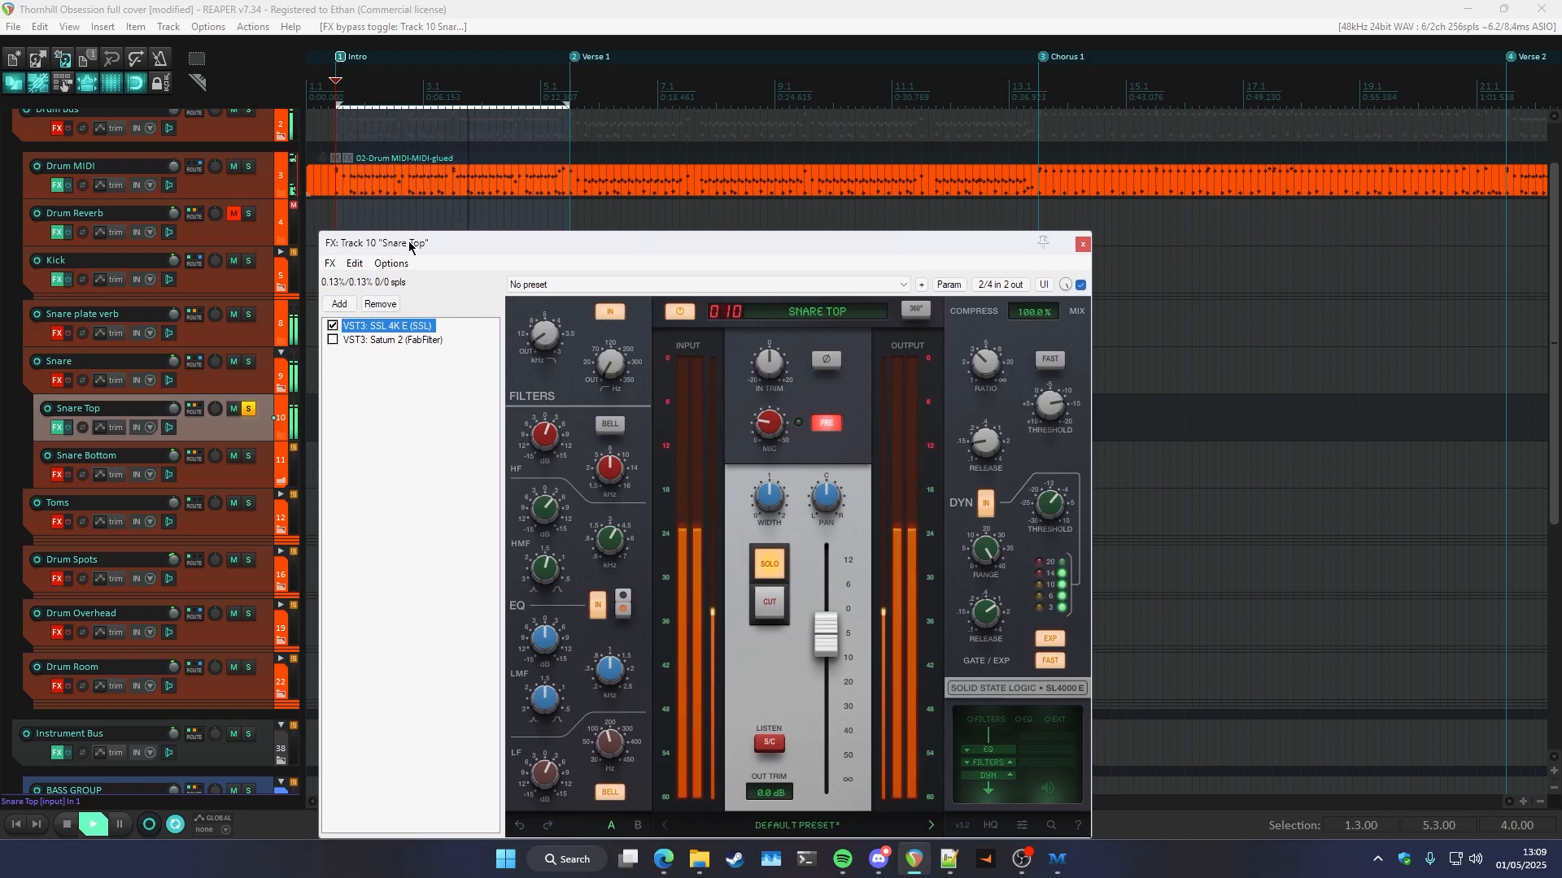
pyautogui.press('space')
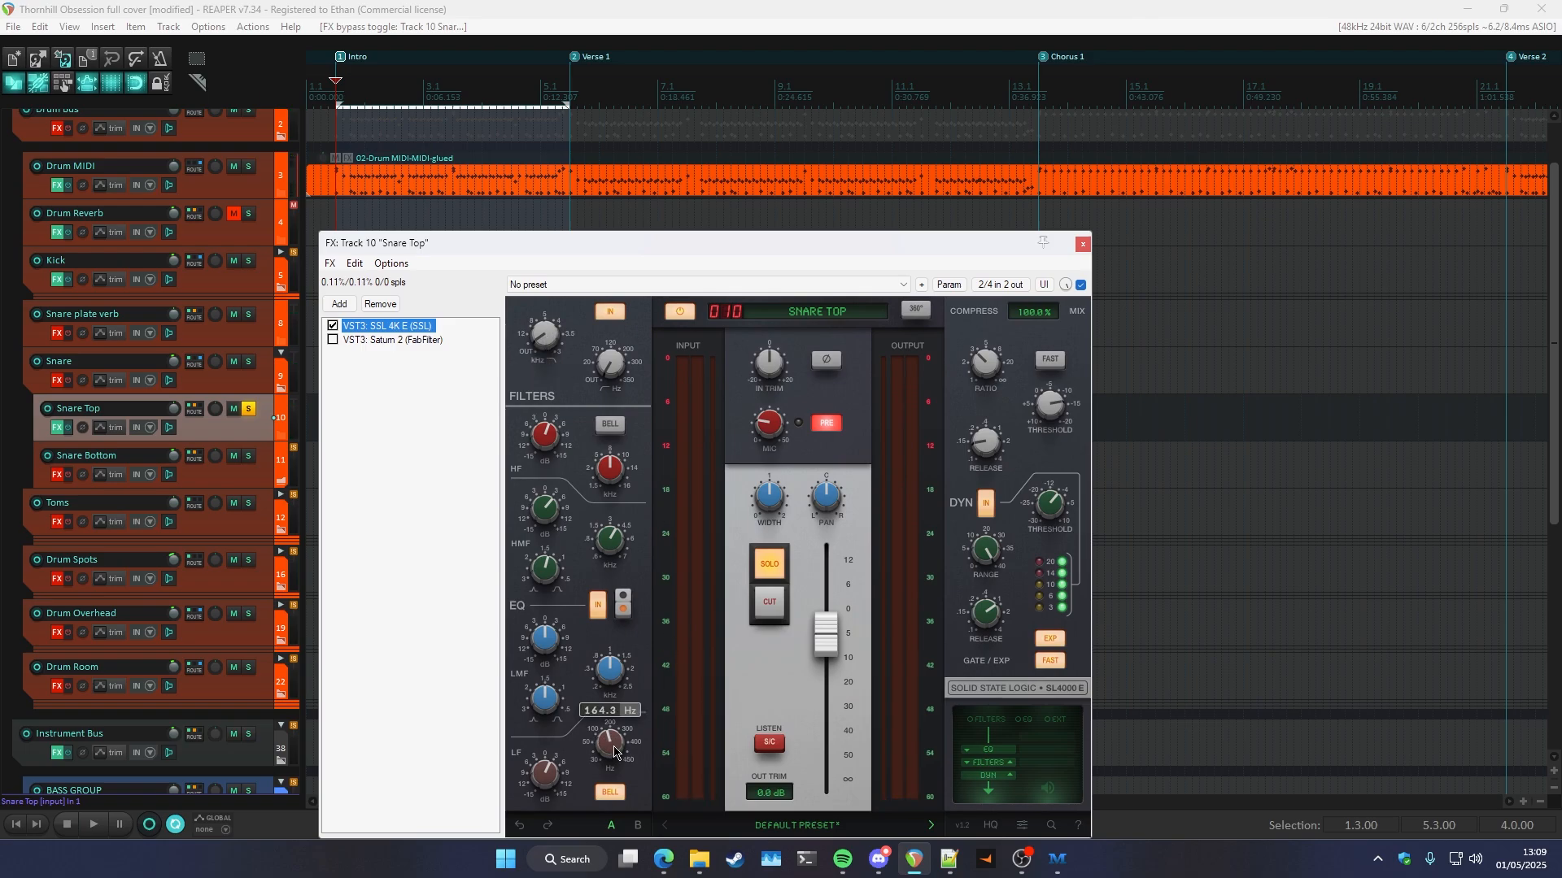
pyautogui.press('space')
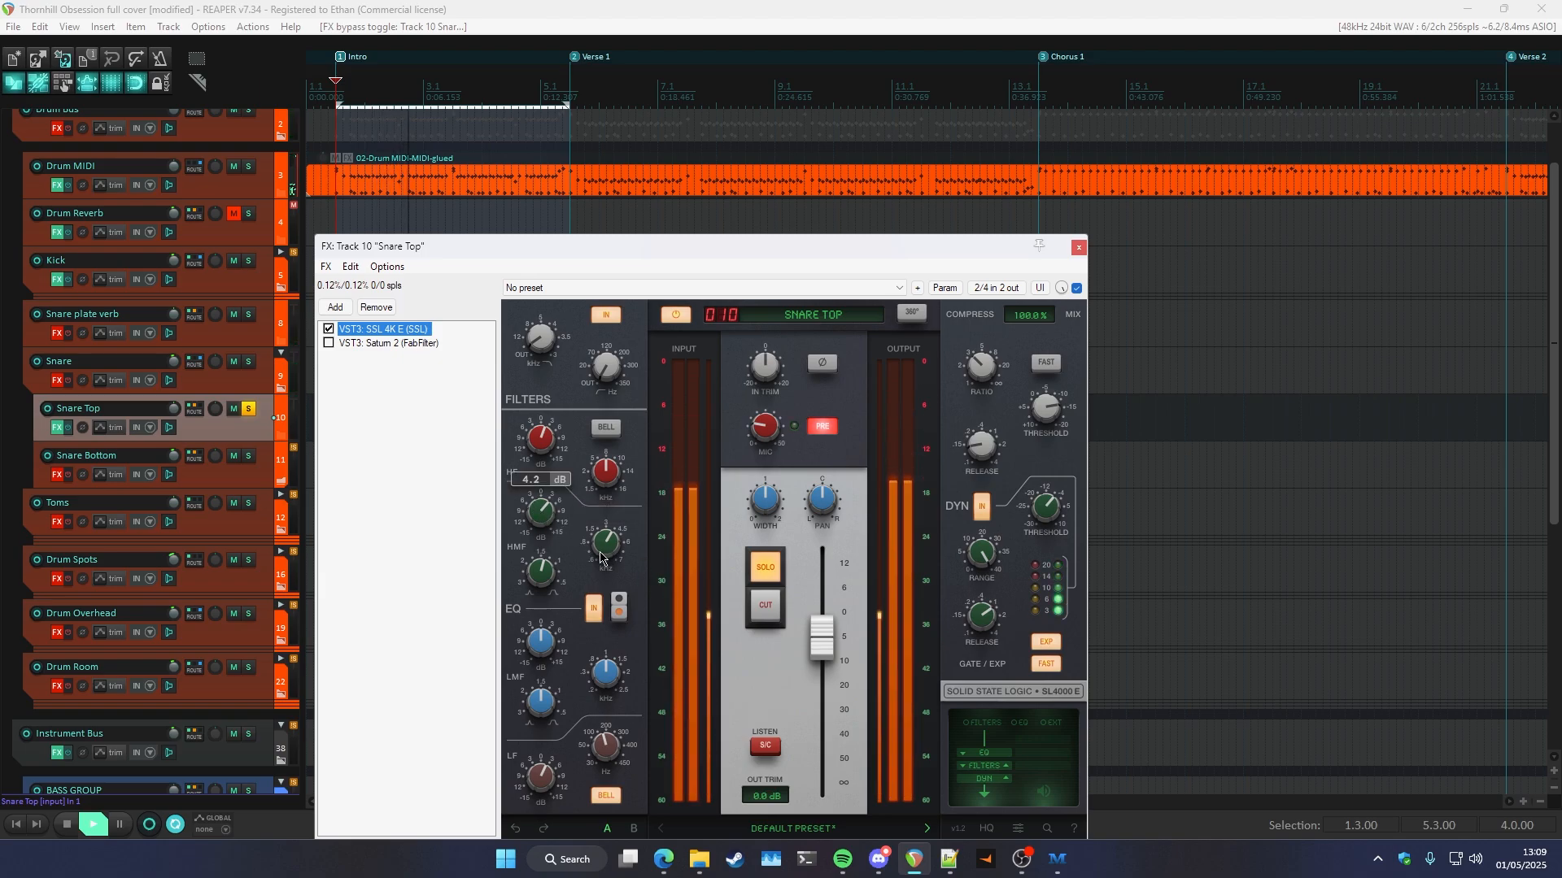
# - Re-enable Saturn 2 on the Snare Top track, closing its FX chain and stopping playback when done
pyautogui.click(329, 343)
pyautogui.press('Escape')
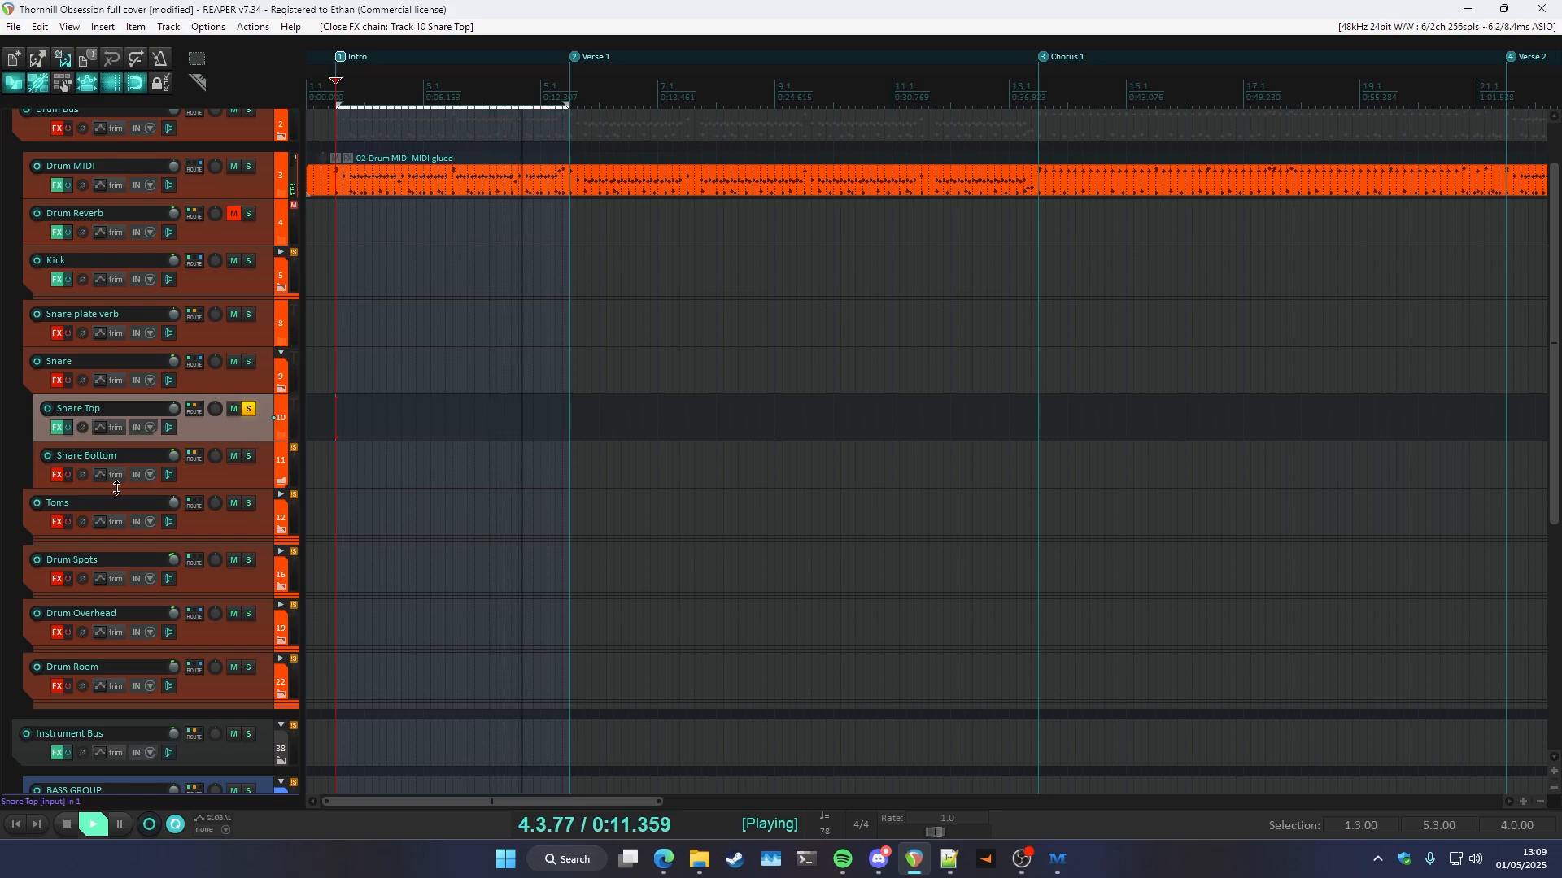
pyautogui.press('space')
# - Enable the effects on the soloed Snare Bottom track and audition it through SSL 4K E
pyautogui.click(71, 481)
pyautogui.click(67, 479)
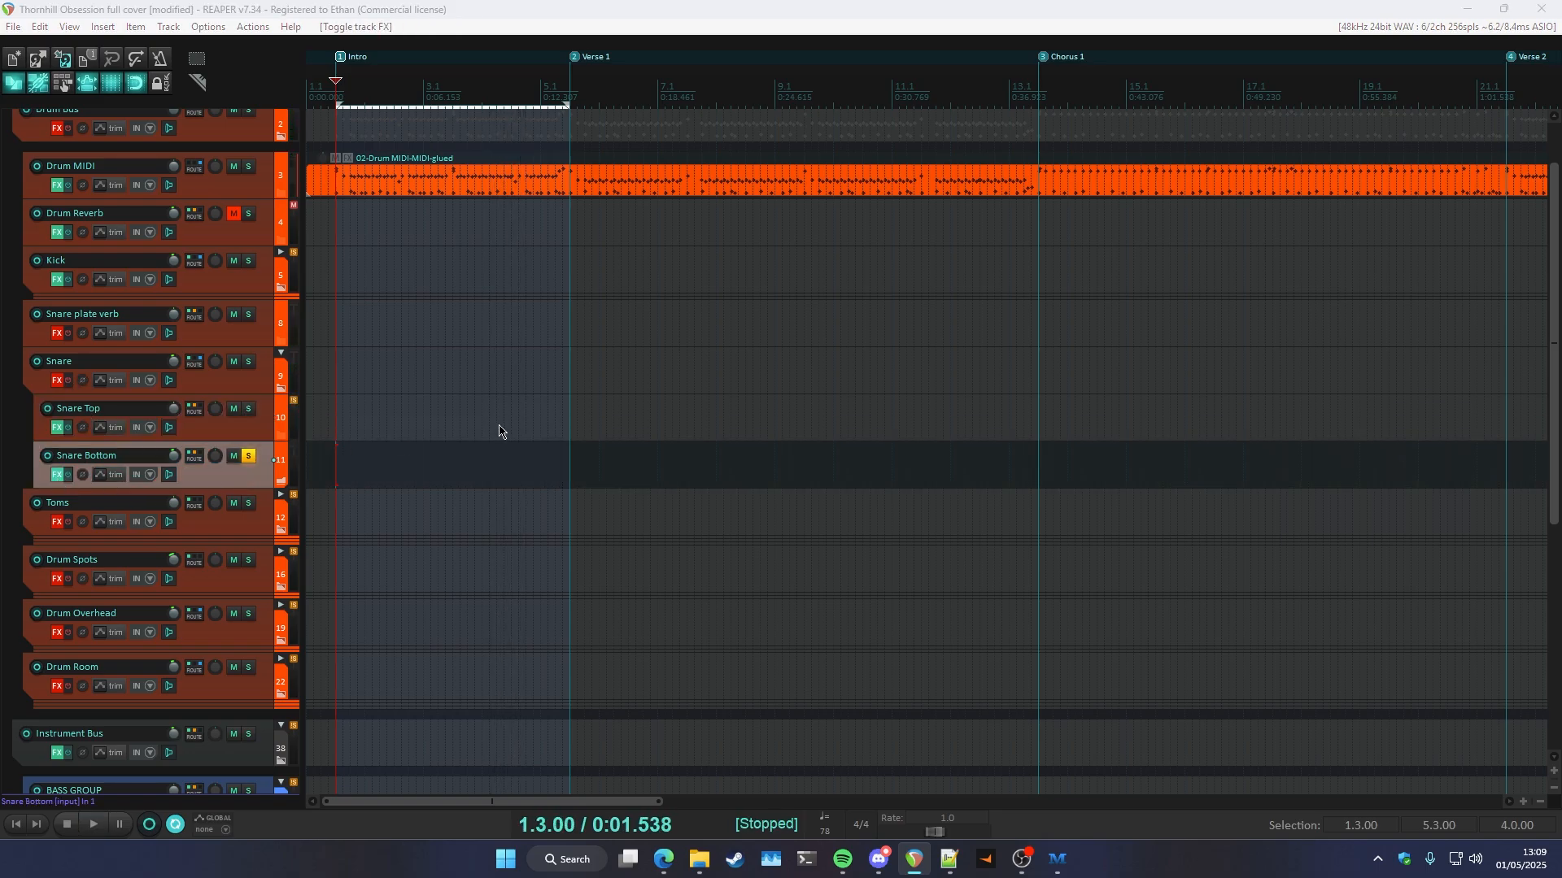
pyautogui.press('space')
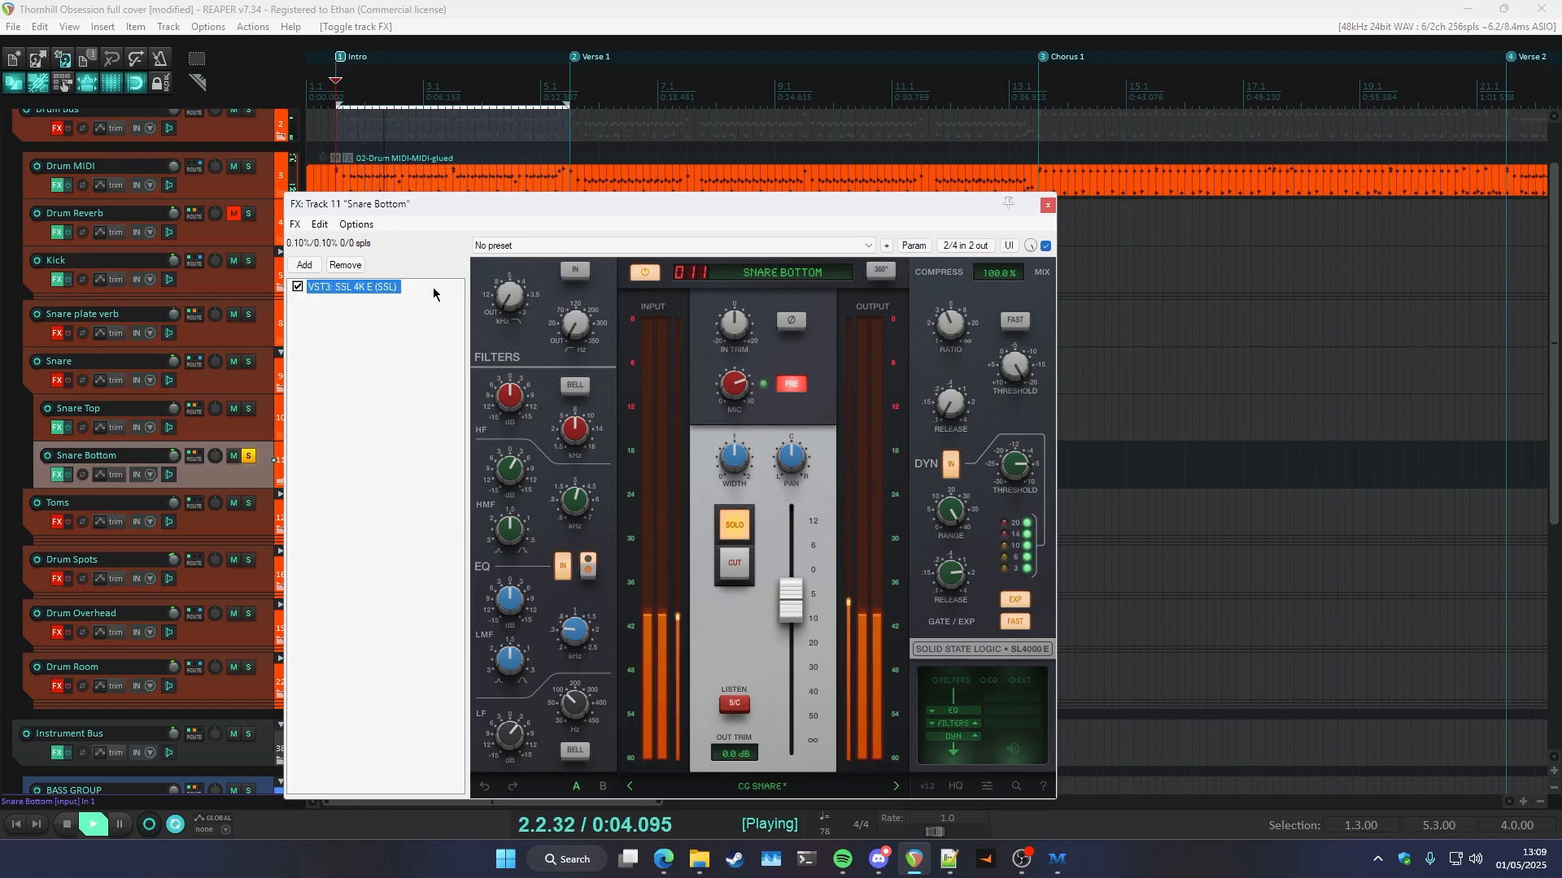
pyautogui.moveTo(412, 213); pyautogui.dragTo(468, 238)
pyautogui.press('space')
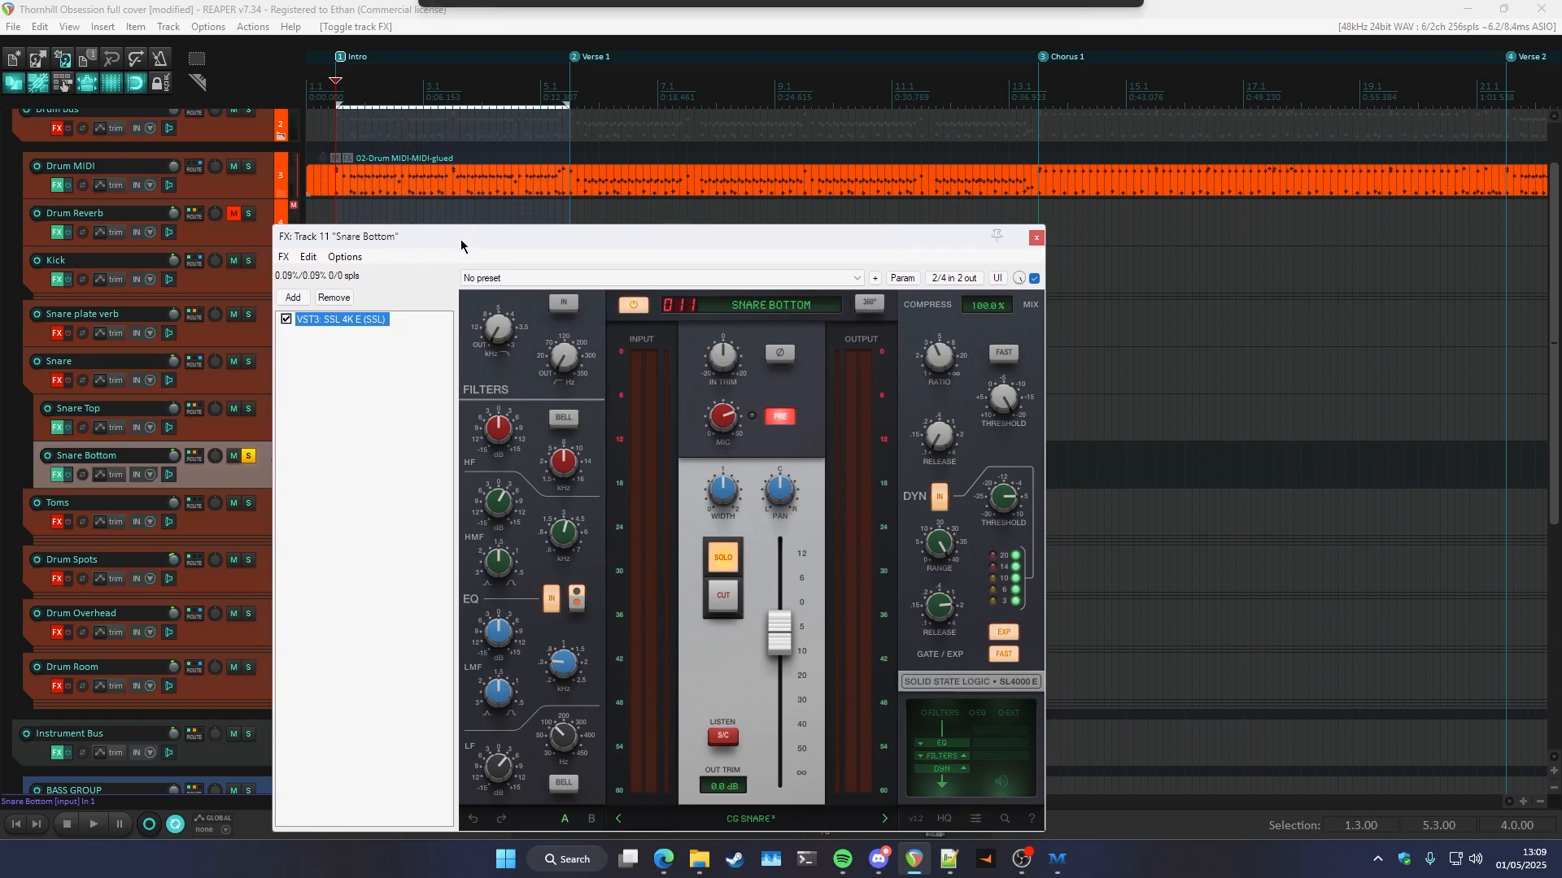
pyautogui.moveTo(801, 230); pyautogui.dragTo(824, 200)
pyautogui.press('space')
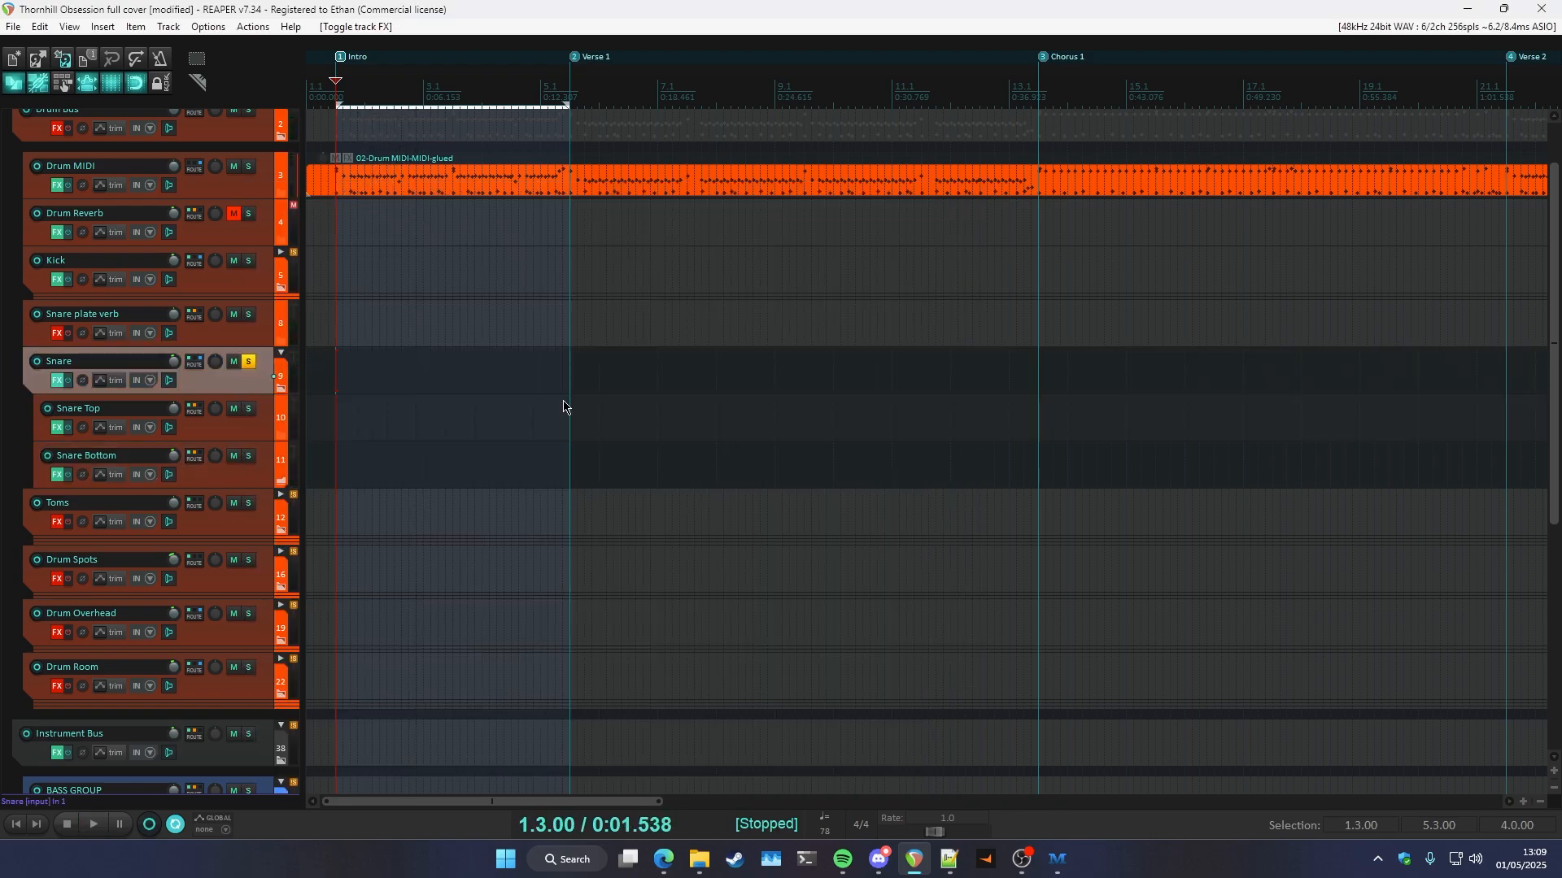
# - Open the soloed Snare folder's FX chain and bypass every plug-in except the first Pro-Q 4, undoing any accidental band change
pyautogui.press('f')
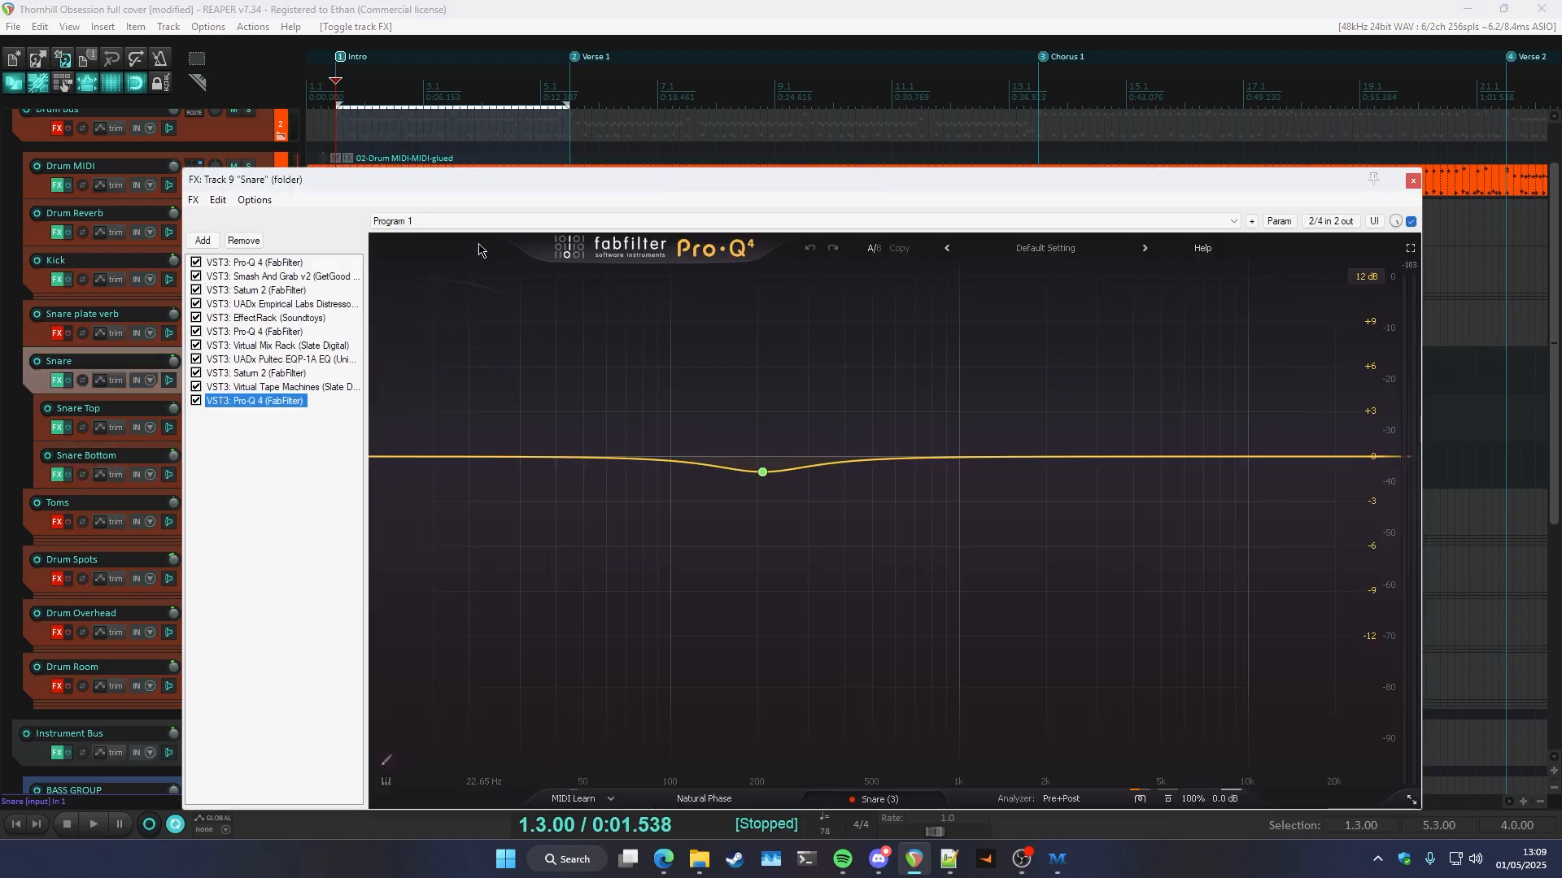
pyautogui.moveTo(401, 182); pyautogui.dragTo(423, 183)
pyautogui.moveTo(714, 456)
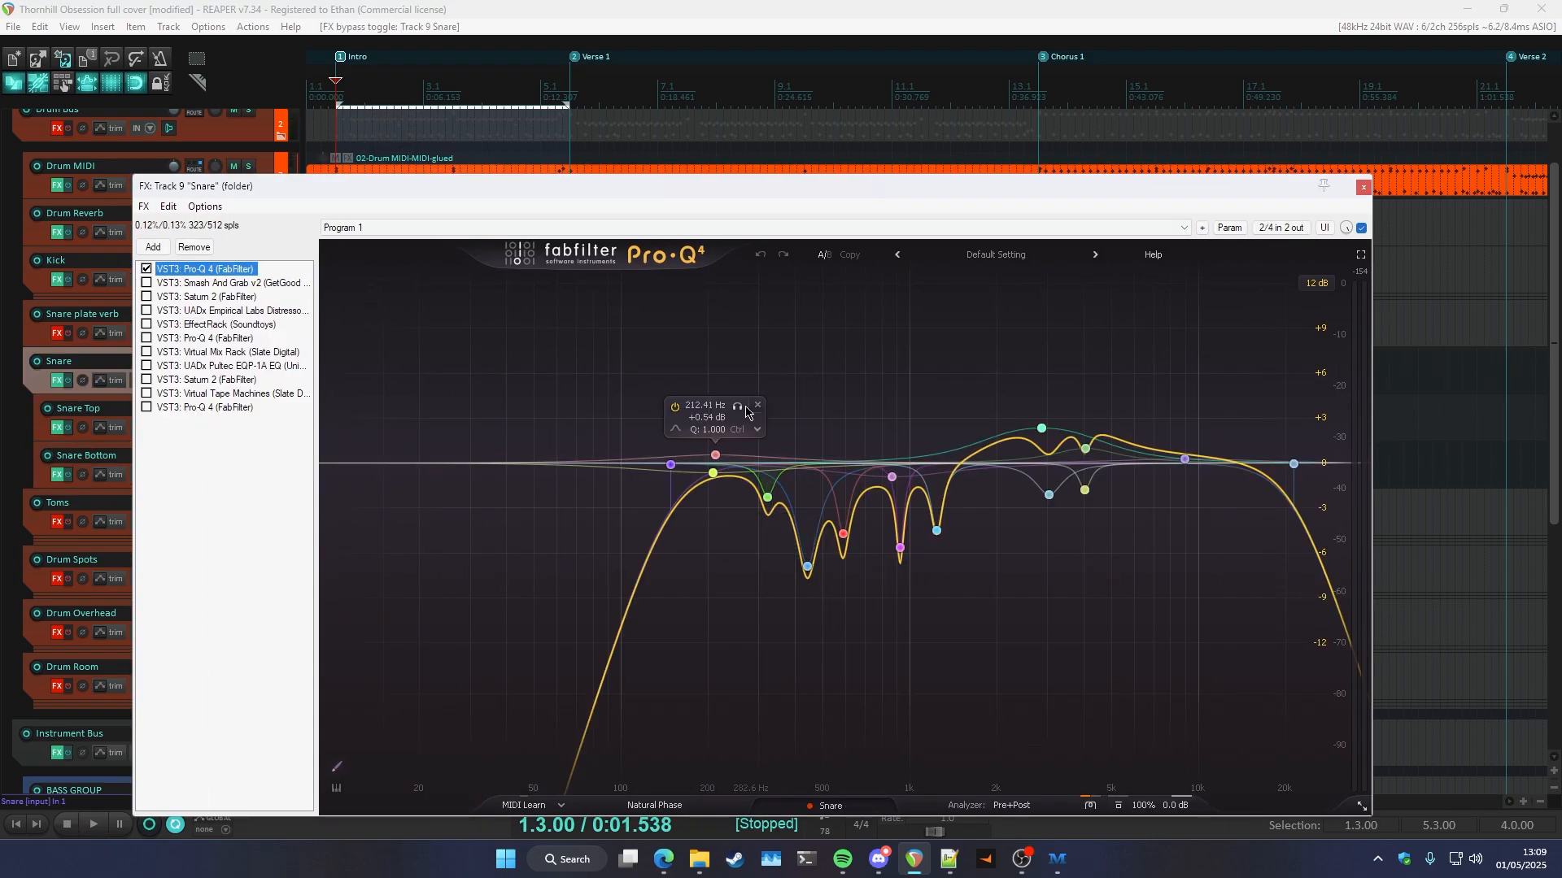
pyautogui.moveTo(738, 407); pyautogui.dragTo(936, 563)
pyautogui.hotkey('ctrl', 'z')
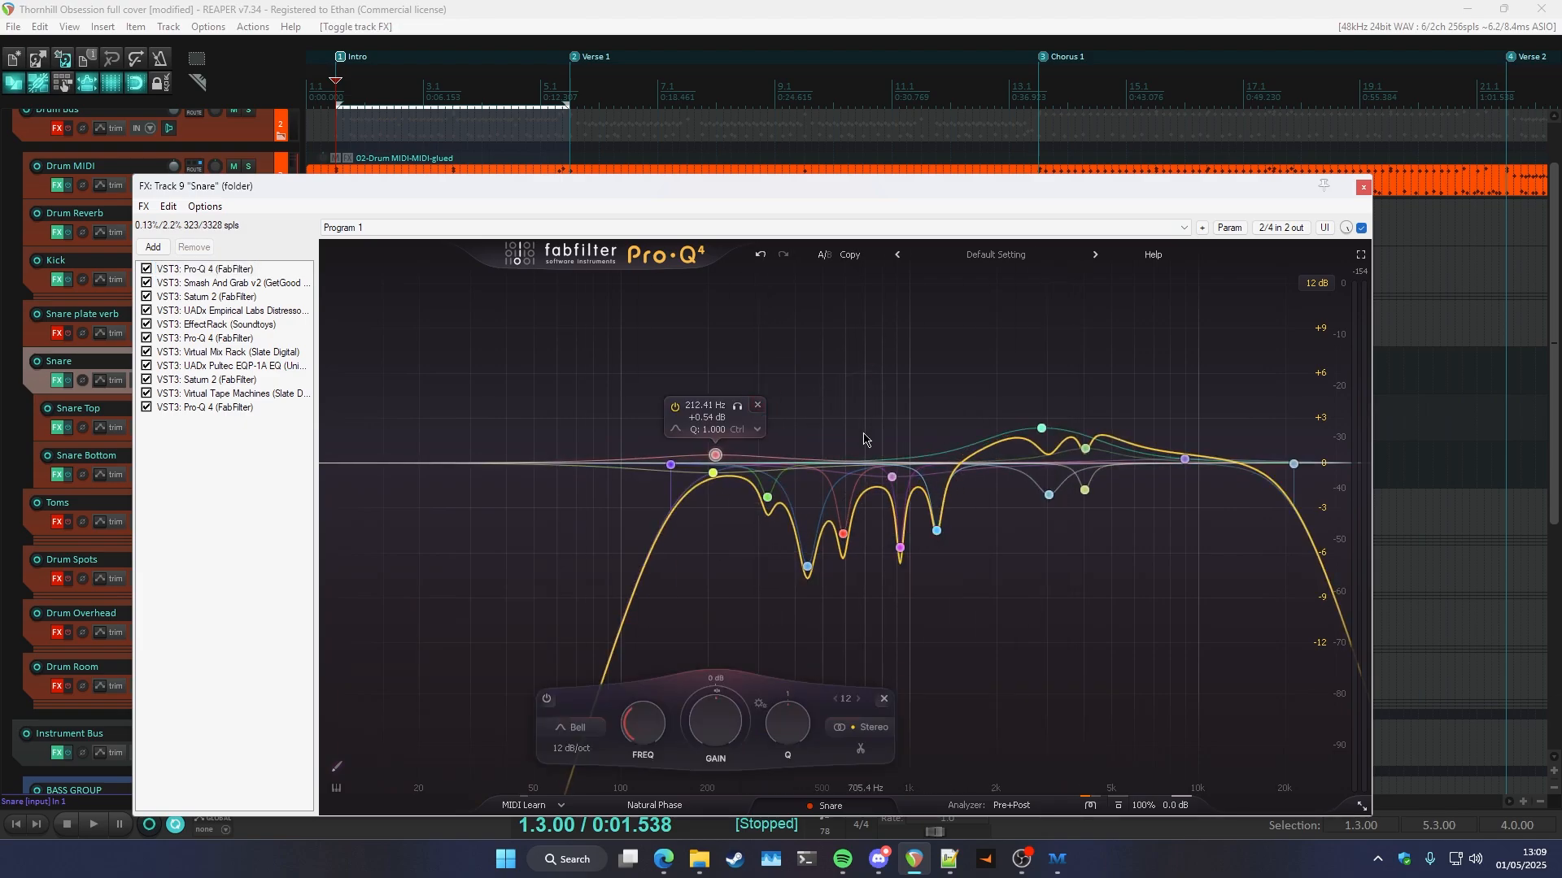
pyautogui.moveTo(808, 577)
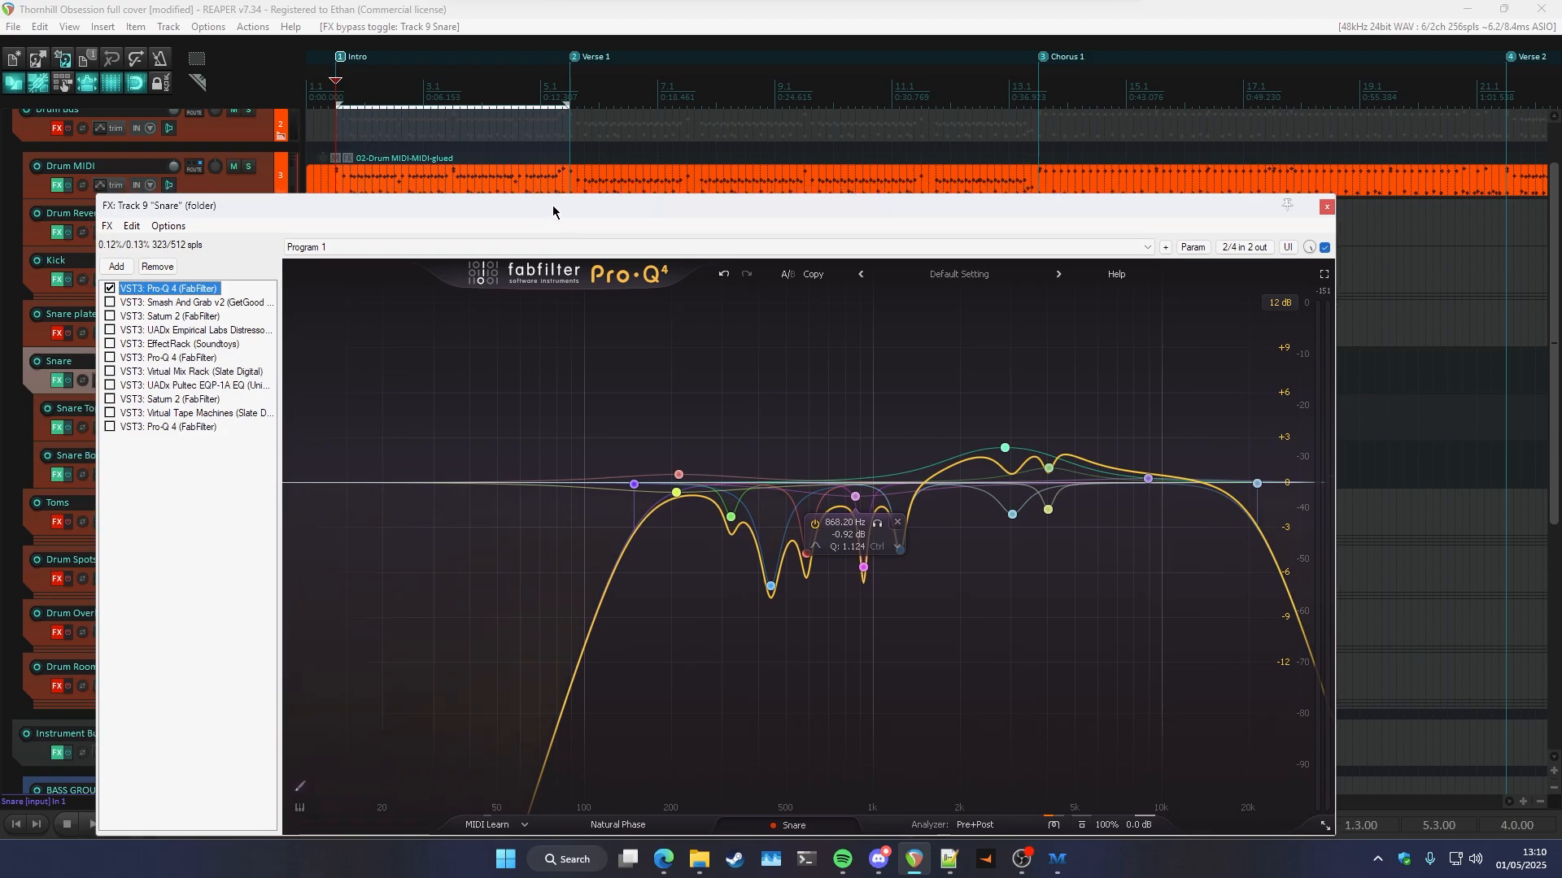
# - Compare the snare with the first Pro-Q 4 bypassed and active, leaving it enabled
pyautogui.click(110, 289)
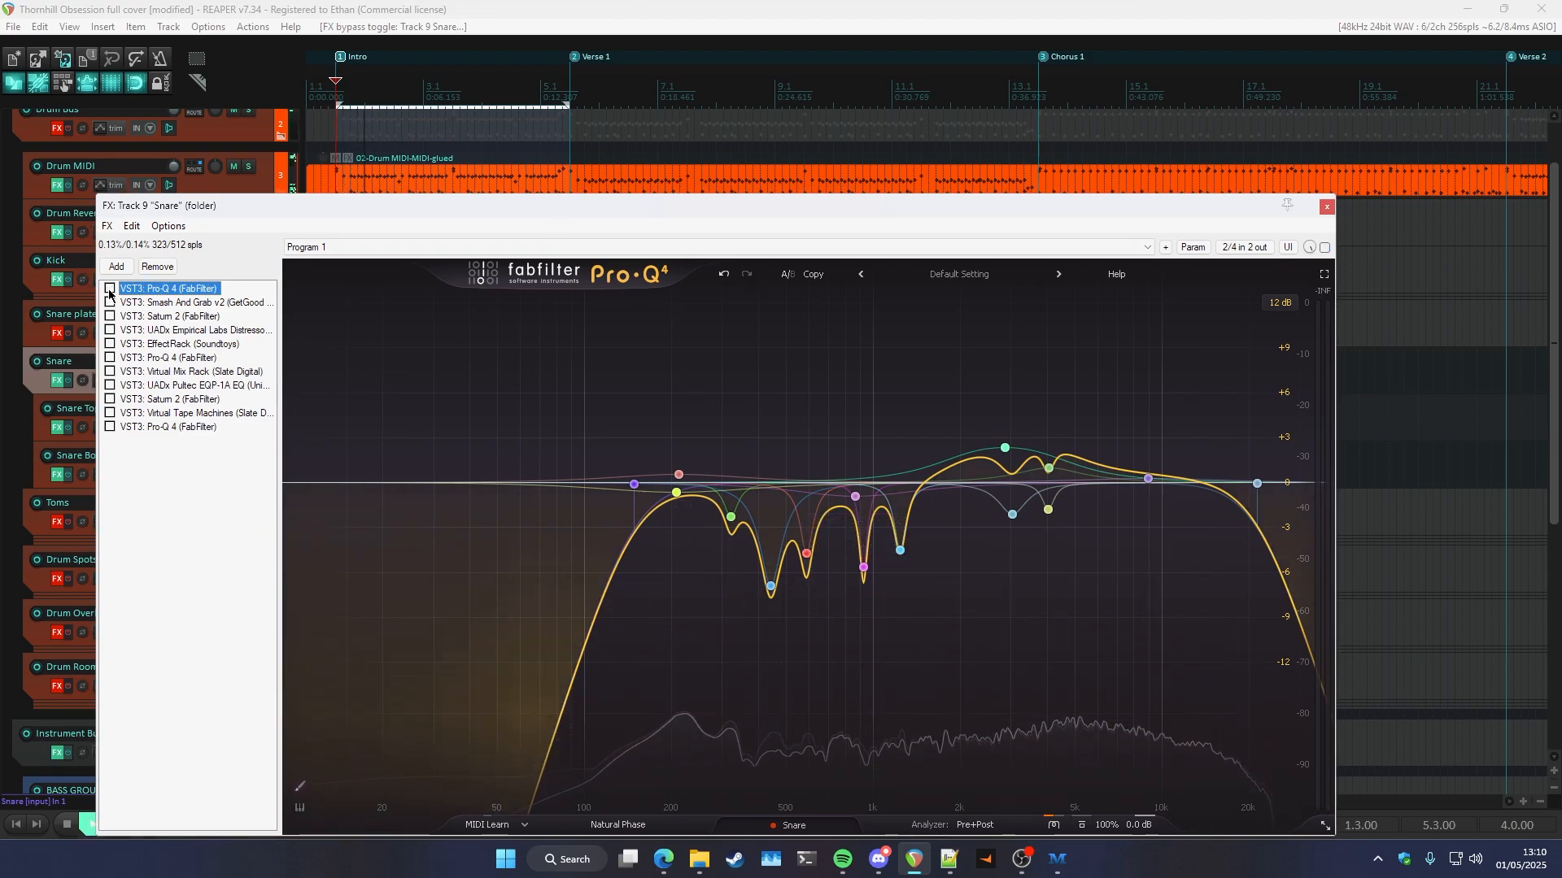
pyautogui.press('space')
pyautogui.click(110, 290)
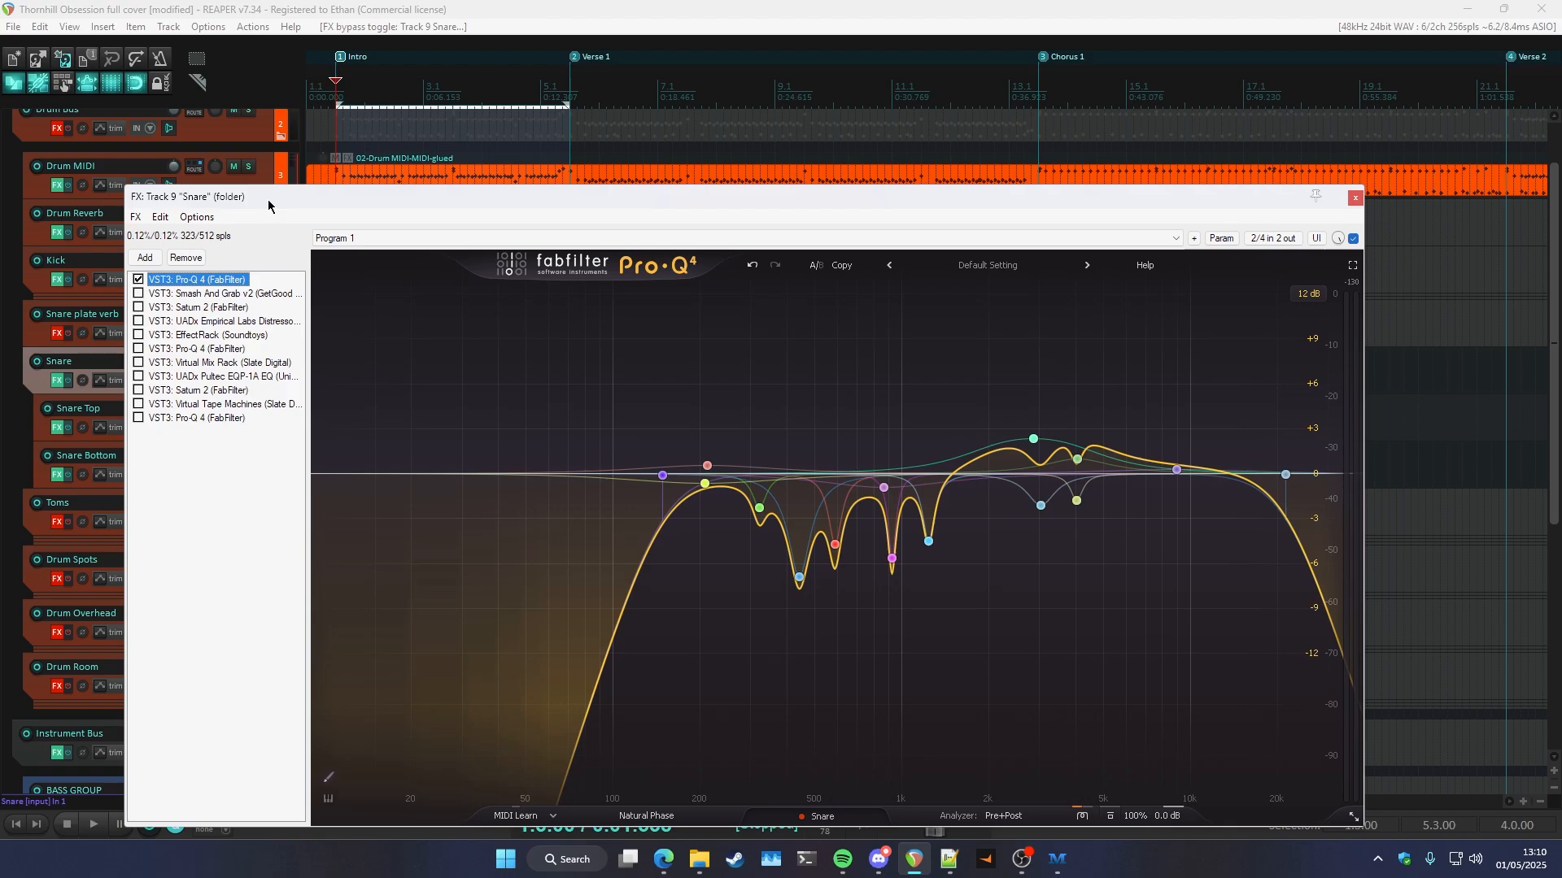
# - Enable Smash And Grab v2 on the Snare folder and compare the sound with it bypassed and active
pyautogui.click(199, 294)
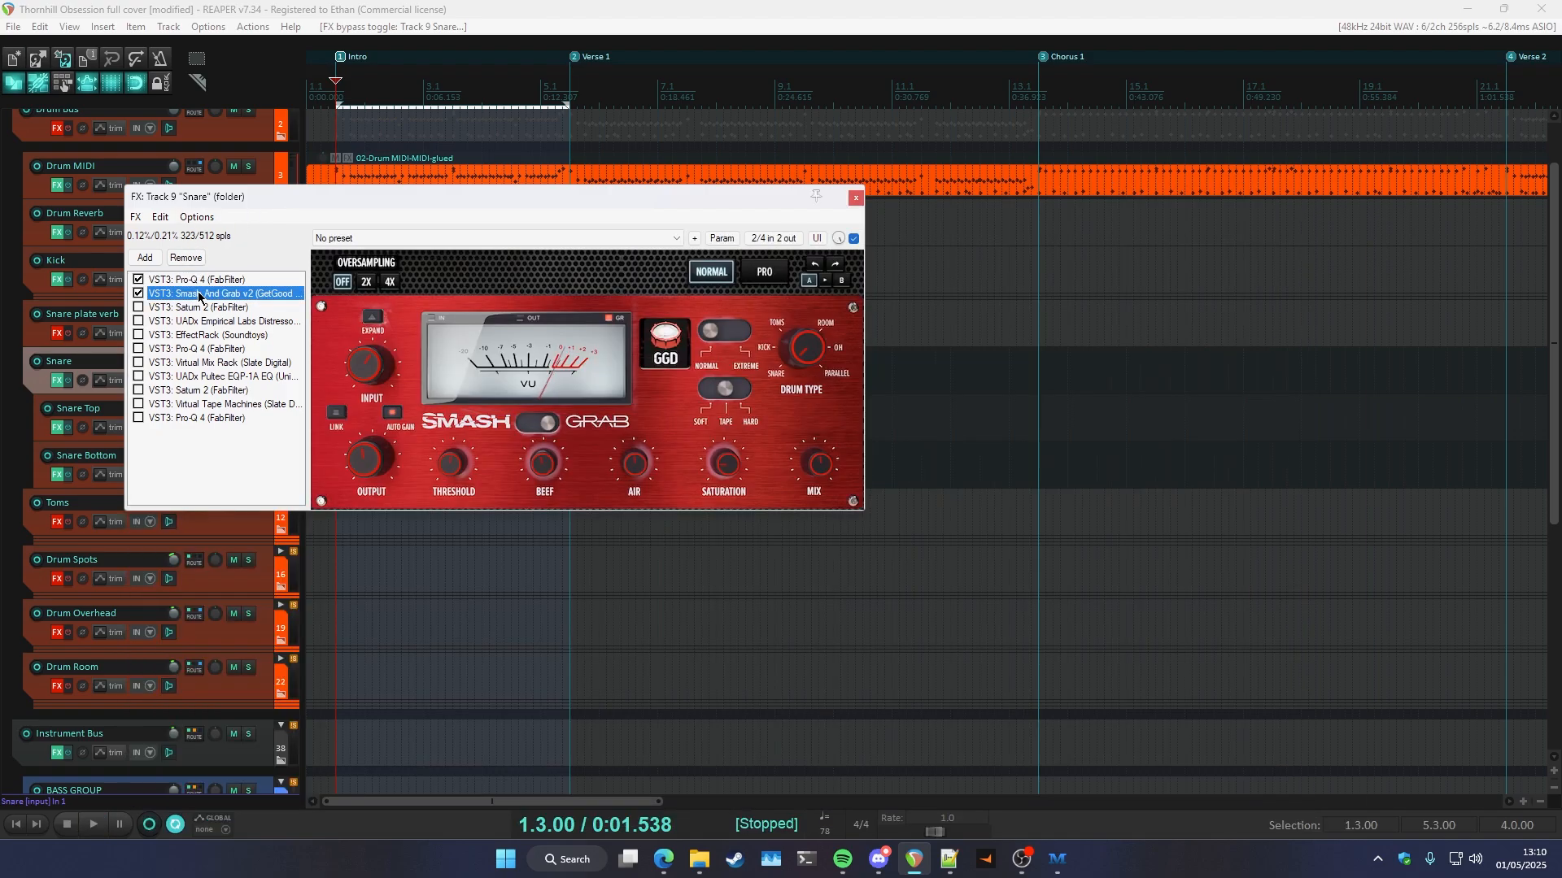
pyautogui.moveTo(438, 199); pyautogui.dragTo(486, 219)
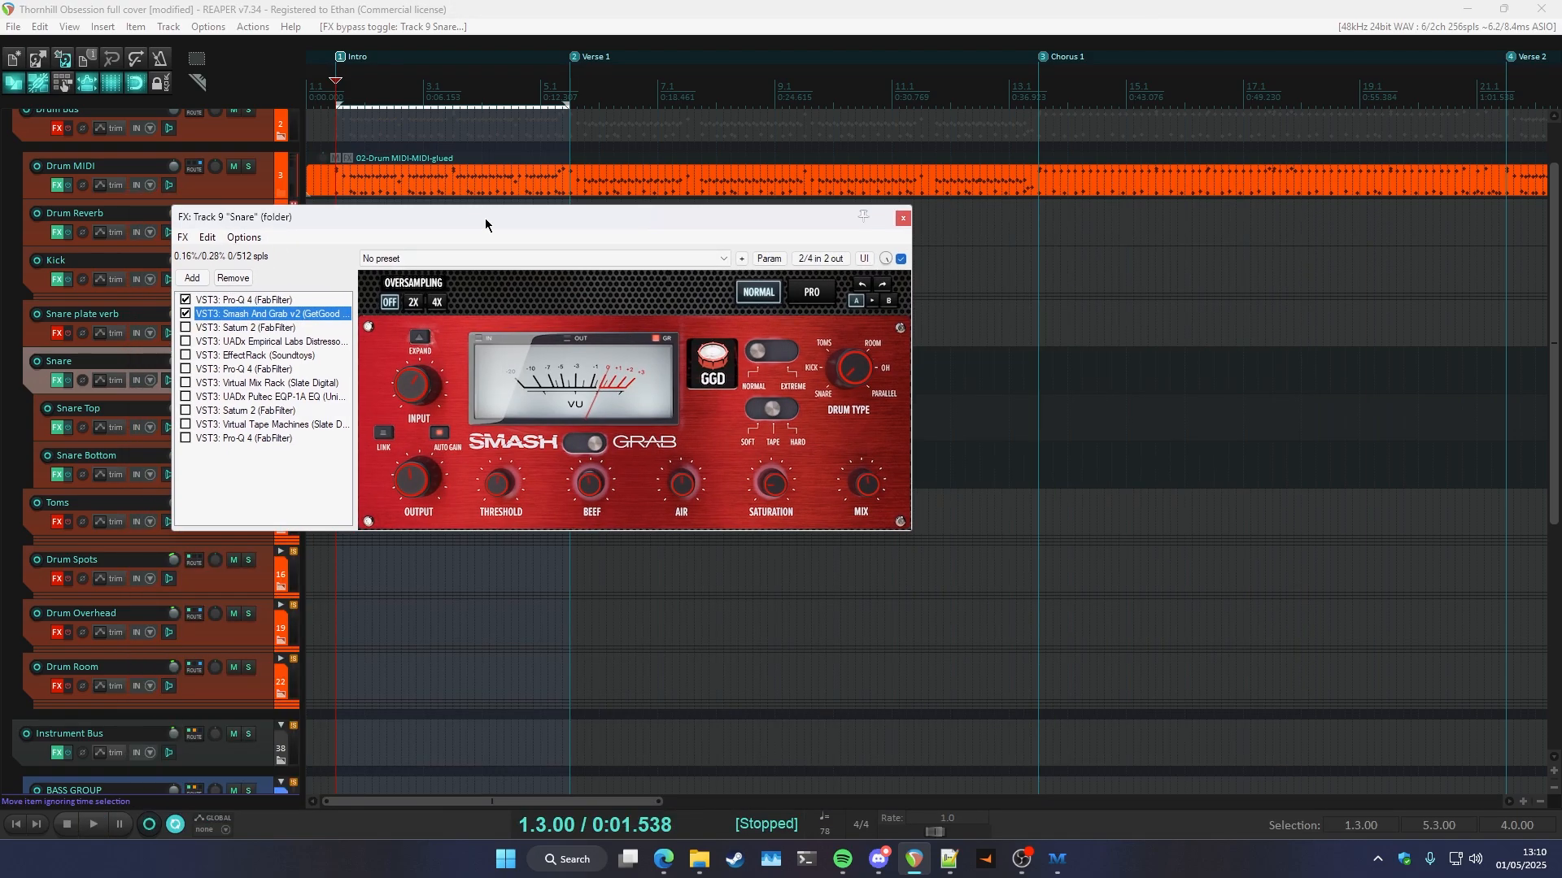
pyautogui.press('space')
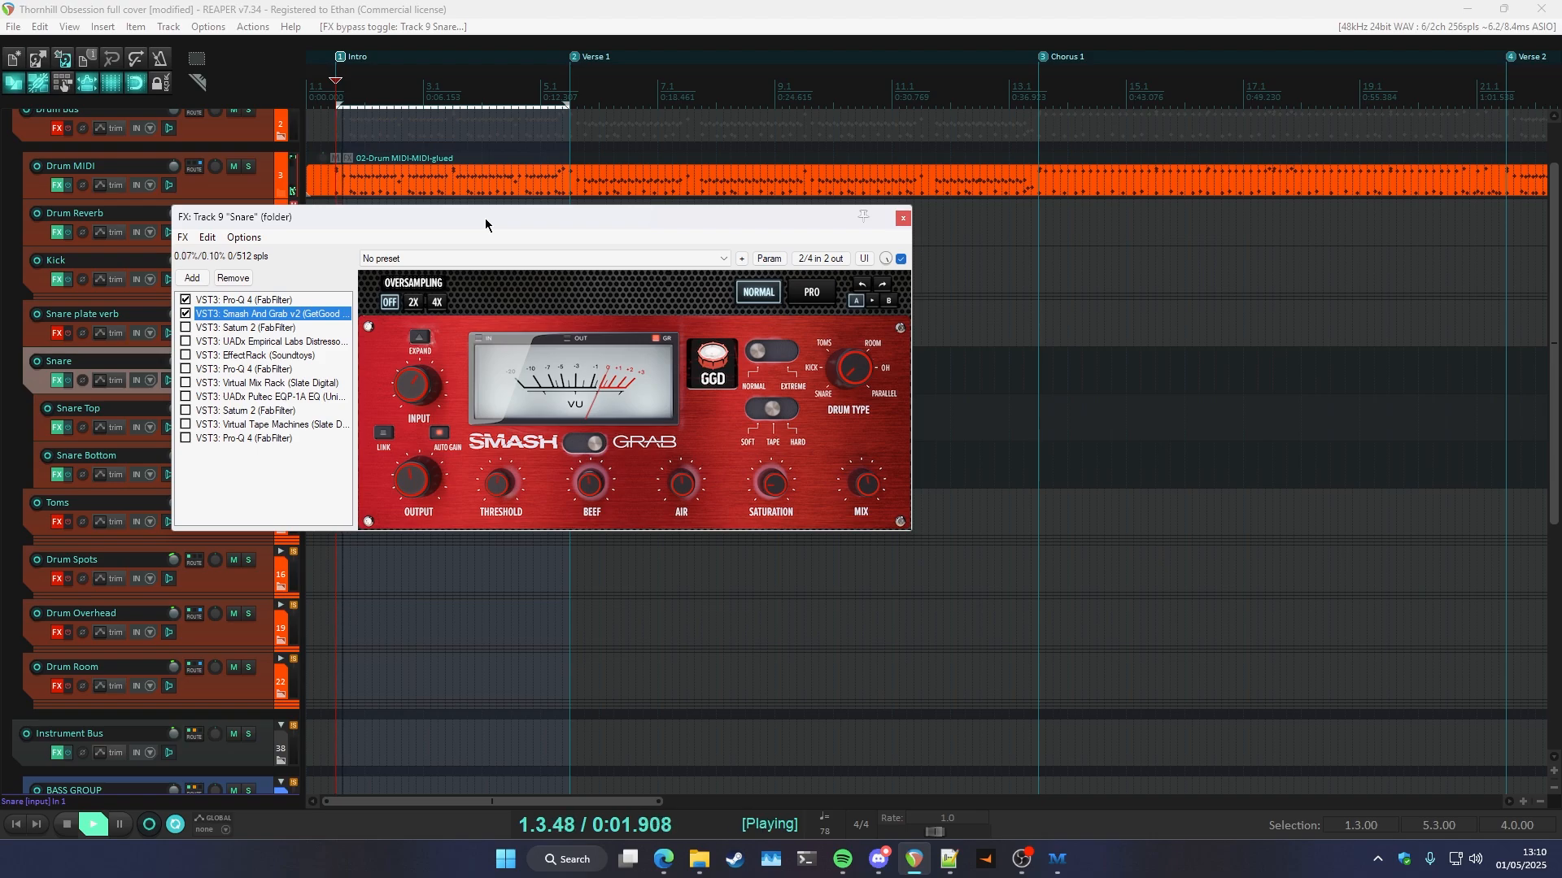
pyautogui.click(186, 314)
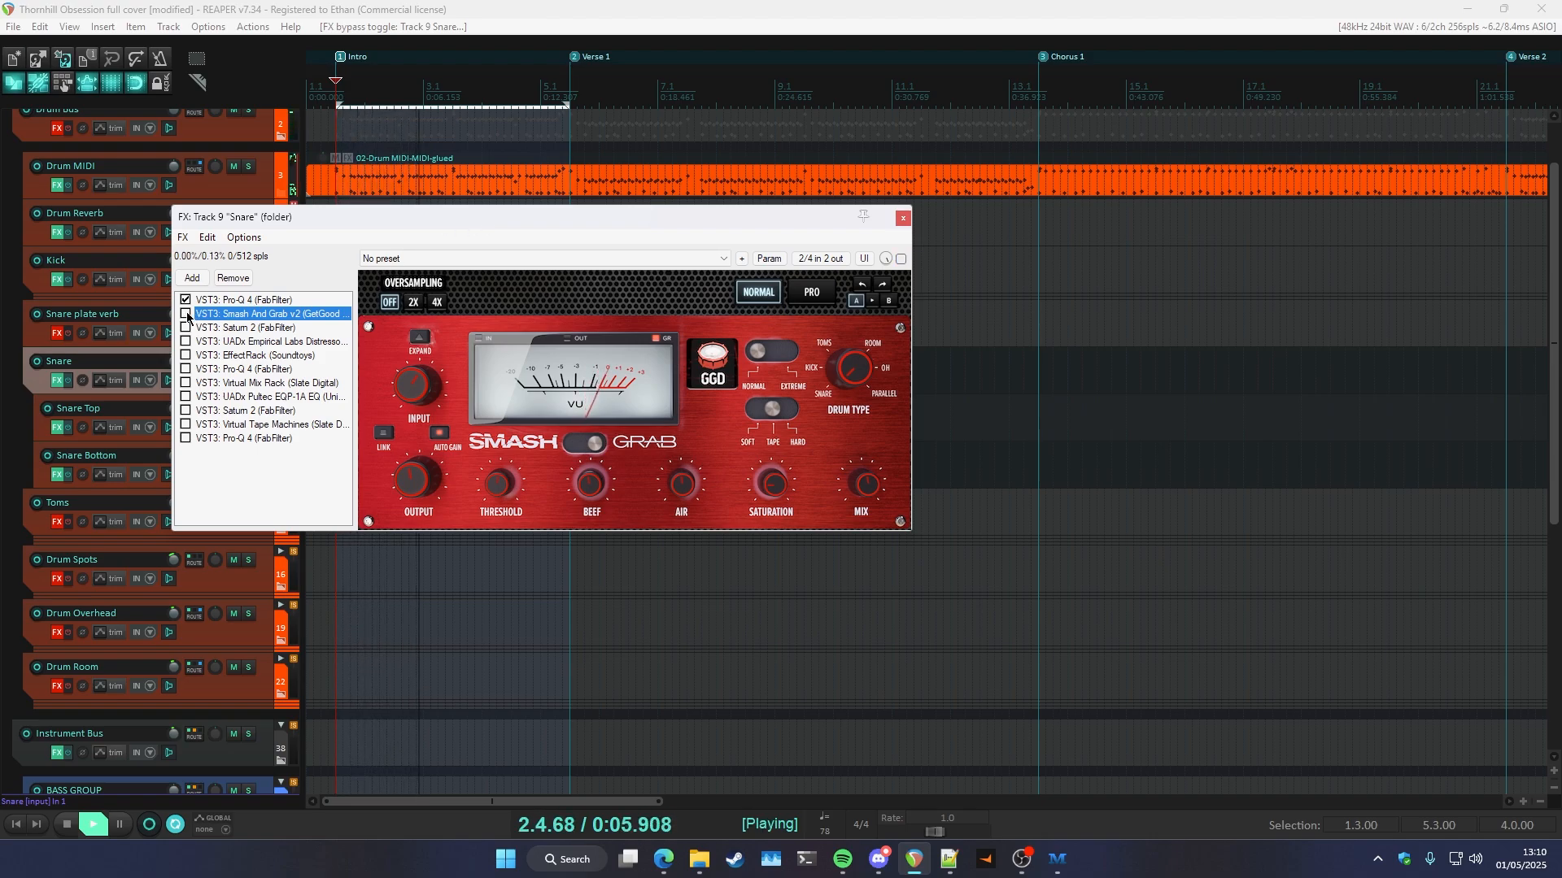
pyautogui.press('space')
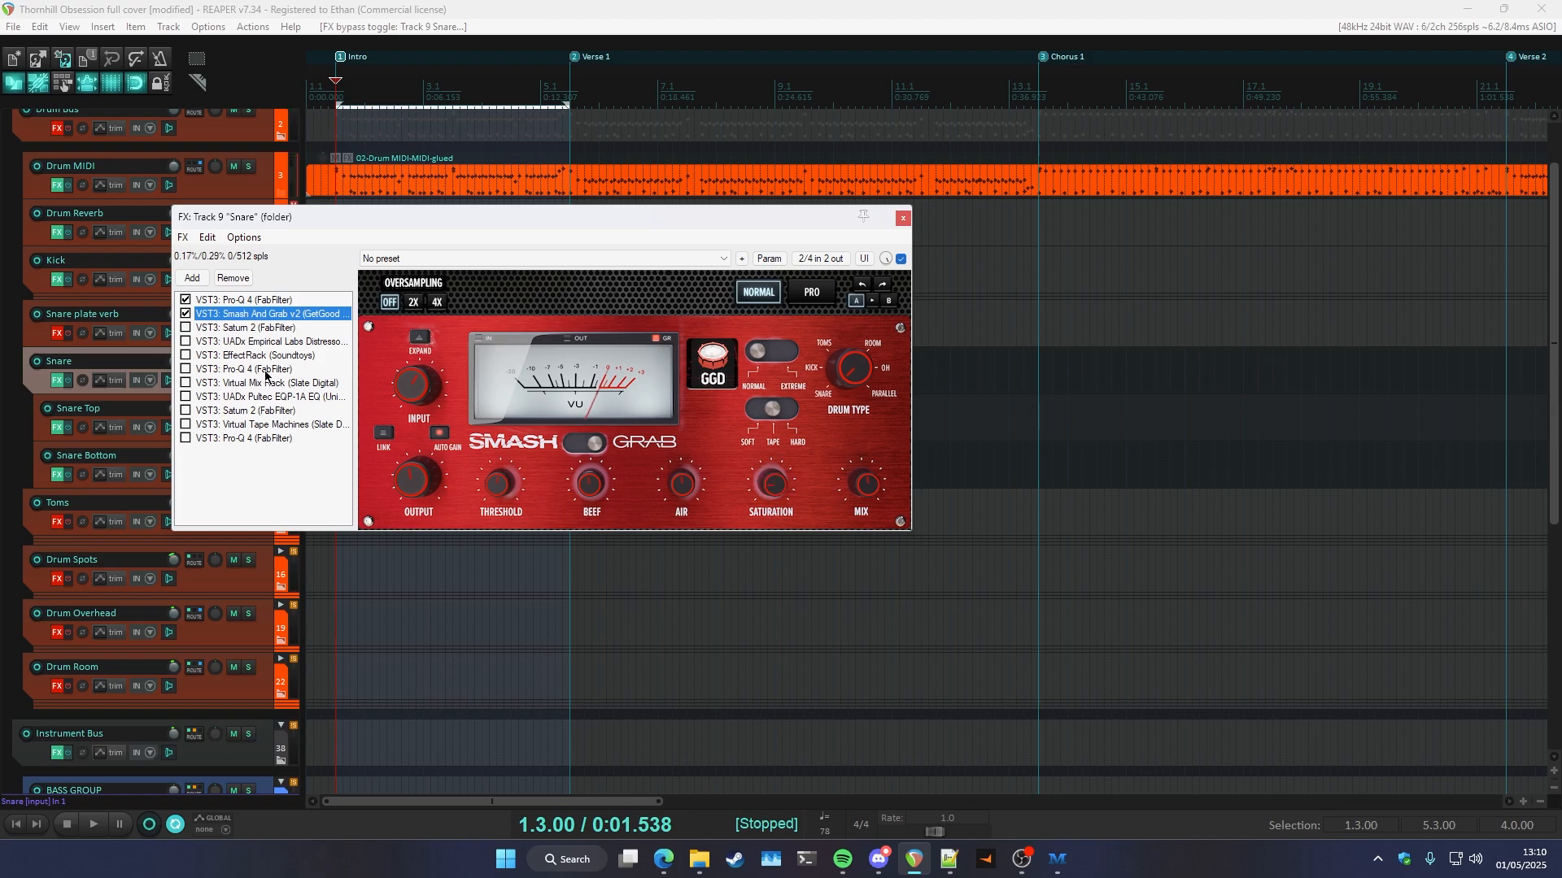
# - Enable the first Saturn 2 in the Snare folder's chain and audition its saturation
pyautogui.click(186, 328)
pyautogui.moveTo(491, 233); pyautogui.dragTo(499, 276)
pyautogui.press('space')
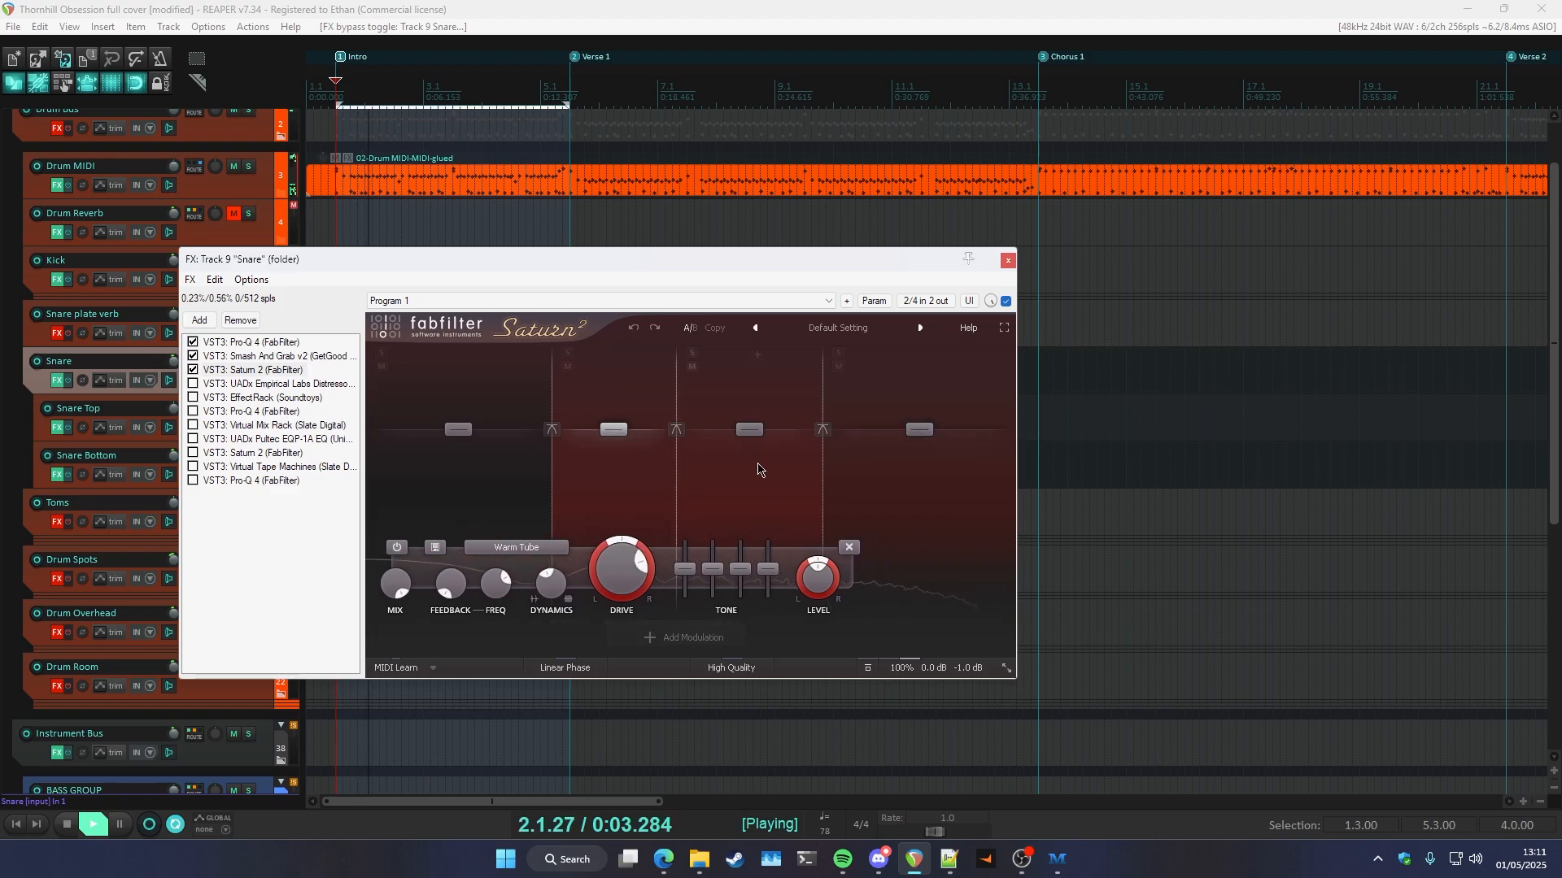
# - Enable the UADx Empirical Labs Distressor on the Snare folder and audition its compression
pyautogui.click(192, 384)
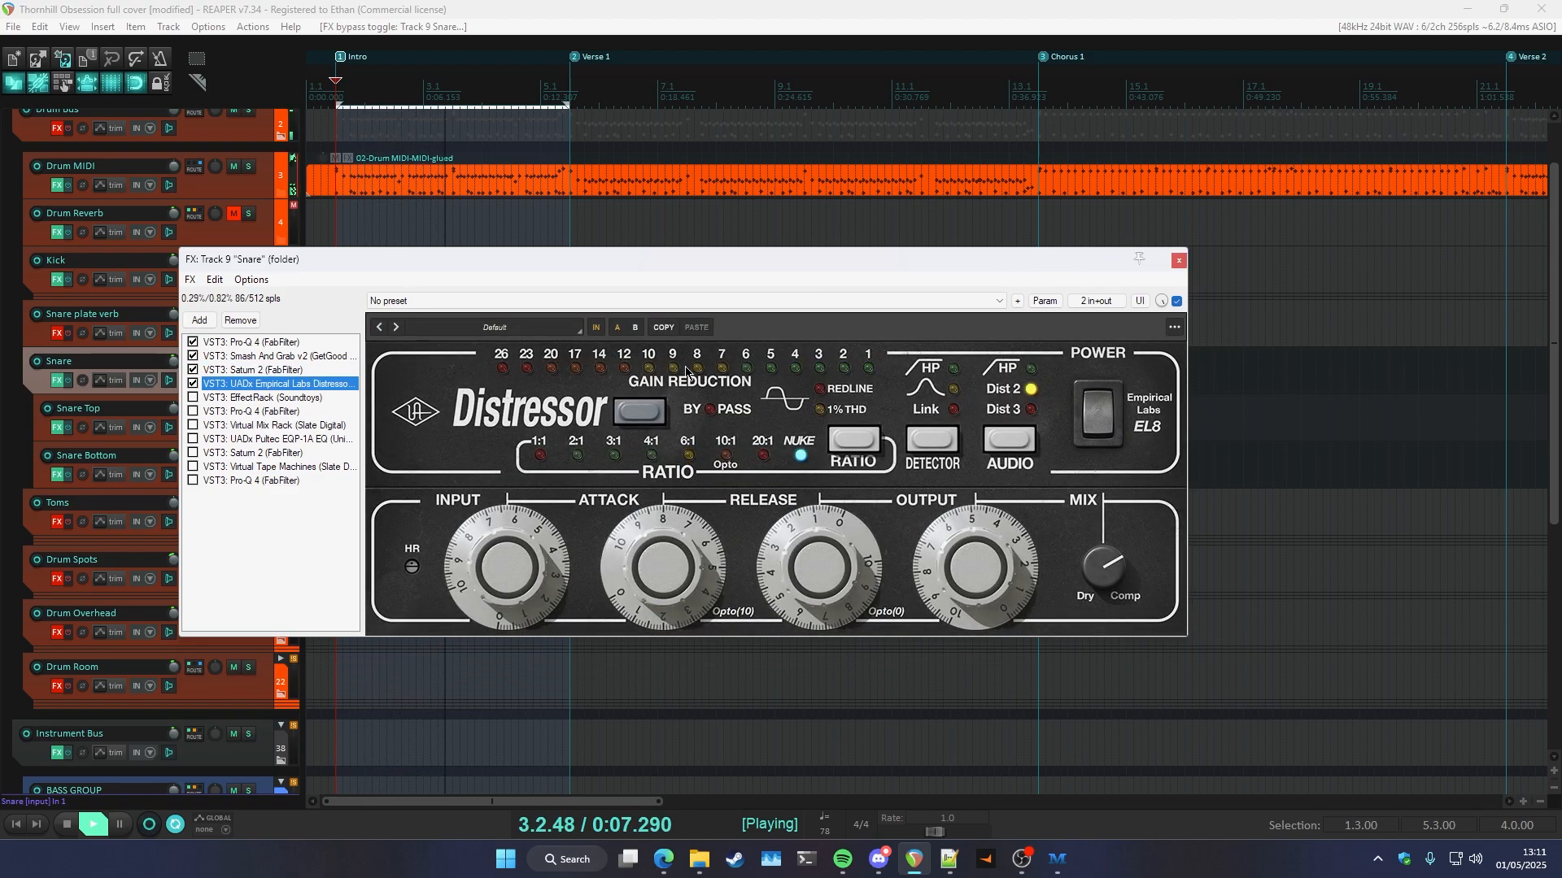
pyautogui.moveTo(649, 263); pyautogui.dragTo(642, 277)
pyautogui.press('space')
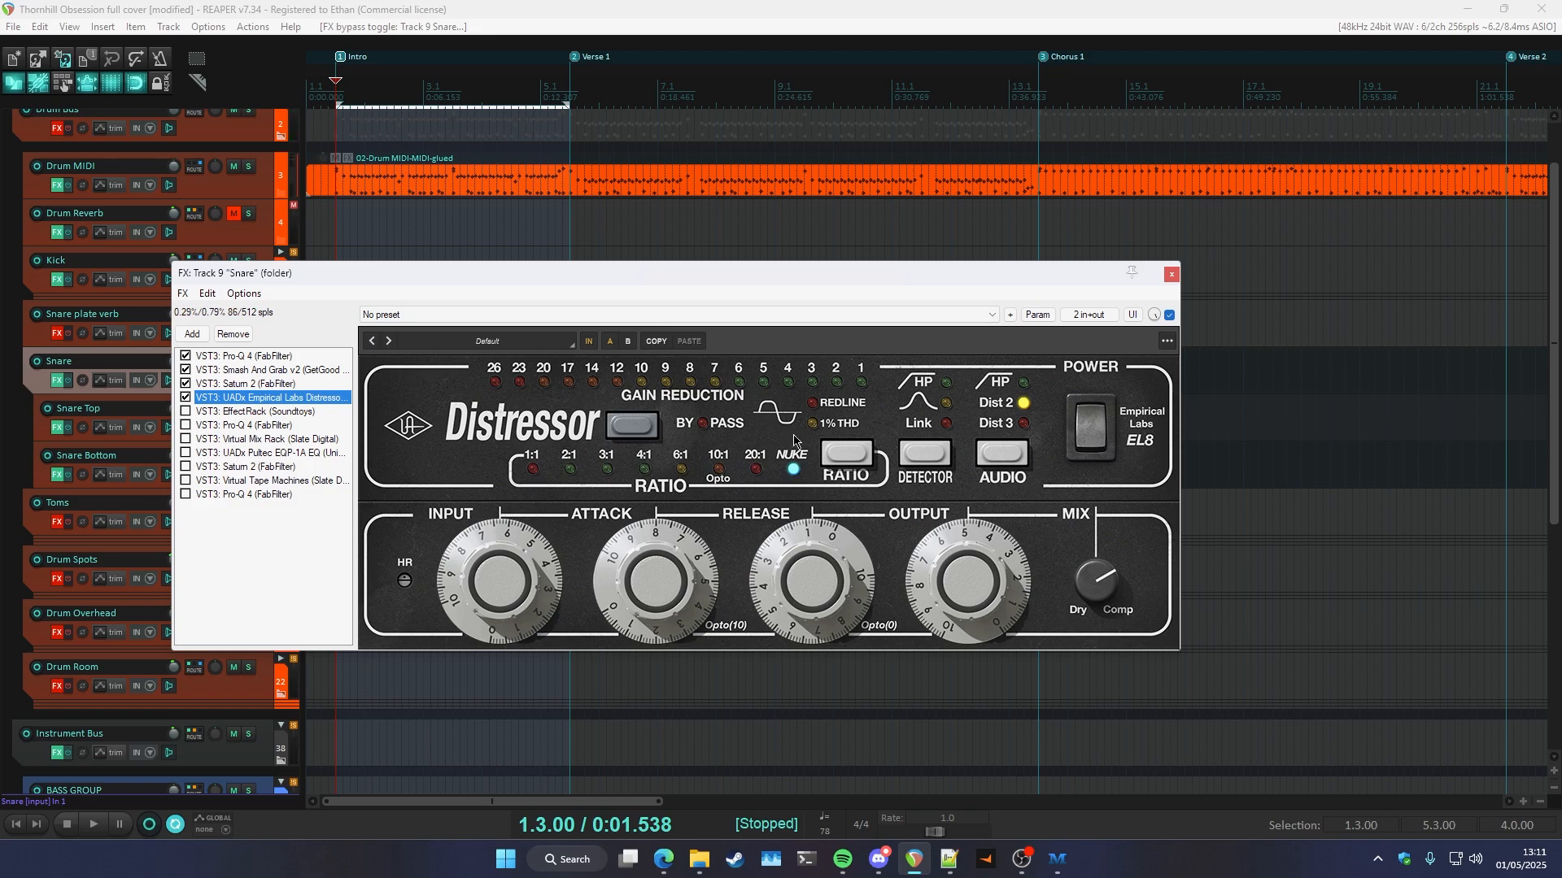
pyautogui.moveTo(735, 276); pyautogui.dragTo(735, 312)
pyautogui.press('space')
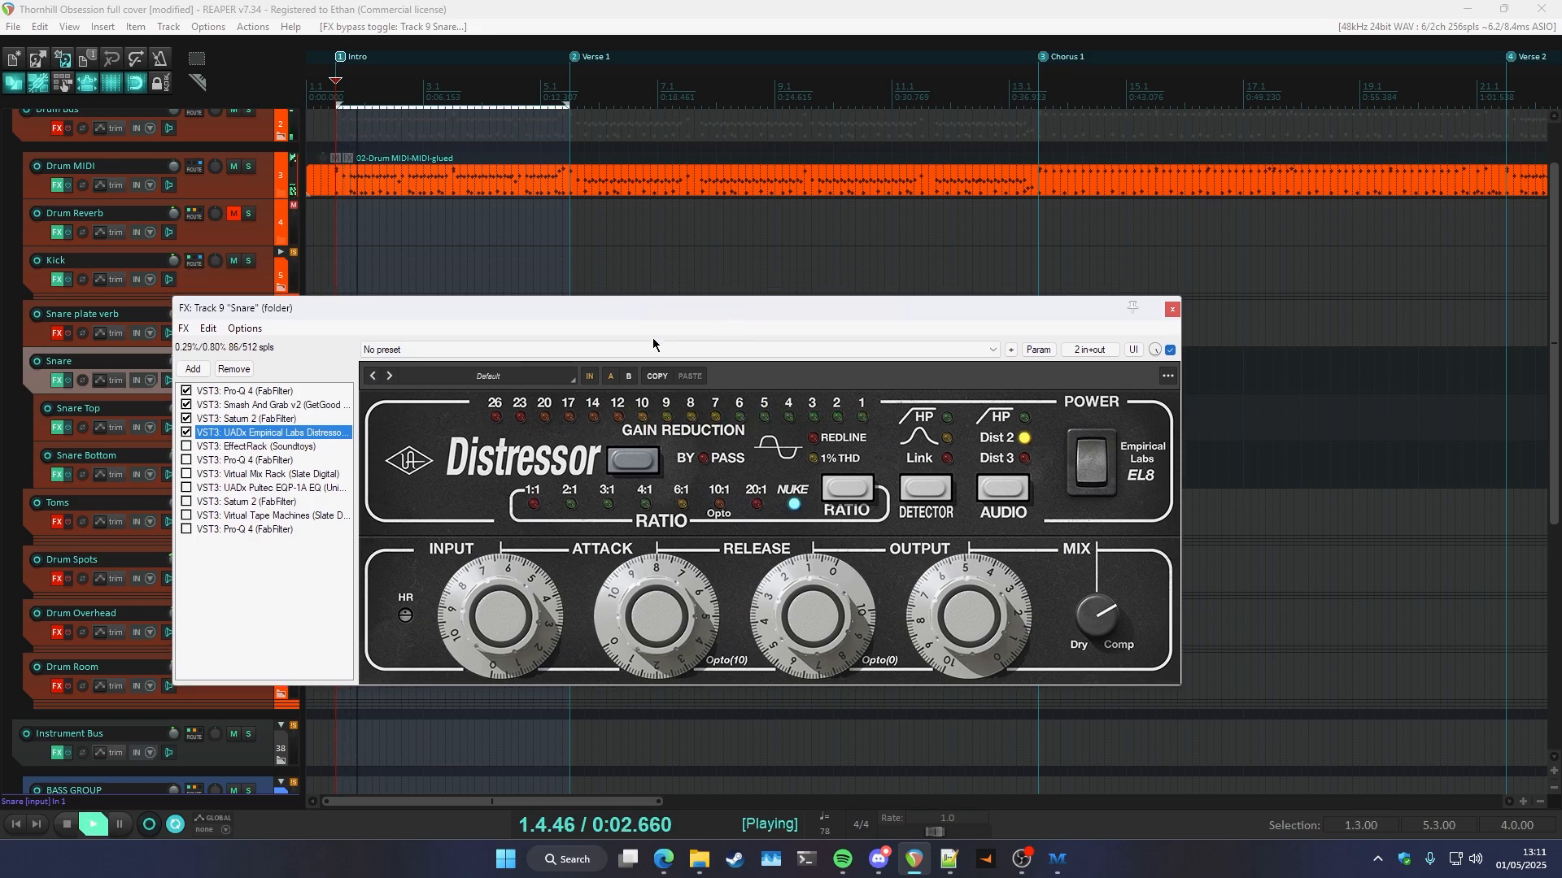
# - Enable EffectRack with Decapitator and the second Pro-Q 4 on the Snare folder, auditioning the snare through them
pyautogui.click(187, 446)
pyautogui.click(240, 447)
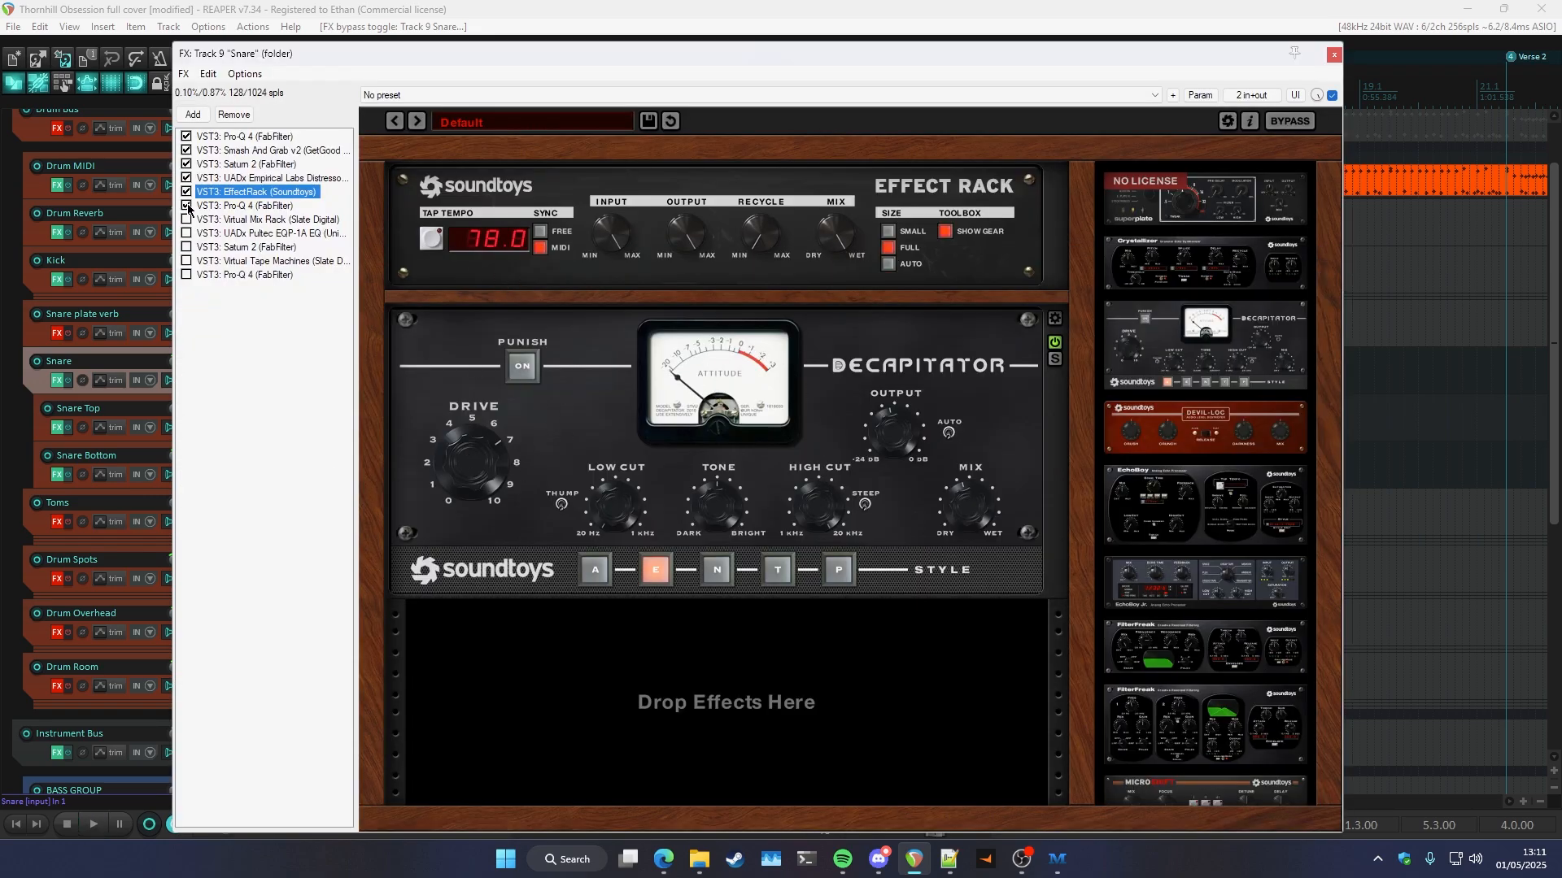
pyautogui.click(236, 206)
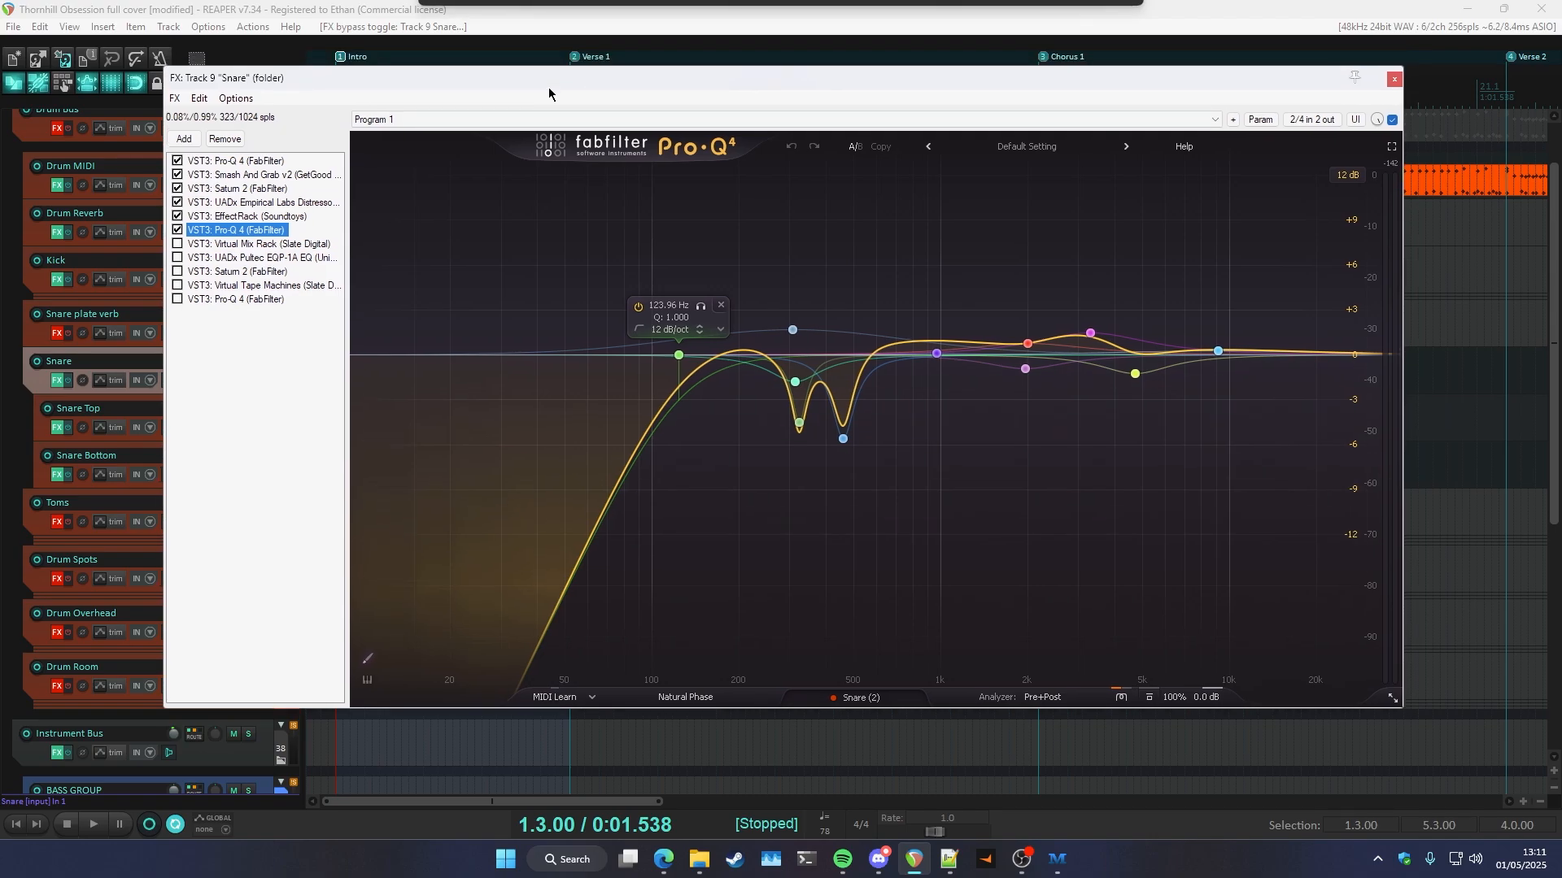
pyautogui.press('space')
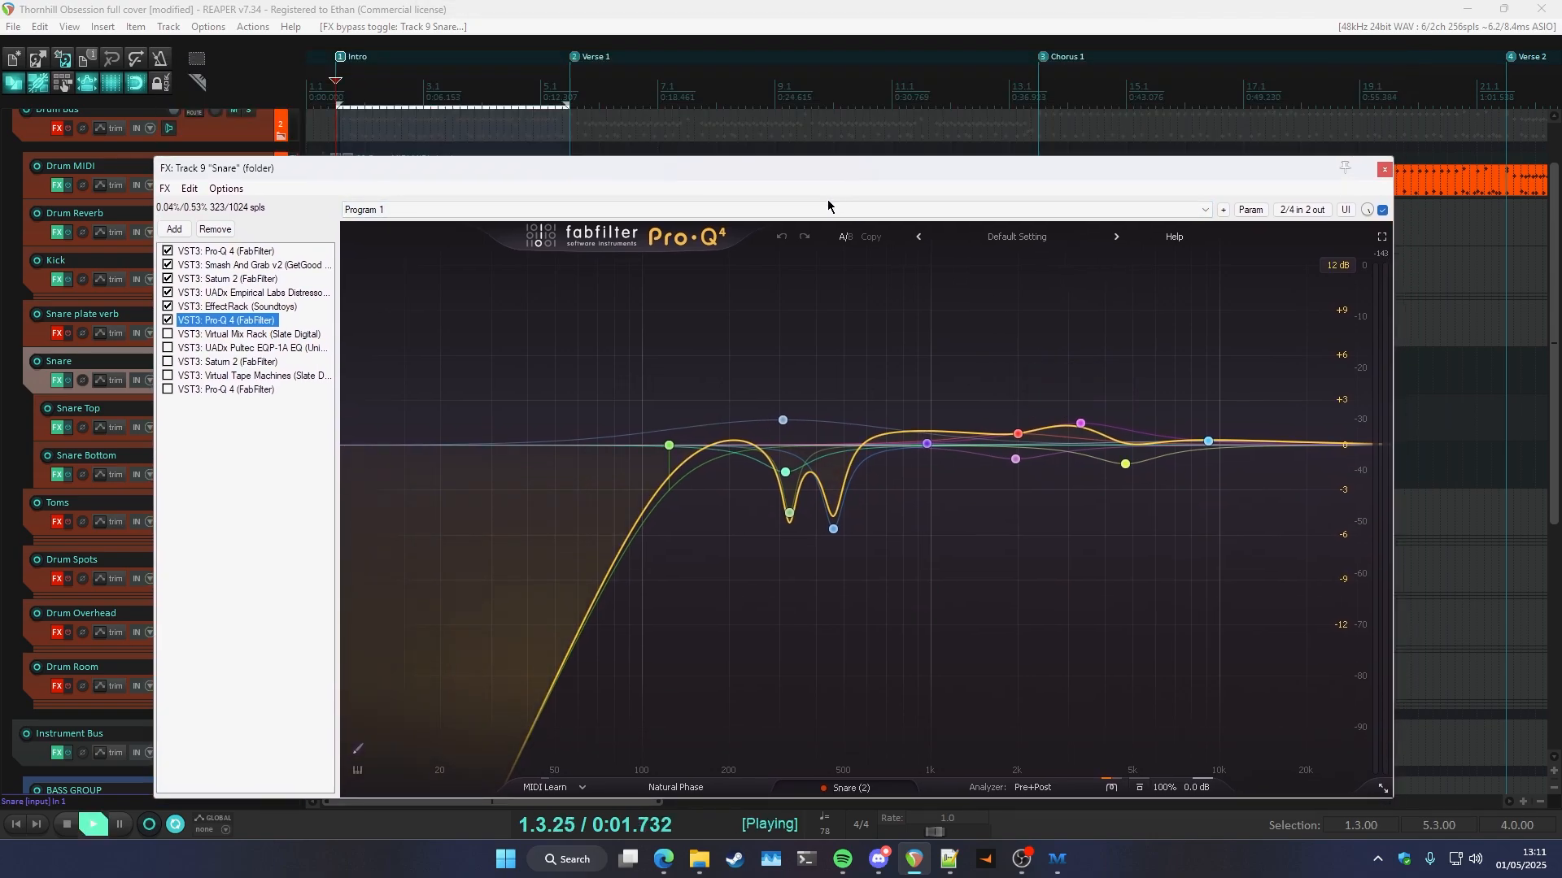
pyautogui.press('space')
# - Enable Virtual Mix Rack on the Snare folder and audition London, FG-N, Revival and CS-Lift by switching them on one at a time
pyautogui.click(168, 335)
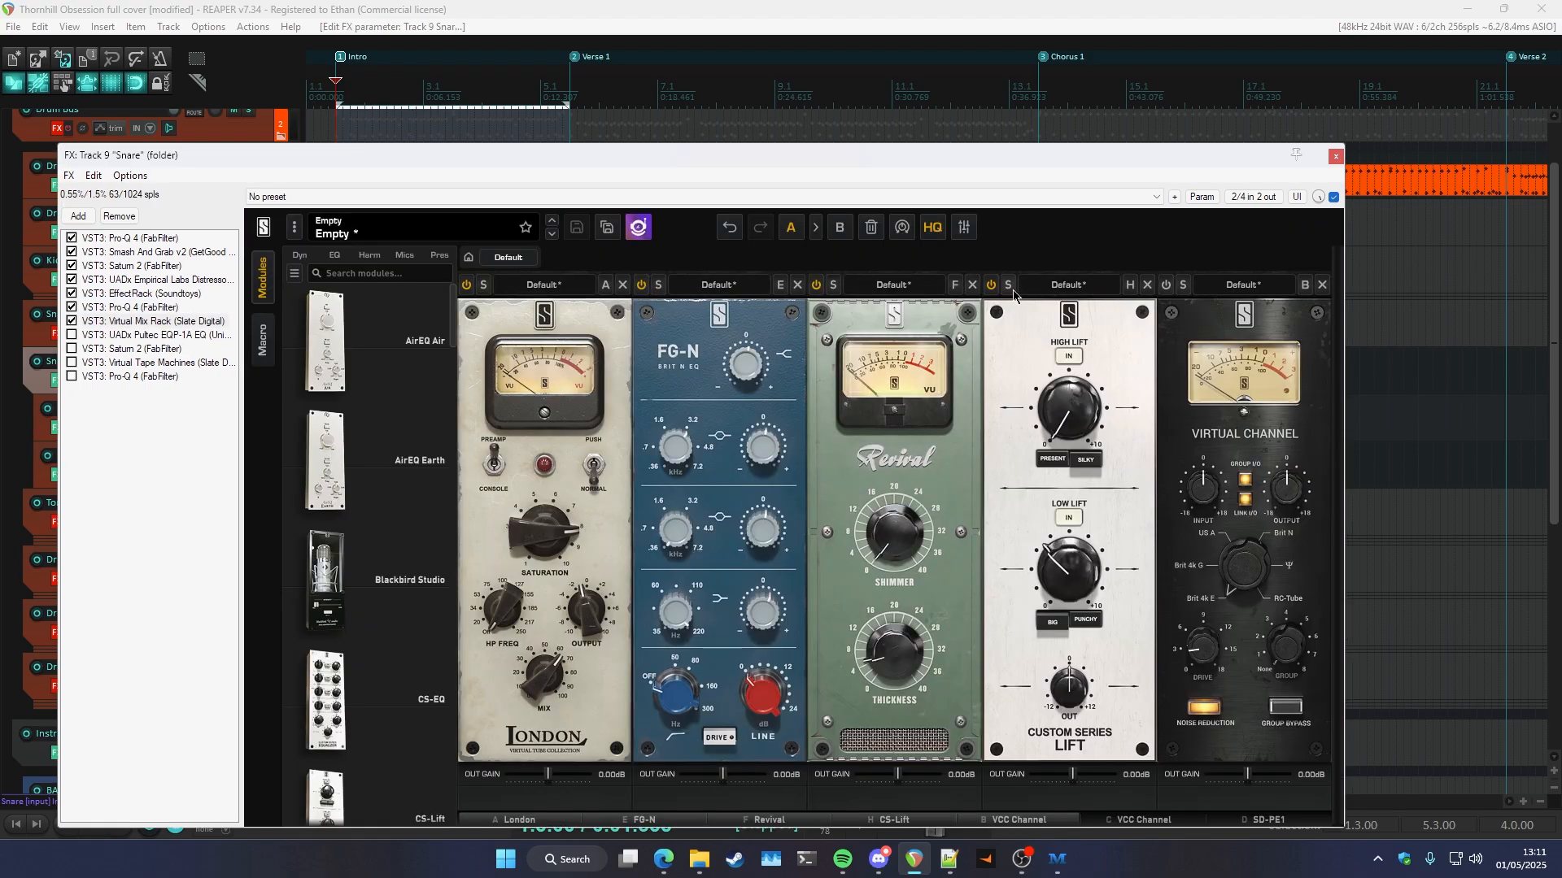
pyautogui.moveTo(545, 160); pyautogui.dragTo(545, 183)
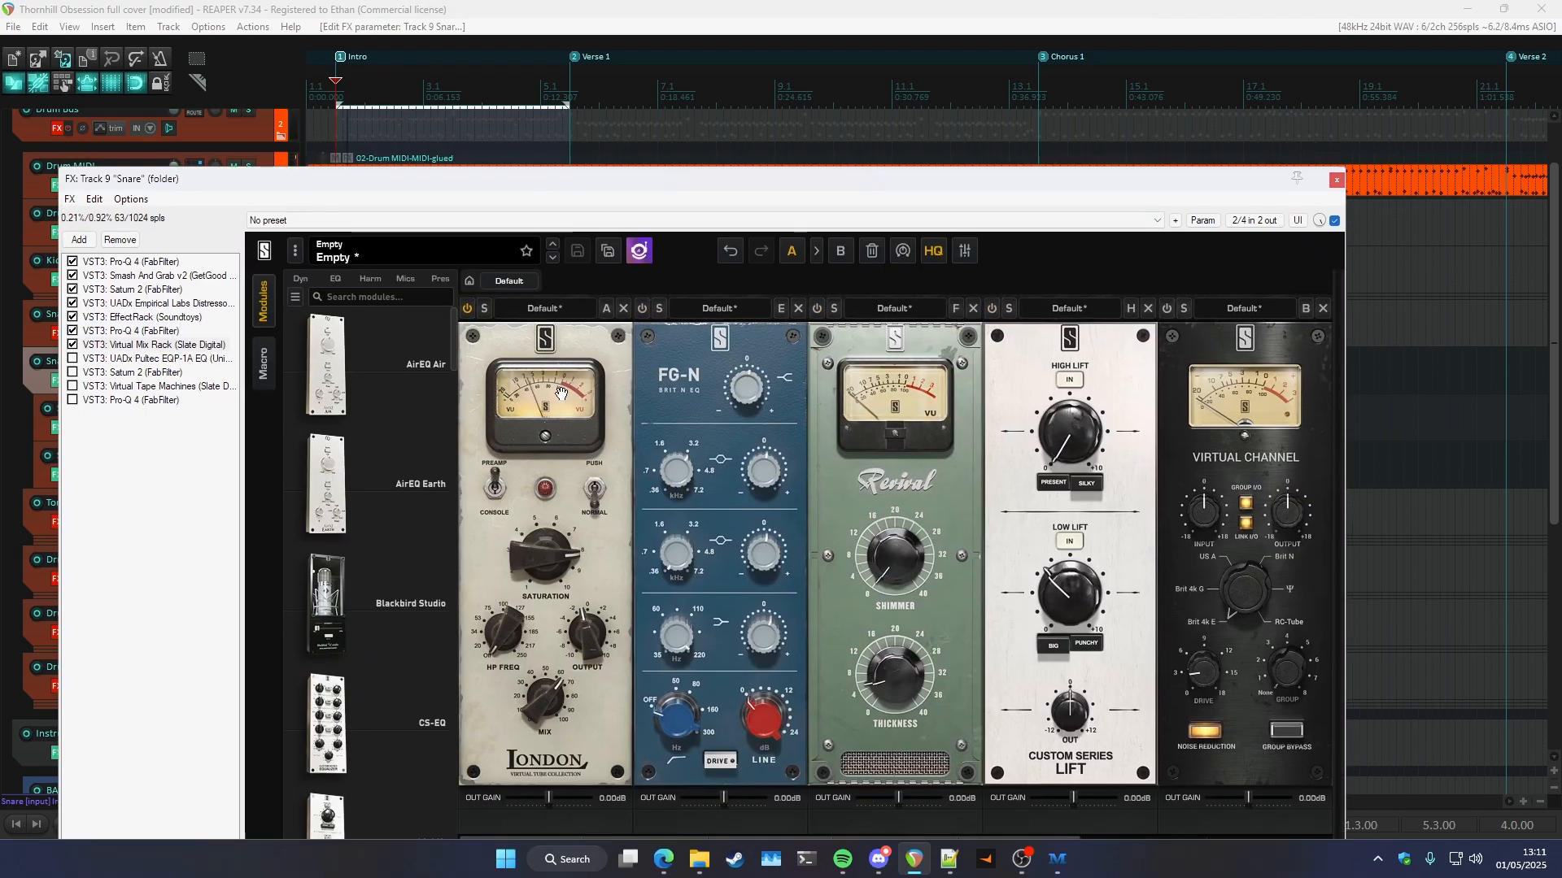
pyautogui.click(467, 309)
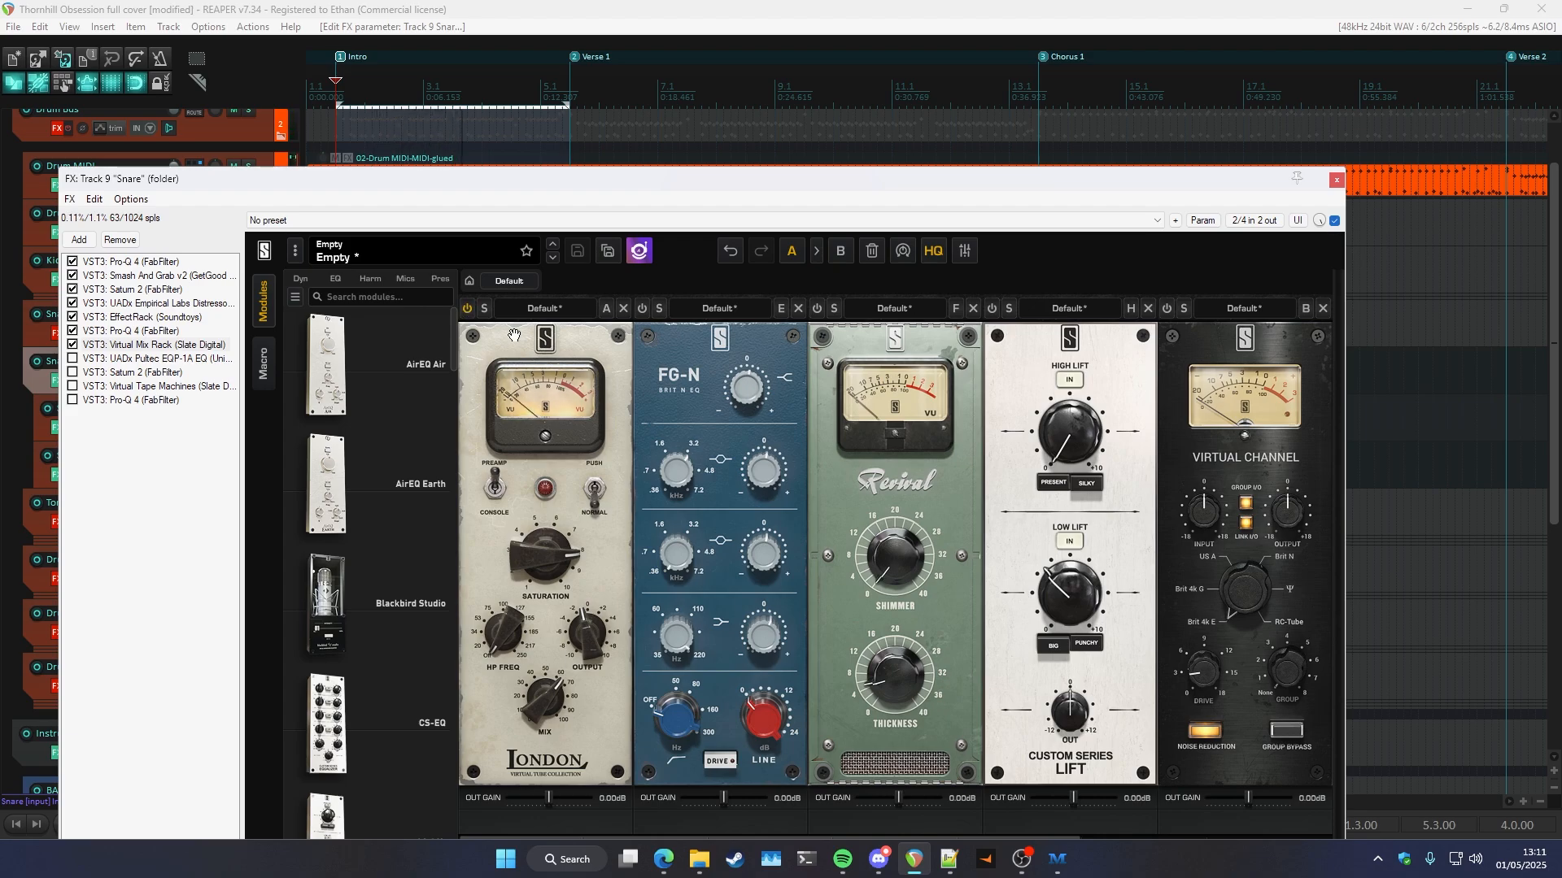
pyautogui.click(644, 310)
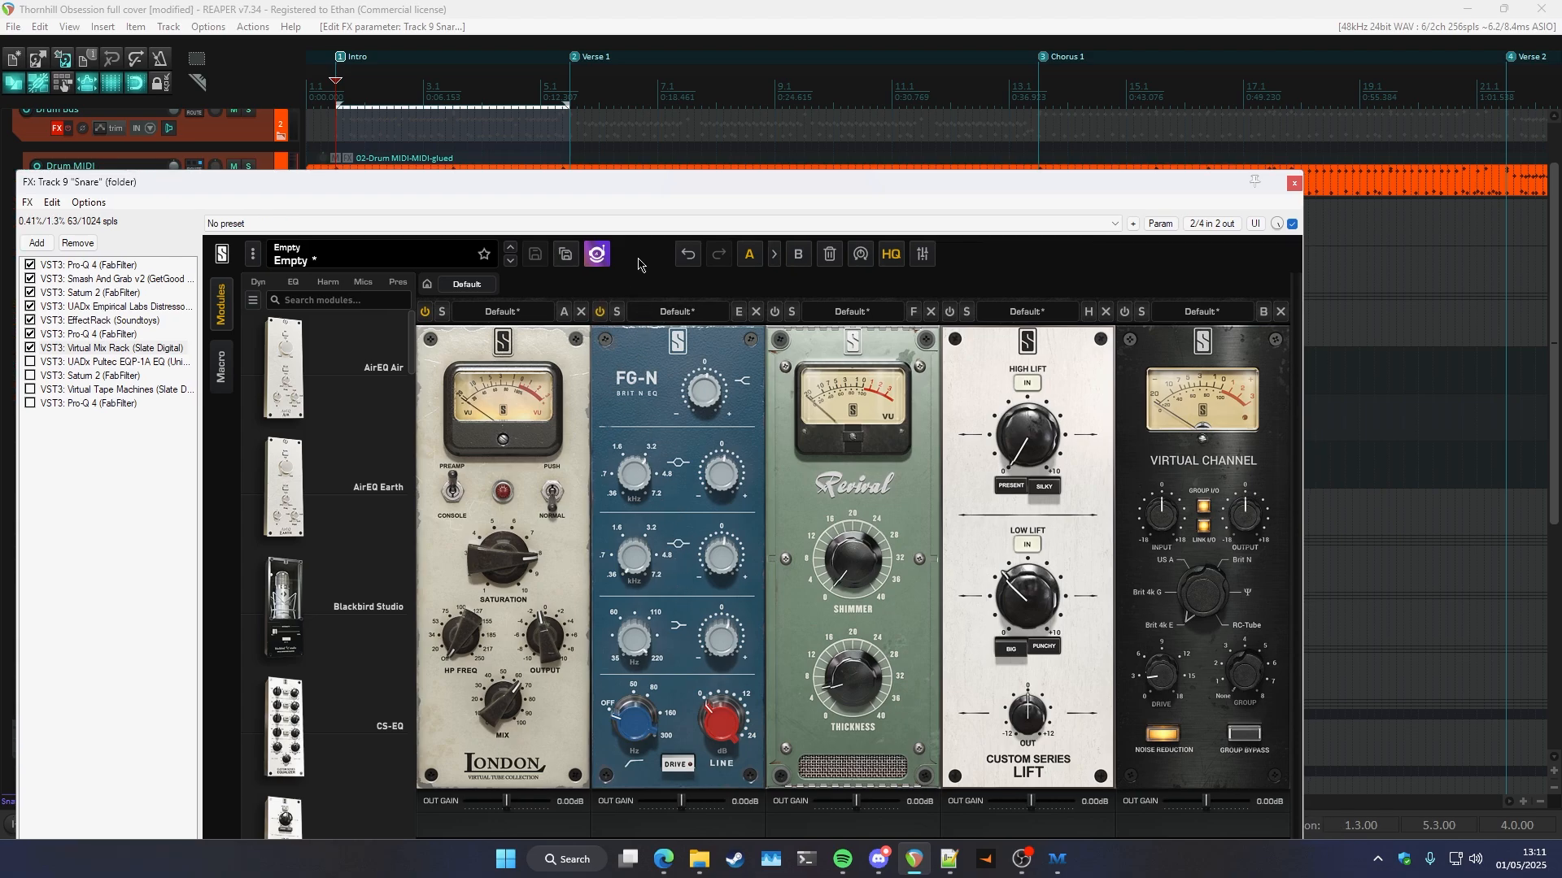
pyautogui.moveTo(644, 180); pyautogui.dragTo(650, 166)
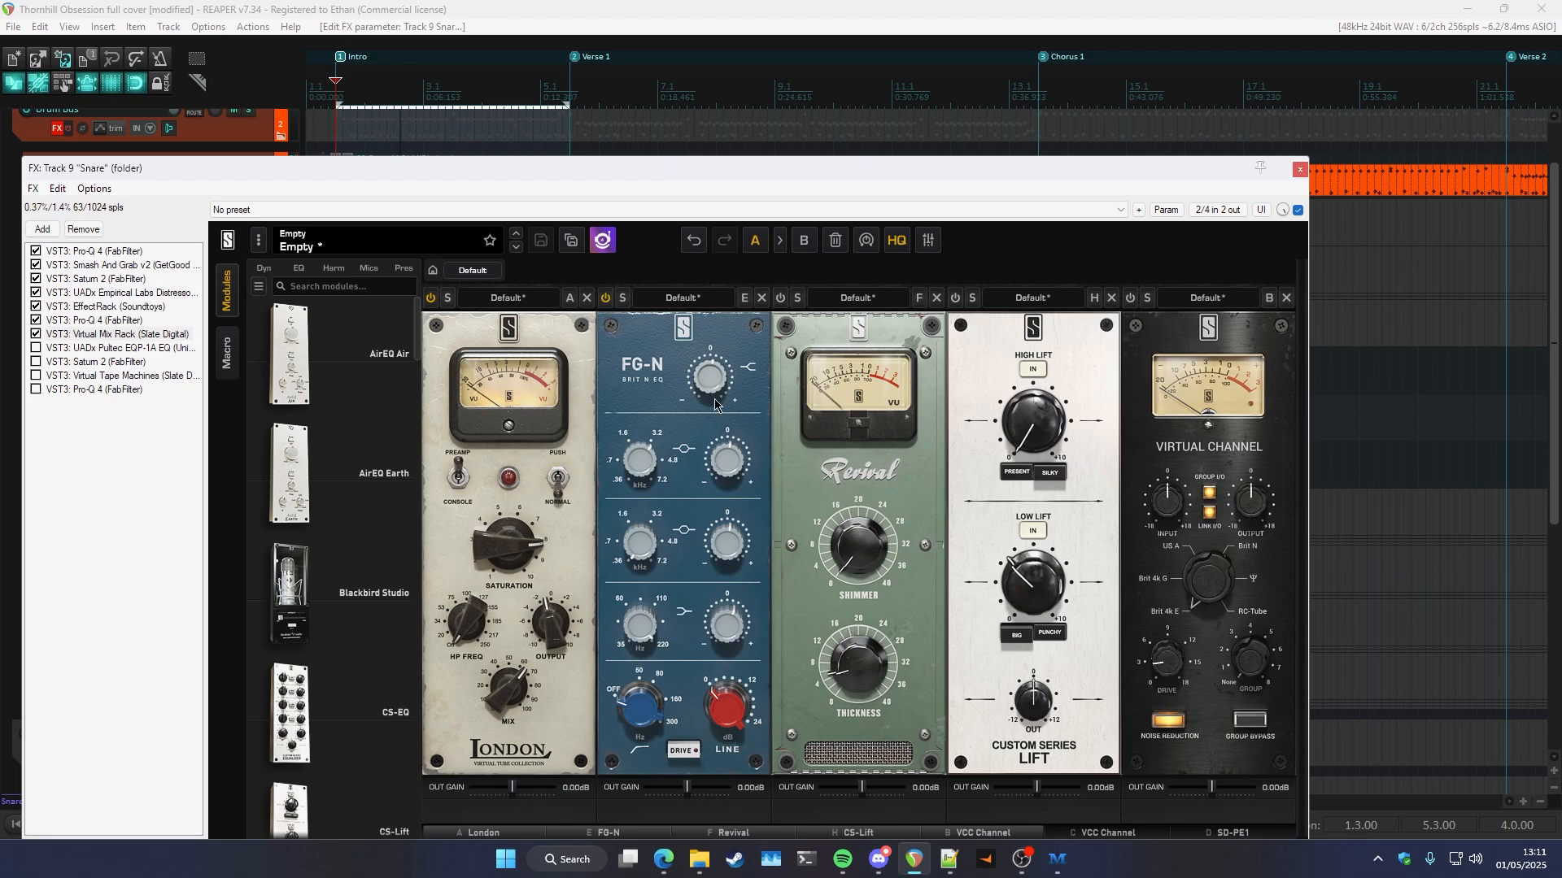
pyautogui.moveTo(676, 174); pyautogui.dragTo(661, 170)
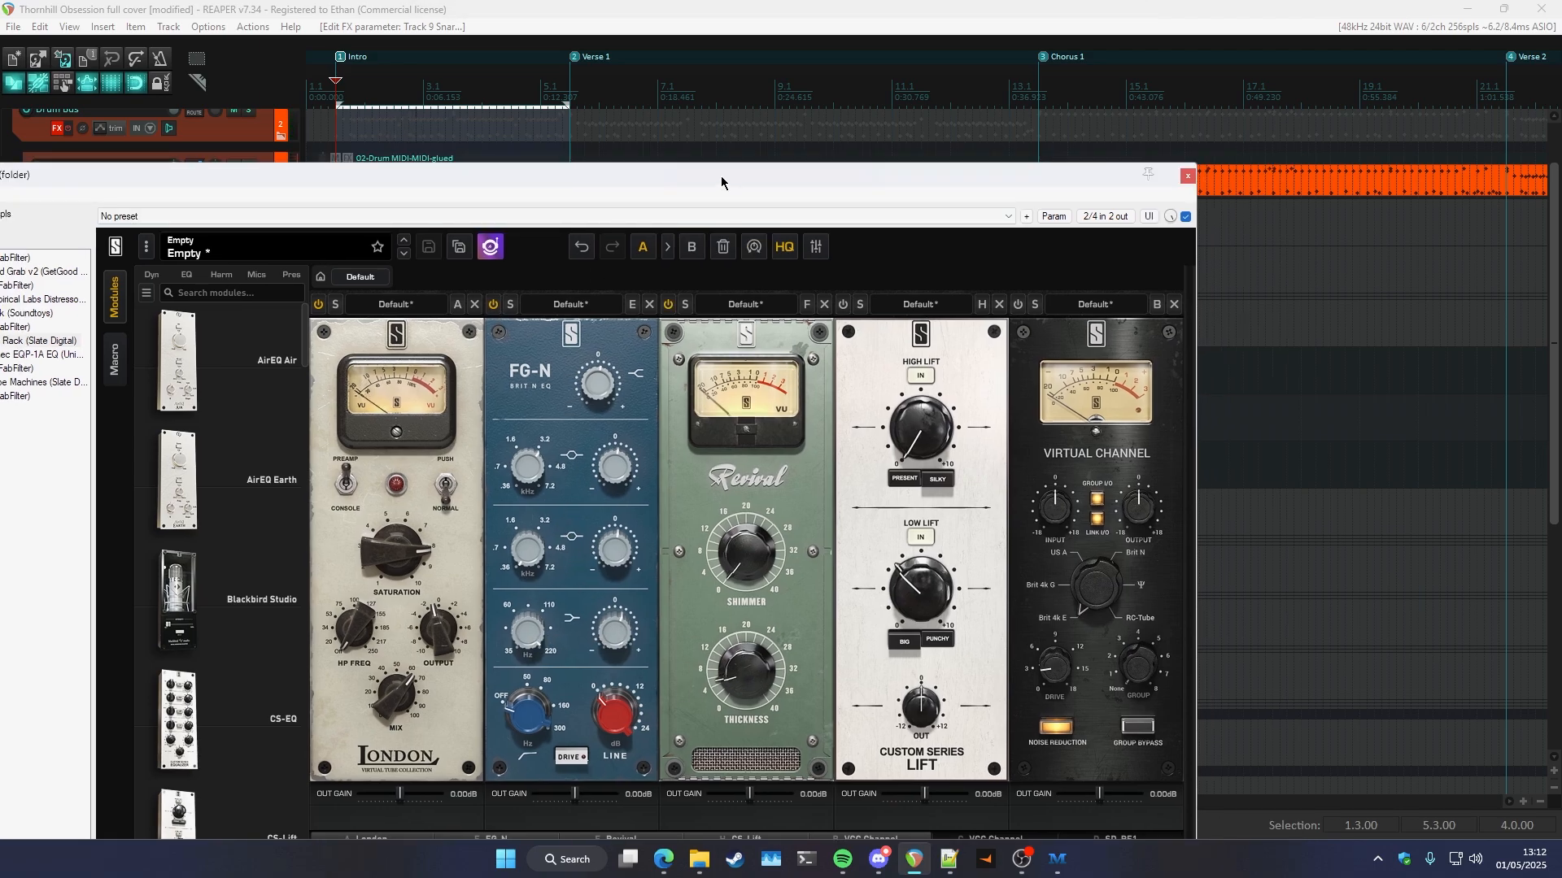
pyautogui.moveTo(722, 181); pyautogui.dragTo(709, 182)
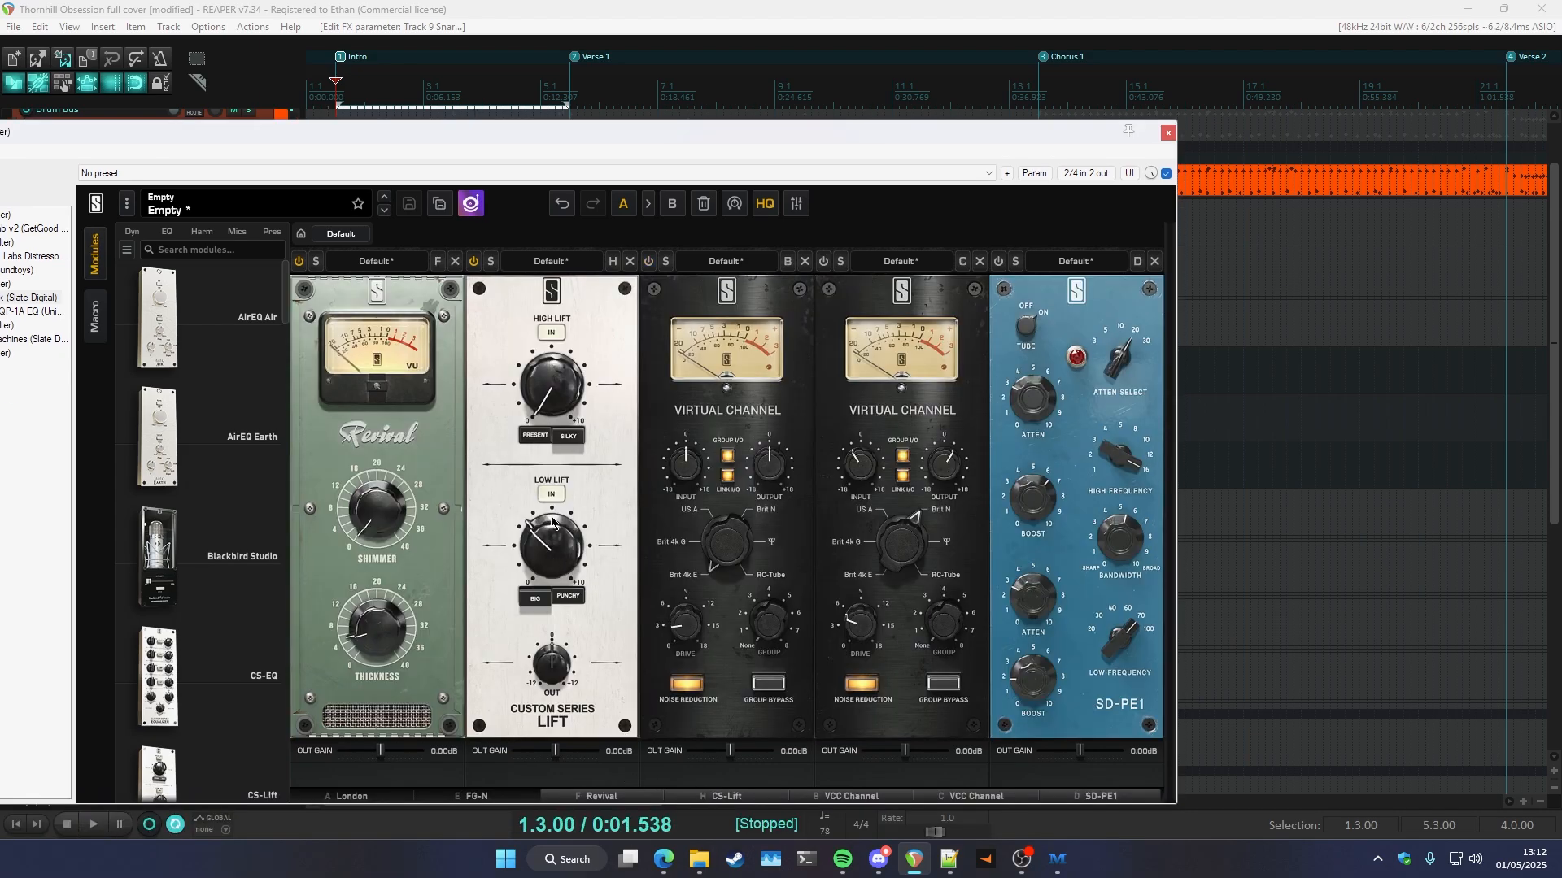
# - Switch on both VCC Channels and SD-PE1 in the Virtual Mix Rack and audition the complete rack
pyautogui.click(648, 261)
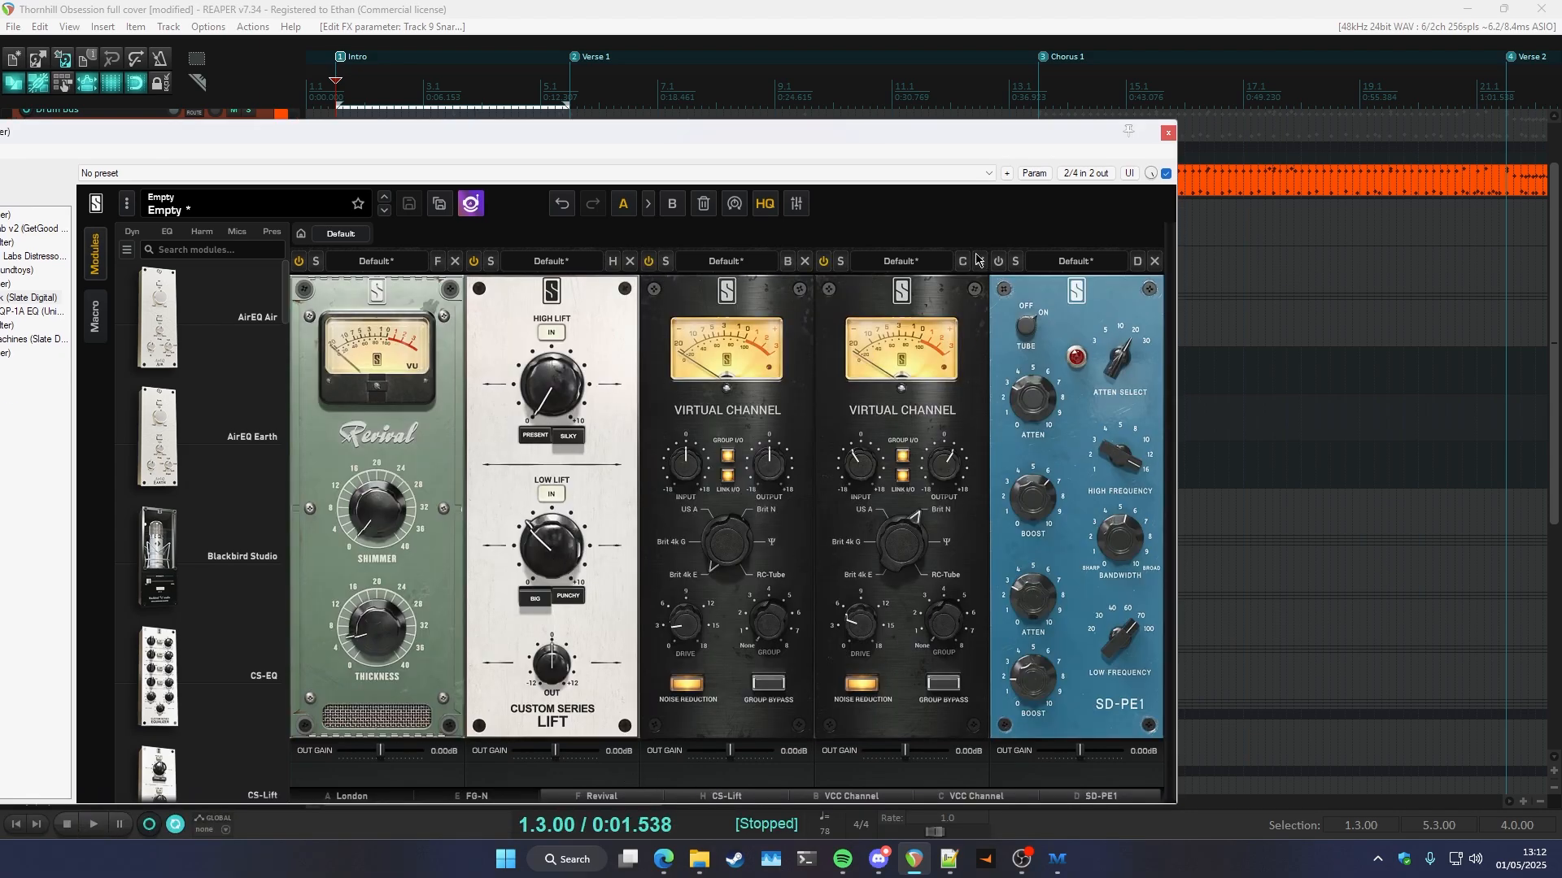
pyautogui.click(999, 263)
pyautogui.moveTo(957, 133); pyautogui.dragTo(950, 138)
pyautogui.press('space')
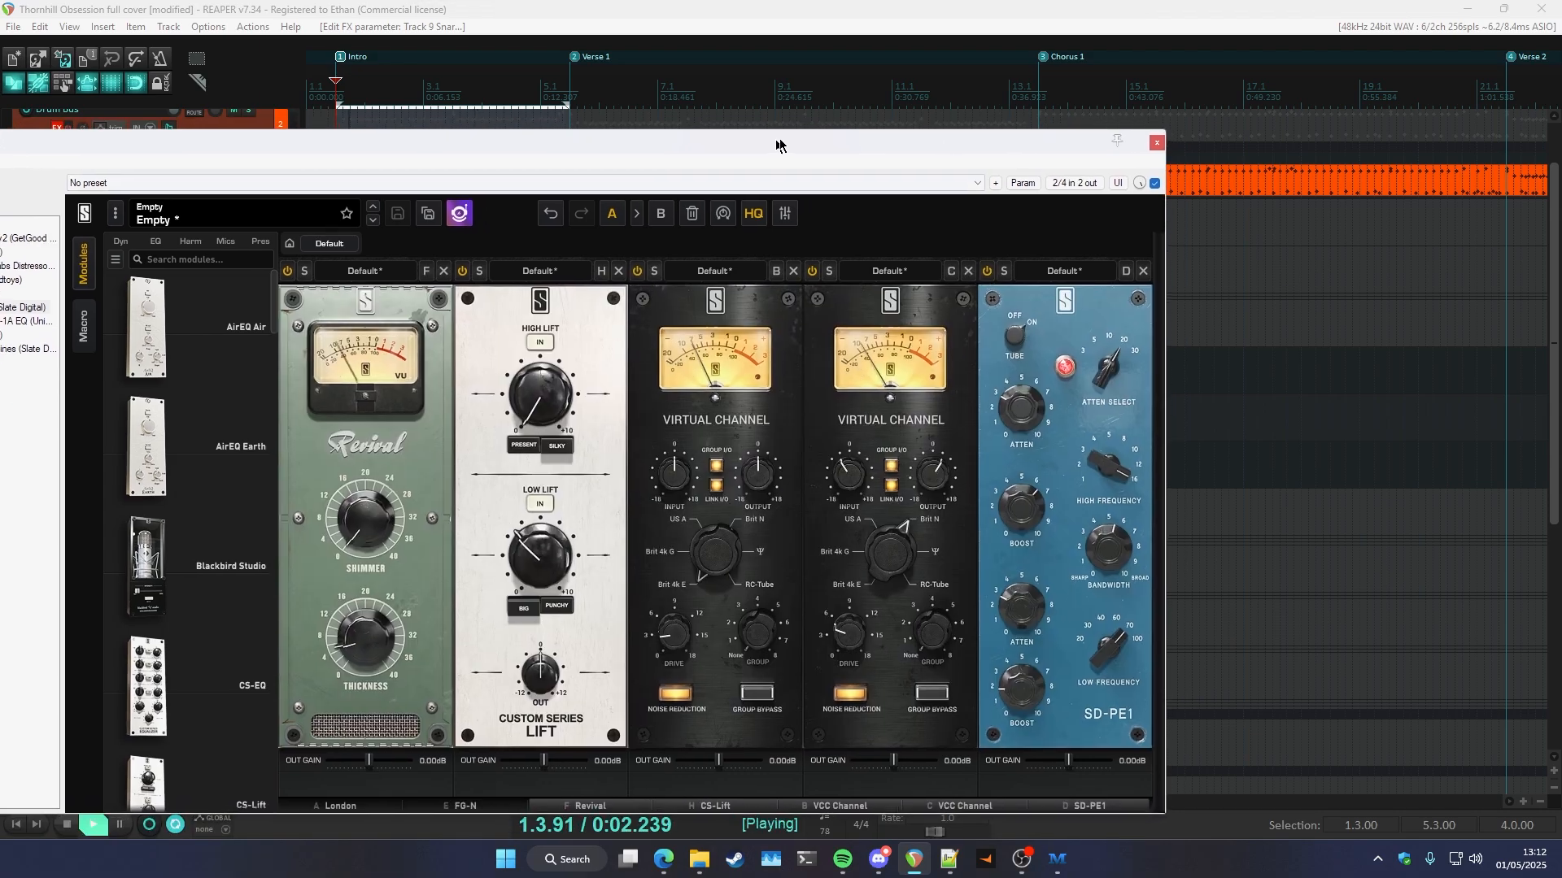
pyautogui.moveTo(778, 144); pyautogui.dragTo(932, 130)
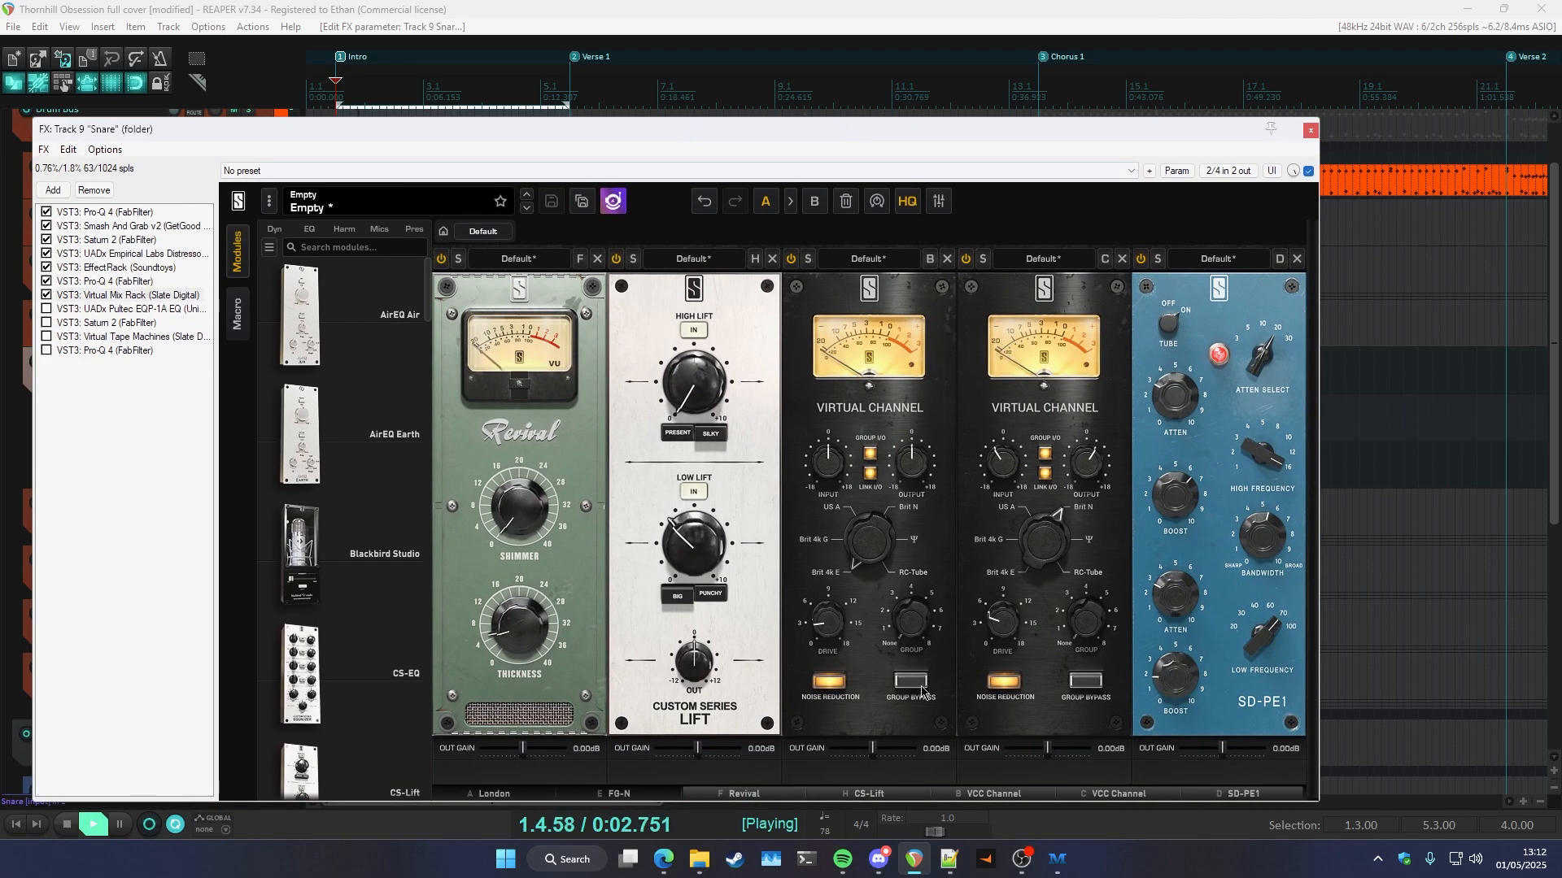
pyautogui.click(527, 800)
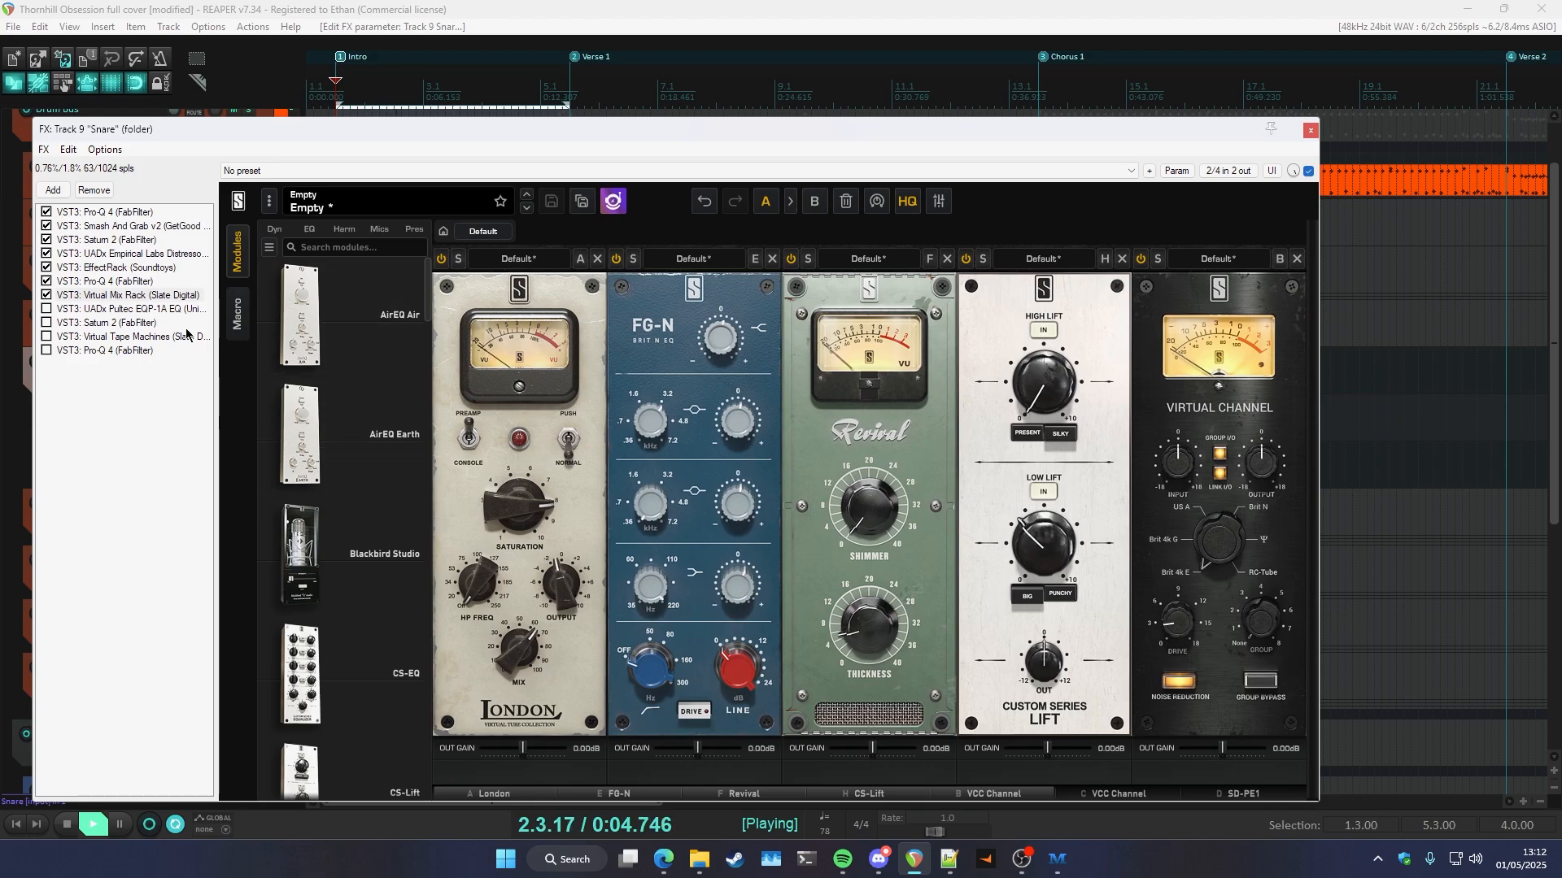
pyautogui.press('space')
# - Enable the UADx Pultec EQP-1A EQ on the Snare folder and audition the snare through it
pyautogui.click(47, 309)
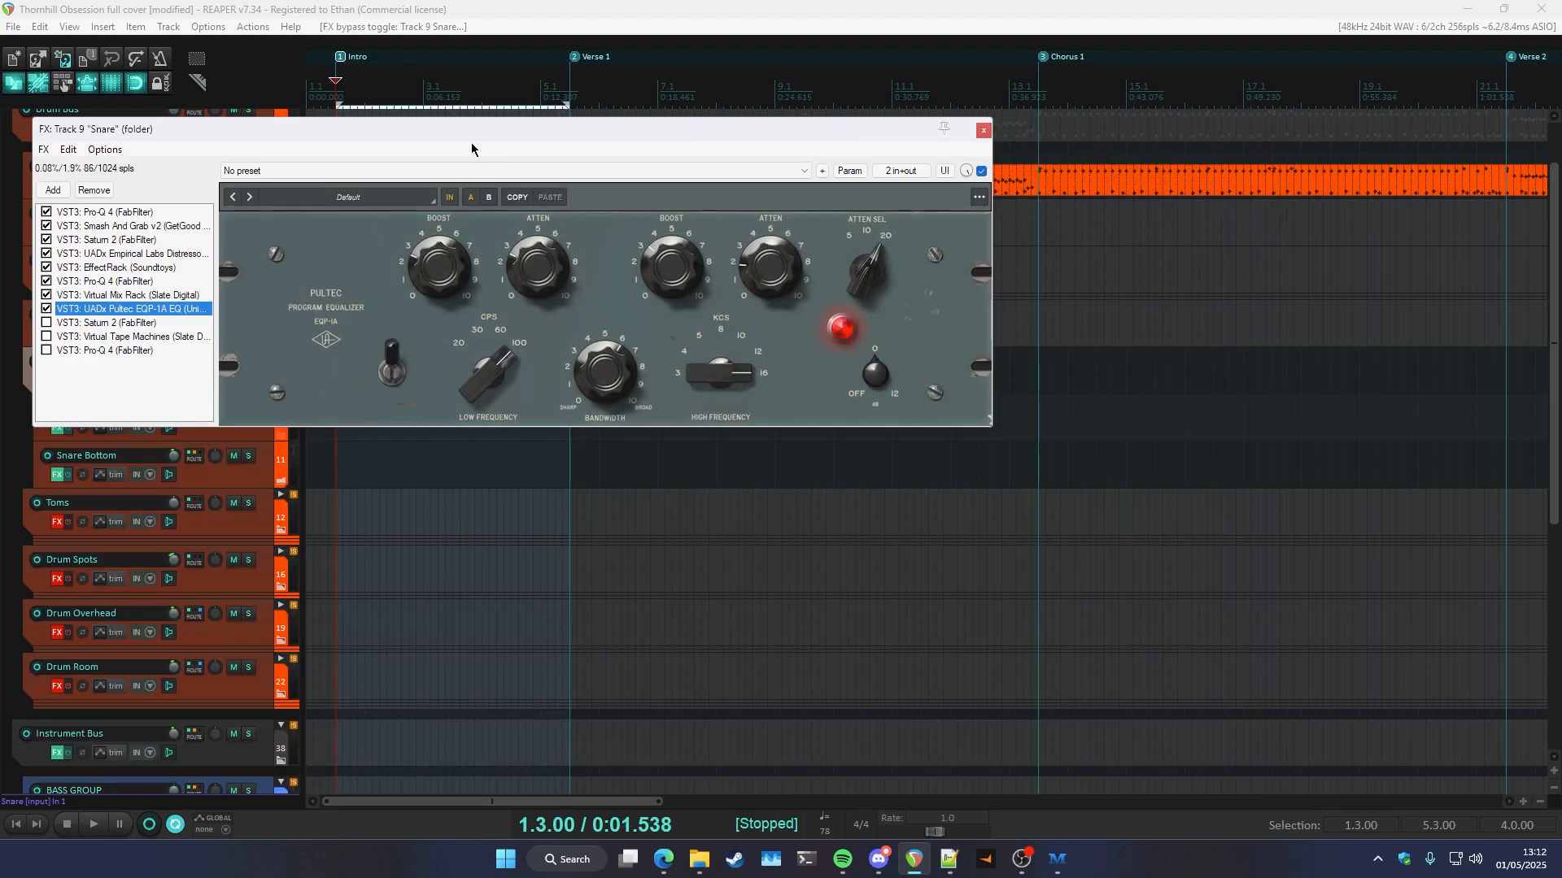
pyautogui.moveTo(481, 132); pyautogui.dragTo(502, 211)
pyautogui.press('space')
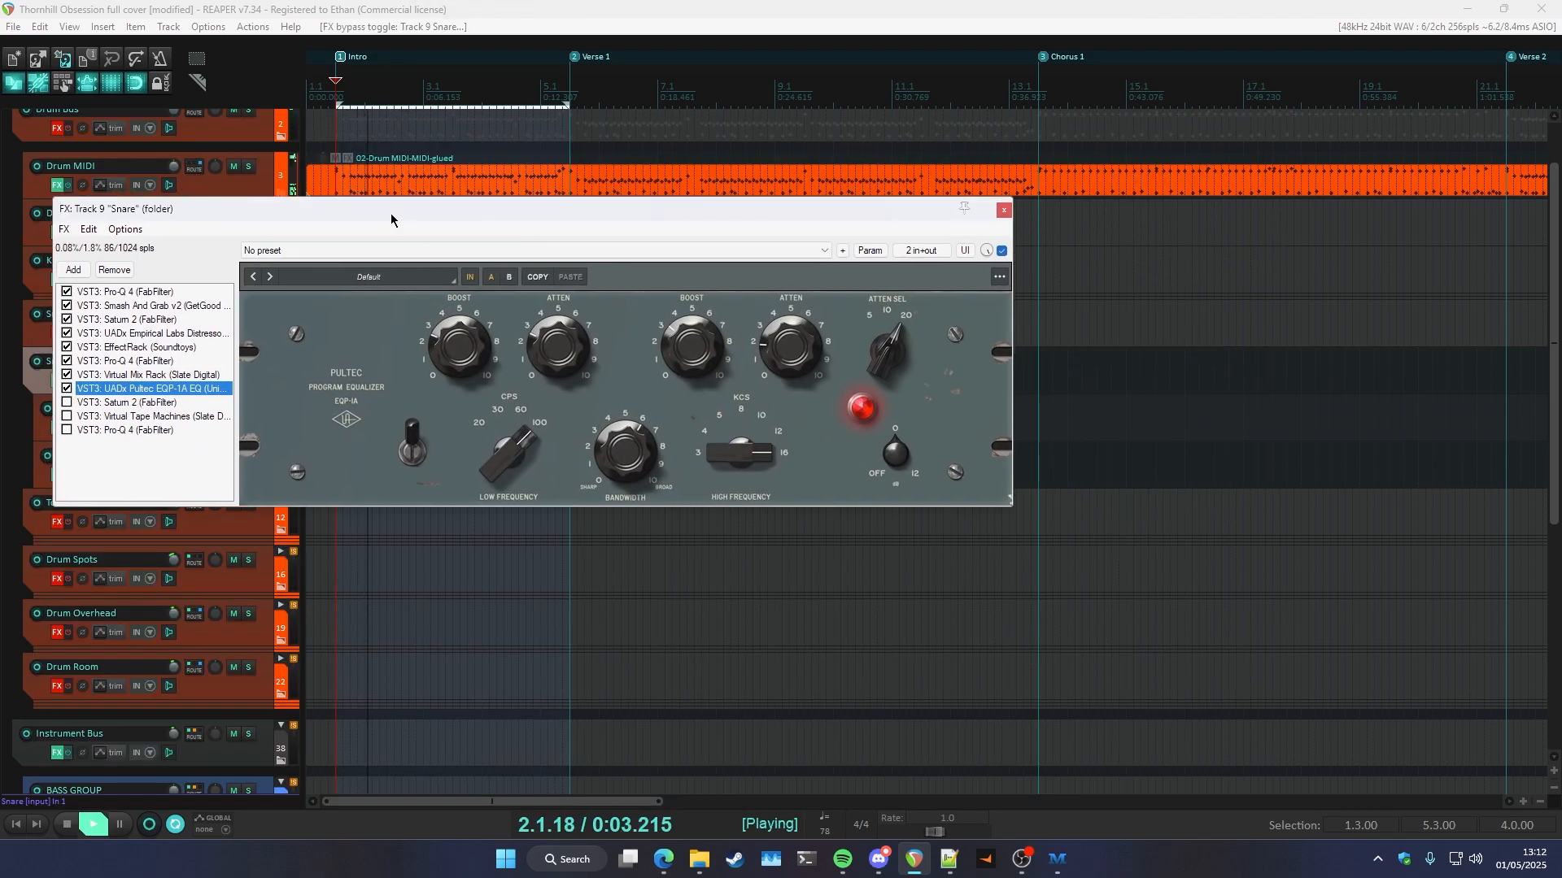
pyautogui.moveTo(391, 218); pyautogui.dragTo(446, 323)
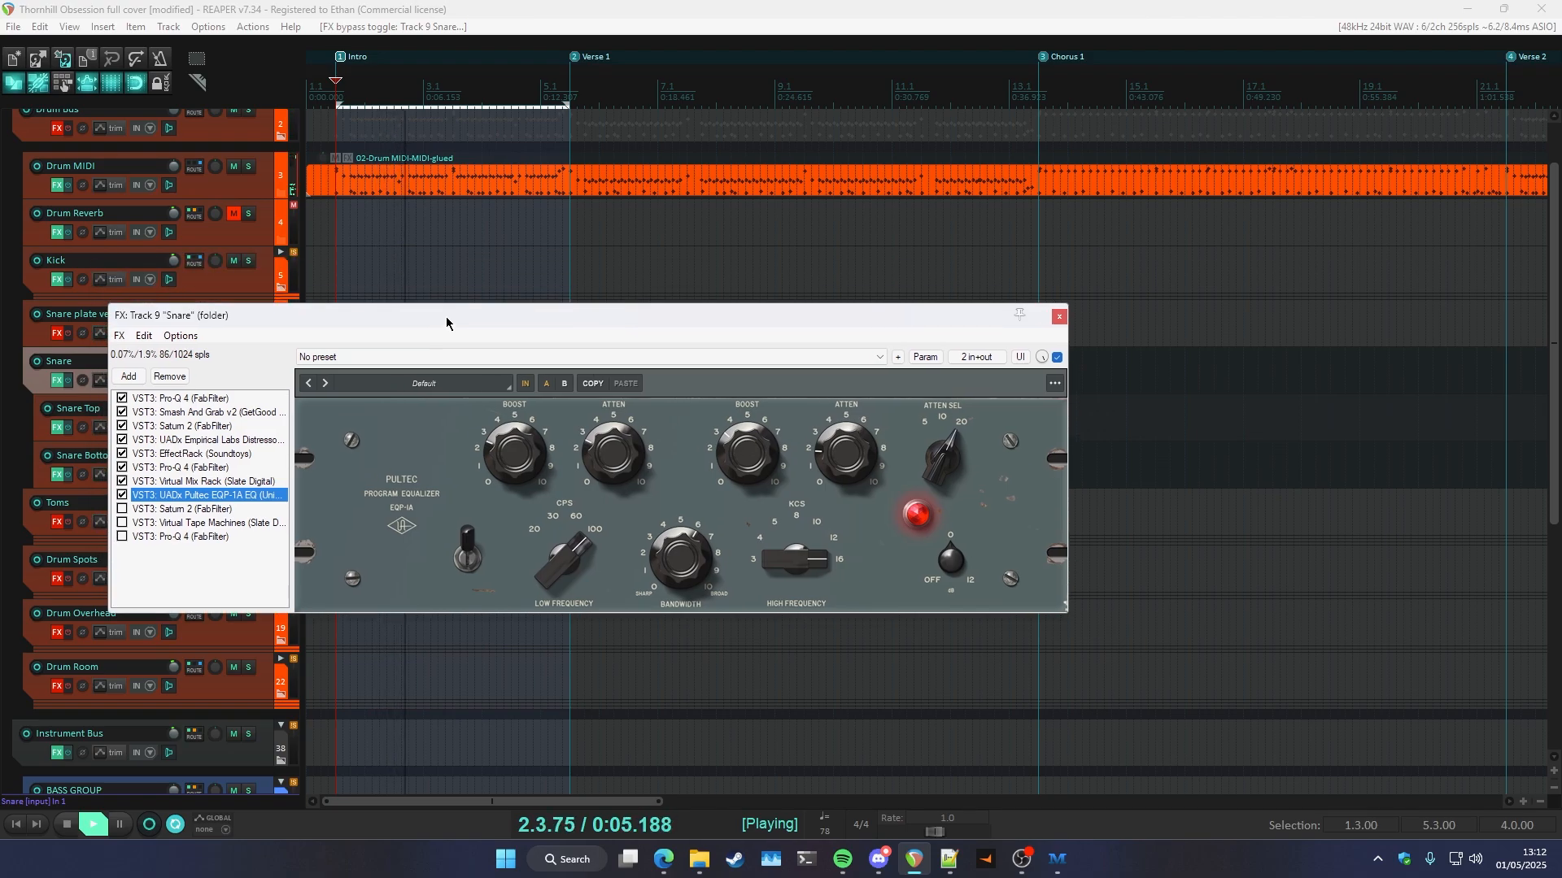
pyautogui.press('space')
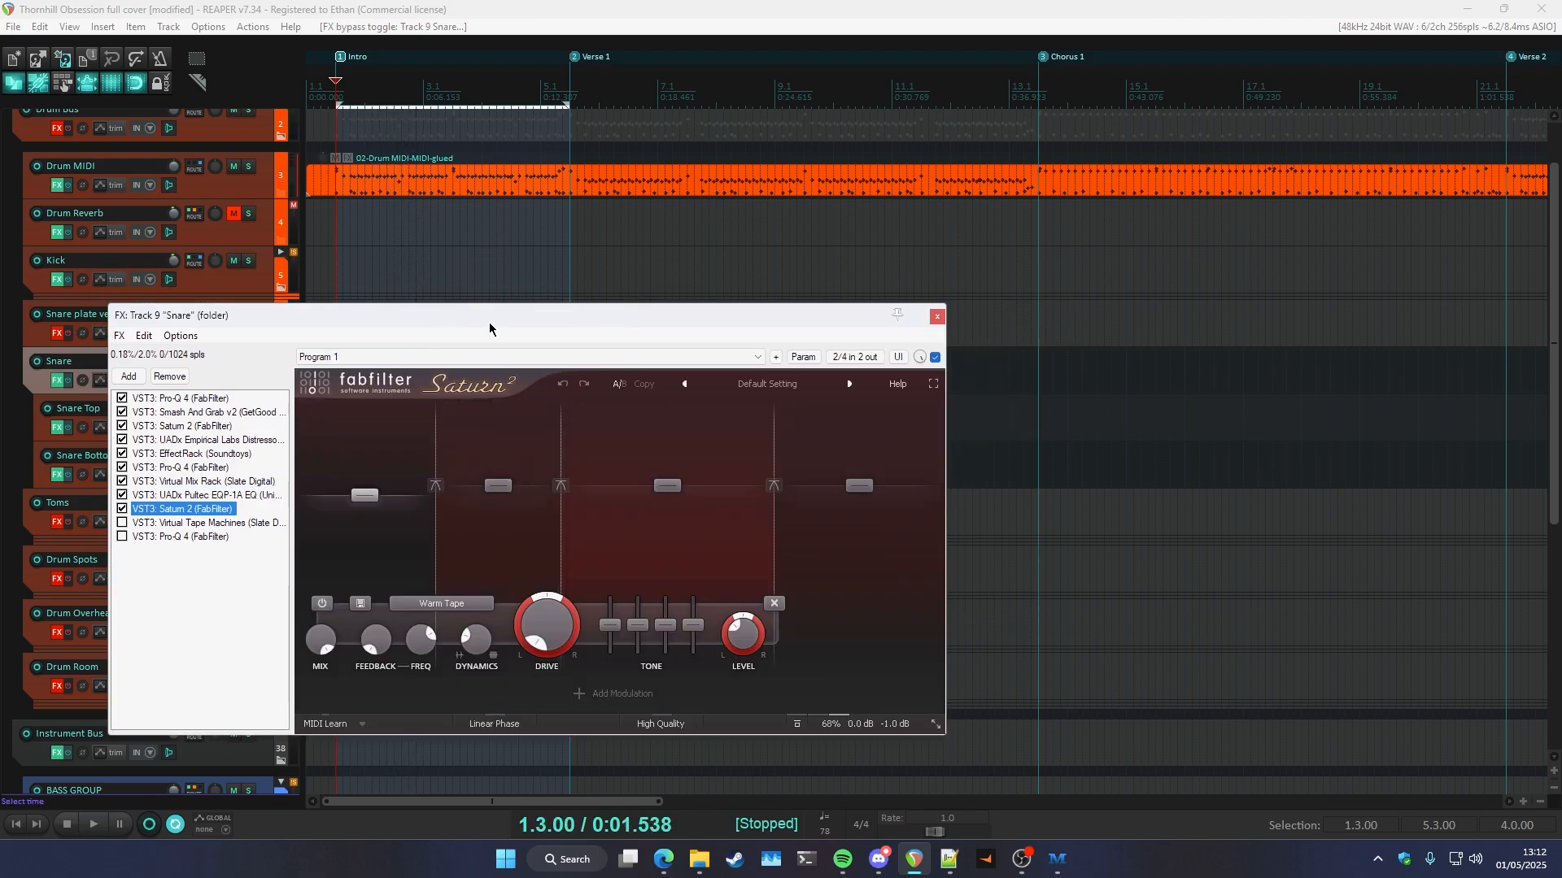
# - Enable the second Saturn 2 on the Snare folder, inspect its Warm Tape bands and compare the snare with it bypassed and active
pyautogui.click(531, 559)
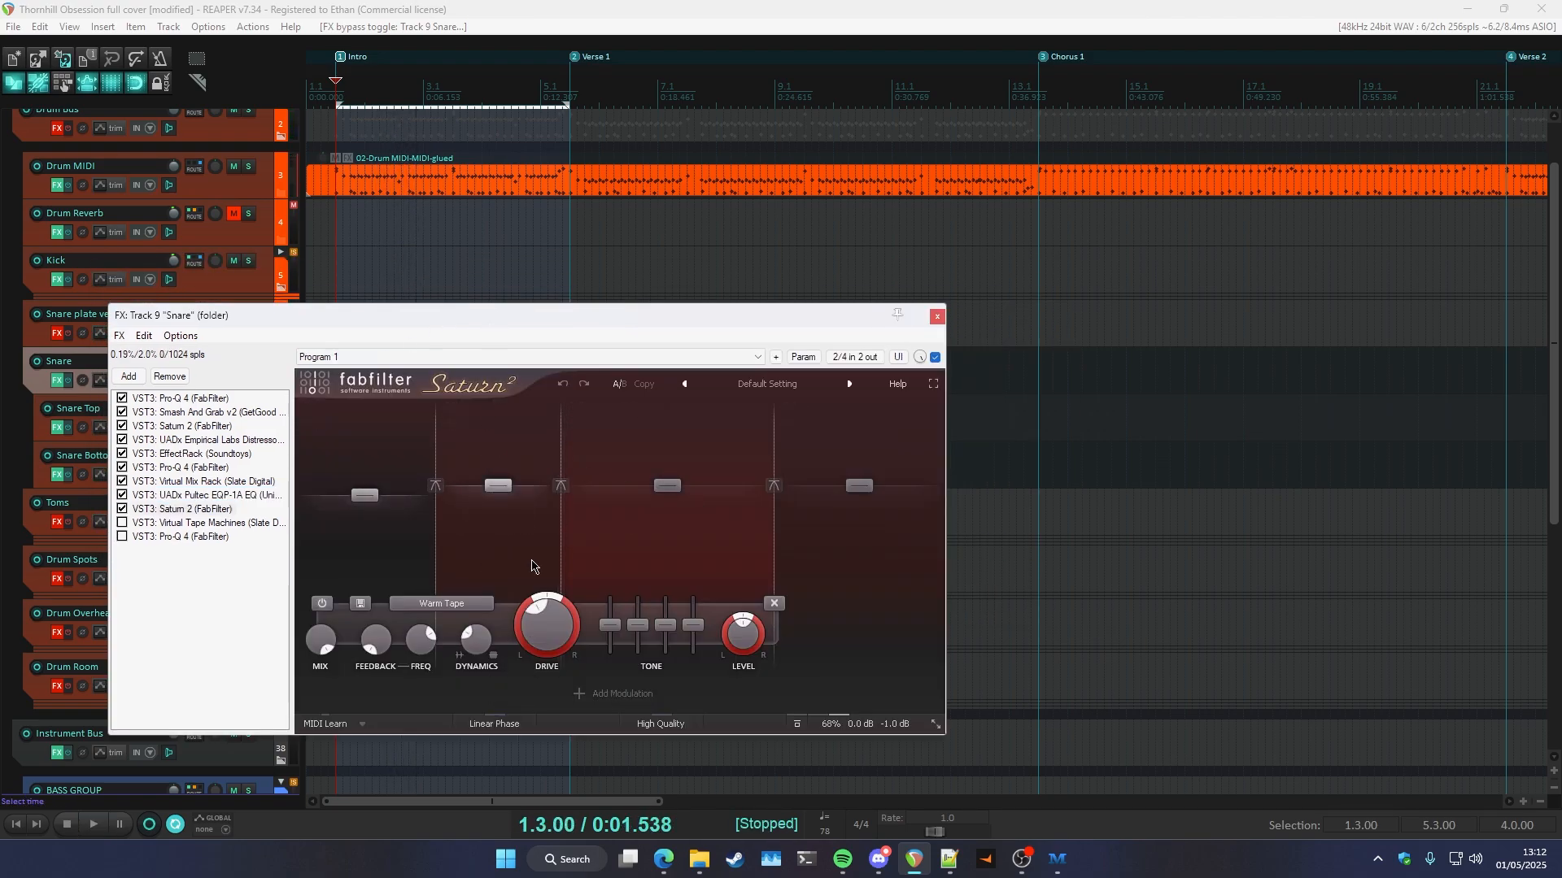
pyautogui.click(591, 520)
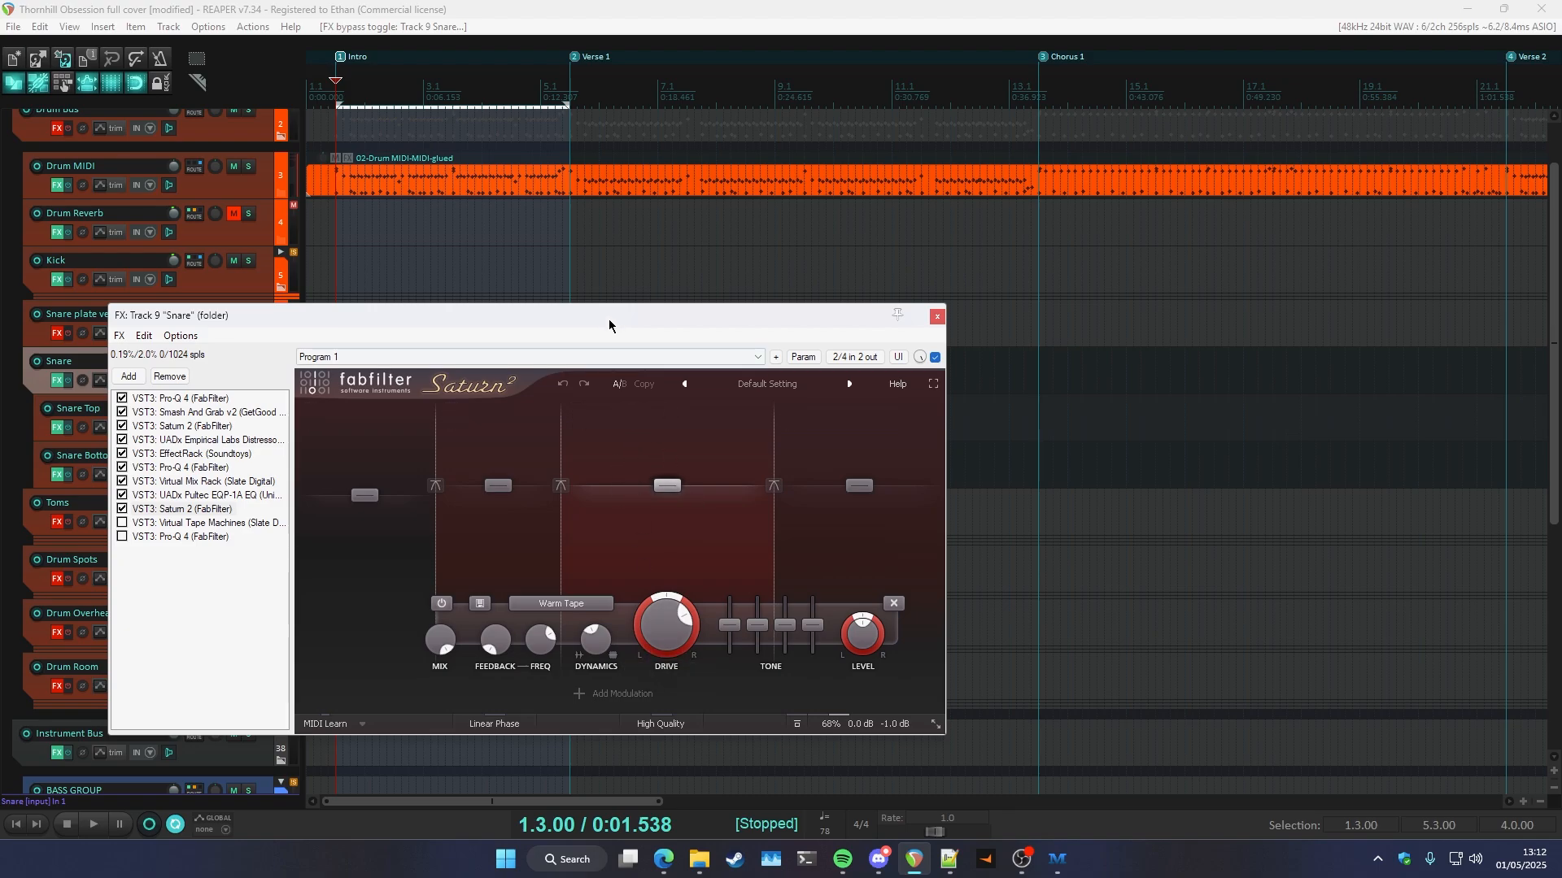
pyautogui.moveTo(607, 314); pyautogui.dragTo(605, 322)
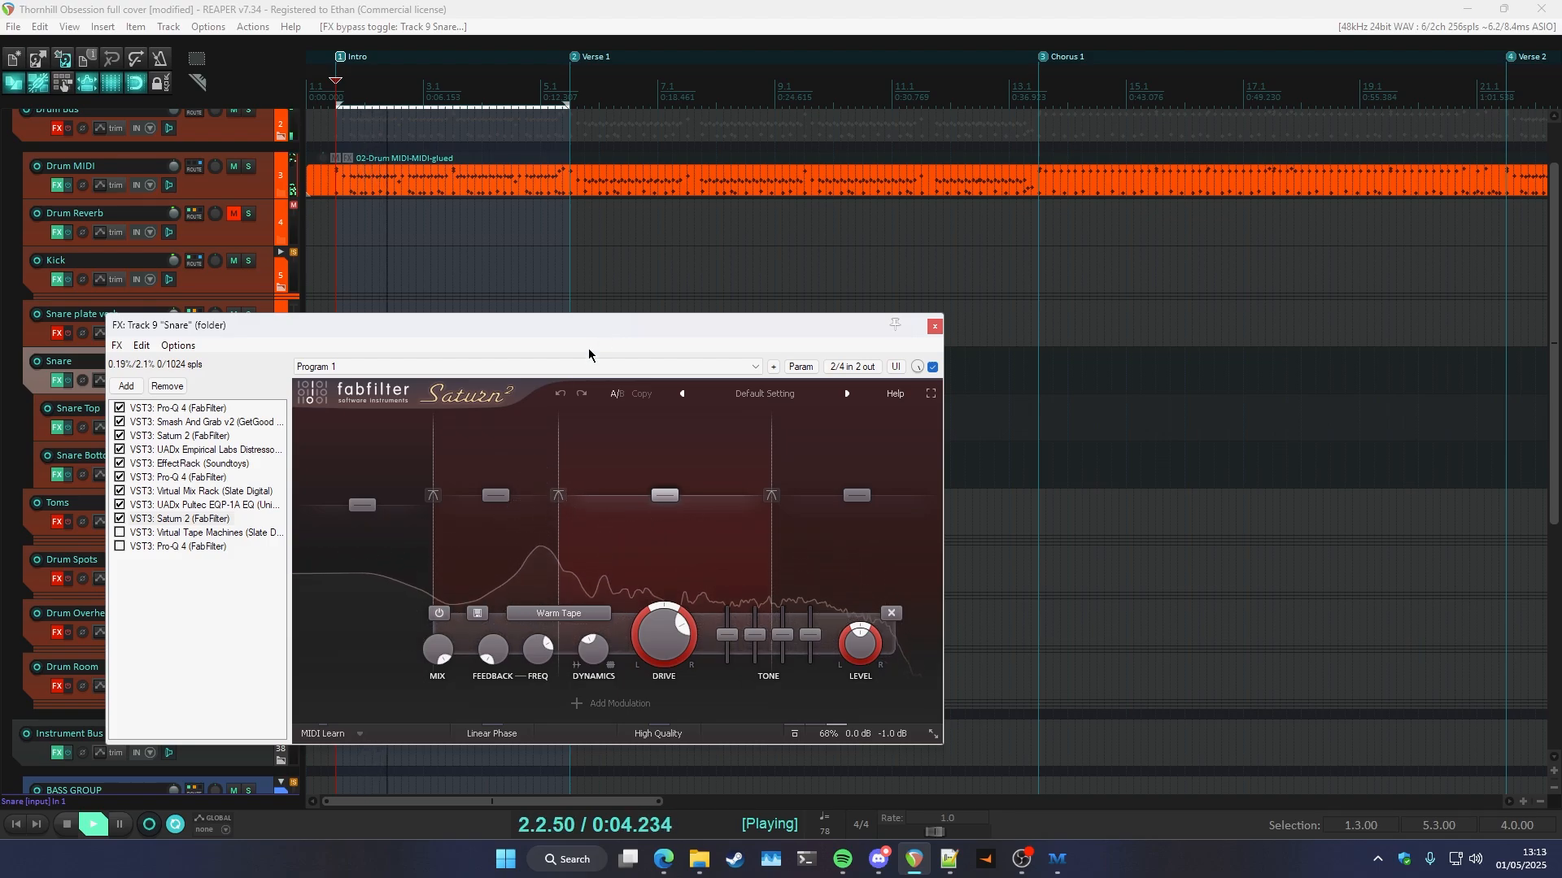
pyautogui.click(121, 521)
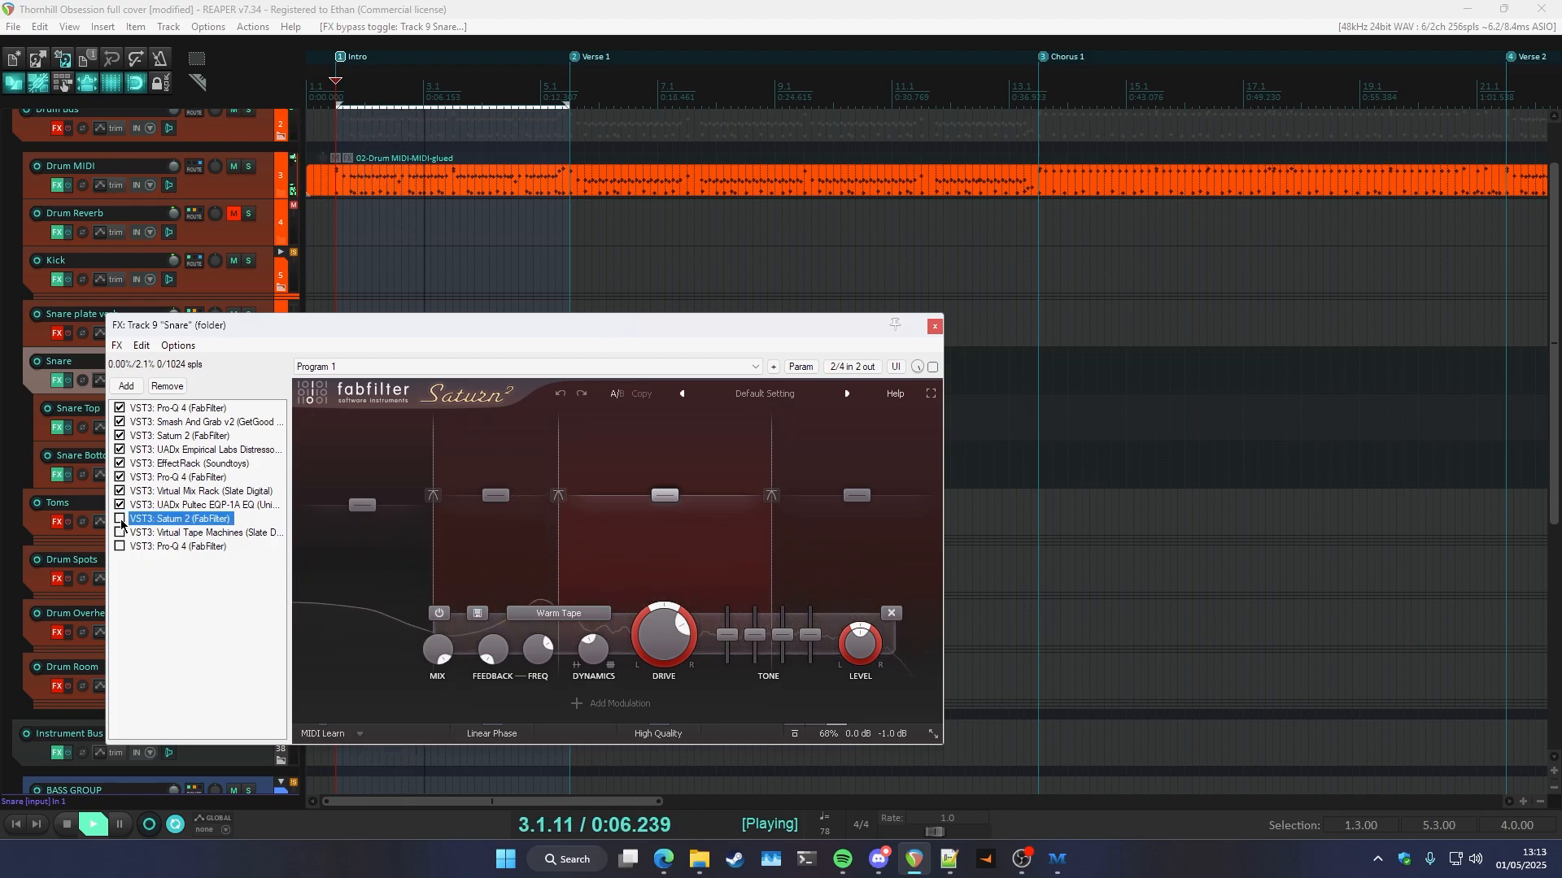
pyautogui.click(120, 518)
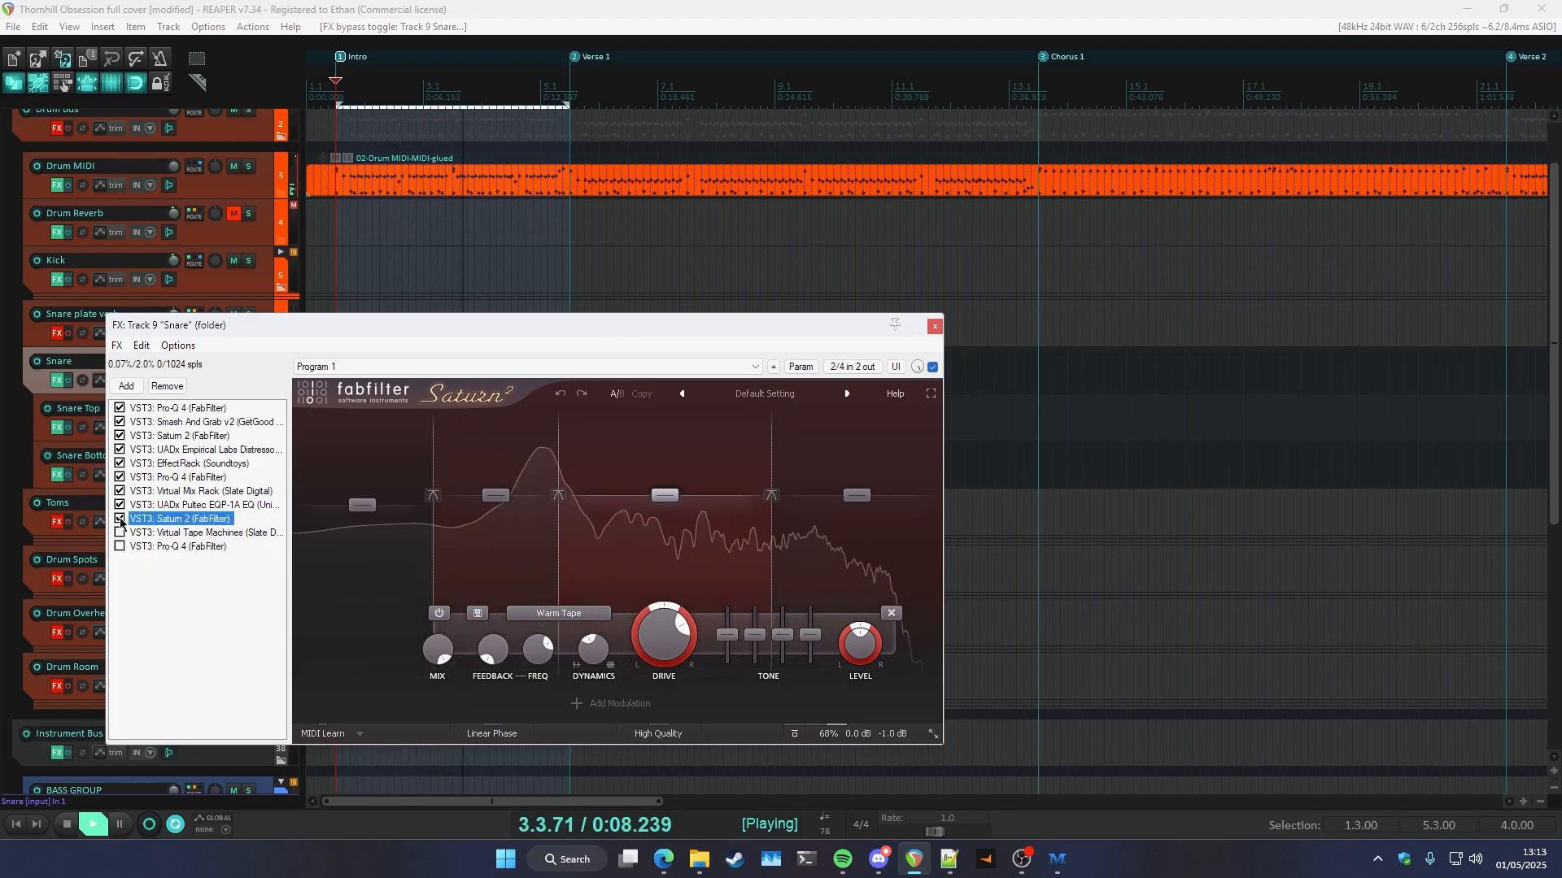
# - Enable Virtual Tape Machines and the last Pro-Q 4 on the Snare folder while the snare plays
pyautogui.click(120, 533)
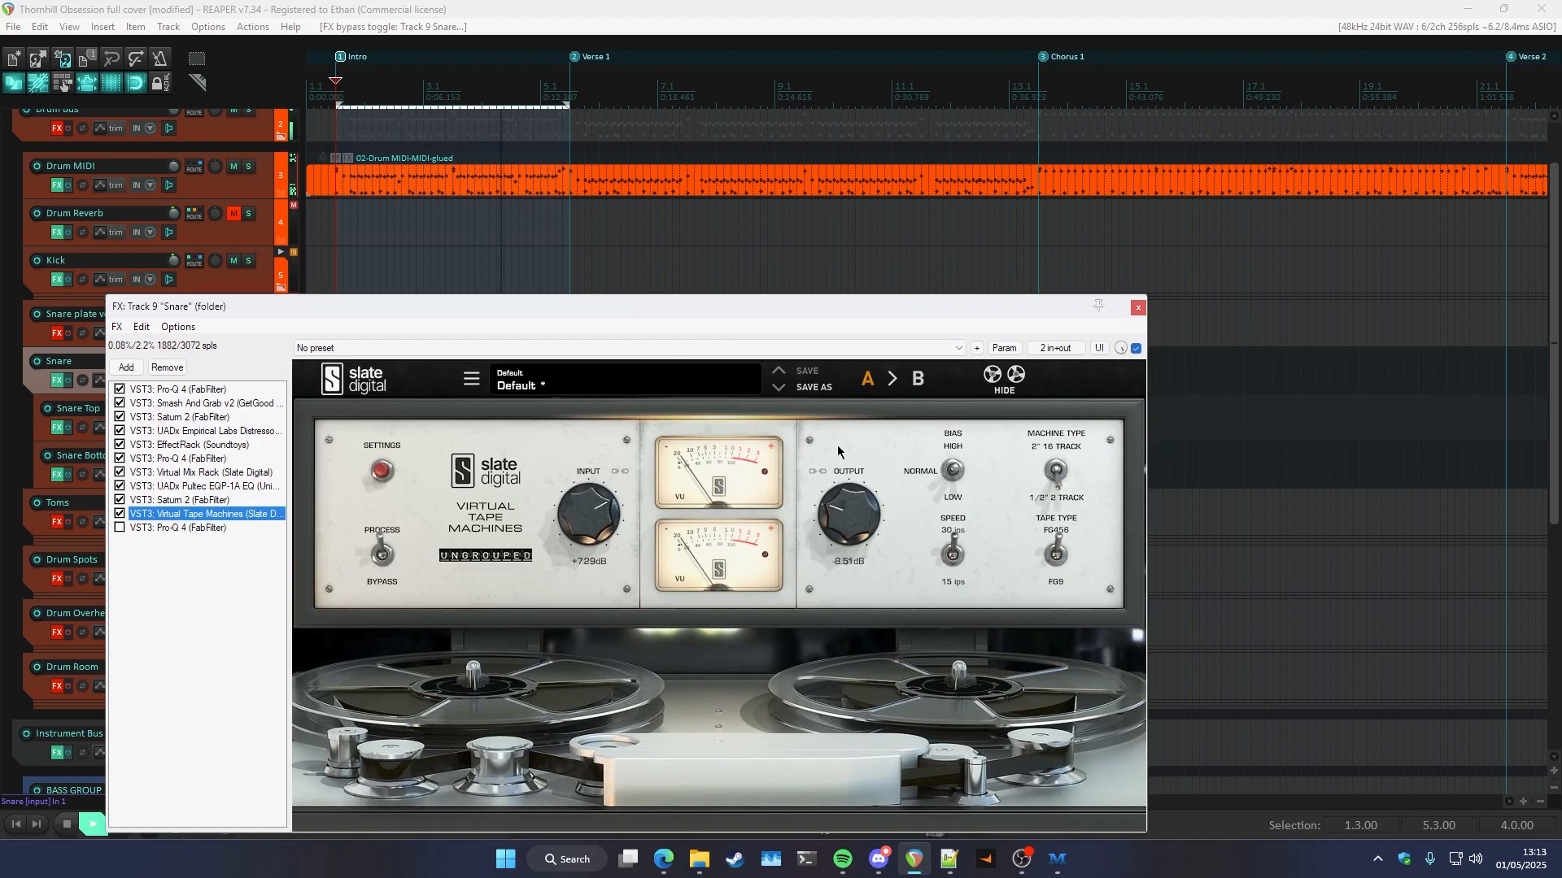
pyautogui.click(165, 530)
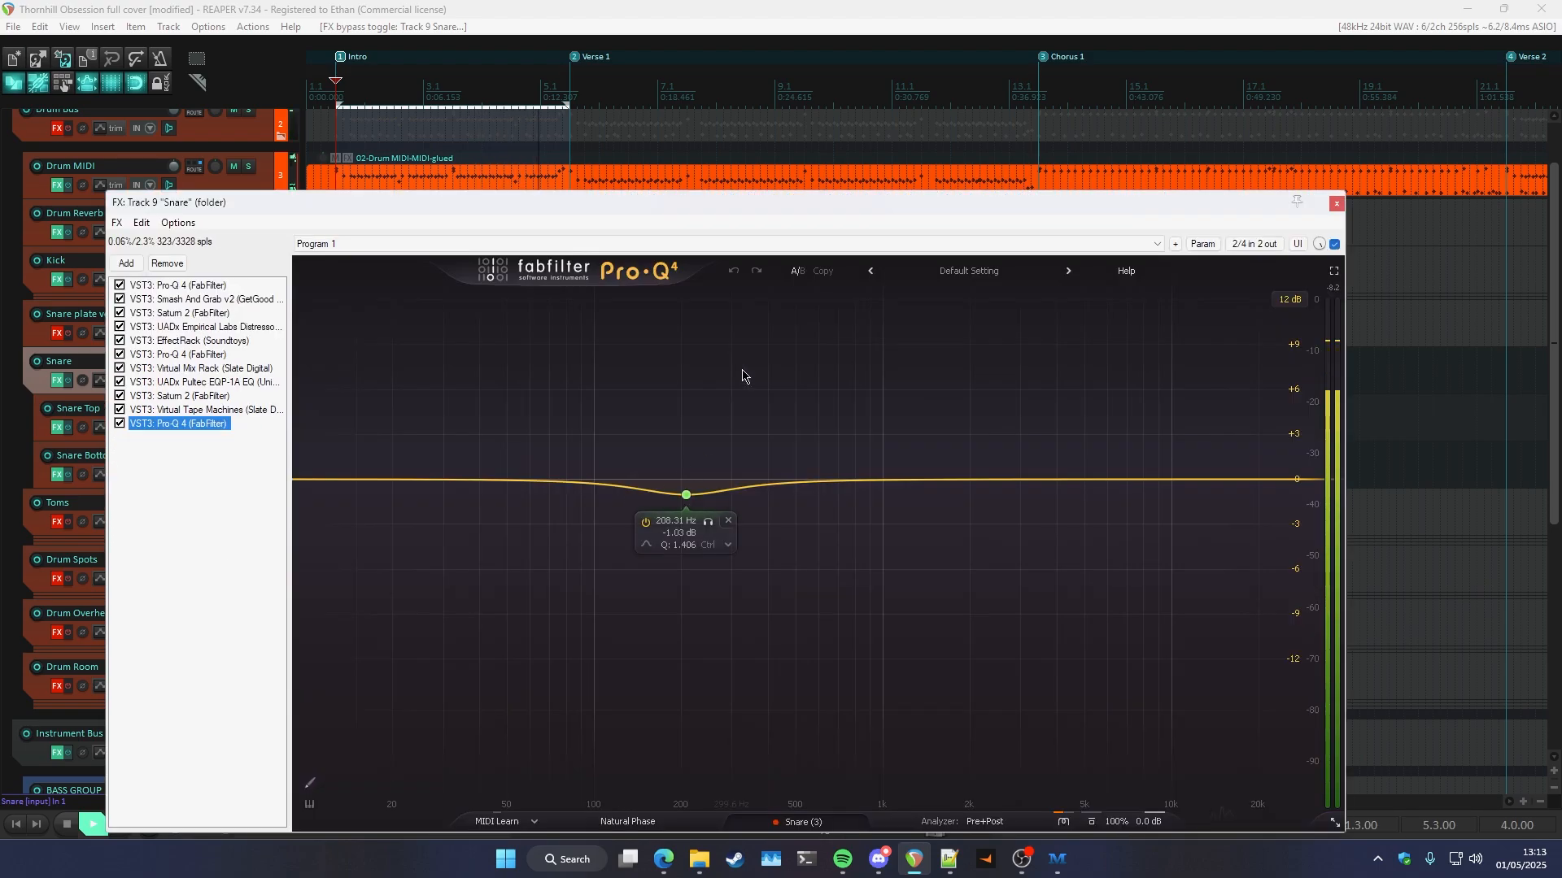
pyautogui.moveTo(704, 202); pyautogui.dragTo(696, 185)
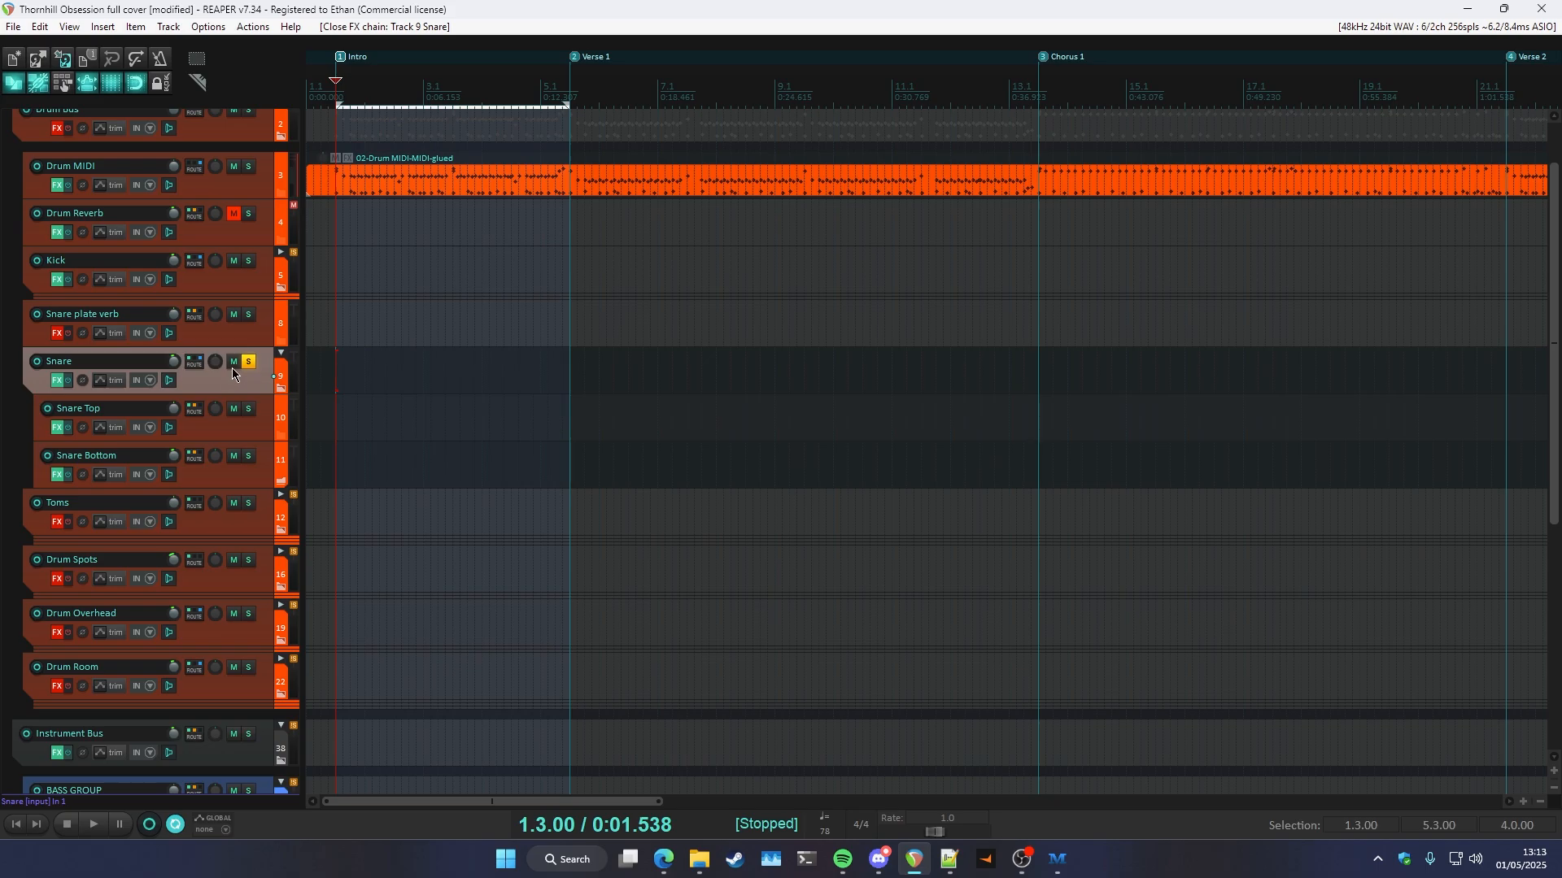
# - Solo the Snare plate verb track exclusively, enable its effects and switch on only the first Pro-Q 4 for auditioning
pyautogui.scroll(1, 232, 367)
pyautogui.keyDown('ctrl'); pyautogui.keyDown('alt'); pyautogui.click(251, 363); pyautogui.keyUp('alt'); pyautogui.keyUp('ctrl')
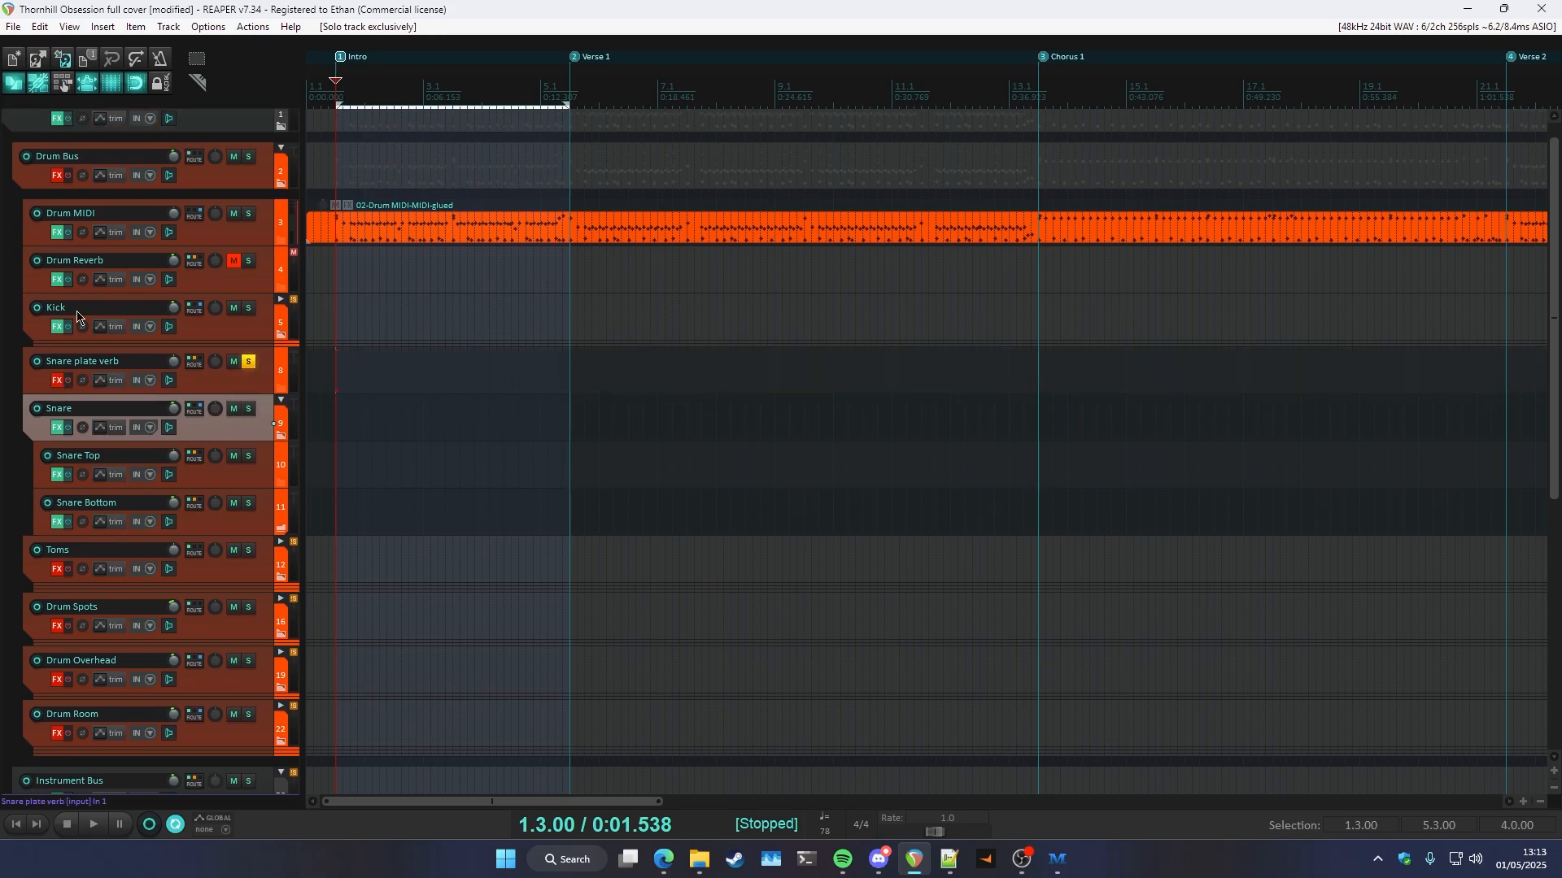
pyautogui.press('space')
pyautogui.click(57, 381)
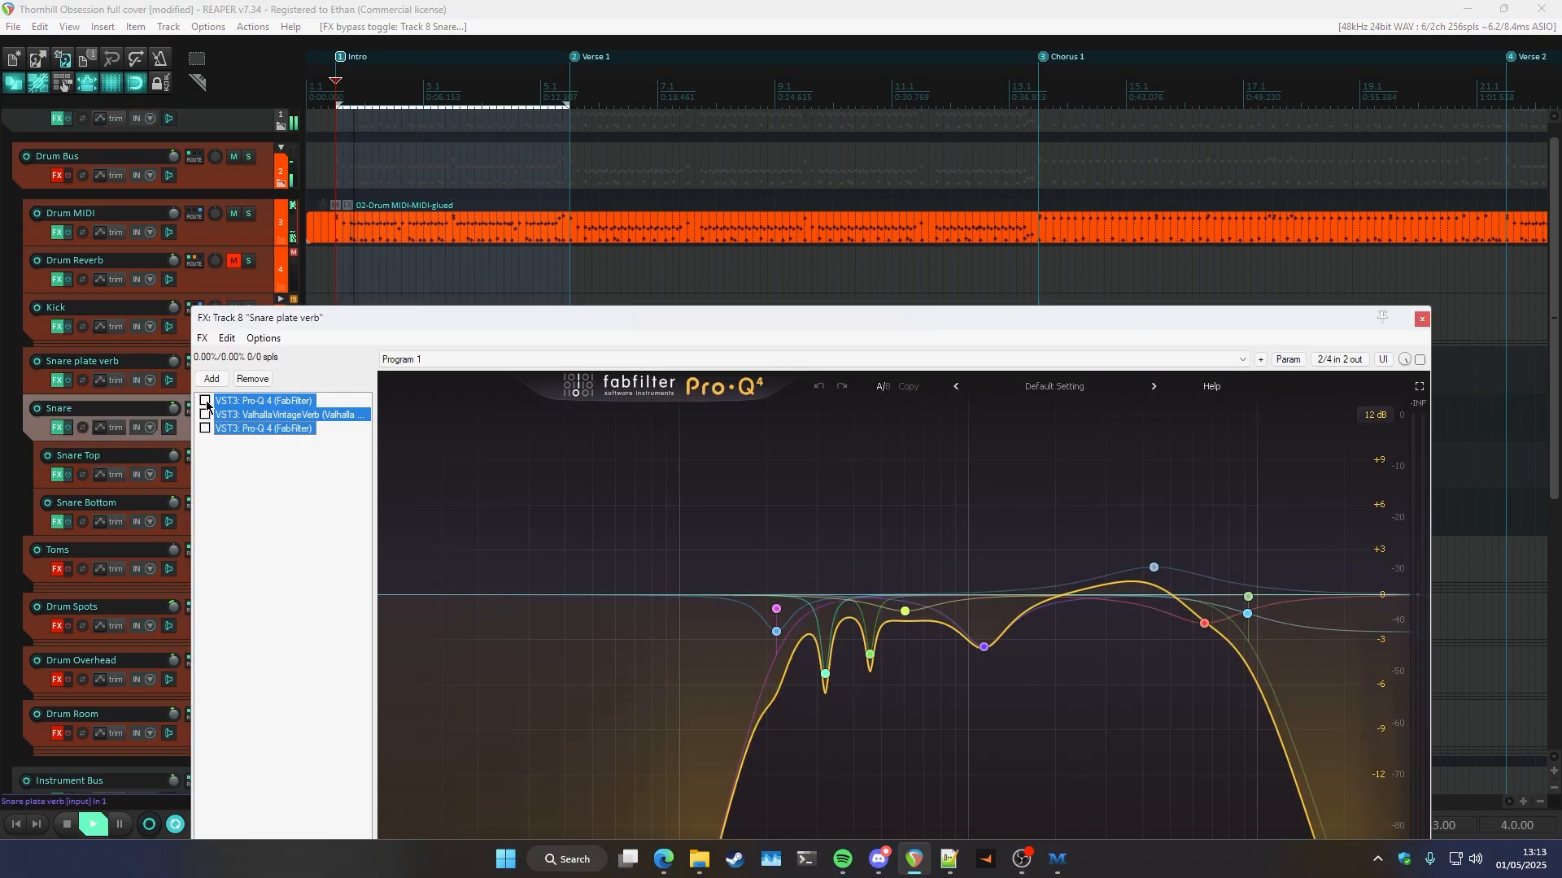
pyautogui.moveTo(690, 319); pyautogui.dragTo(670, 162)
pyautogui.press('space')
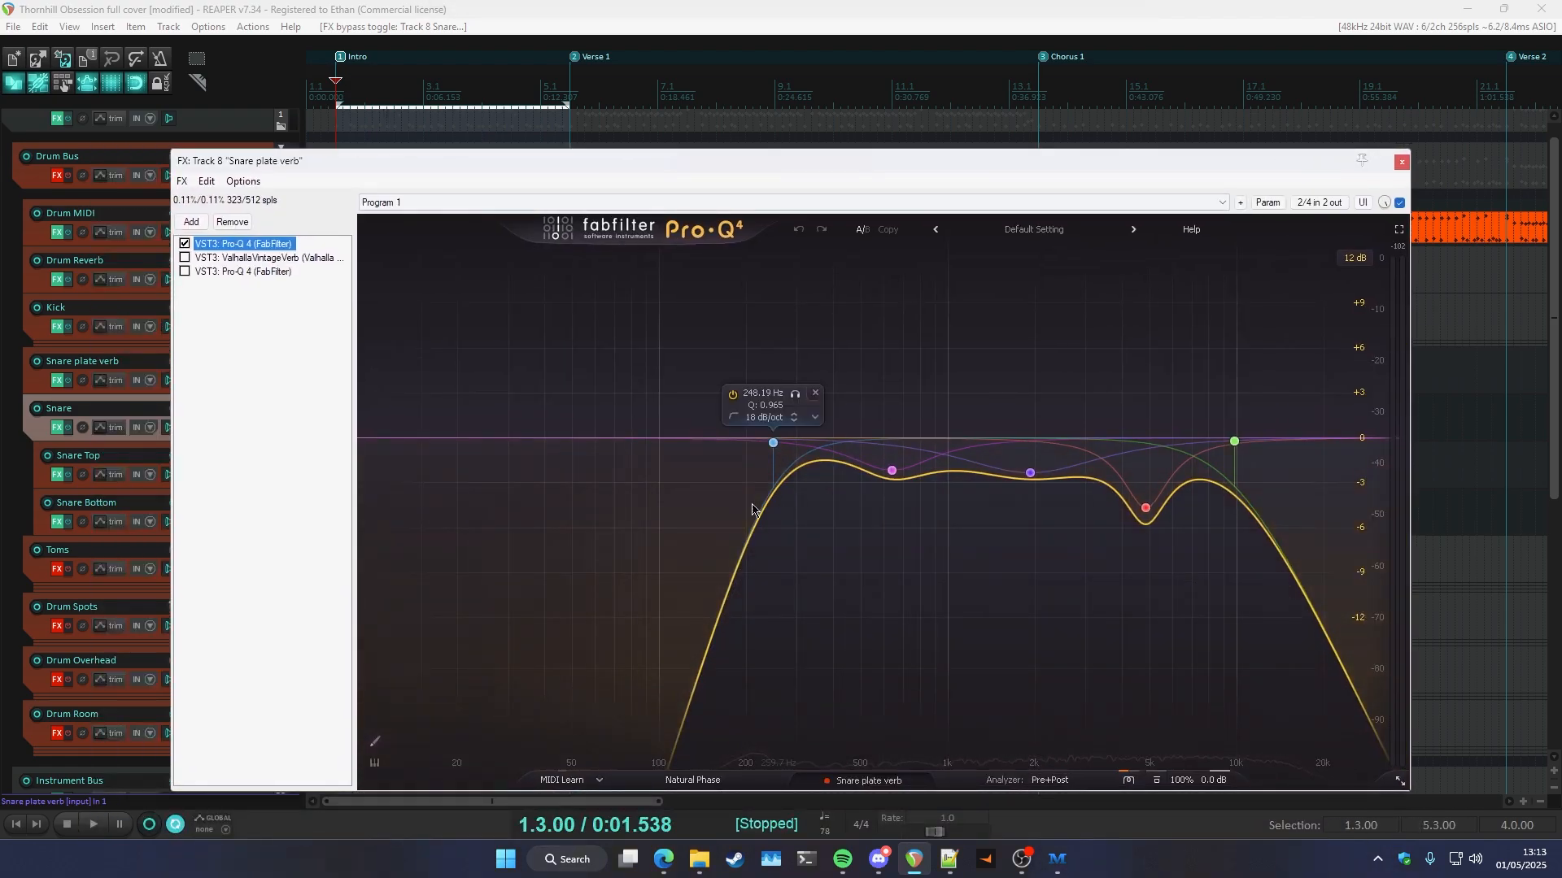
pyautogui.press('space')
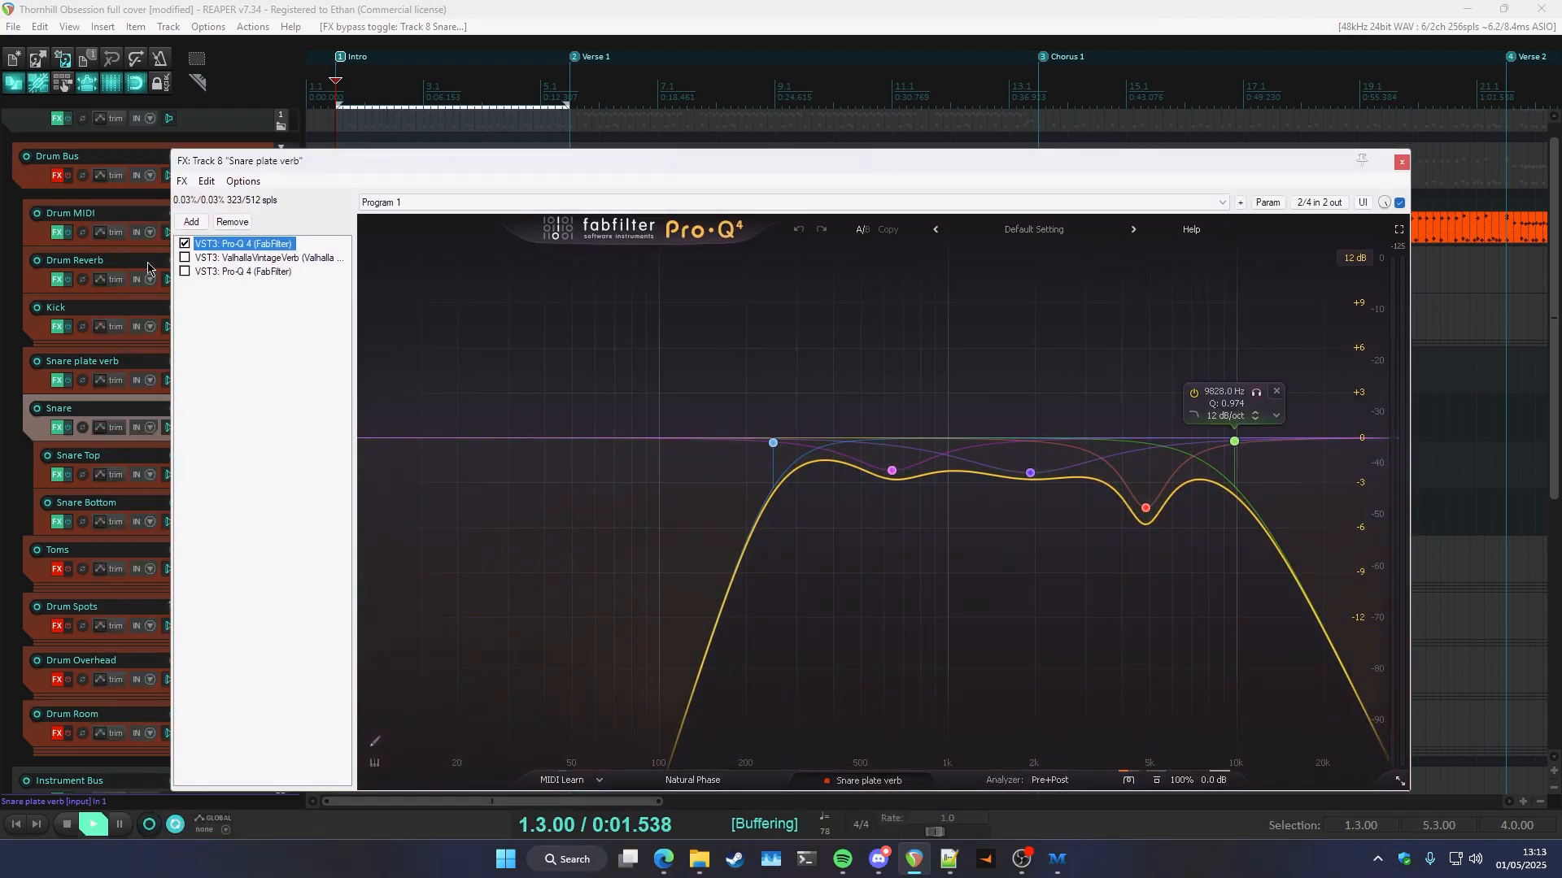
# - Enable ValhallaVintageVerb on the Snare plate verb track and set its Attack to about 50.8% during playback
pyautogui.click(185, 258)
pyautogui.click(229, 259)
pyautogui.press('space')
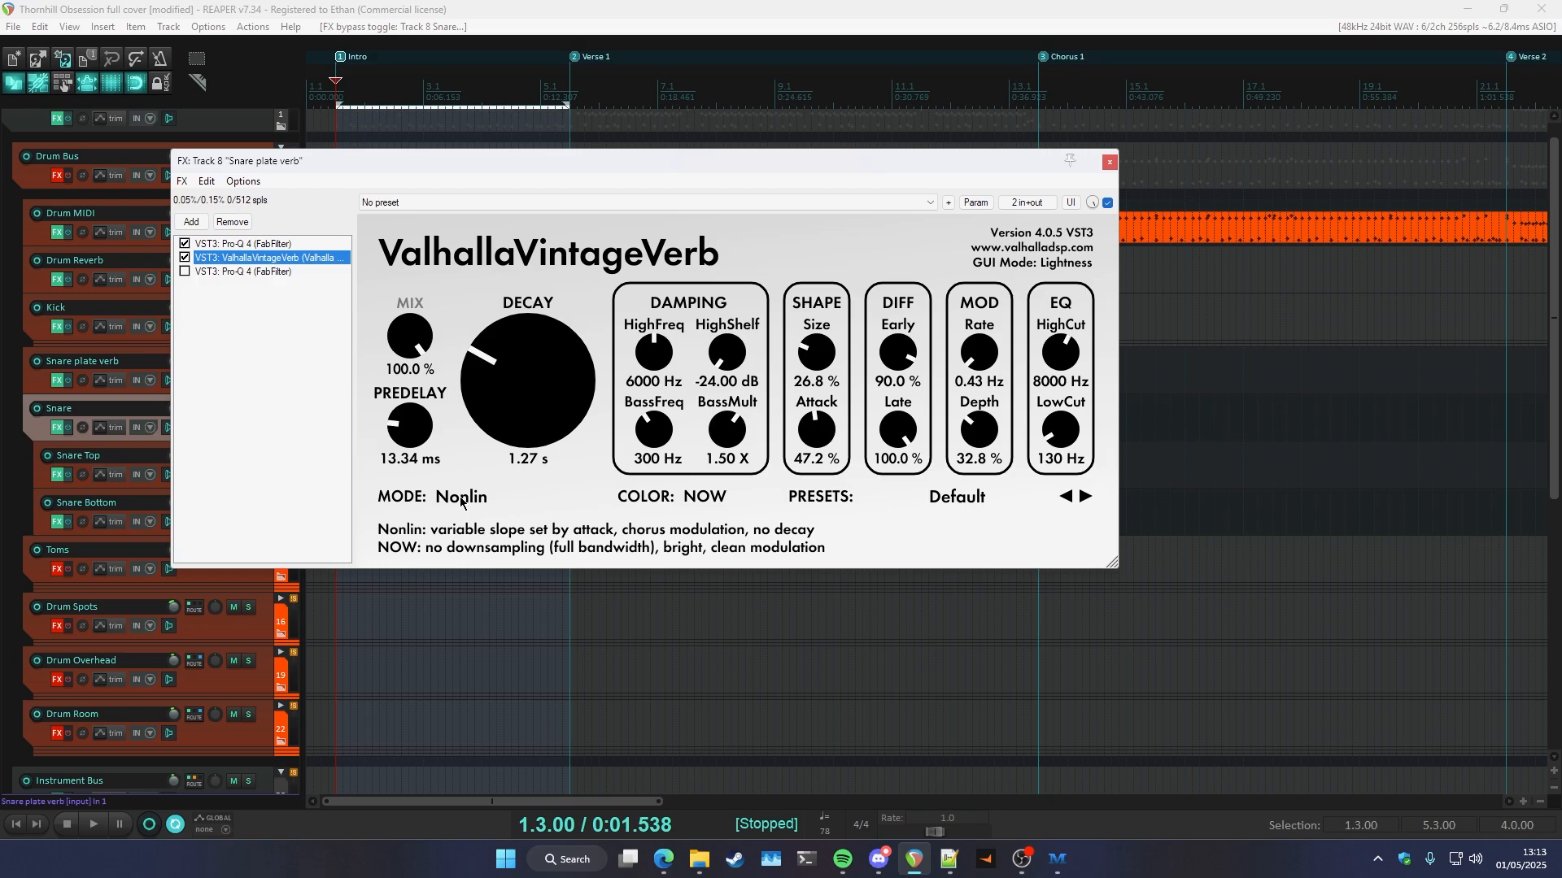
pyautogui.press('space')
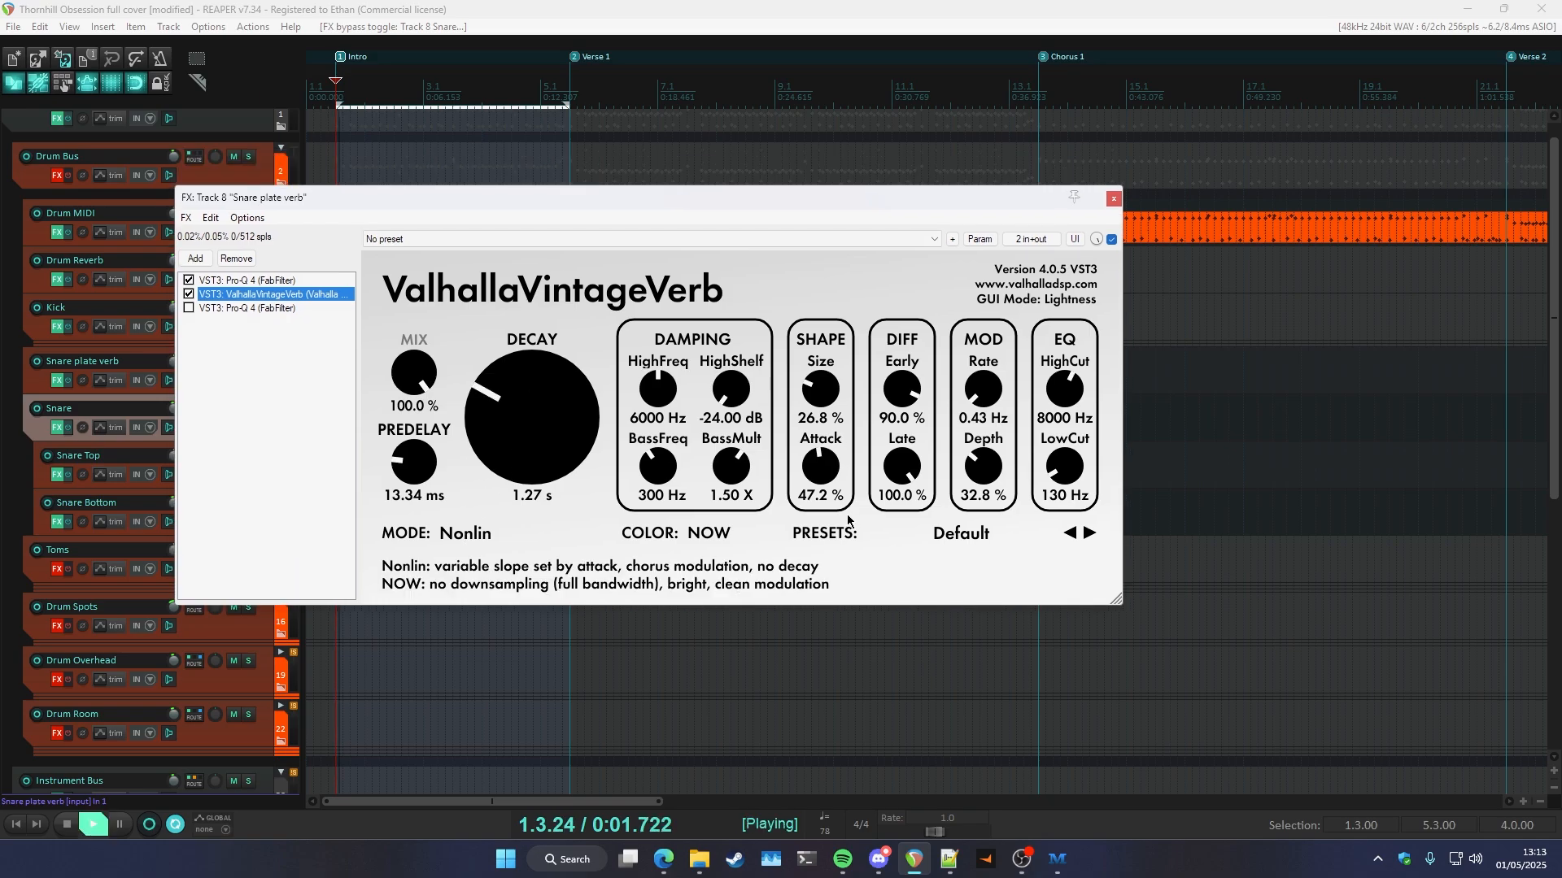
pyautogui.doubleClick(823, 472)
pyautogui.moveTo(823, 476); pyautogui.dragTo(830, 582)
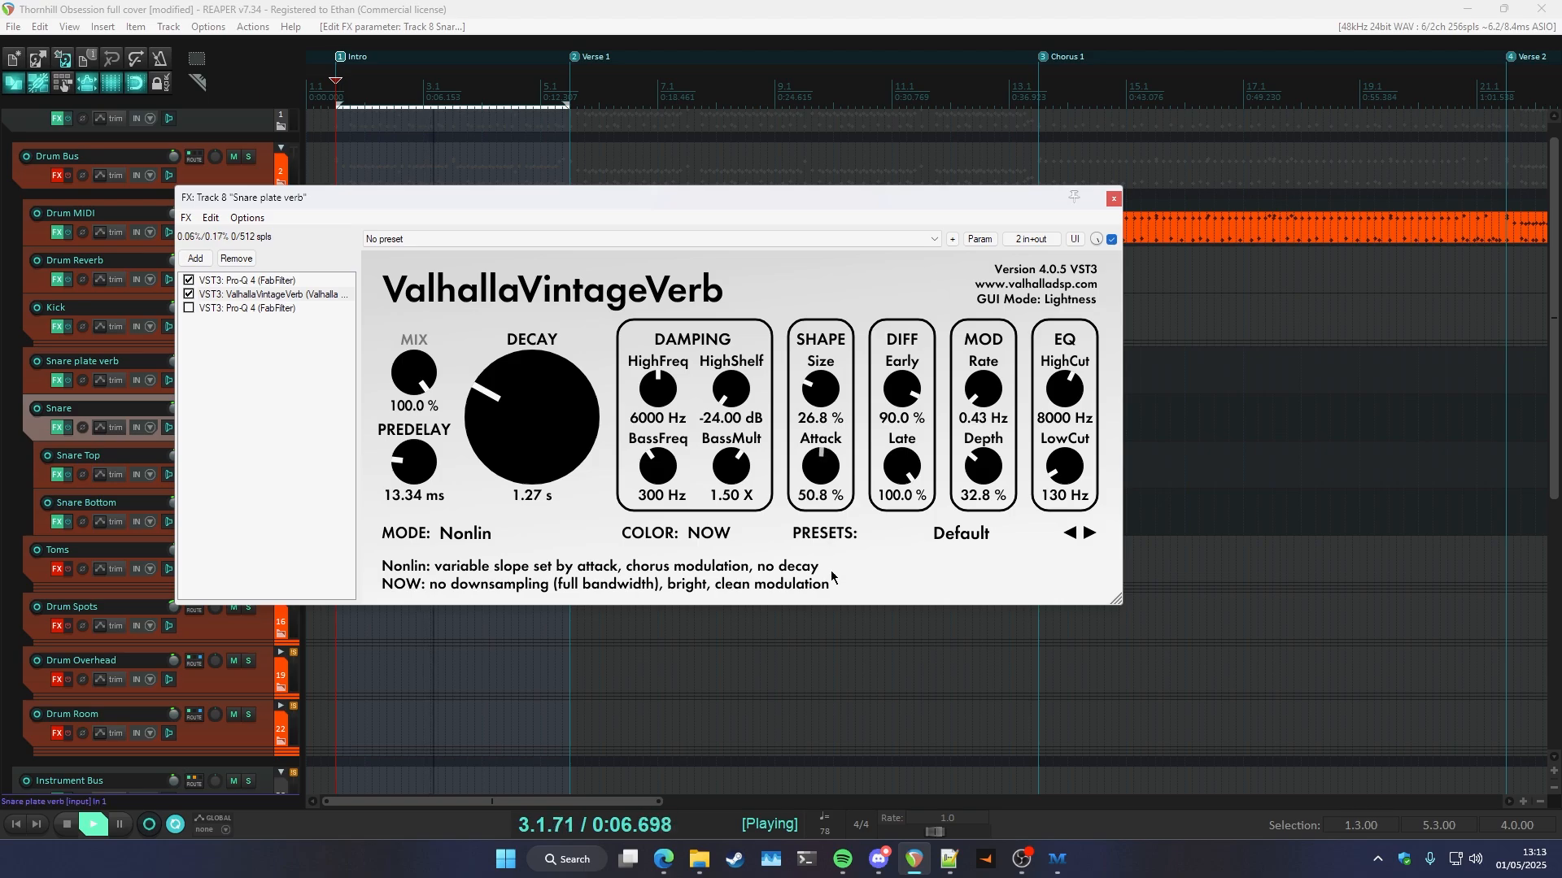
# - Enable the last Pro-Q 4 on Snare plate verb, audition the reverb soloed with the Snare folder, and clear both solos
pyautogui.moveTo(760, 195); pyautogui.dragTo(768, 230)
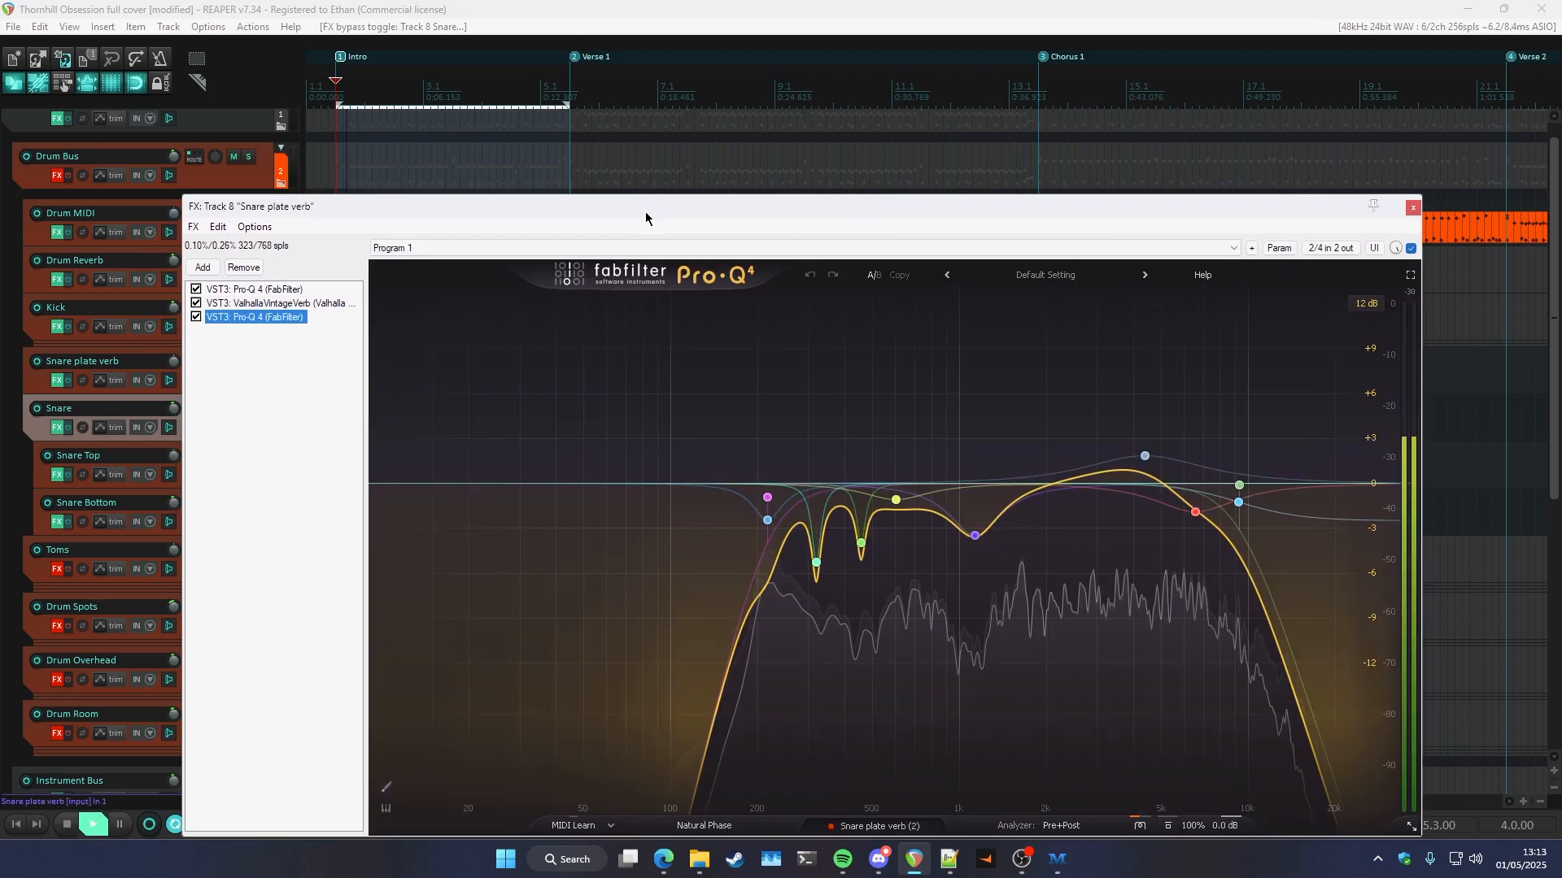
pyautogui.press('Escape')
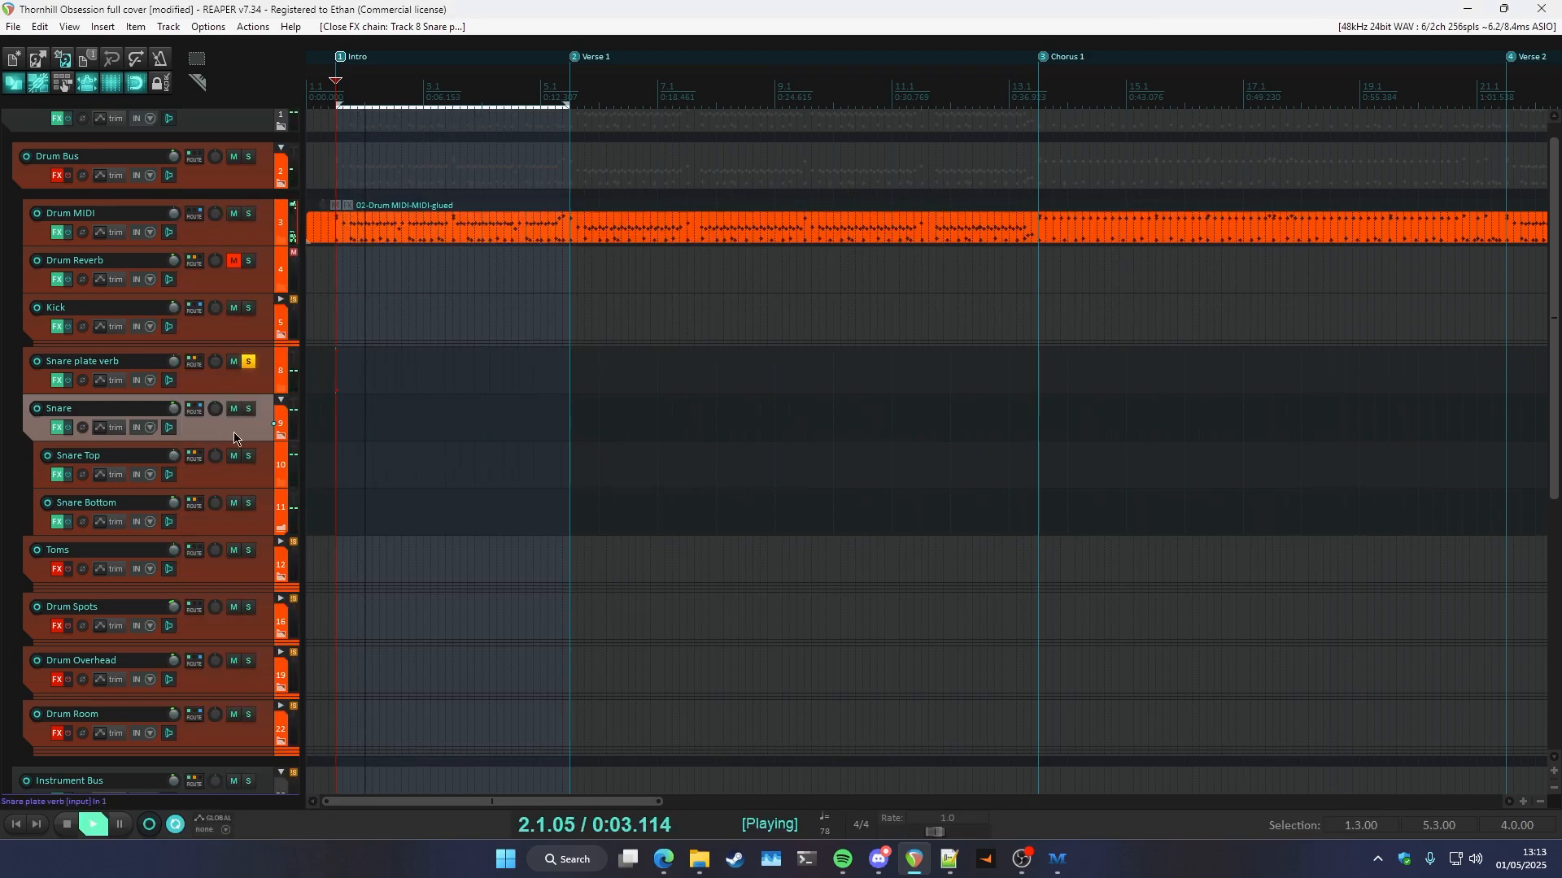
pyautogui.click(249, 409)
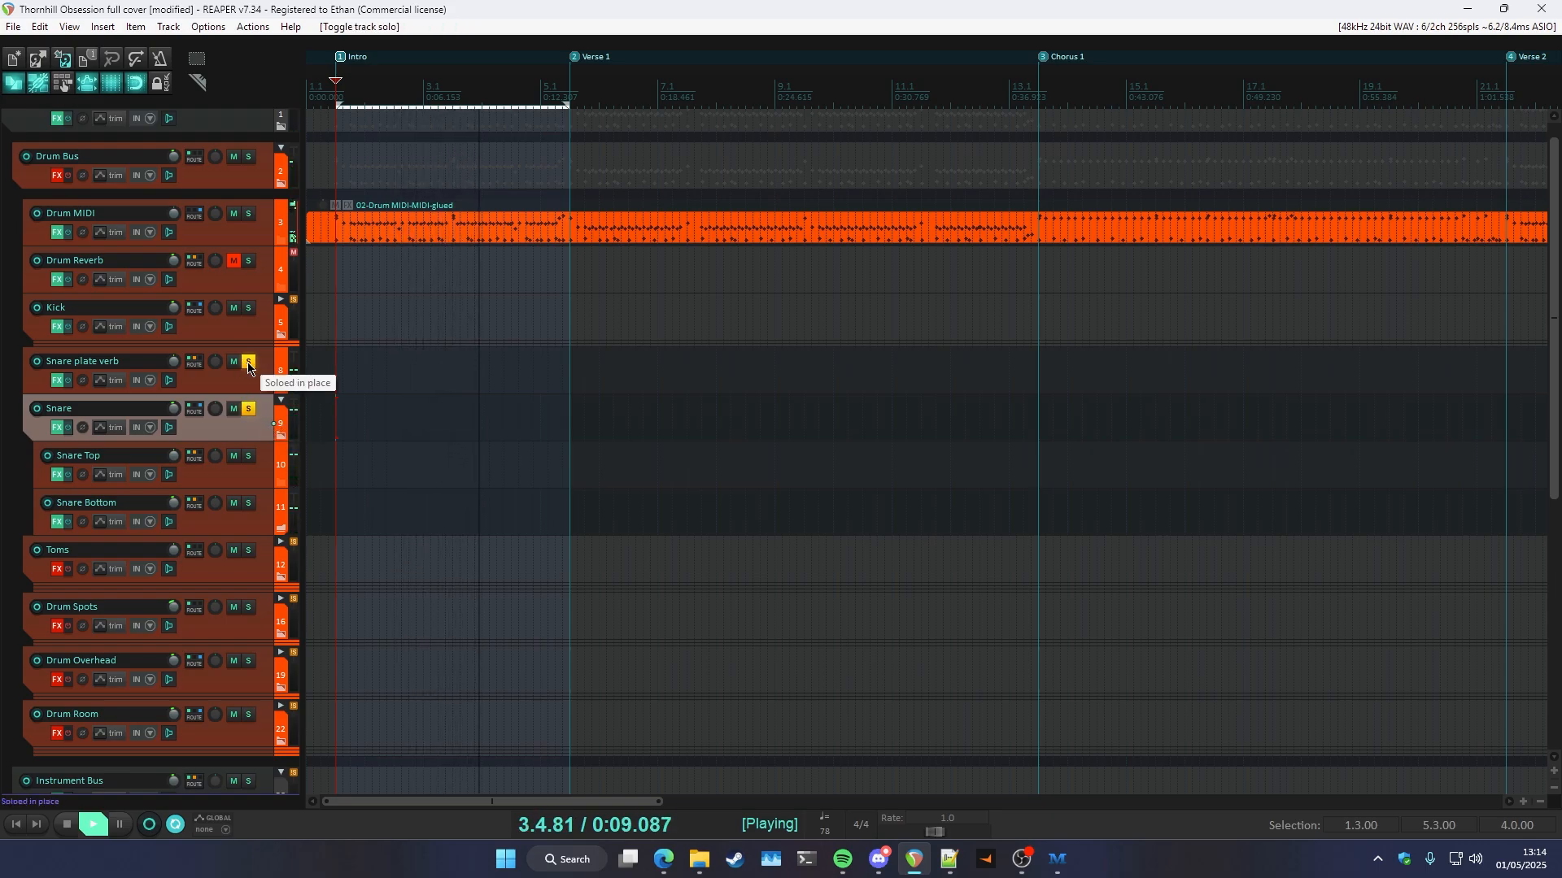
pyautogui.press('space')
pyautogui.click(249, 362)
pyautogui.click(248, 409)
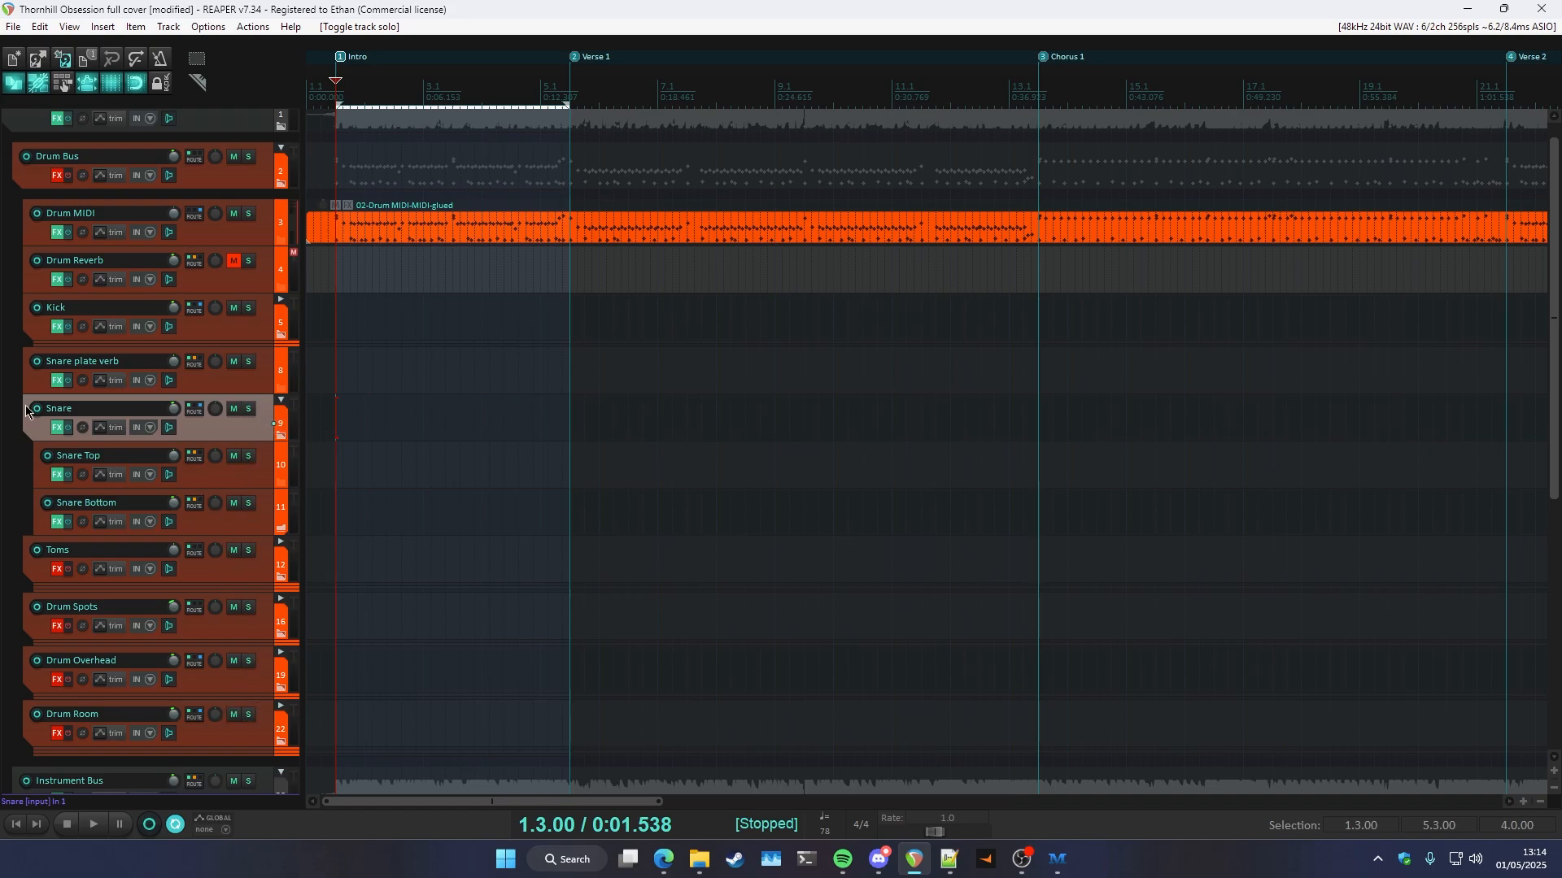
# - Expand the Kick folder to view its Kick Sum and Kick Sub tracks and collapse it again
pyautogui.click(75, 370)
pyautogui.scroll(-1, 225, 528)
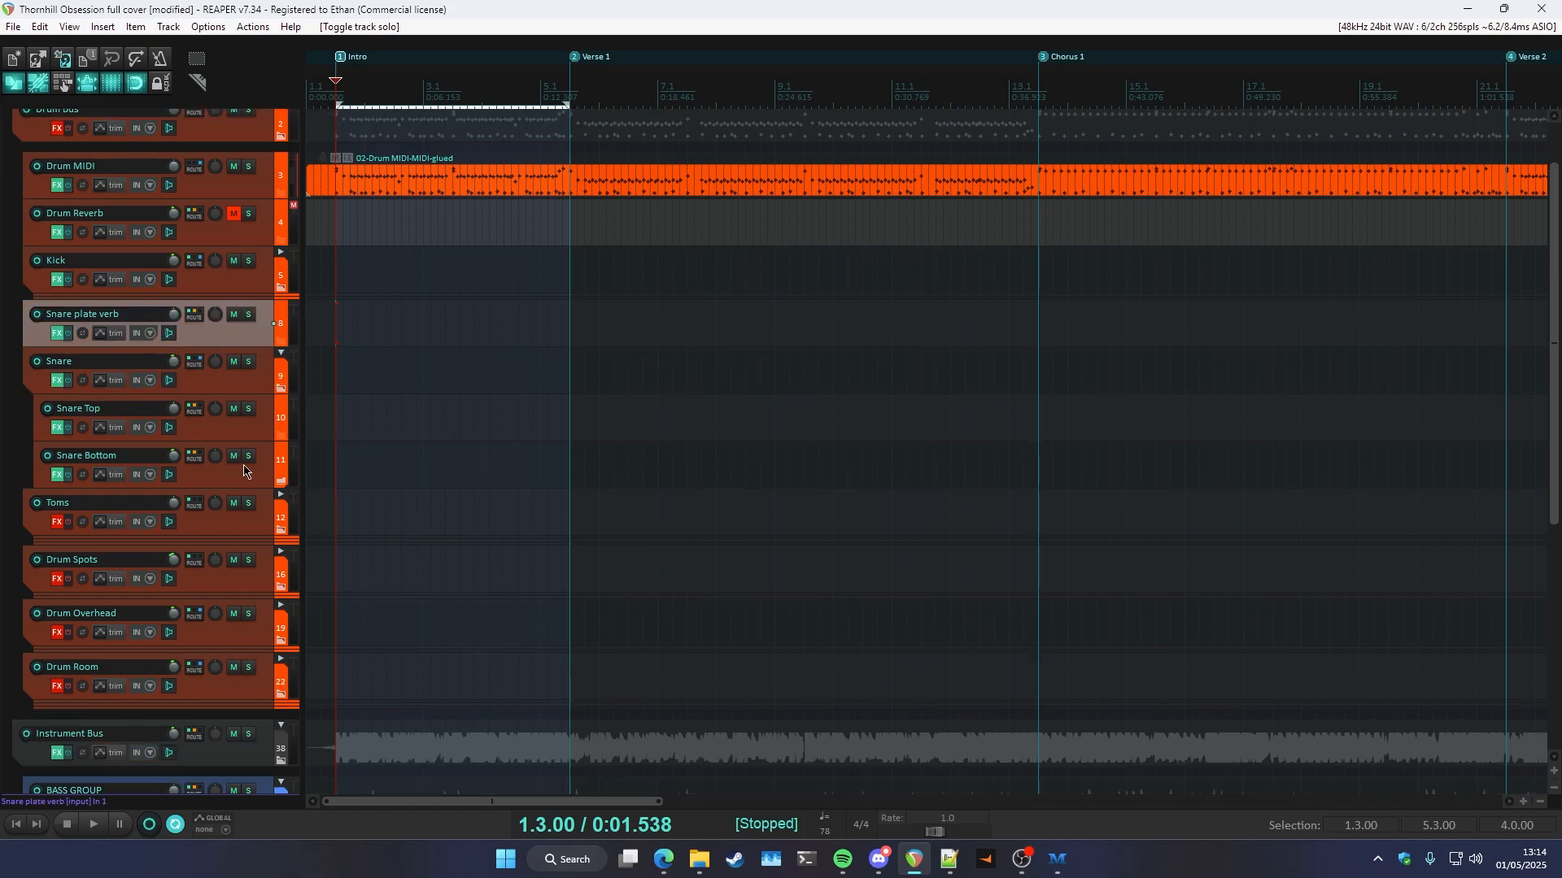
pyautogui.click(261, 283)
pyautogui.click(279, 253)
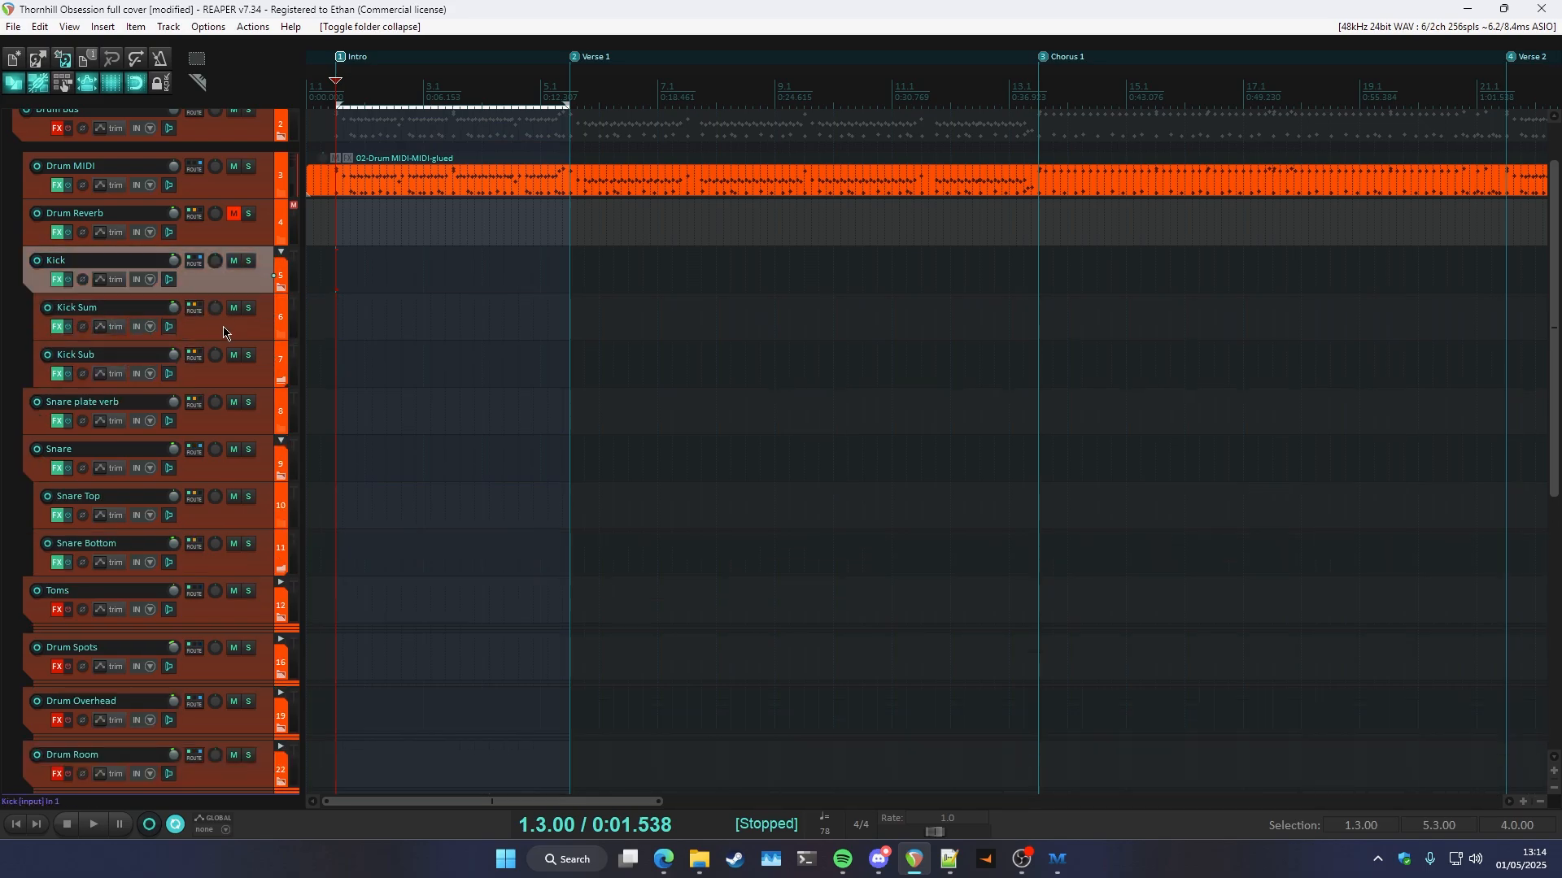
pyautogui.click(281, 253)
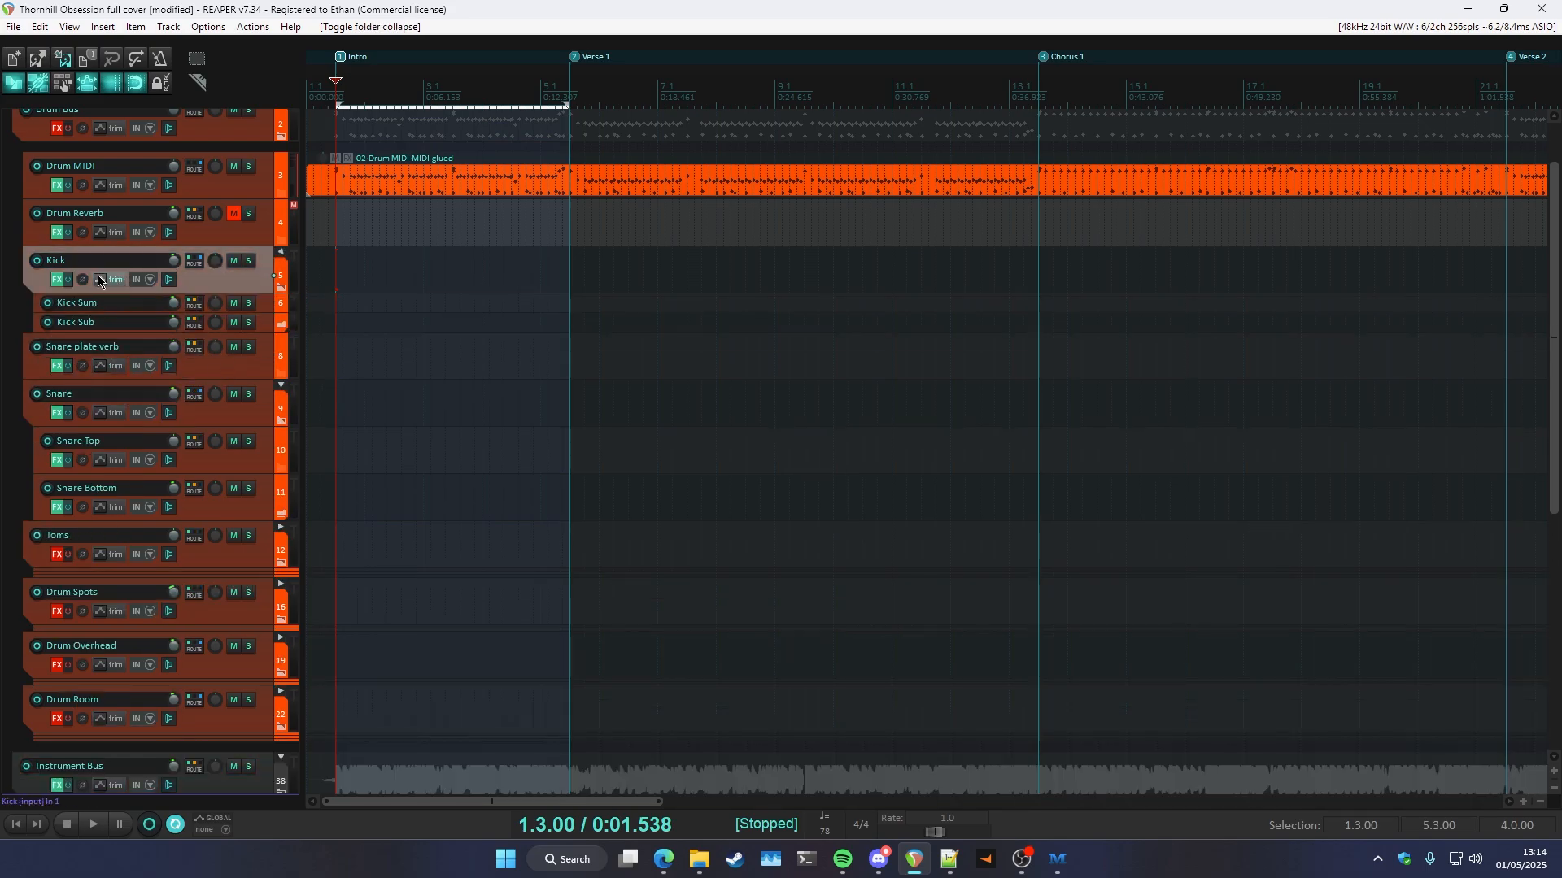
pyautogui.click(280, 252)
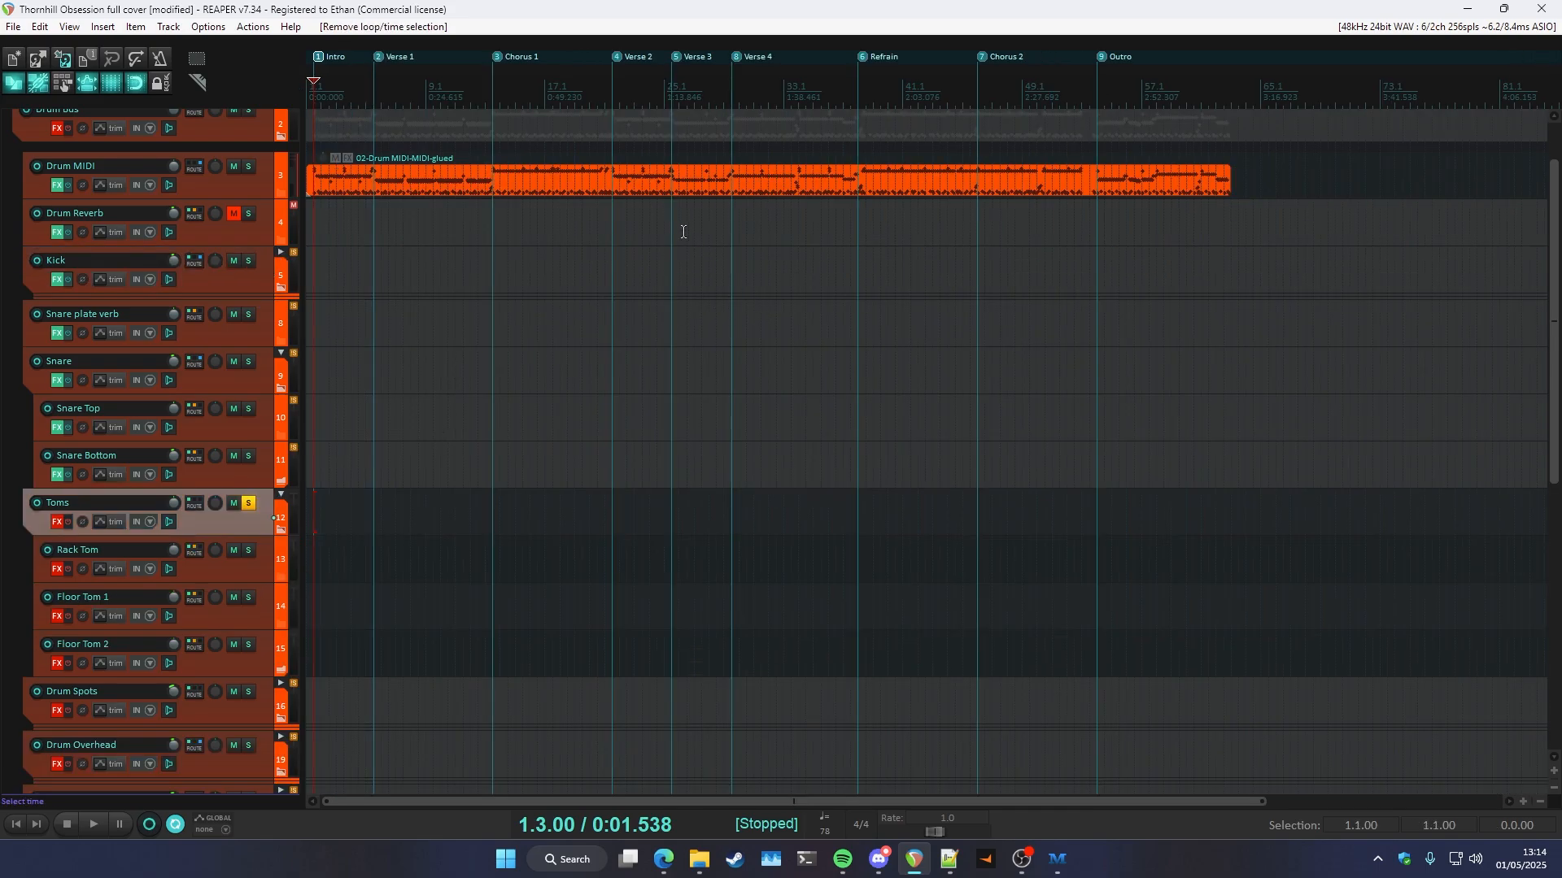
# - Set the time selection from 13.2.00 to 13.4.00 around the start of Chorus 1 and play the soloed Toms folder
pyautogui.scroll(10, 474, 224)
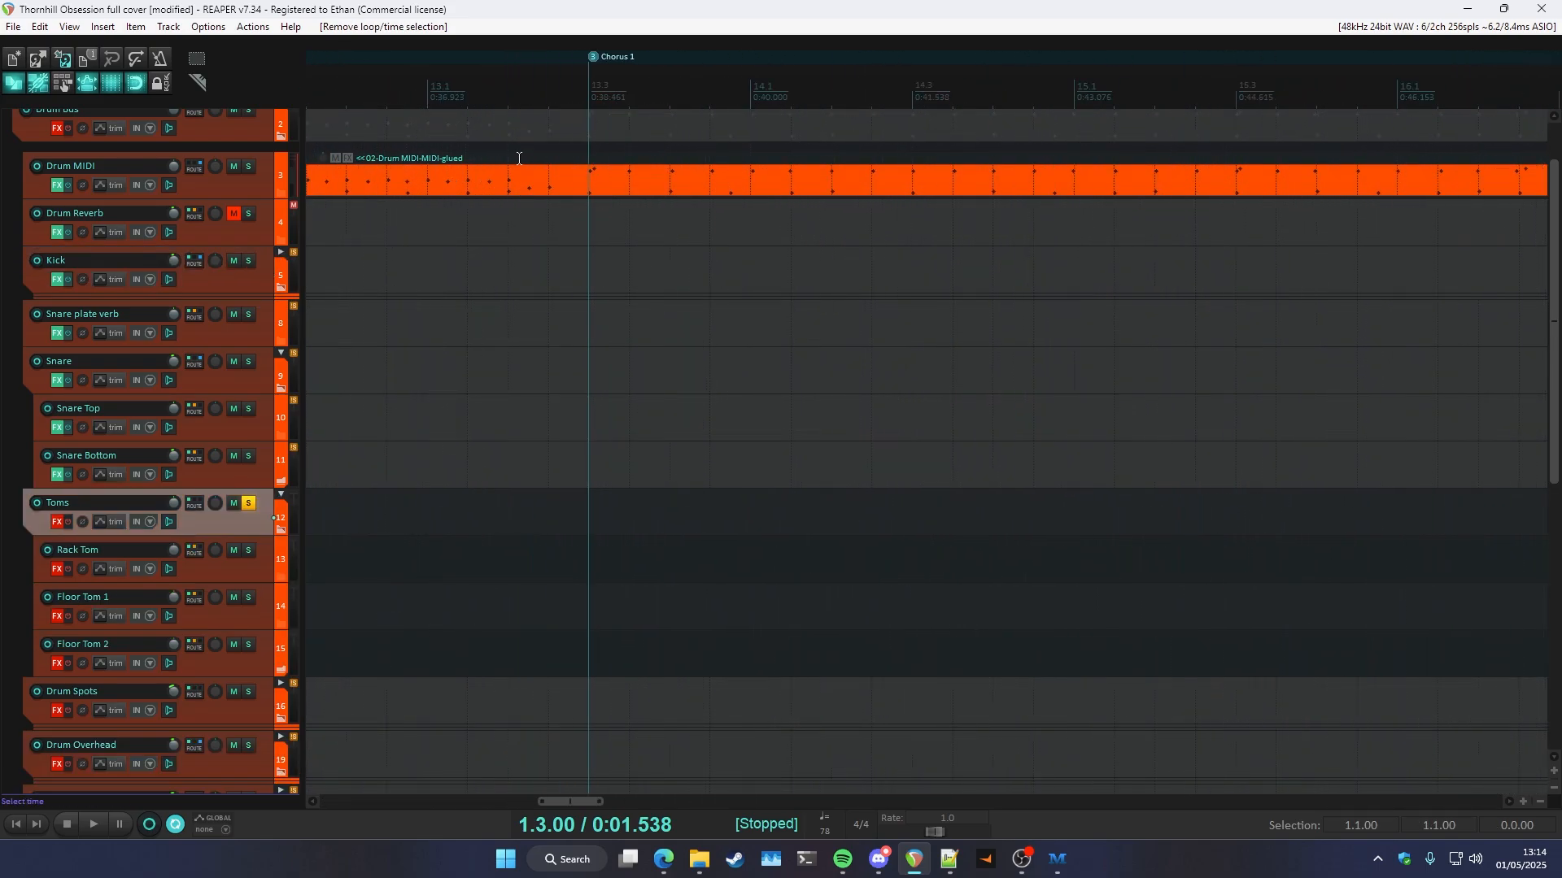
pyautogui.moveTo(511, 103); pyautogui.dragTo(669, 103)
pyautogui.press('space')
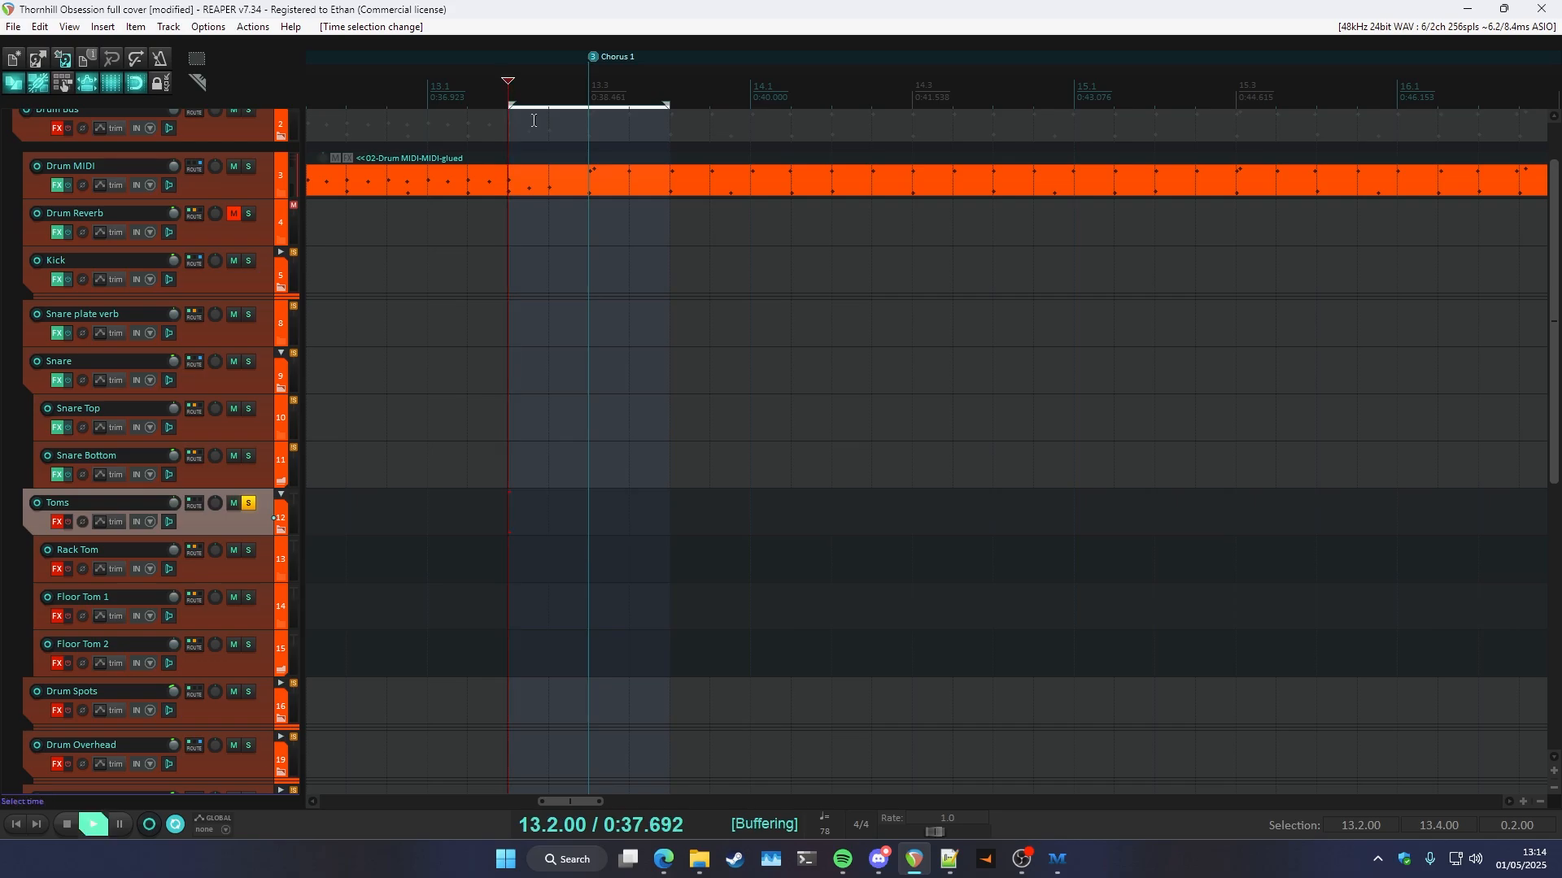
pyautogui.press('space')
# - Enable the effects on Rack Tom, Floor Tom 1 and Floor Tom 2, and set the time selection from 50.1.00 to 50.4.50
pyautogui.click(67, 569)
pyautogui.scroll(-1, 65, 588)
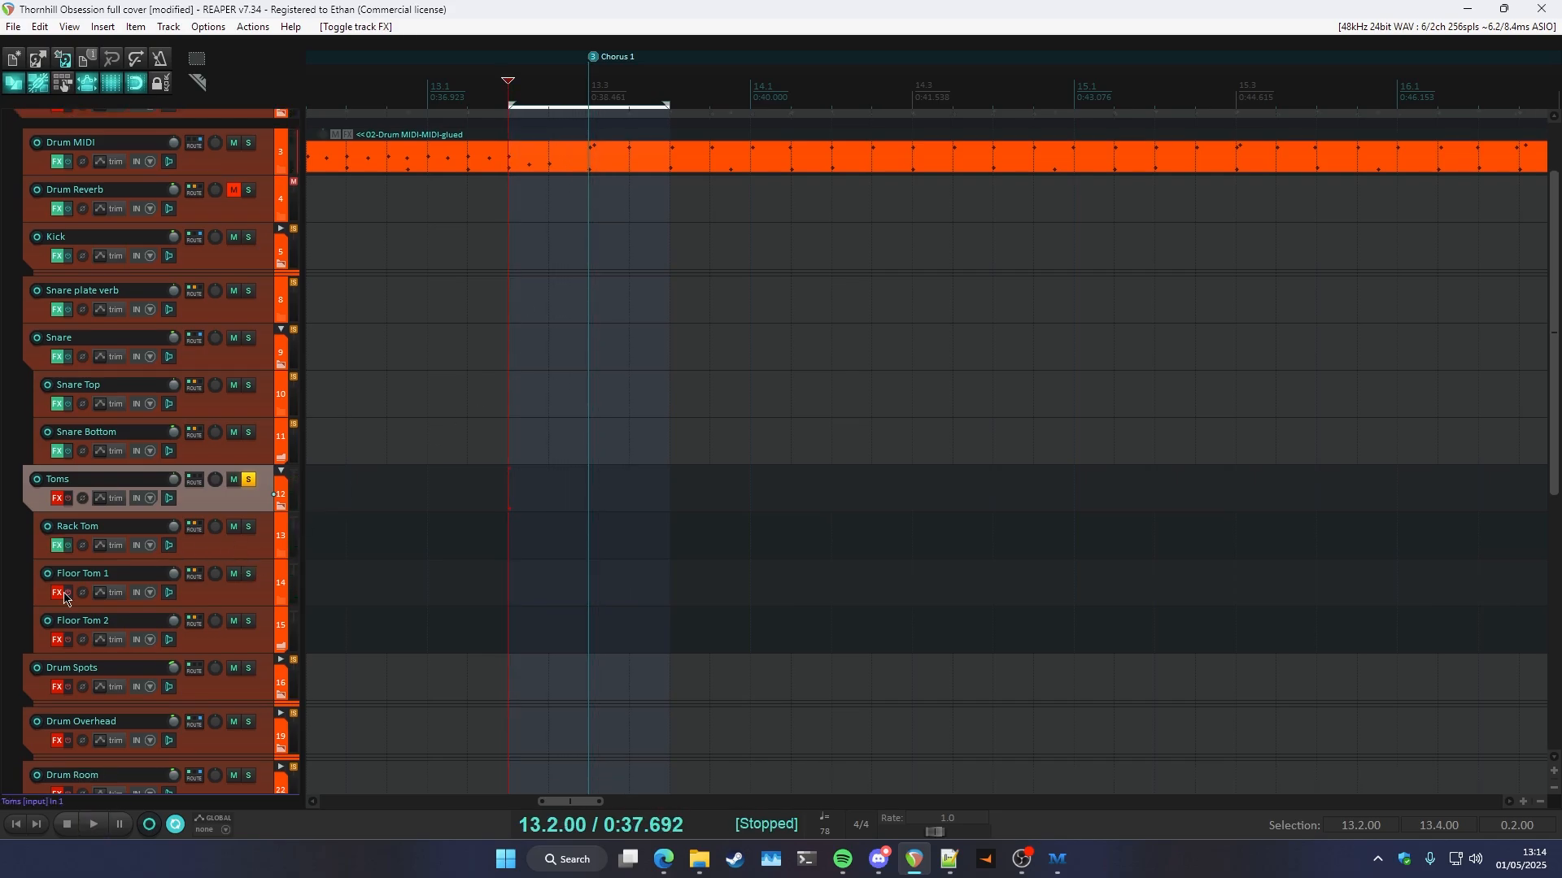
pyautogui.click(271, 549)
pyautogui.scroll(-10, 767, 244)
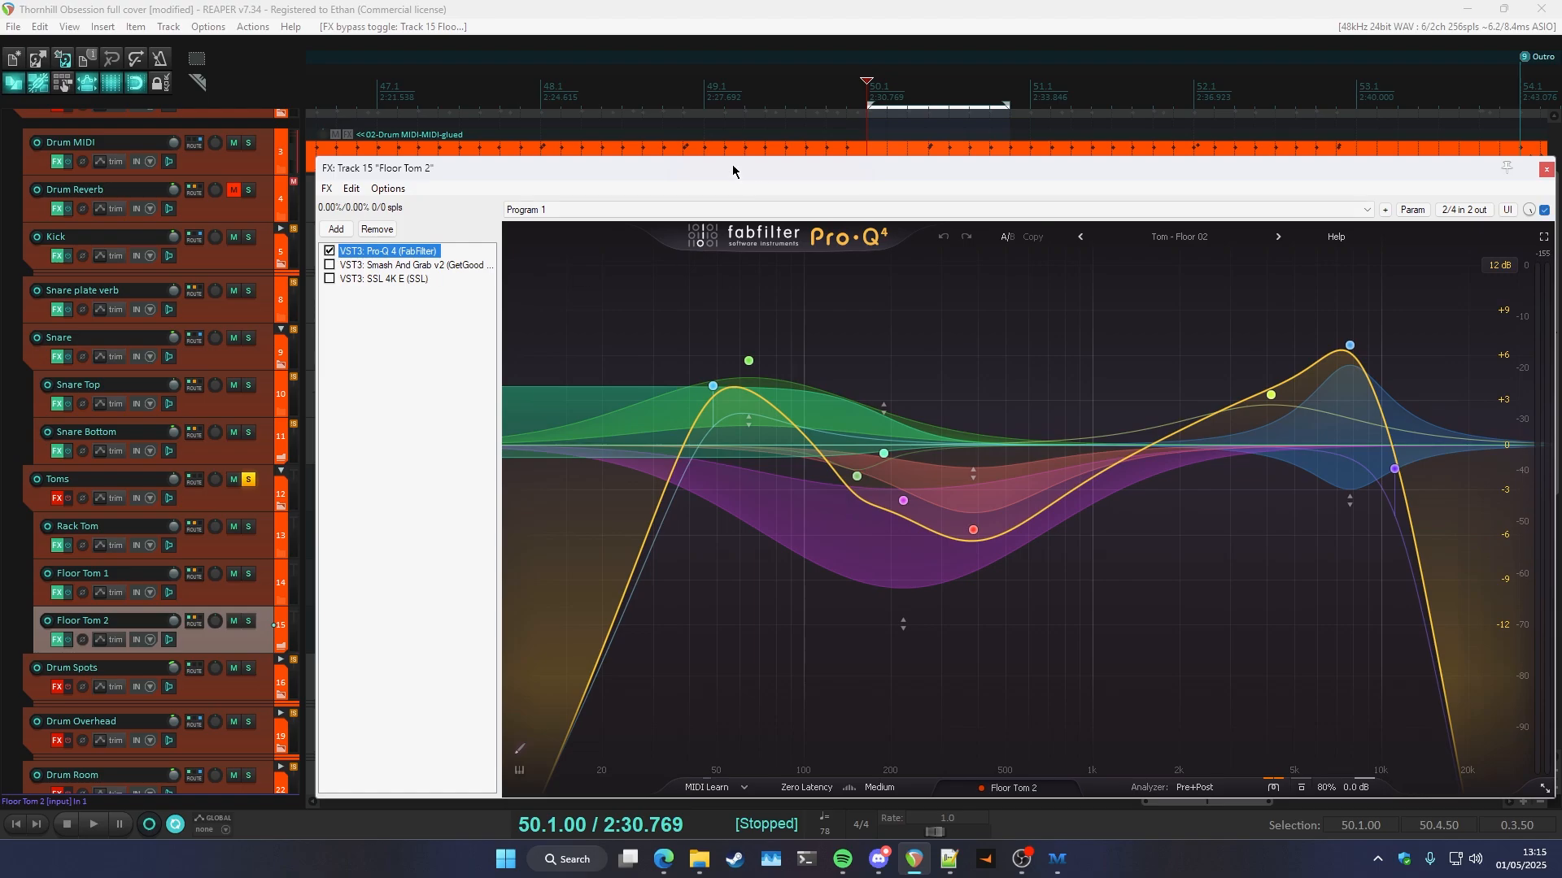
# - Switch on the Pro-Q 4 at the start of Floor Tom 2's chain and examine its dynamic EQ curve
pyautogui.moveTo(732, 169); pyautogui.dragTo(514, 171)
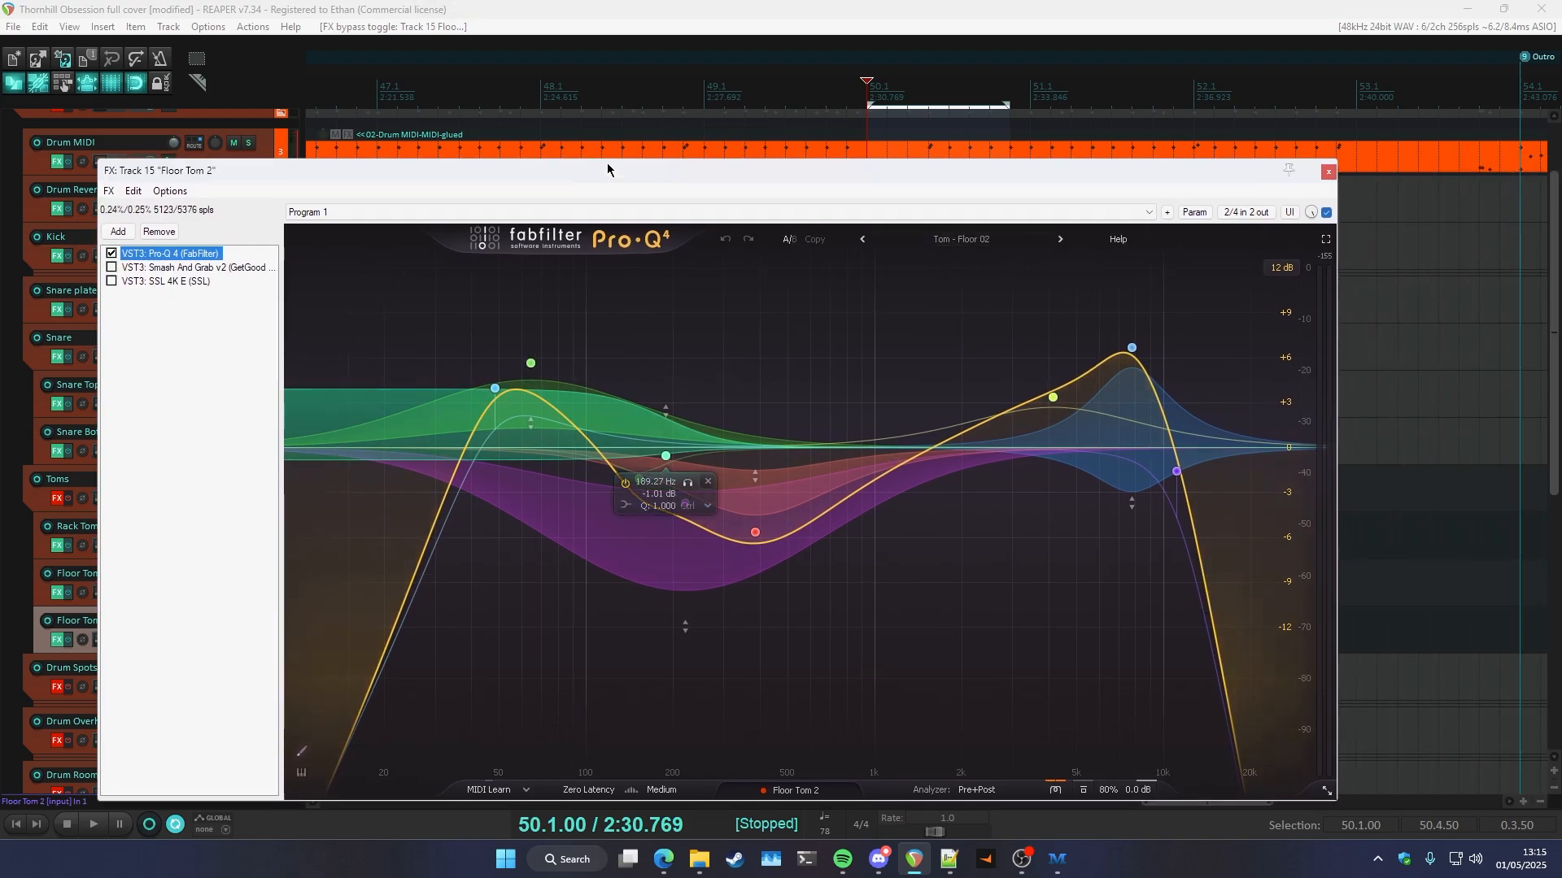
pyautogui.moveTo(608, 169); pyautogui.dragTo(679, 170)
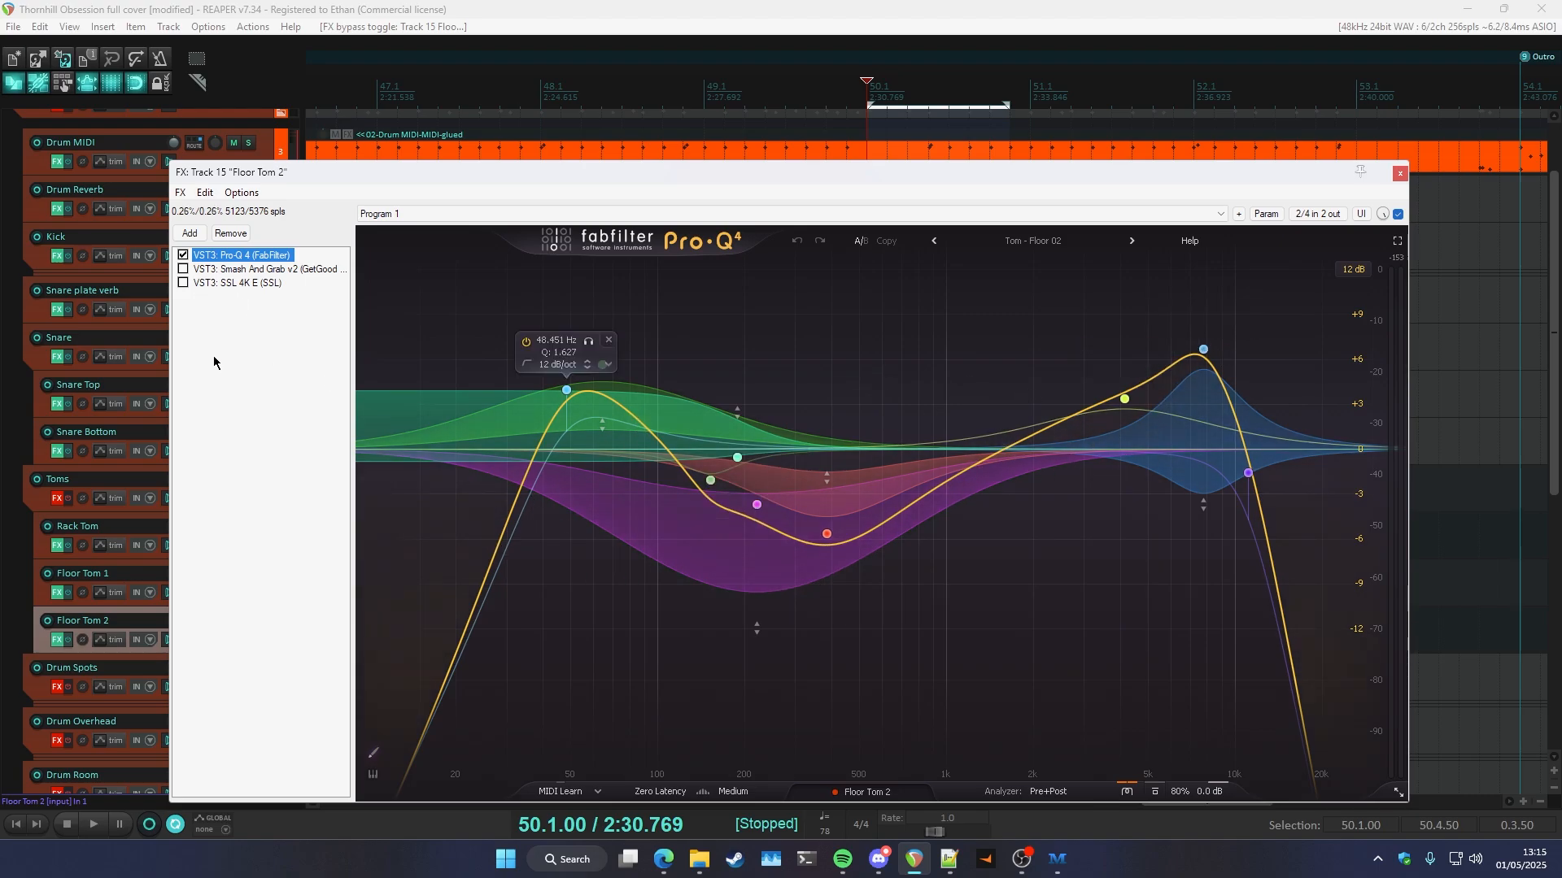
# - Add another Pro-Q 4 to Floor Tom 2 and create a wide bell boost of 5.32 dB at about 66 Hz with Q 0.618
pyautogui.click(322, 431)
pyautogui.doubleClick(321, 431)
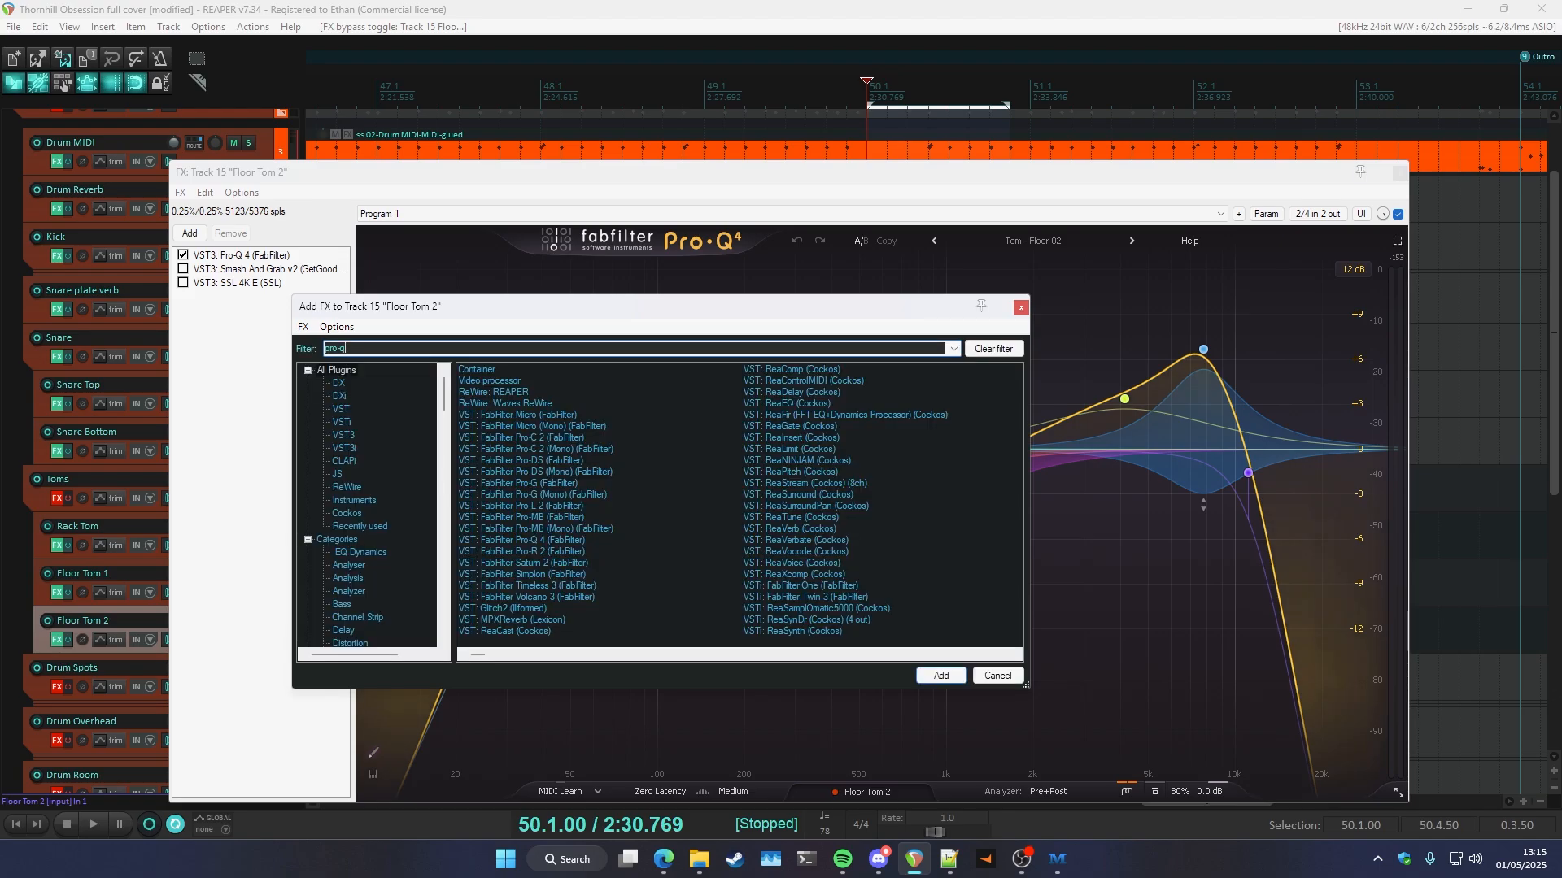
pyautogui.write('pro q')
pyautogui.doubleClick(527, 389)
pyautogui.doubleClick(606, 370)
pyautogui.scroll(-5, 606, 370)
pyautogui.scroll(5, 606, 371)
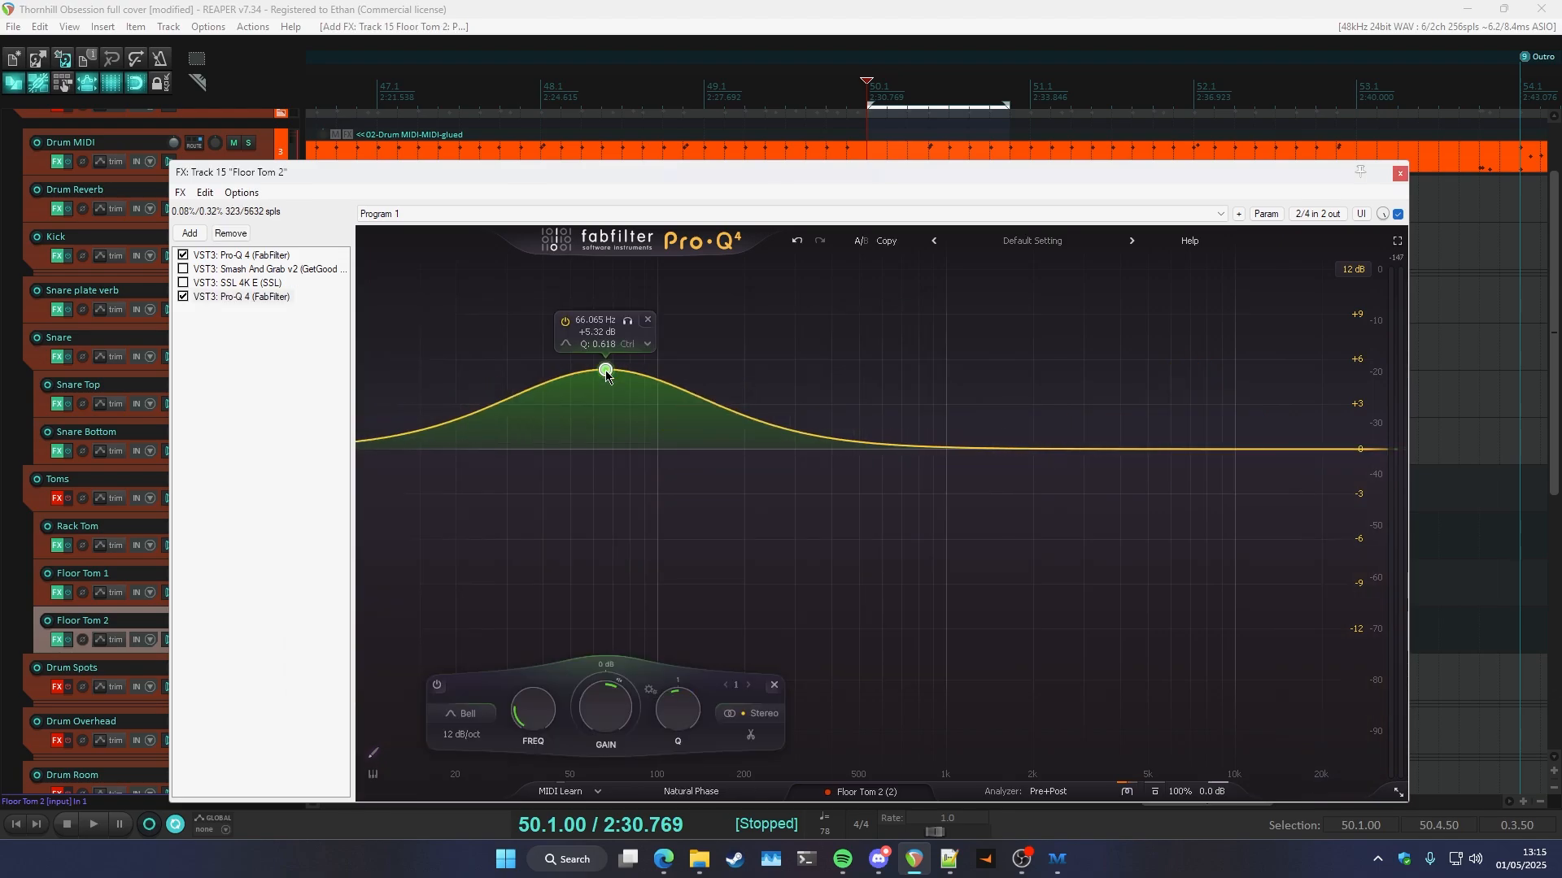
# - Extend the added Pro-Q 4 curve with a low-mid cut, an upper-mid boost, +1.74 dB at 8801.6 Hz and -2.39 dB at 144.19 Hz
pyautogui.moveTo(906, 447); pyautogui.dragTo(818, 551)
pyautogui.scroll(-5, 836, 506)
pyautogui.scroll(2, 829, 552)
pyautogui.moveTo(1126, 449); pyautogui.dragTo(1127, 368)
pyautogui.moveTo(1214, 427)
pyautogui.mouseDown()
pyautogui.moveTo(1226, 415)
pyautogui.moveTo(1218, 426)
pyautogui.mouseUp()
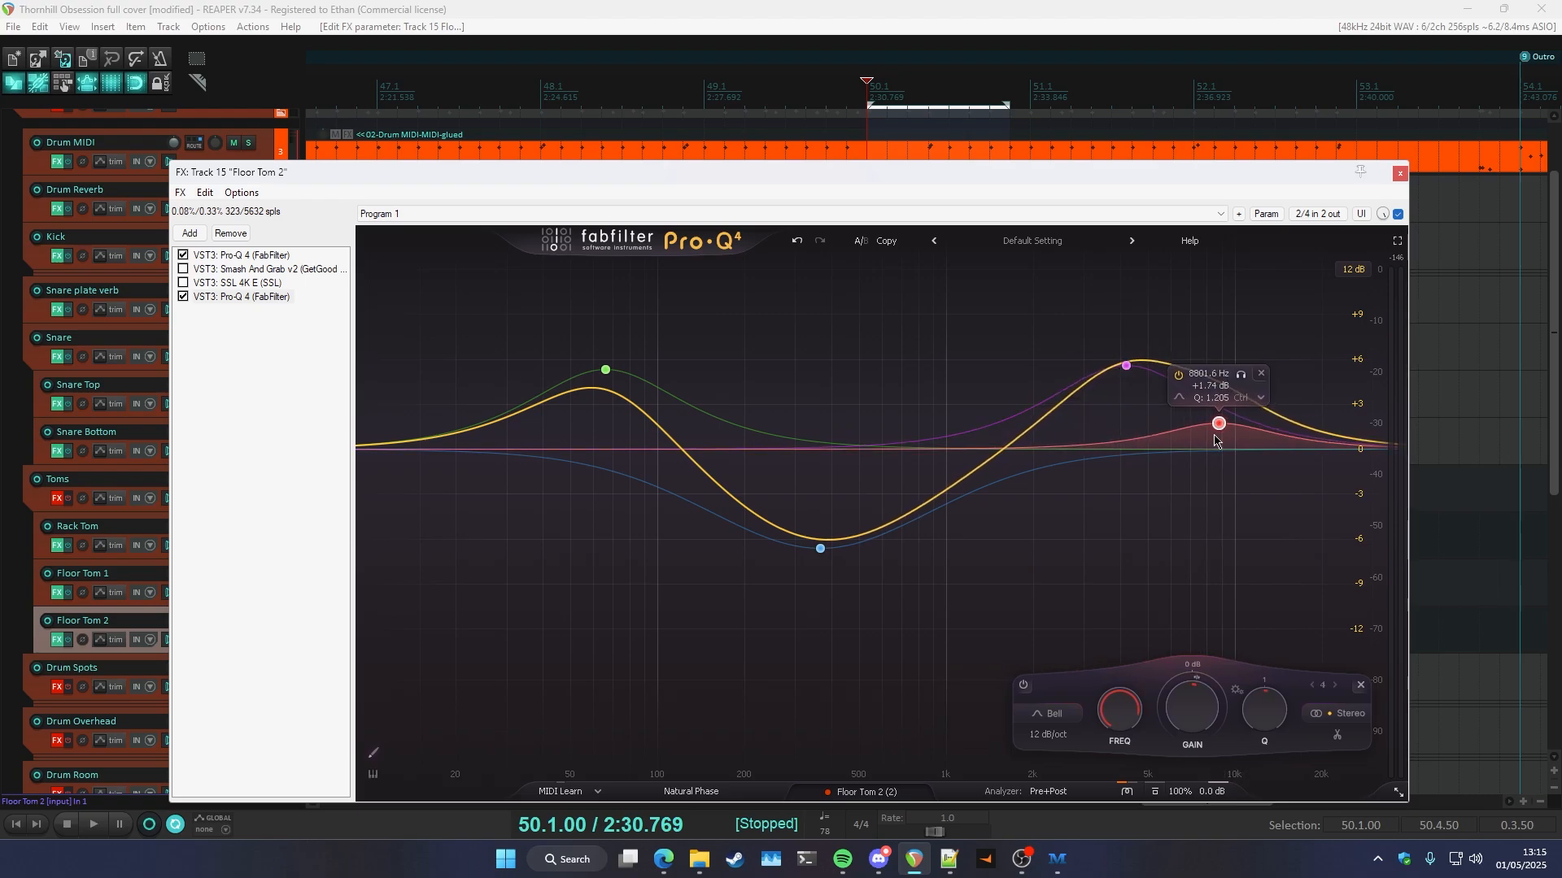
pyautogui.moveTo(732, 476)
pyautogui.mouseDown()
pyautogui.moveTo(693, 497)
pyautogui.moveTo(704, 488)
pyautogui.mouseUp()
pyautogui.scroll(-5, 694, 492)
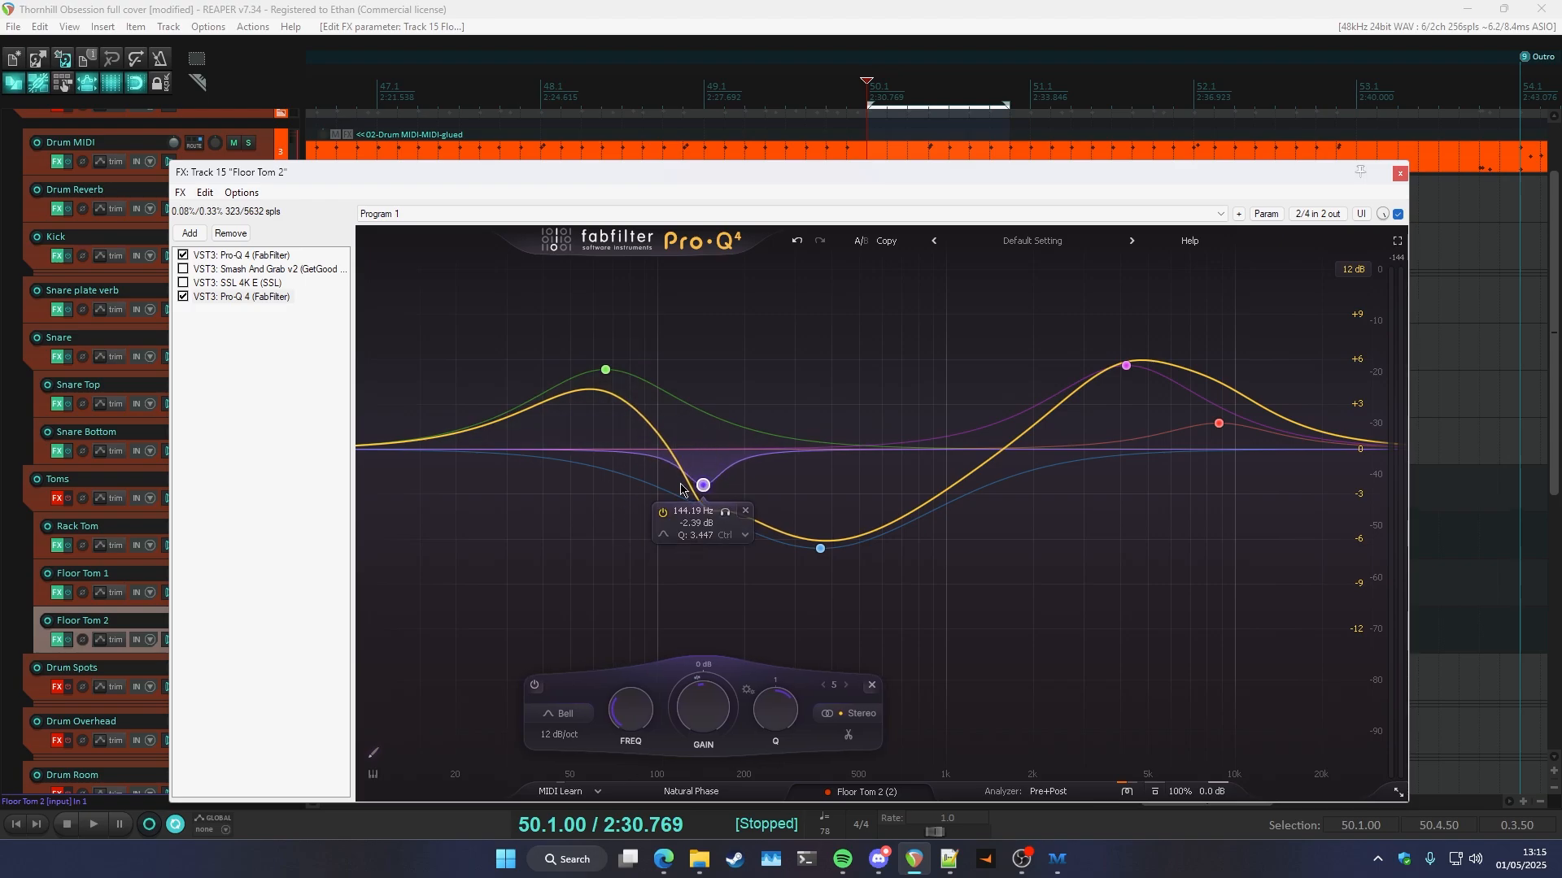
# - Remove the added Pro-Q 4 from Floor Tom 2's chain and show the remaining Pro-Q 4 again
pyautogui.click(232, 298)
pyautogui.press('Delete')
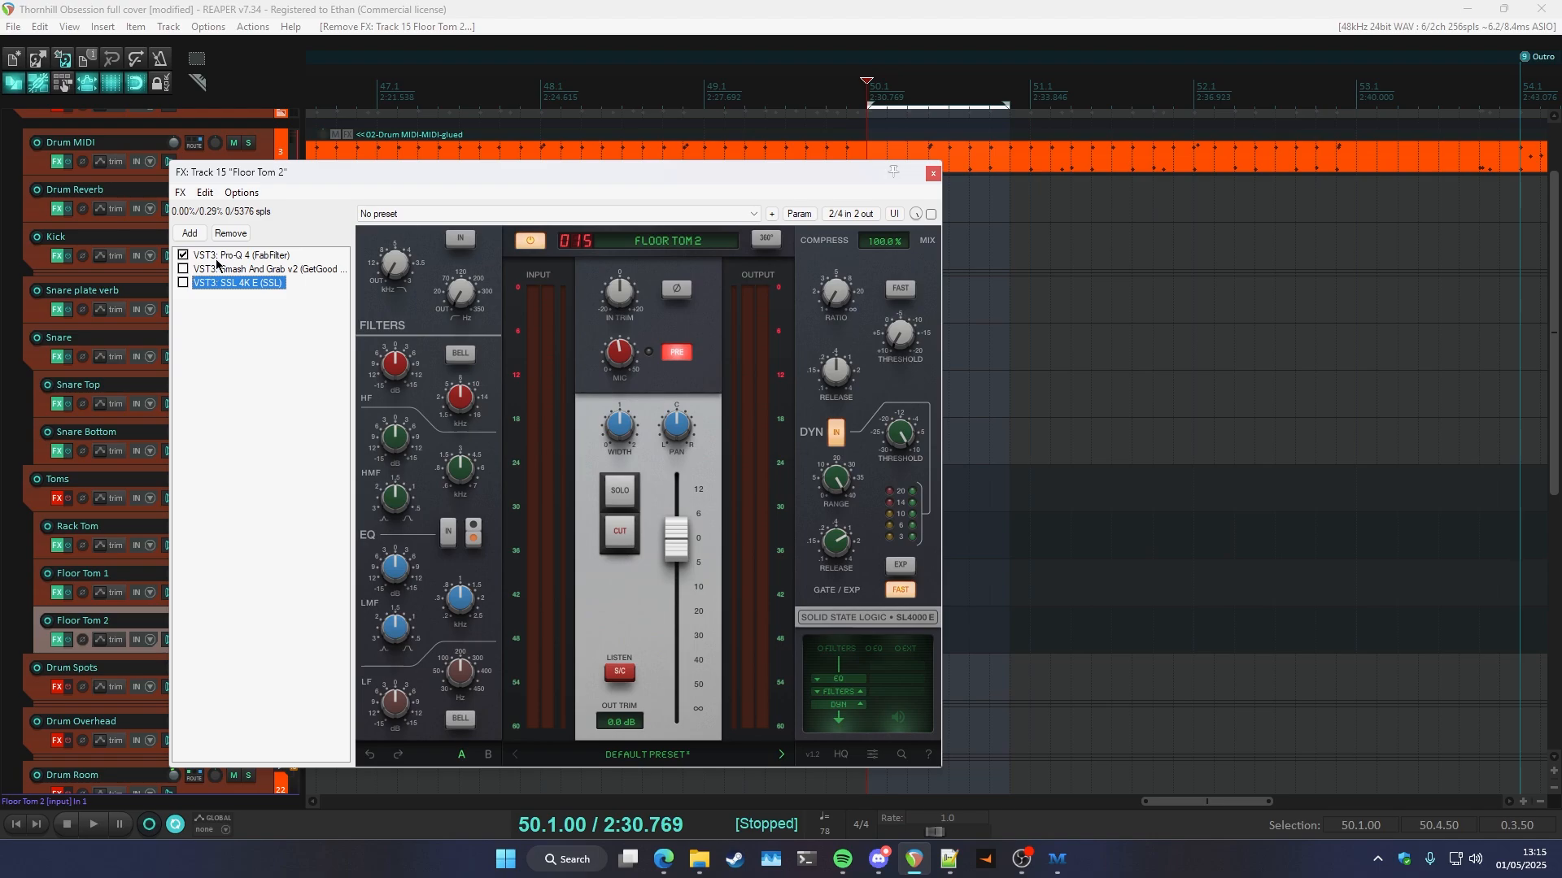
pyautogui.click(216, 256)
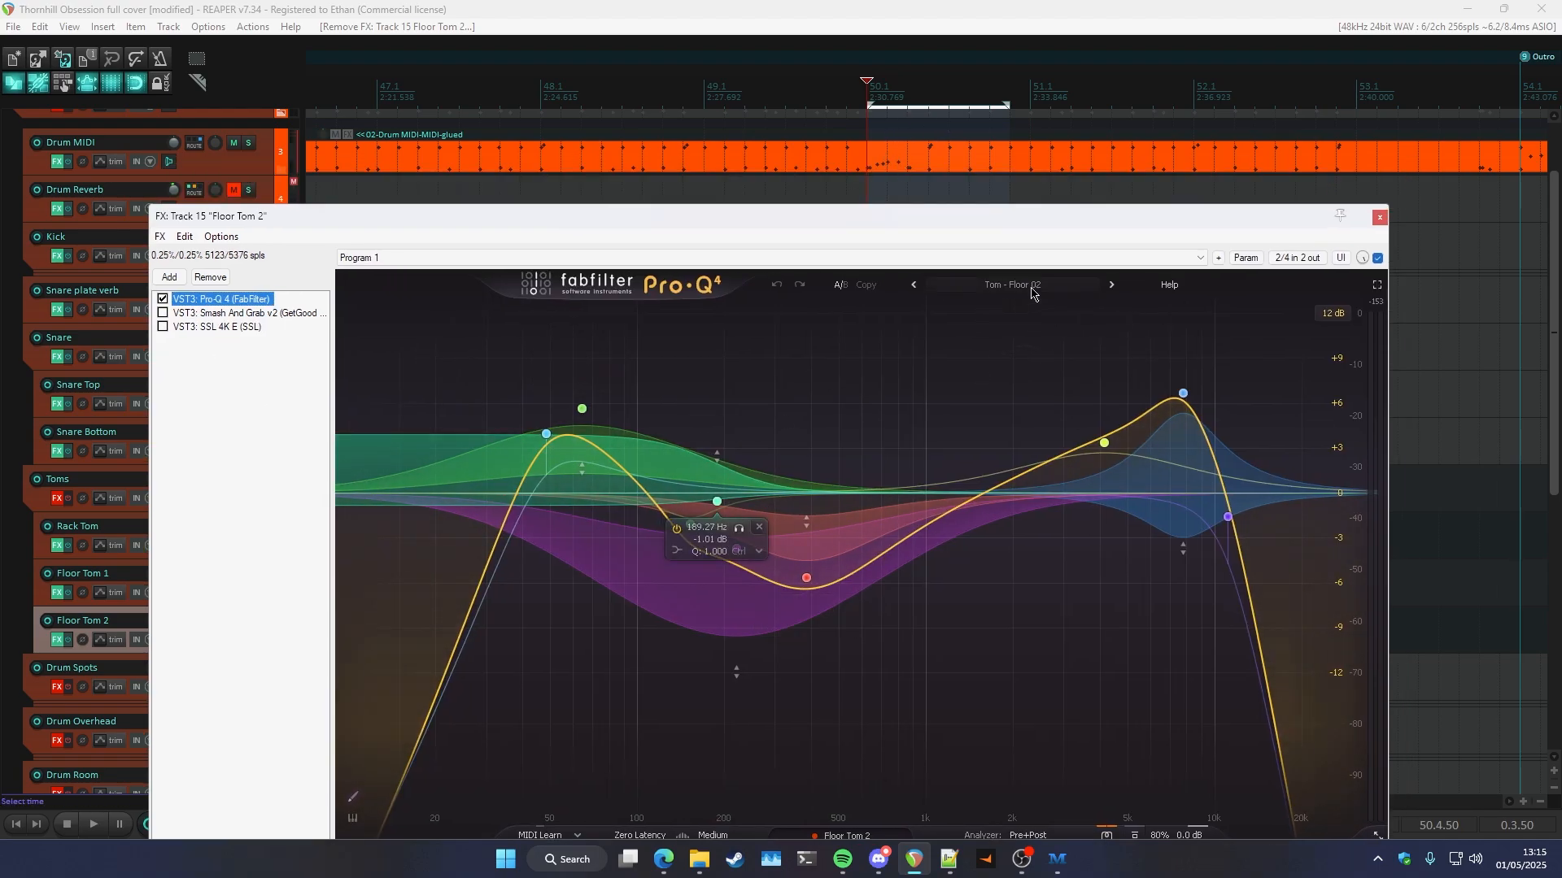
# - Switch on Smash And Grab v2 in Floor Tom 2's chain and play the selected passage
pyautogui.click(171, 314)
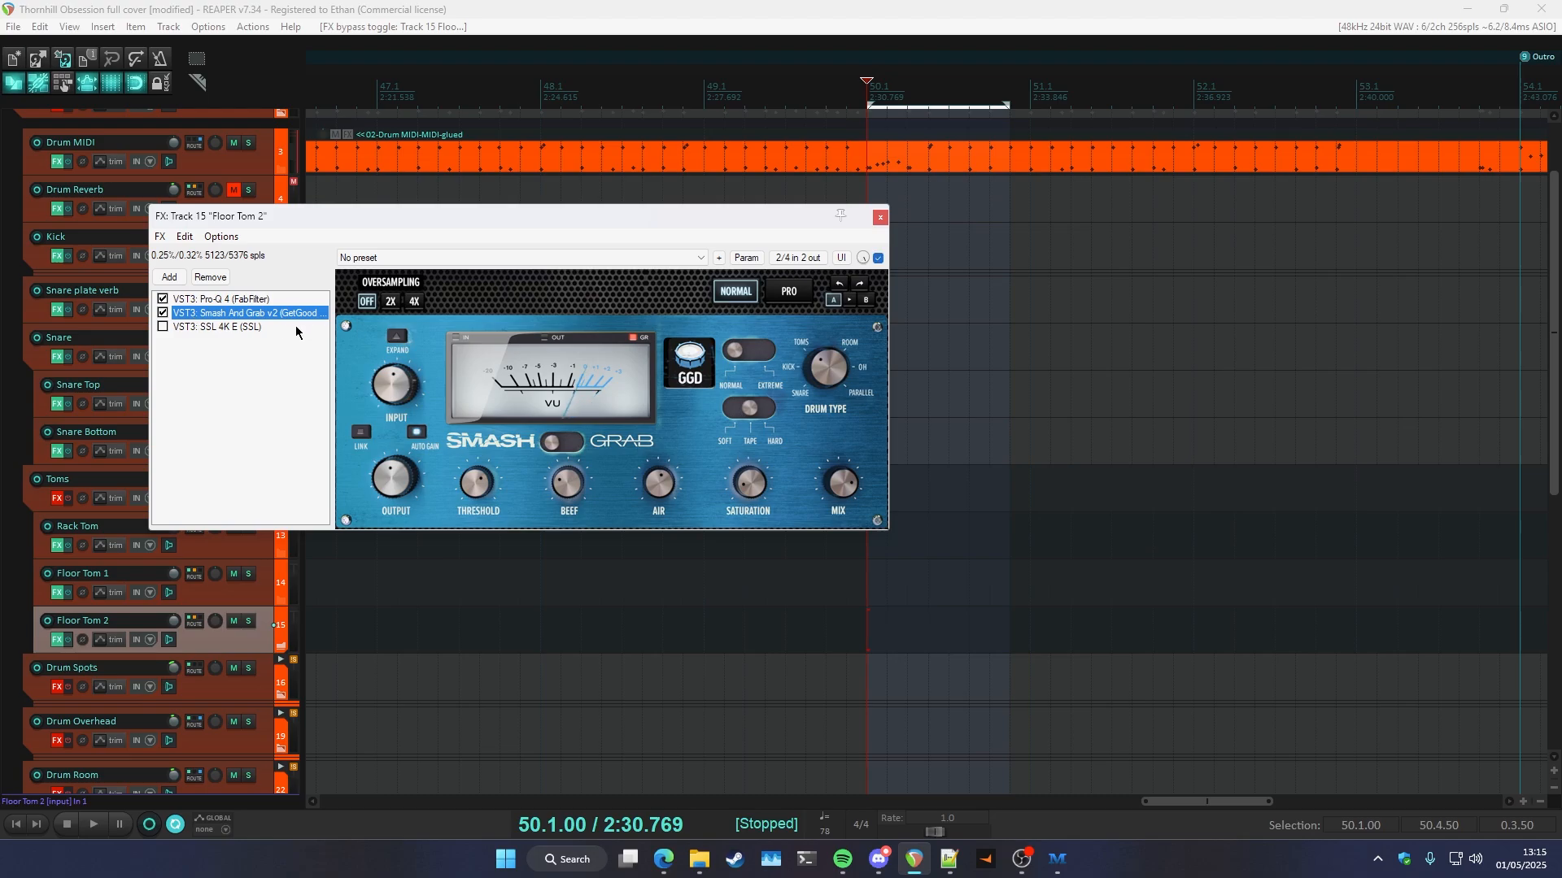
pyautogui.press('space')
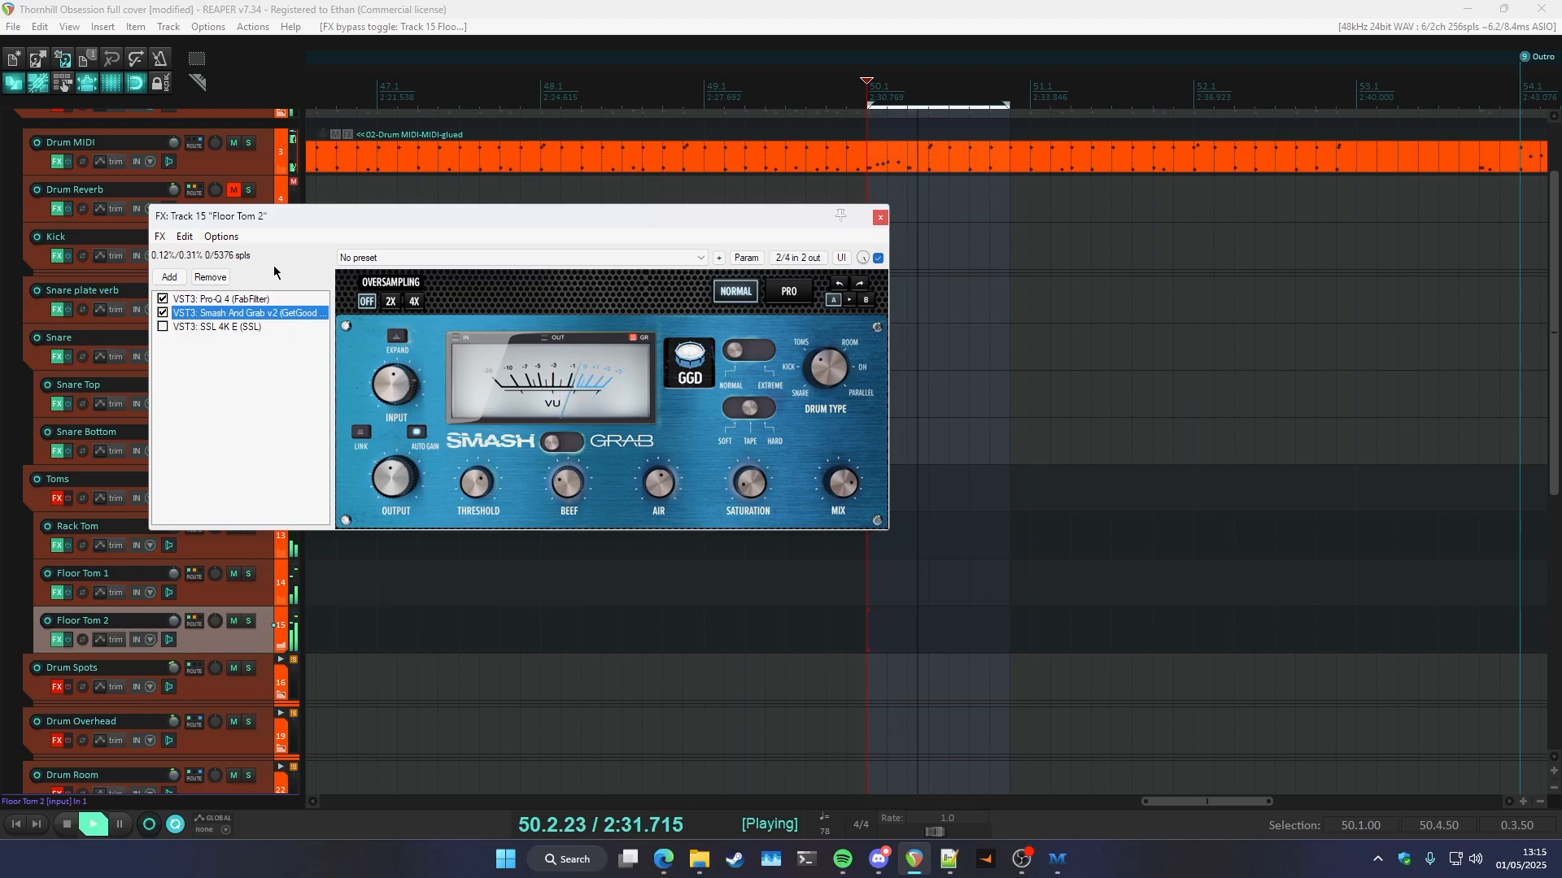
pyautogui.press('space')
# - Switch on the SSL 4K E in Floor Tom 2's chain, audition the passage and close the chain
pyautogui.click(163, 326)
pyautogui.click(212, 326)
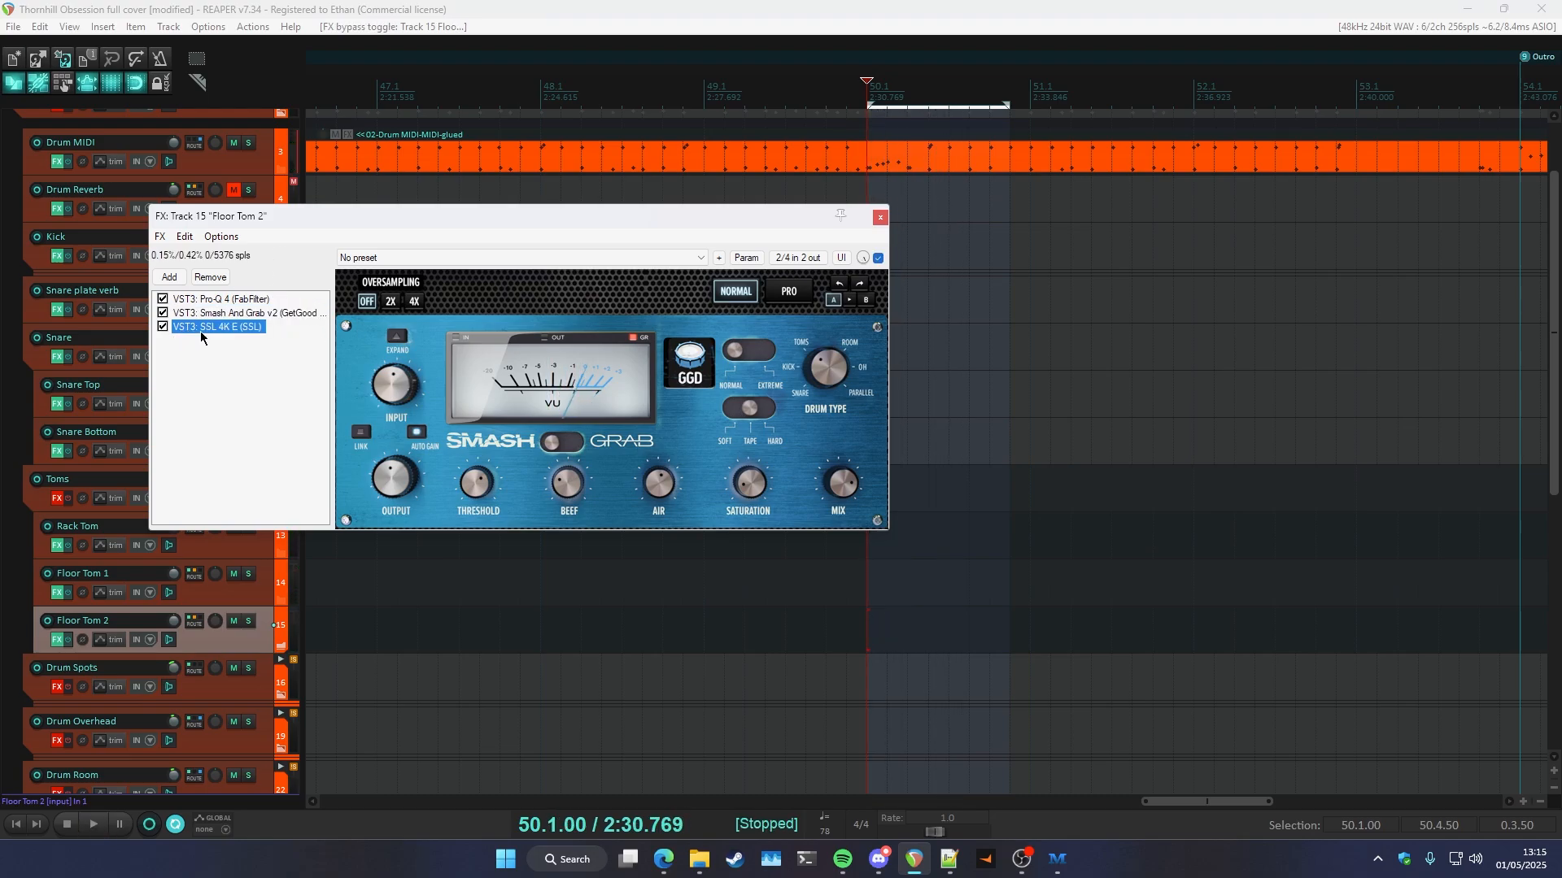
pyautogui.moveTo(482, 223); pyautogui.dragTo(540, 221)
pyautogui.press('space')
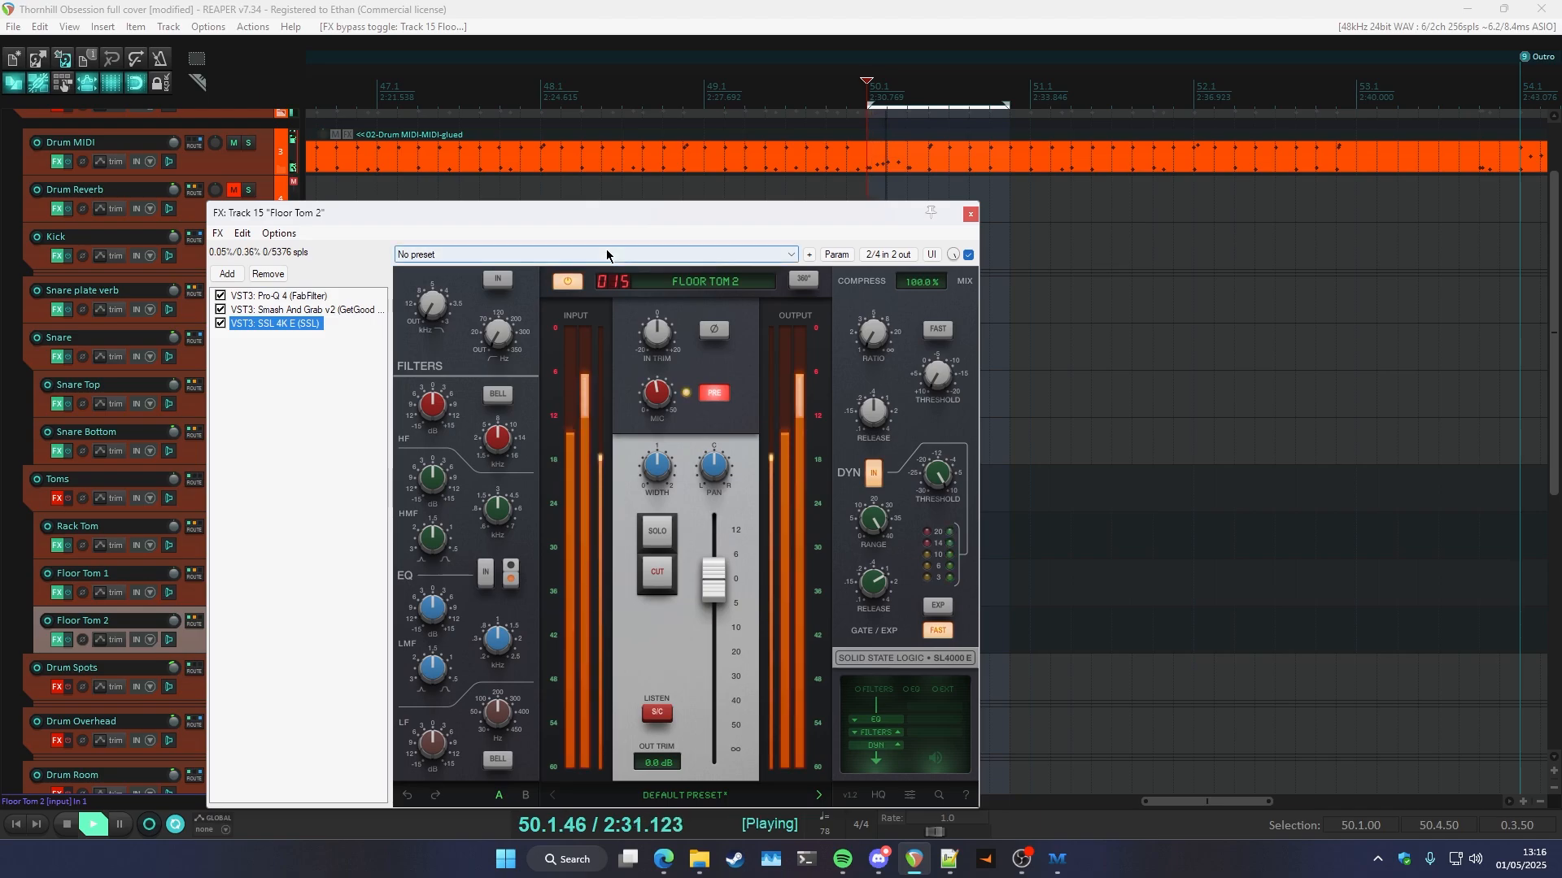
pyautogui.press('space')
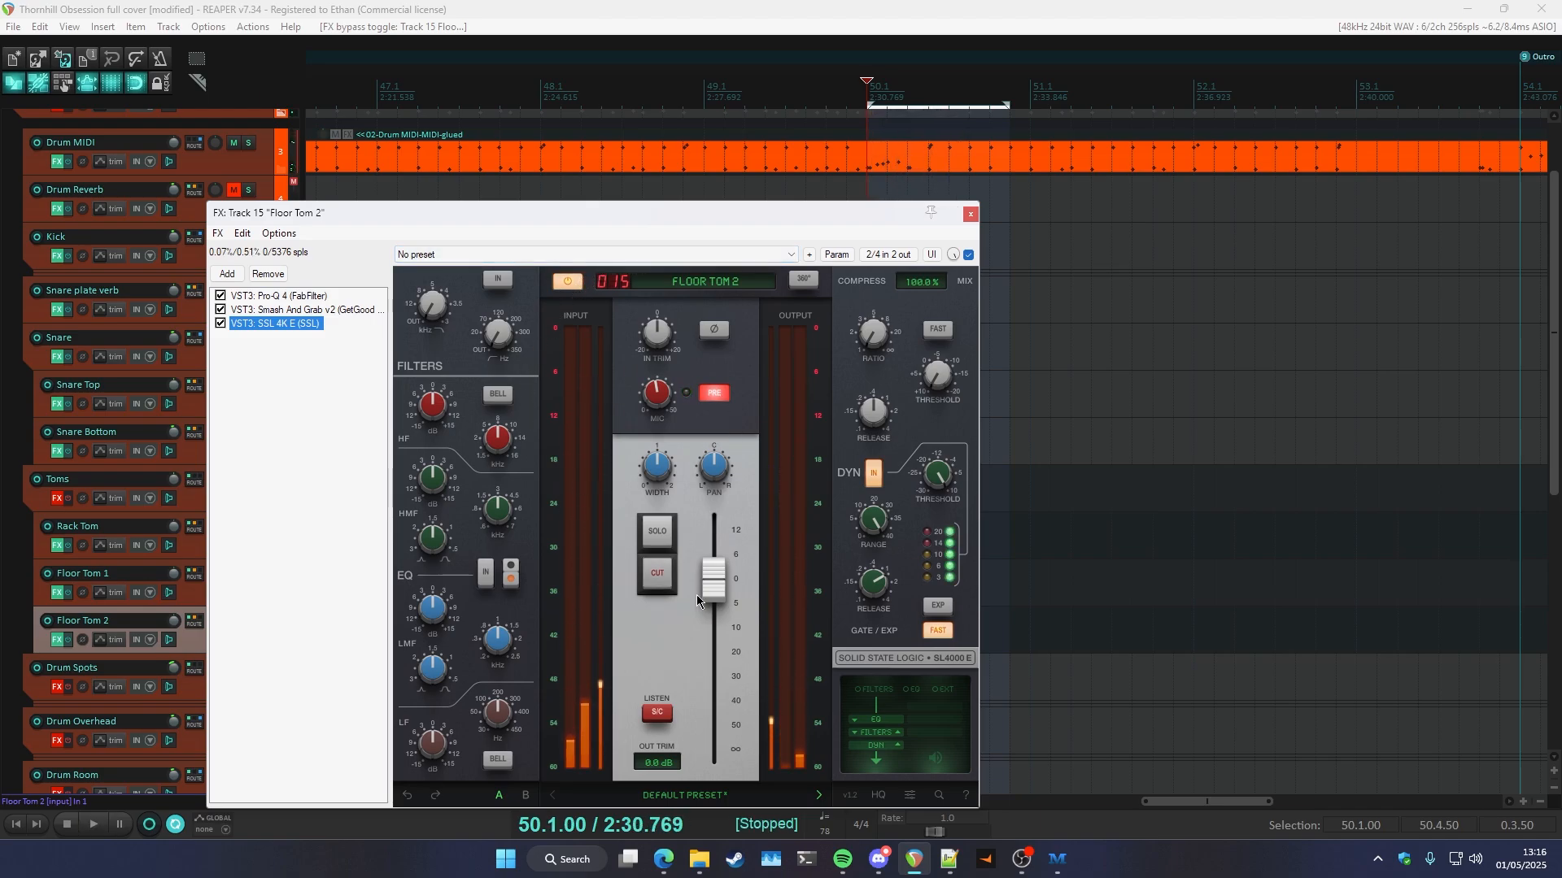
pyautogui.press('Escape')
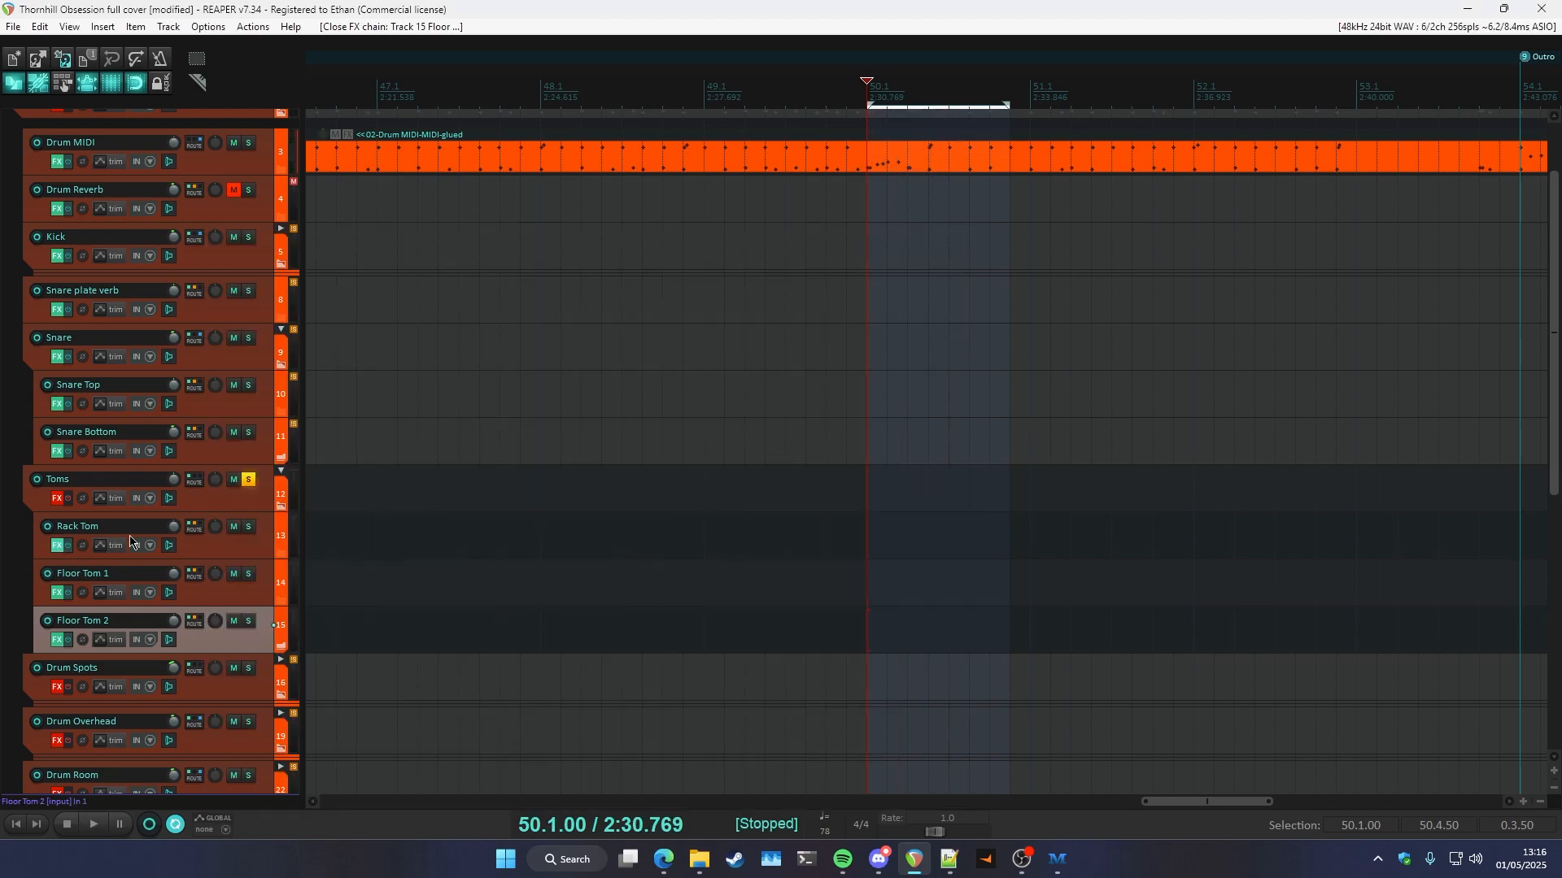
# - Examine the Pro-Q 4 dynamic EQ curve in Rack Tom's effects chain and close the chain
pyautogui.click(57, 545)
pyautogui.click(251, 257)
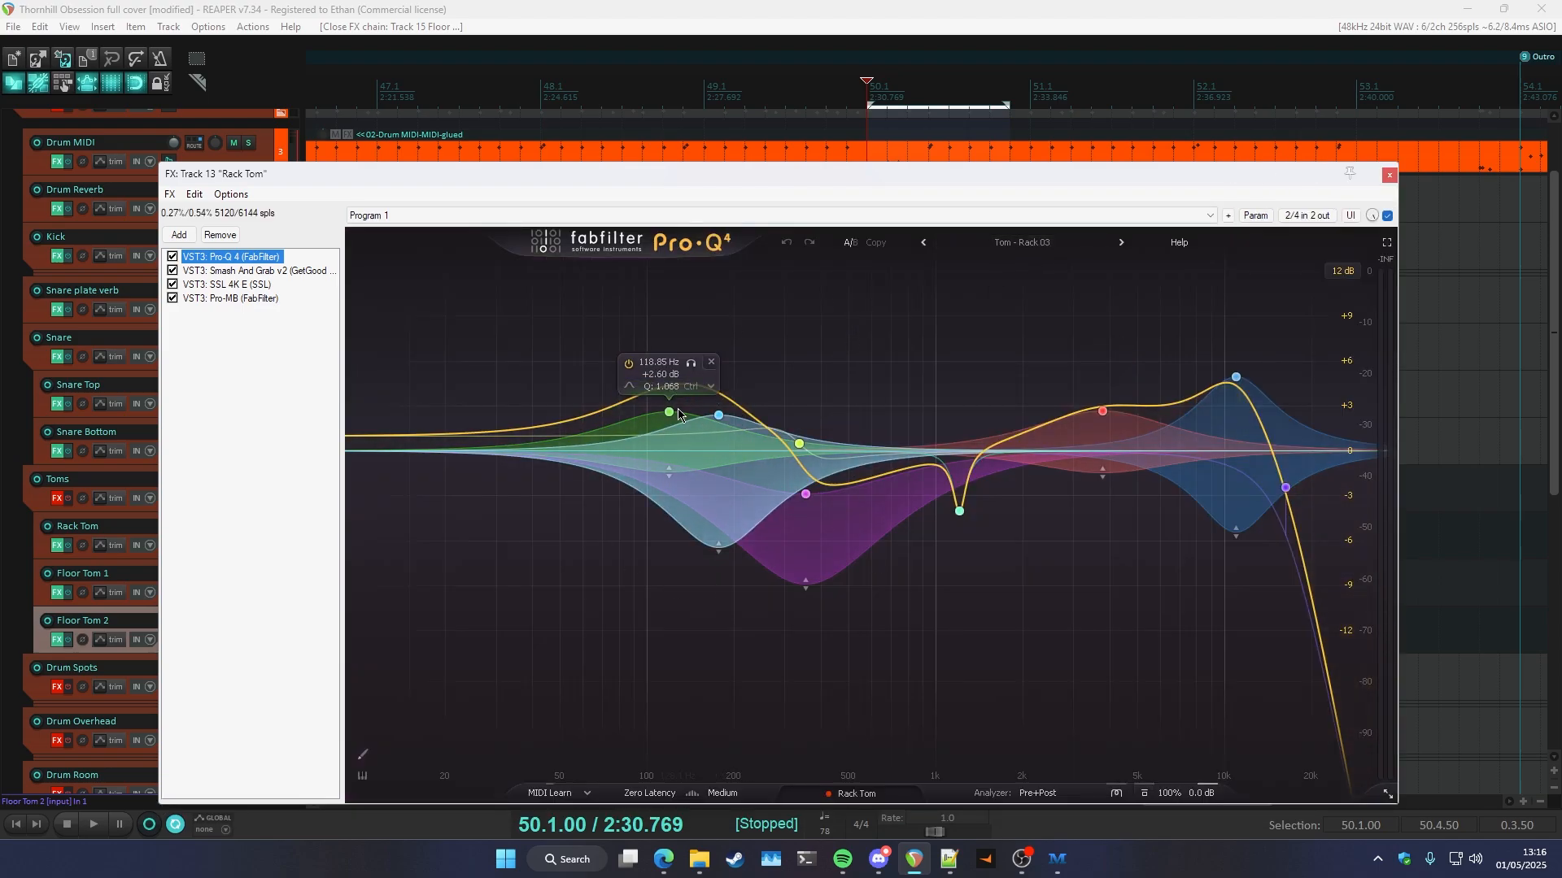
pyautogui.press('Escape')
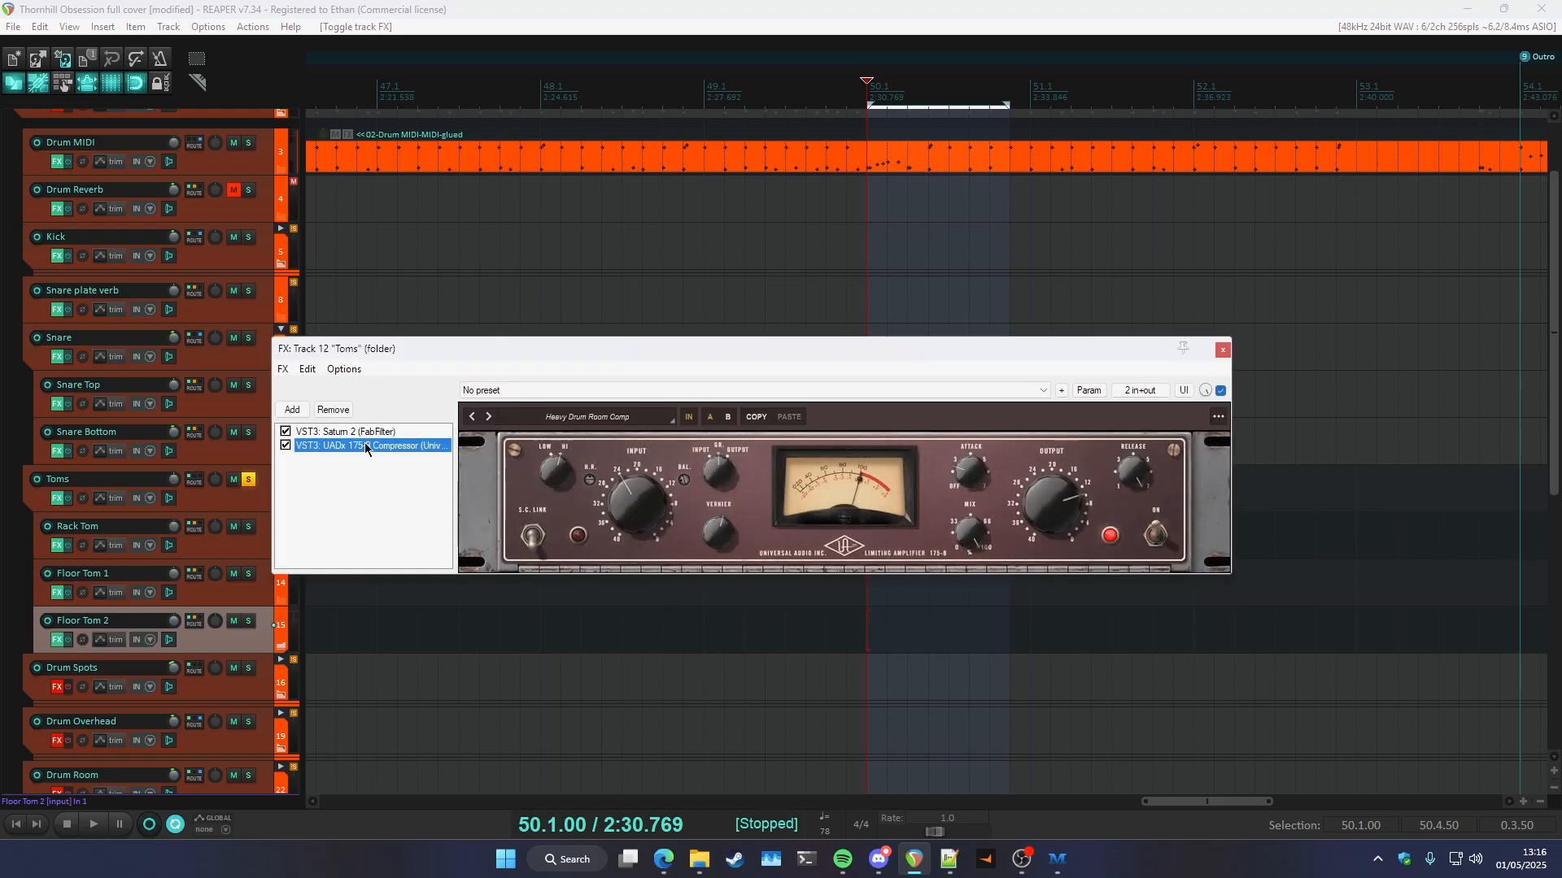
# - Examine Saturn 2 and the UADx 175-B Compressor in the Toms folder's effects chain
pyautogui.moveTo(589, 357); pyautogui.dragTo(589, 386)
pyautogui.click(344, 465)
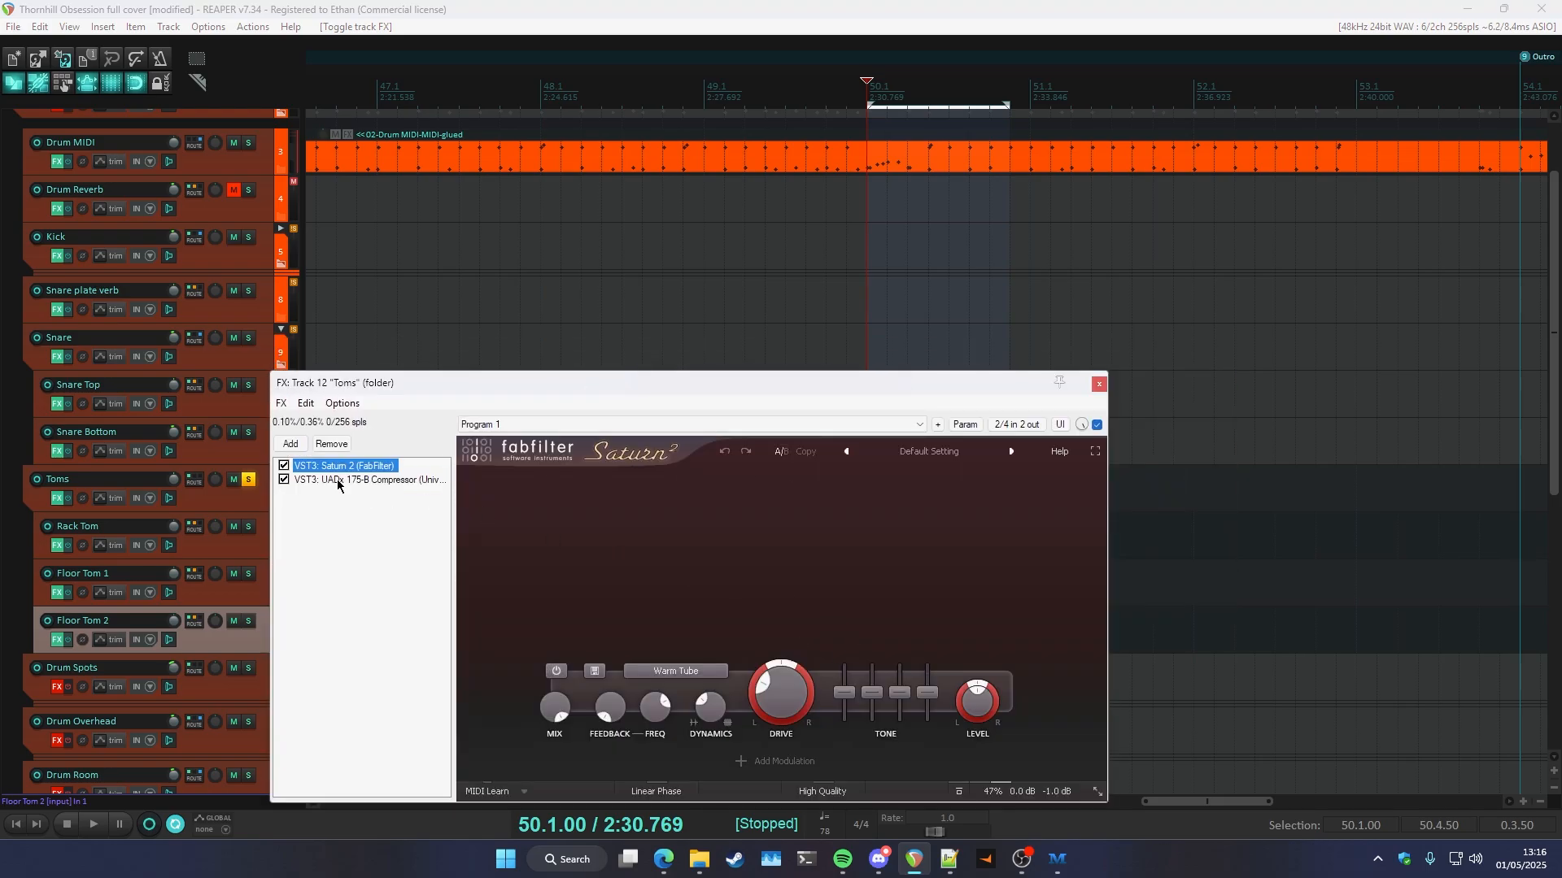
pyautogui.click(367, 479)
# - Compare the toms with the UADx 175-B Compressor engaged and bypassed, leave it engaged and close the Toms chain
pyautogui.press('space')
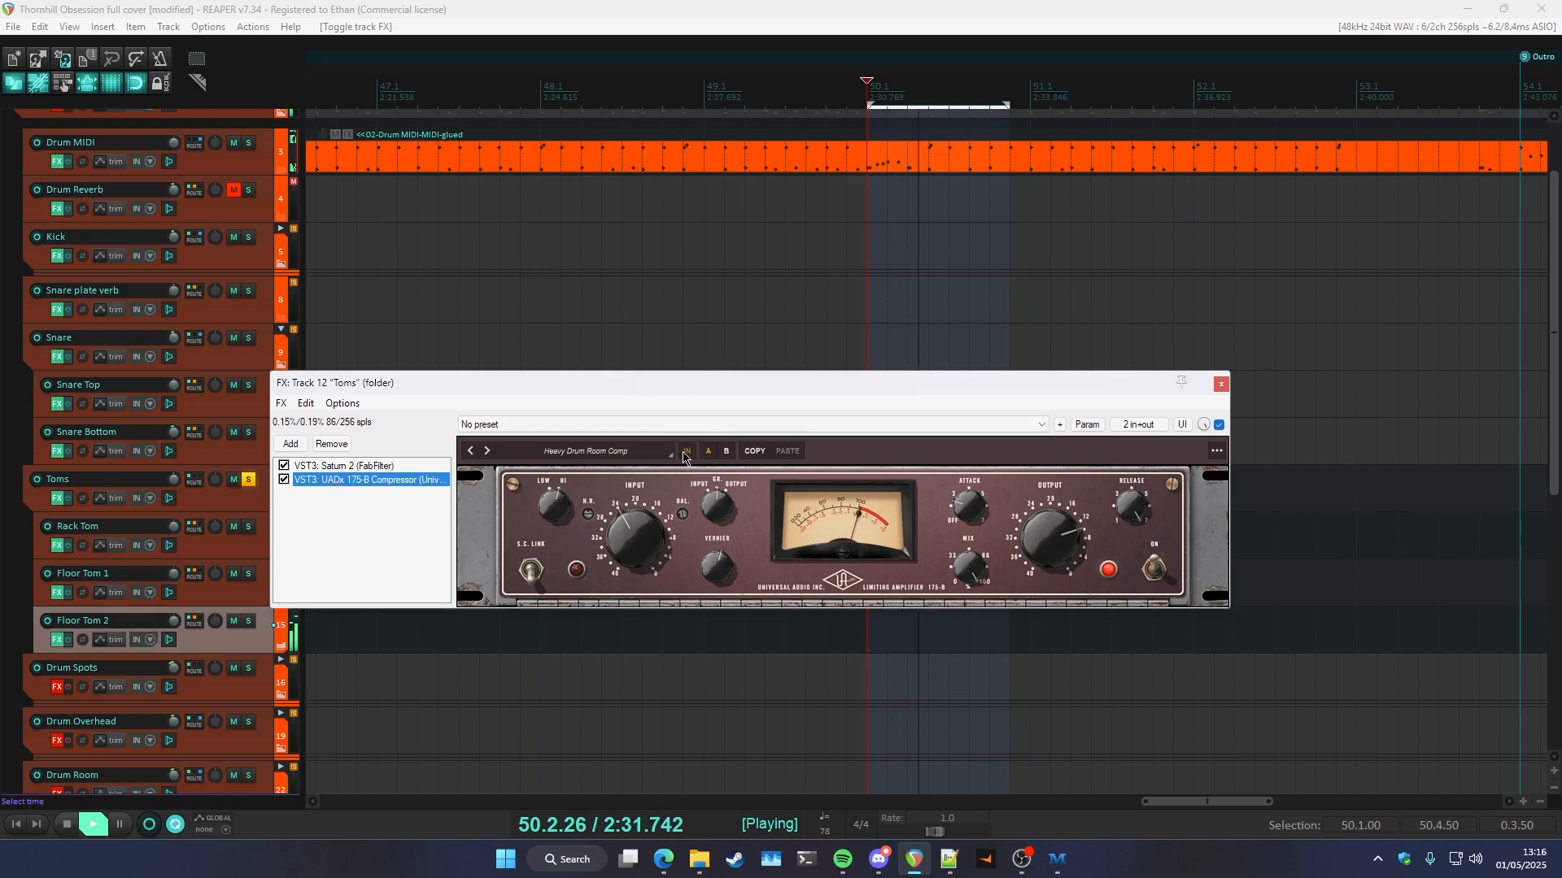
pyautogui.click(685, 457)
pyautogui.press('space')
pyautogui.press('space')
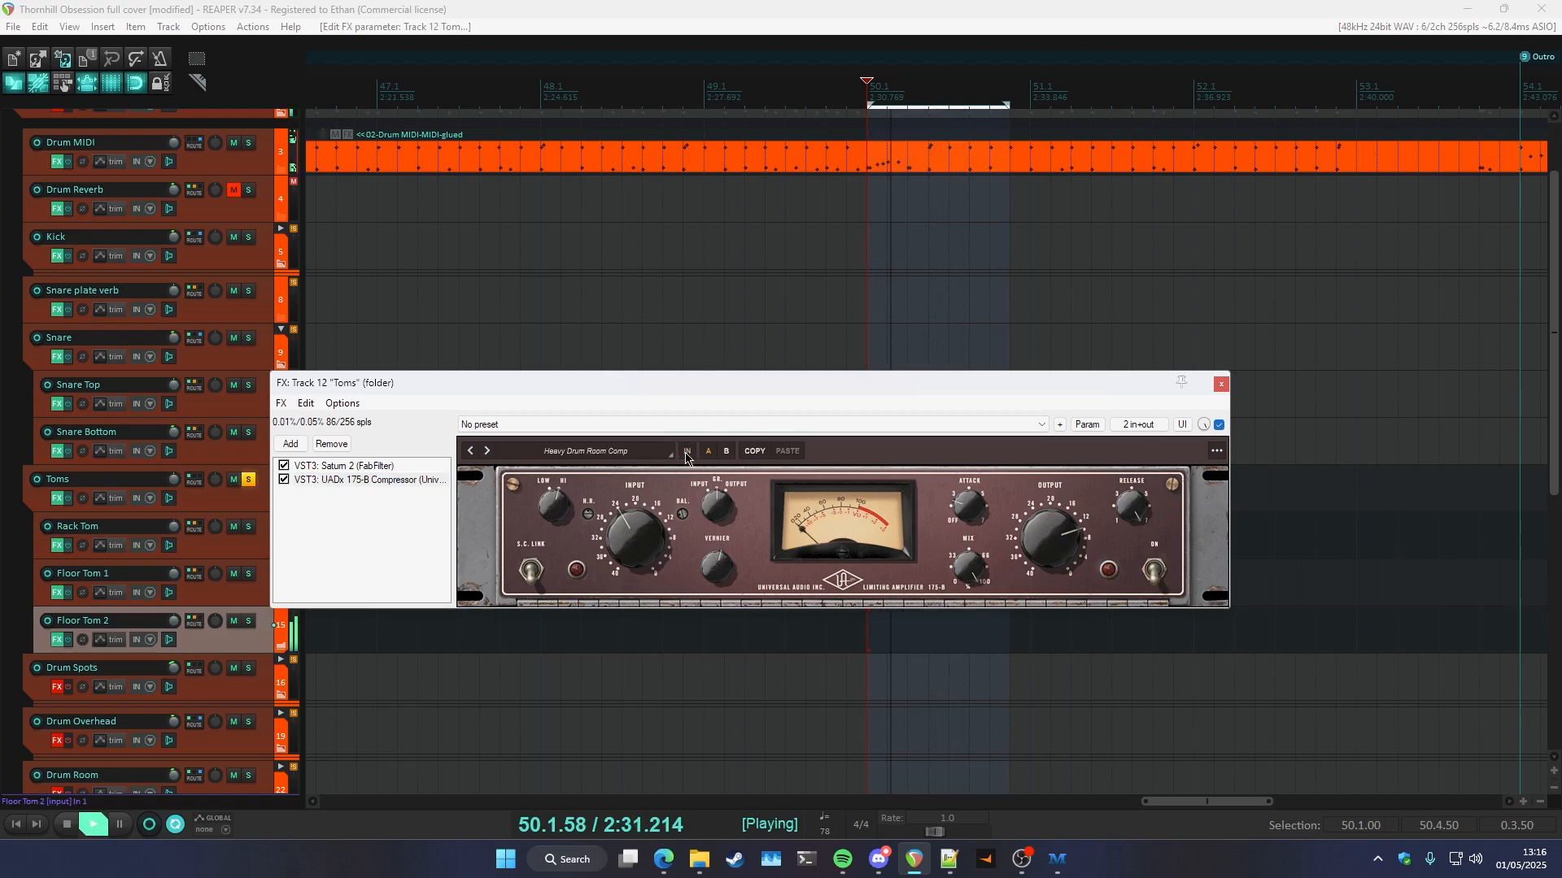
pyautogui.click(687, 456)
pyautogui.press('space')
pyautogui.moveTo(747, 386); pyautogui.dragTo(726, 437)
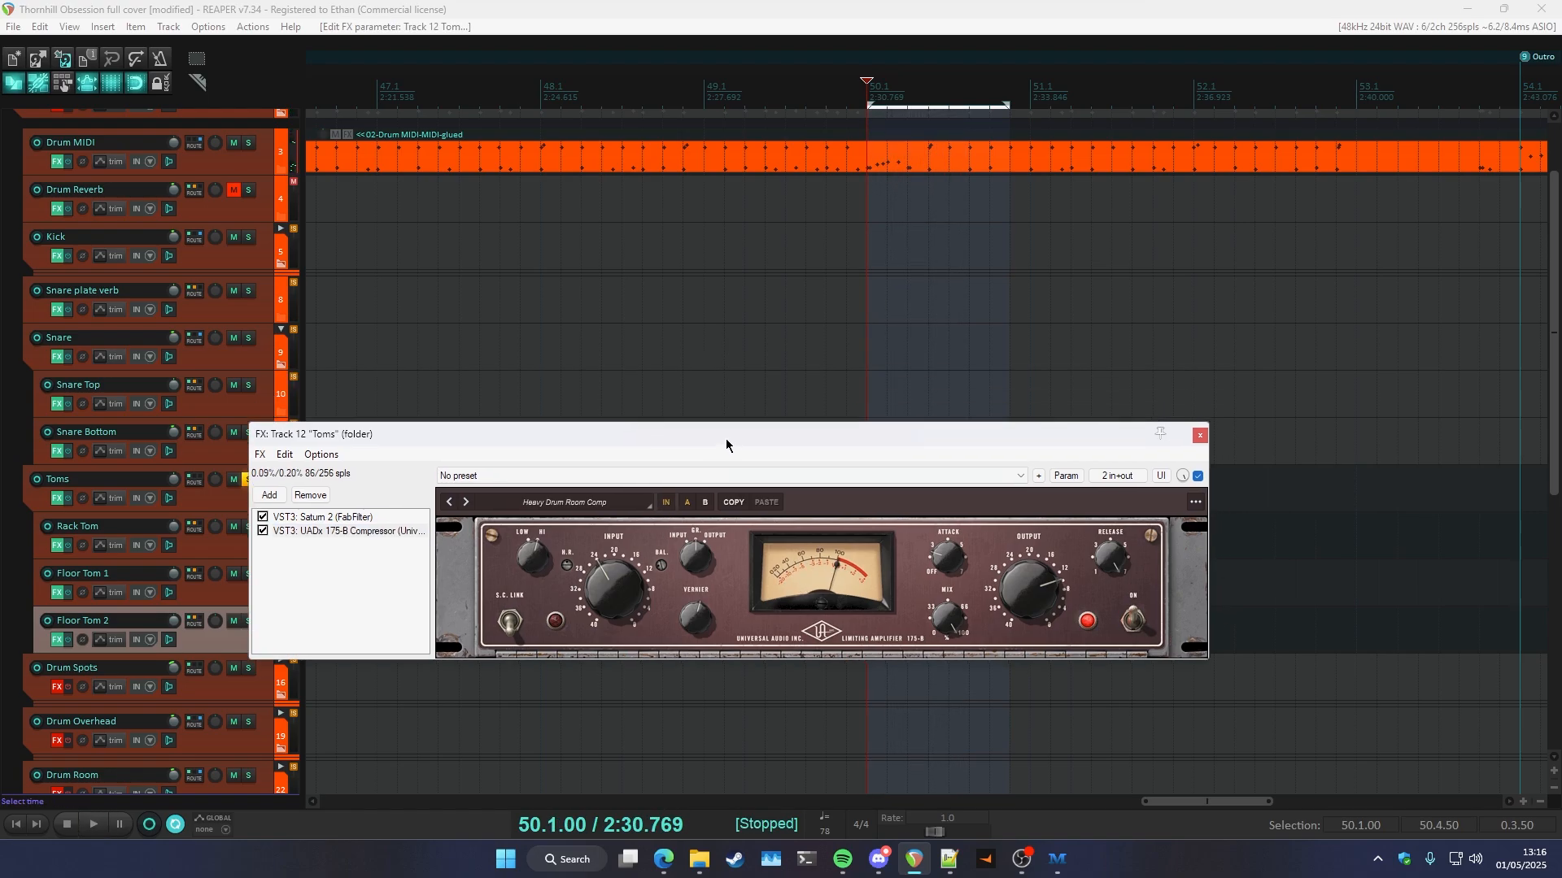
pyautogui.press('Escape')
# - Play the soloed toms once more and move the solo from the Toms folder to the Drum Spots folder
pyautogui.press('space')
pyautogui.click(252, 491)
pyautogui.press('space')
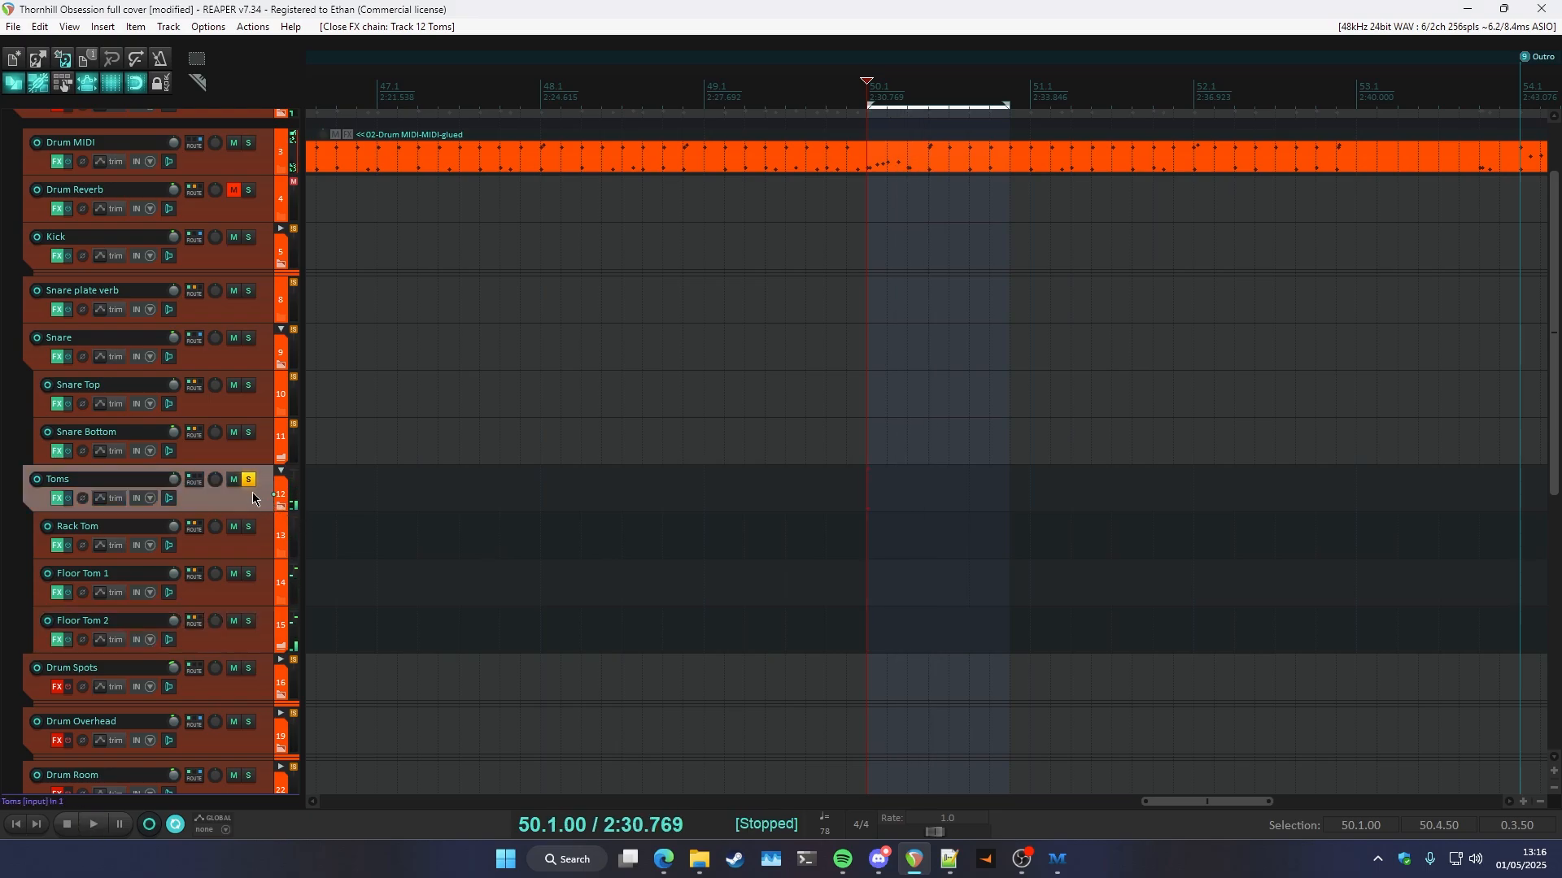
pyautogui.click(250, 481)
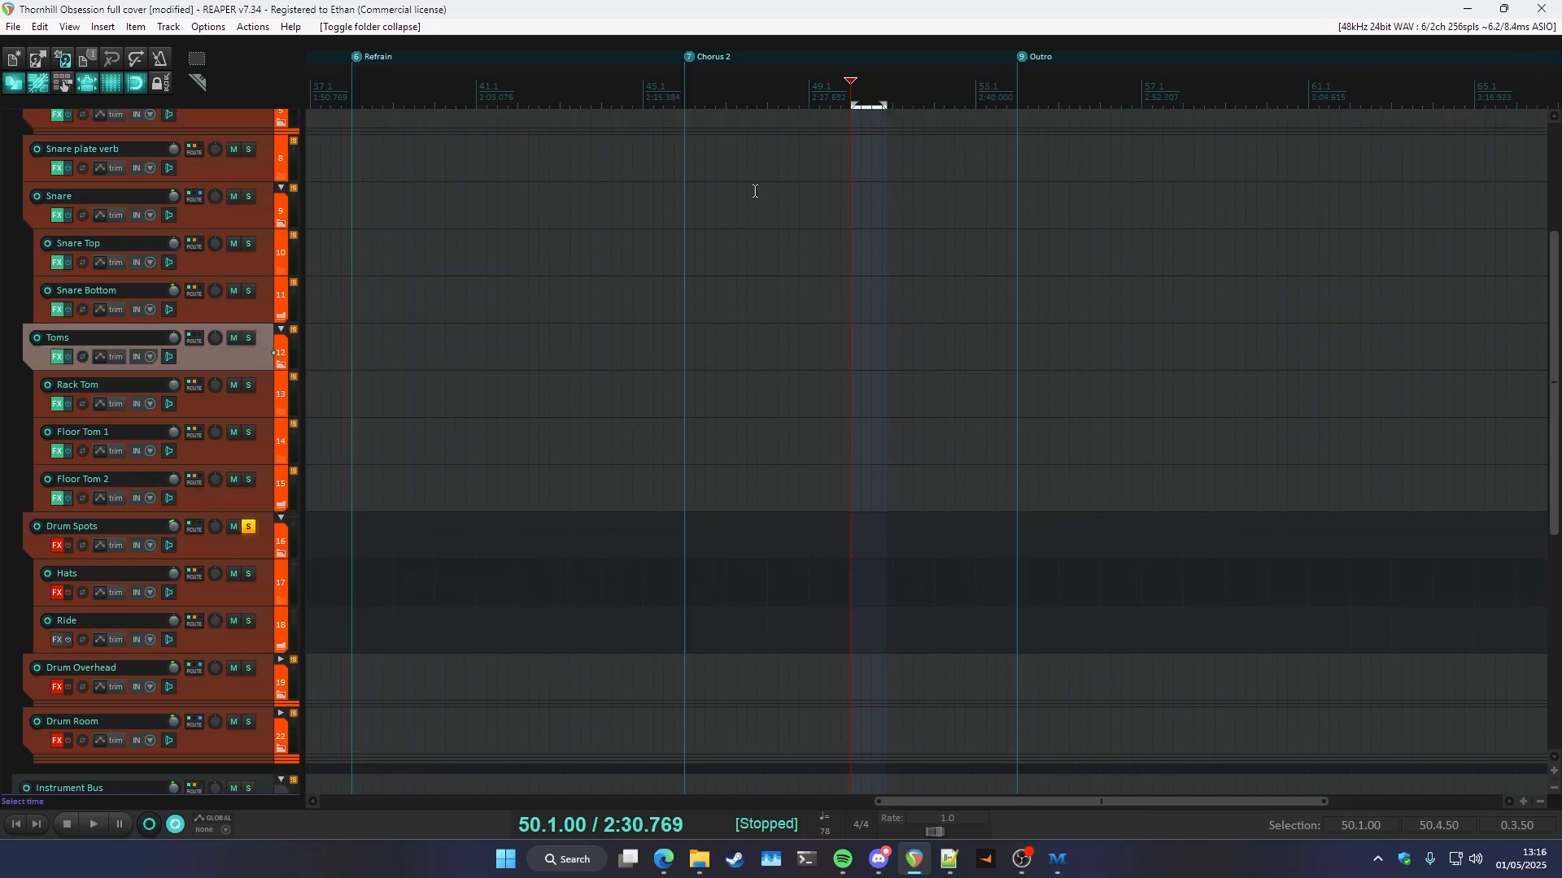
# - Clear the time selection and place the edit cursor at the Outro marker, 54.1.00
pyautogui.press('Escape')
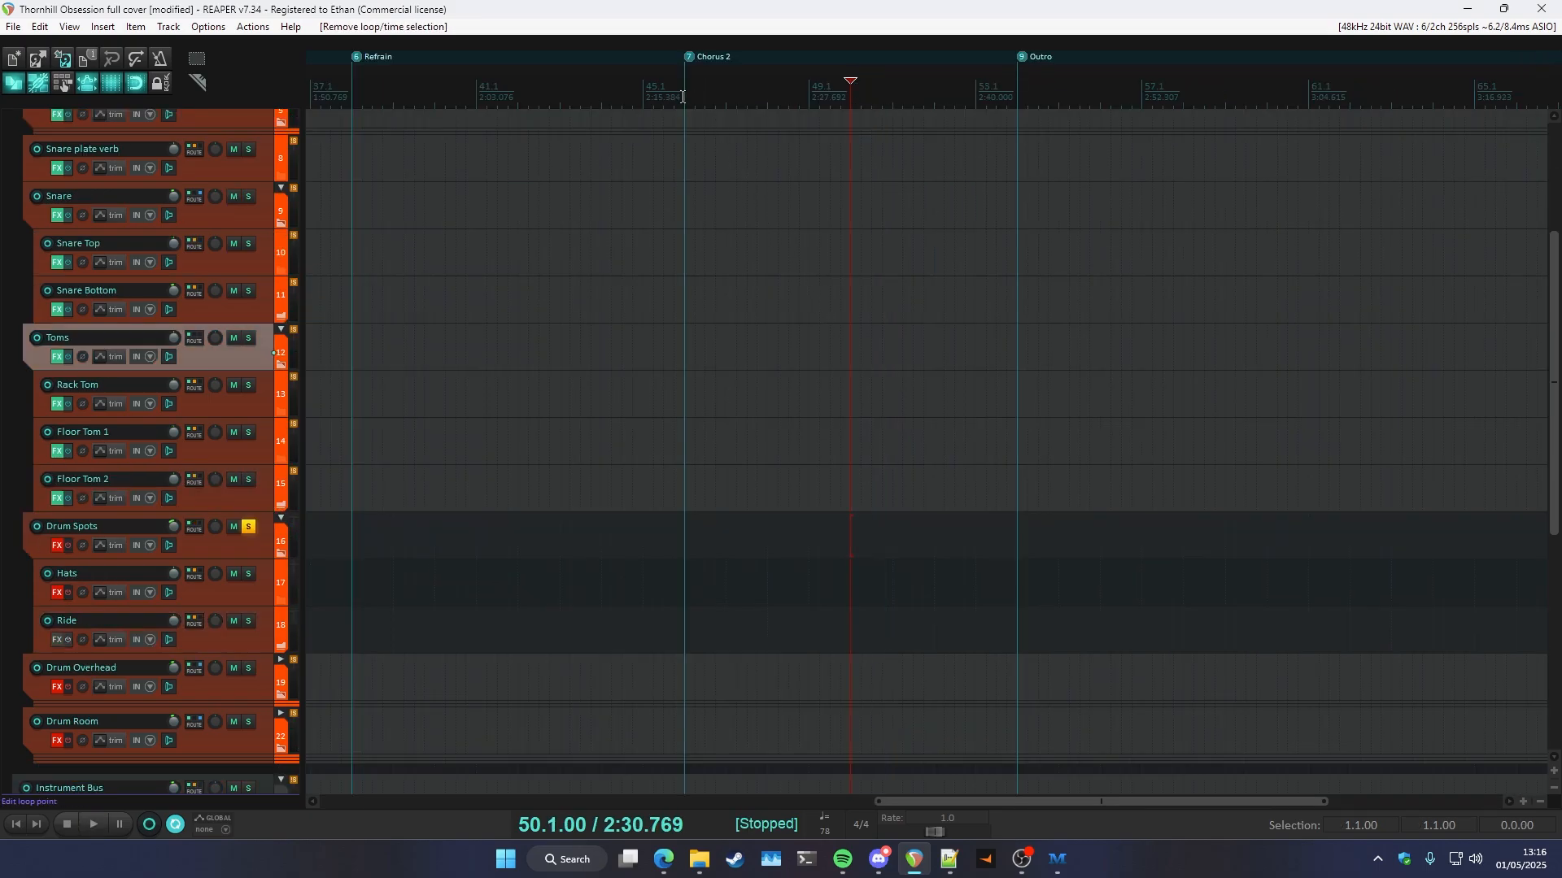
pyautogui.click(683, 94)
pyautogui.scroll(3, 704, 323)
pyautogui.press('space')
# - Enable the Hats effects and audition its Pro-Q 4 over the Outro, bypassing it and switching it back on
pyautogui.click(57, 524)
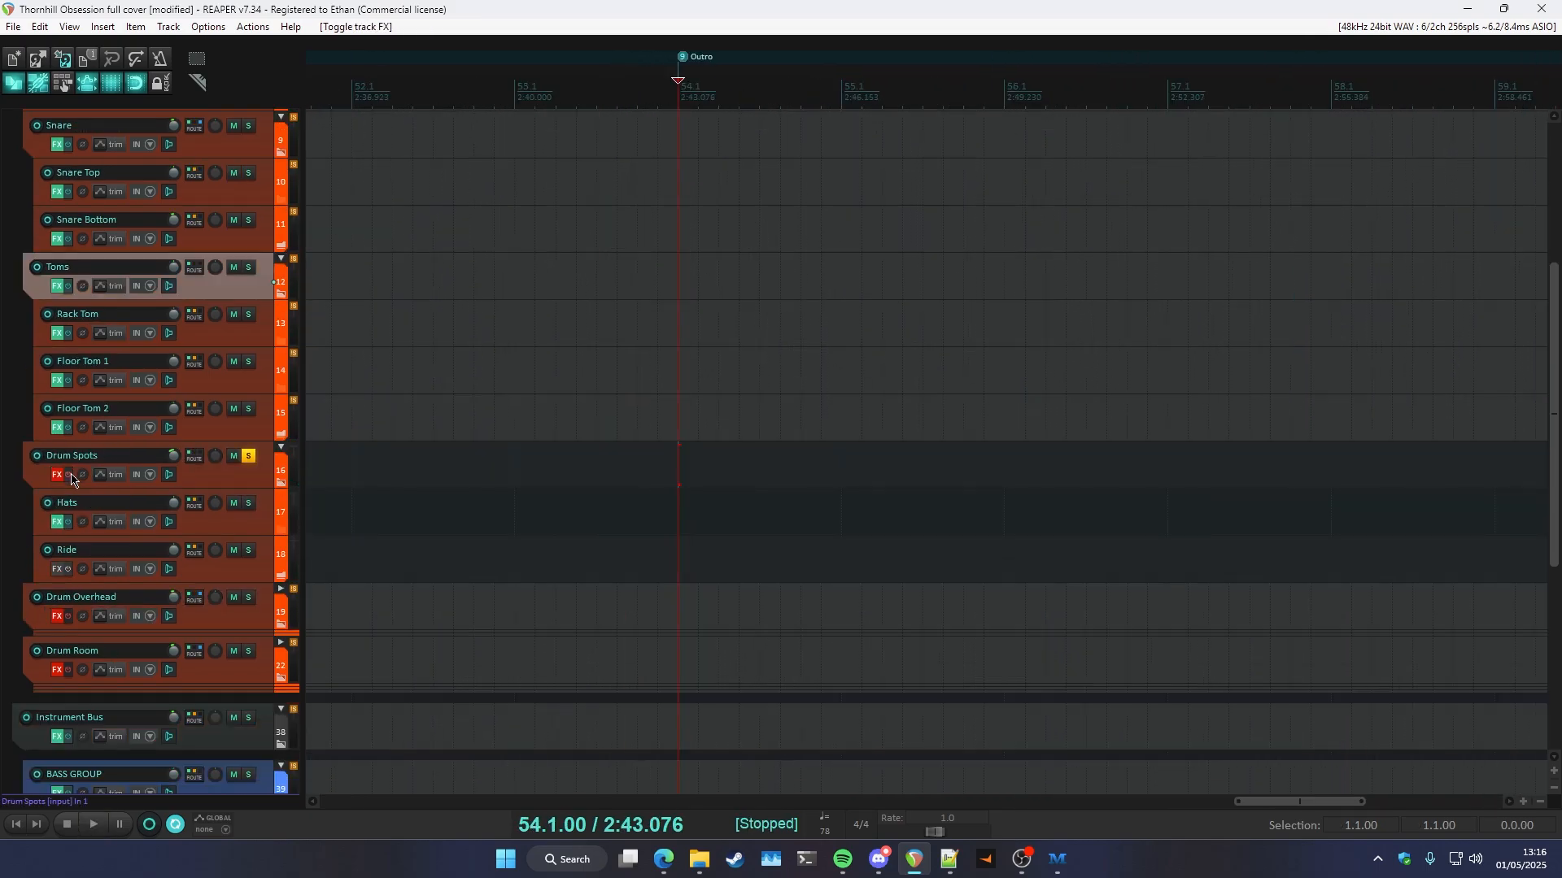
pyautogui.click(58, 523)
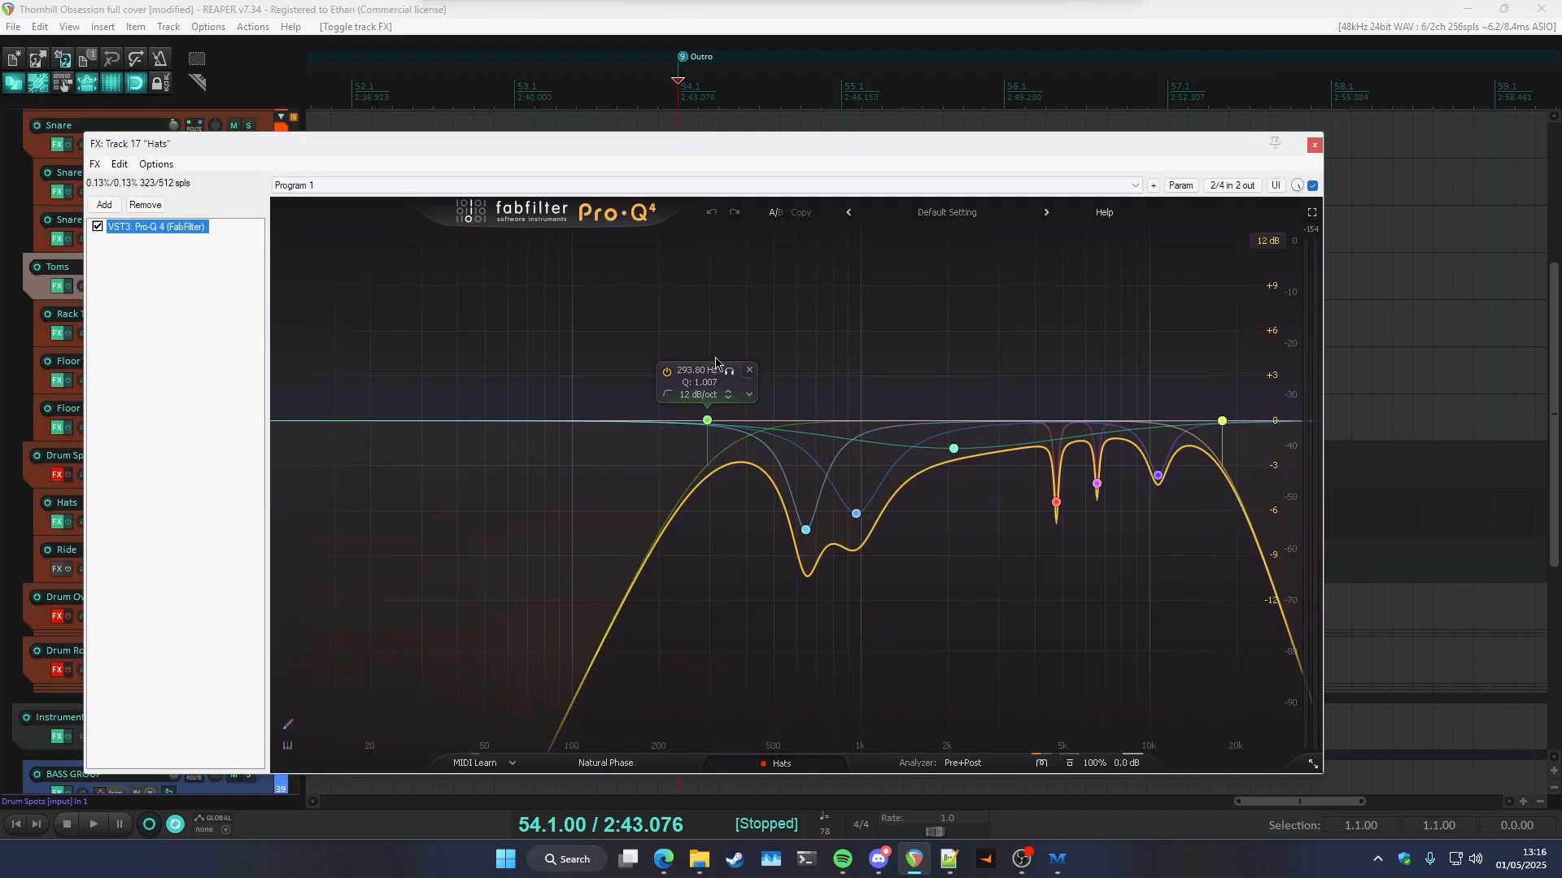
pyautogui.press('space')
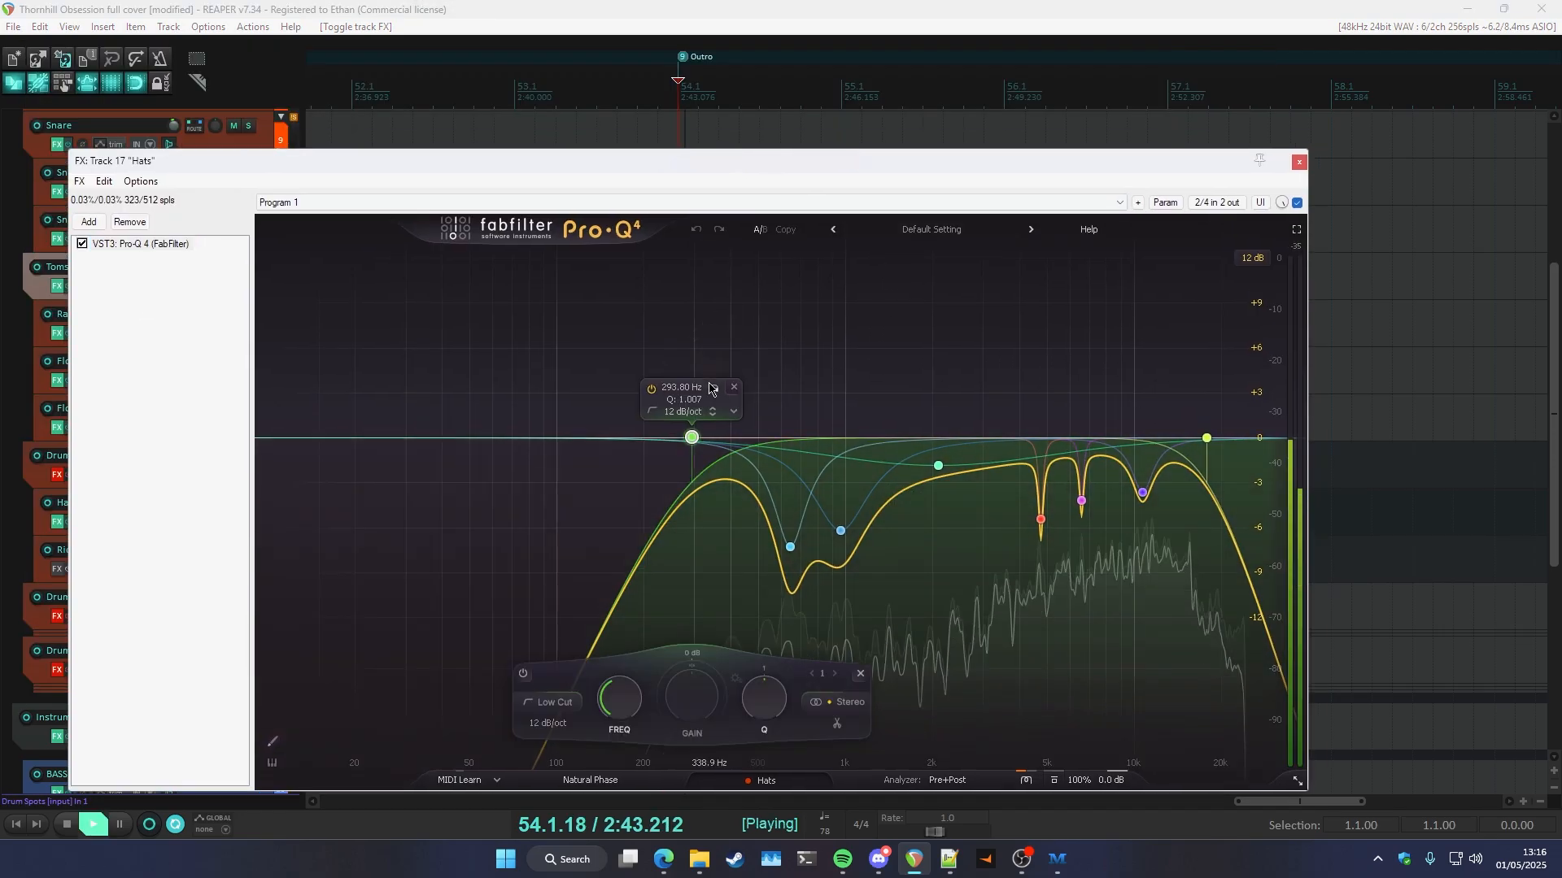
pyautogui.click(82, 243)
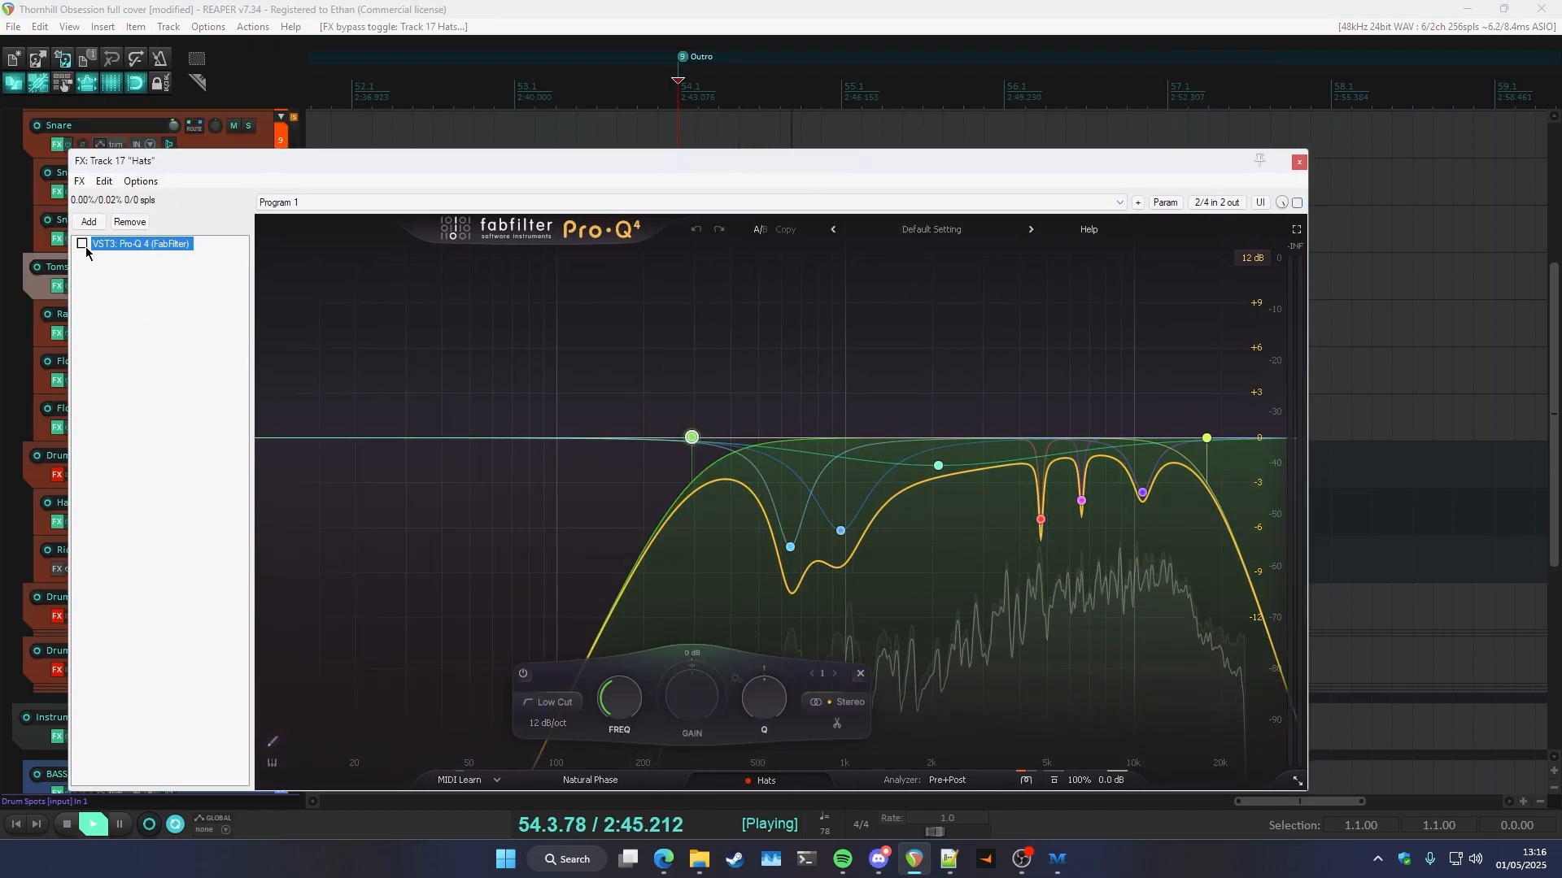
pyautogui.click(82, 243)
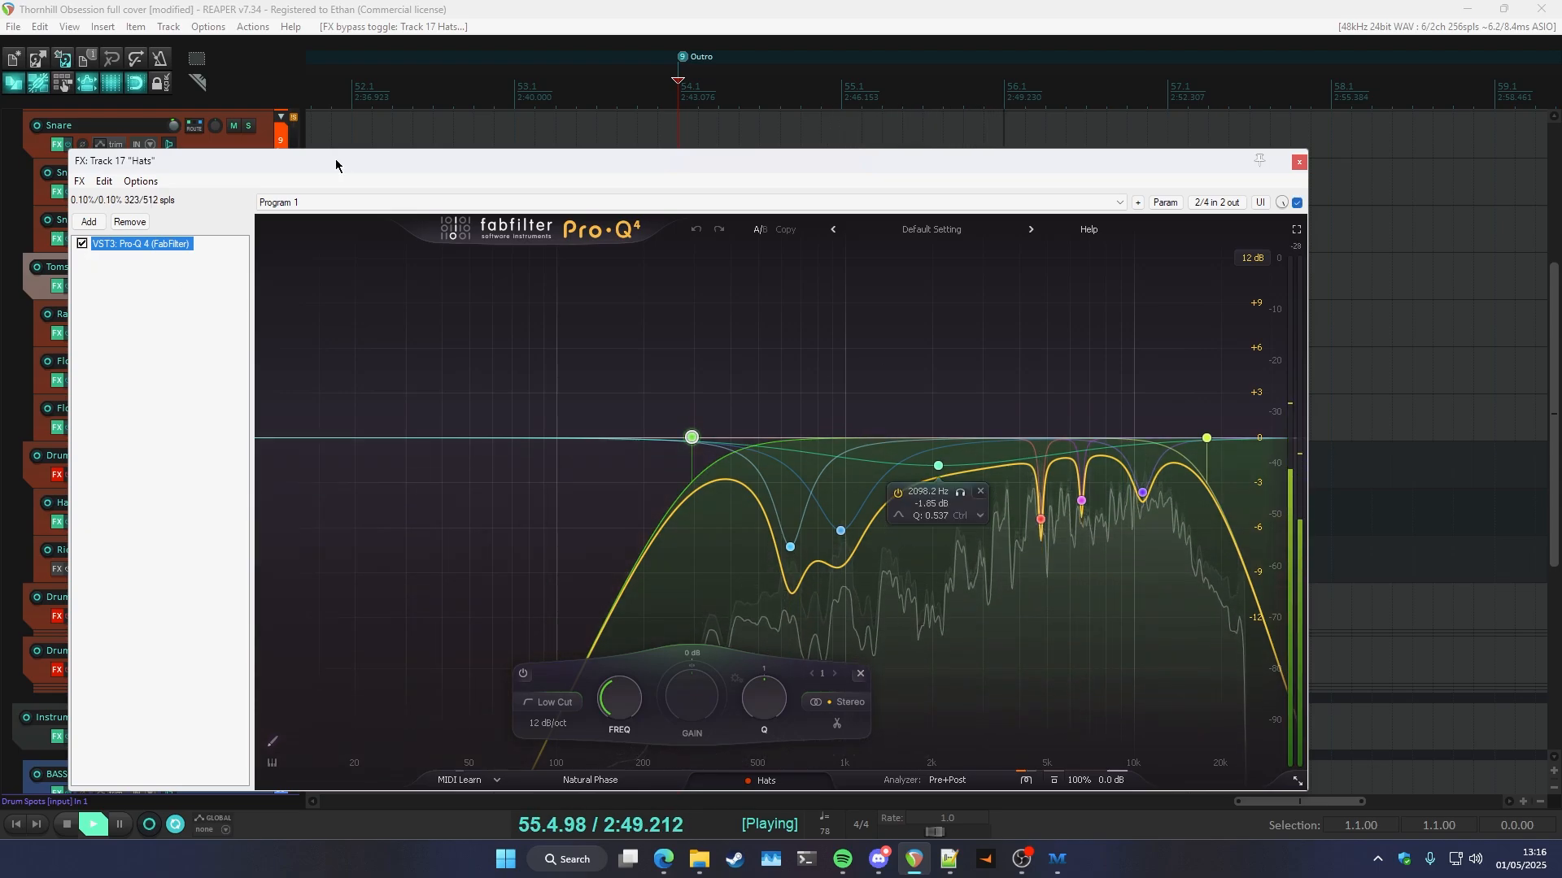
pyautogui.press('Escape')
pyautogui.press('space')
# - Enable the Drum Spots effects and leave only Echo Cat active in the folder's effects chain
pyautogui.click(57, 475)
pyautogui.click(57, 475)
pyautogui.click(68, 475)
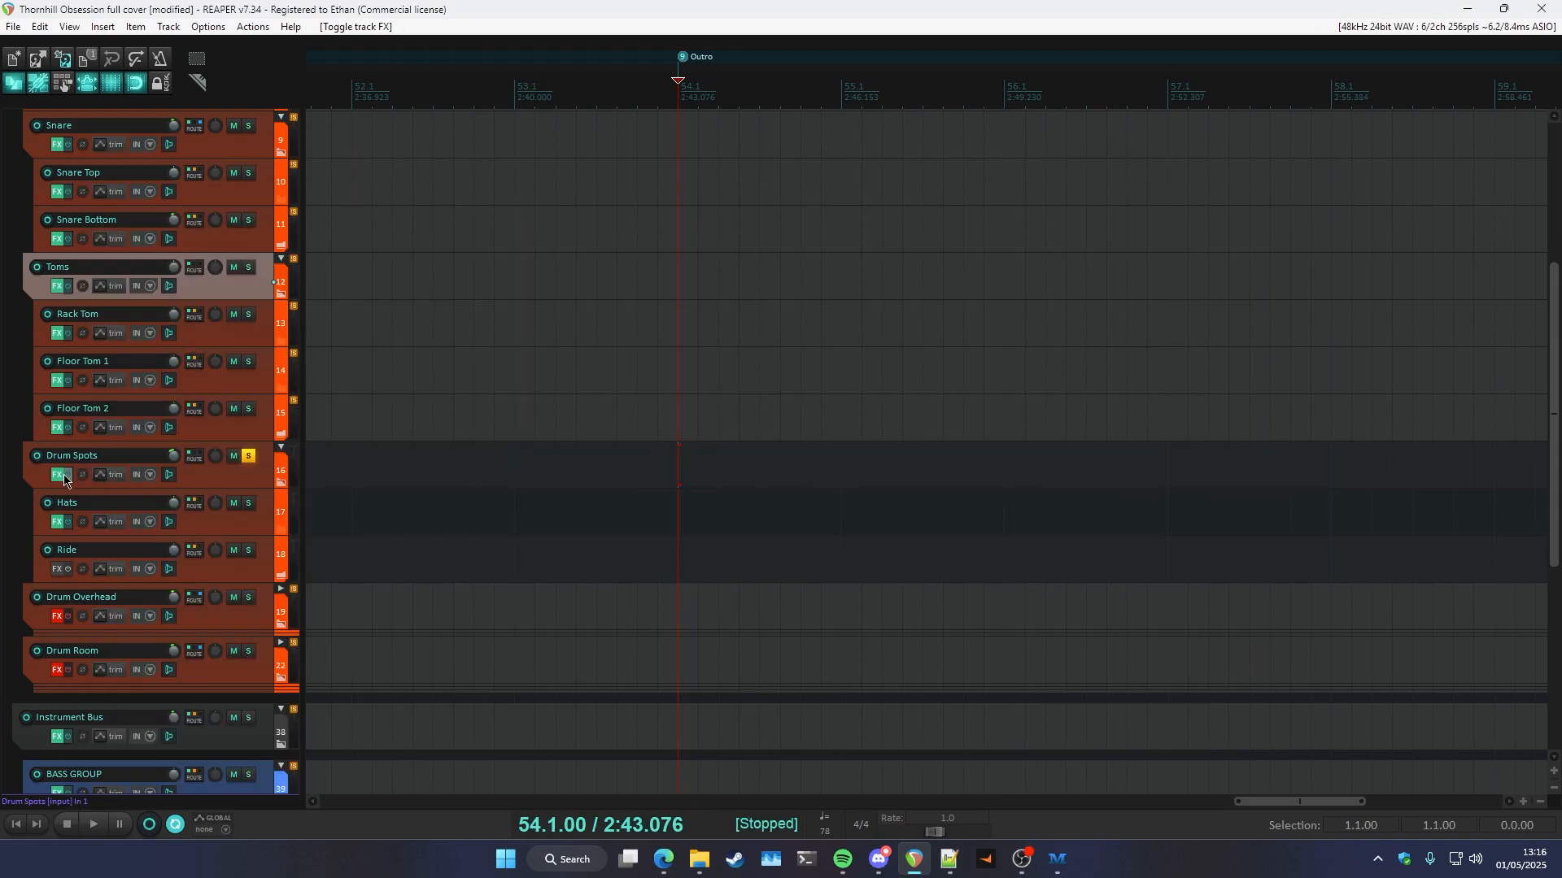
pyautogui.click(57, 475)
pyautogui.moveTo(280, 446); pyautogui.dragTo(273, 335)
pyautogui.click(206, 338)
pyautogui.click(206, 324)
pyautogui.click(248, 323)
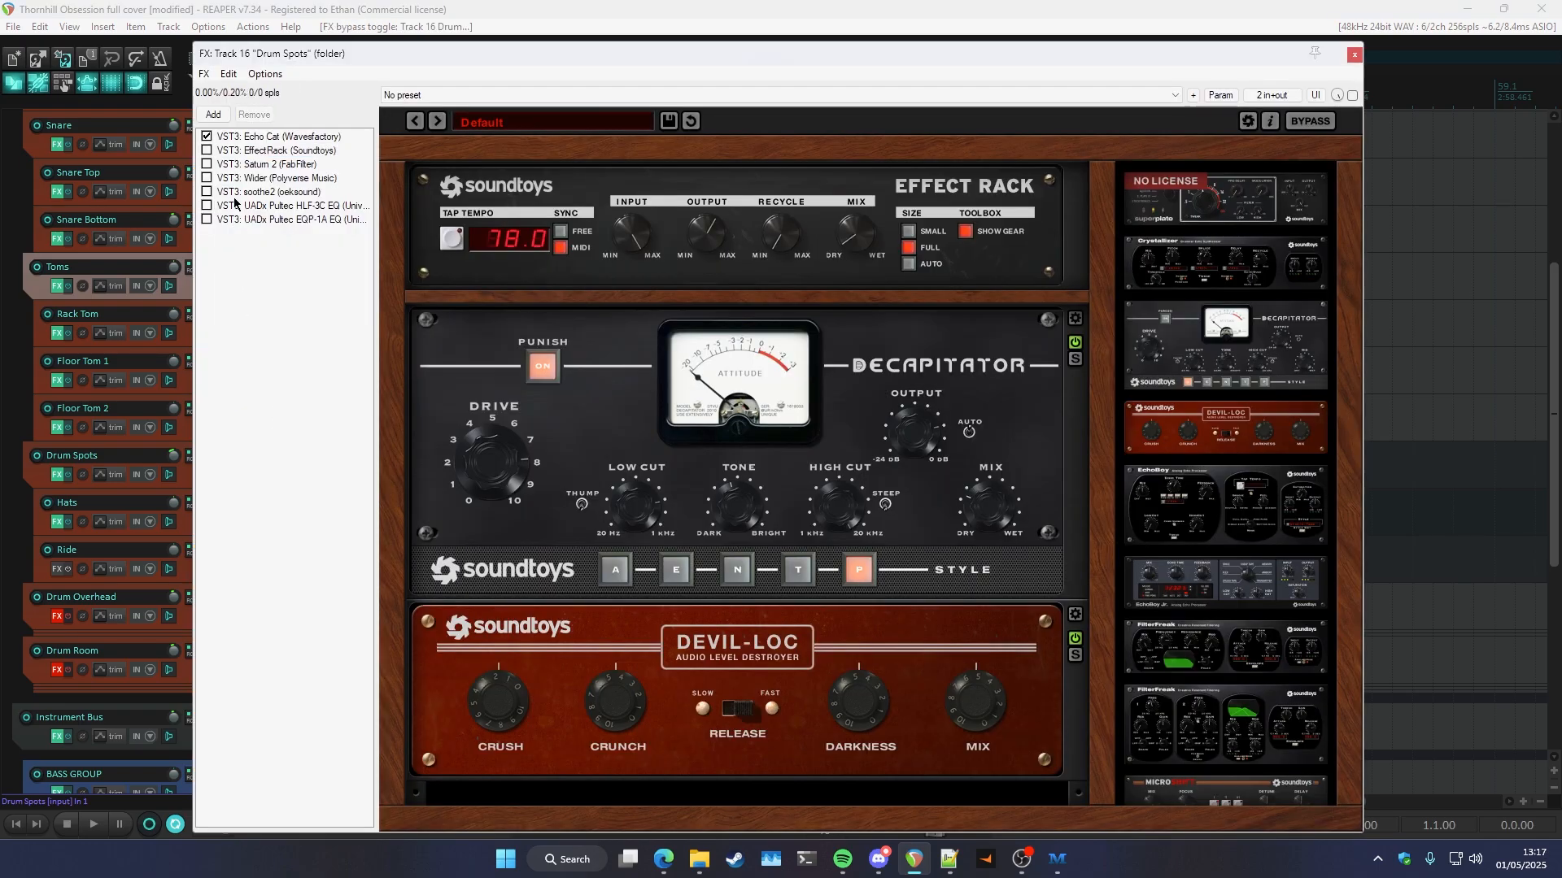
# - Show Echo Cat in the Drum Spots chain and play the Outro to hear it alone
pyautogui.click(247, 137)
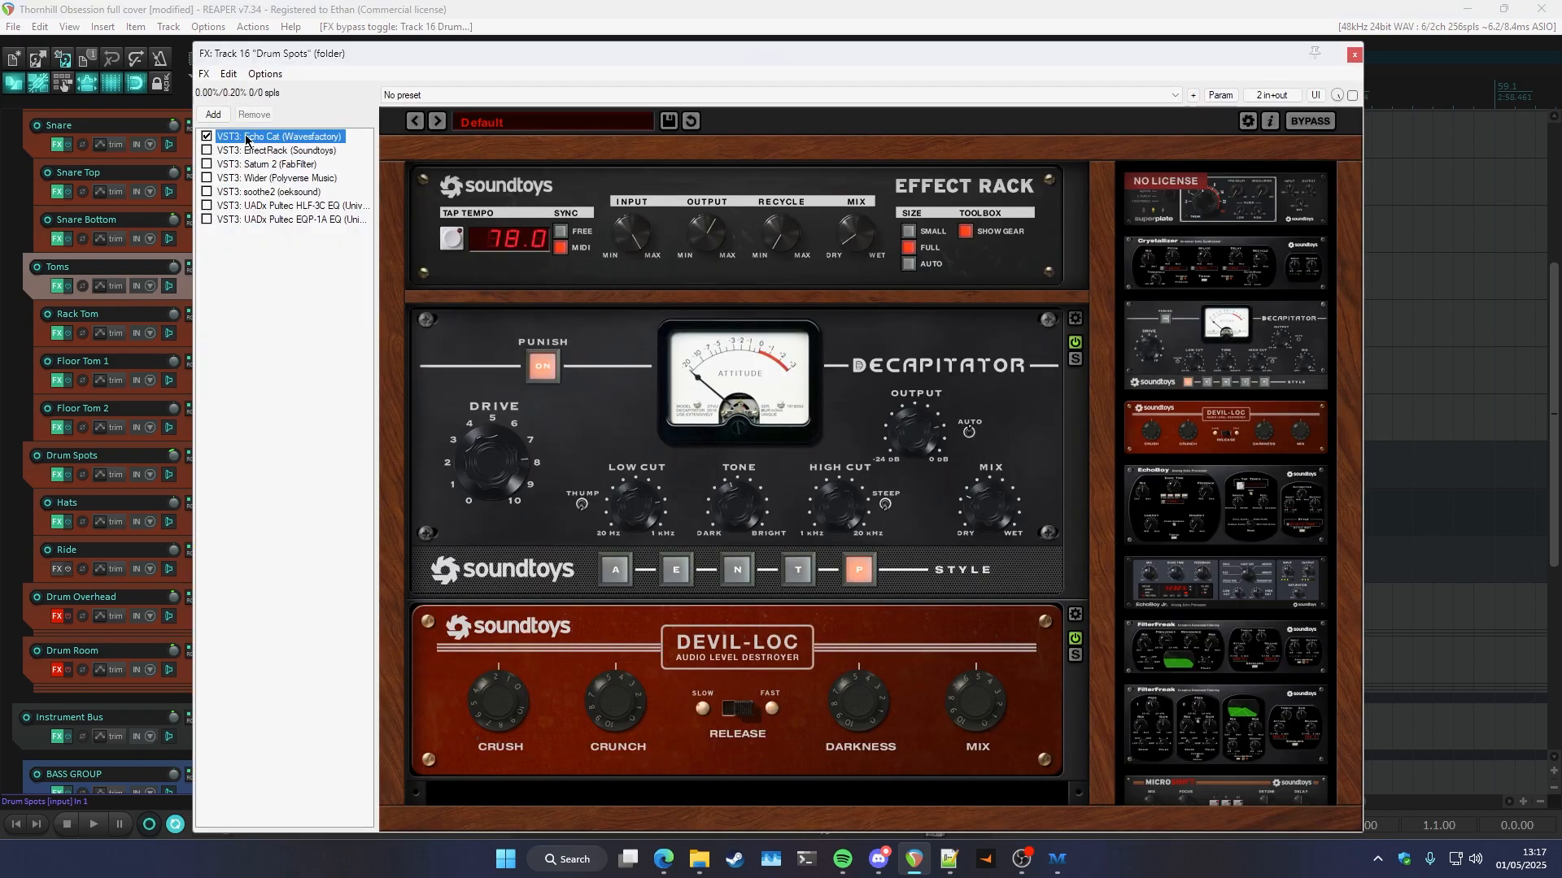
pyautogui.moveTo(332, 61); pyautogui.dragTo(373, 210)
pyautogui.press('space')
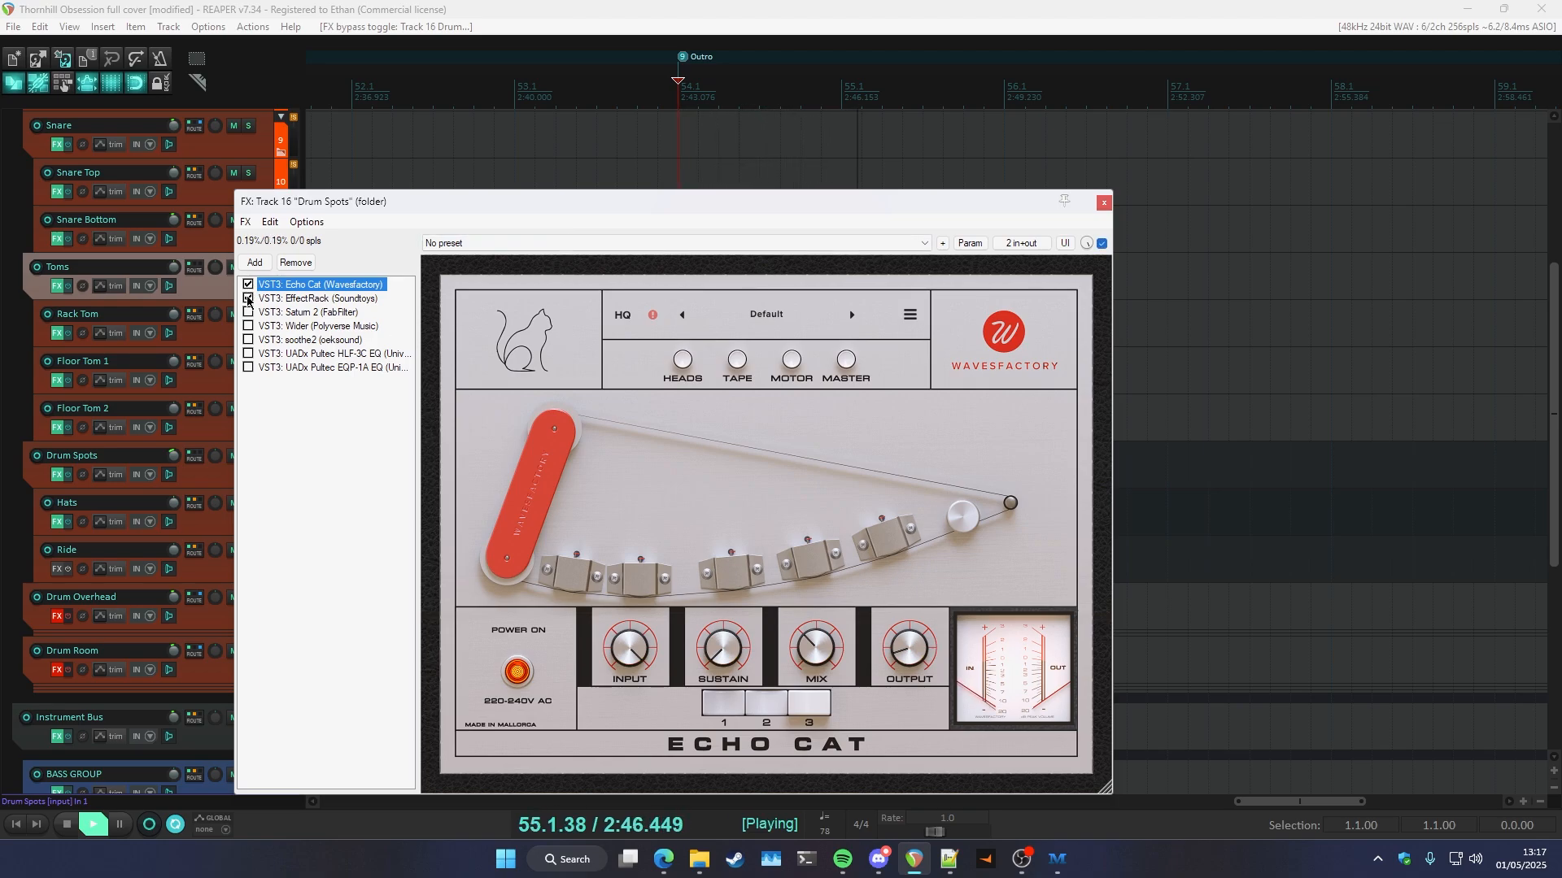
# - Switch on EffectRack and Saturn 2 in the Drum Spots chain and listen to the Outro
pyautogui.click(248, 299)
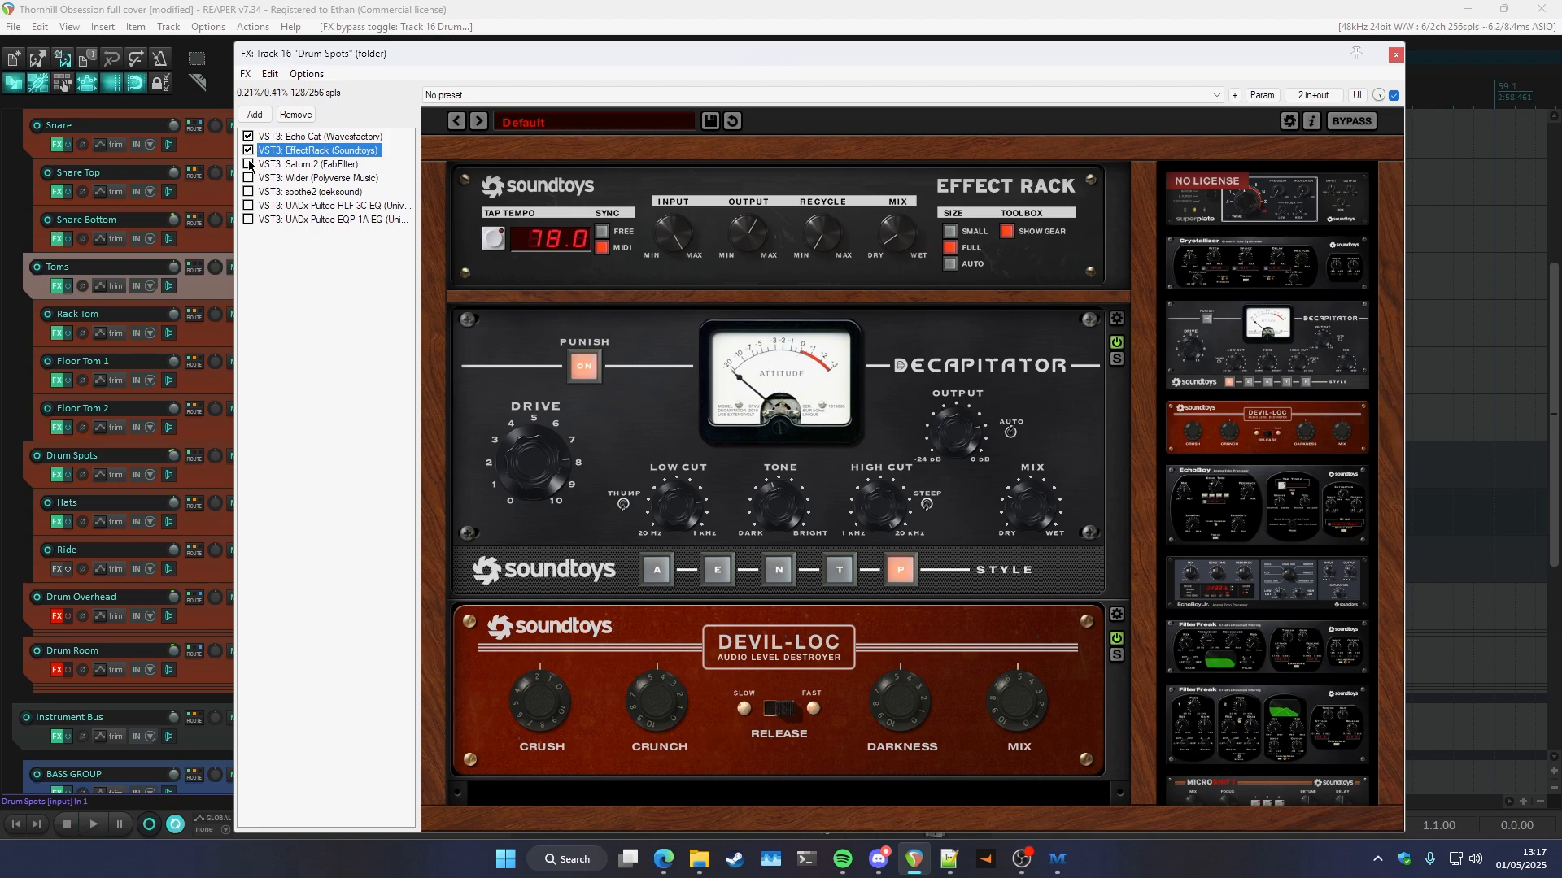
pyautogui.click(249, 164)
pyautogui.press('space')
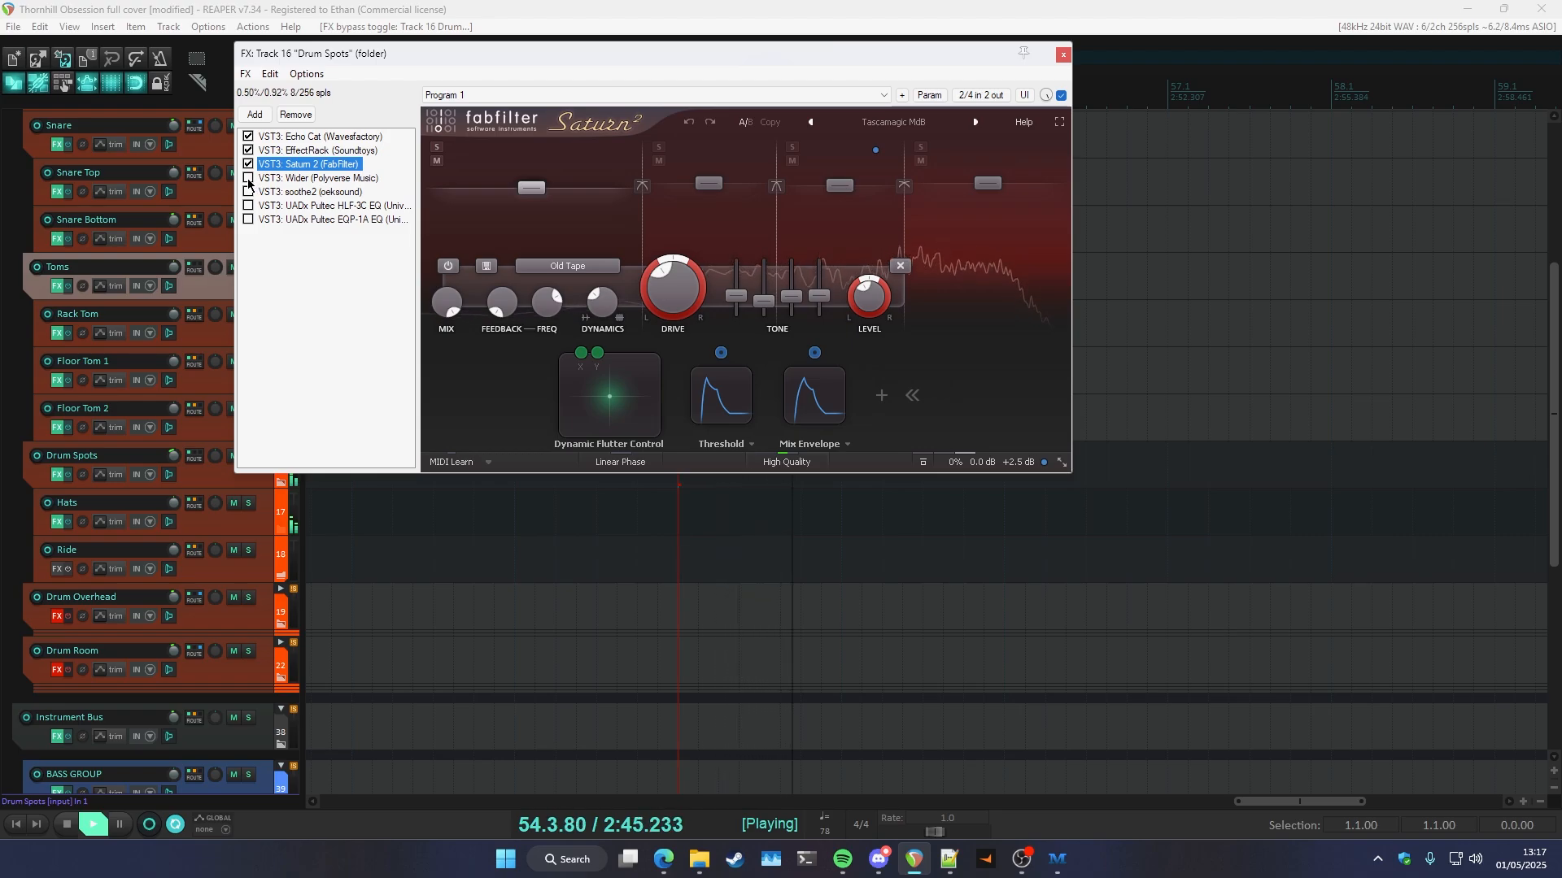
# - Switch on Wider, soothe2, Pultec HLF-3C and Pultec EQP-1A in the Drum Spots chain during playback, and stop playback
pyautogui.click(248, 178)
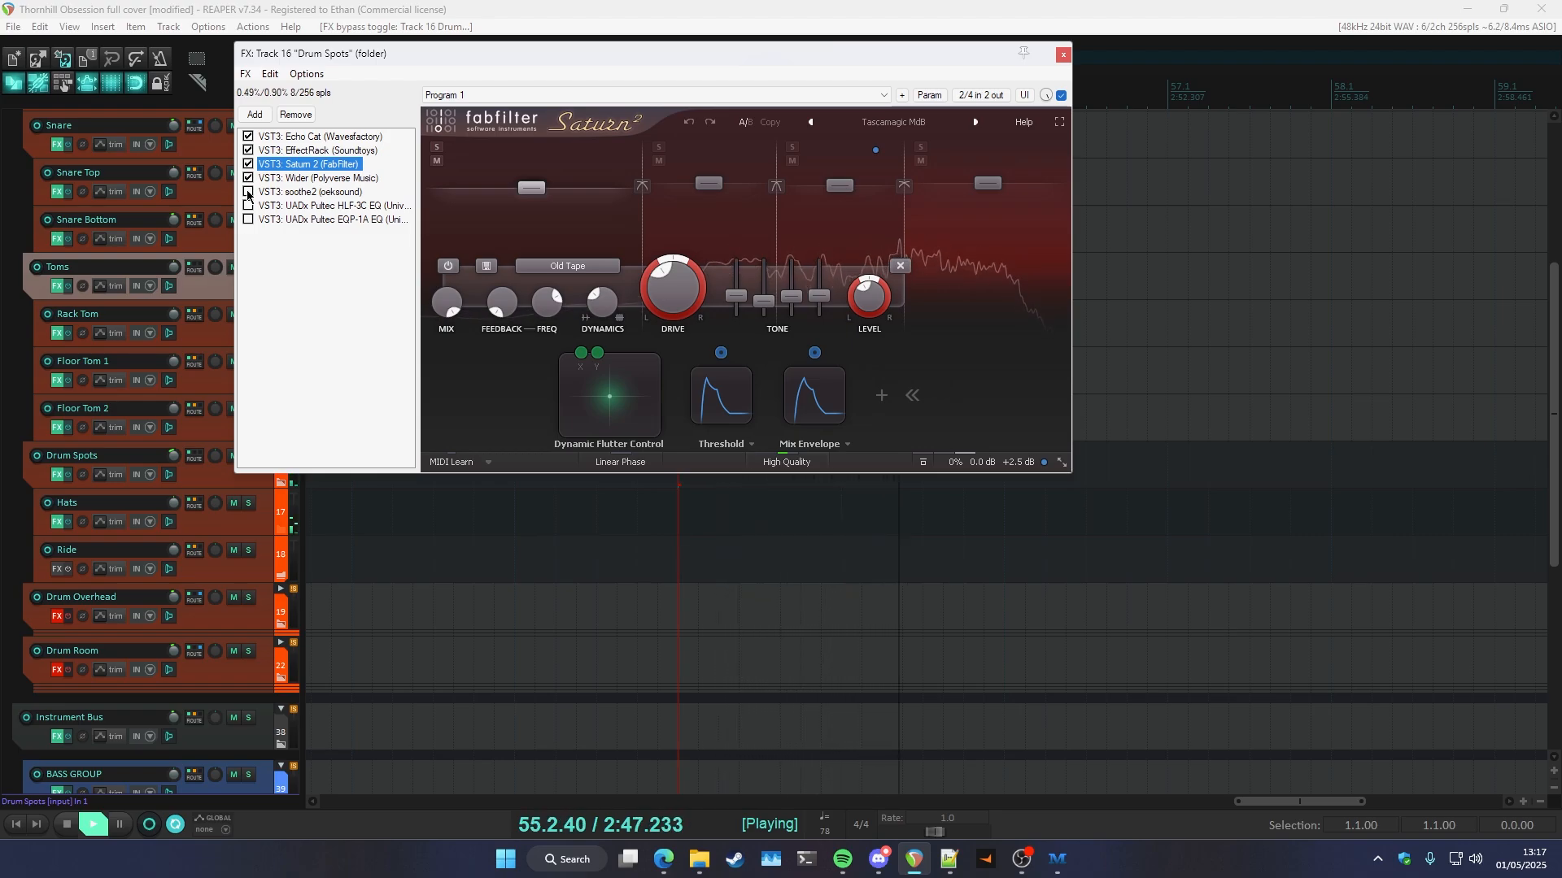
pyautogui.click(248, 192)
pyautogui.click(248, 205)
pyautogui.click(248, 220)
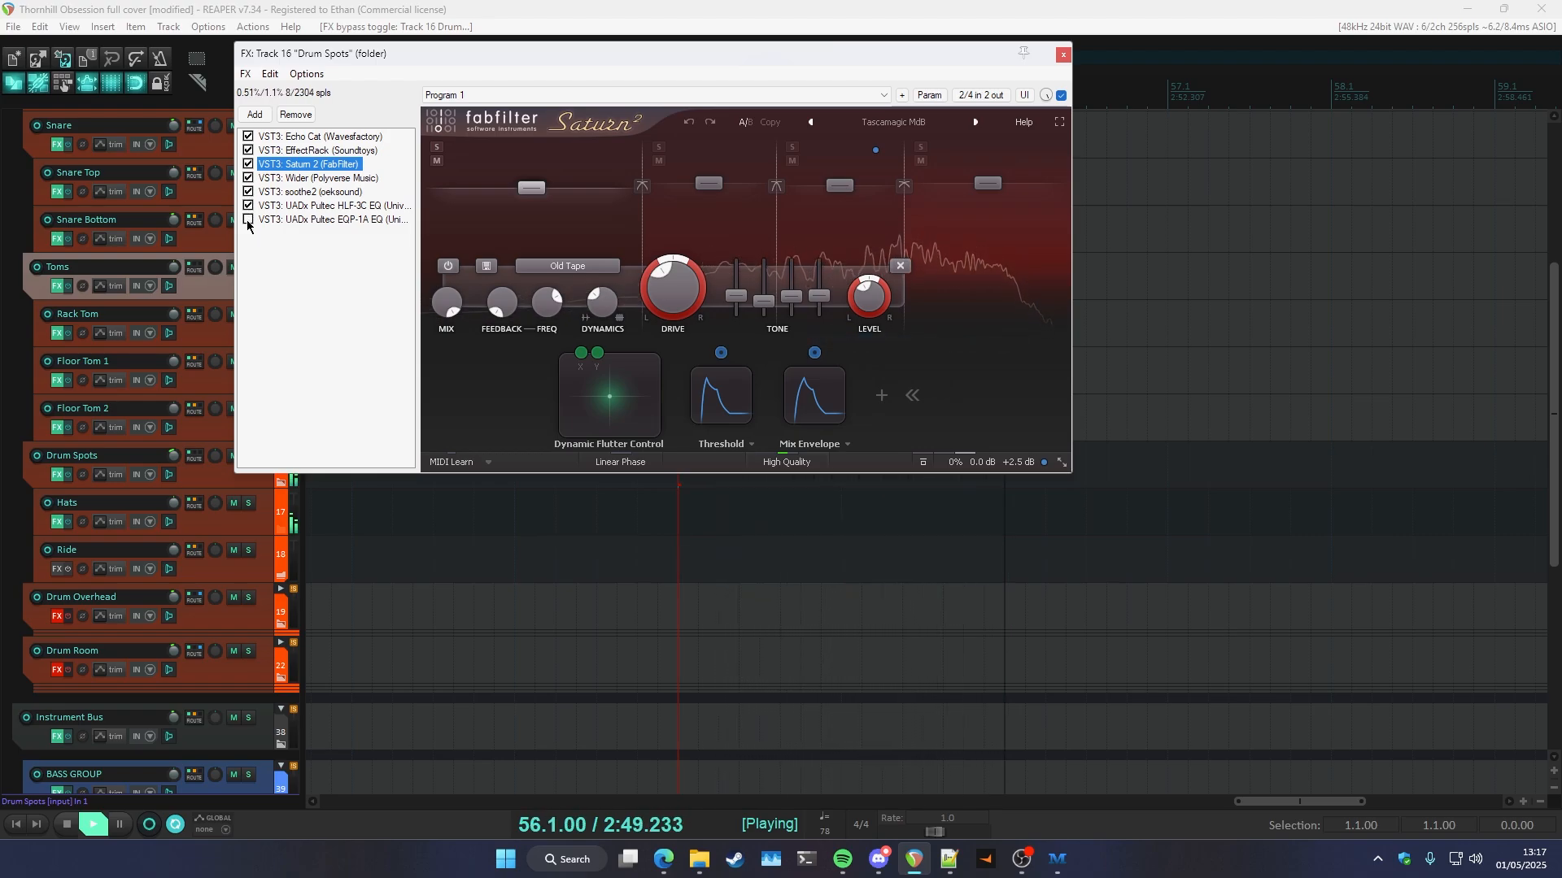
pyautogui.moveTo(333, 53); pyautogui.dragTo(351, 143)
pyautogui.press('space')
# - Examine the settings of soothe2 and the two Pultec EQs in the Drum Spots chain
pyautogui.click(328, 280)
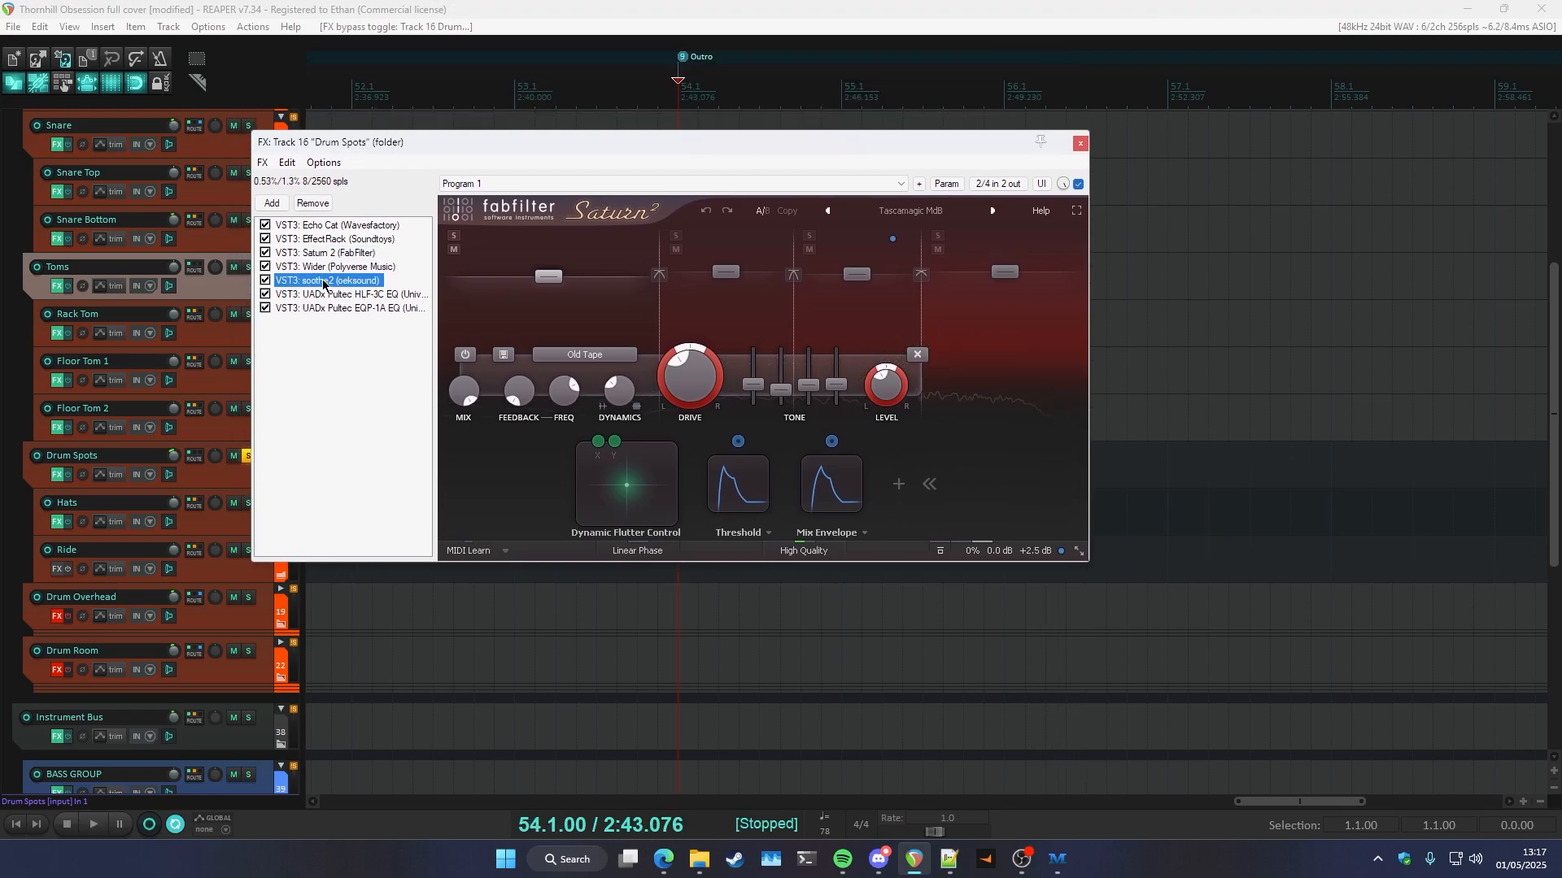
pyautogui.click(314, 294)
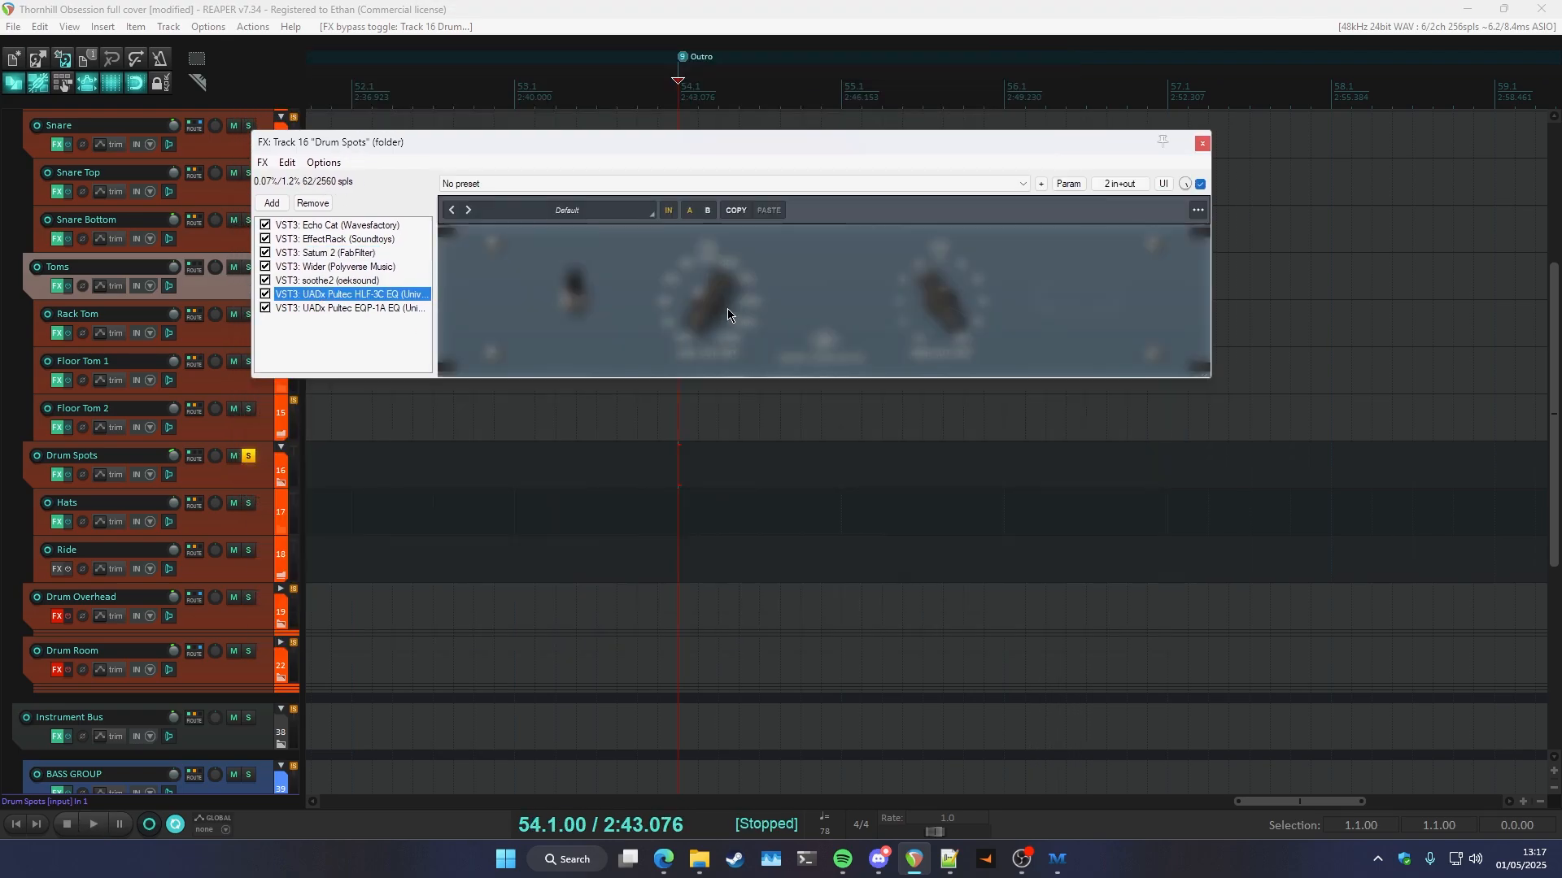
pyautogui.click(279, 310)
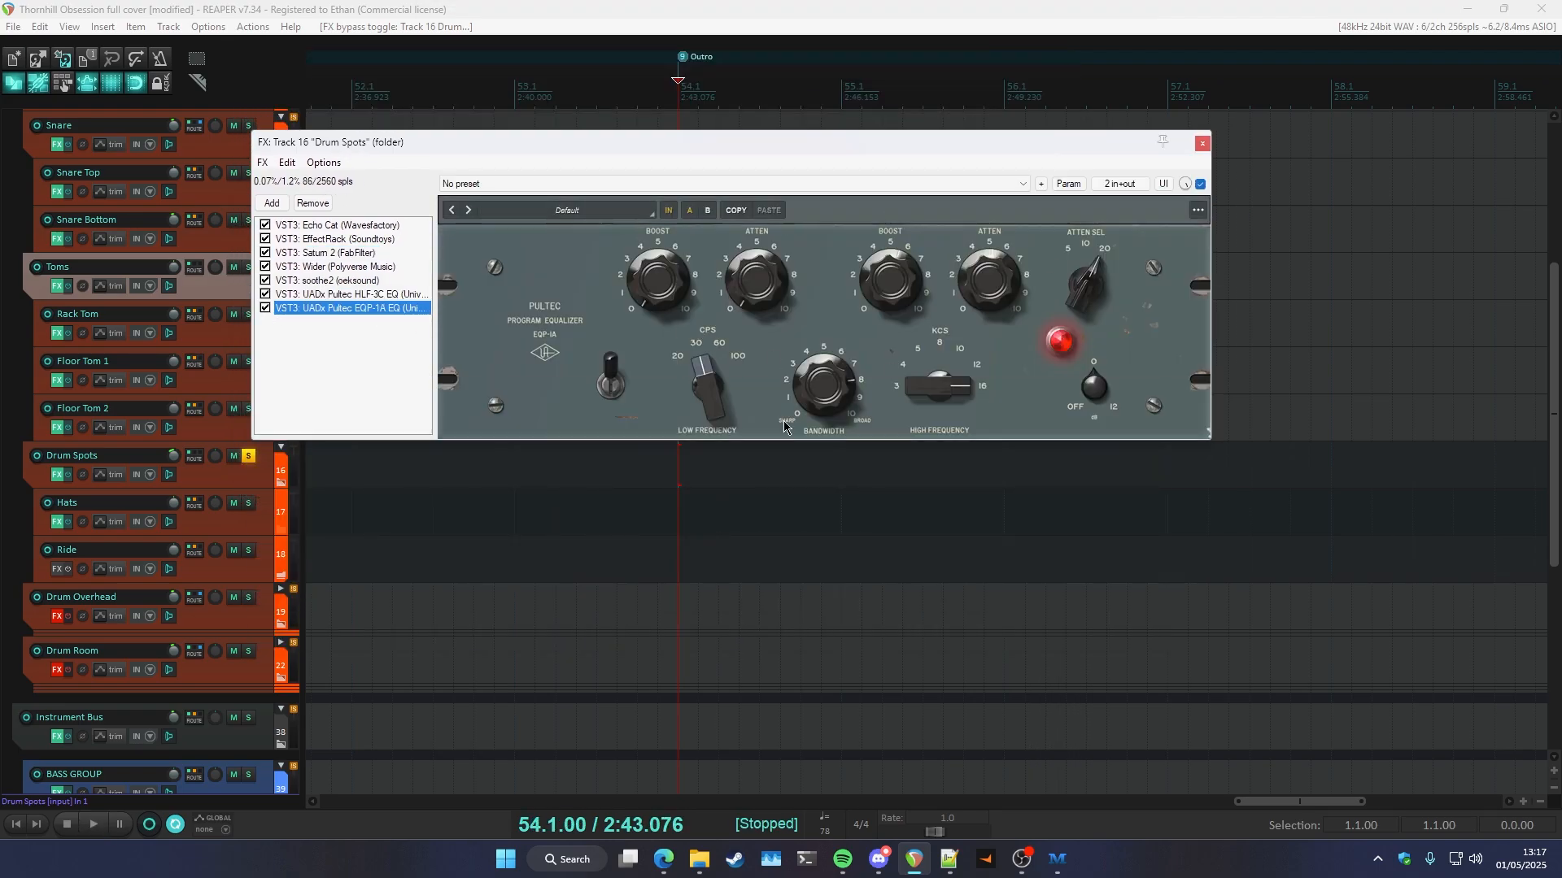
# - Leave the Drum Spots chain, return to the Intro, and play the OH LDC track in exclusive solo with its effects bypassed
pyautogui.press('Escape')
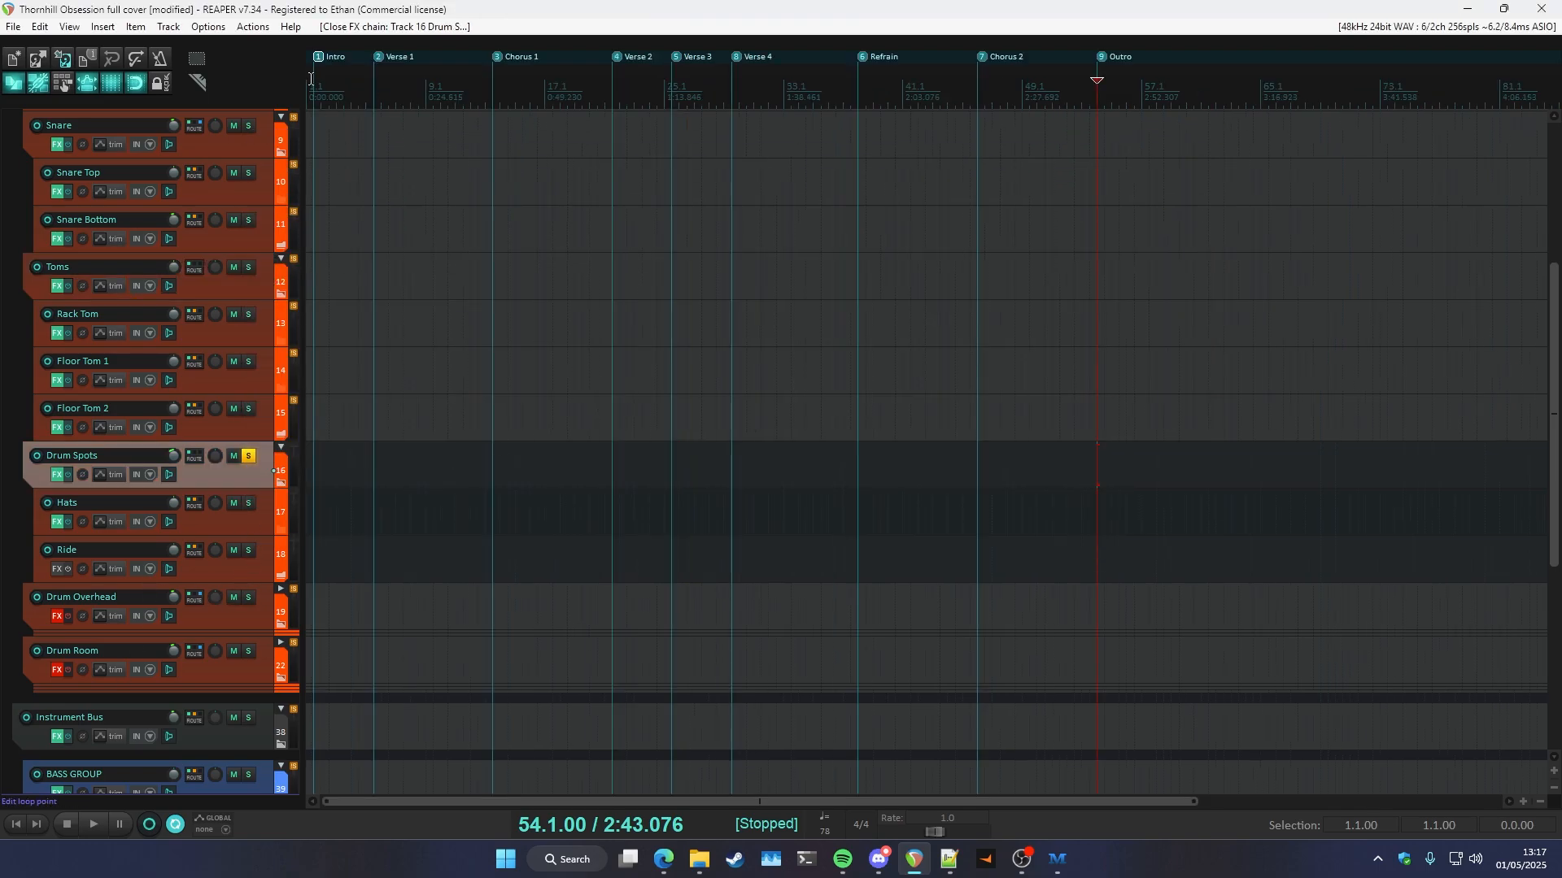
pyautogui.click(313, 80)
pyautogui.scroll(6, 391, 529)
pyautogui.click(257, 454)
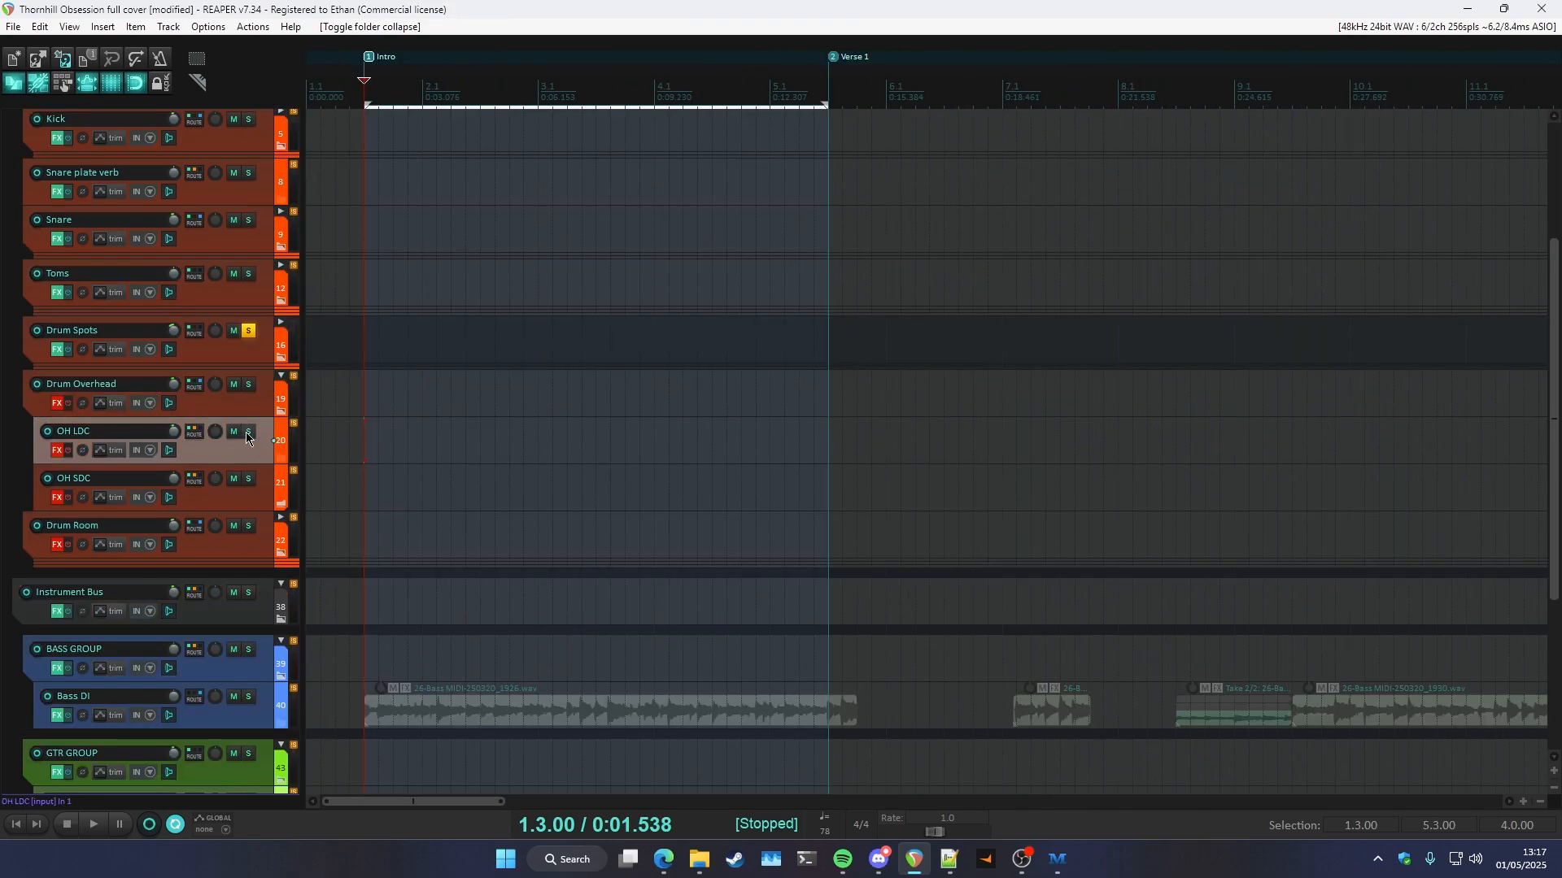
pyautogui.click(248, 433)
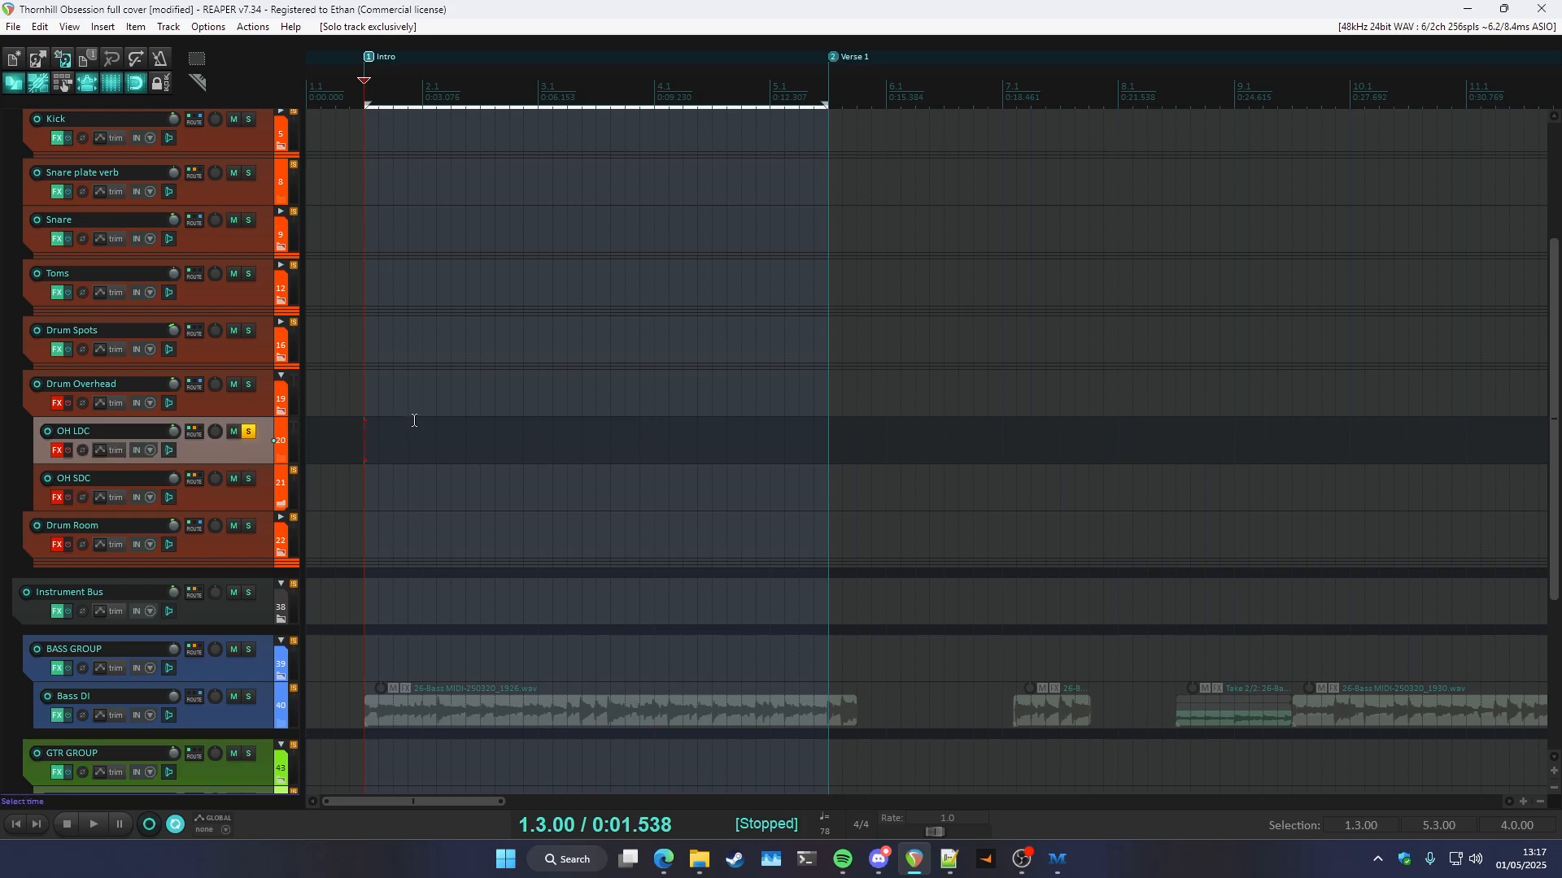
pyautogui.scroll(3, 365, 446)
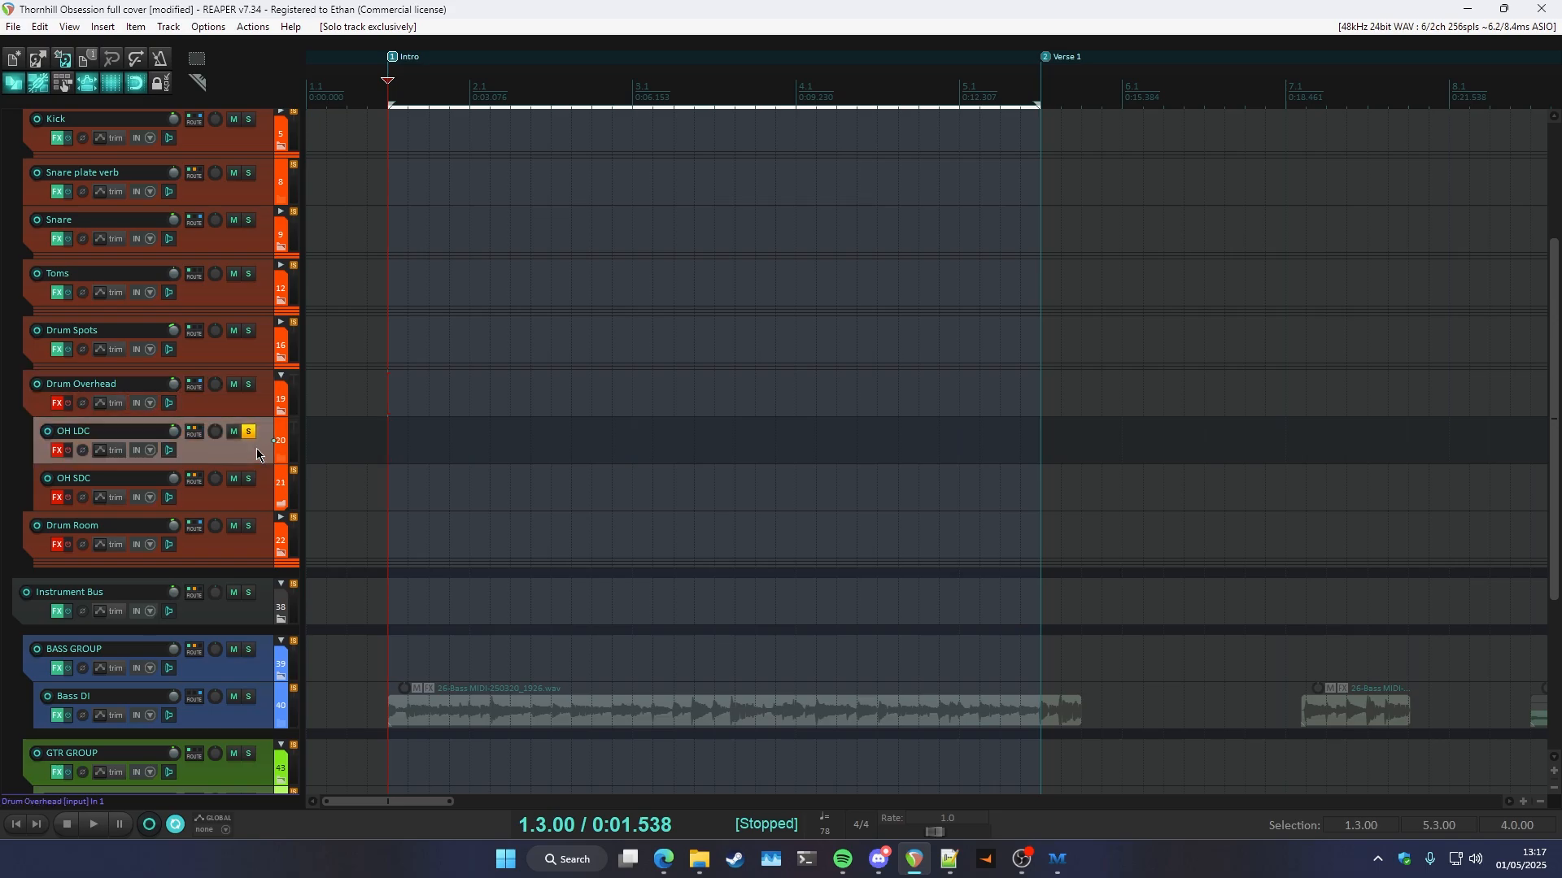
pyautogui.press('space')
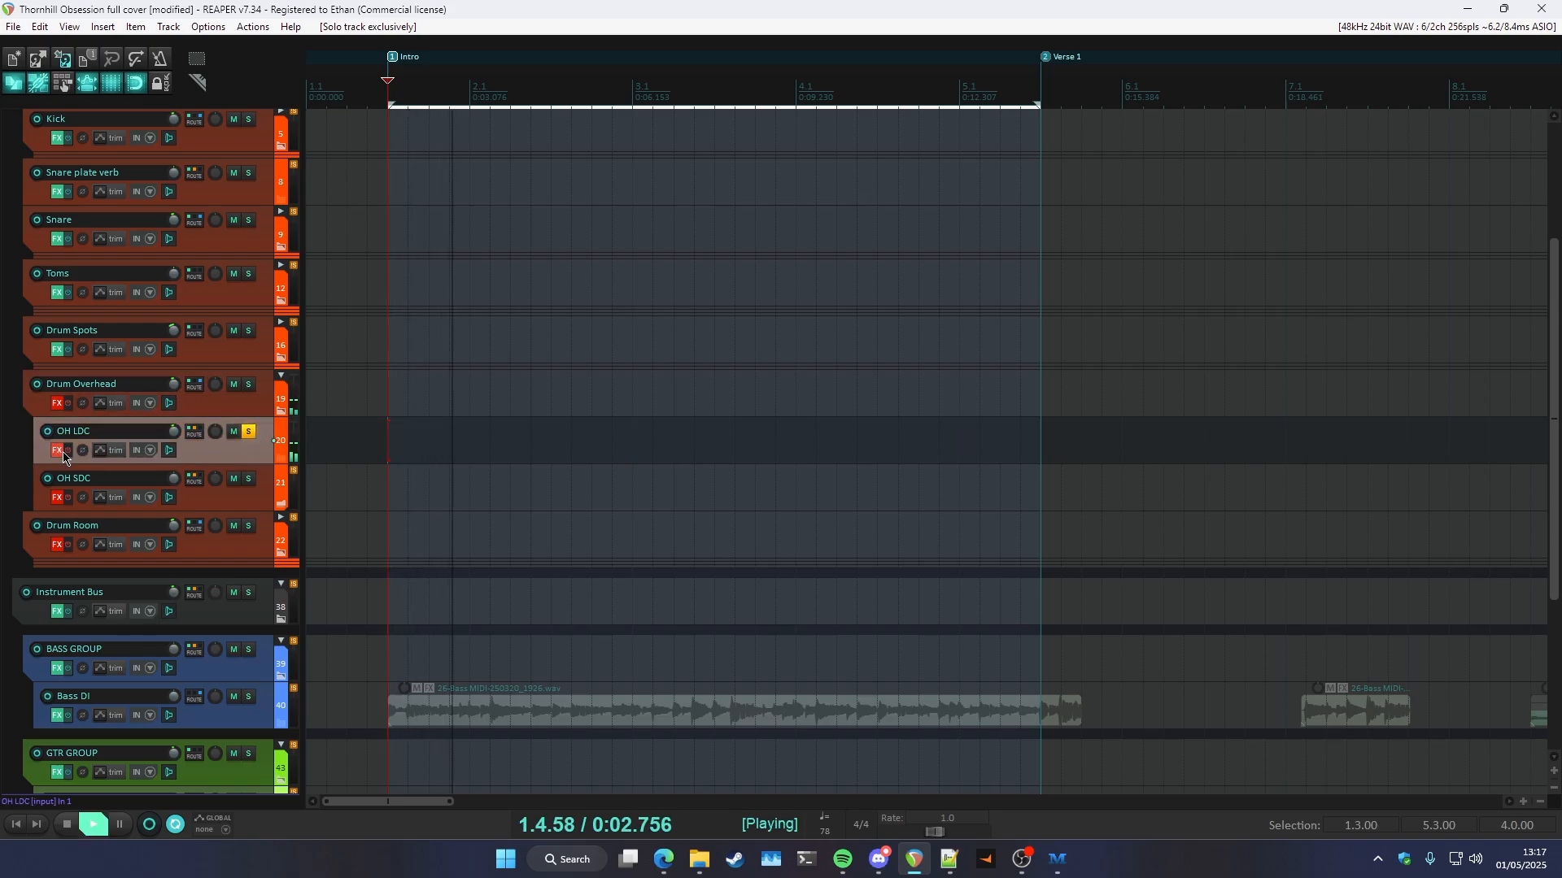
# - Enable the OH LDC effects with only Pro-Q 4 active and listen to the Intro through it
pyautogui.click(59, 451)
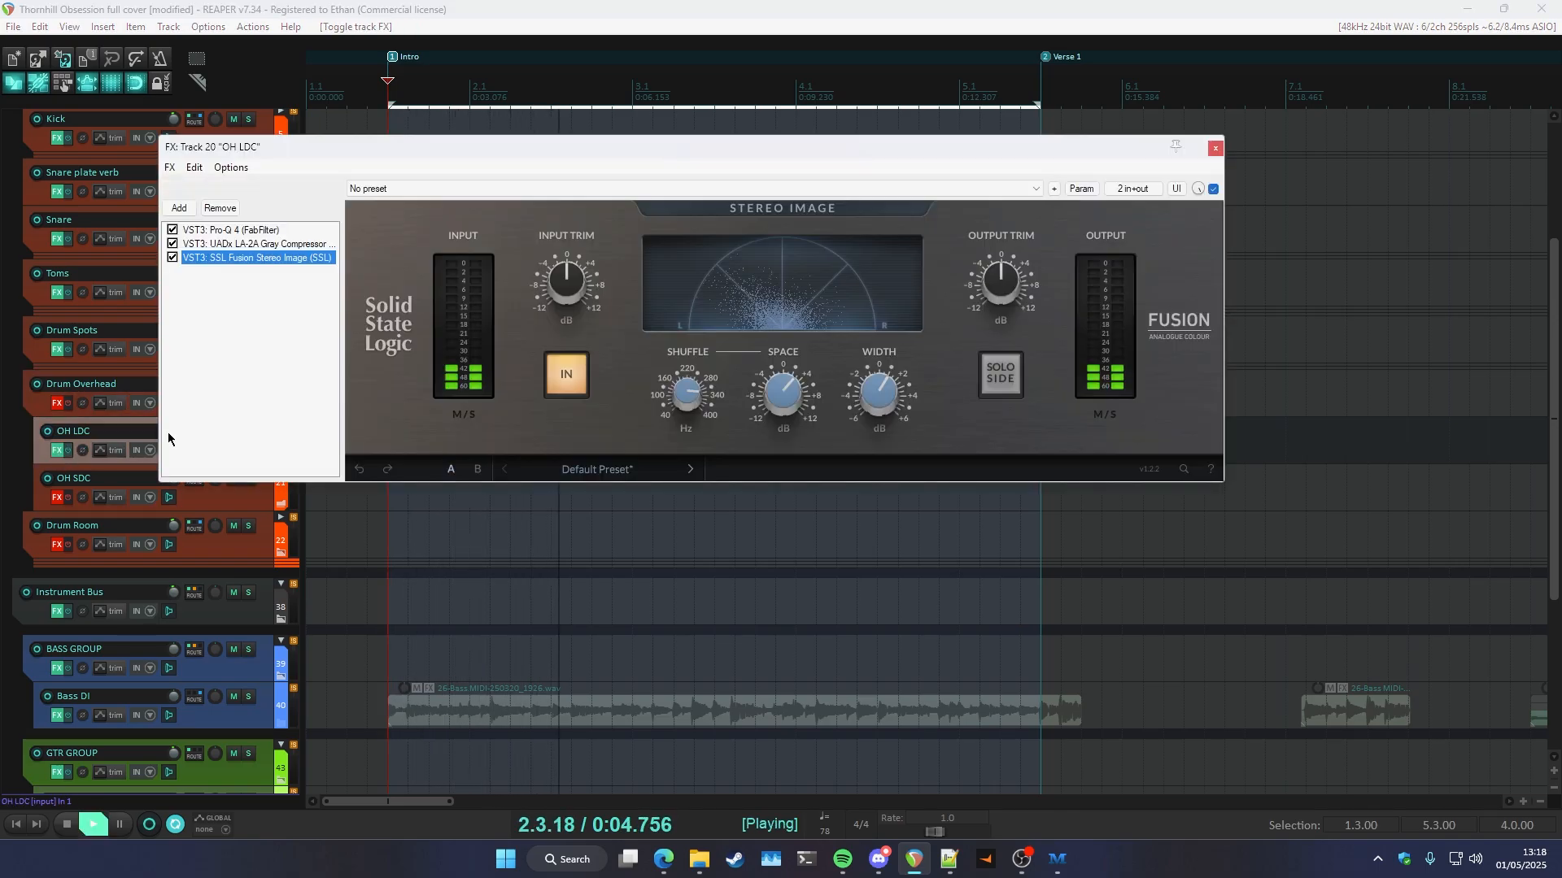
pyautogui.click(216, 232)
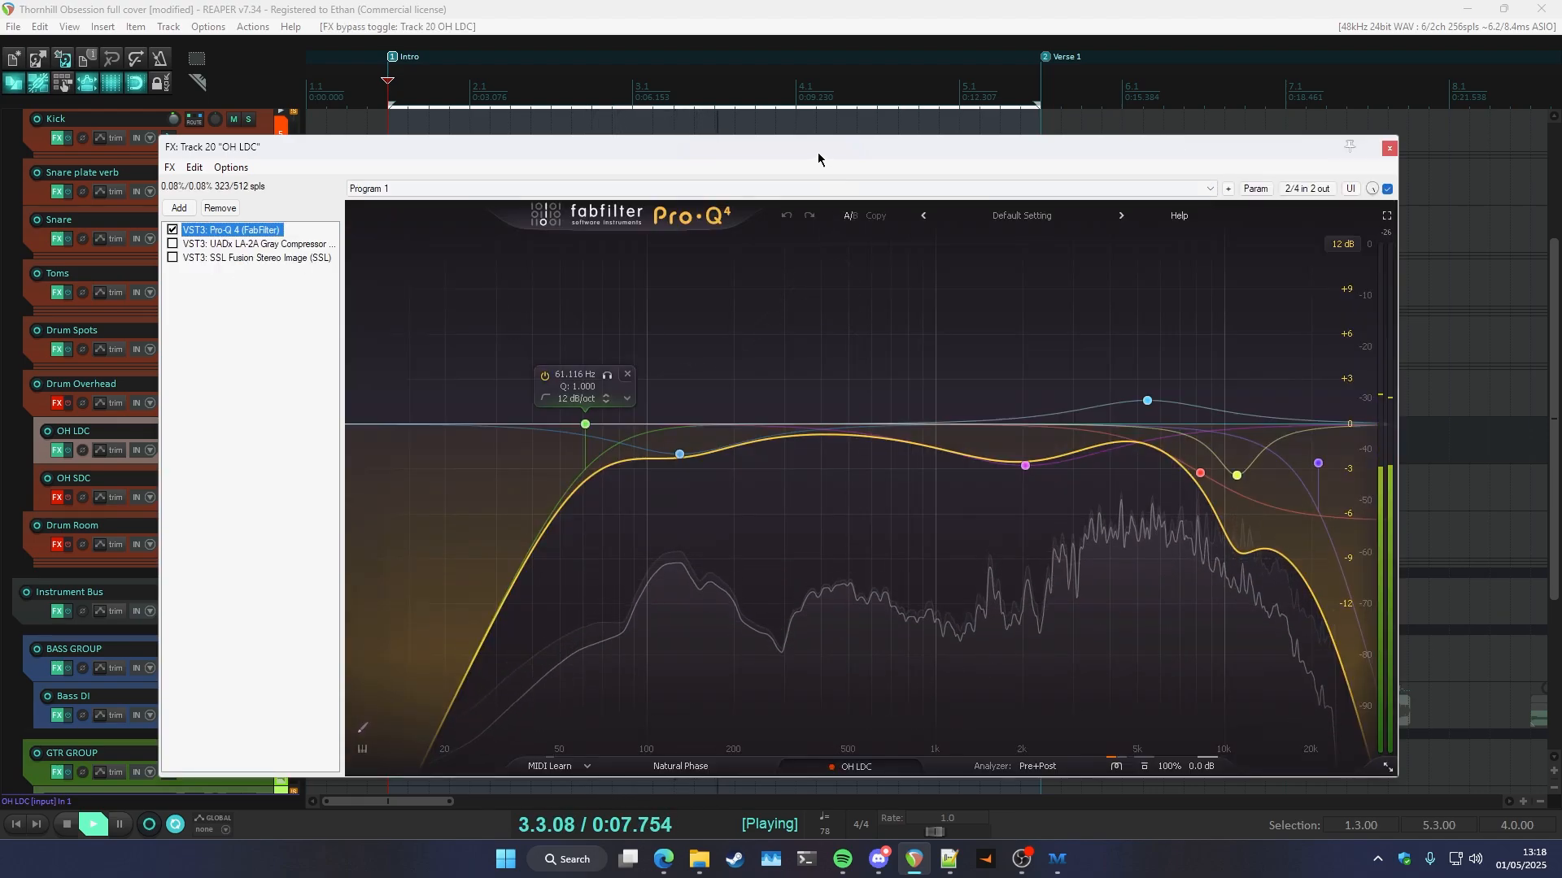
pyautogui.moveTo(819, 157); pyautogui.dragTo(758, 192)
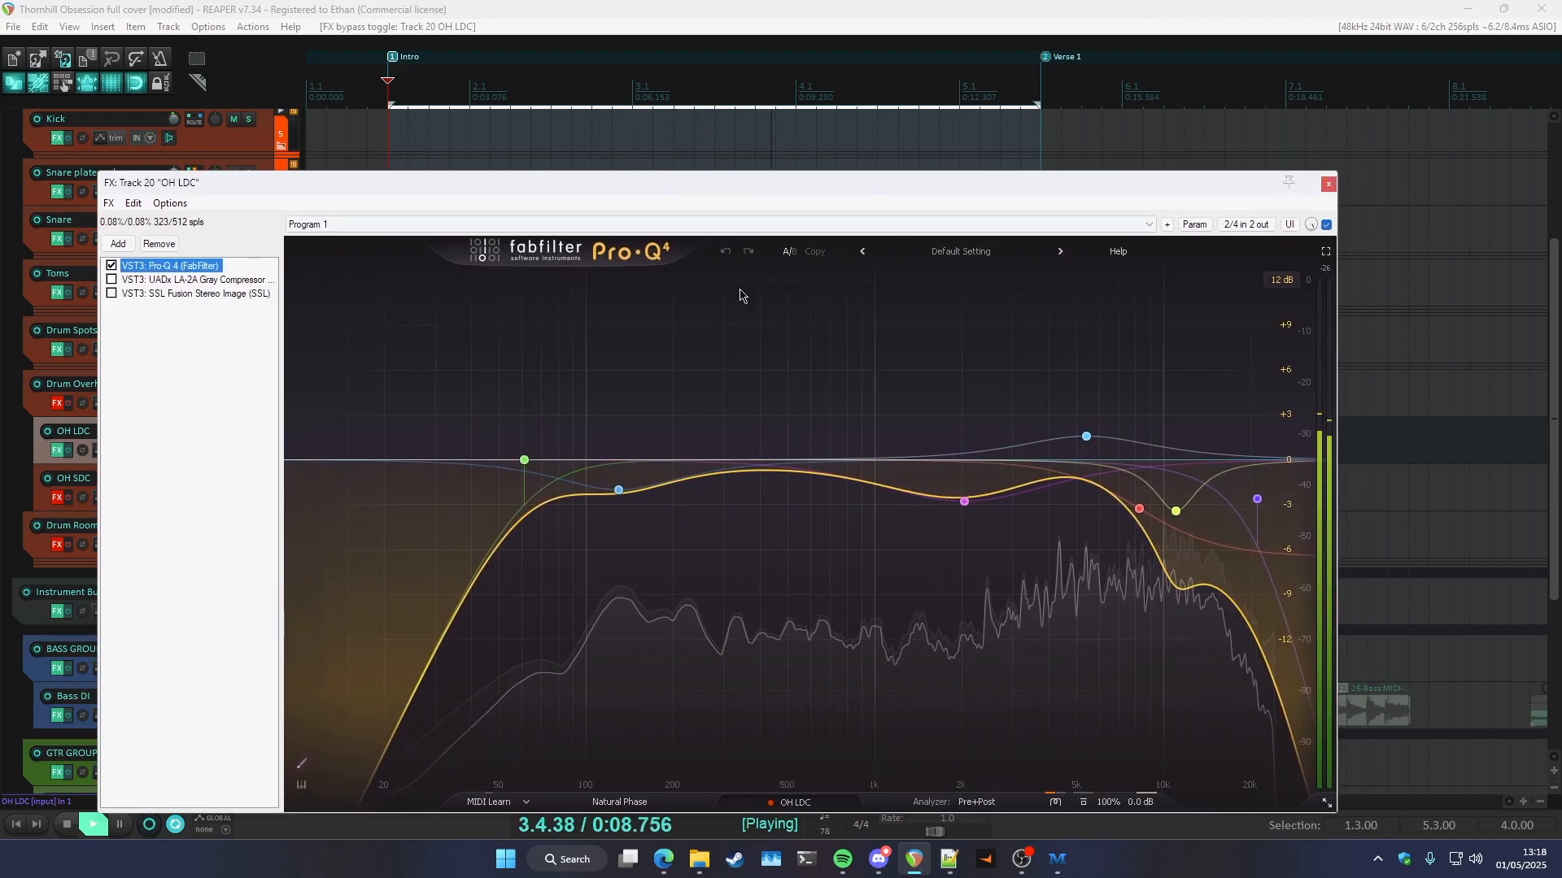
pyautogui.press('space')
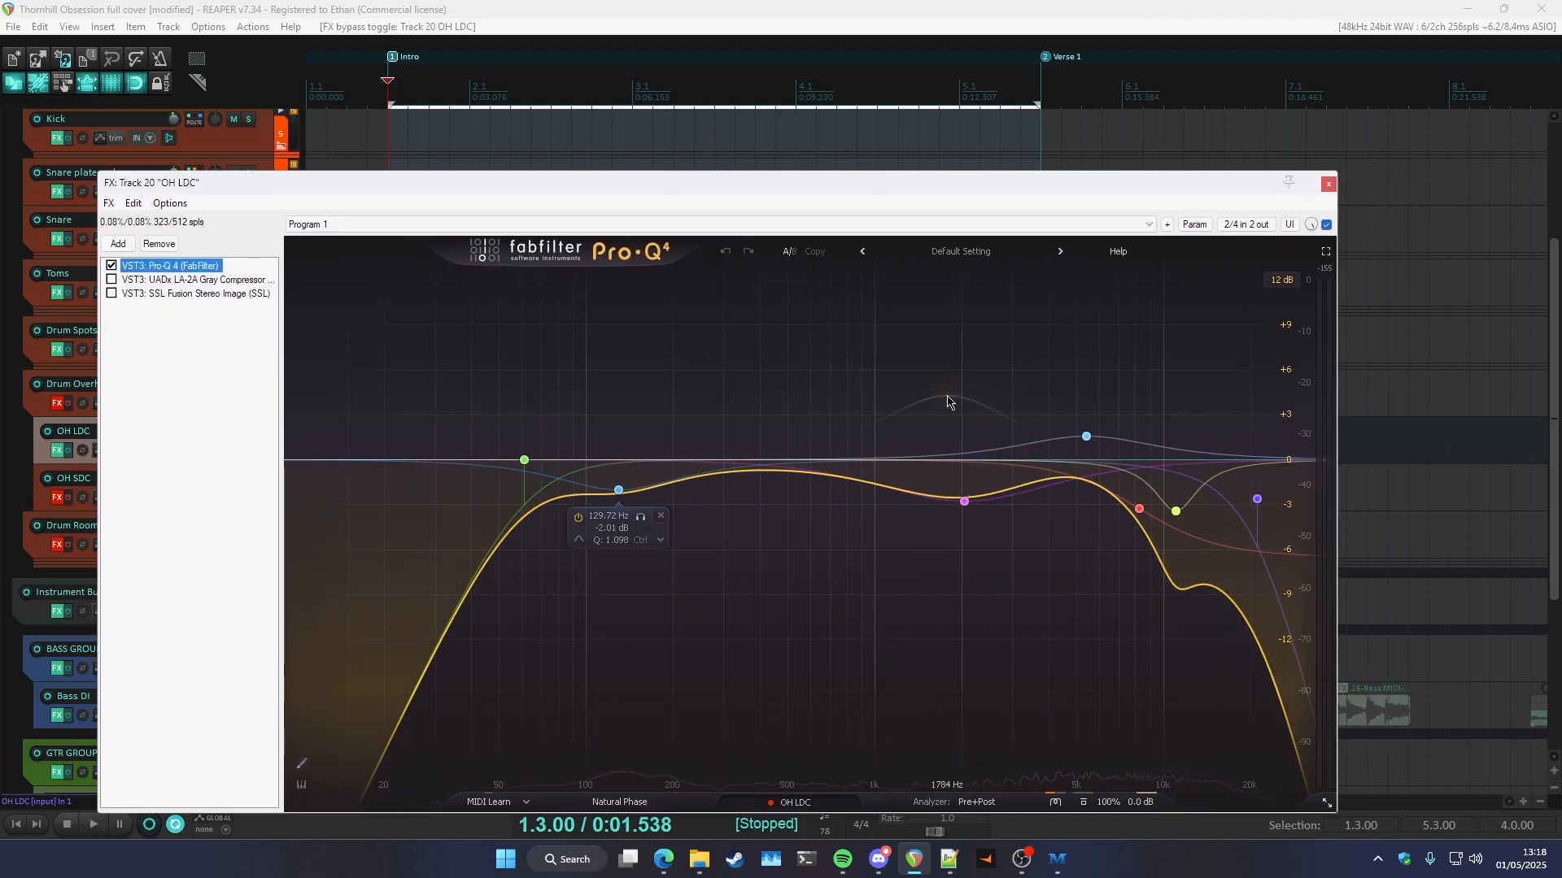
pyautogui.press('space')
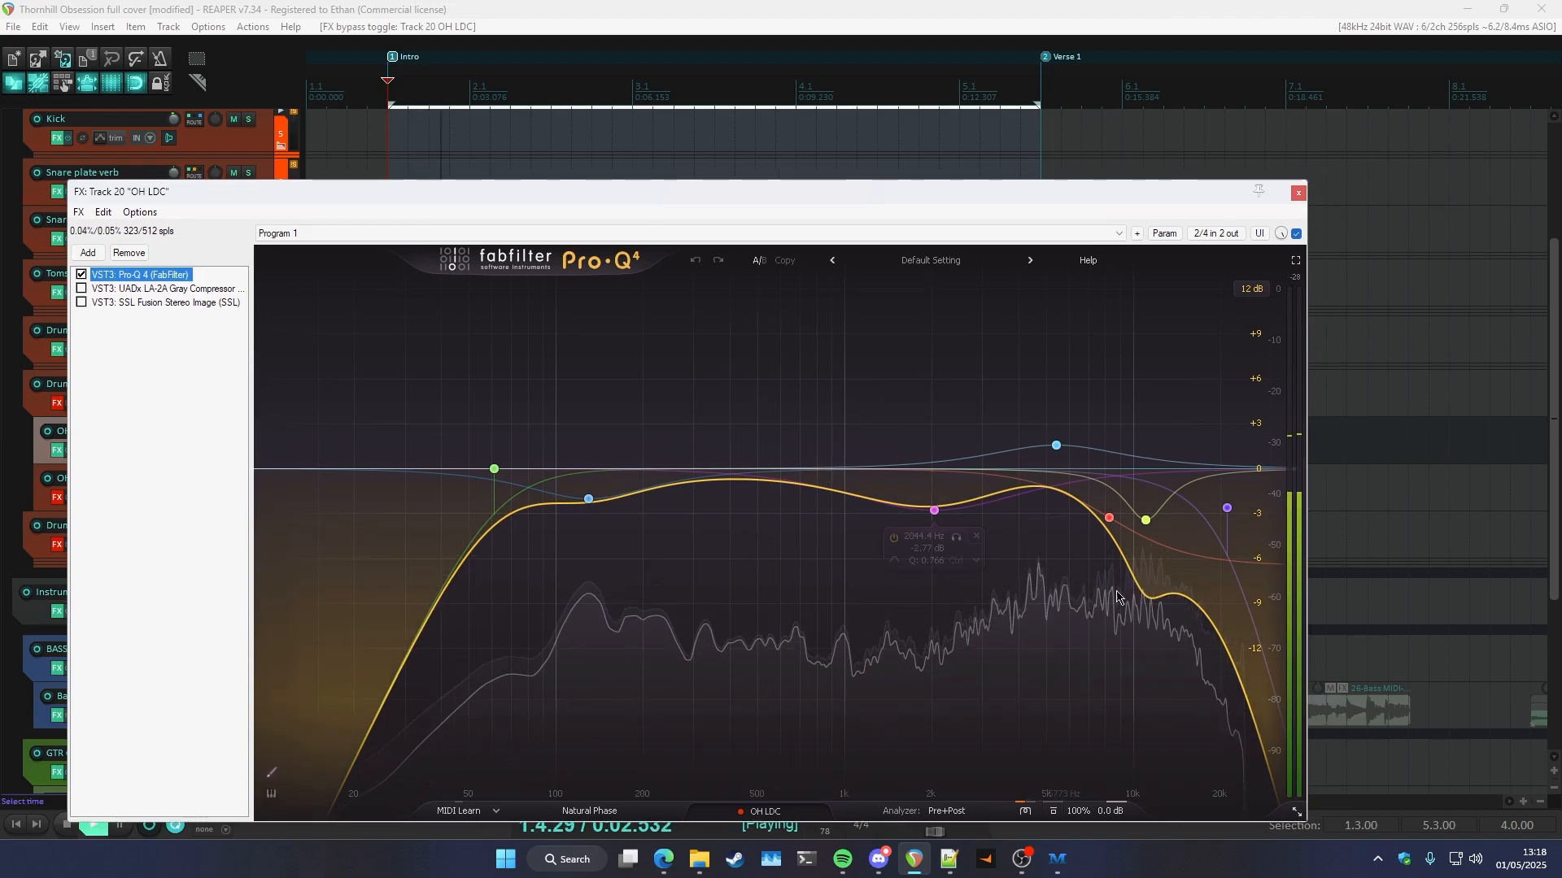
# - Switch on the LA-2A Gray Compressor and SSL Fusion Stereo Image on OH LDC during playback, and close its effects chain
pyautogui.click(81, 289)
pyautogui.click(111, 289)
pyautogui.moveTo(520, 202); pyautogui.dragTo(562, 243)
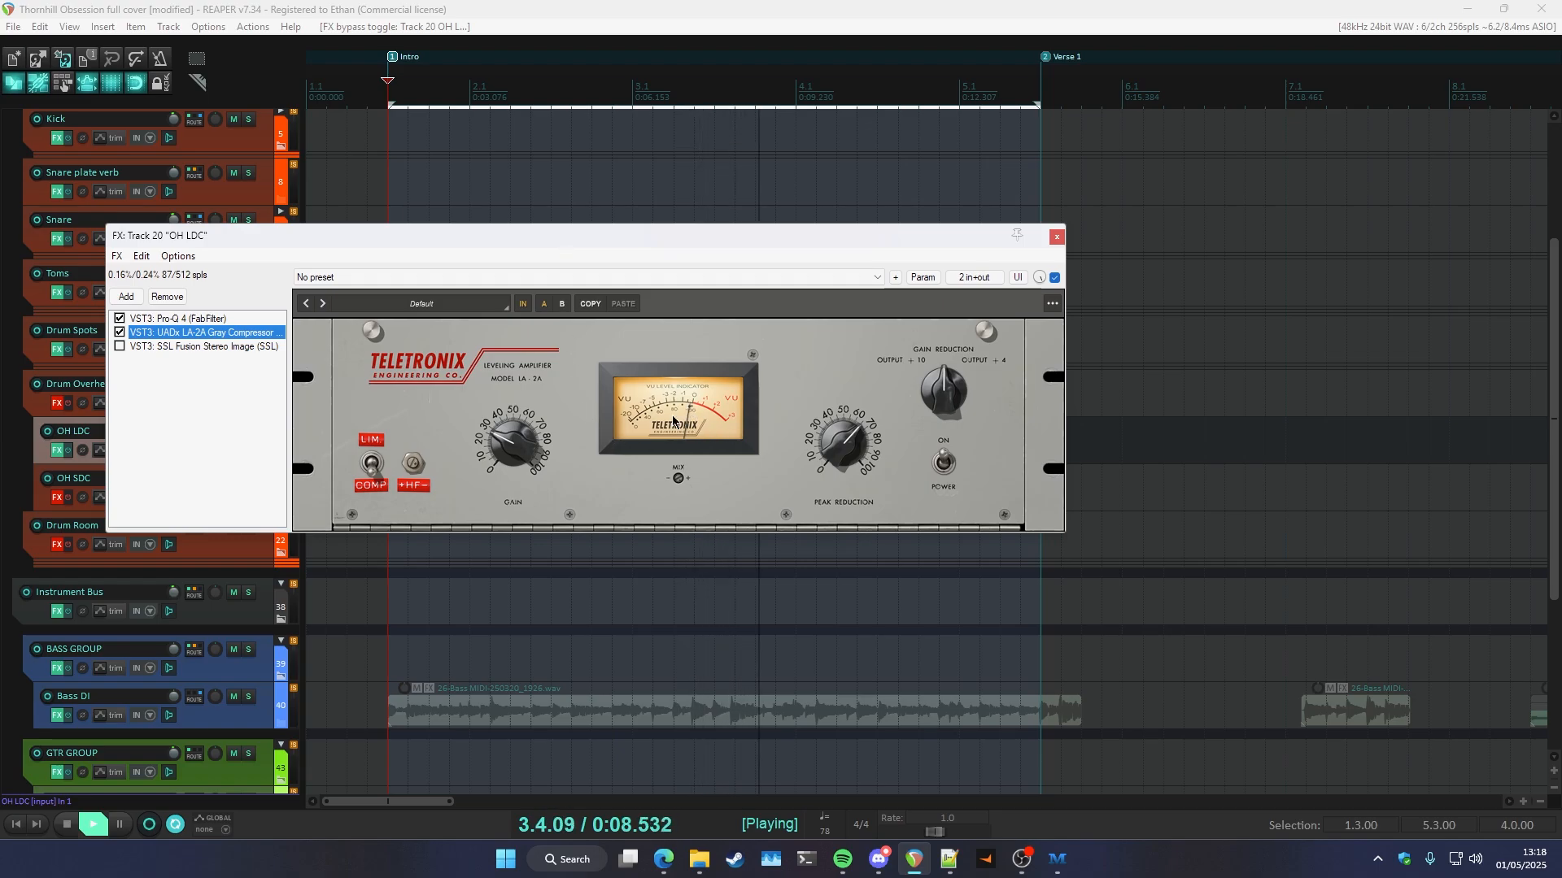
pyautogui.click(119, 347)
pyautogui.click(167, 345)
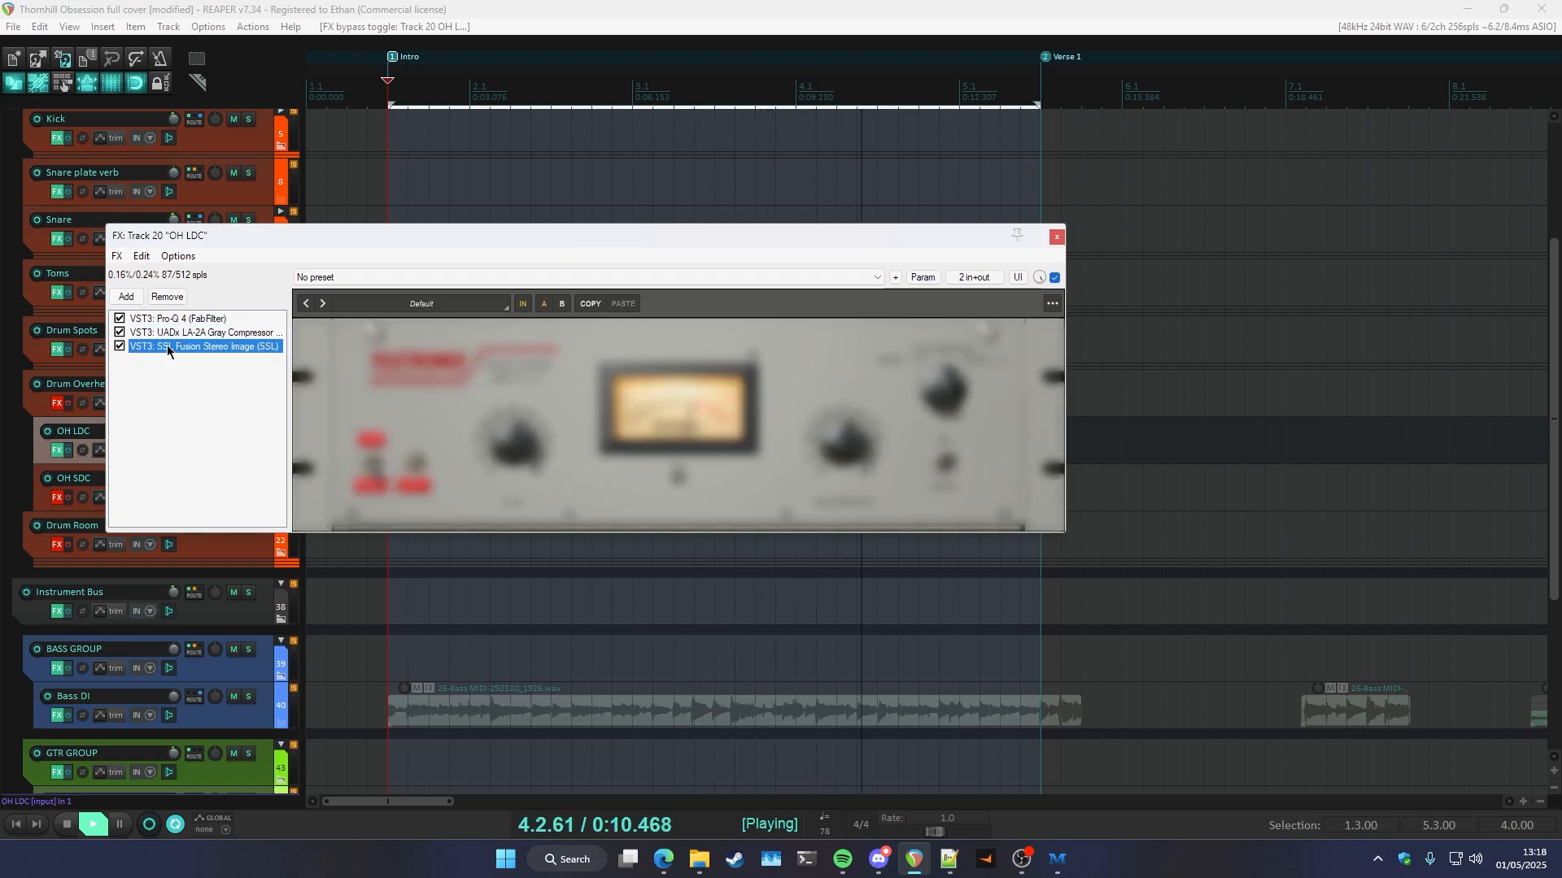
pyautogui.moveTo(680, 235); pyautogui.dragTo(688, 342)
pyautogui.press('Escape')
# - Solo OH SDC, enable its effects with only Pro-Q 4 active, and listen to the Intro
pyautogui.click(226, 498)
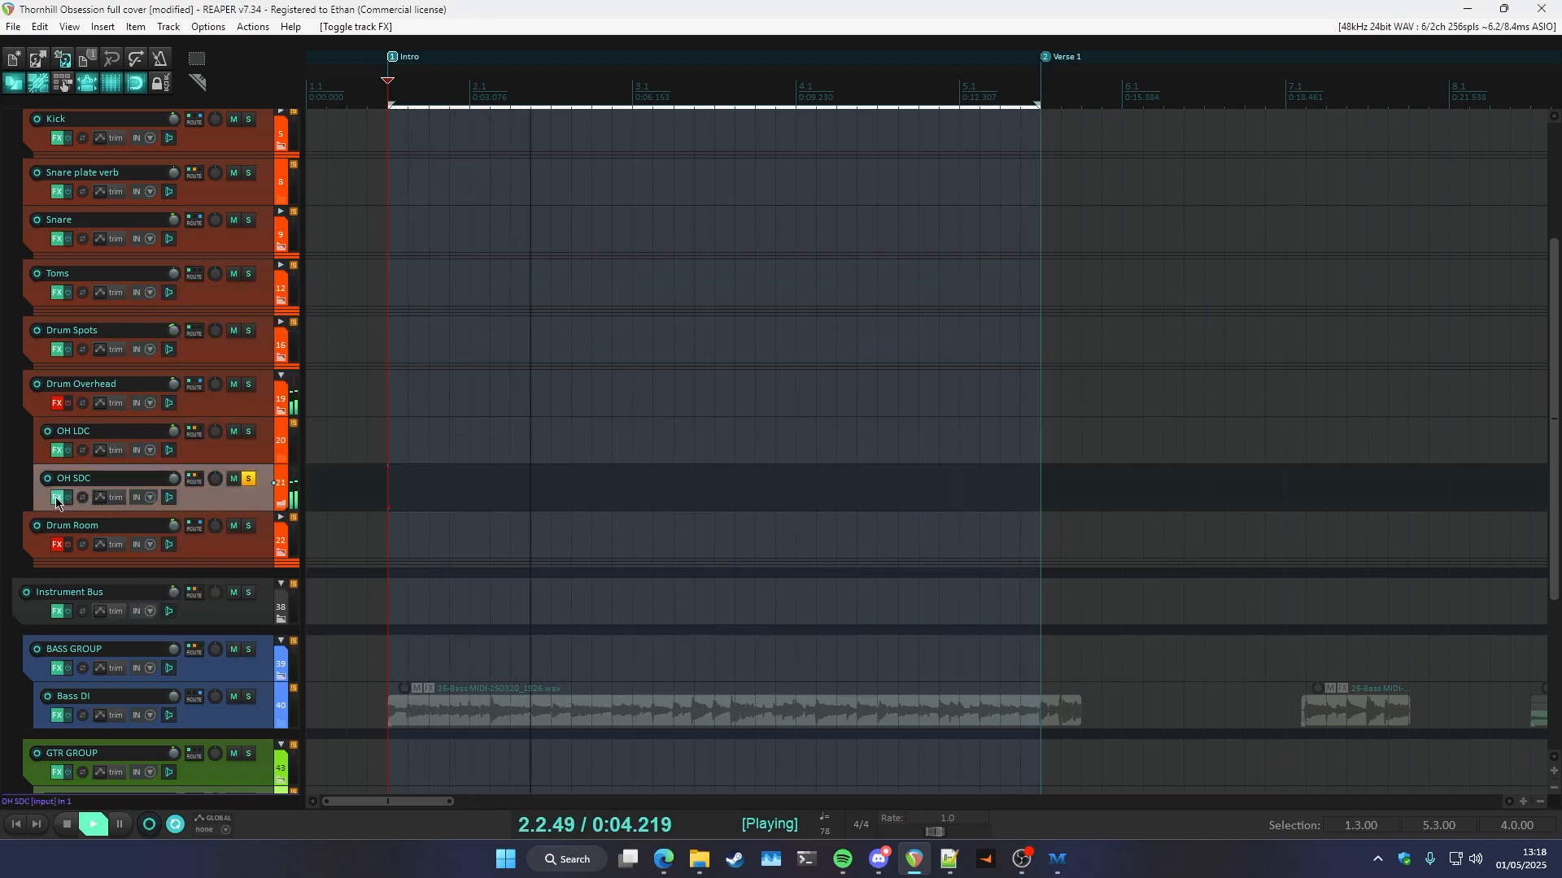
pyautogui.click(59, 499)
pyautogui.moveTo(219, 388); pyautogui.dragTo(222, 299)
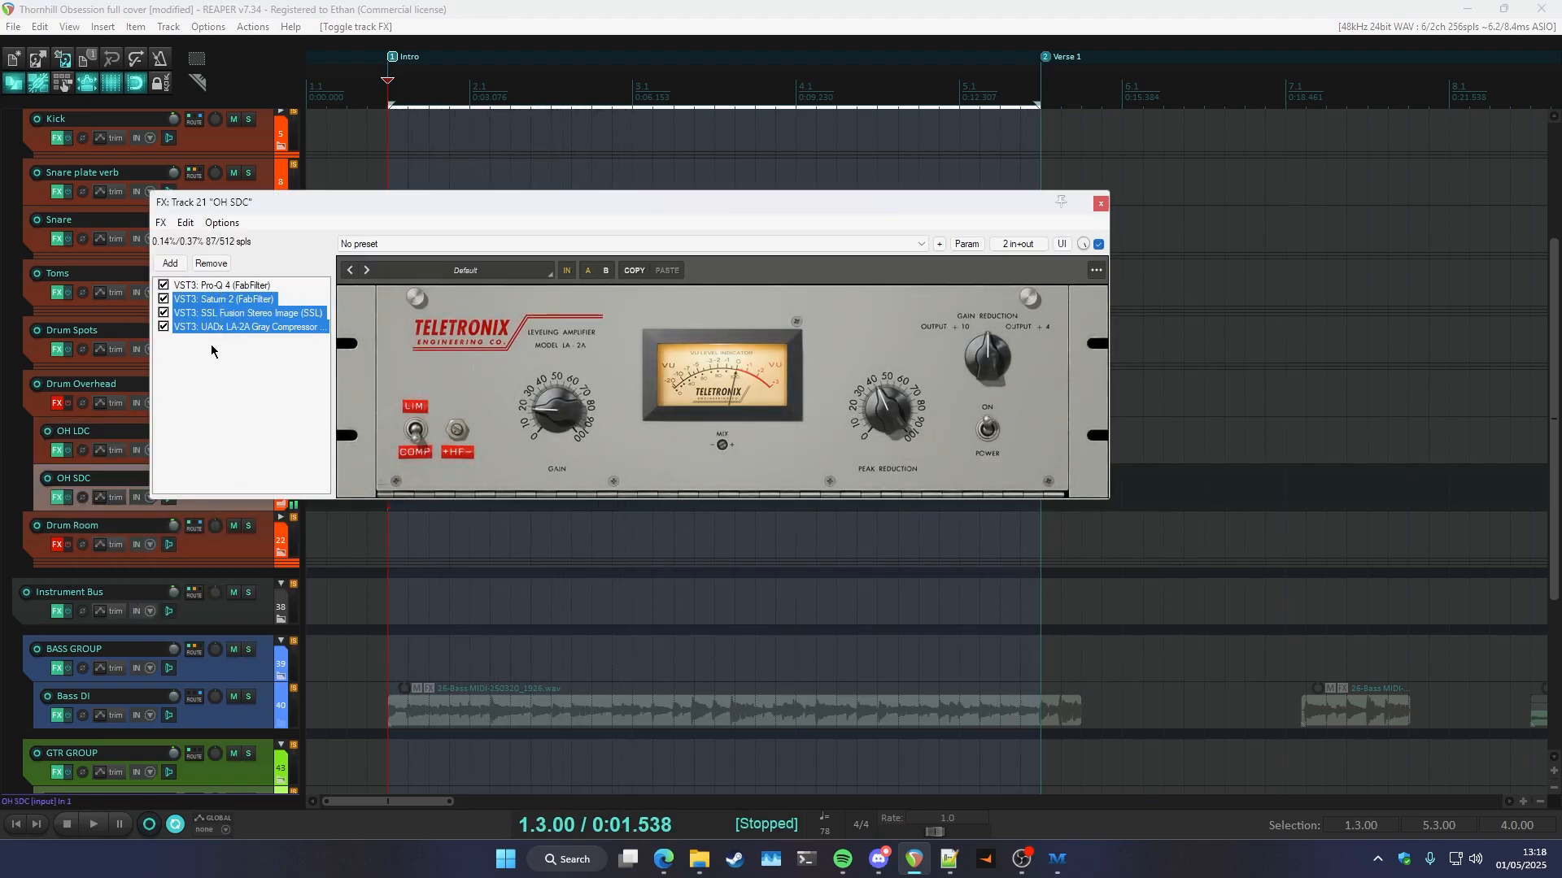
pyautogui.moveTo(208, 363); pyautogui.dragTo(221, 305)
pyautogui.click(198, 289)
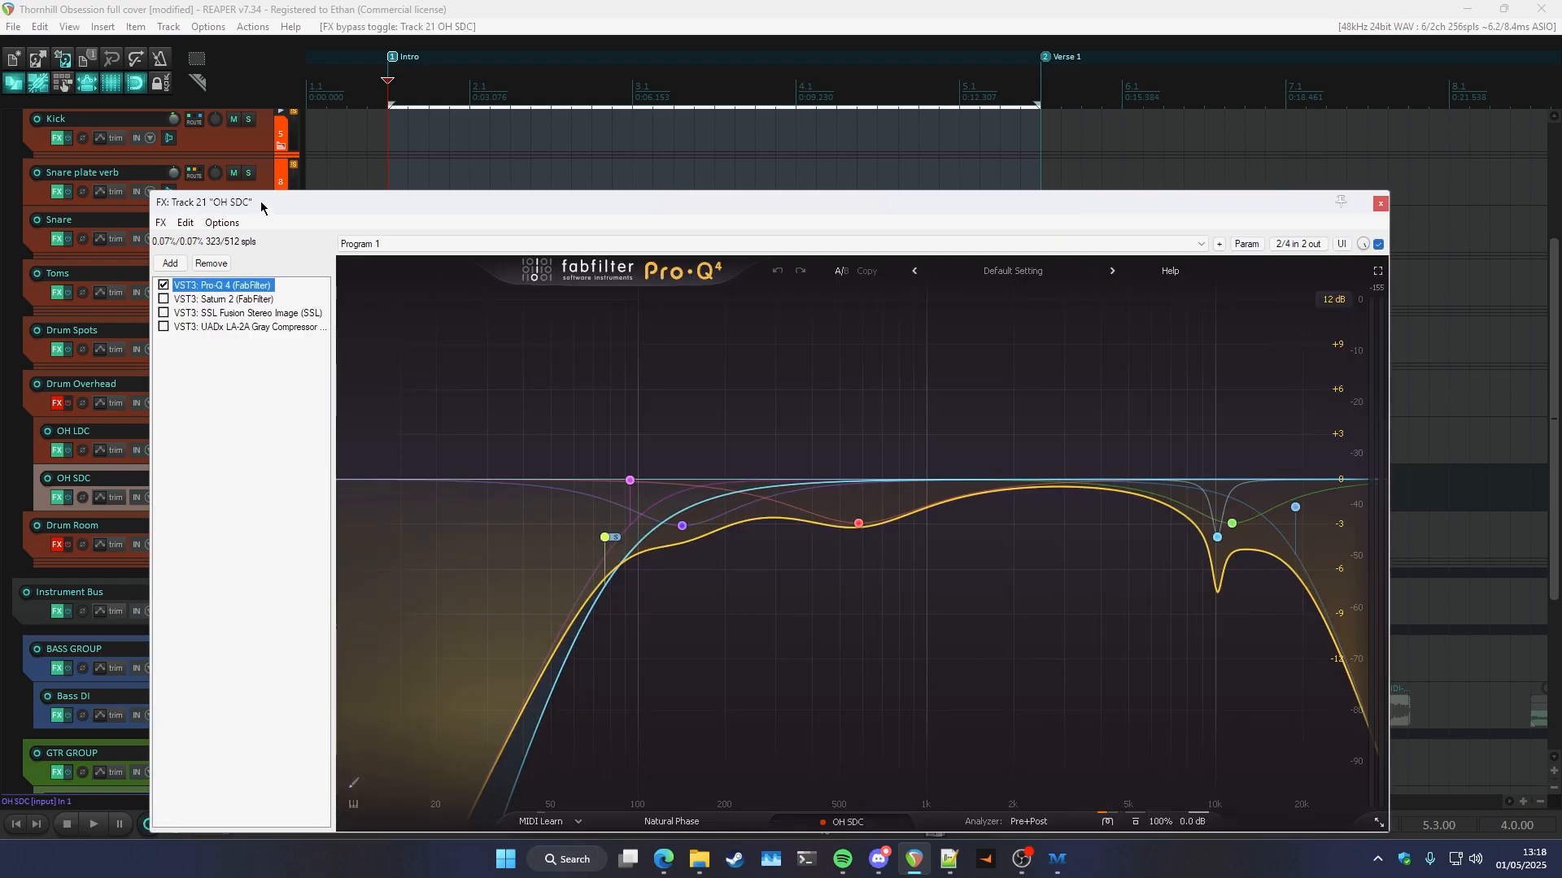
pyautogui.press('space')
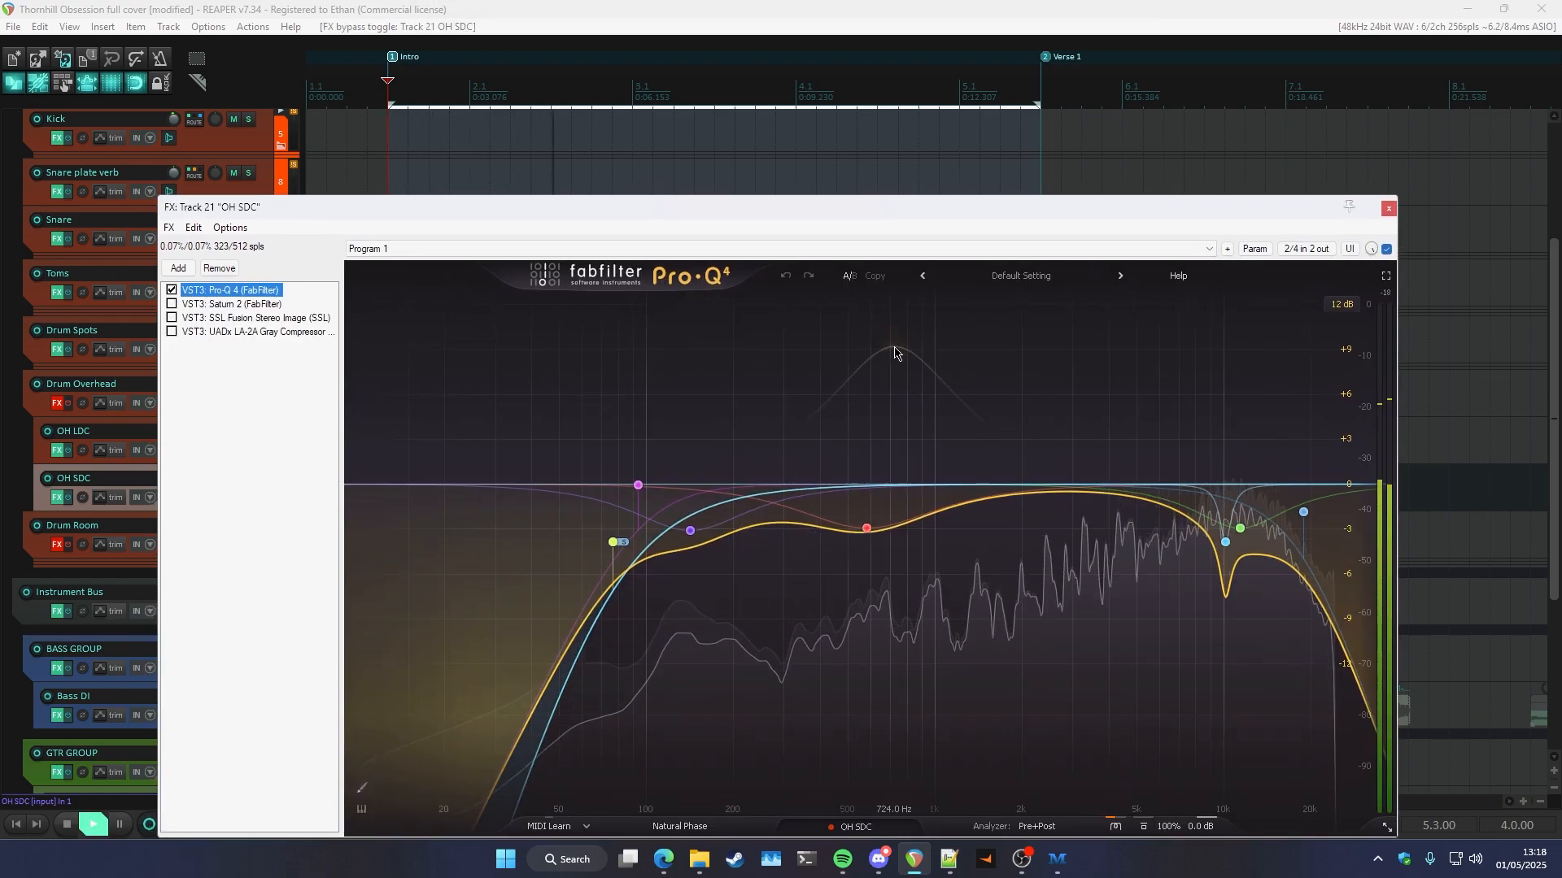
pyautogui.press('space')
# - Switch on Saturn 2 and SSL Fusion Stereo Image in the OH SDC chain and show each one's settings with brief playback
pyautogui.click(171, 303)
pyautogui.click(232, 304)
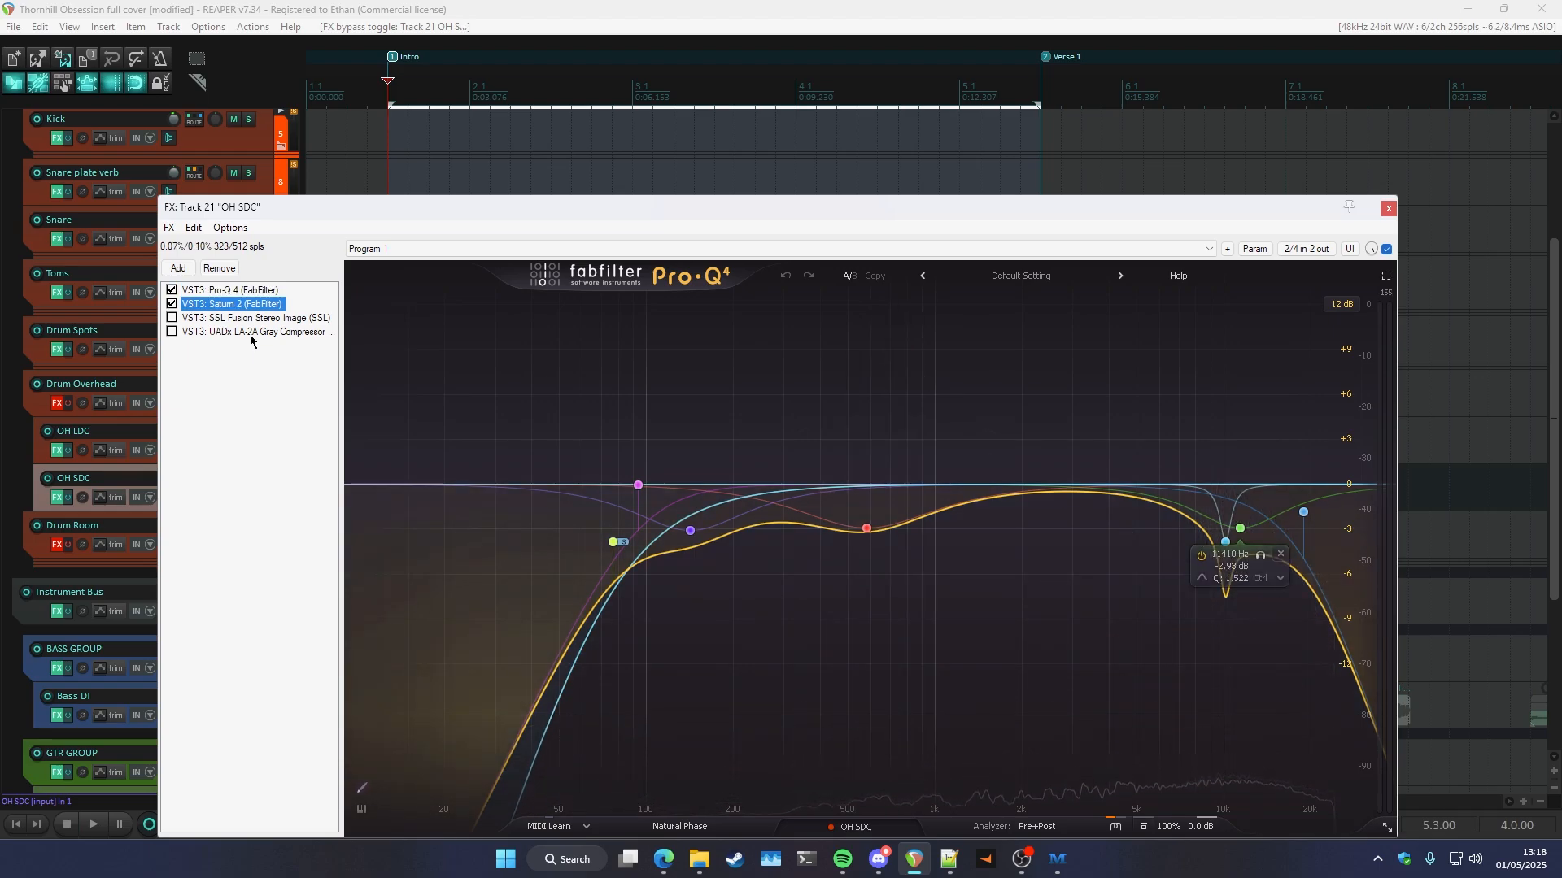
pyautogui.press('space')
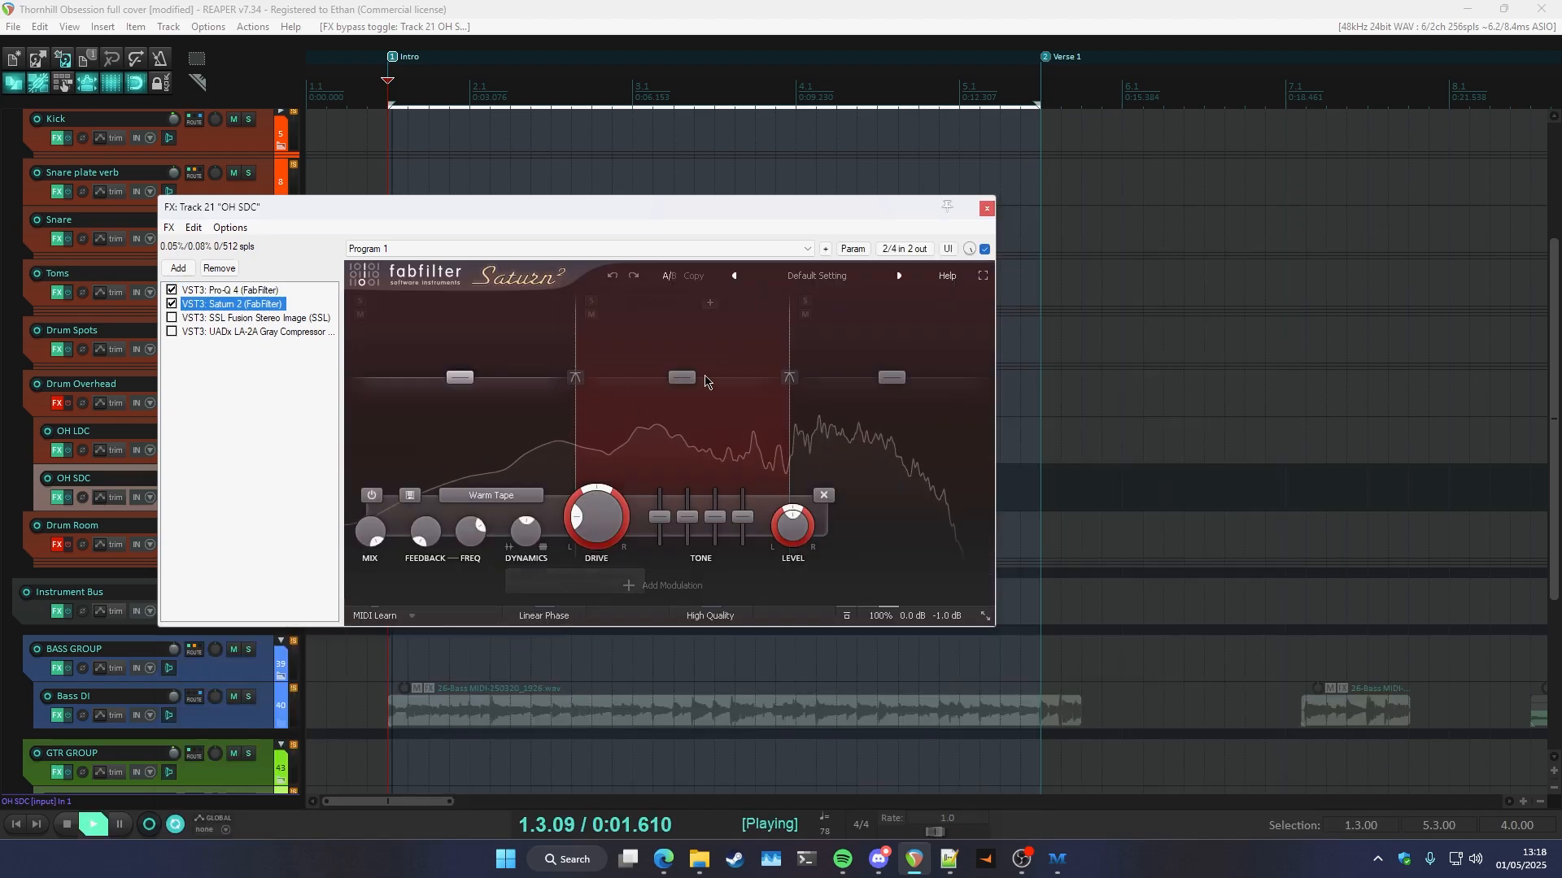
pyautogui.click(171, 318)
pyautogui.click(256, 317)
pyautogui.press('space')
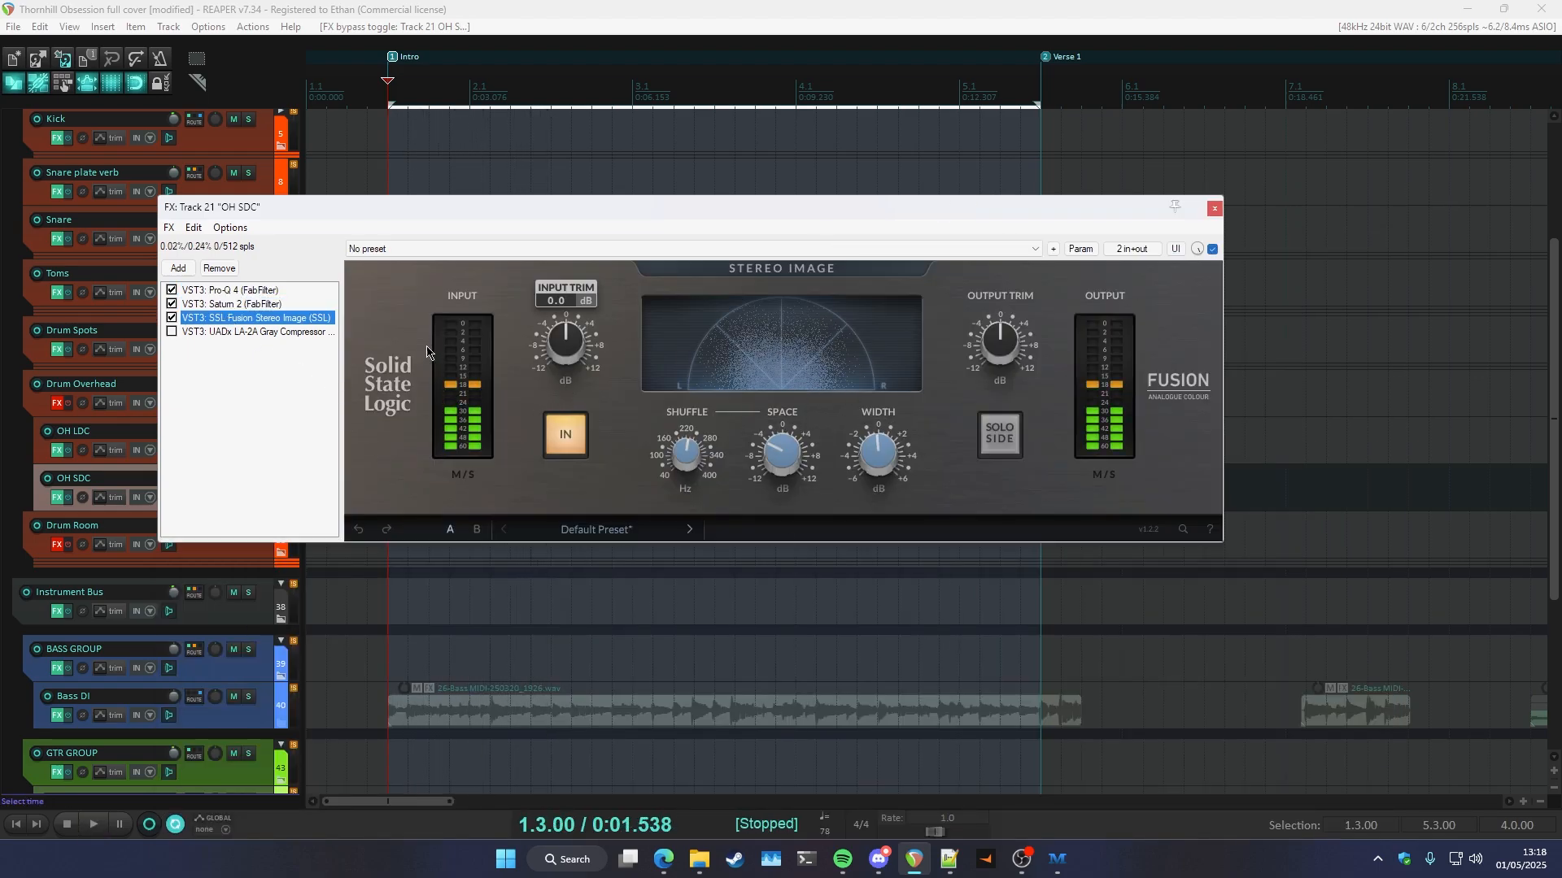
pyautogui.moveTo(776, 464)
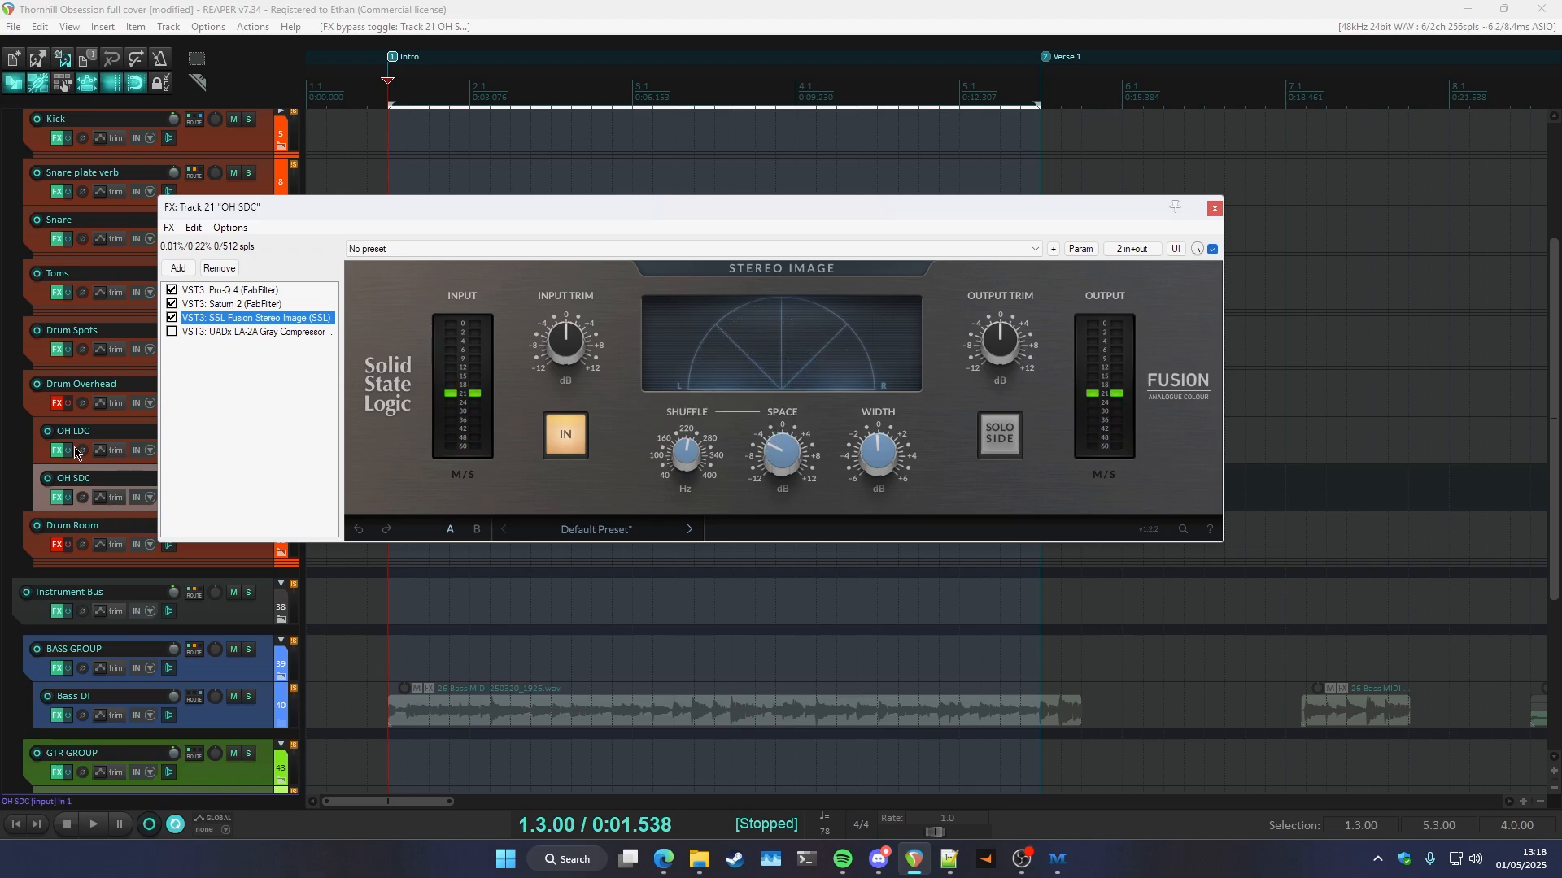
# - Switch on the LA-2A Gray Compressor in the OH SDC chain and play the Intro through the full chain
pyautogui.click(172, 331)
pyautogui.click(244, 331)
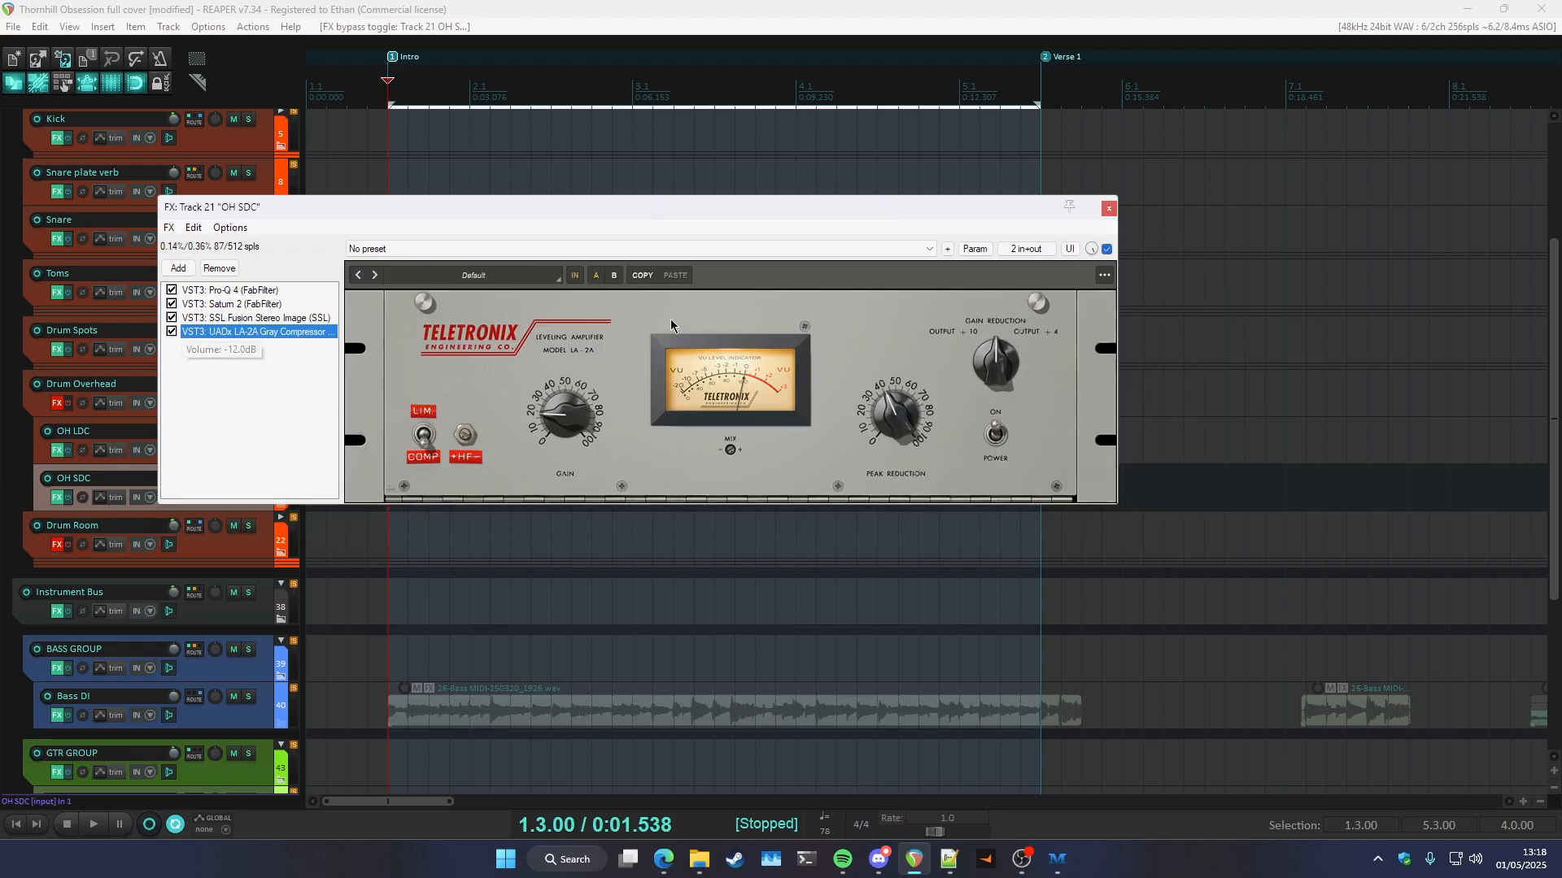
pyautogui.moveTo(609, 222); pyautogui.dragTo(612, 291)
pyautogui.press('space')
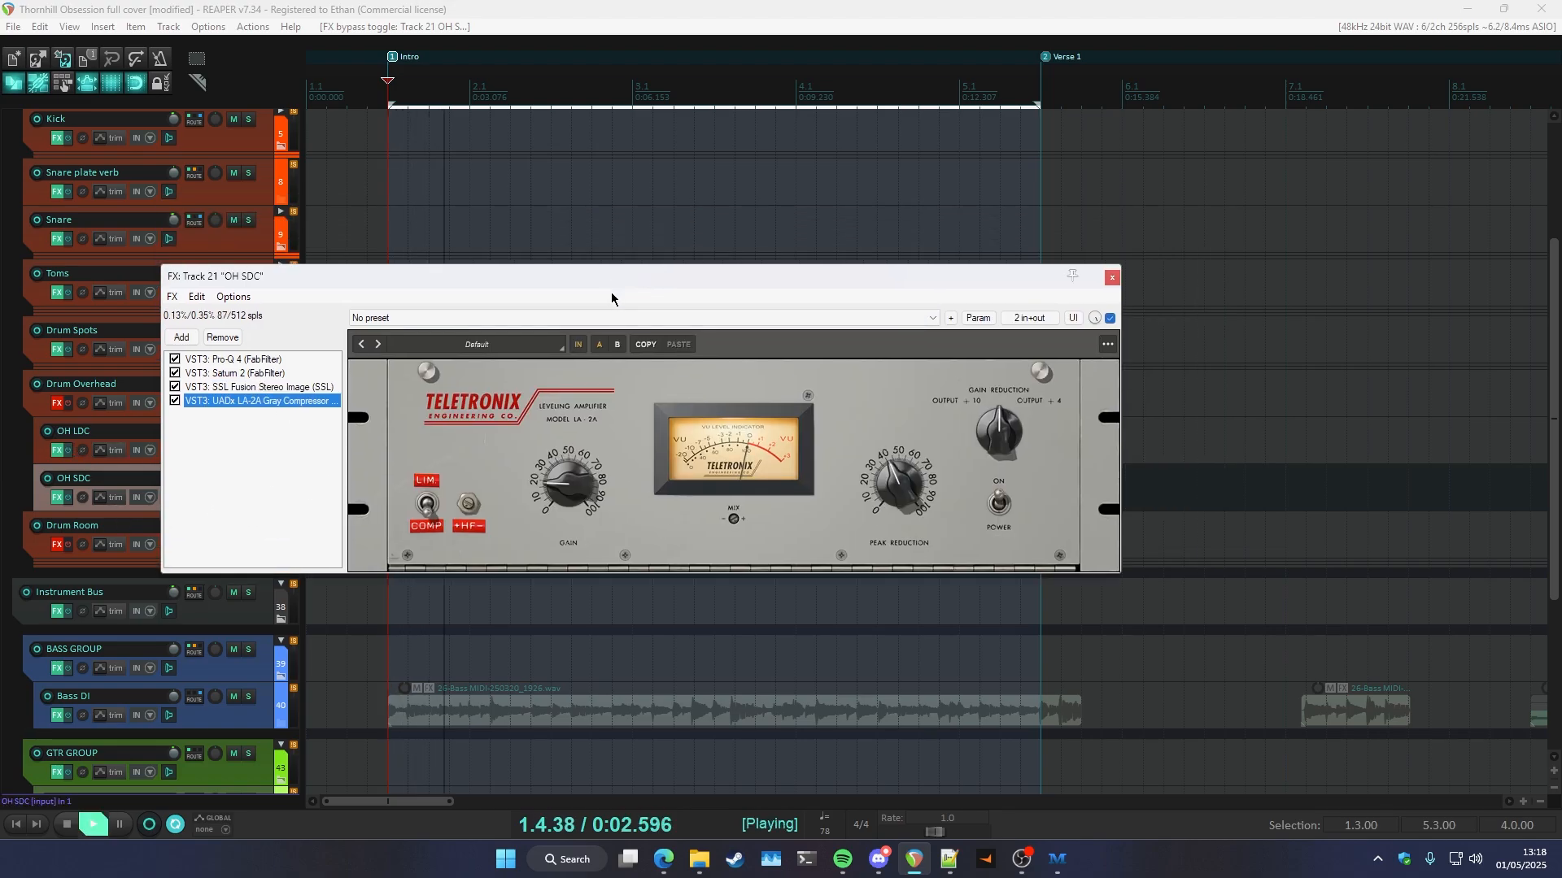
pyautogui.press('space')
pyautogui.moveTo(608, 274); pyautogui.dragTo(585, 397)
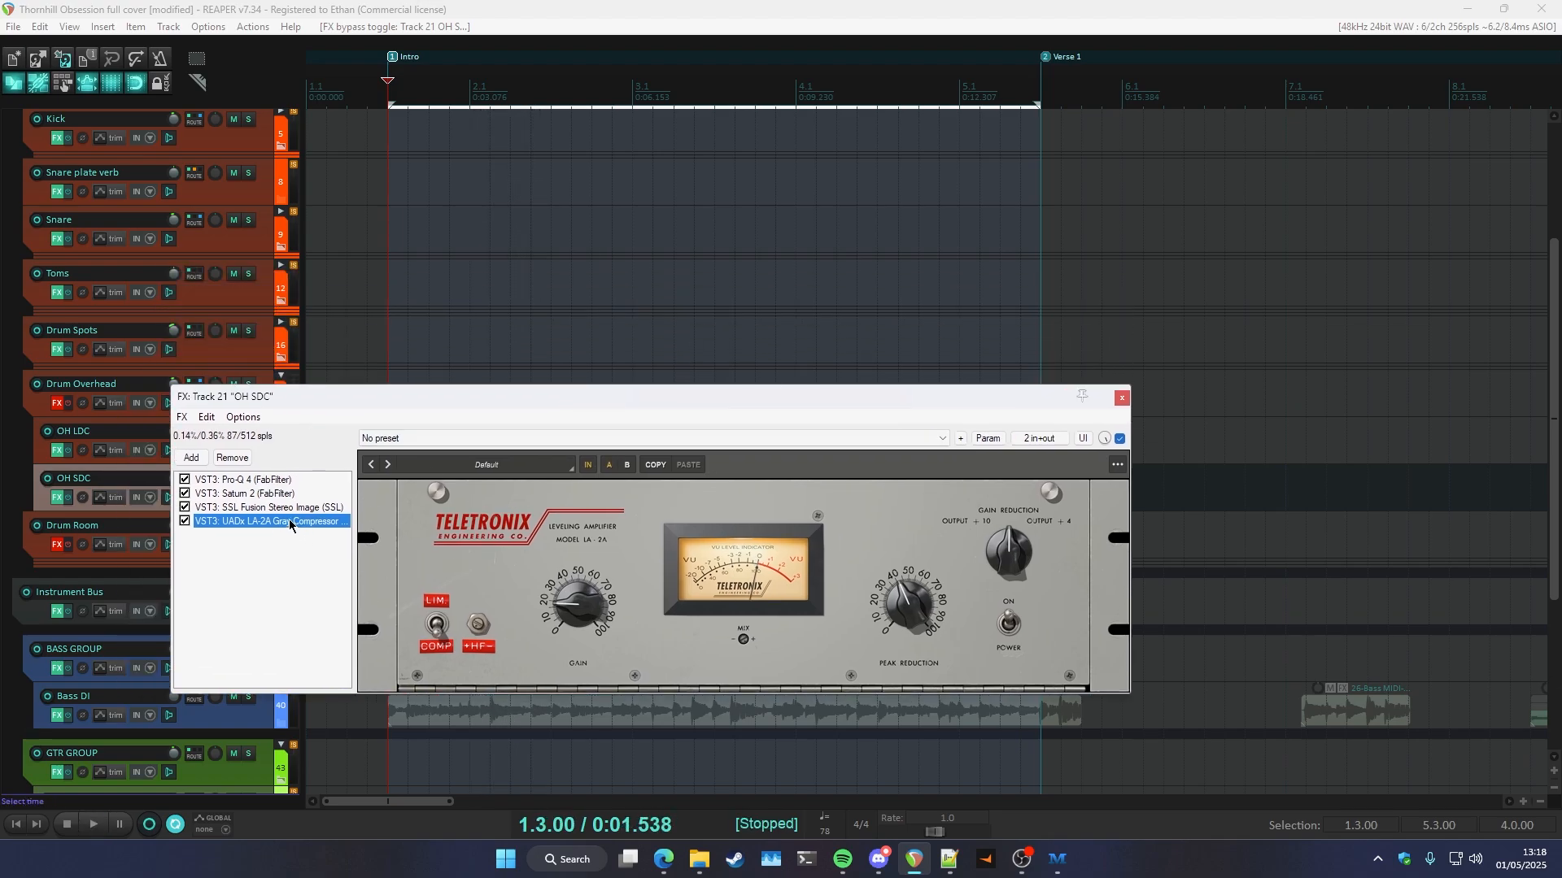
# - Enable the Drum Overhead folder's effects with only the 1176LN Rev E active, and play the Intro with the folder soloed
pyautogui.moveTo(316, 403); pyautogui.dragTo(318, 432)
pyautogui.click(370, 302)
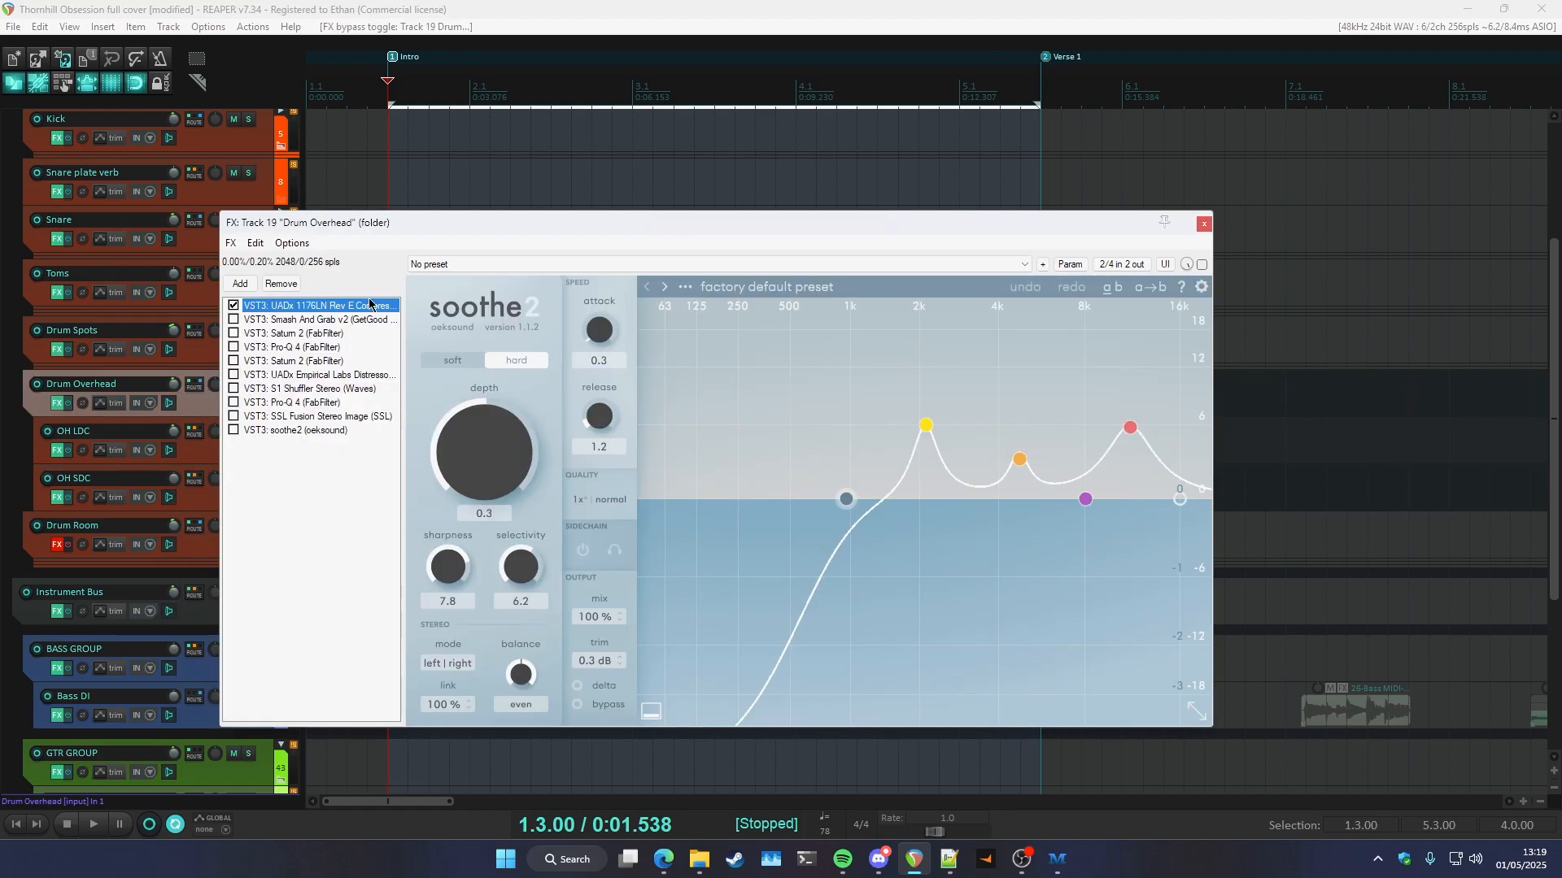
pyautogui.moveTo(382, 221); pyautogui.dragTo(483, 239)
pyautogui.press('space')
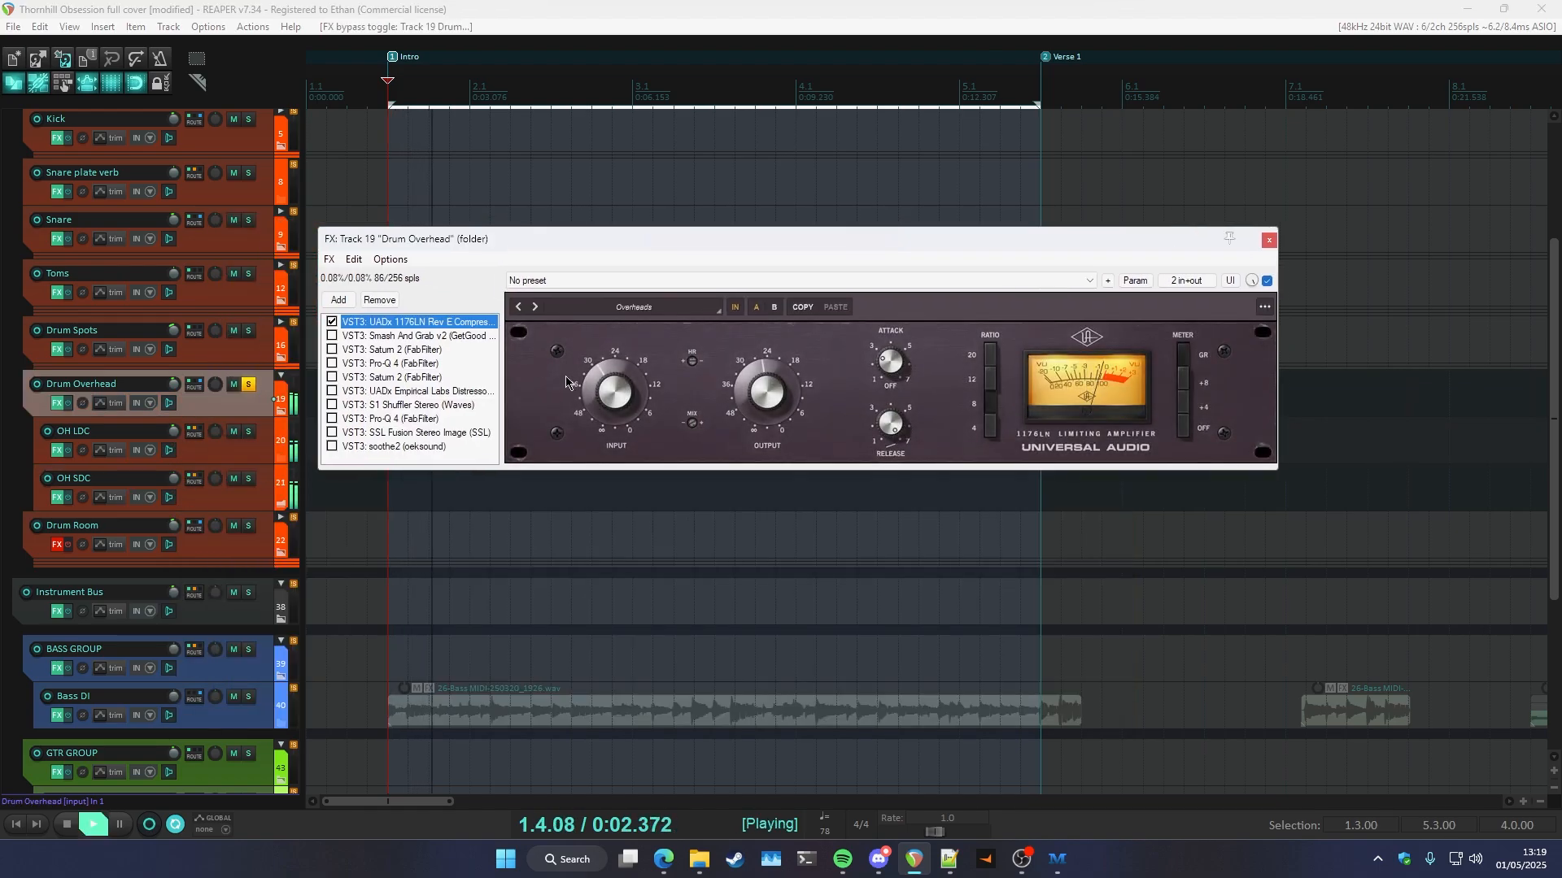
pyautogui.moveTo(693, 314); pyautogui.dragTo(673, 390)
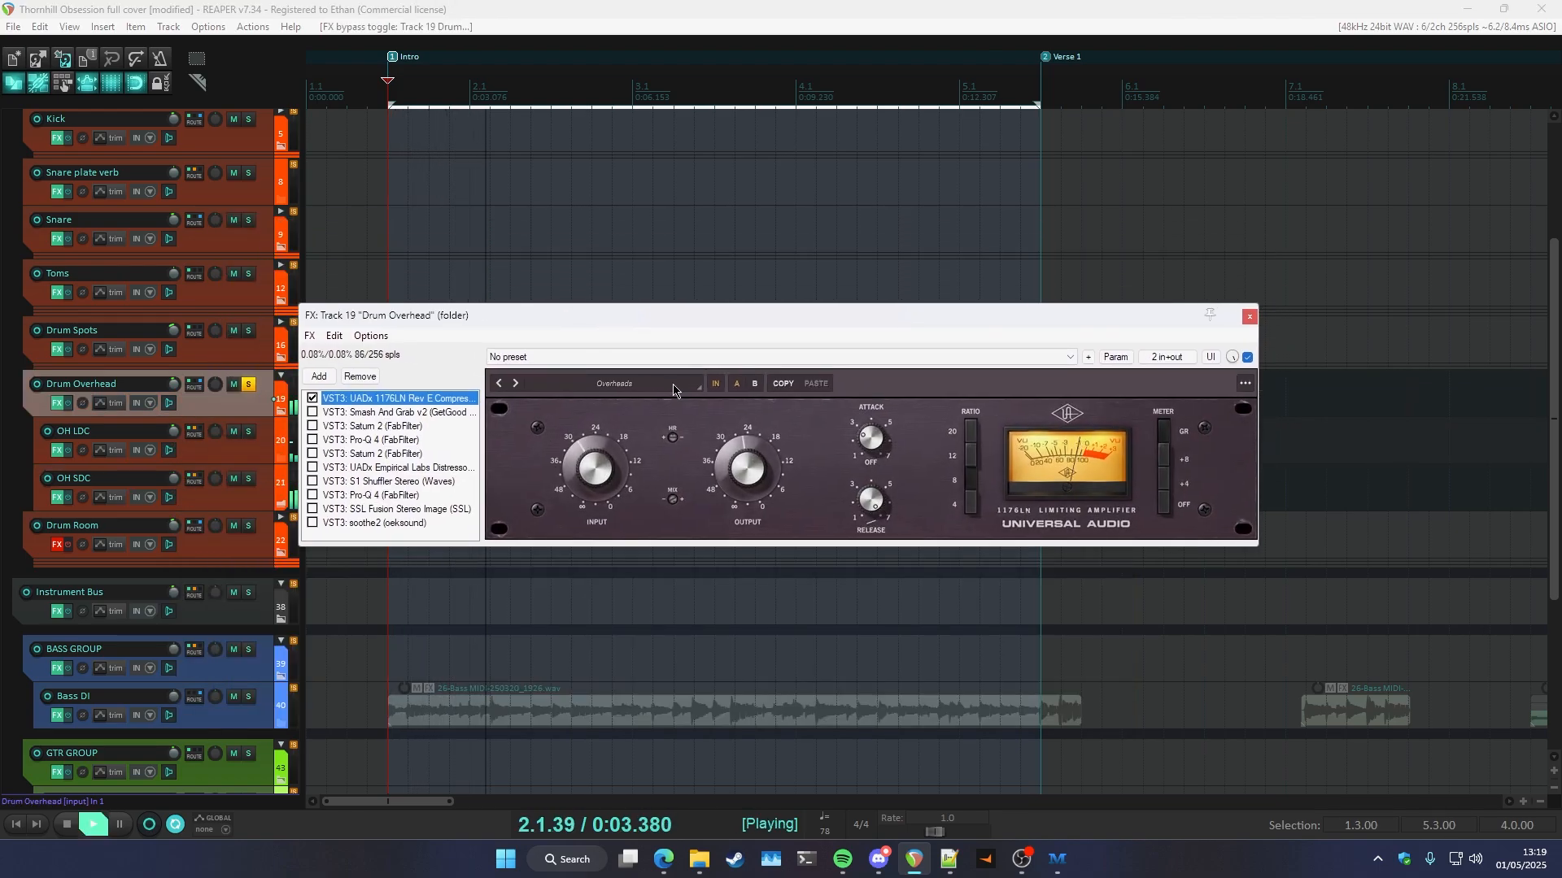
# - Compare the Drum Overhead sound with the 1176LN bypassed and engaged, and stop playback
pyautogui.click(719, 385)
pyautogui.click(719, 386)
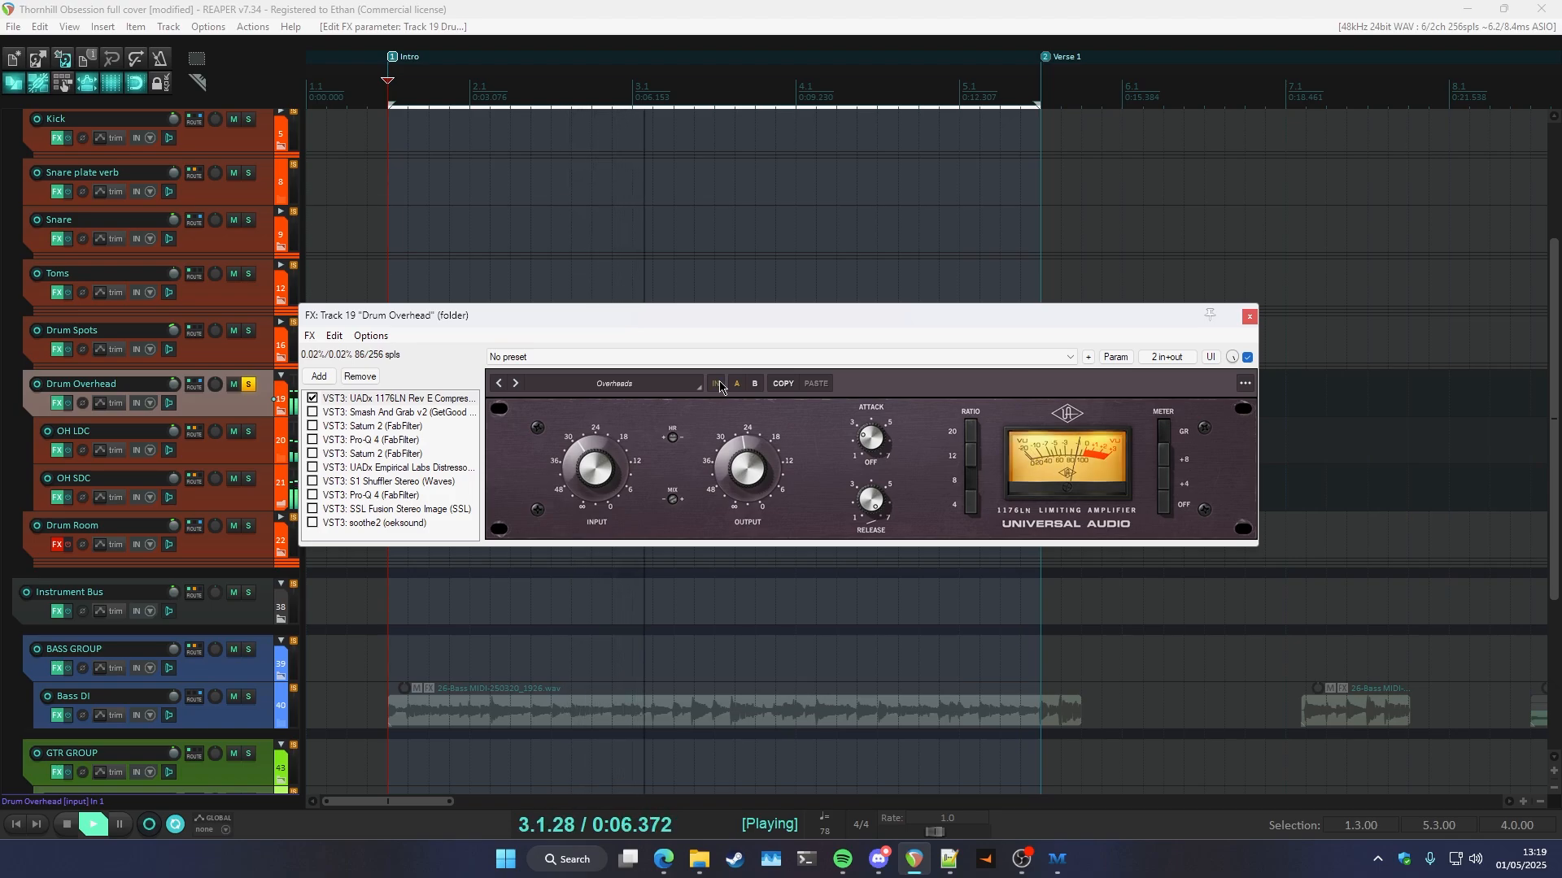
pyautogui.press('space')
pyautogui.moveTo(612, 320); pyautogui.dragTo(568, 337)
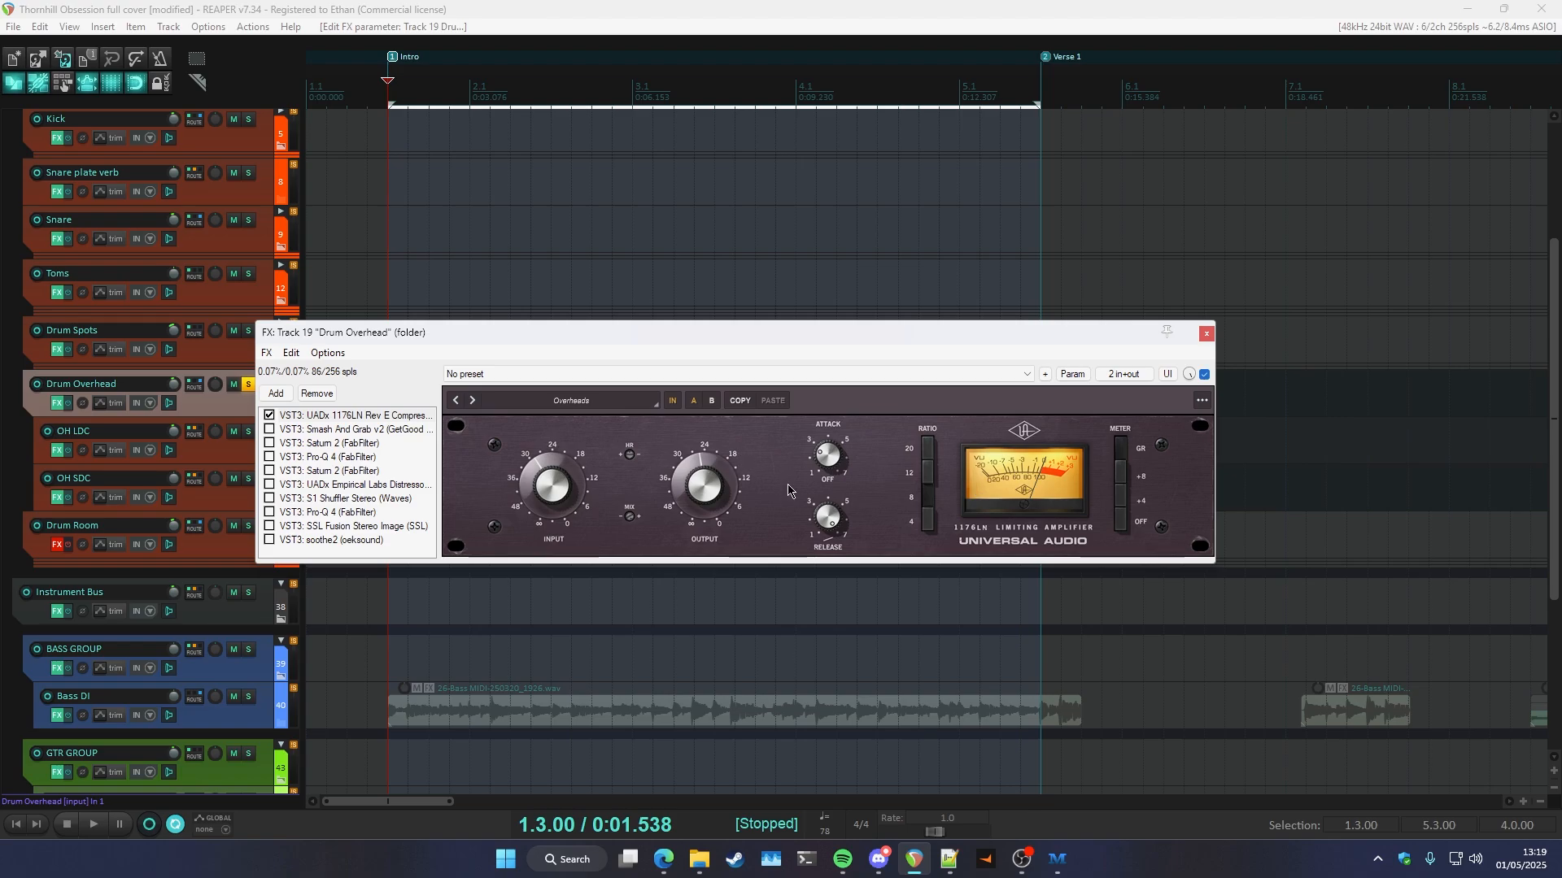
# - Switch on Smash And Grab v2 in the Drum Overhead chain and compare the Intro with it off and on
pyautogui.click(270, 429)
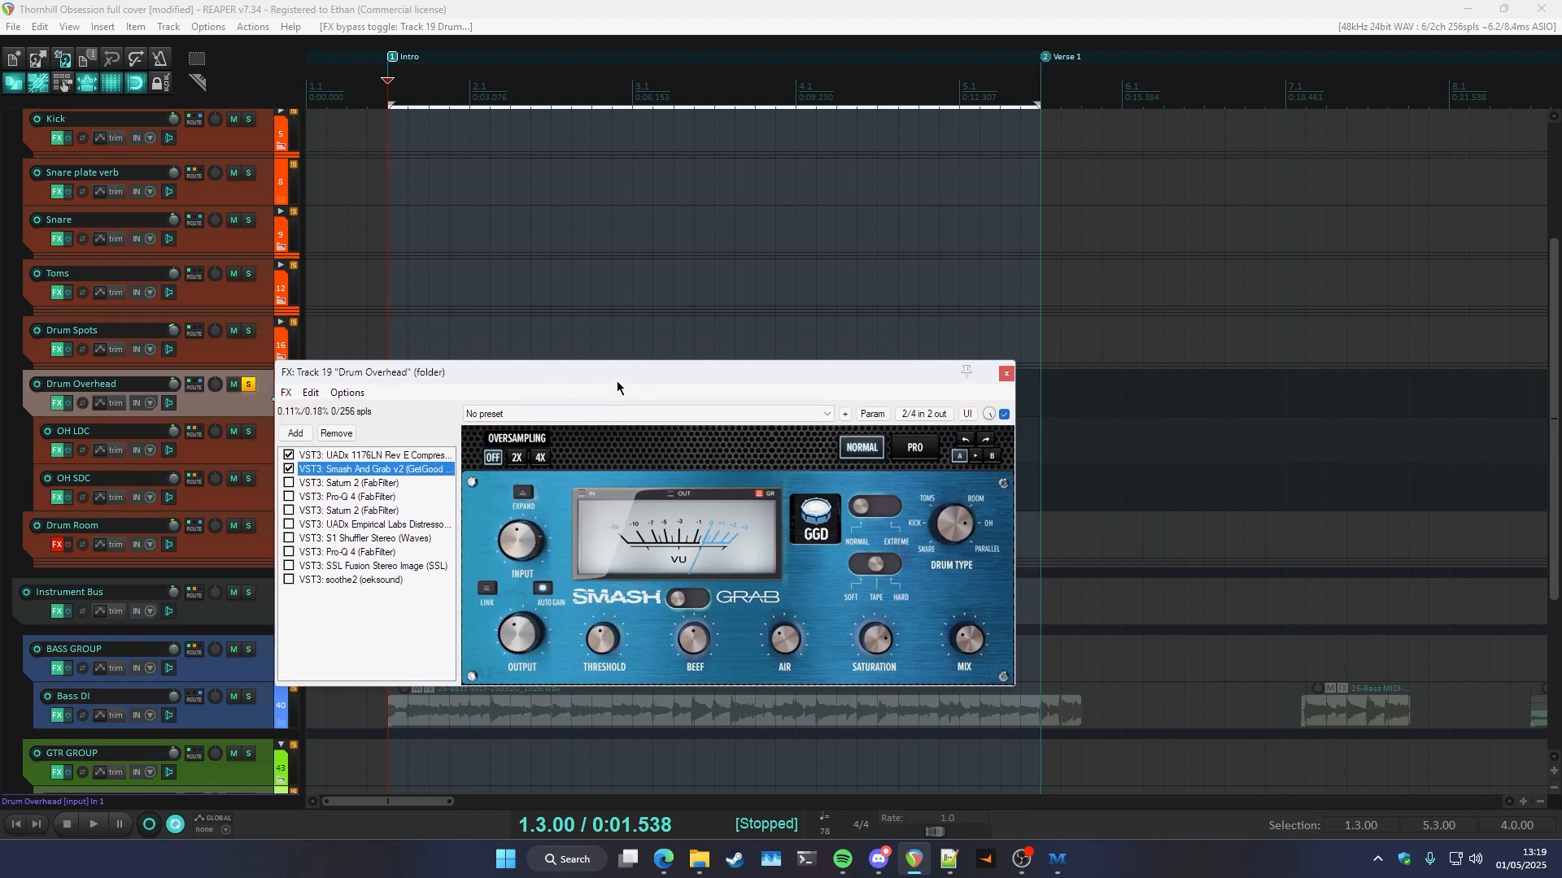
pyautogui.moveTo(617, 380); pyautogui.dragTo(586, 355)
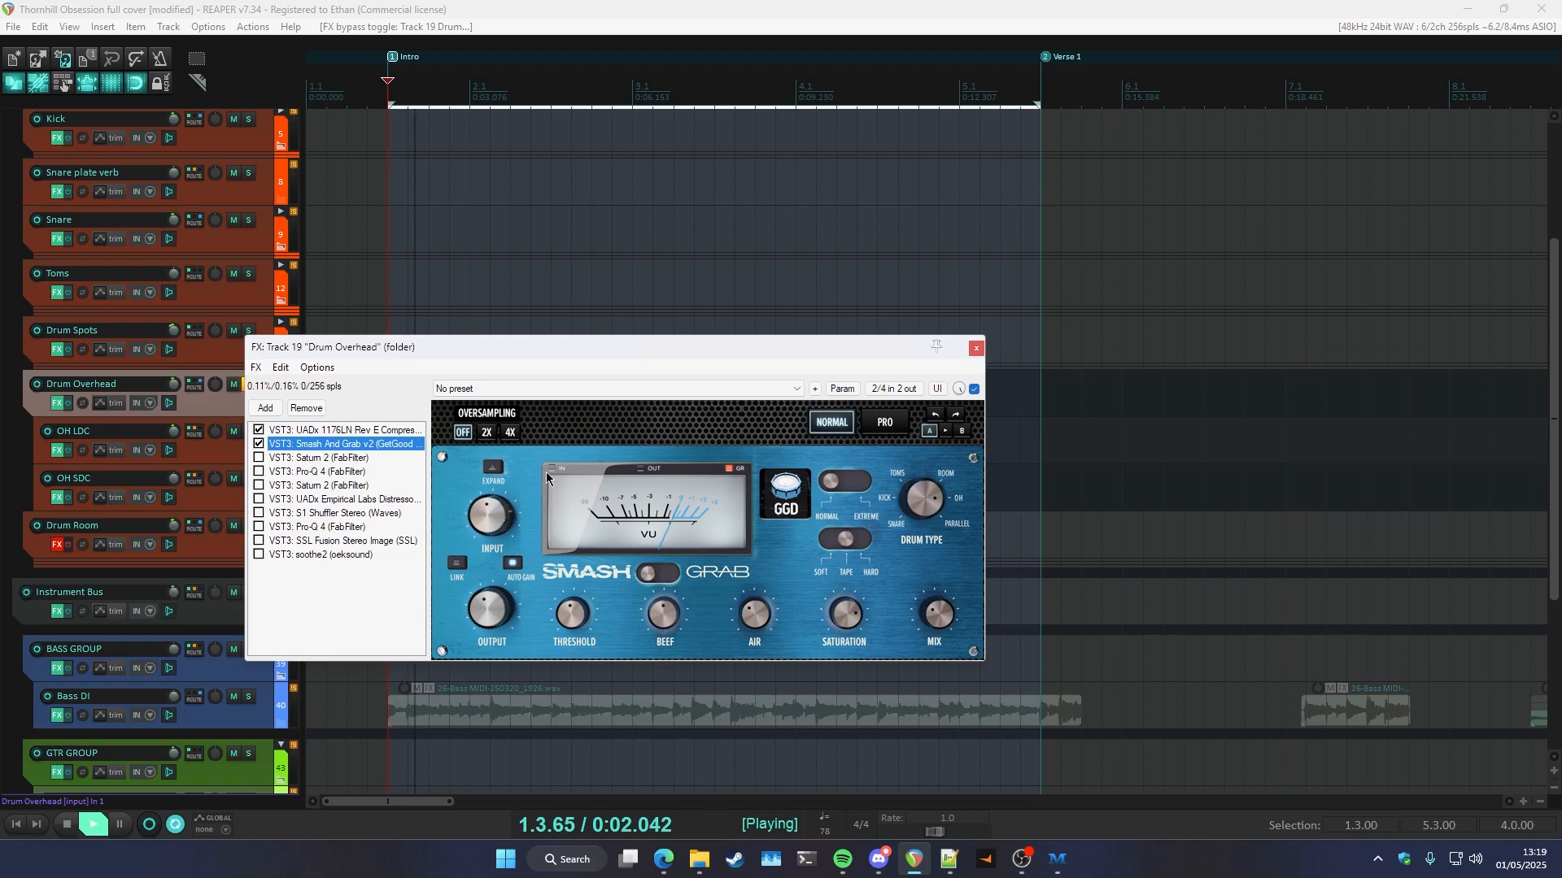
pyautogui.click(259, 444)
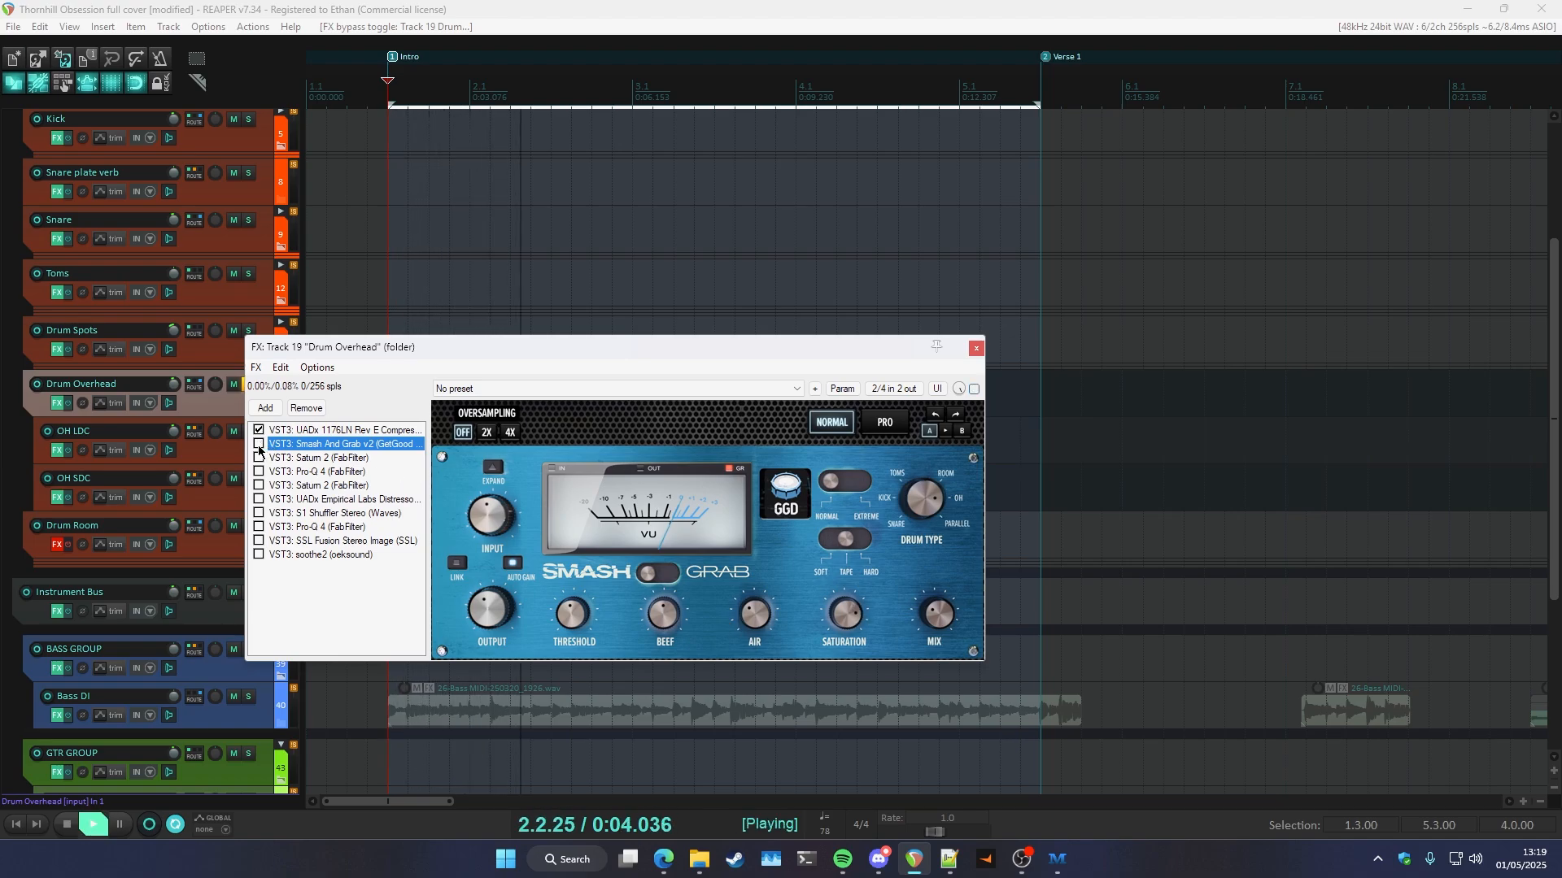
pyautogui.click(259, 444)
# - Switch on the first Saturn 2 in the Drum Overhead chain and listen to its effect before stopping playback
pyautogui.click(259, 457)
pyautogui.click(279, 458)
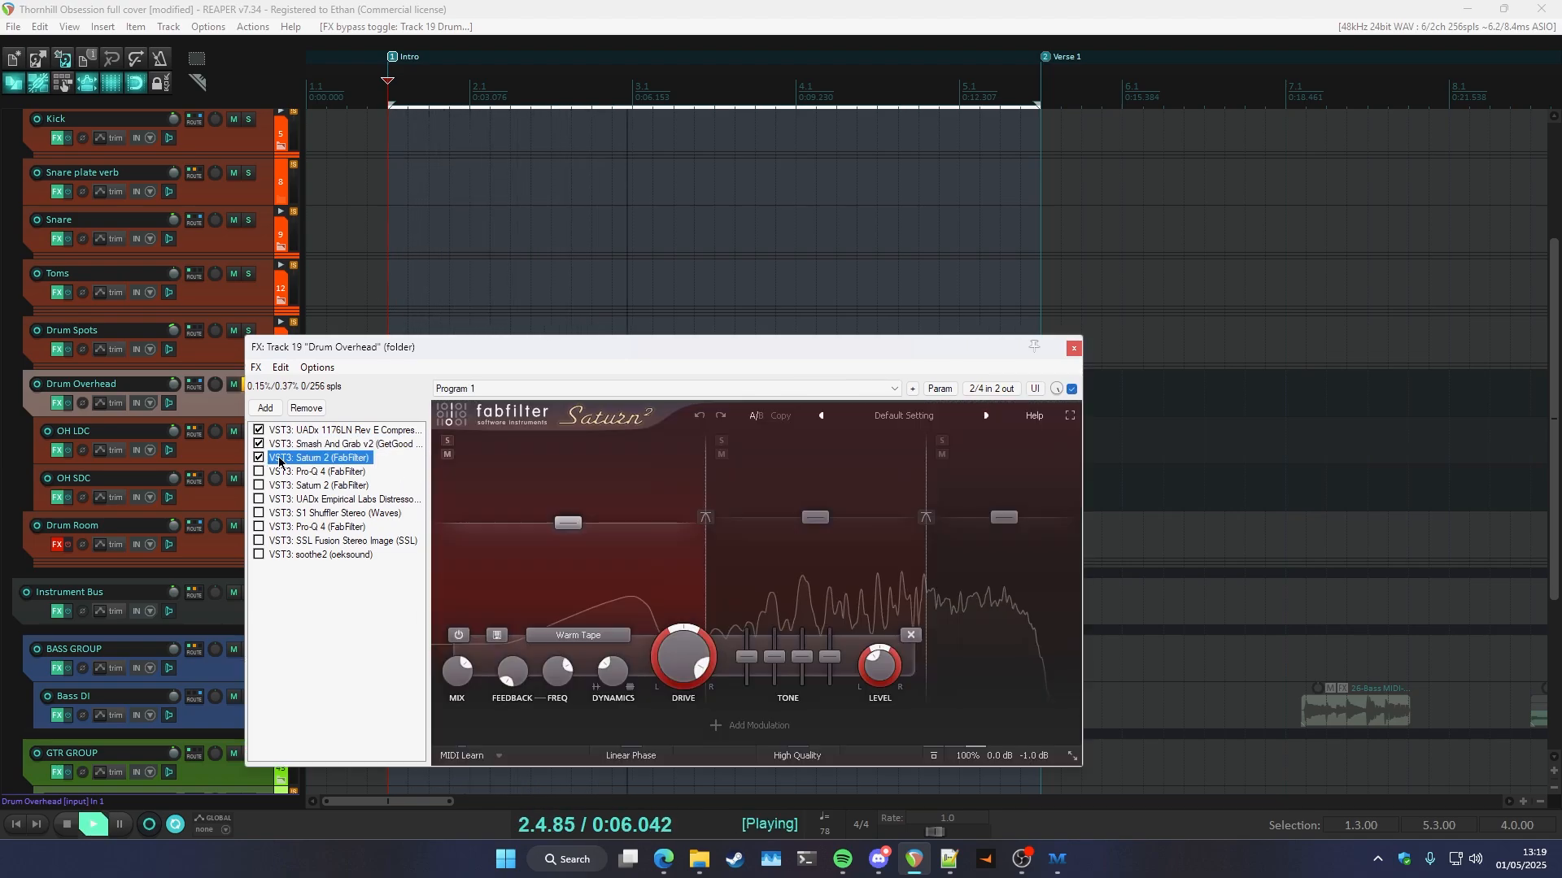
pyautogui.press('space')
# - Switch on the first Pro-Q 4 in the Drum Overhead chain, play the Intro, and show the settings of its 4.2 kHz dynamic band
pyautogui.click(258, 472)
pyautogui.click(284, 473)
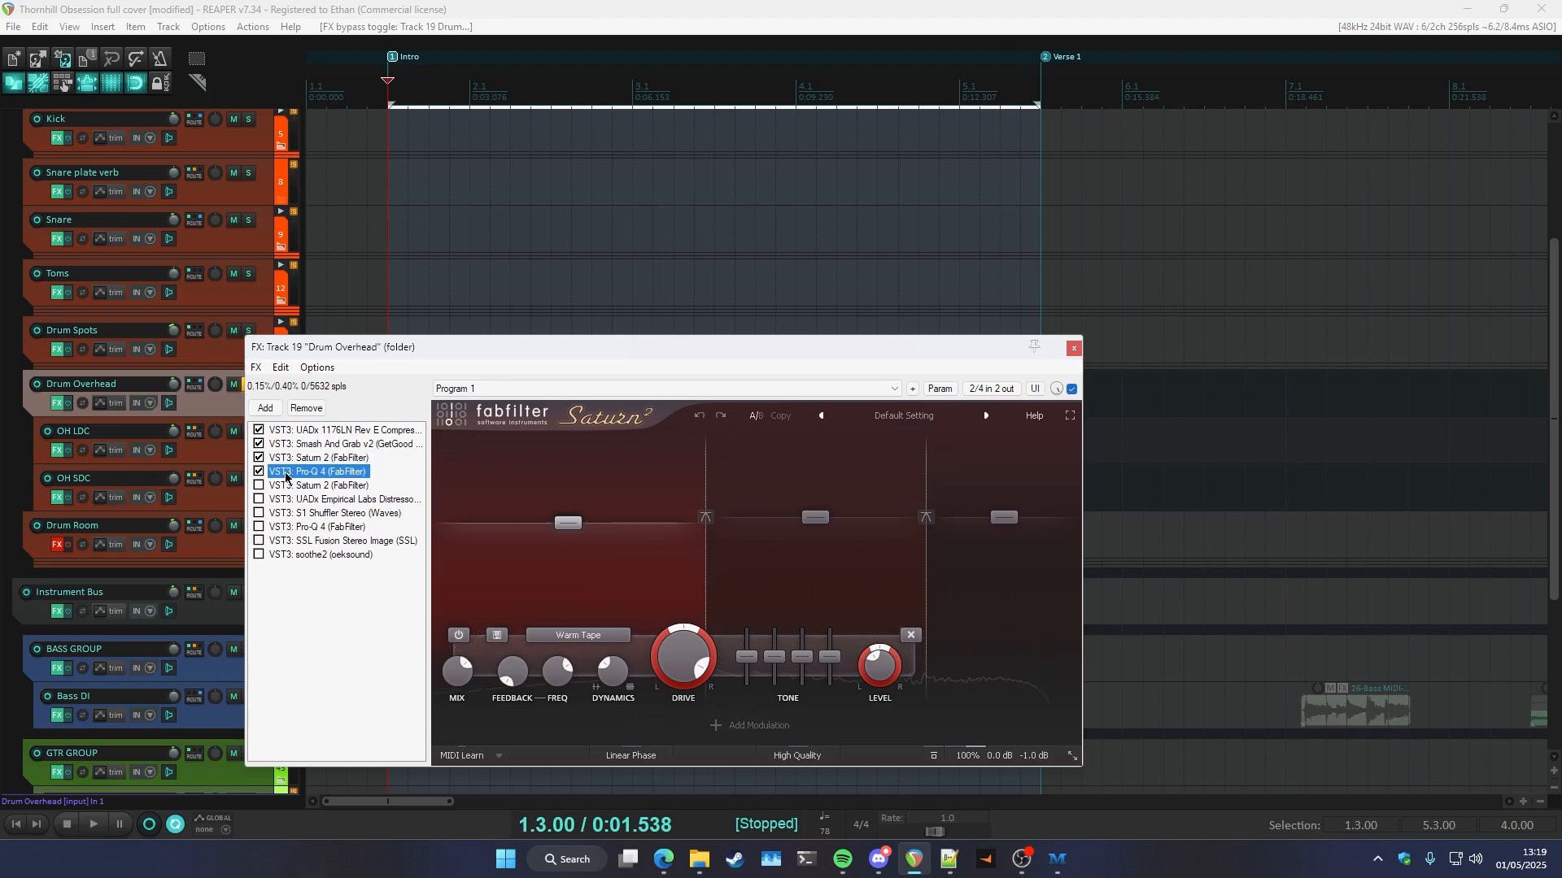
pyautogui.press('space')
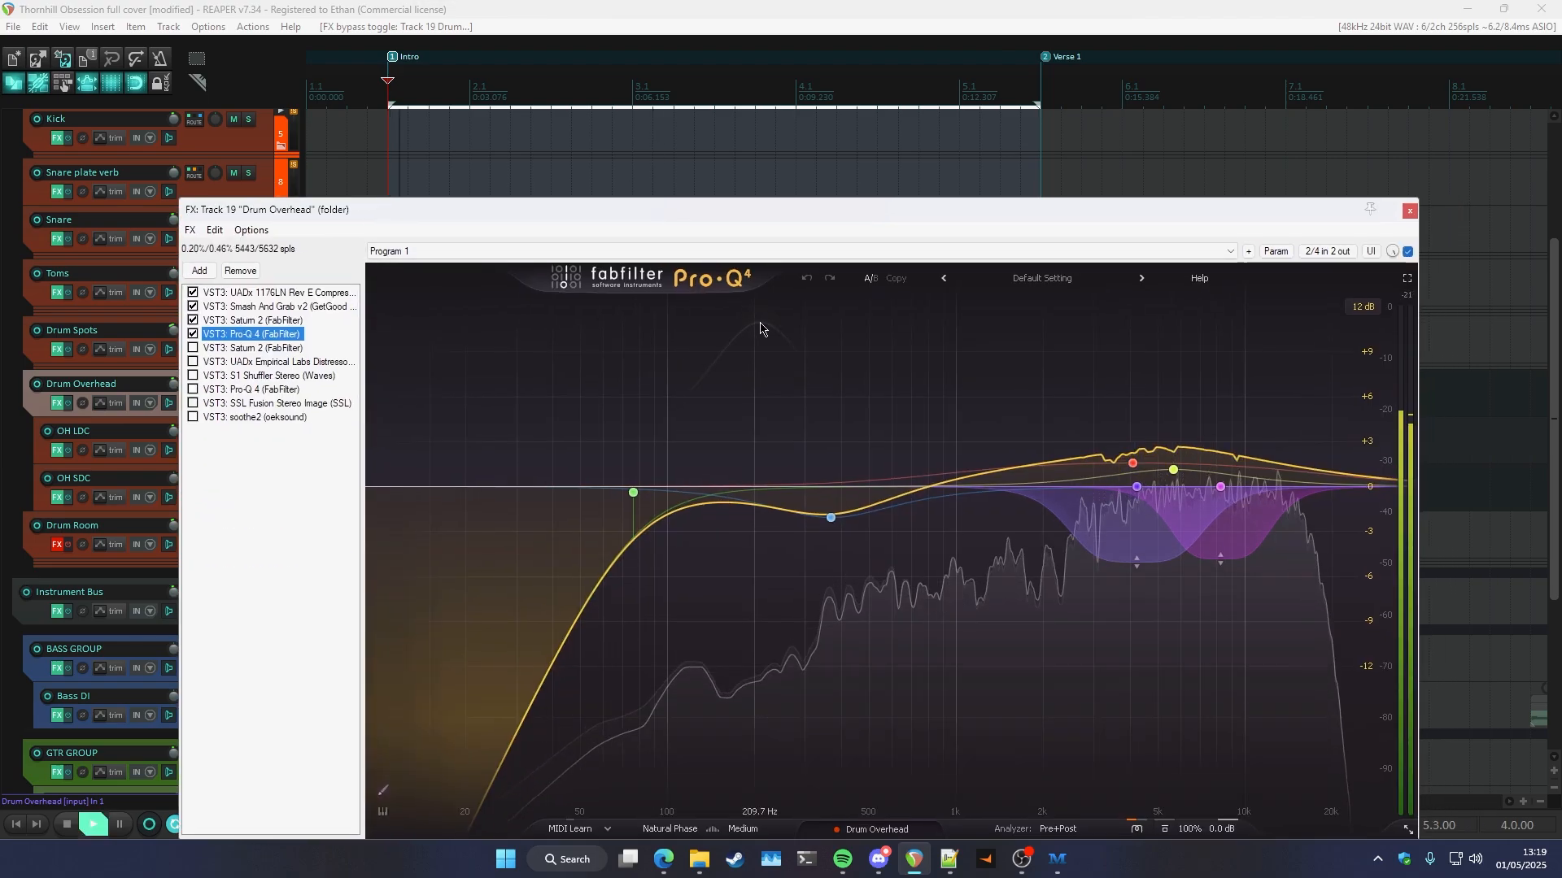
pyautogui.moveTo(703, 208); pyautogui.dragTo(702, 172)
pyautogui.press('space')
pyautogui.click(1136, 451)
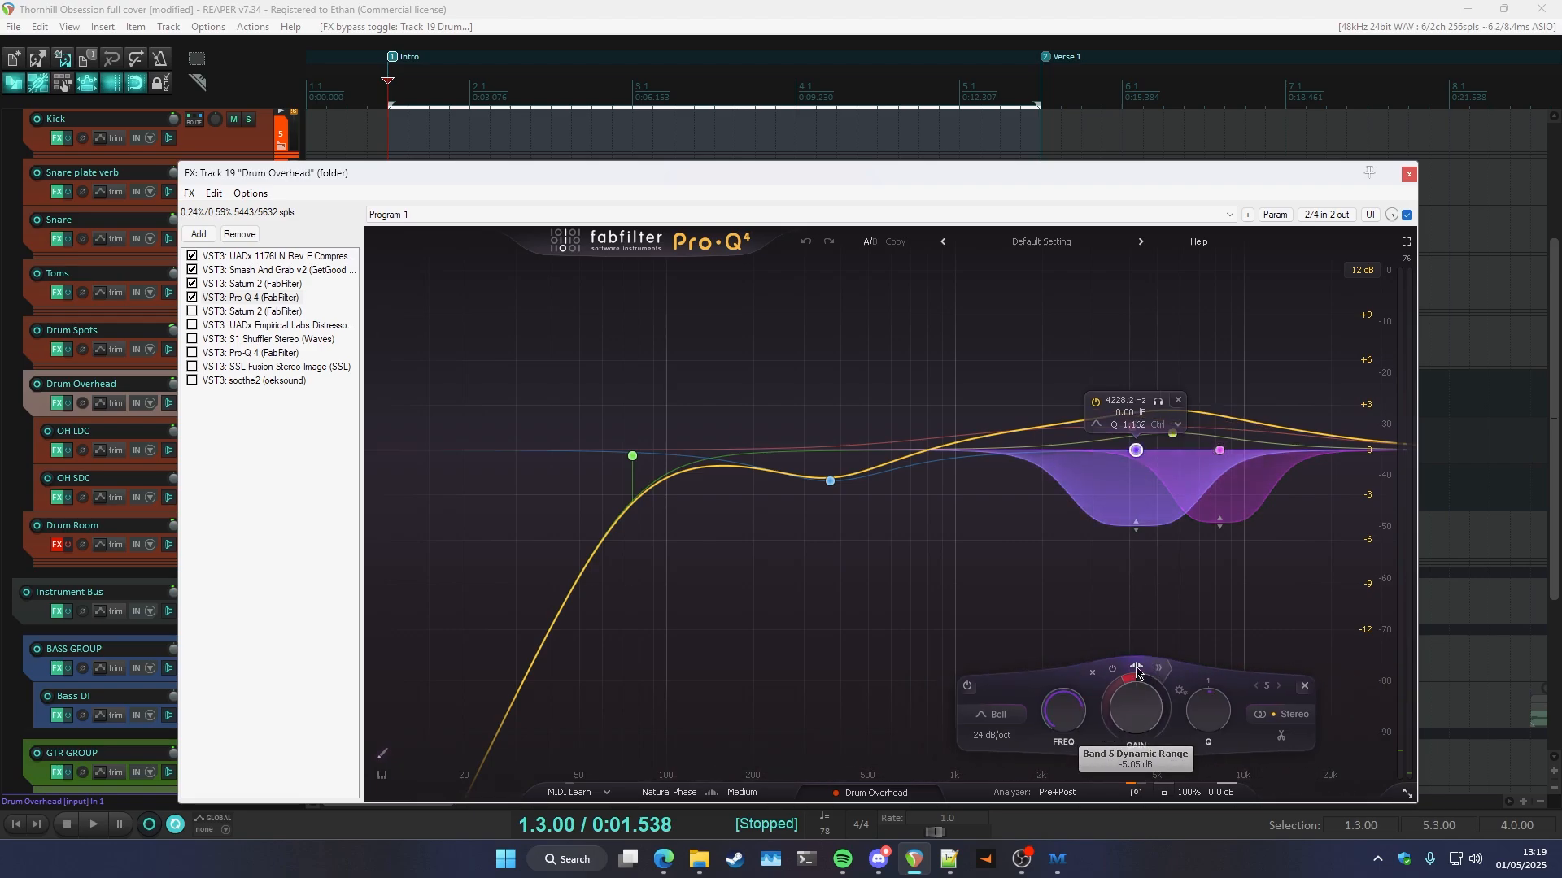
# - Inspect the two dynamic bands of the Drum Overhead's first Pro-Q 4 while playing the Intro, and stop playback
pyautogui.click(1219, 450)
pyautogui.press('space')
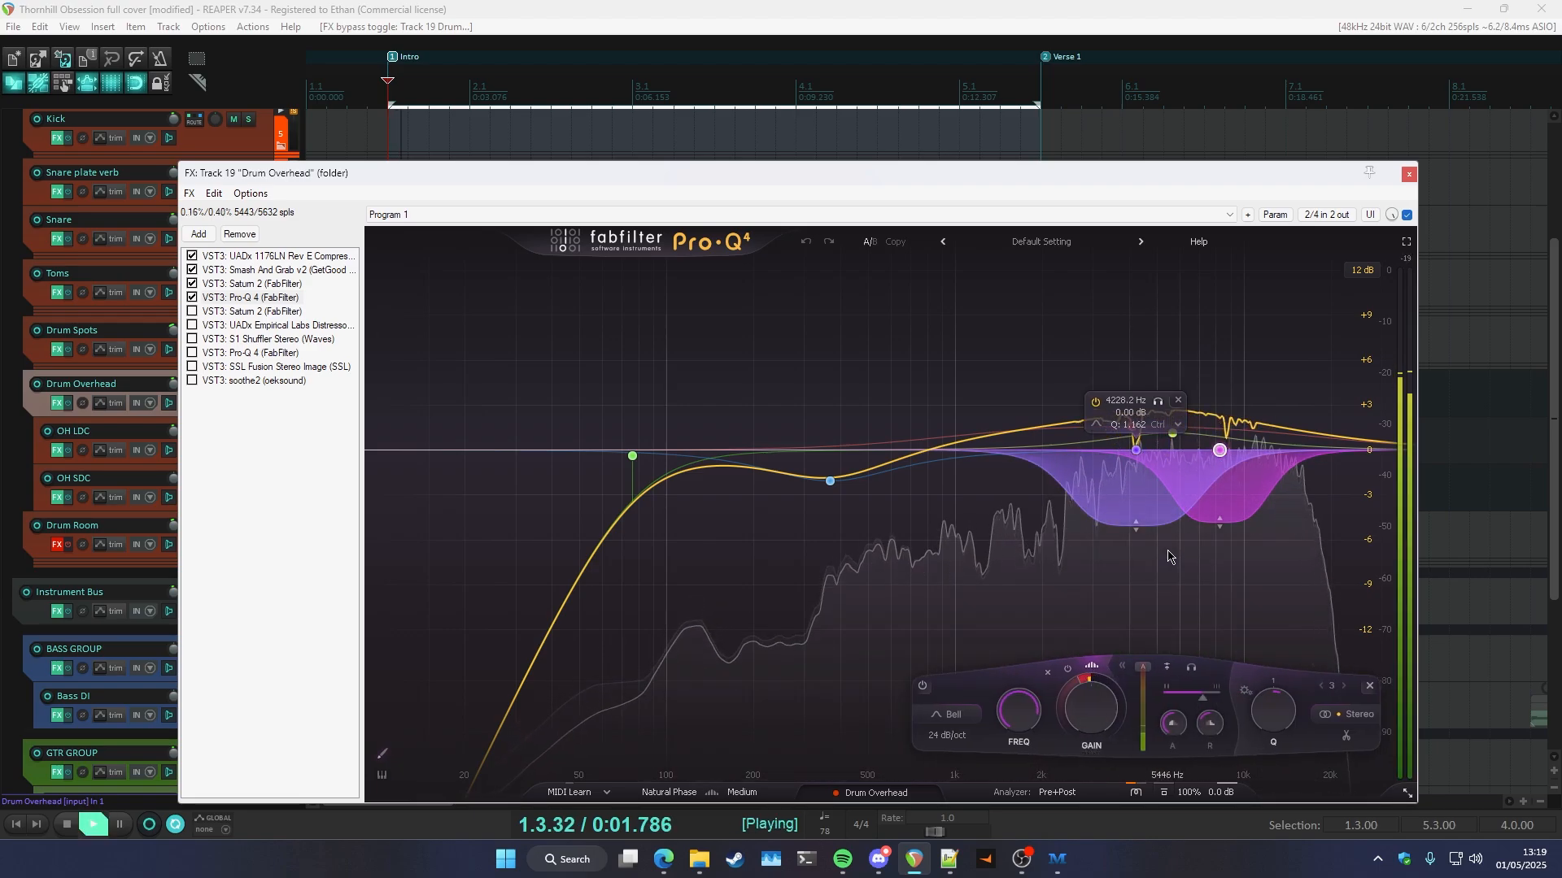
pyautogui.click(1136, 450)
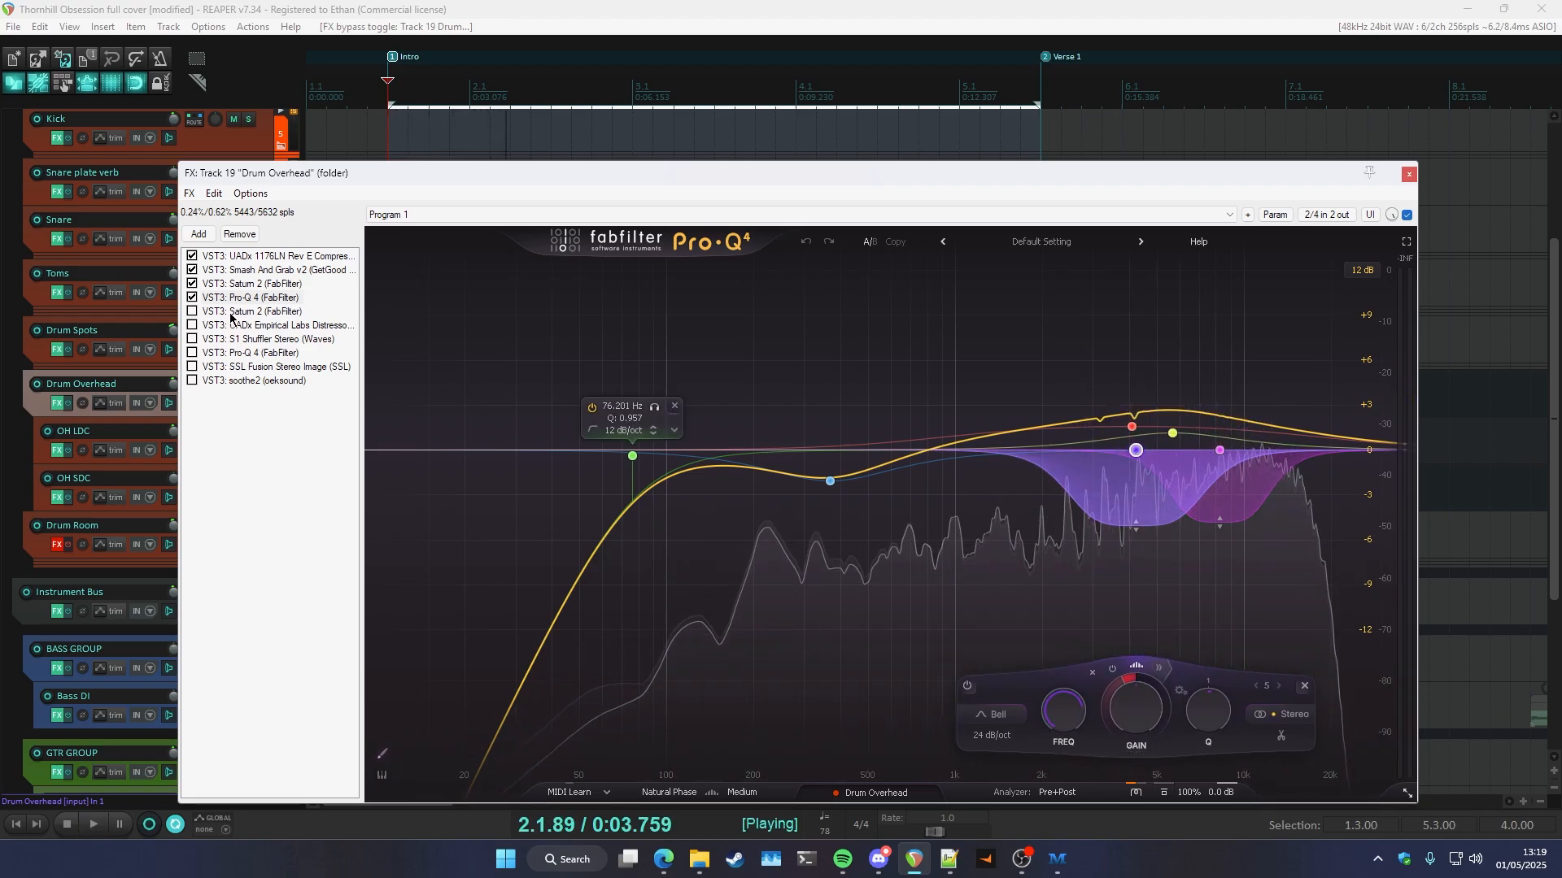
pyautogui.press('space')
# - Switch on the second Saturn 2 in the Drum Overhead chain, show its settings and play the Intro
pyautogui.click(192, 312)
pyautogui.click(210, 313)
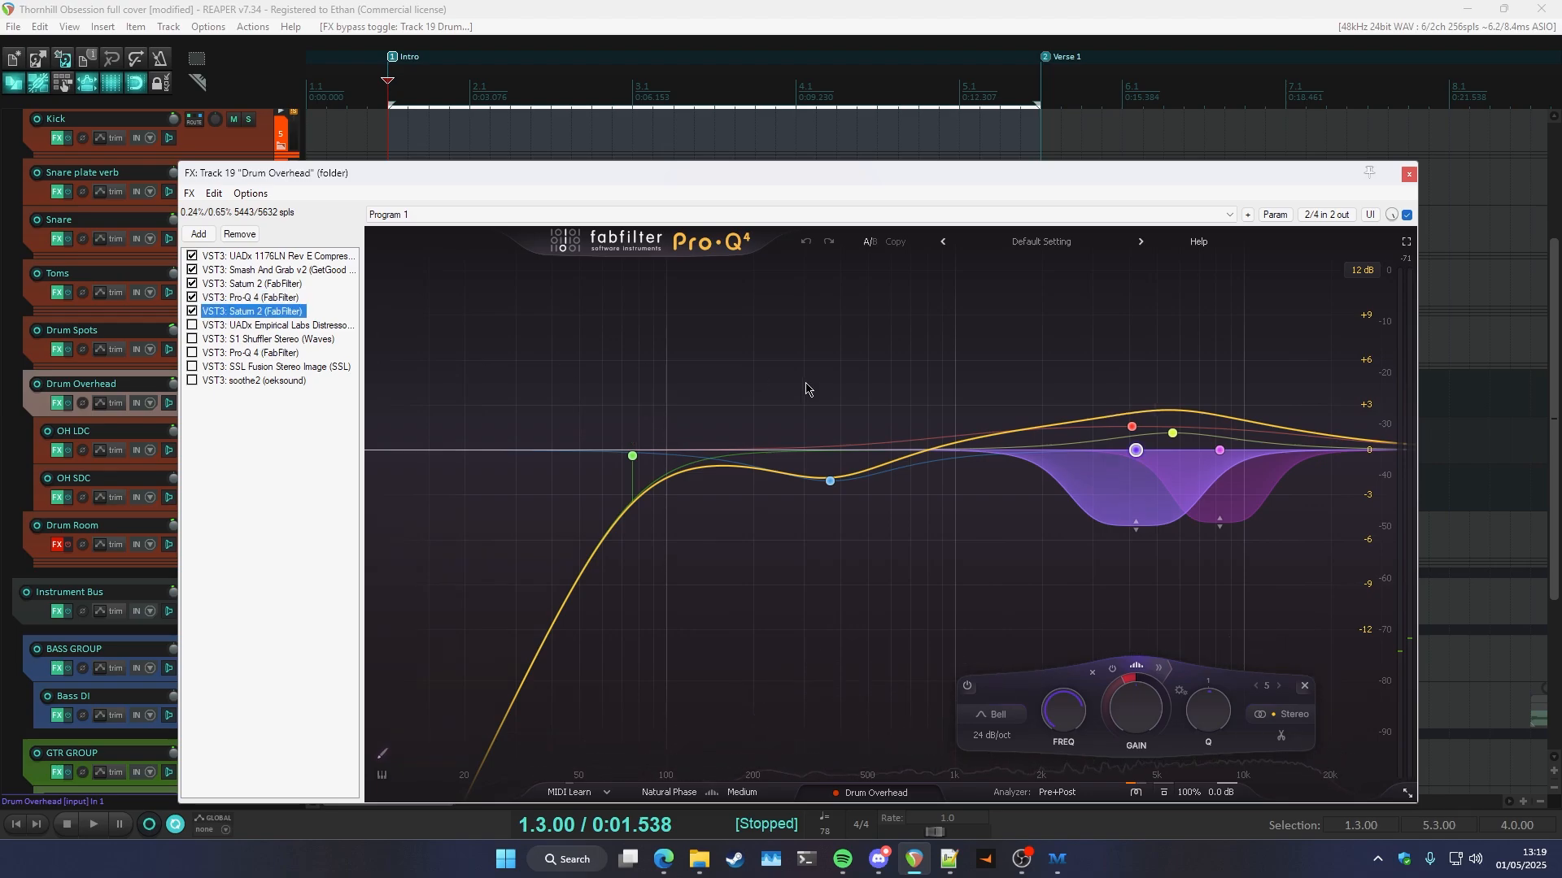
pyautogui.press('space')
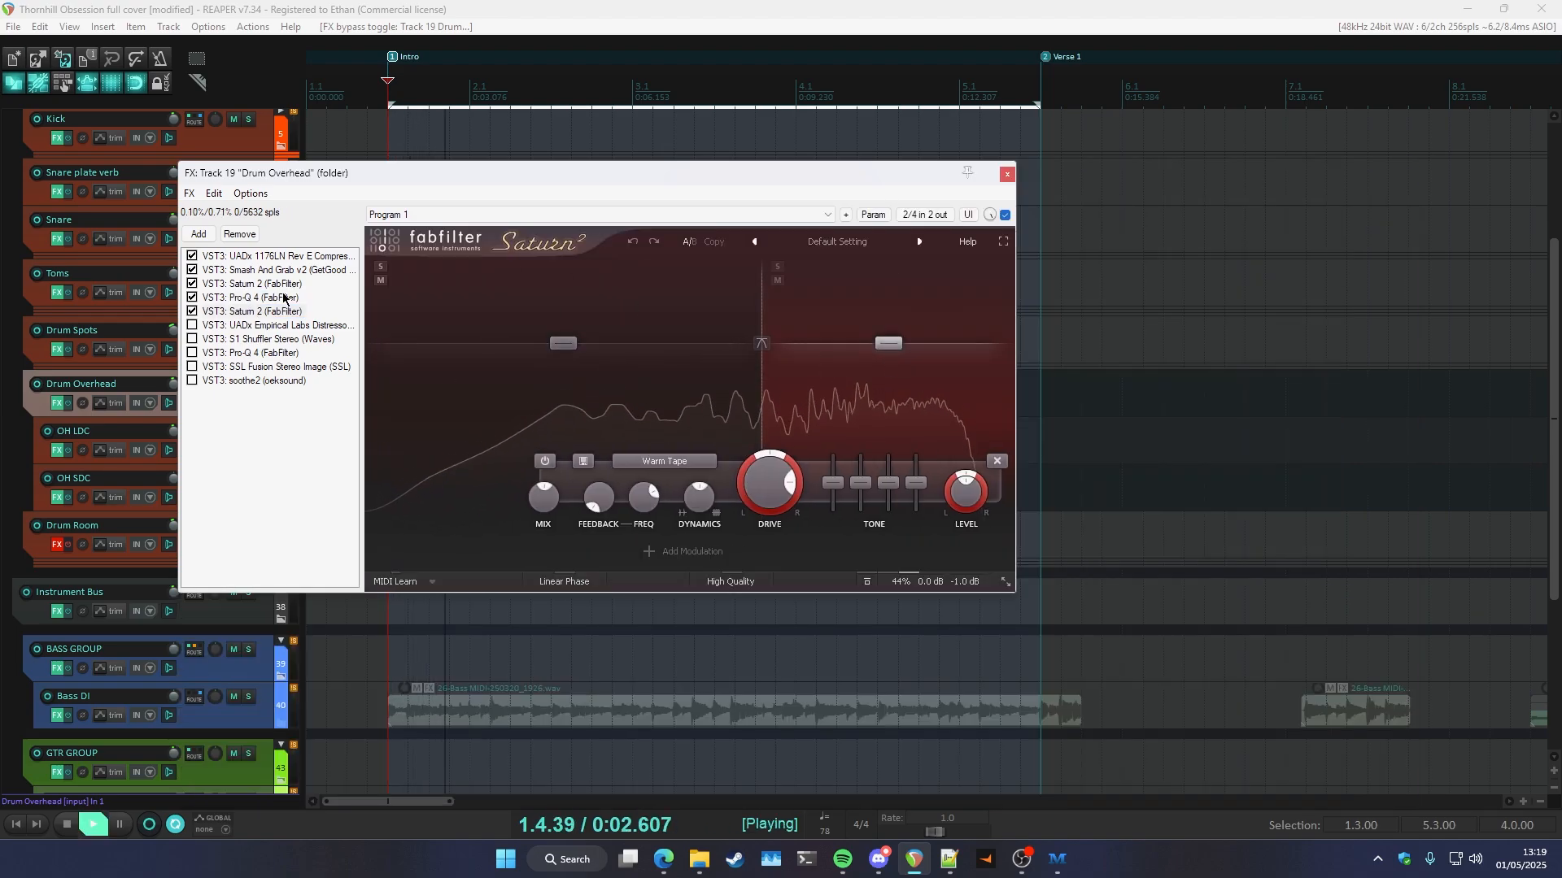
# - Switch on the Empirical Labs Distressor in the Drum Overhead chain, show its settings during playback, and stop playback
pyautogui.click(191, 325)
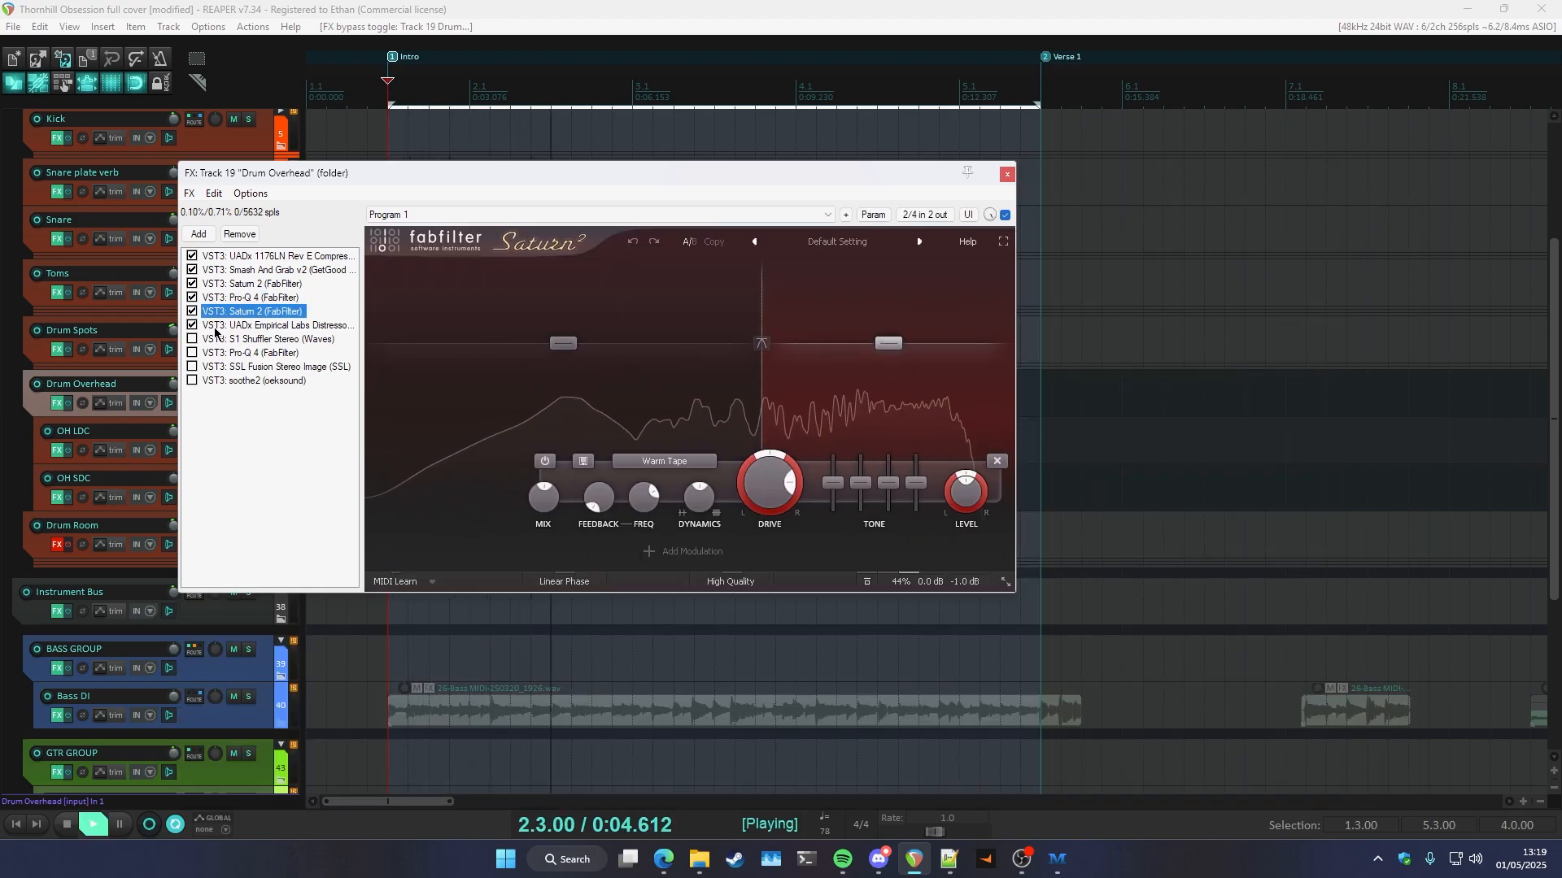
pyautogui.click(219, 326)
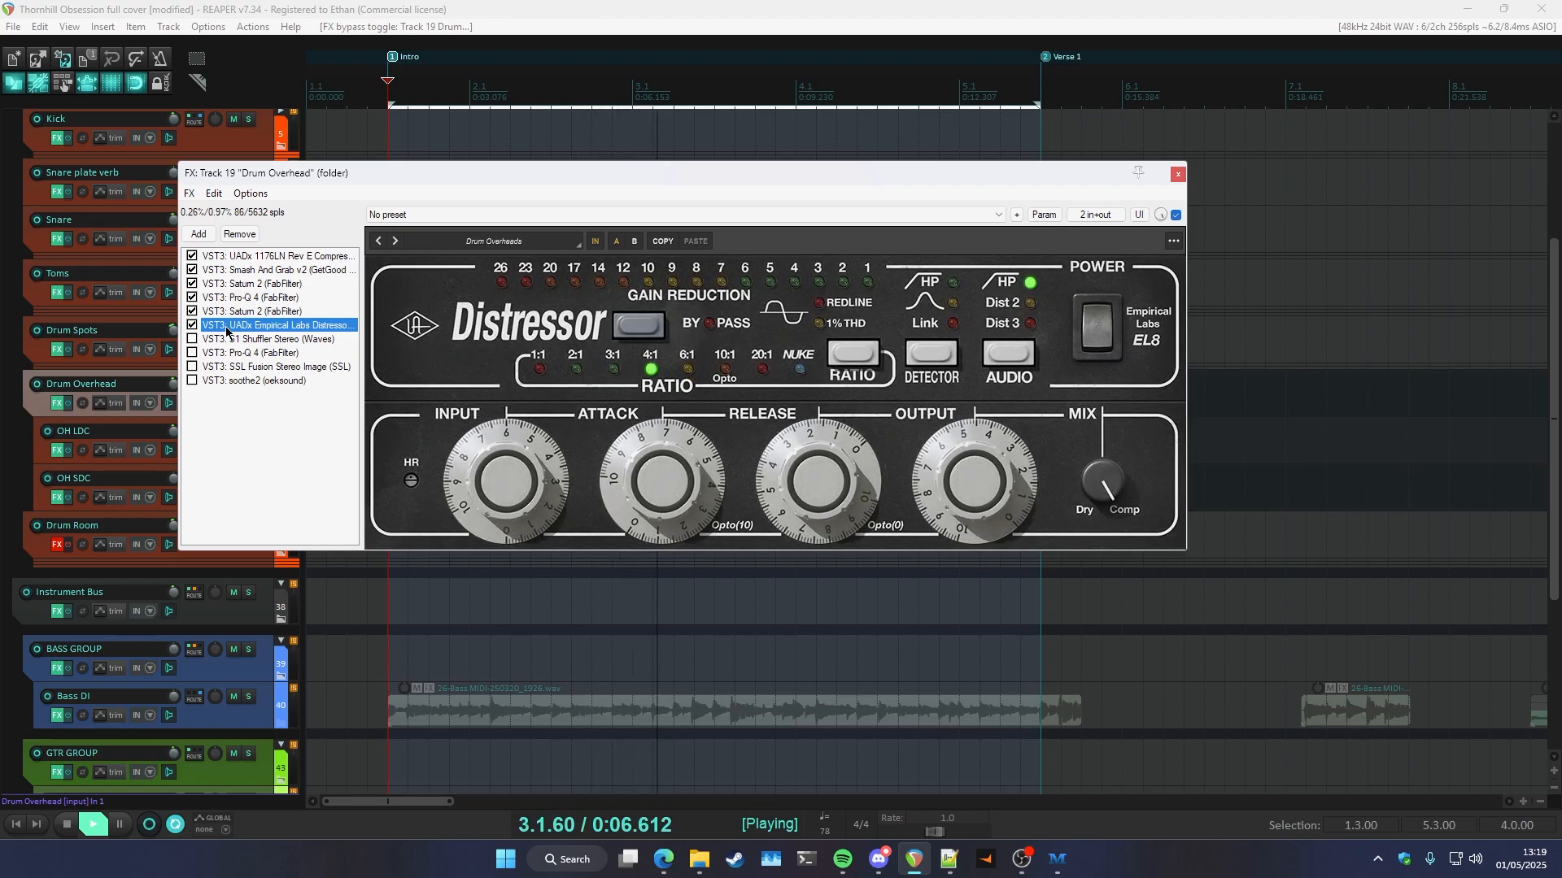
pyautogui.moveTo(434, 177); pyautogui.dragTo(470, 300)
pyautogui.press('space')
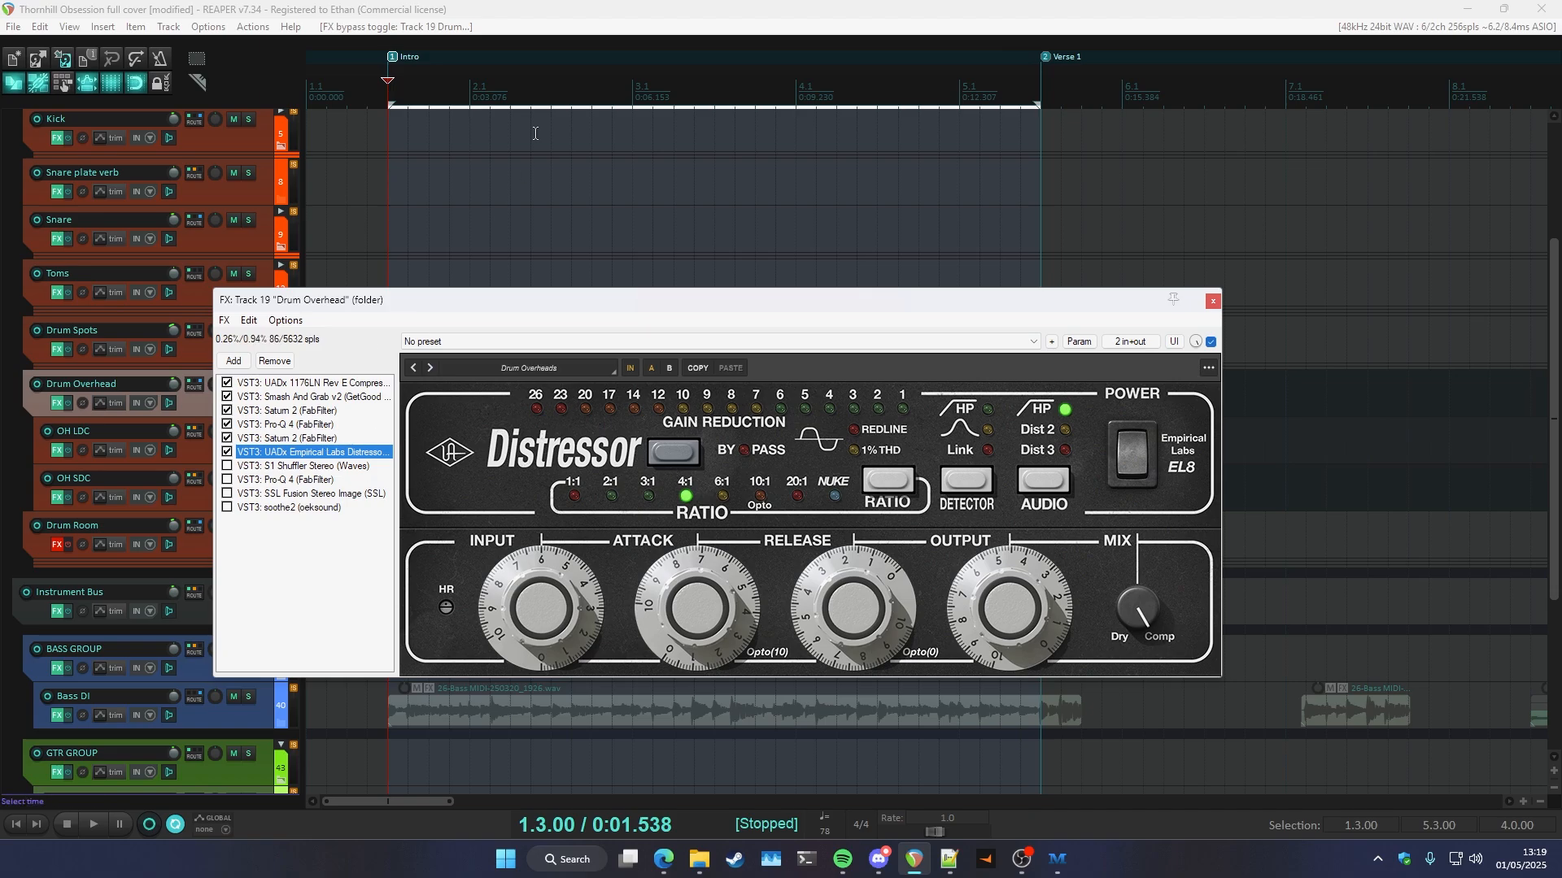
# - Move the play position to 49.4.00 in Chorus 2 and play the Drum Overhead sound from there
pyautogui.scroll(-3, 535, 134)
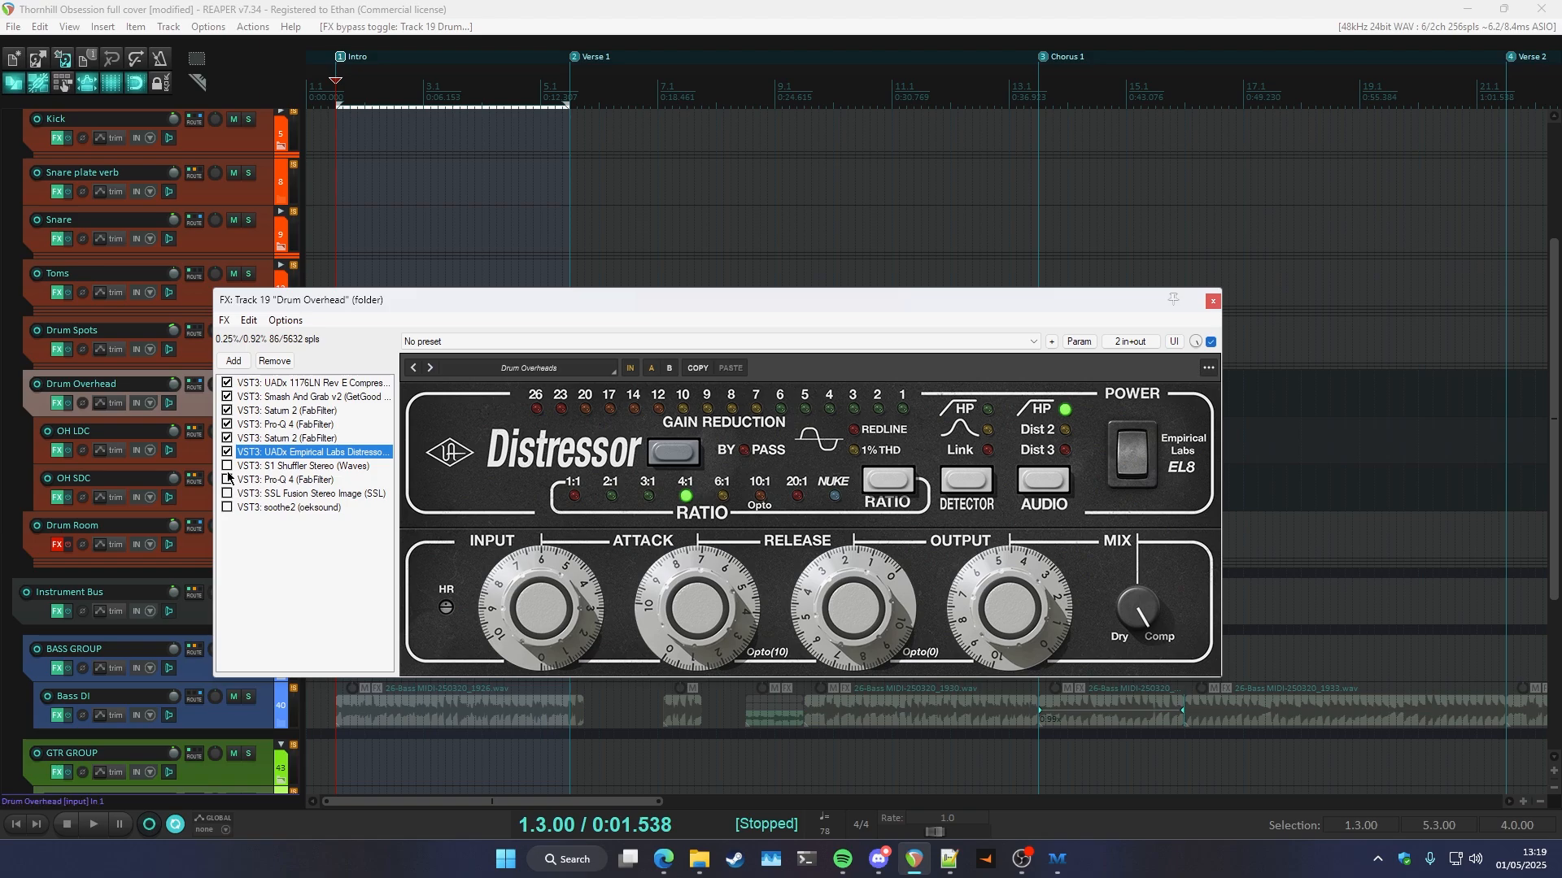
pyautogui.scroll(-3, 618, 139)
pyautogui.press('space')
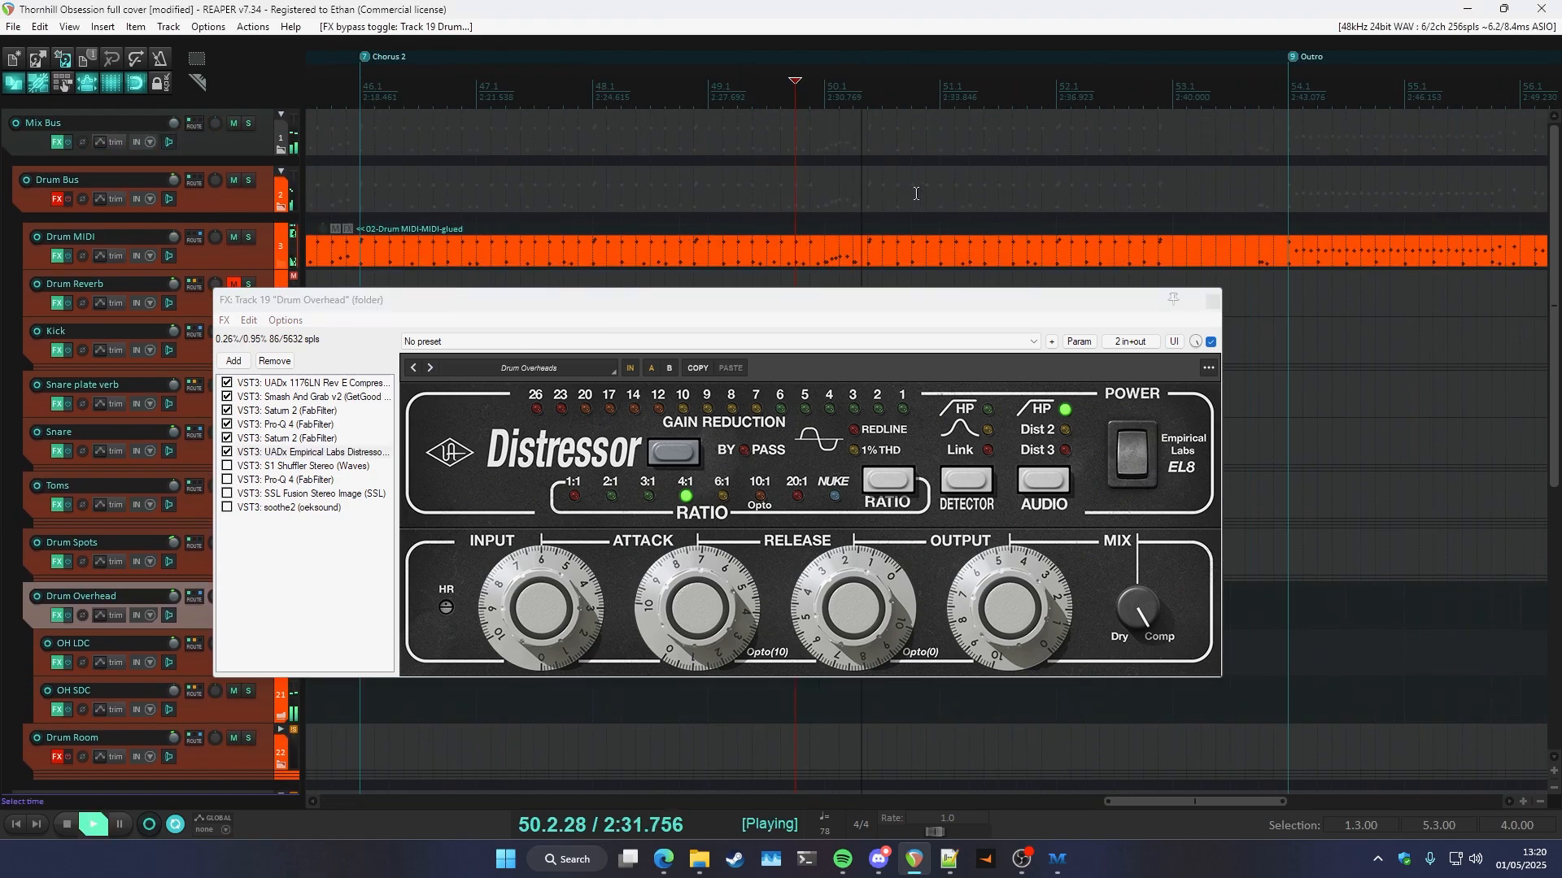
# - Switch on S1 Shuffler Stereo in the Drum Overhead chain and show its settings
pyautogui.click(226, 467)
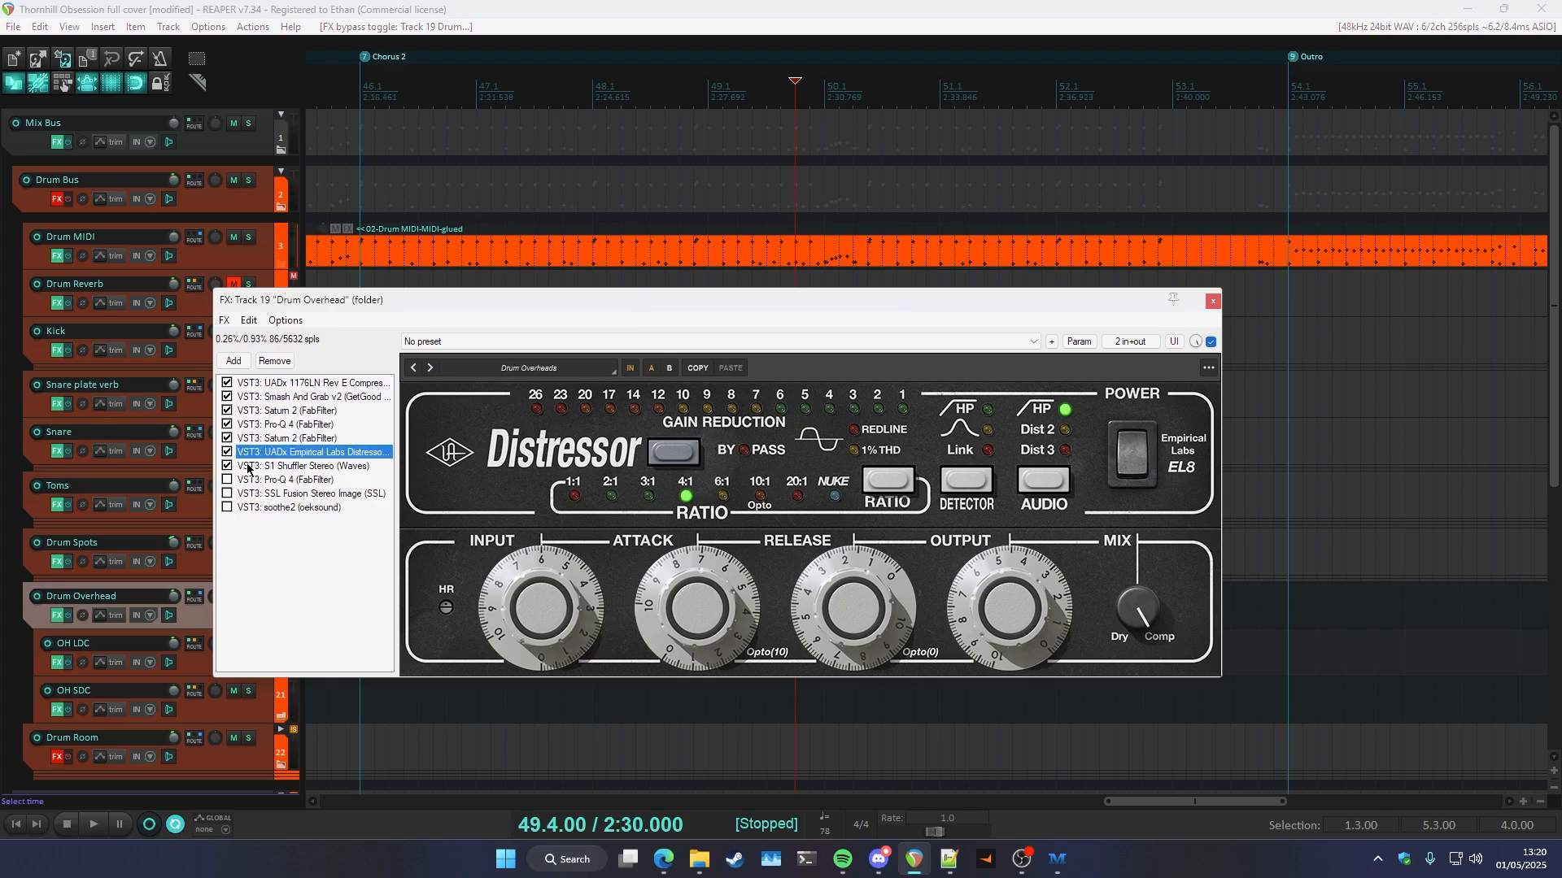
pyautogui.click(249, 466)
pyautogui.click(290, 453)
pyautogui.click(259, 466)
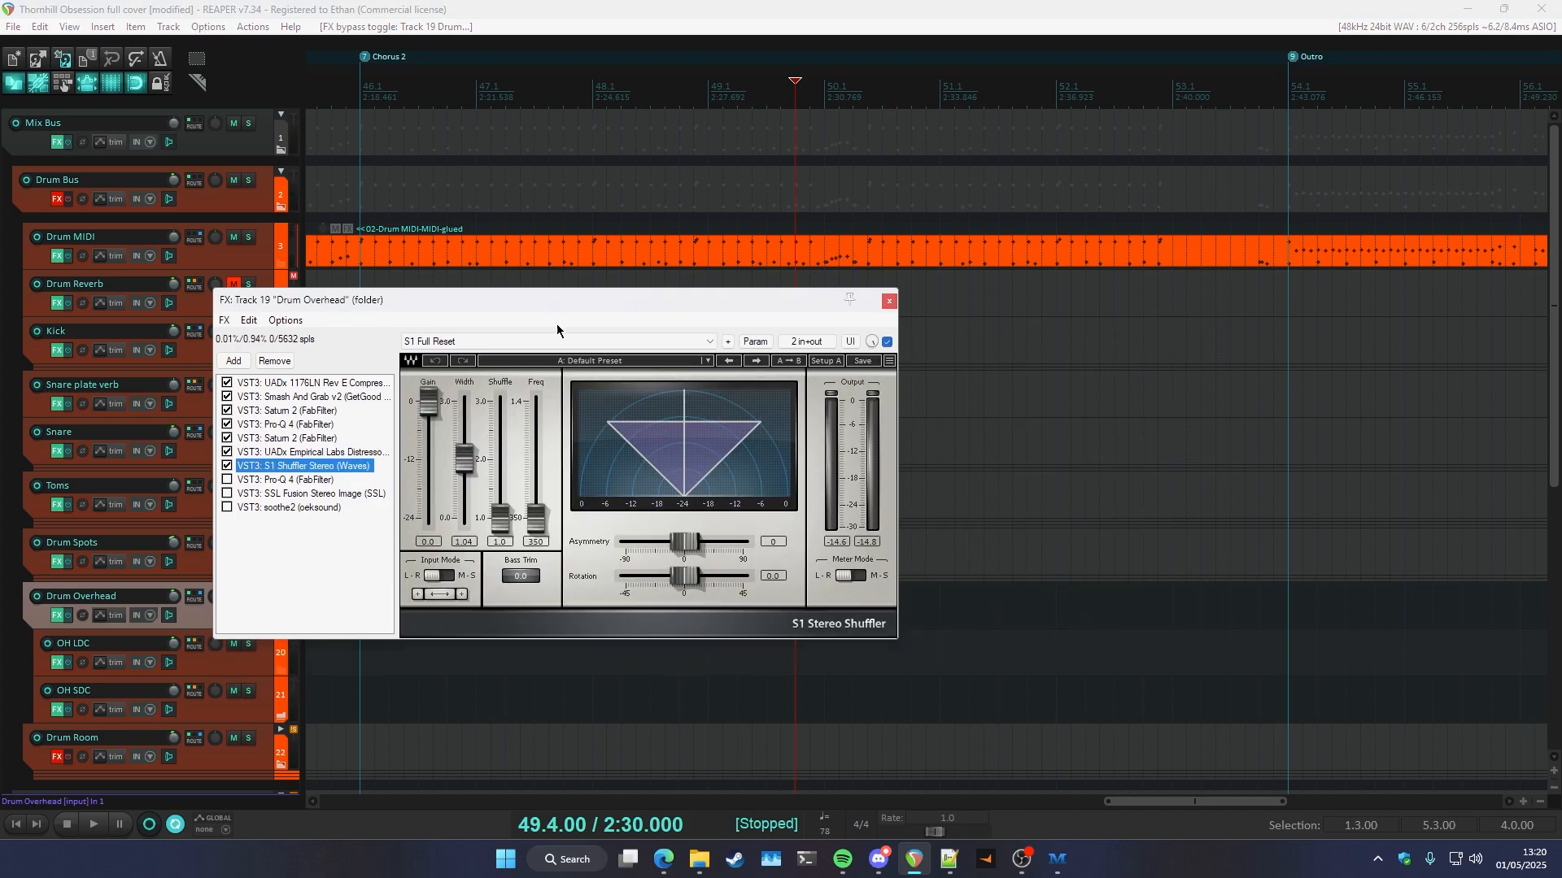
pyautogui.moveTo(547, 307); pyautogui.dragTo(713, 405)
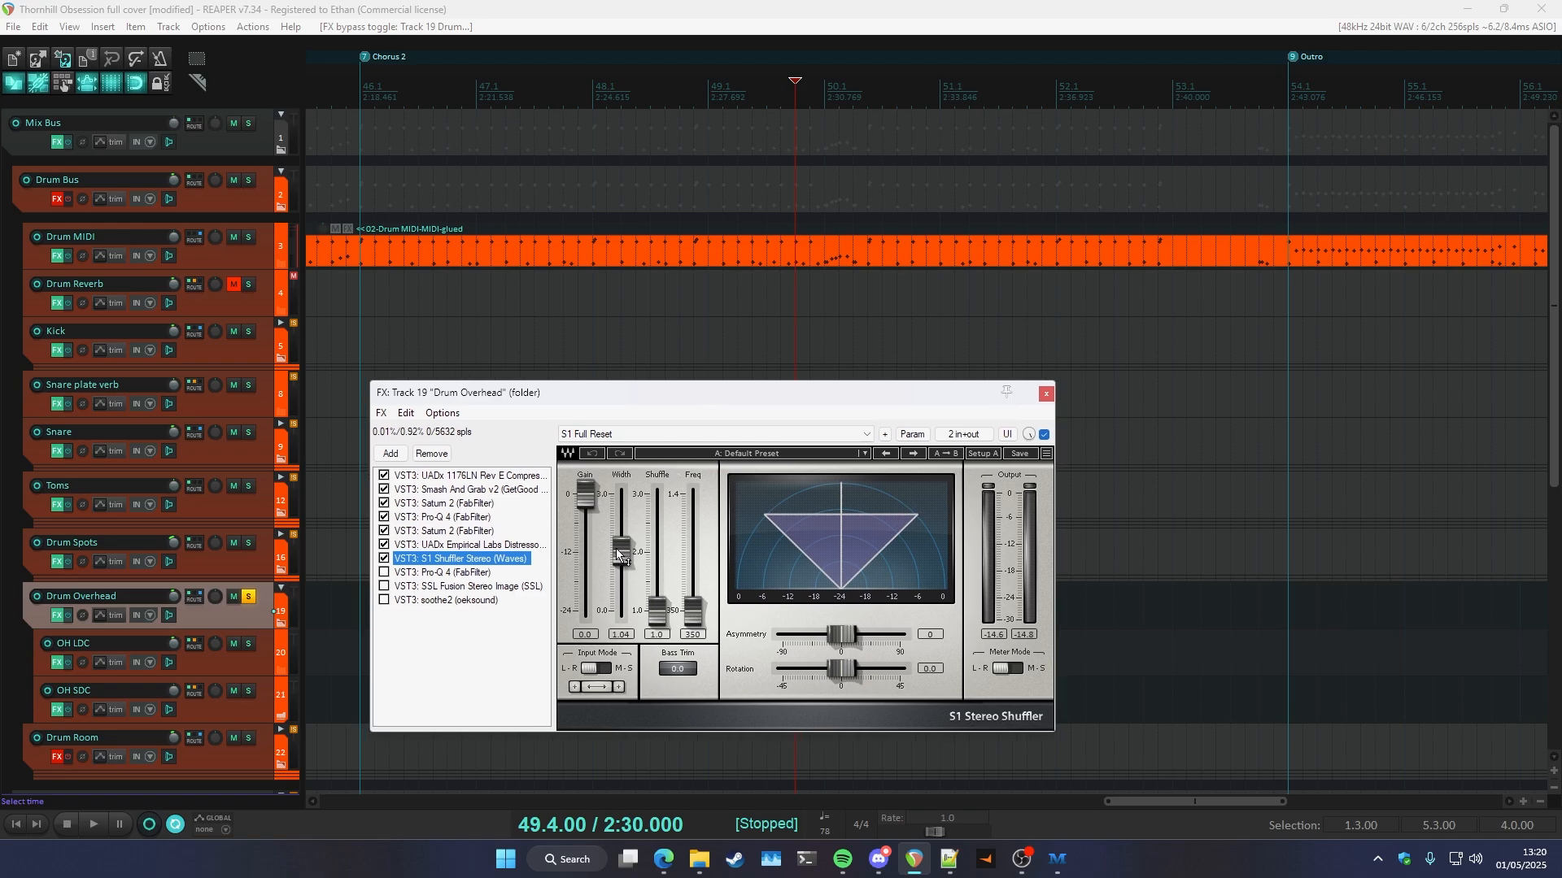
# - Listen to the Drum Overhead in Chorus 2 with S1 Shuffler Stereo engaged, and stop playback
pyautogui.moveTo(610, 407)
pyautogui.mouseDown()
pyautogui.moveTo(612, 429)
pyautogui.moveTo(589, 426)
pyautogui.mouseUp()
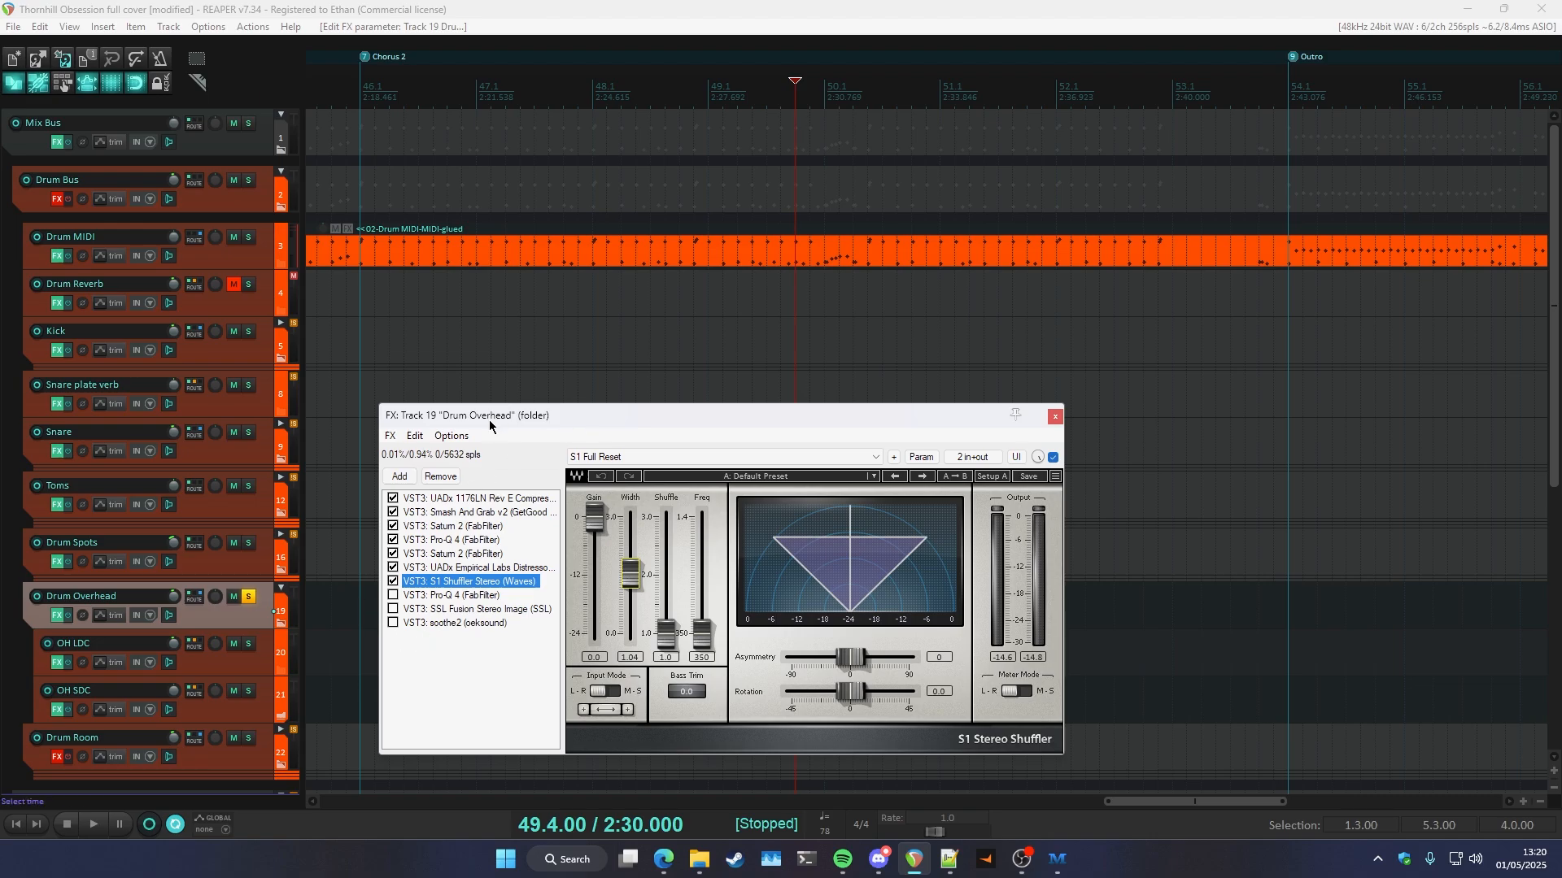
pyautogui.moveTo(489, 424); pyautogui.dragTo(627, 418)
pyautogui.press('space')
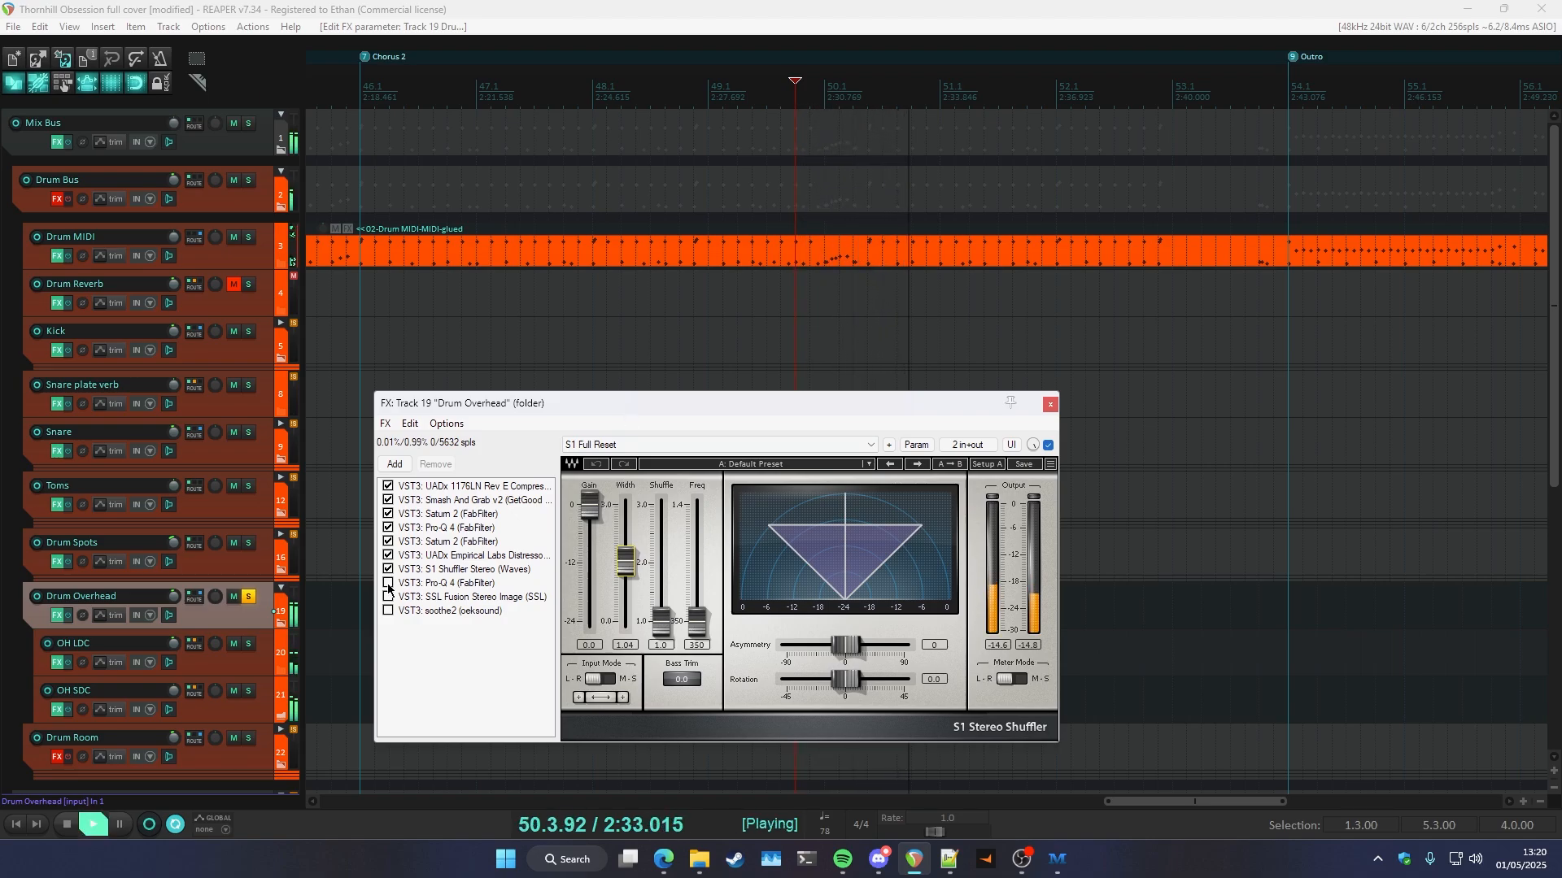
pyautogui.press('space')
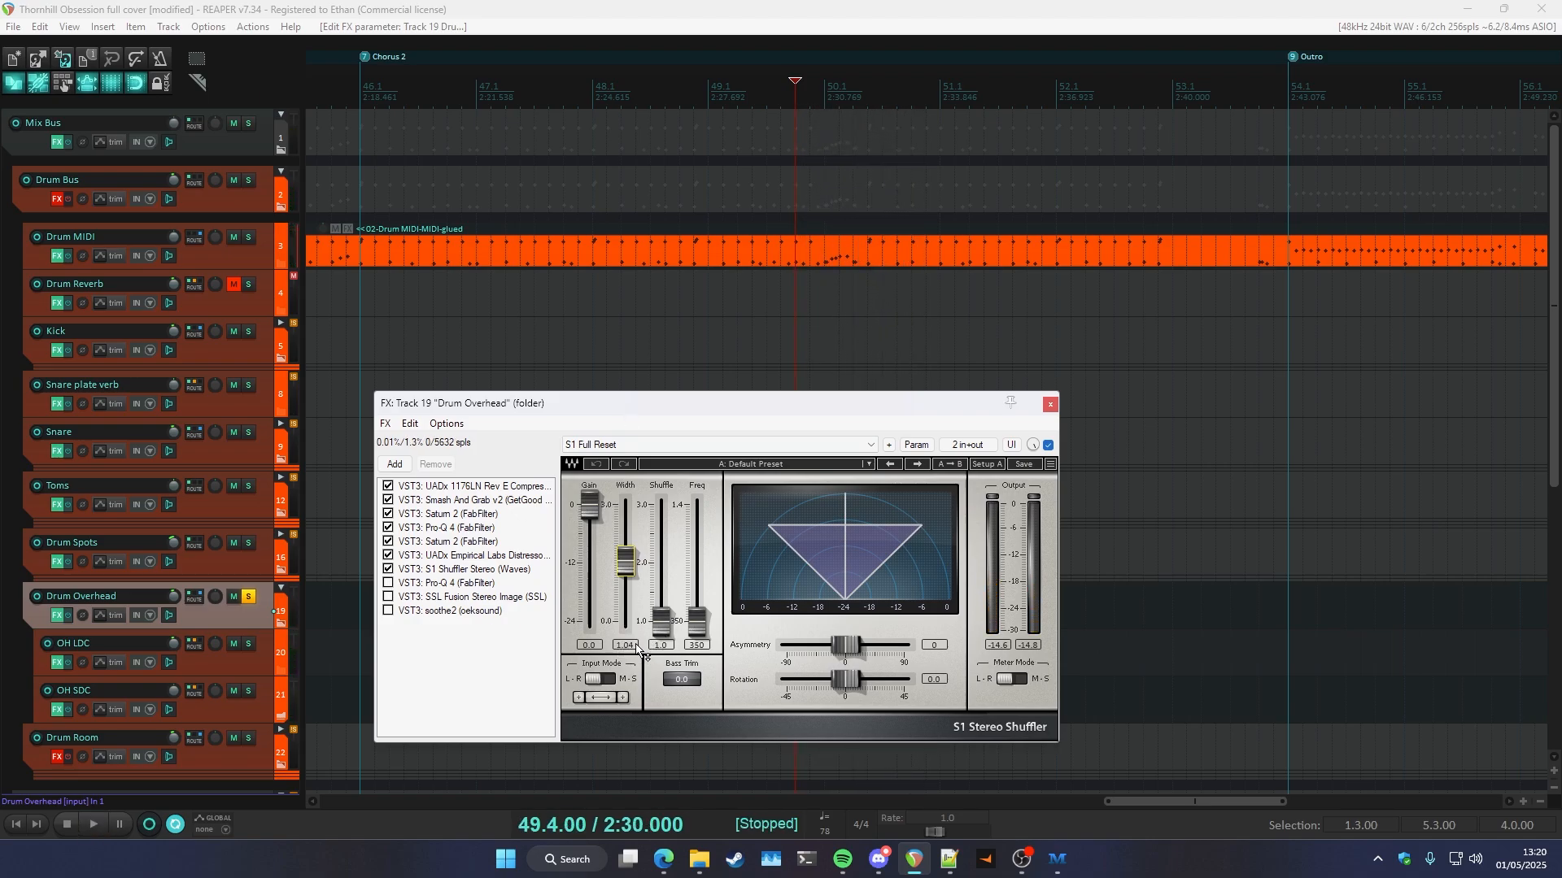
# - Switch on the second Pro-Q 4 in the Drum Overhead chain and compare Chorus 2 with it off and on
pyautogui.click(398, 585)
pyautogui.moveTo(876, 218); pyautogui.dragTo(846, 223)
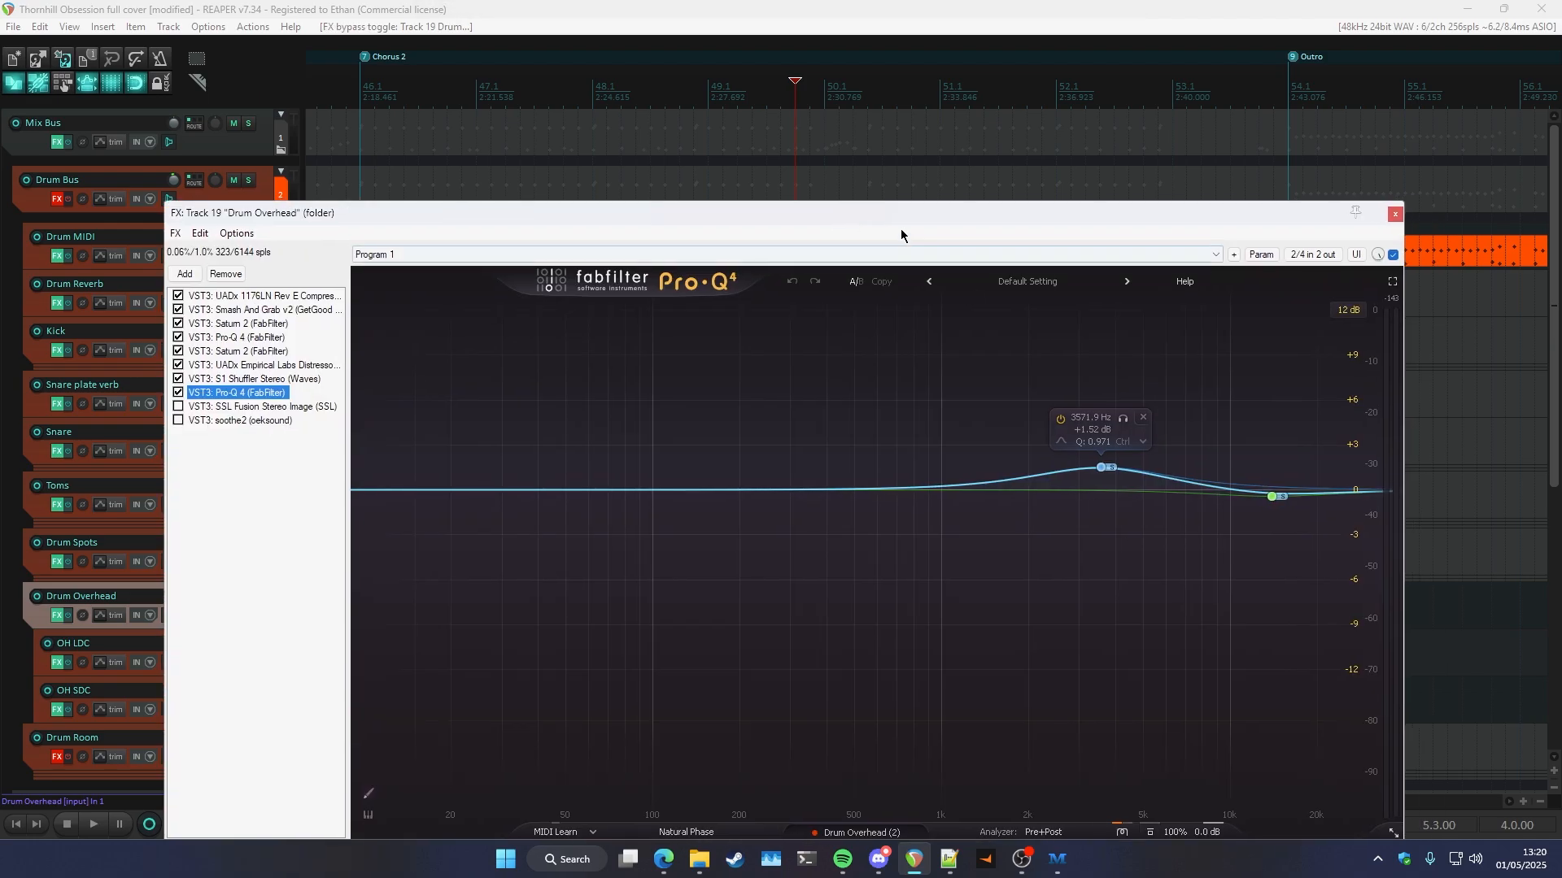
pyautogui.press('space')
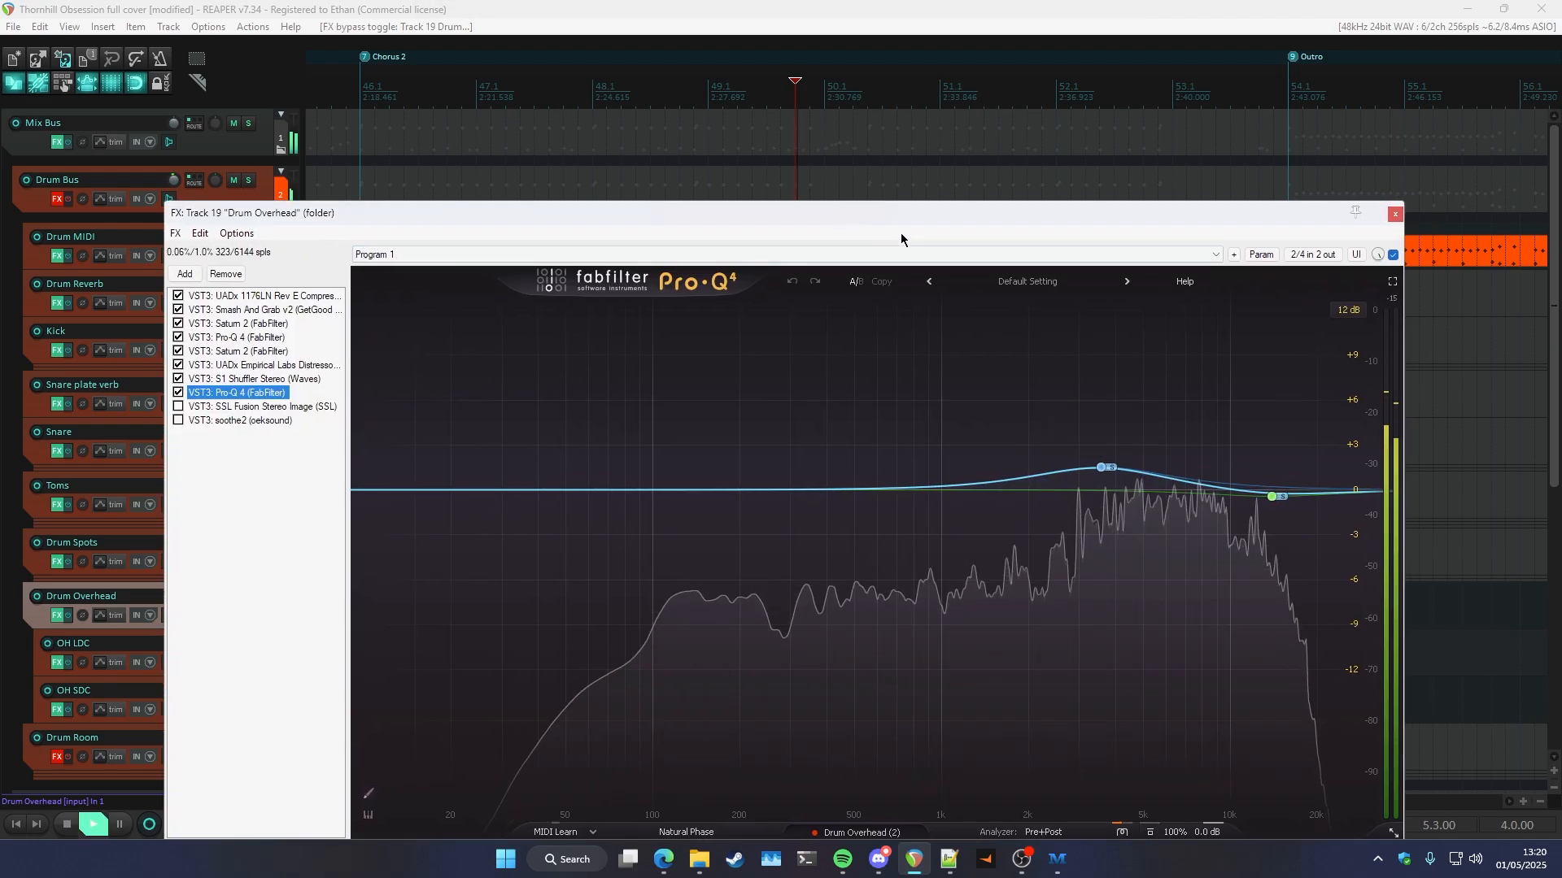
pyautogui.click(180, 393)
pyautogui.click(180, 394)
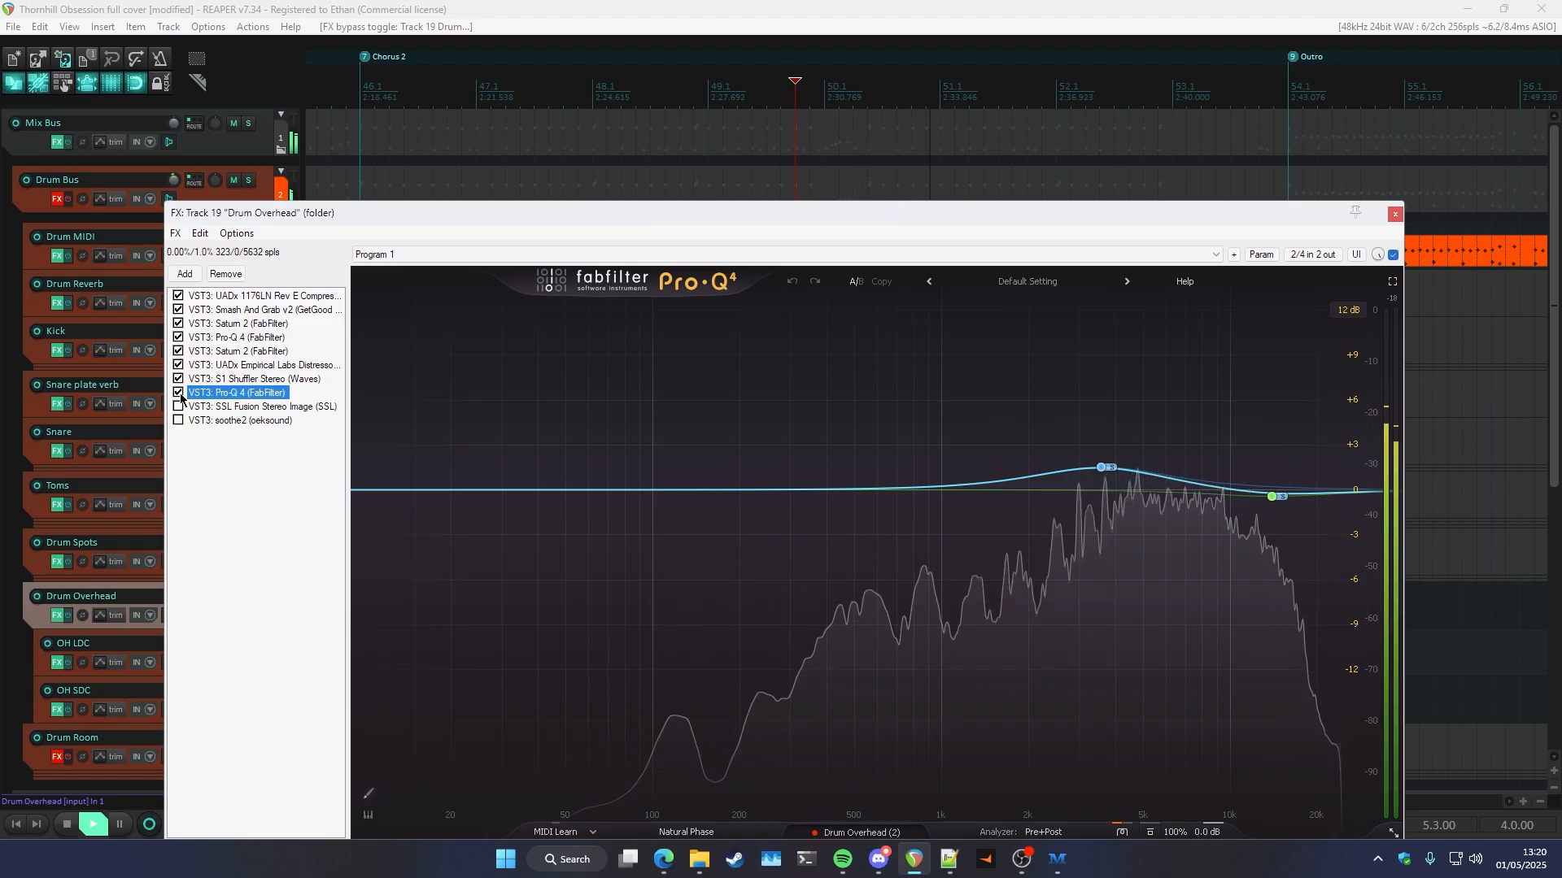
# - Switch on SSL Fusion Stereo Image and soothe2 in the Drum Overhead chain, showing each one's settings, and stop playback
pyautogui.click(177, 407)
pyautogui.click(196, 407)
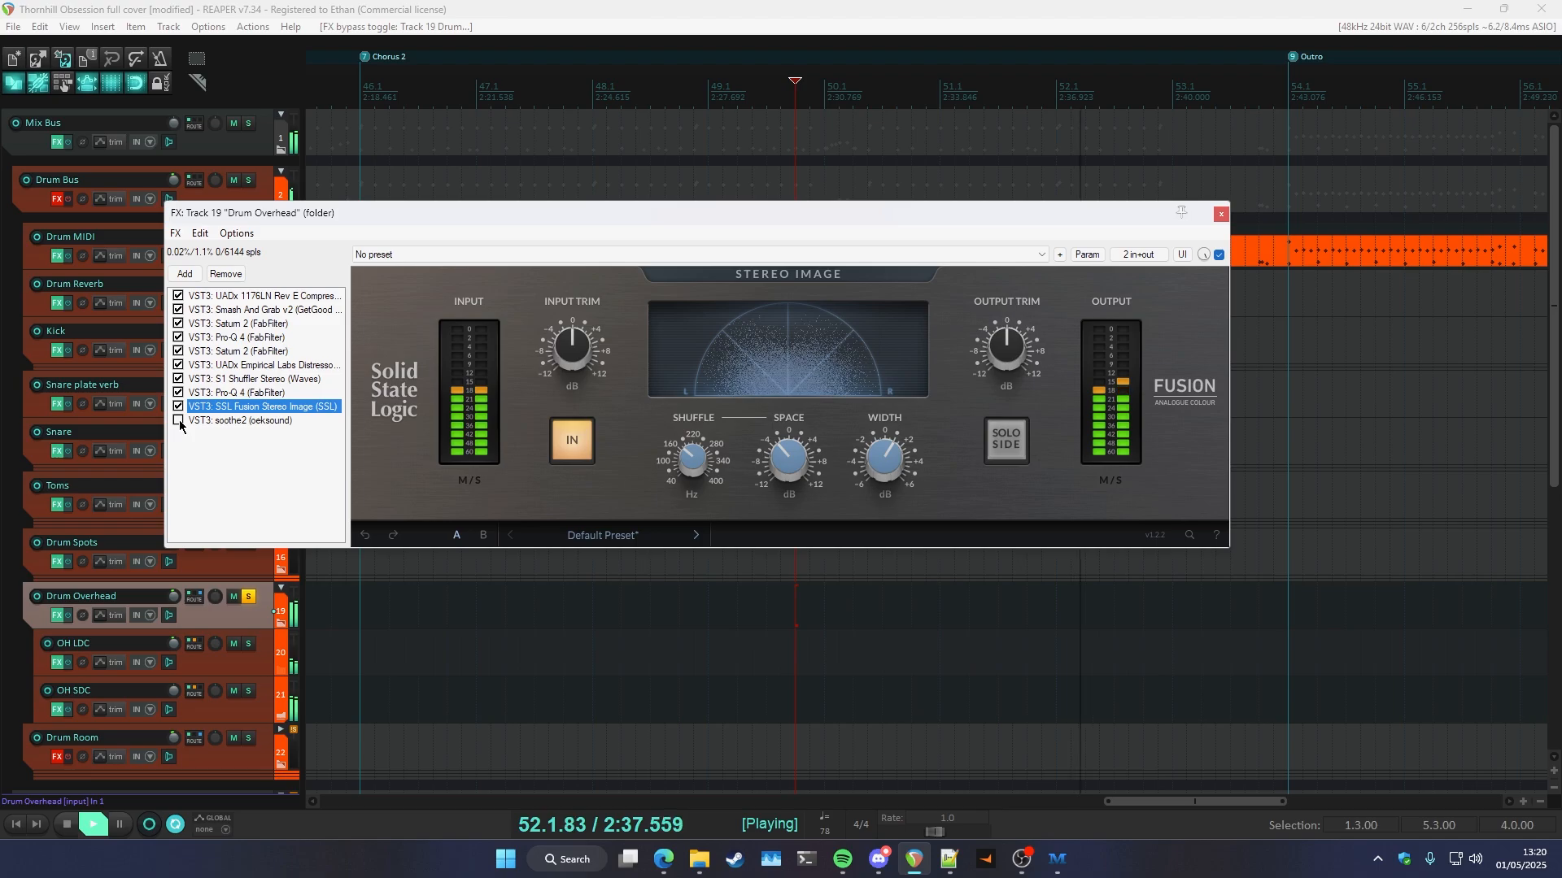
pyautogui.click(179, 420)
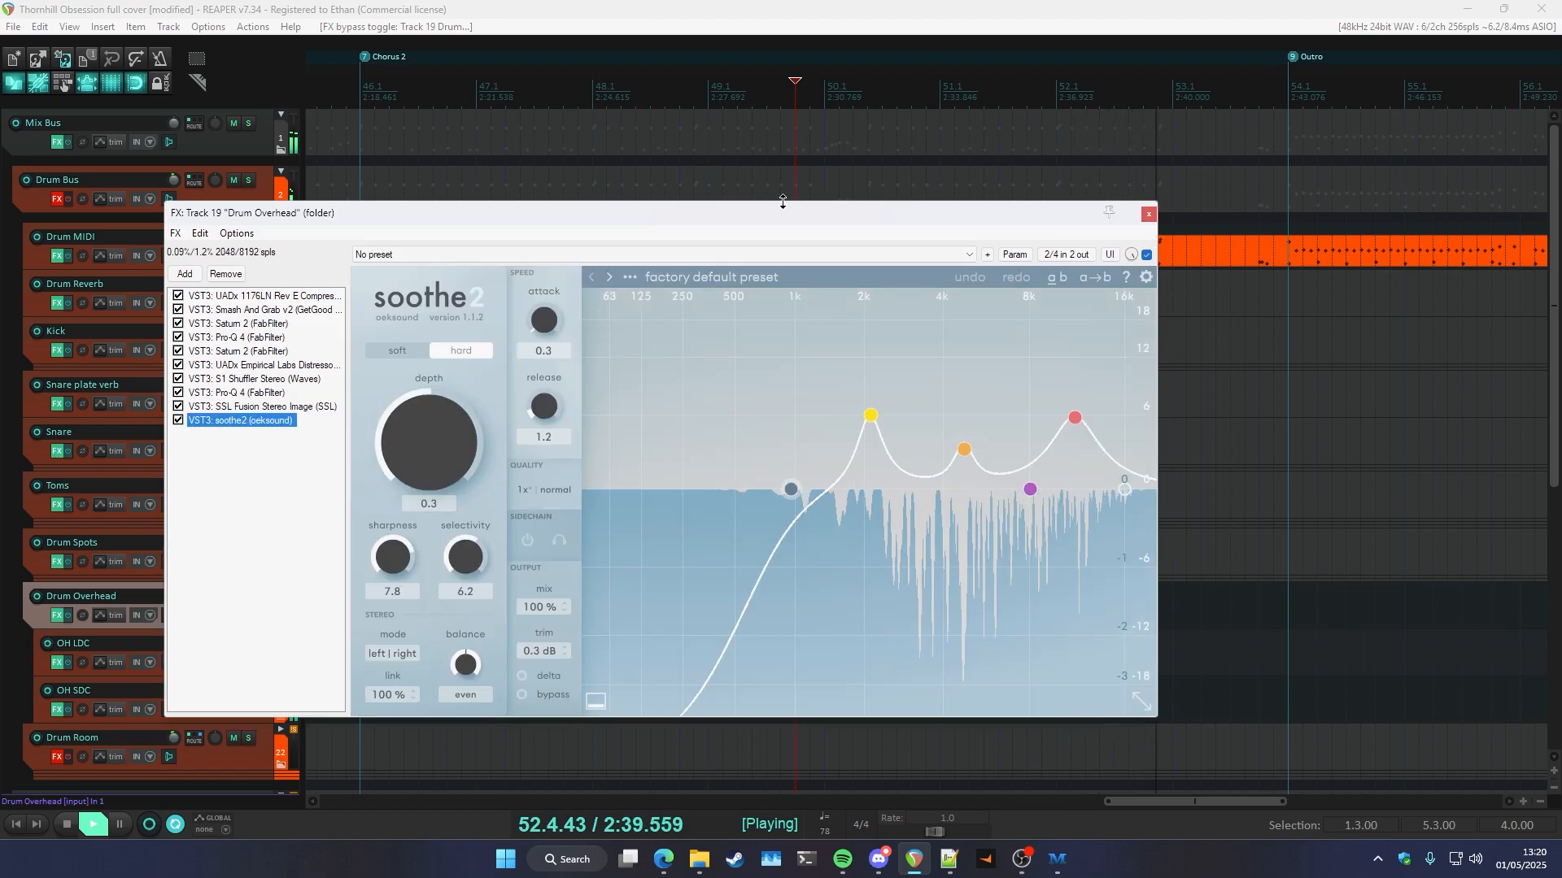
pyautogui.press('space')
pyautogui.moveTo(354, 219); pyautogui.dragTo(376, 269)
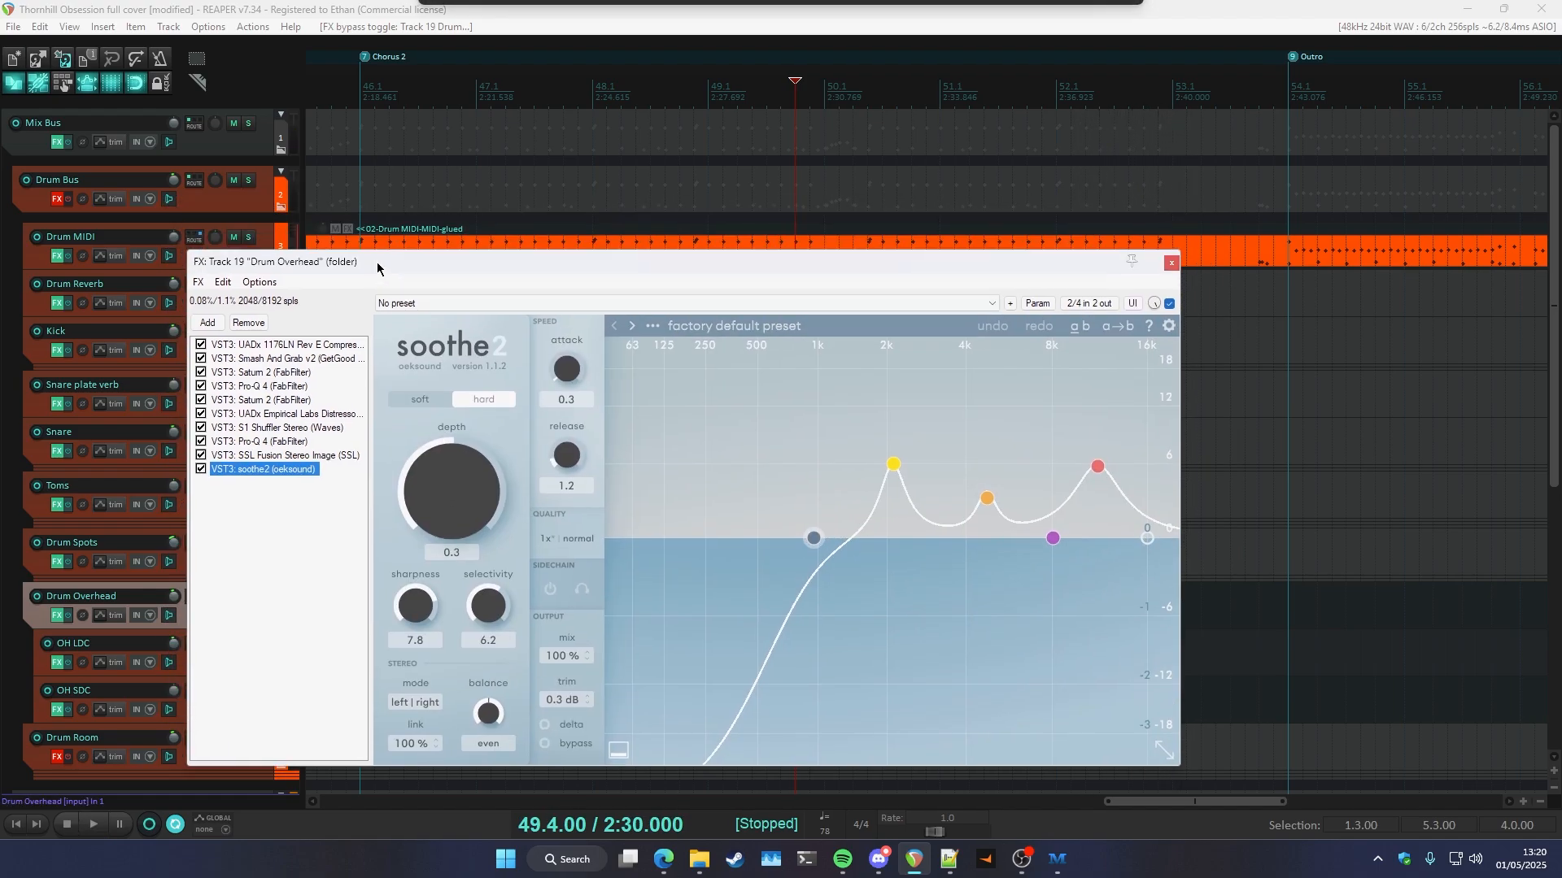
# - Audition only what soothe2 removes from the Drum Overhead in Chorus 2 by using its delta mode
pyautogui.click(543, 742)
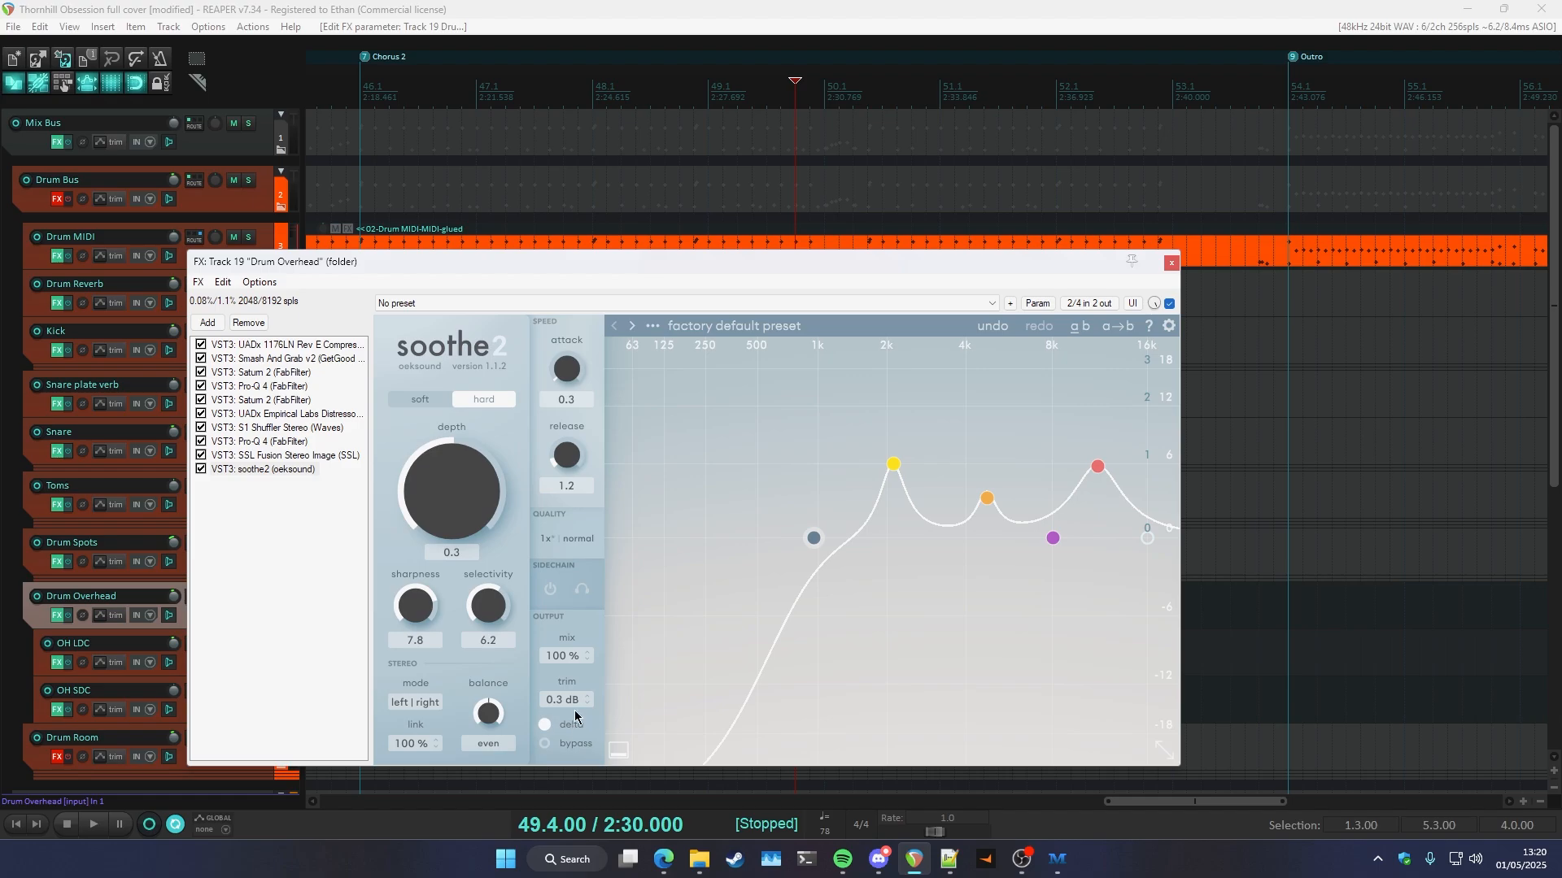
pyautogui.moveTo(612, 263)
pyautogui.mouseDown()
pyautogui.moveTo(621, 314)
pyautogui.moveTo(600, 275)
pyautogui.mouseUp()
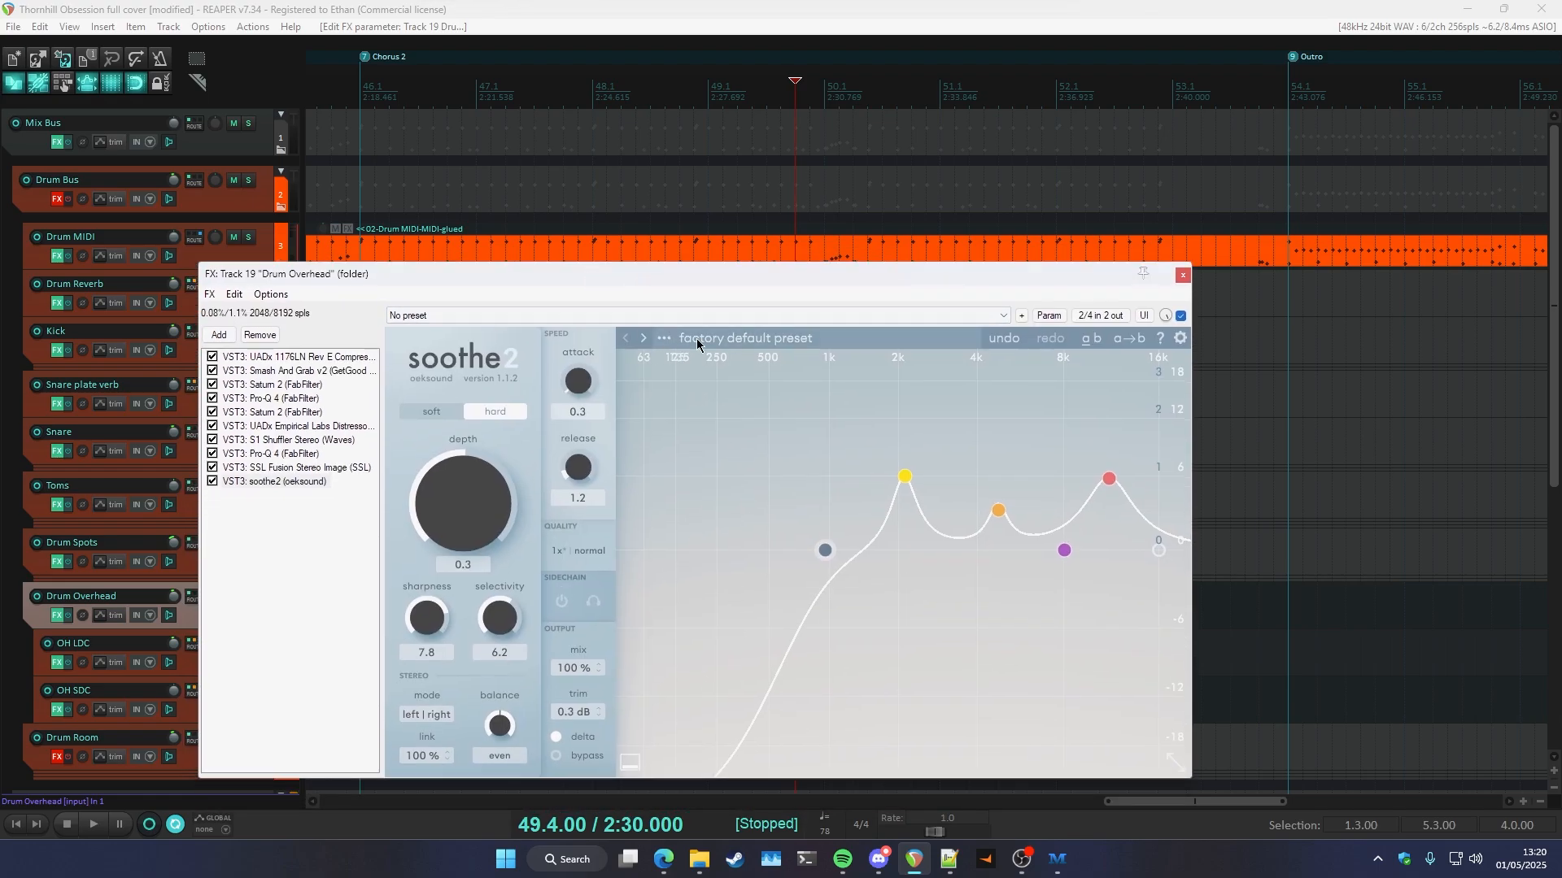
pyautogui.press('space')
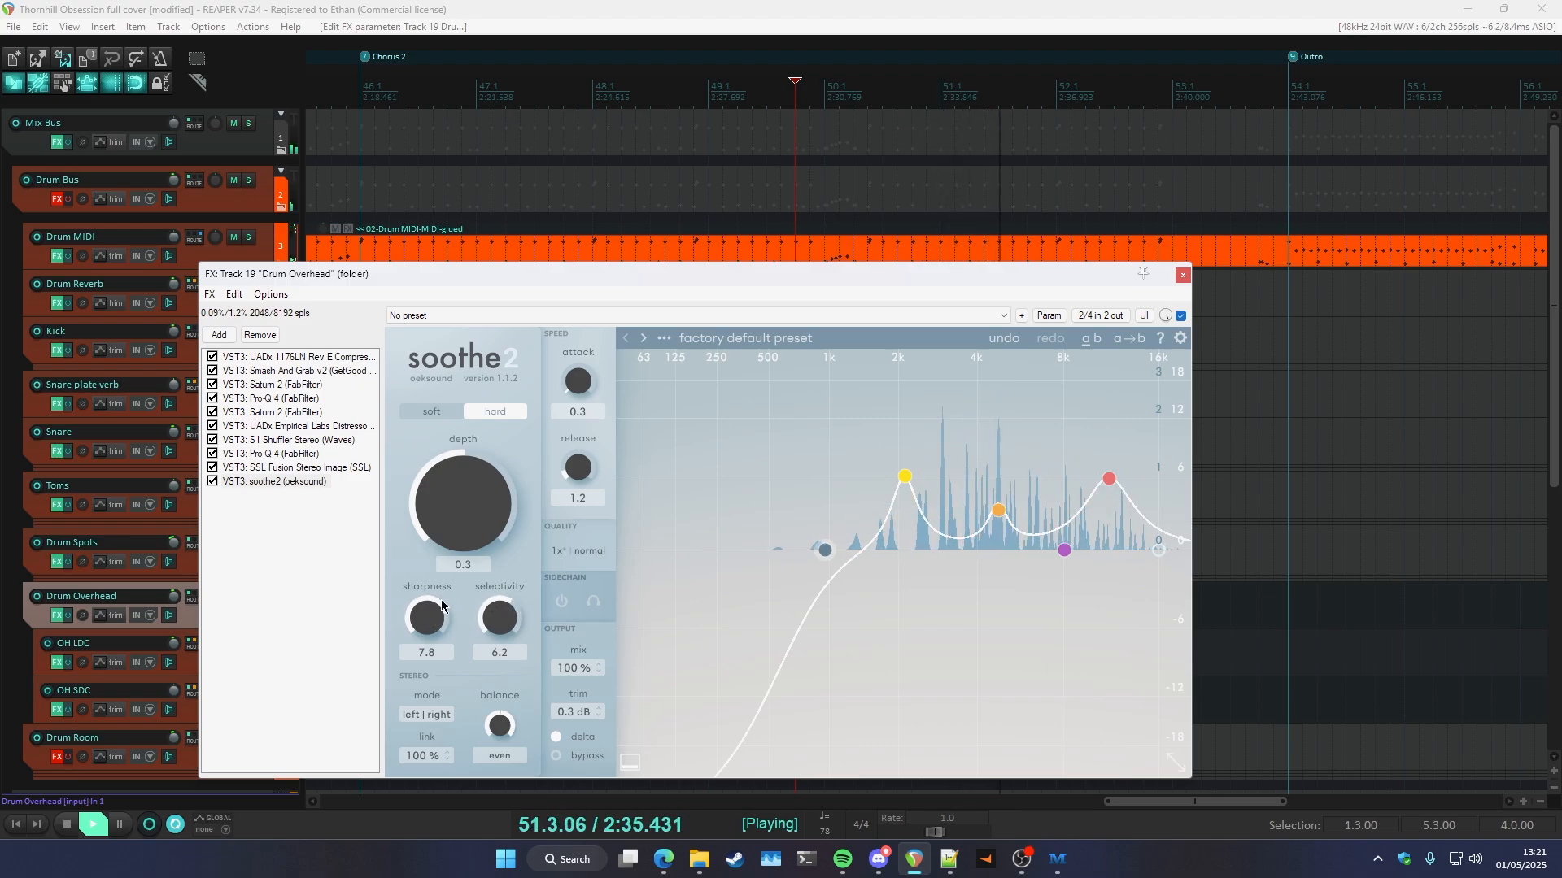
pyautogui.press('space')
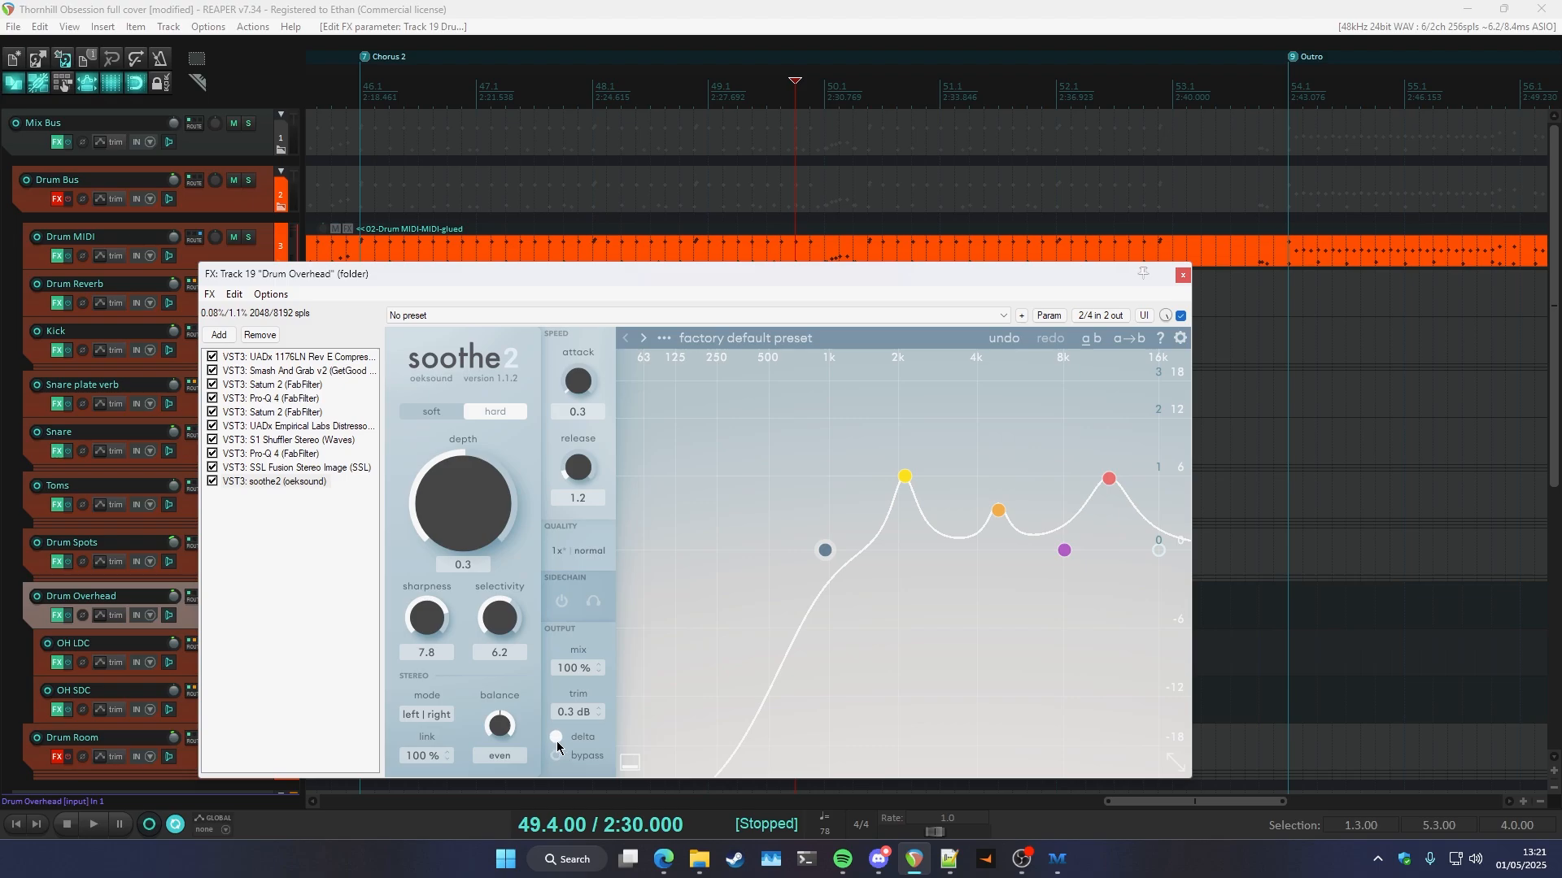
# - Compare the Drum Overhead in Chorus 2 with soothe2 bypassed and engaged, with delta mode off
pyautogui.press('space')
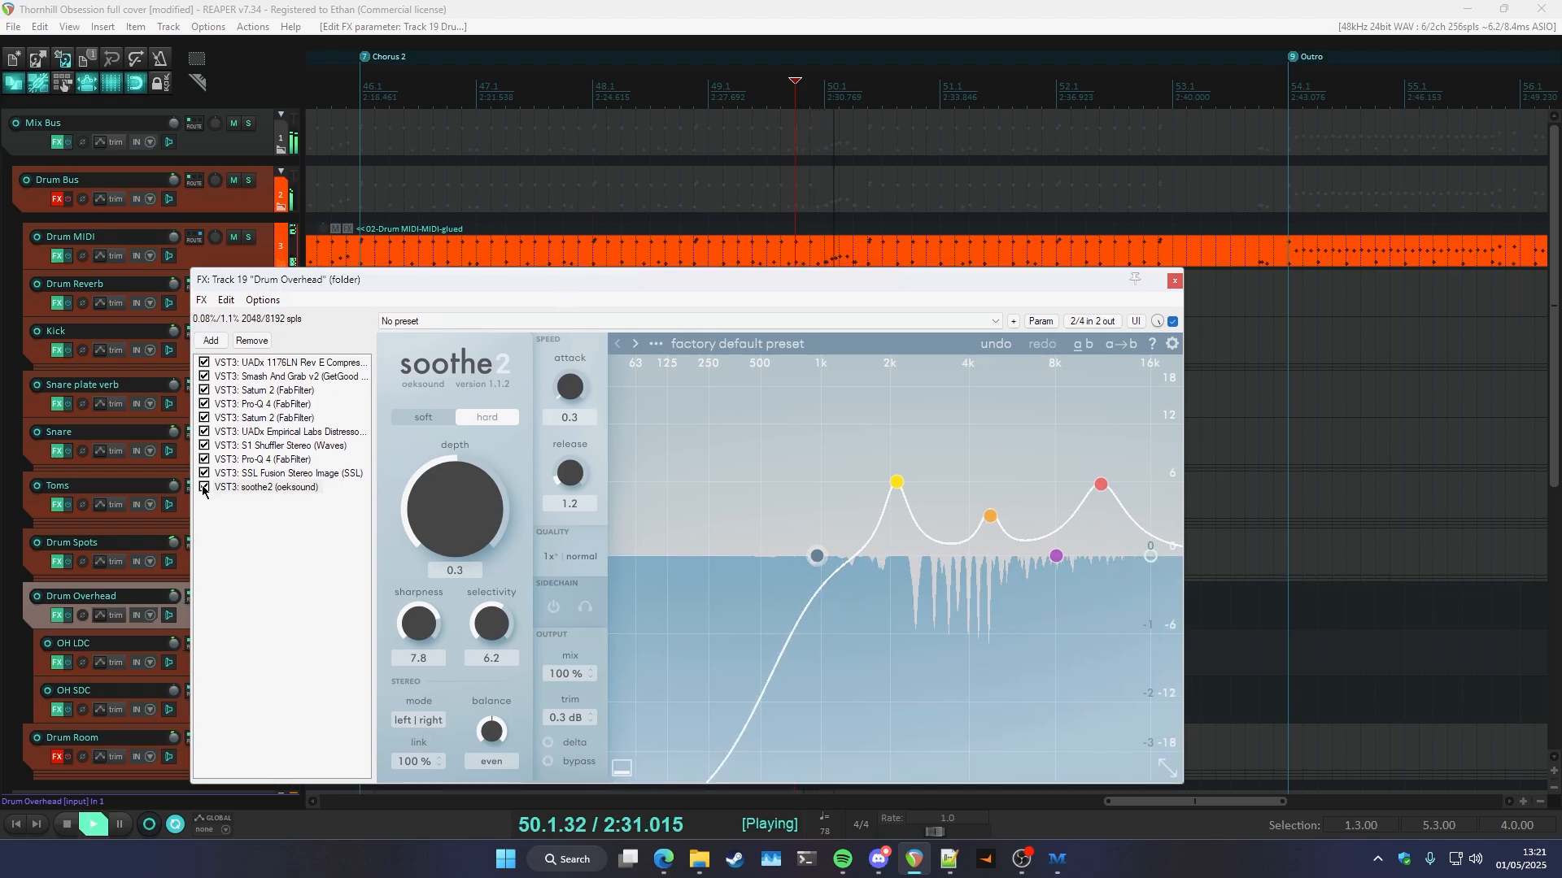
pyautogui.click(204, 487)
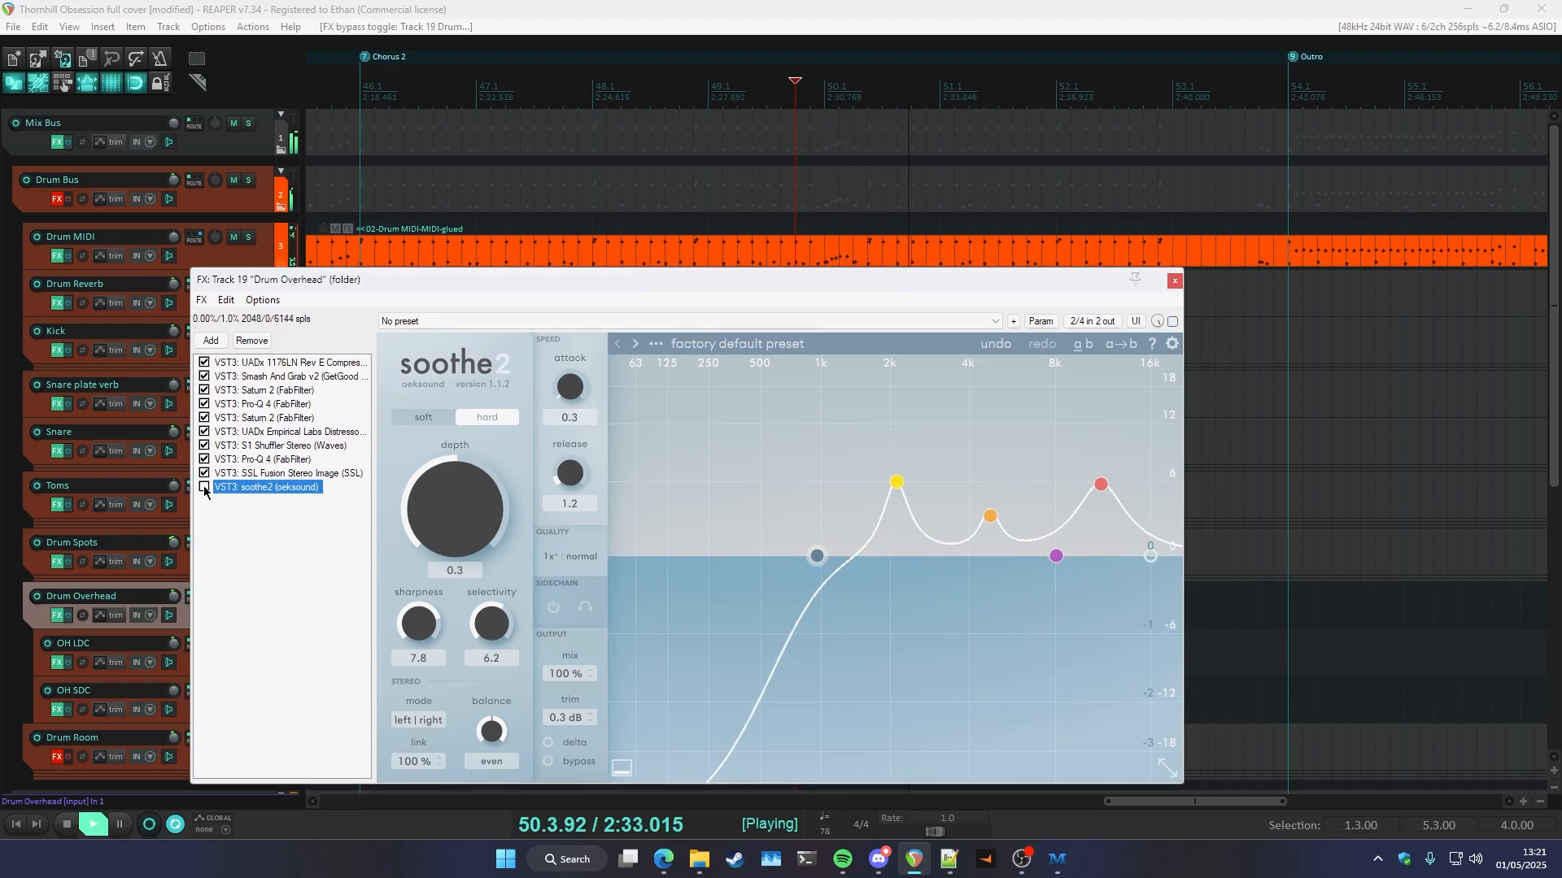
pyautogui.click(204, 488)
# - Close the Drum Overhead effects chain, return to the Intro with playback stopped, and unfold the Drum Room folder
pyautogui.press('Escape')
pyautogui.scroll(-5, 702, 311)
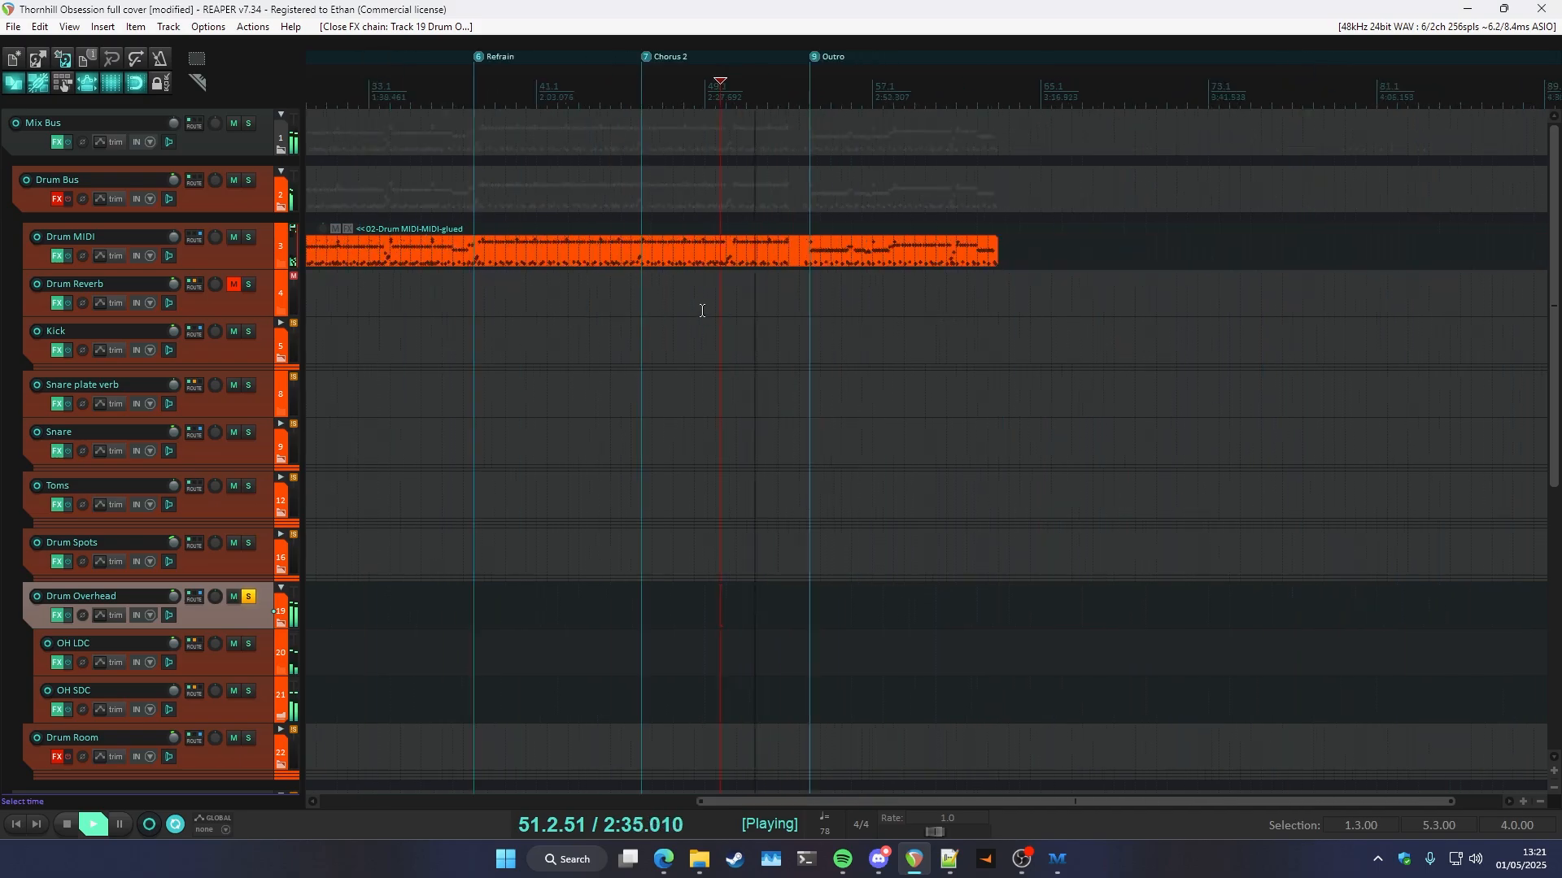
pyautogui.scroll(-3, 602, 353)
pyautogui.press('space')
pyautogui.scroll(3, 397, 398)
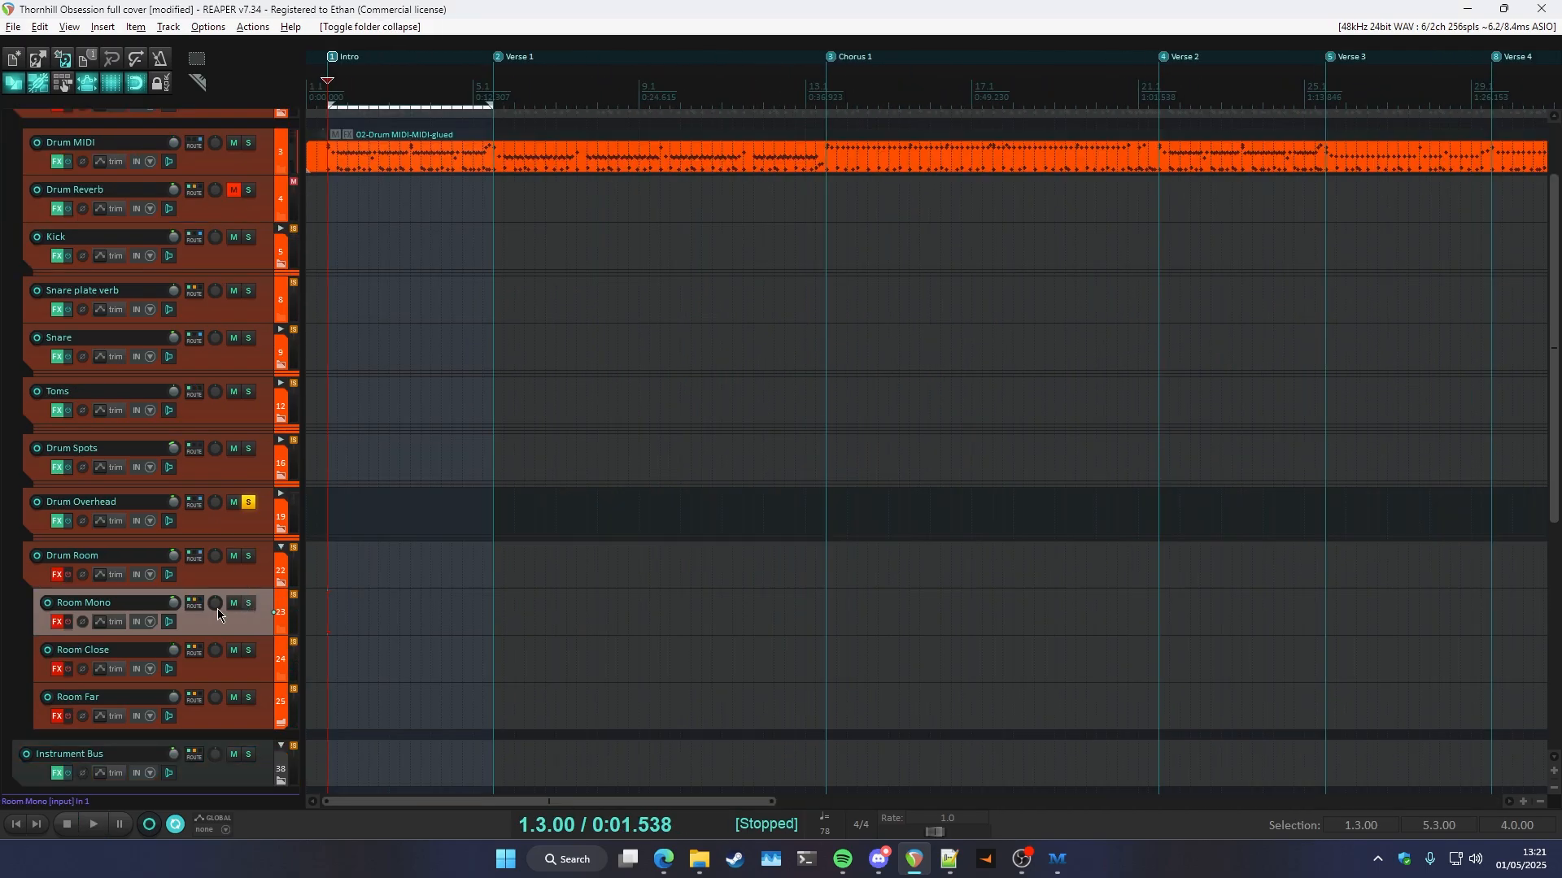
pyautogui.click(179, 558)
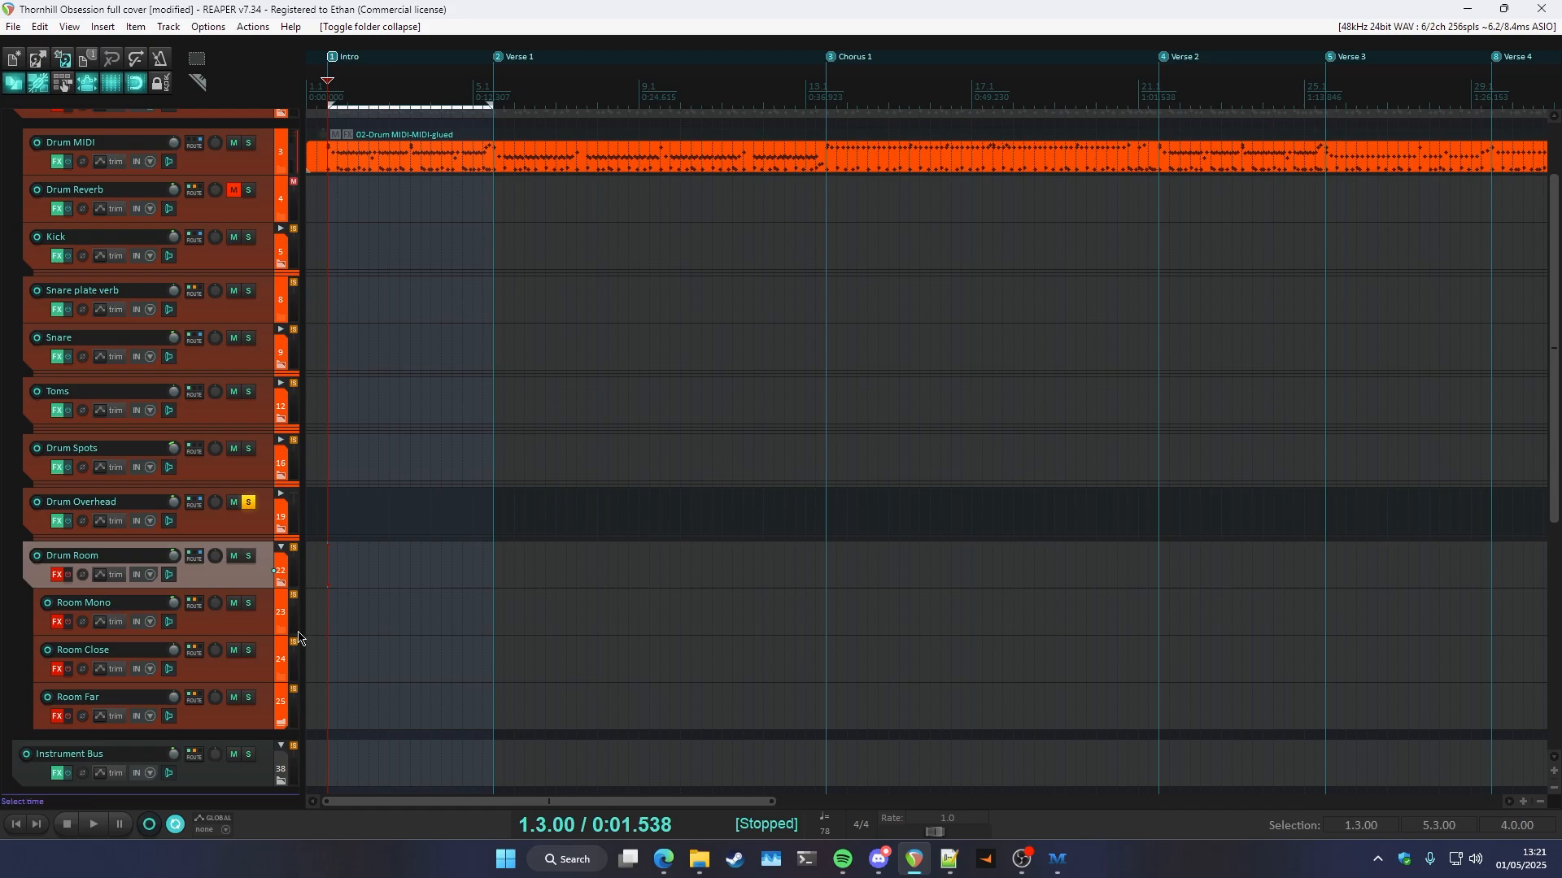
# - Solo the Room Far track and listen to the Intro with its first Pro-Q 4 switched on
pyautogui.click(252, 706)
pyautogui.click(249, 698)
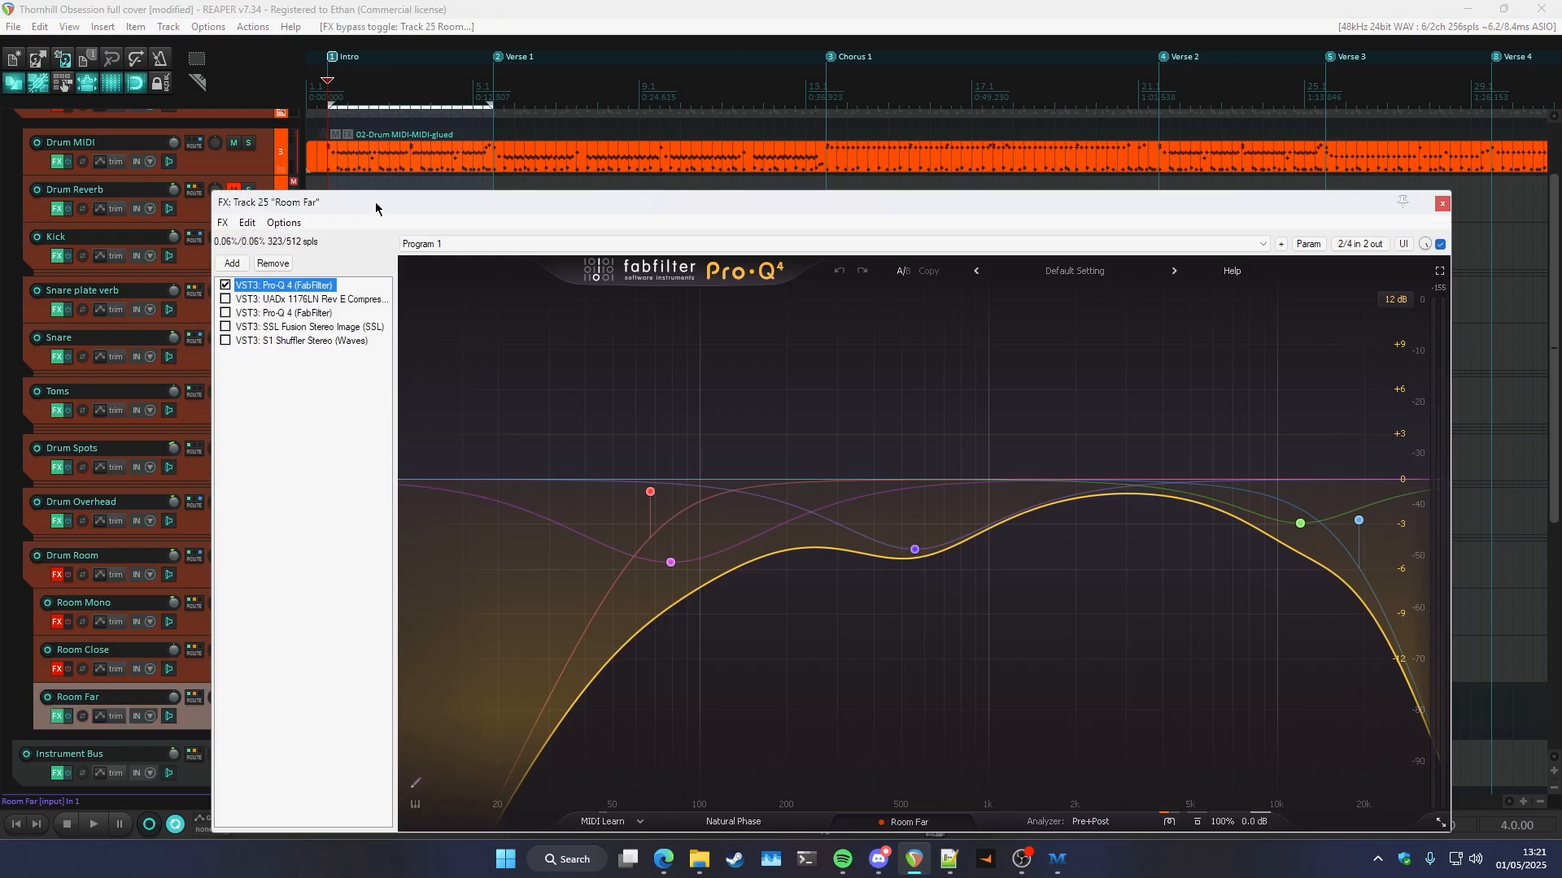
pyautogui.press('space')
pyautogui.moveTo(374, 202); pyautogui.dragTo(346, 112)
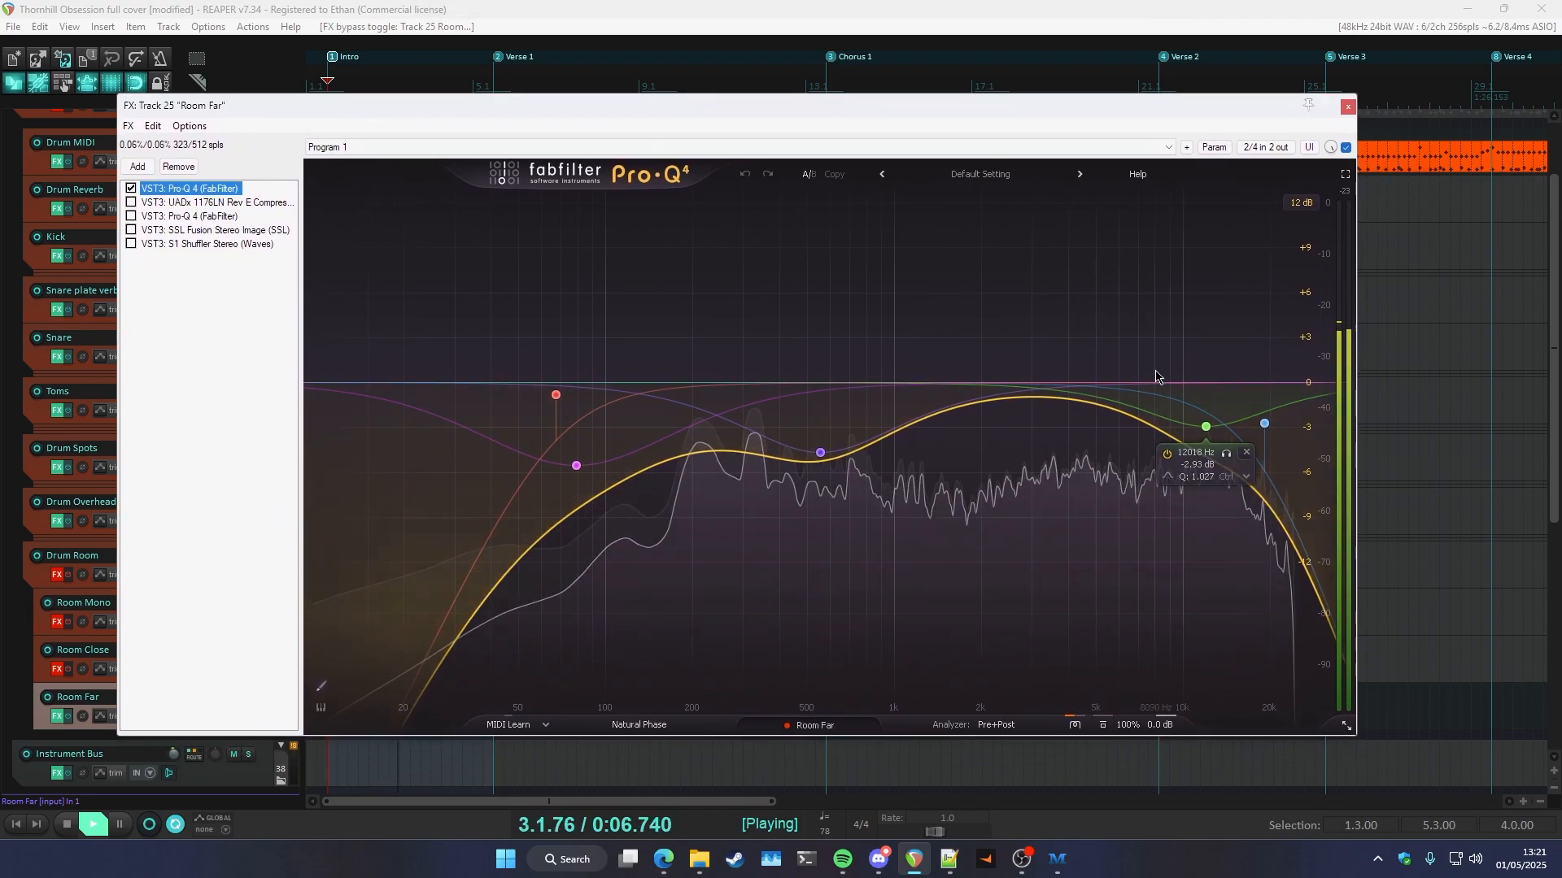
pyautogui.press('space')
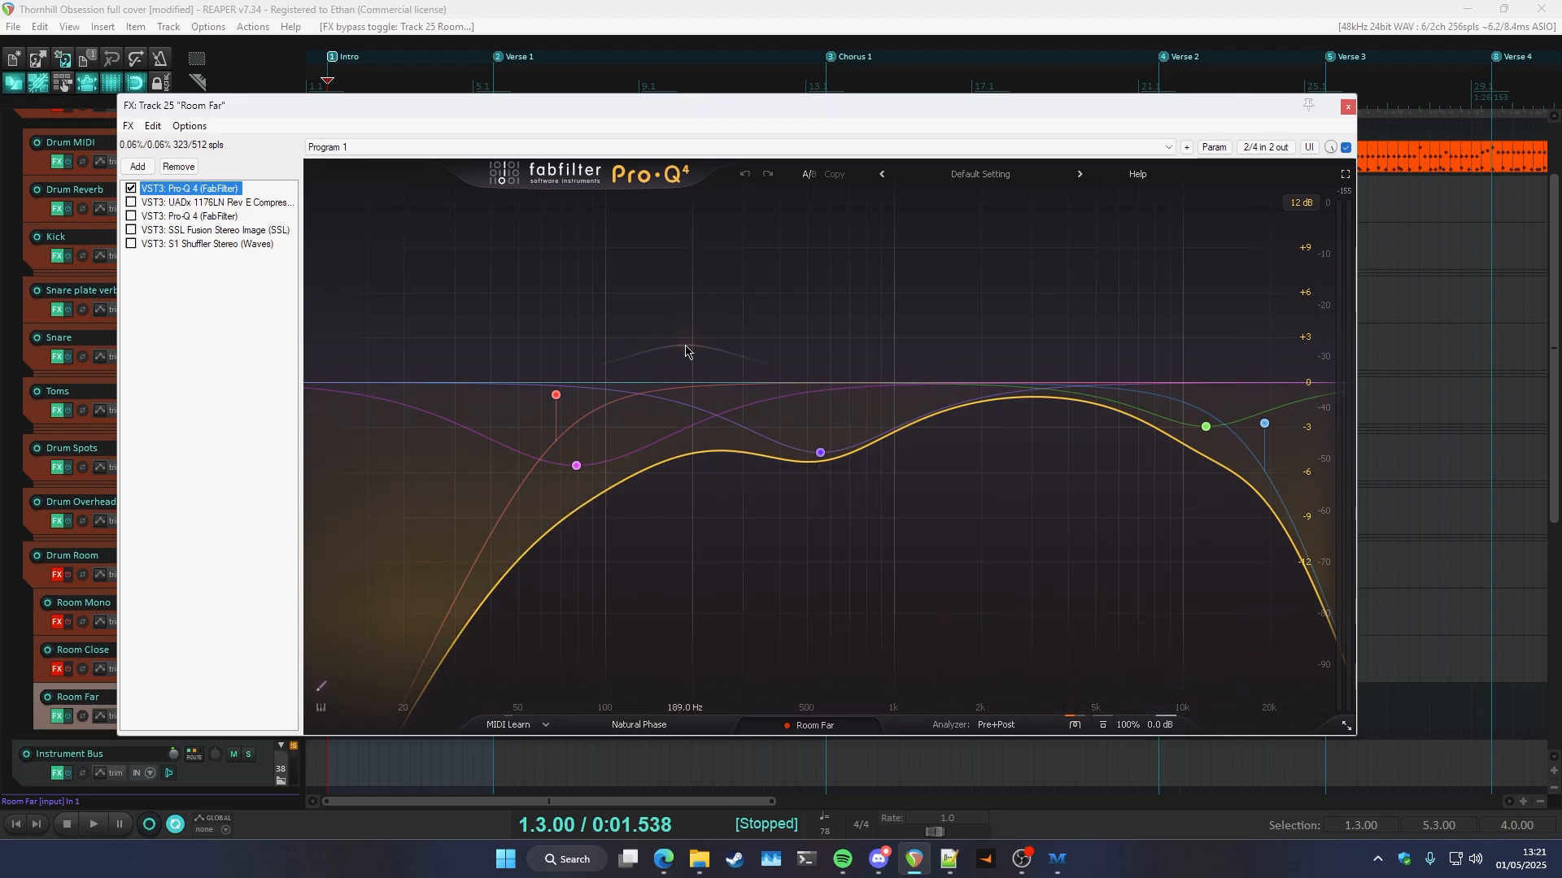
# - Replay the Intro while examining the EQ curve of Room Far's first Pro-Q 4, and stop playback
pyautogui.moveTo(618, 115); pyautogui.dragTo(535, 132)
pyautogui.press('space')
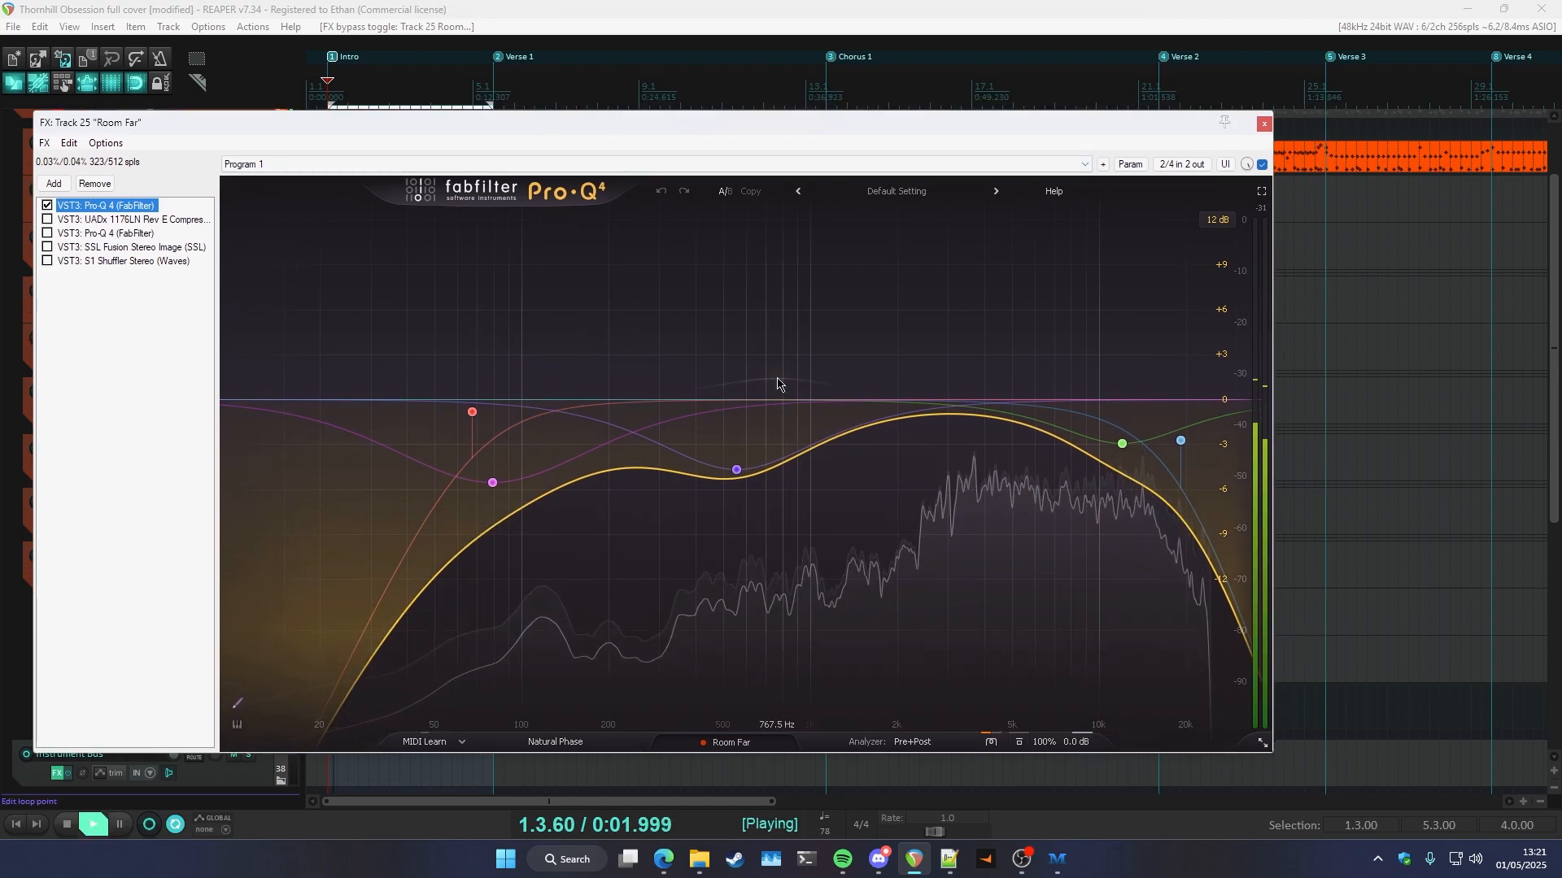
pyautogui.press('space')
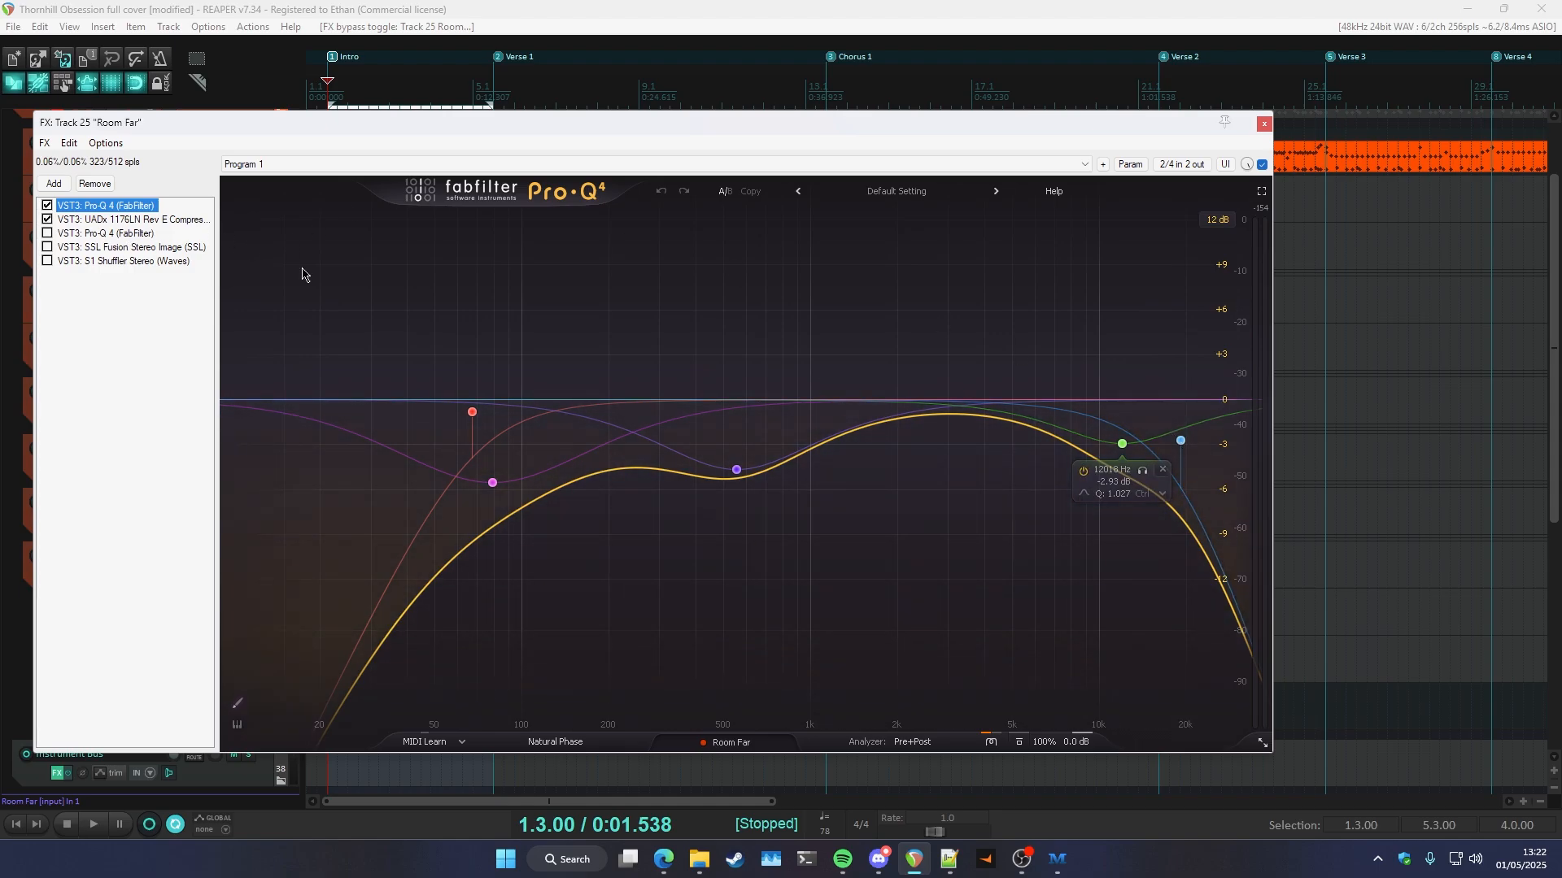
# - Switch on the 1176LN Rev E in the Room Far chain, show its settings and play the Intro
pyautogui.moveTo(718, 120); pyautogui.dragTo(837, 166)
pyautogui.click(201, 270)
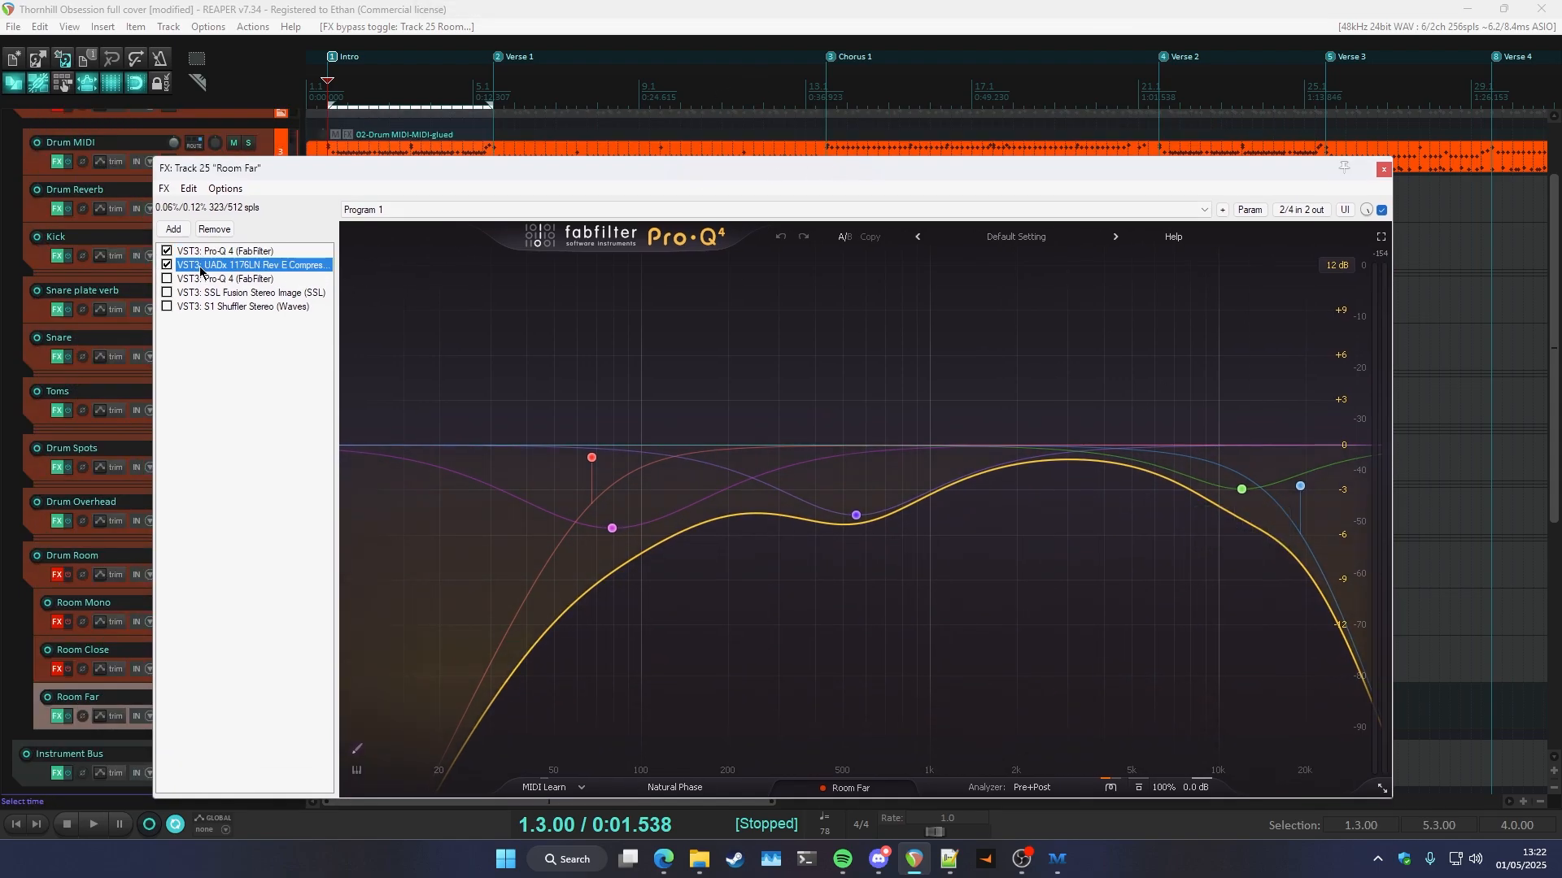
pyautogui.moveTo(493, 169); pyautogui.dragTo(584, 359)
pyautogui.press('space')
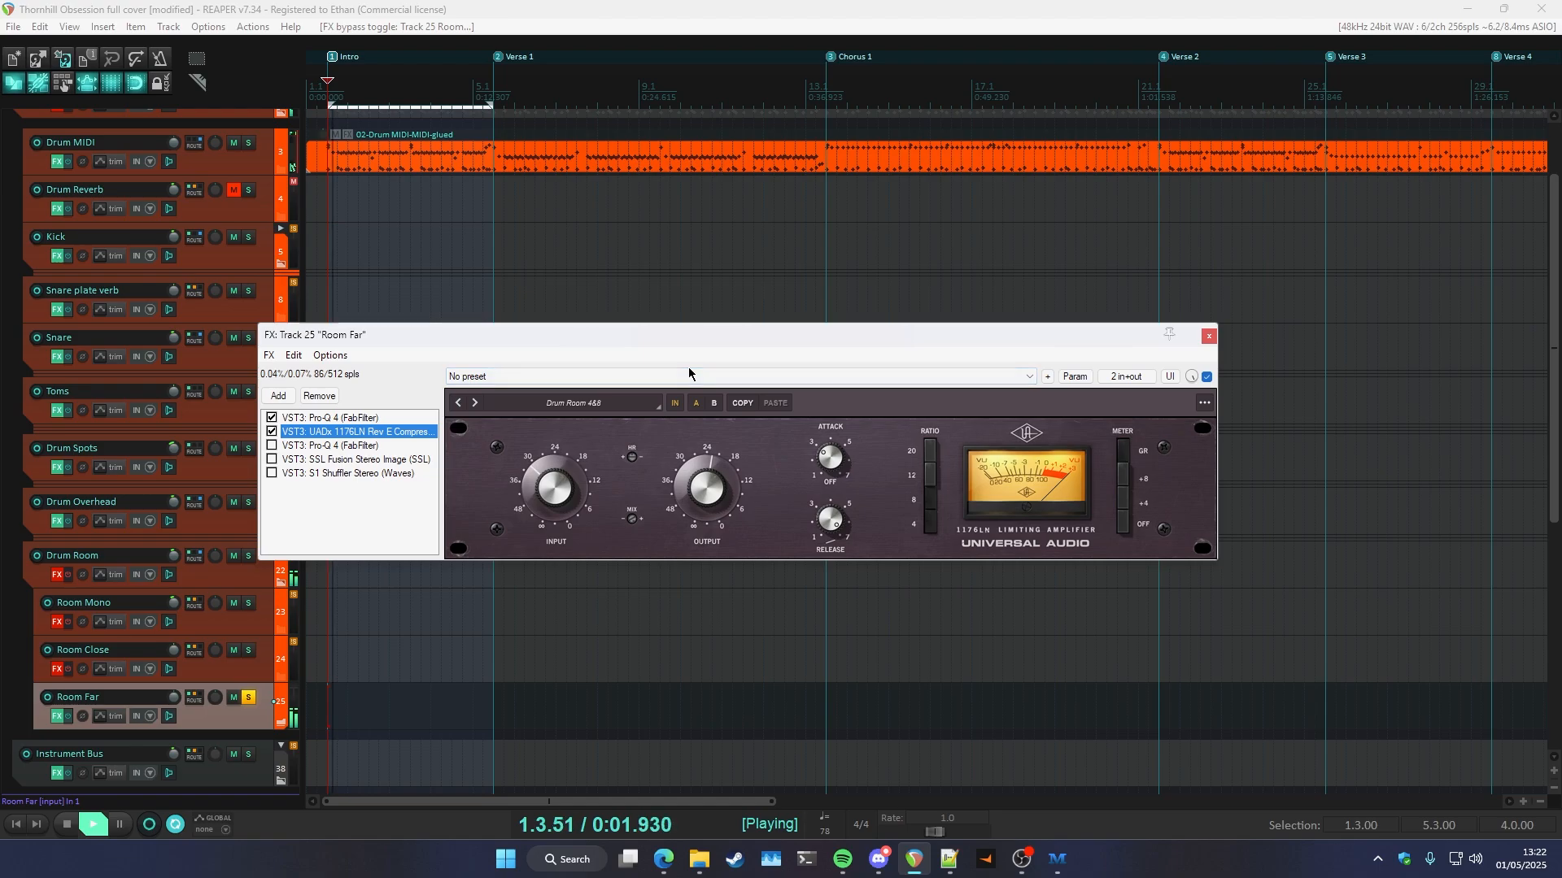
# - Enable the second Pro-Q 4 in the Room Far effects chain and audition its EQ curve
pyautogui.moveTo(436, 345); pyautogui.dragTo(437, 373)
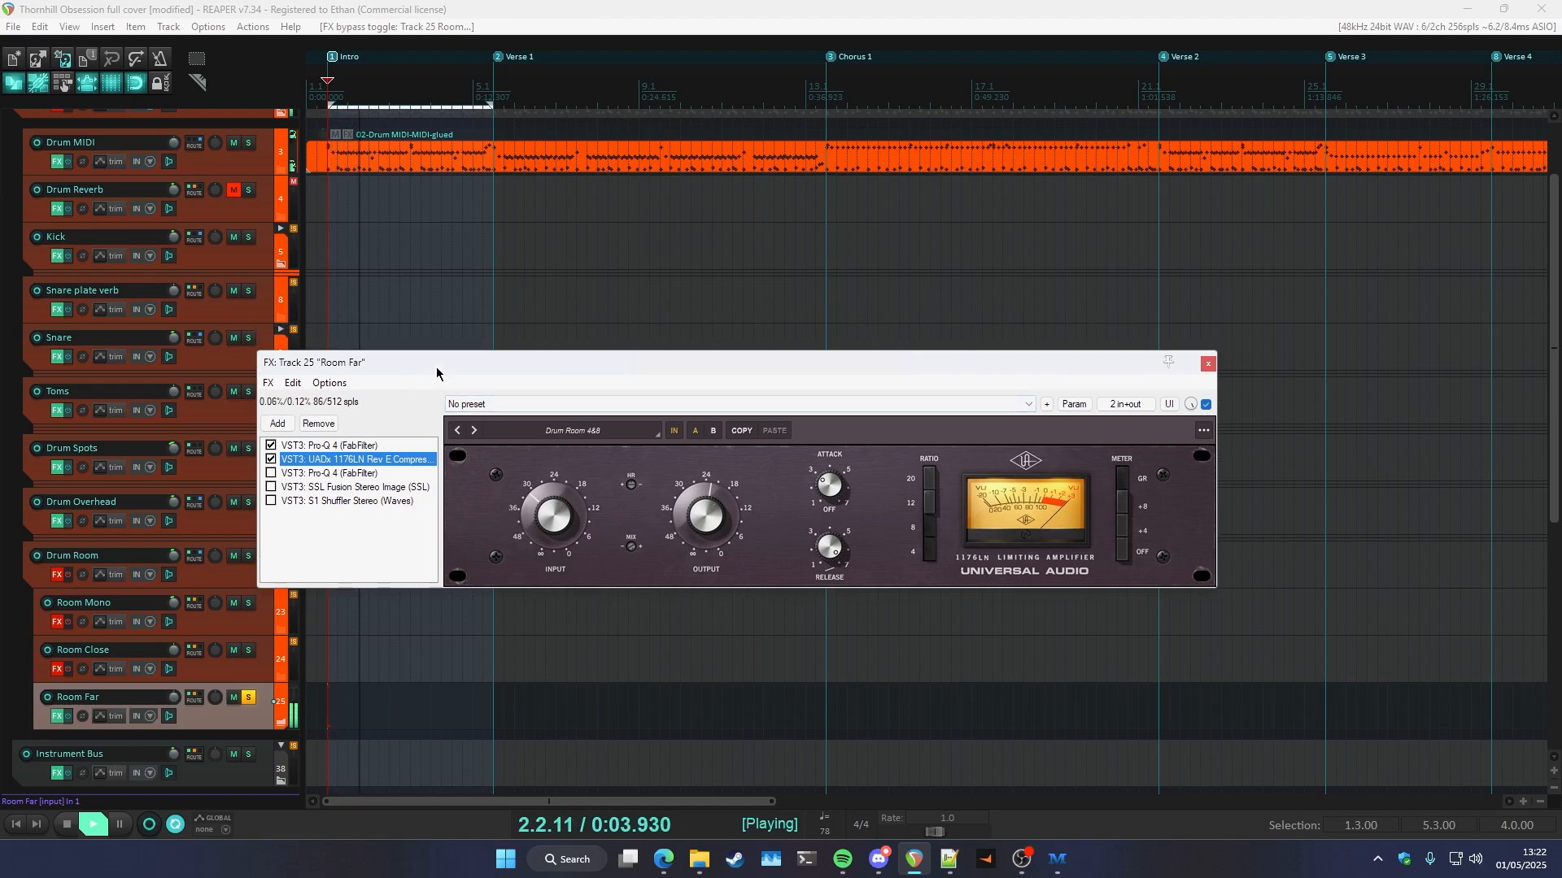
pyautogui.click(271, 472)
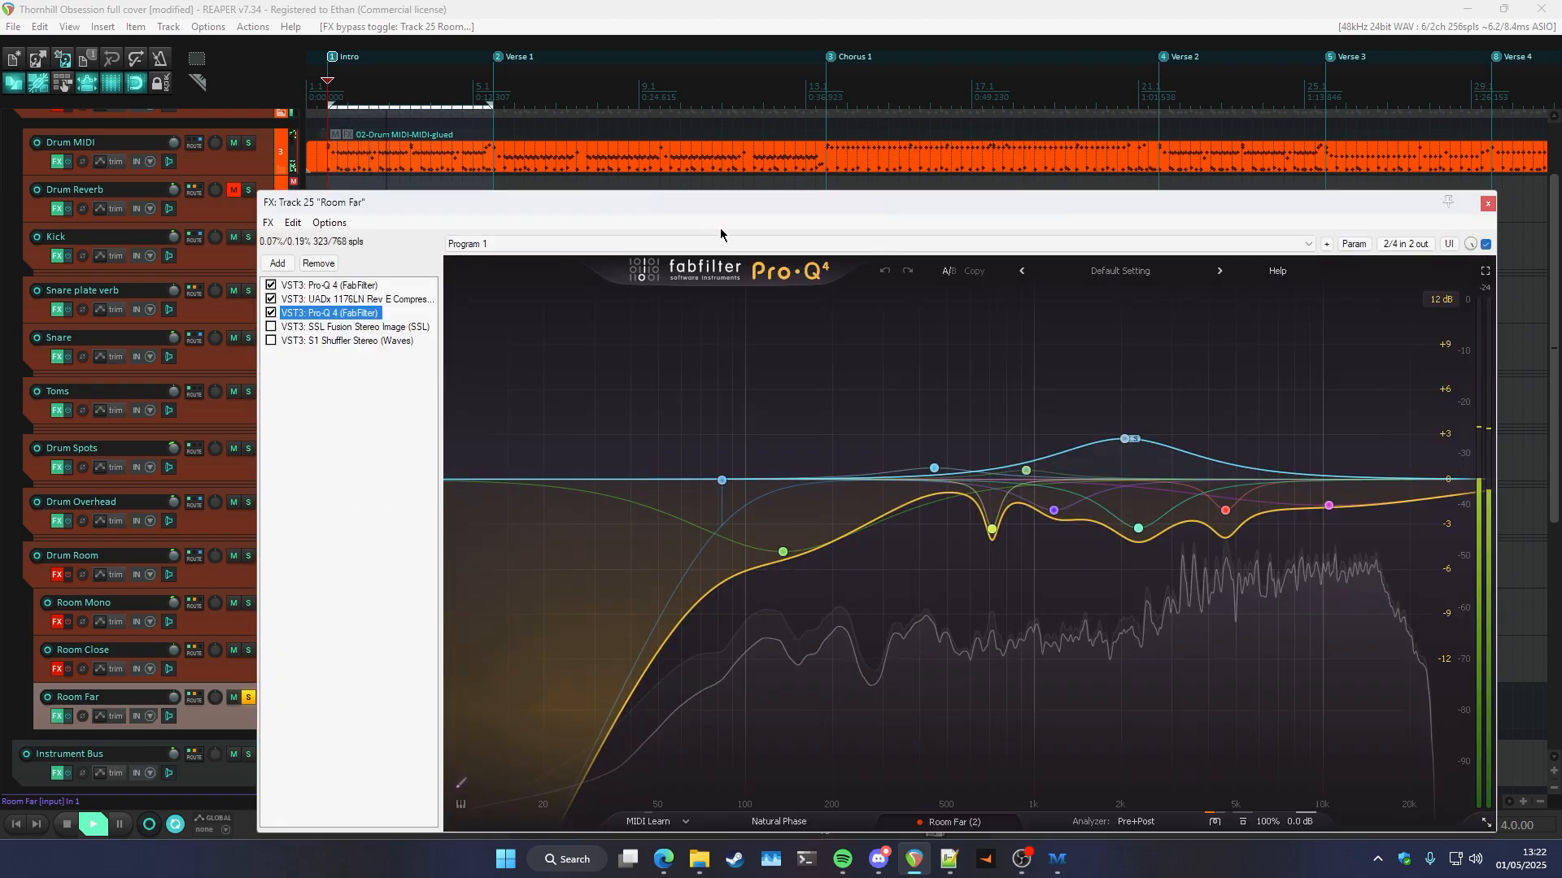
pyautogui.moveTo(720, 203); pyautogui.dragTo(643, 200)
pyautogui.moveTo(674, 471)
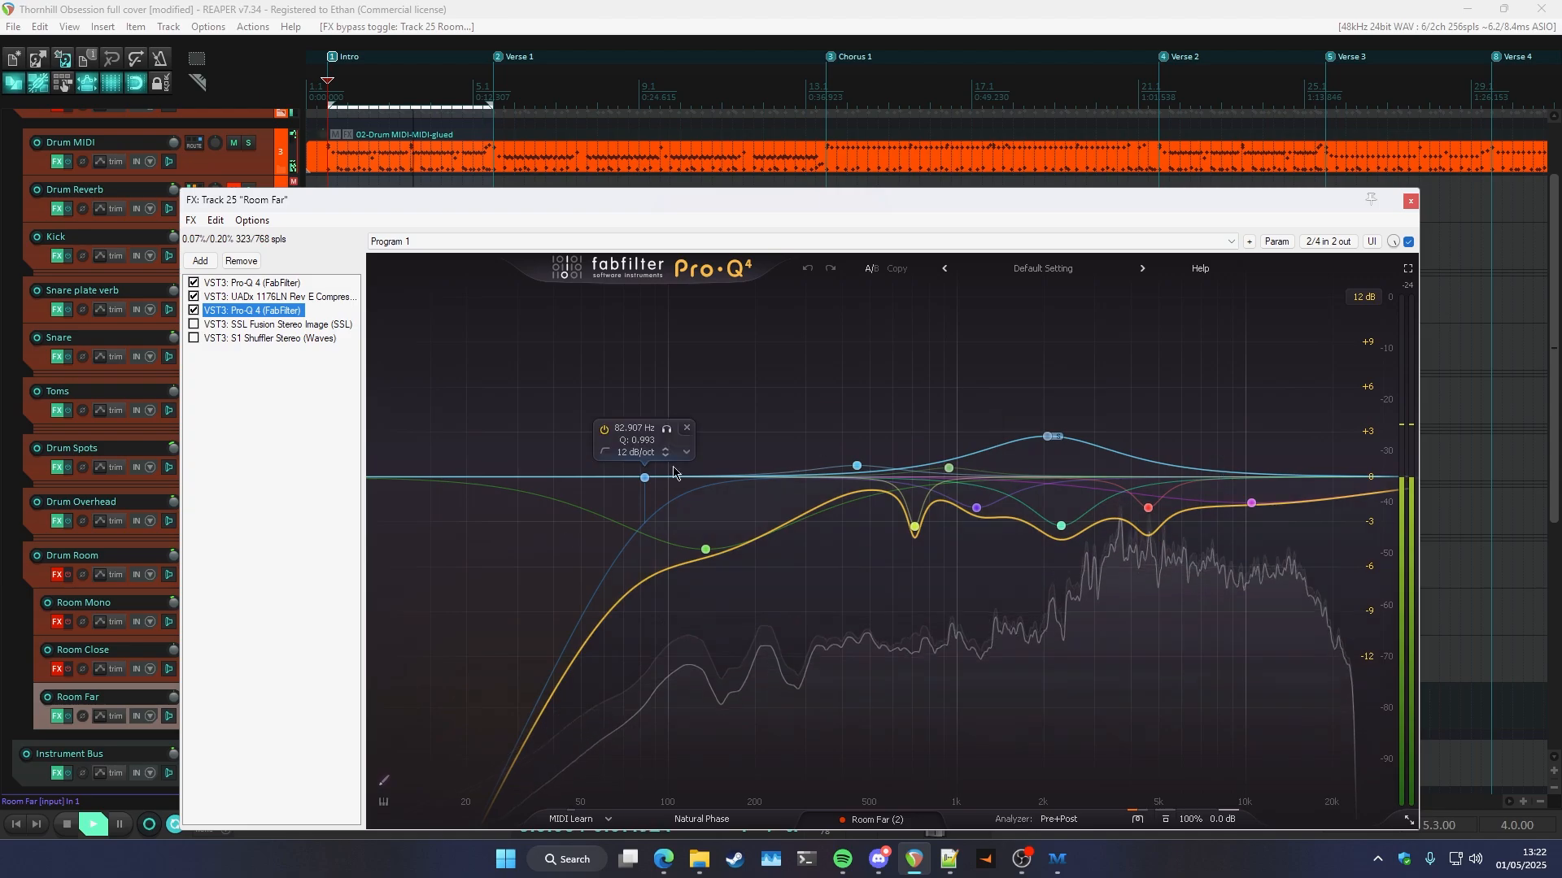
pyautogui.press('space')
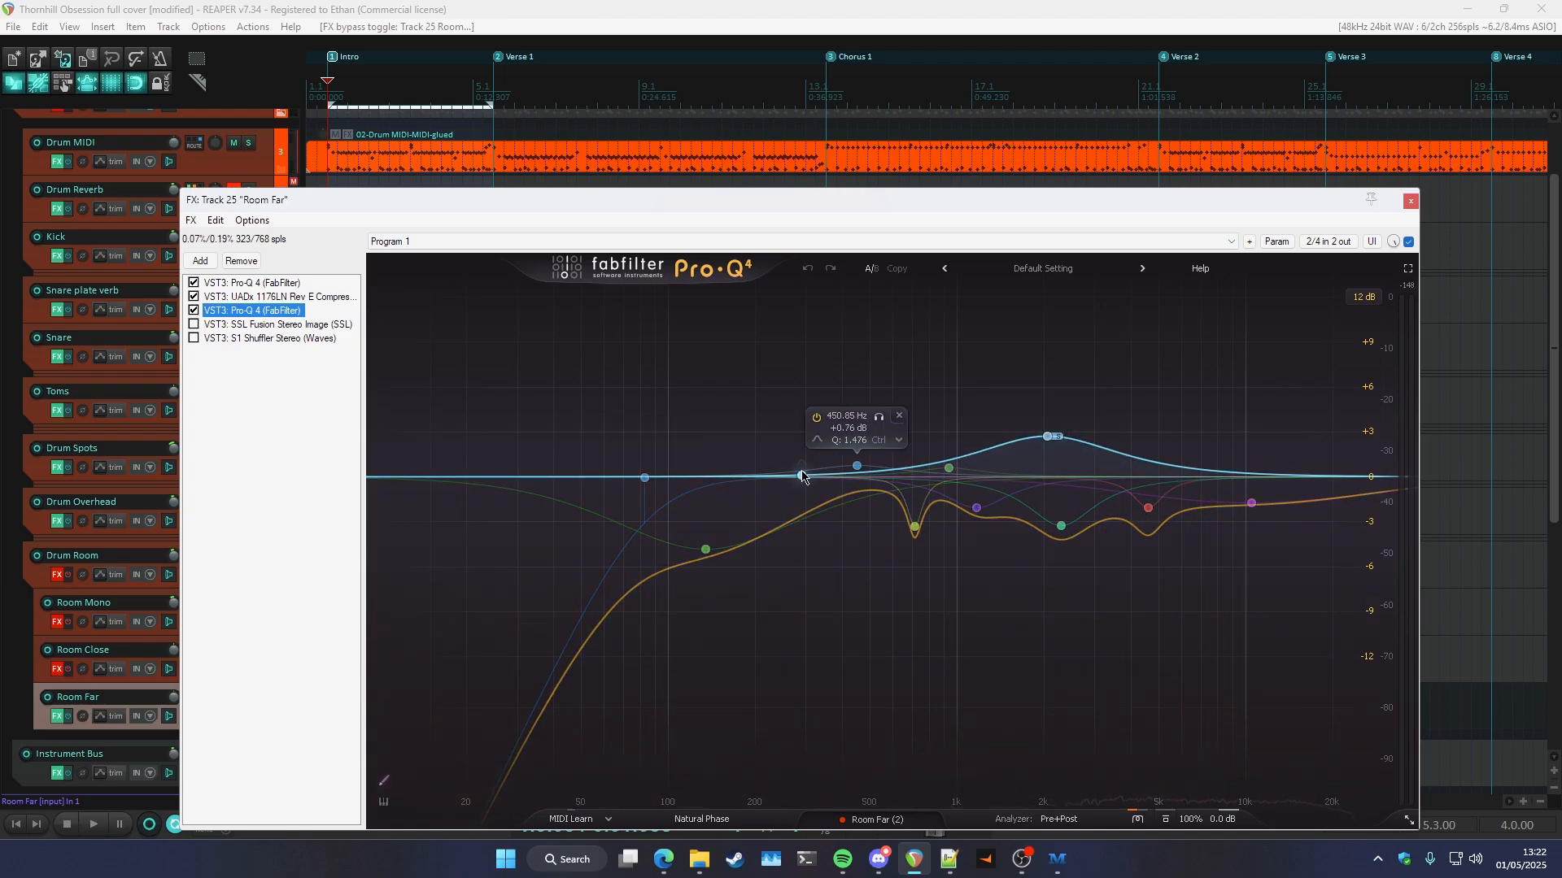
pyautogui.moveTo(1049, 440)
pyautogui.press('space')
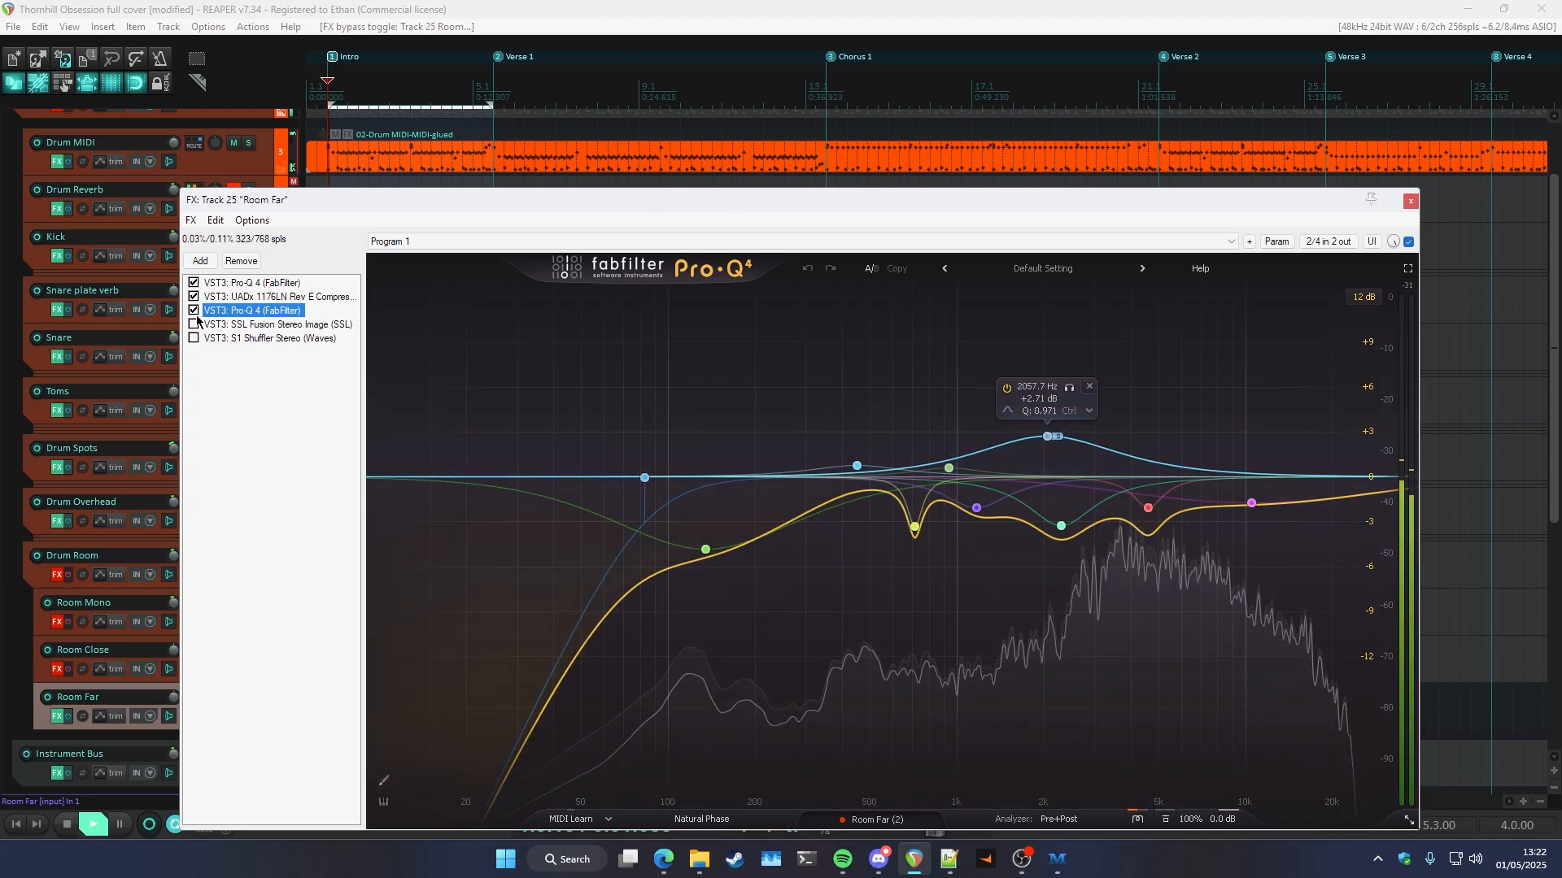
# - Enable SSL Fusion Stereo Image and S1 Shuffler Stereo on Room Far, view their settings, and close the effects chain
pyautogui.click(193, 324)
pyautogui.click(244, 326)
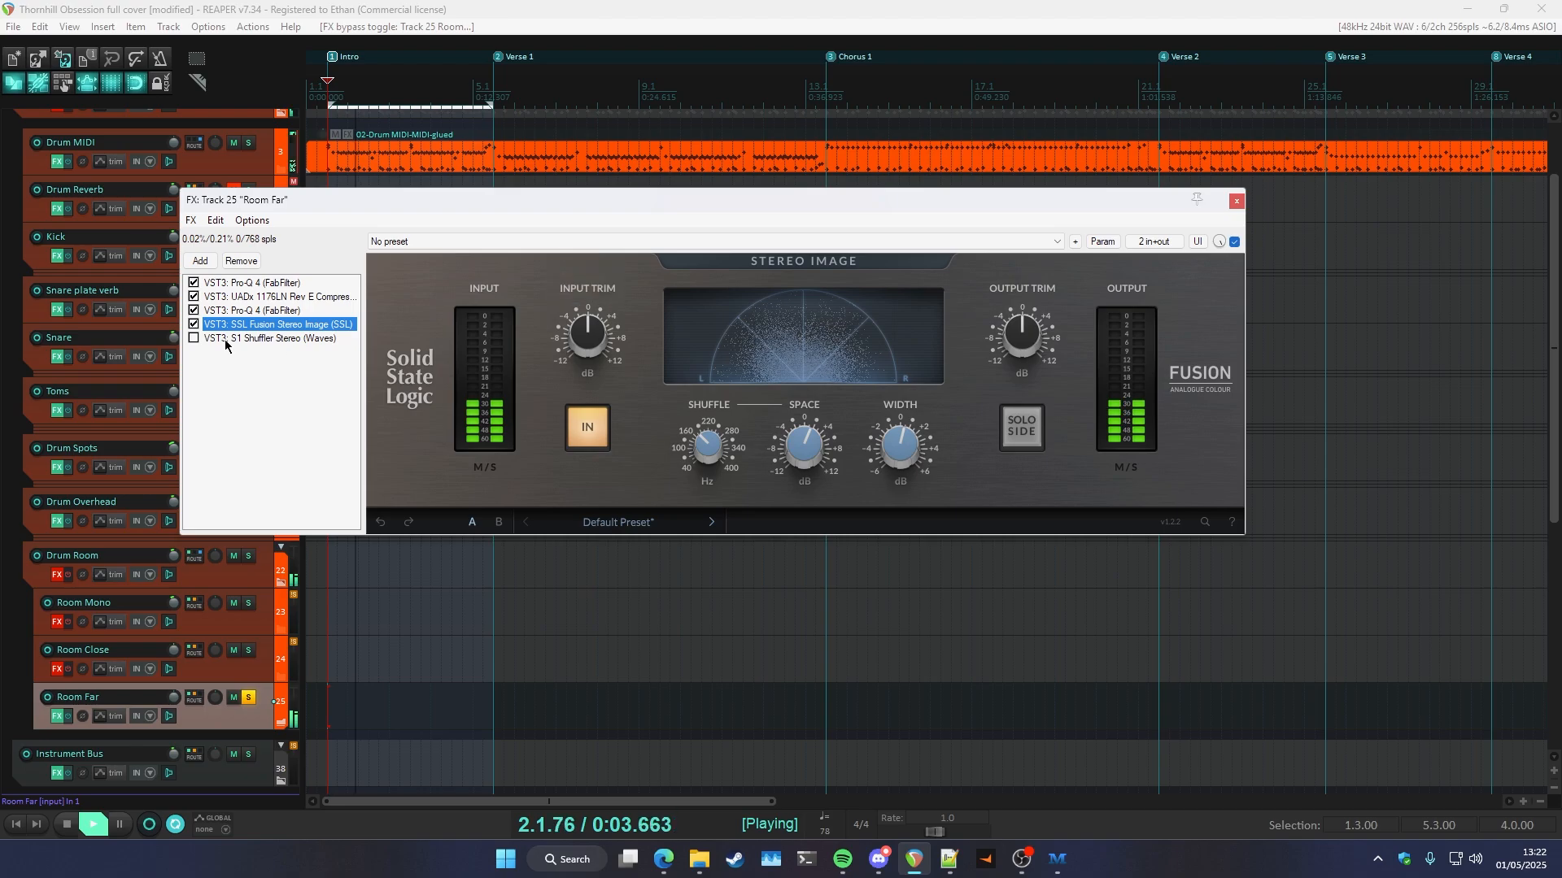
pyautogui.click(264, 338)
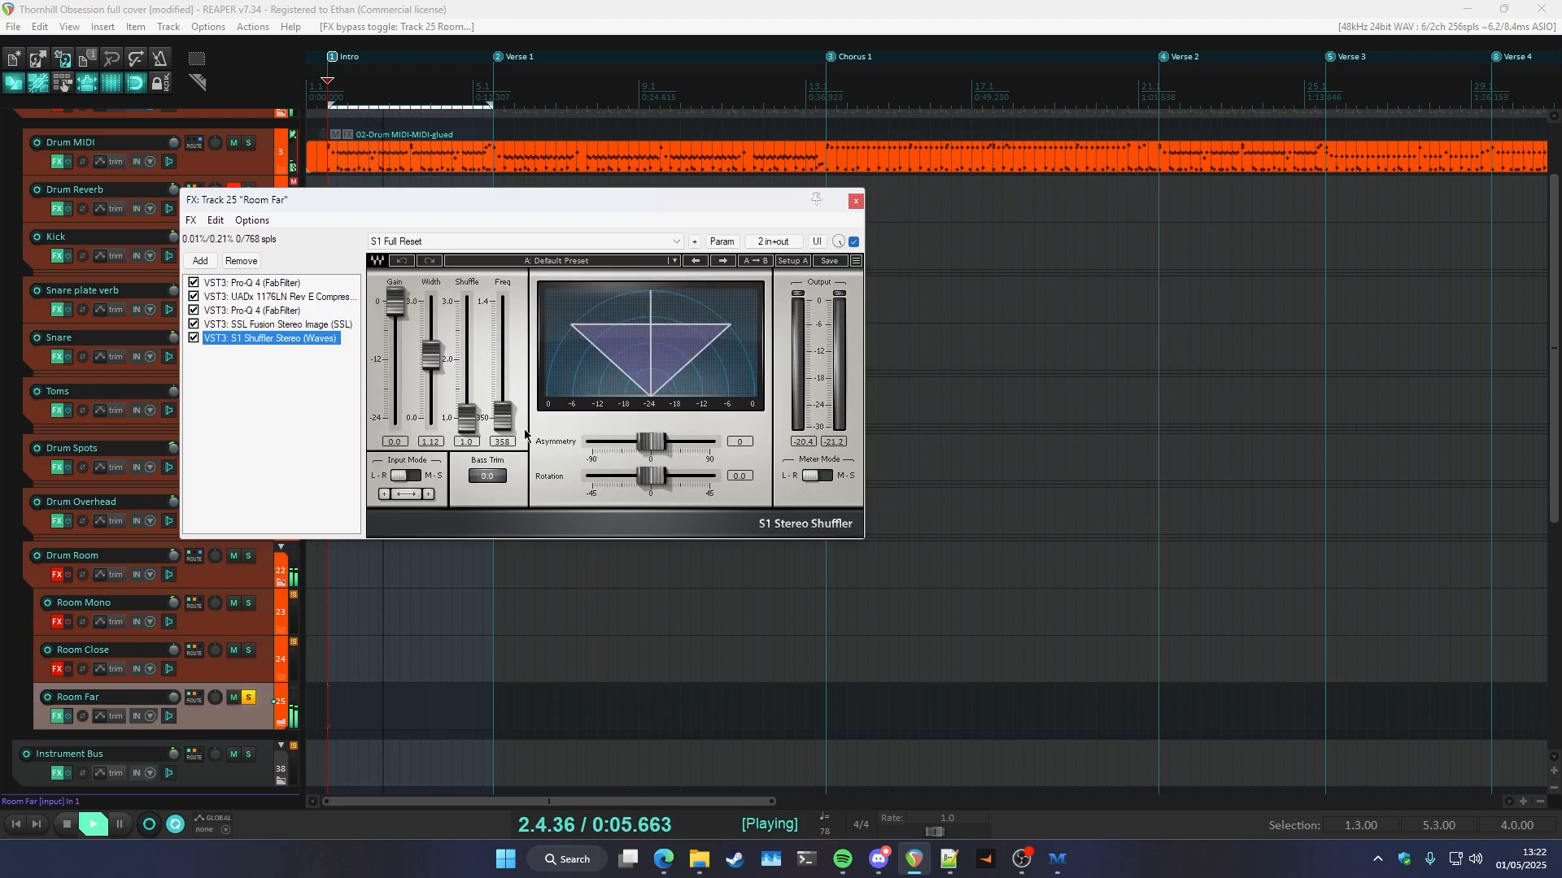
pyautogui.press('Escape')
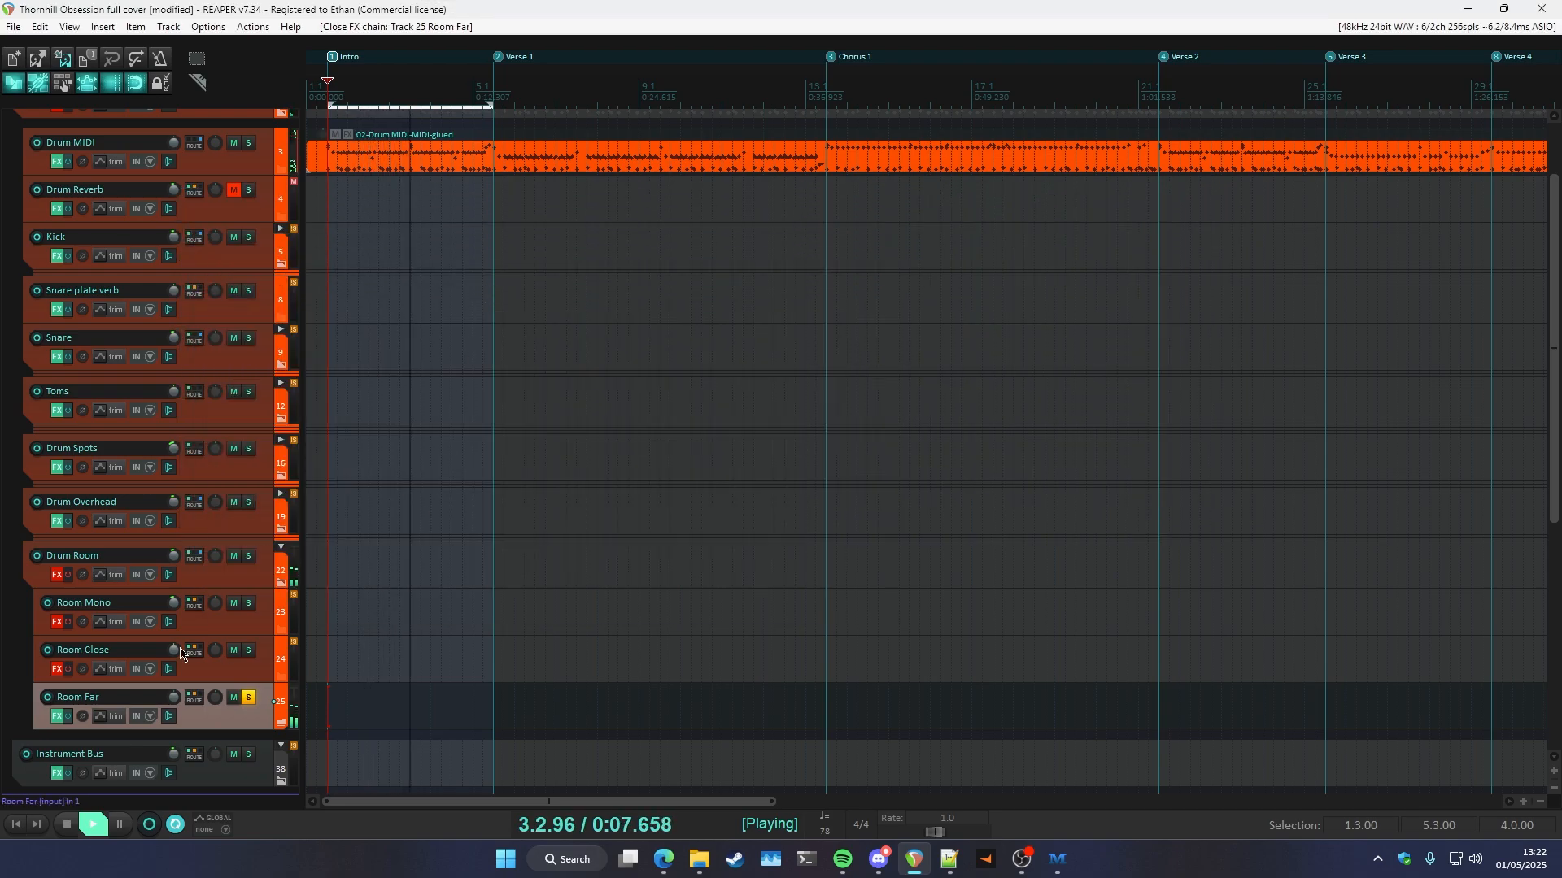
# - Open the Room Close effects chain with only the first Pro-Q 4 enabled and audition its EQ during playback
pyautogui.moveTo(217, 494); pyautogui.dragTo(266, 311)
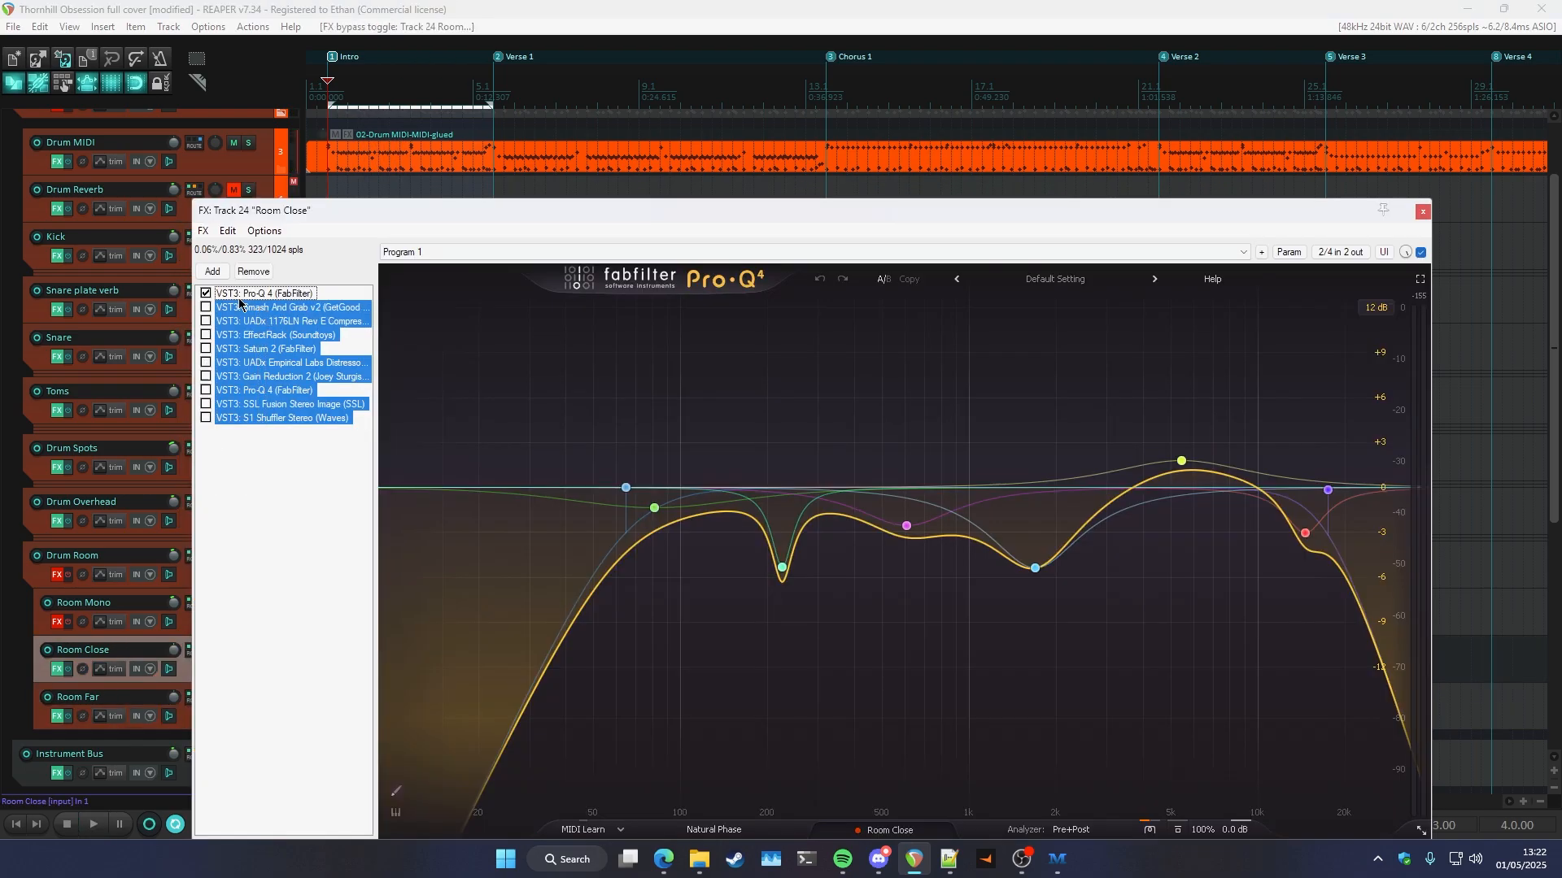
pyautogui.click(244, 294)
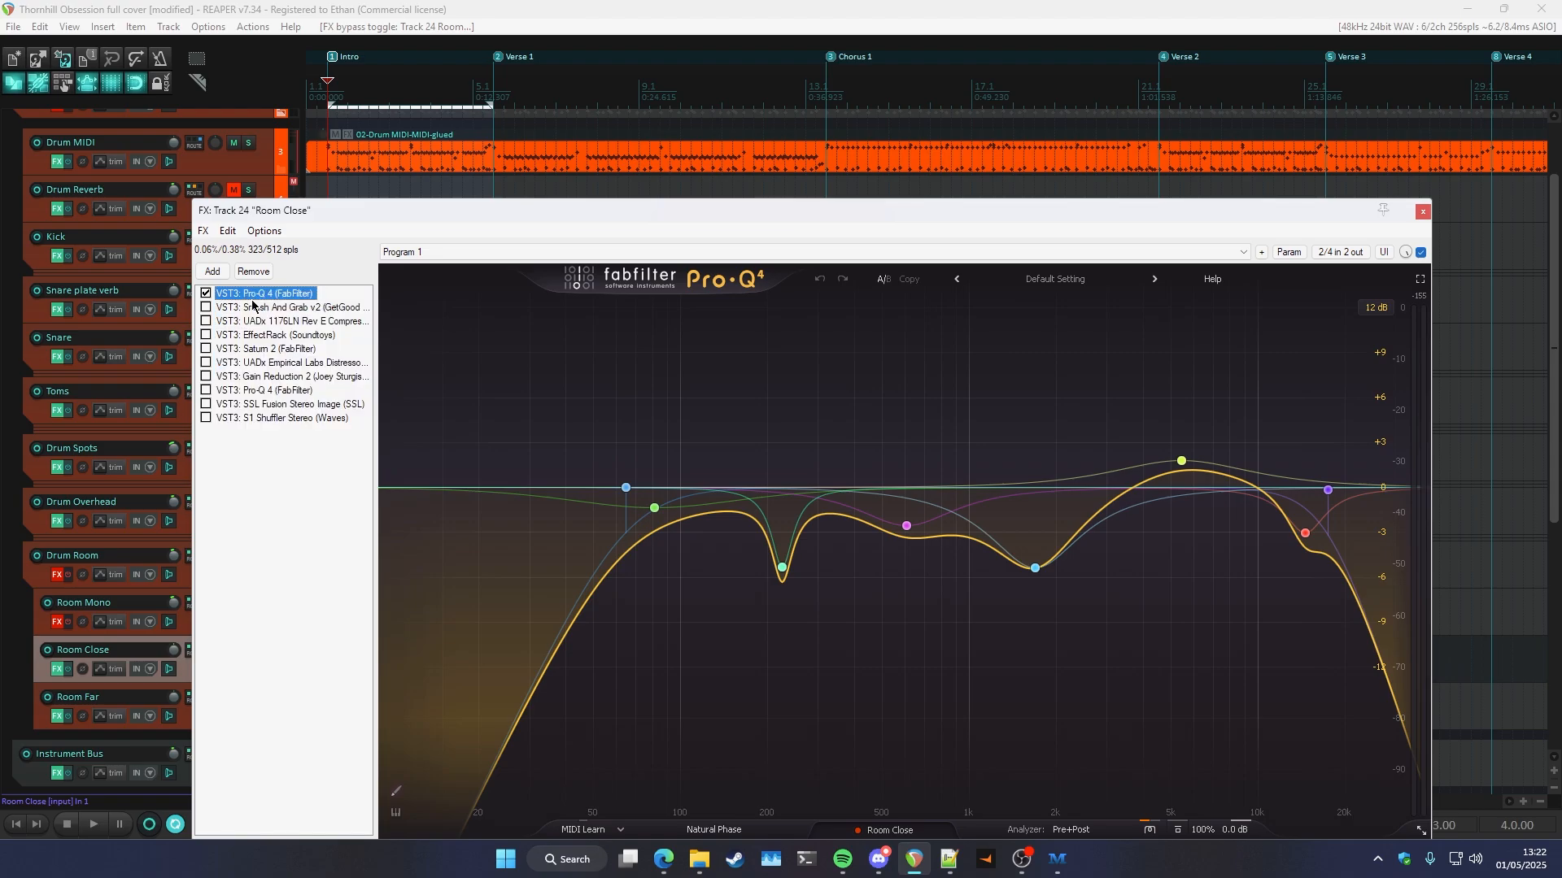
pyautogui.press('space')
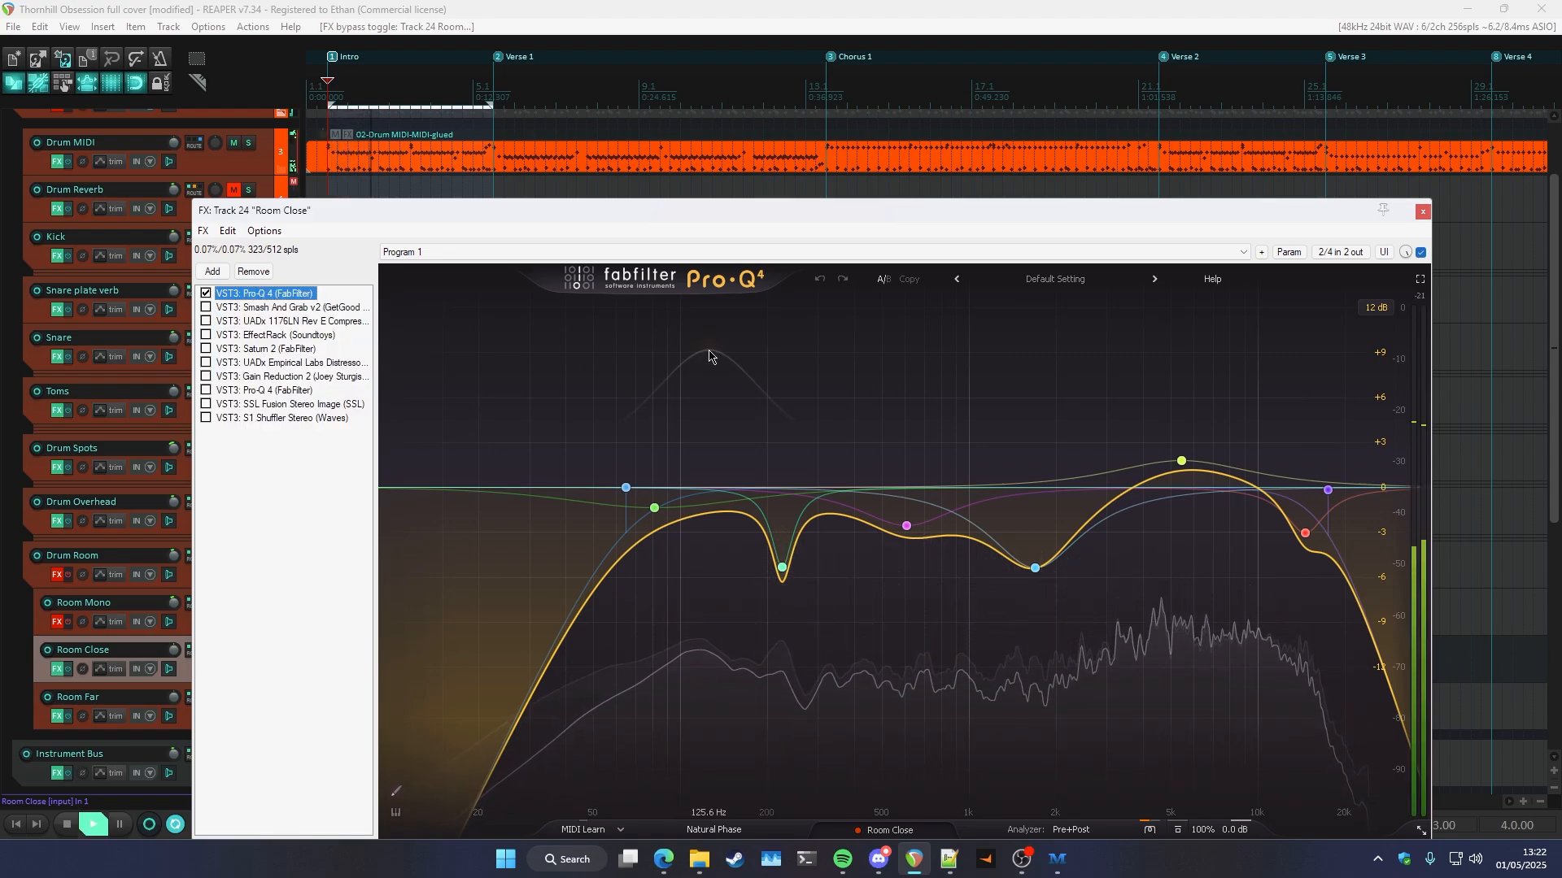
pyautogui.press('space')
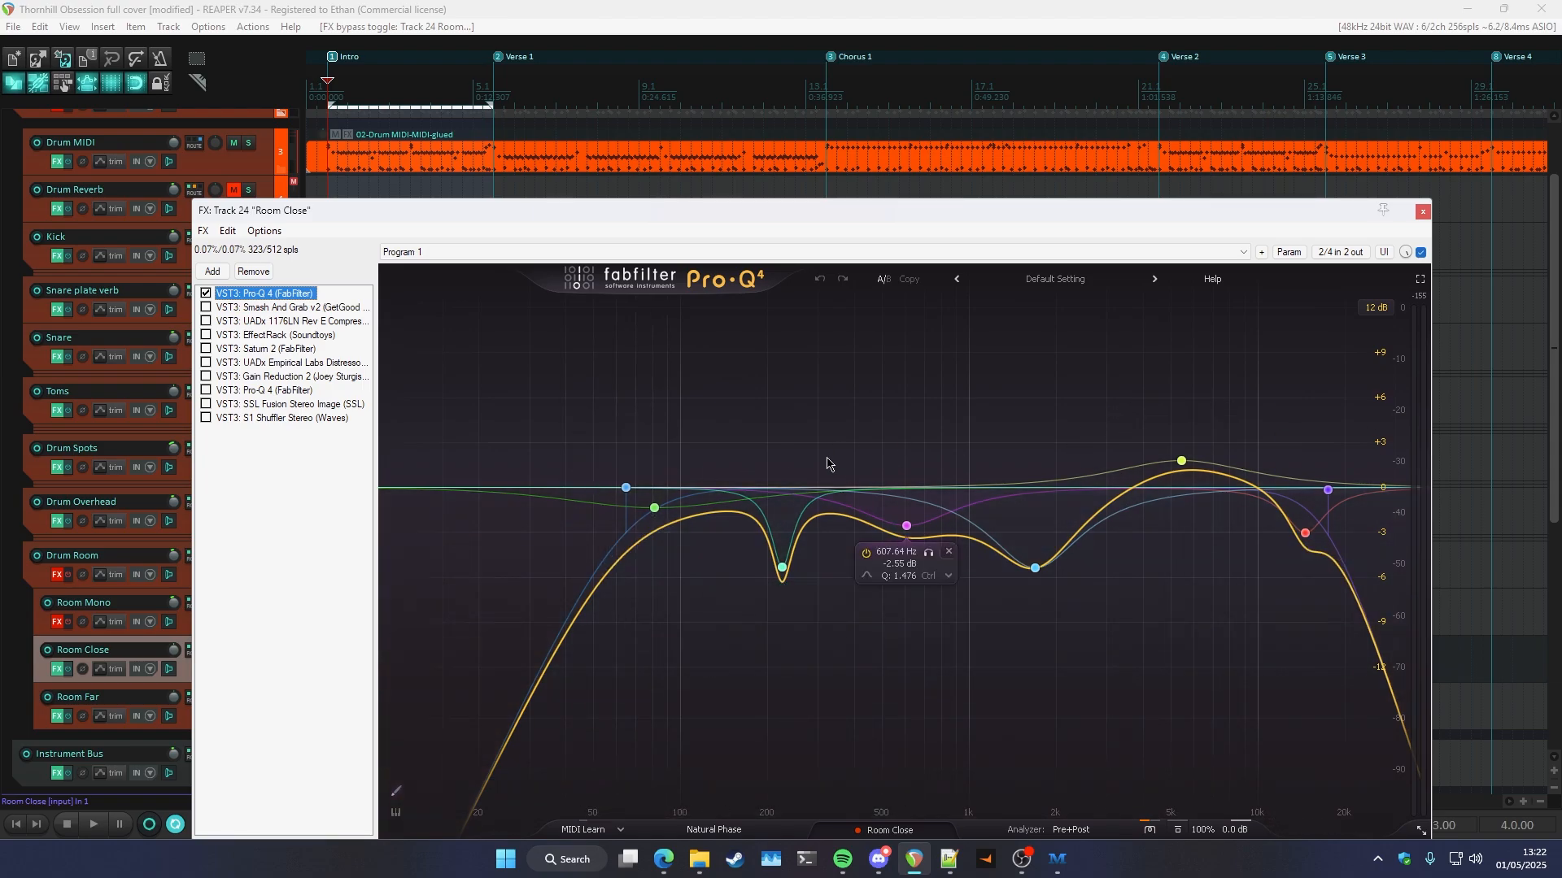
pyautogui.press('space')
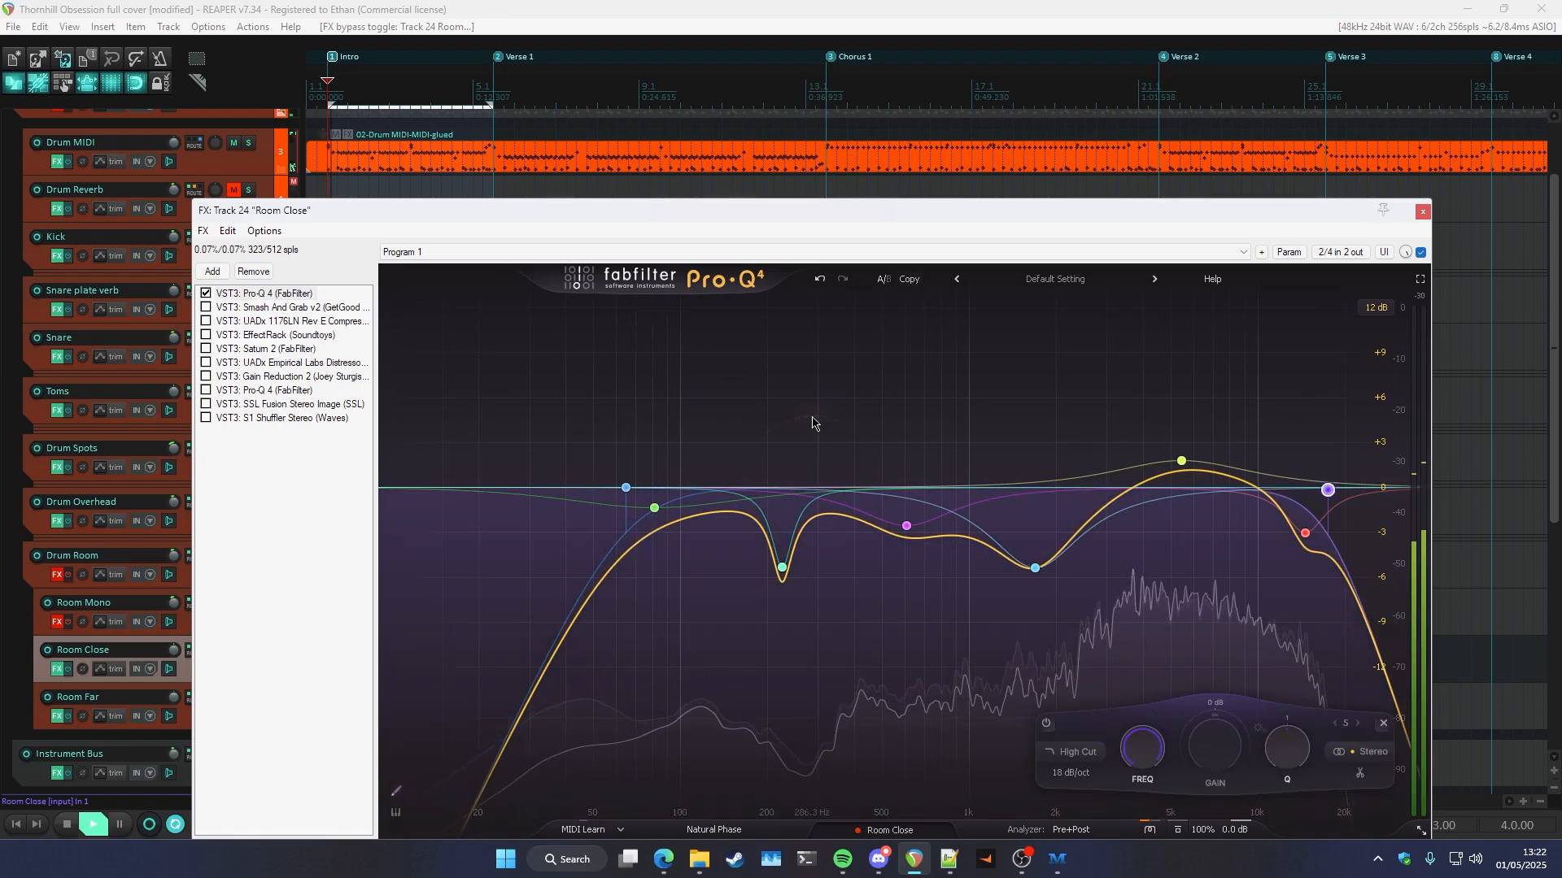
# - Enable Smash And Grab v2 and the UADx 1176LN on Room Close, comparing the 1176LN bypassed and active
pyautogui.click(206, 306)
pyautogui.click(206, 321)
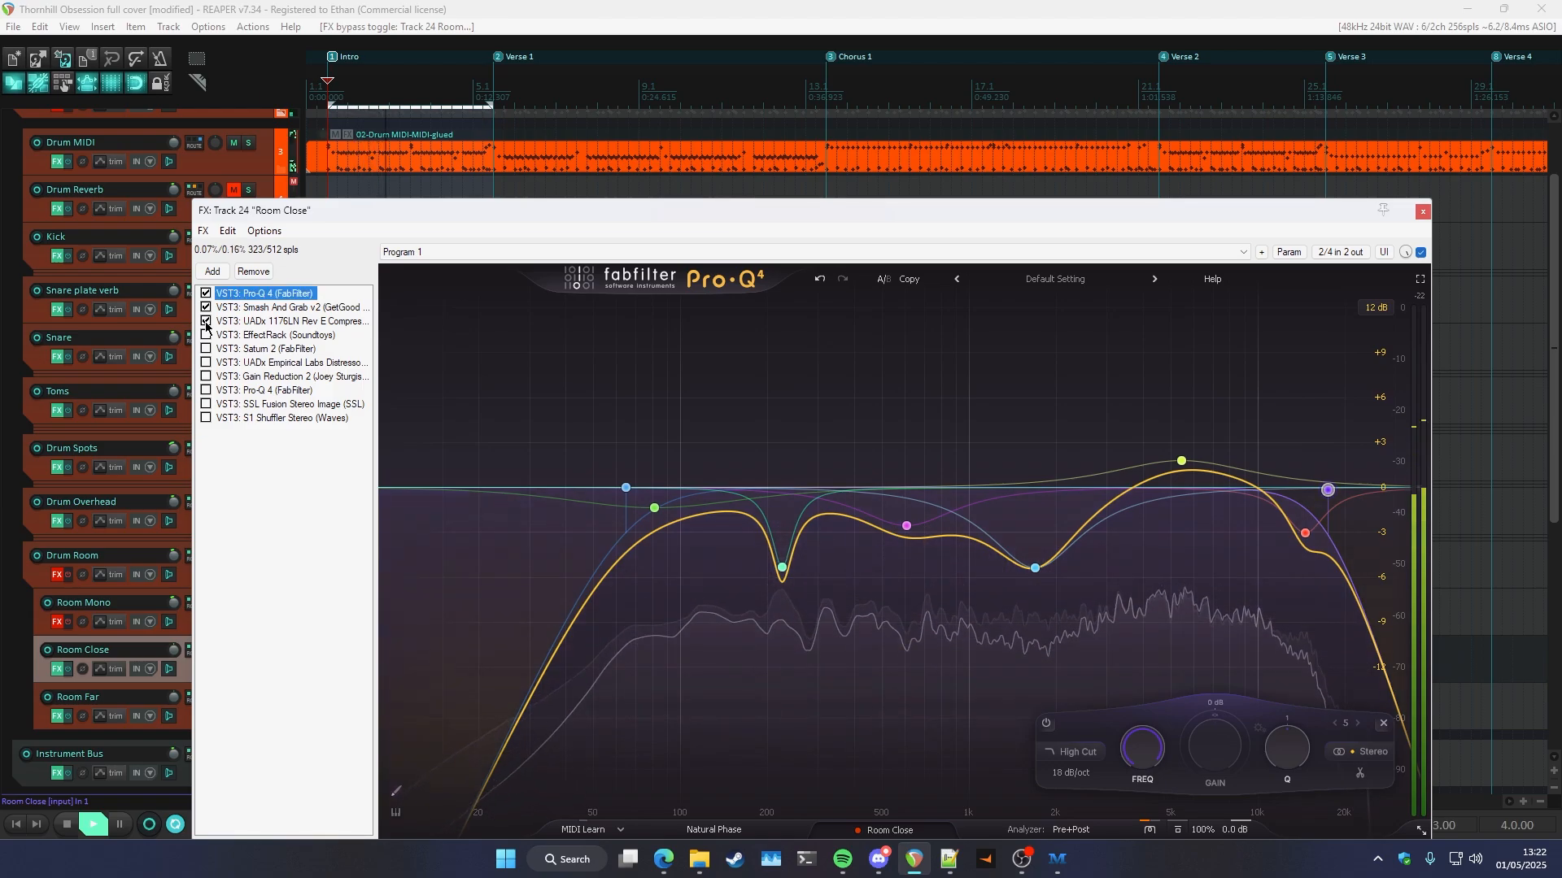
pyautogui.click(285, 307)
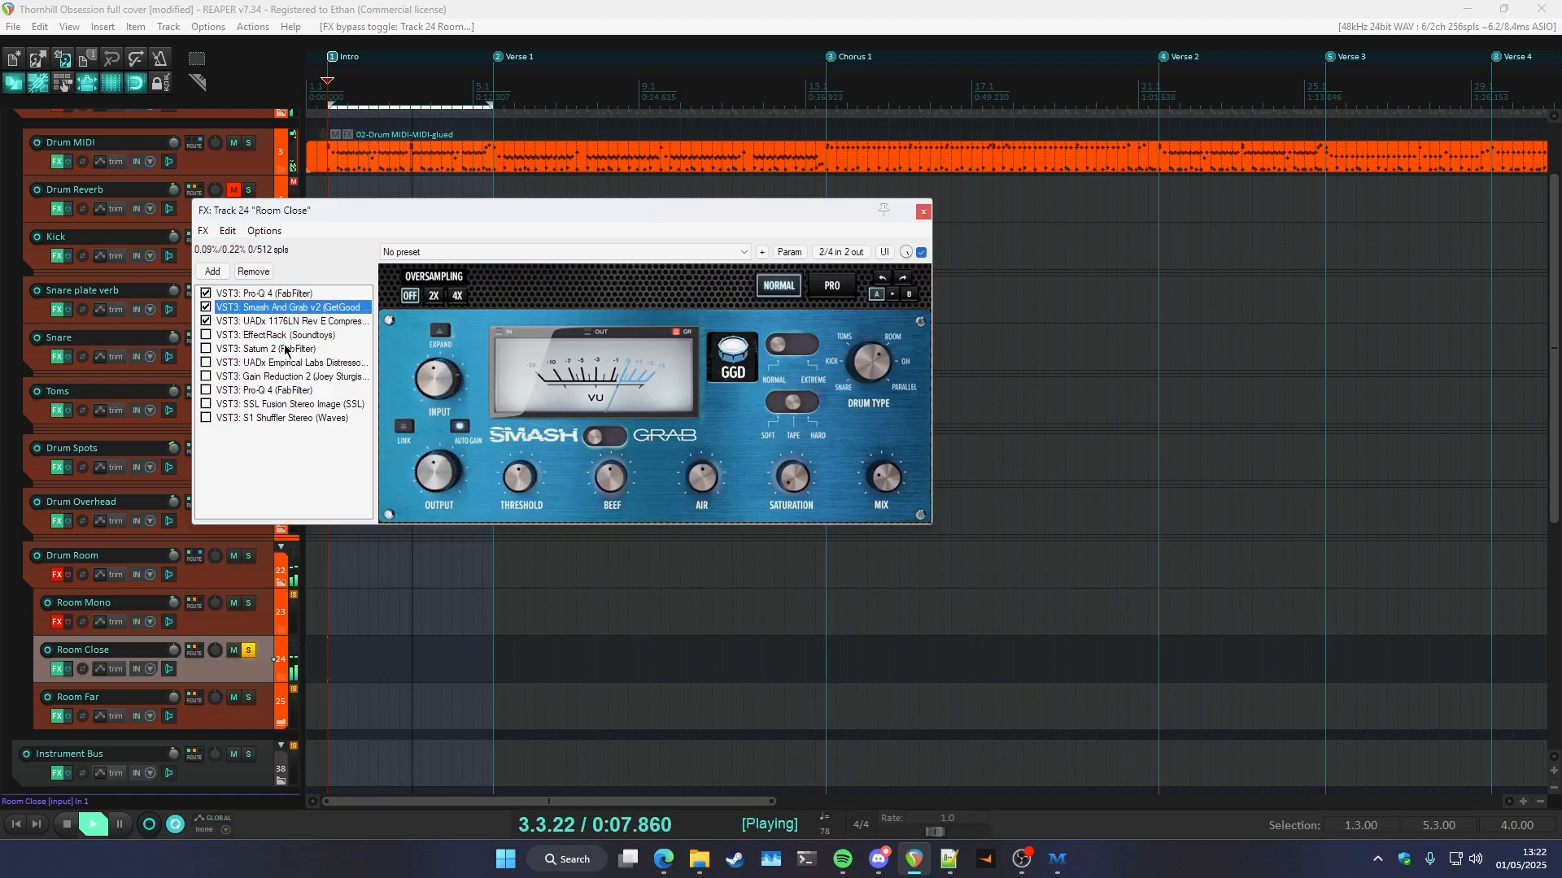
pyautogui.click(253, 322)
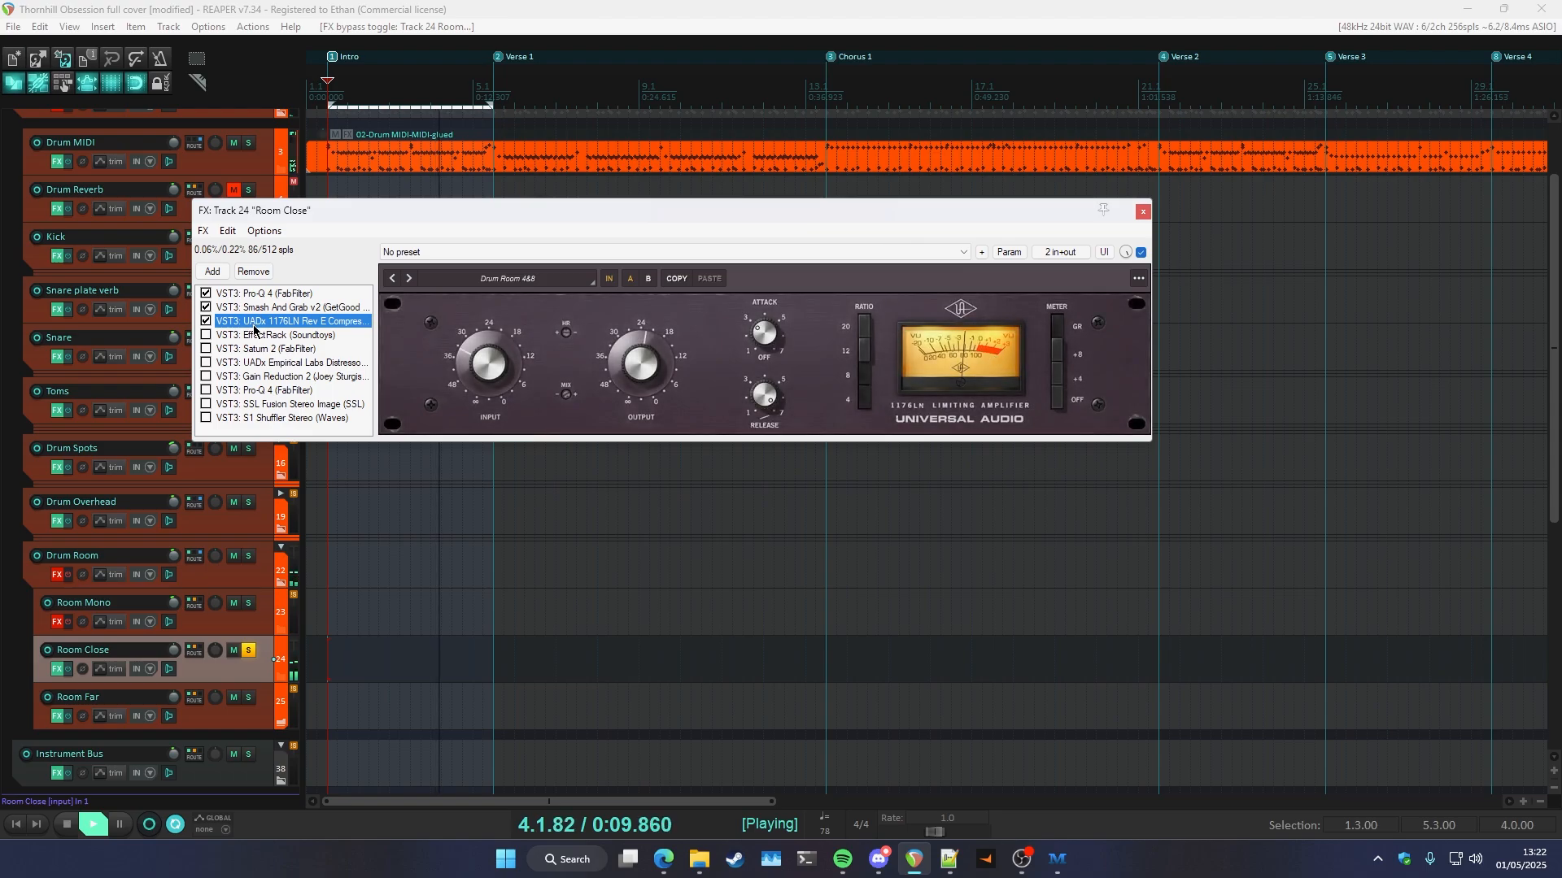
pyautogui.click(611, 280)
pyautogui.click(612, 280)
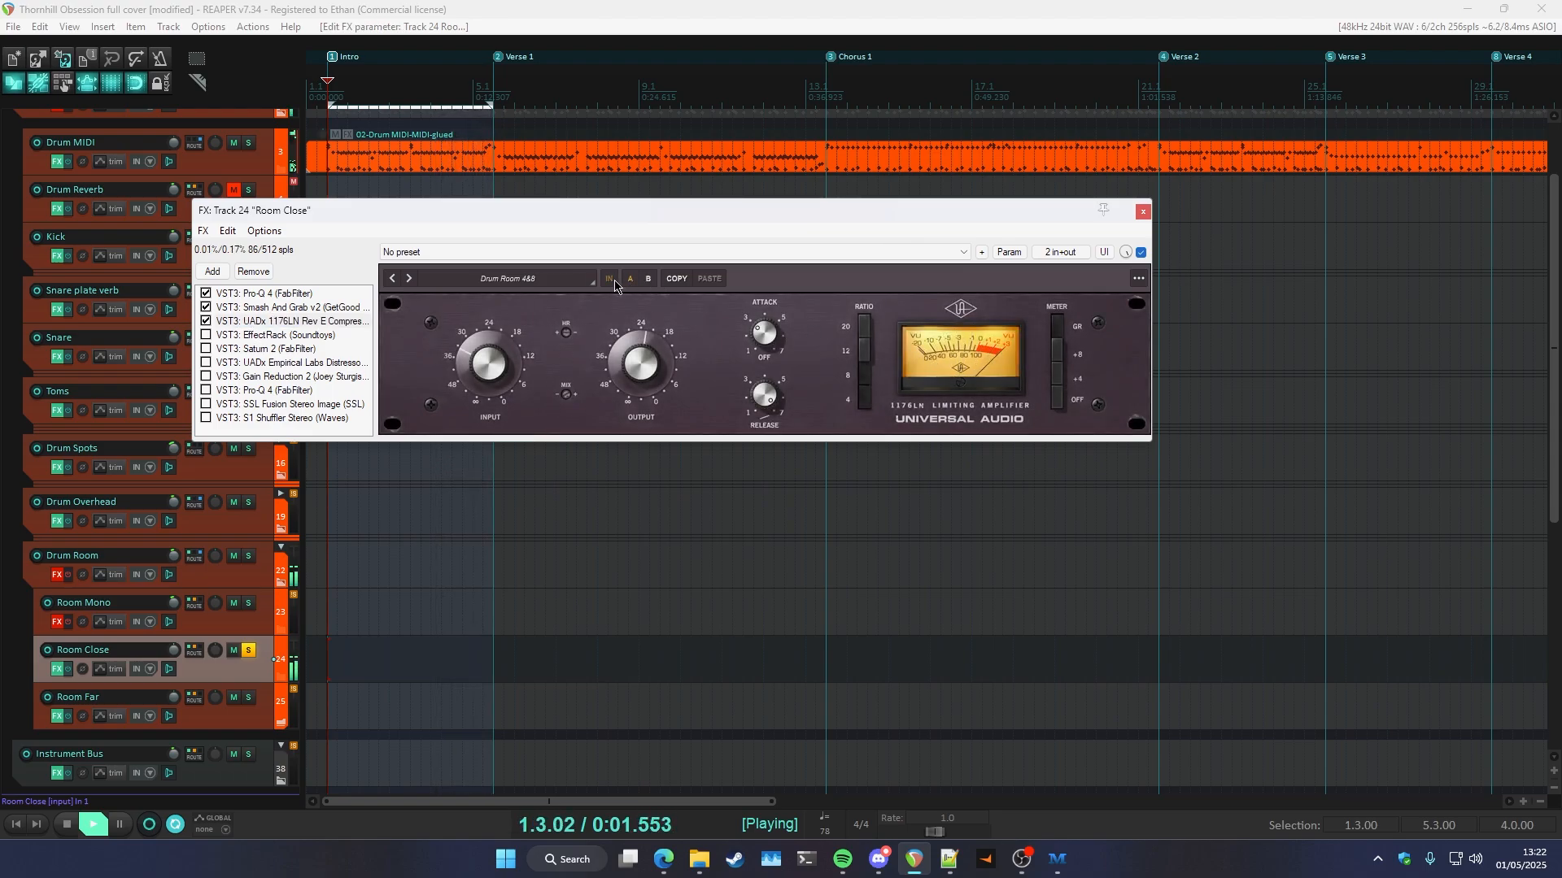
# - Enable EffectRack, Saturn 2, the UADx Distressor and Gain Reduction 2 on Room Close
pyautogui.click(206, 334)
pyautogui.click(240, 334)
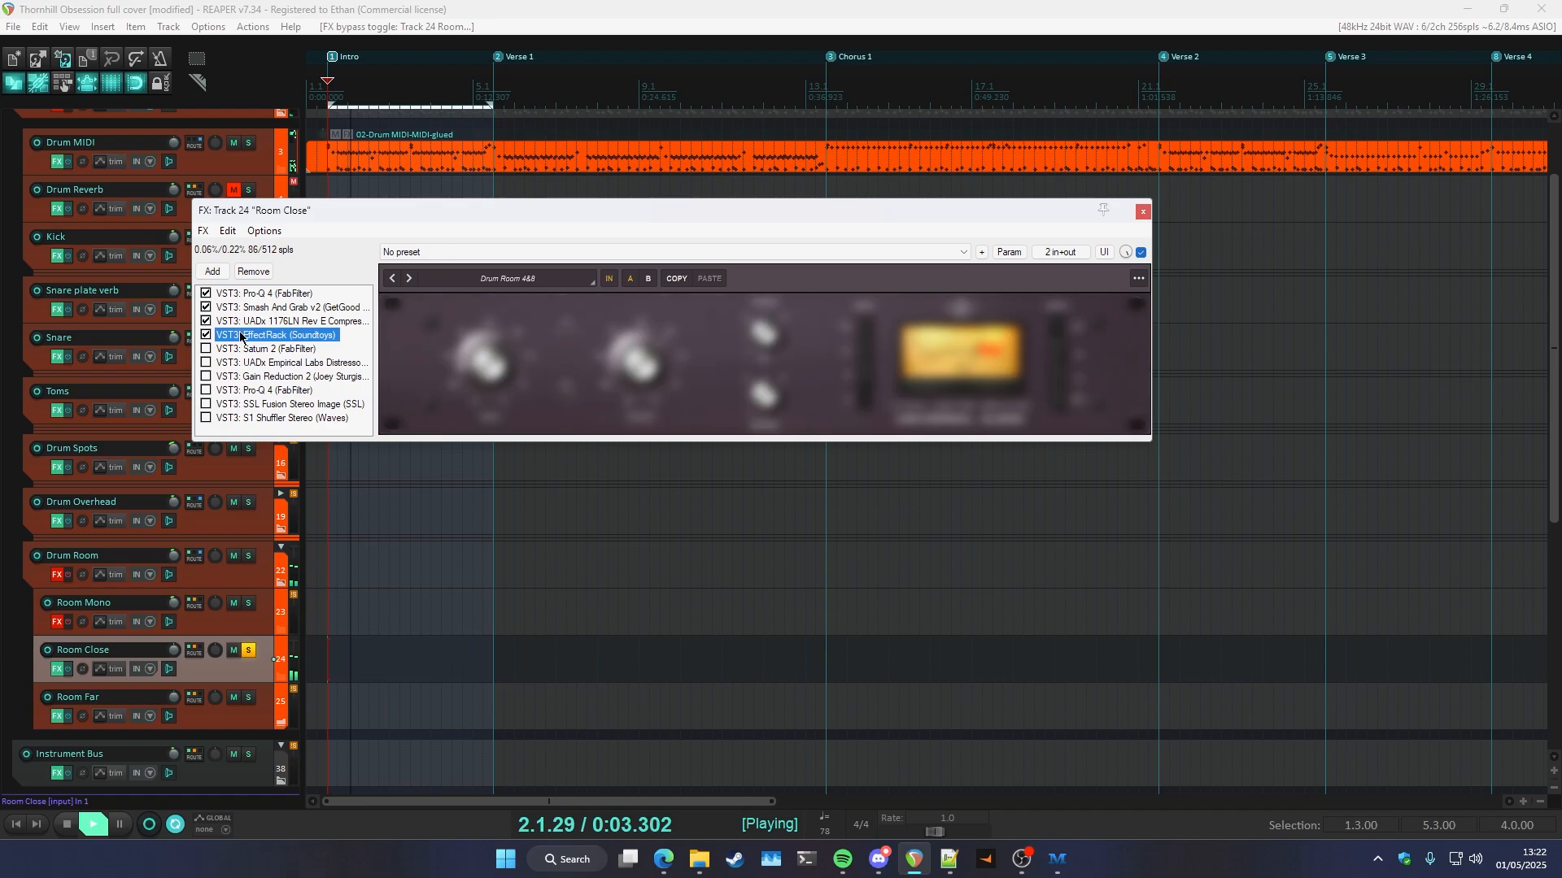
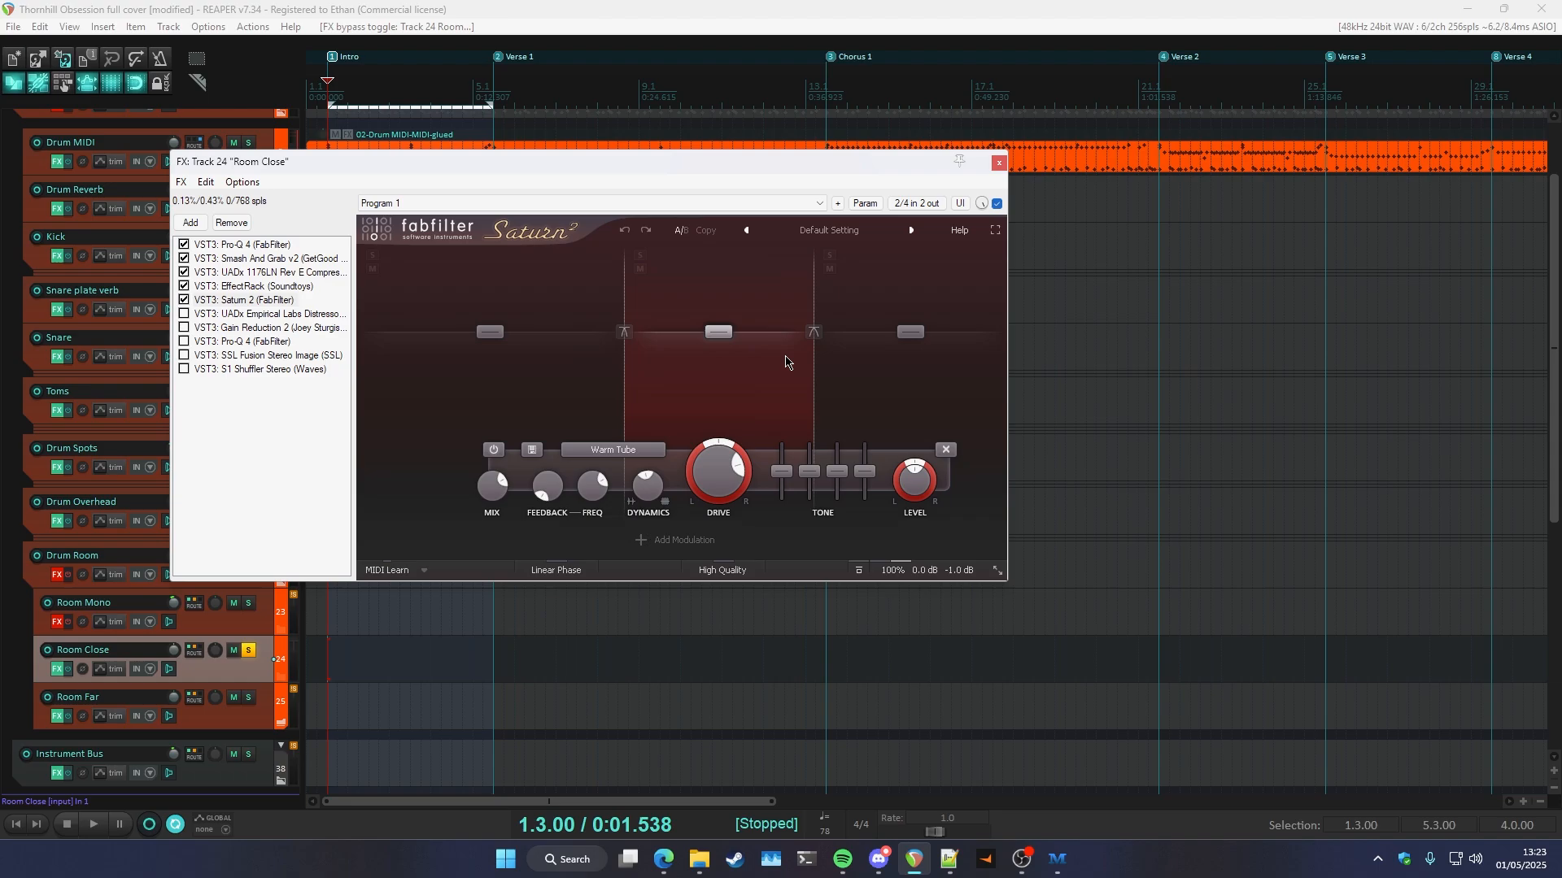
pyautogui.click(233, 328)
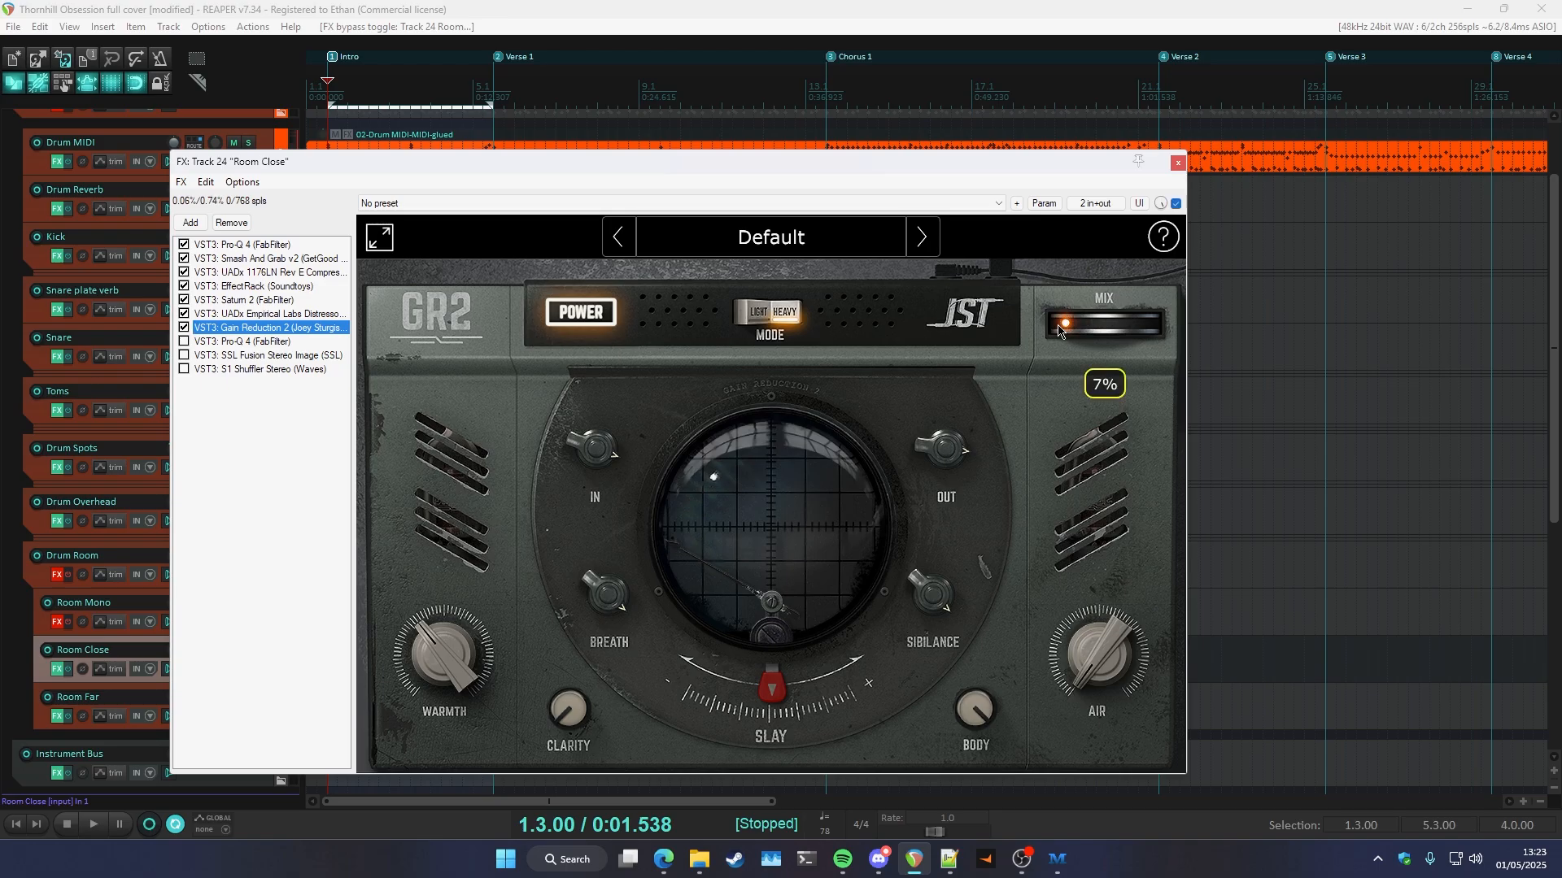
# - Try the Gain Reduction 2 Mix fully up, compare the effect, and restore the Mix to 7%
pyautogui.moveTo(1037, 342)
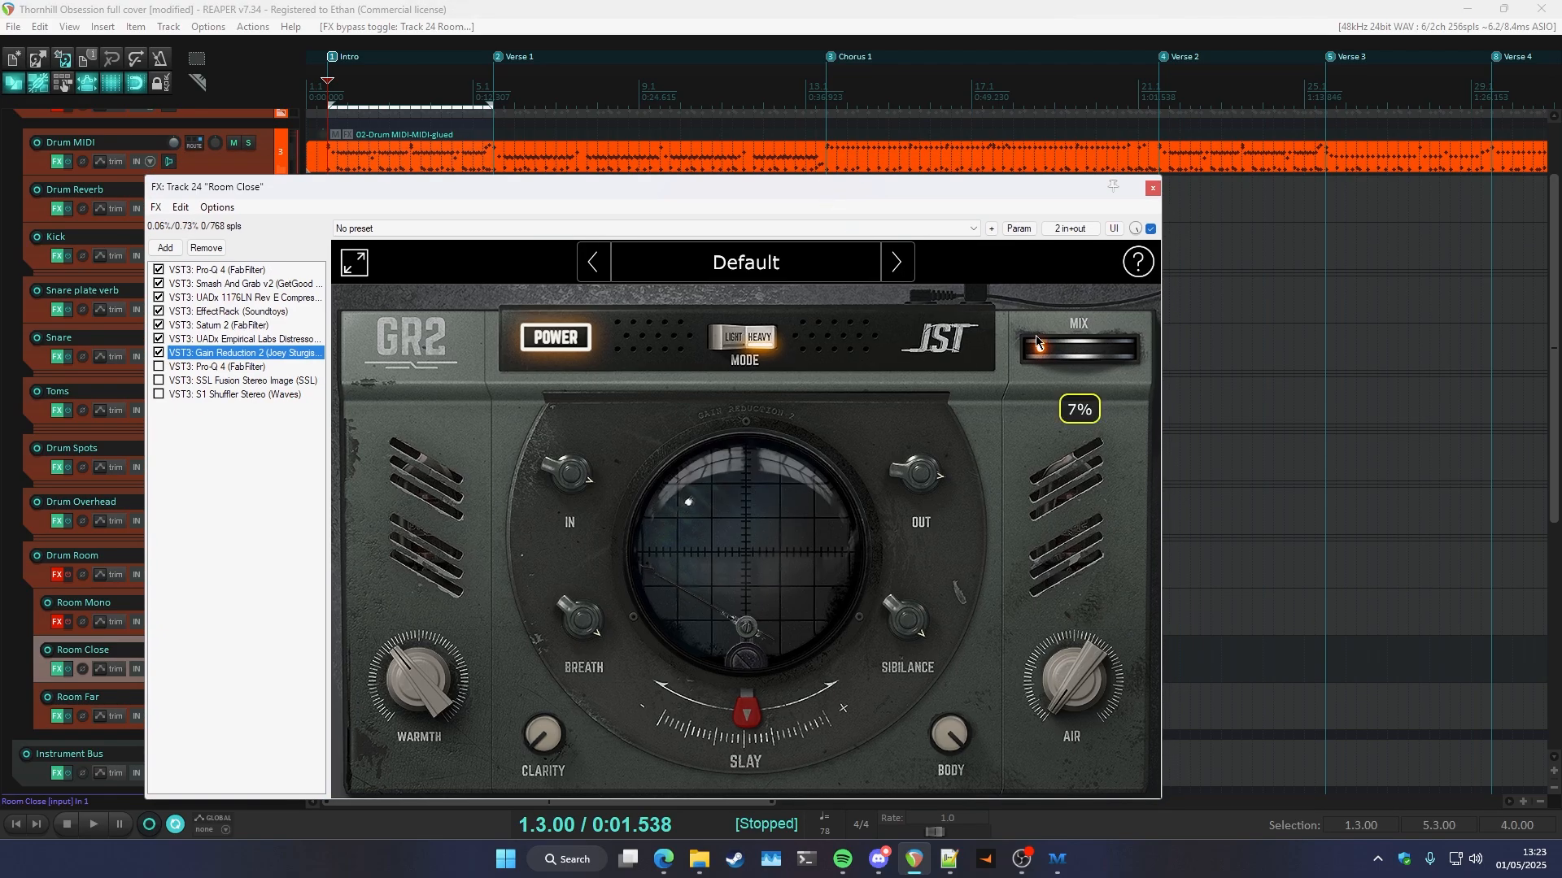
pyautogui.moveTo(1054, 351); pyautogui.dragTo(1084, 373)
pyautogui.press('space')
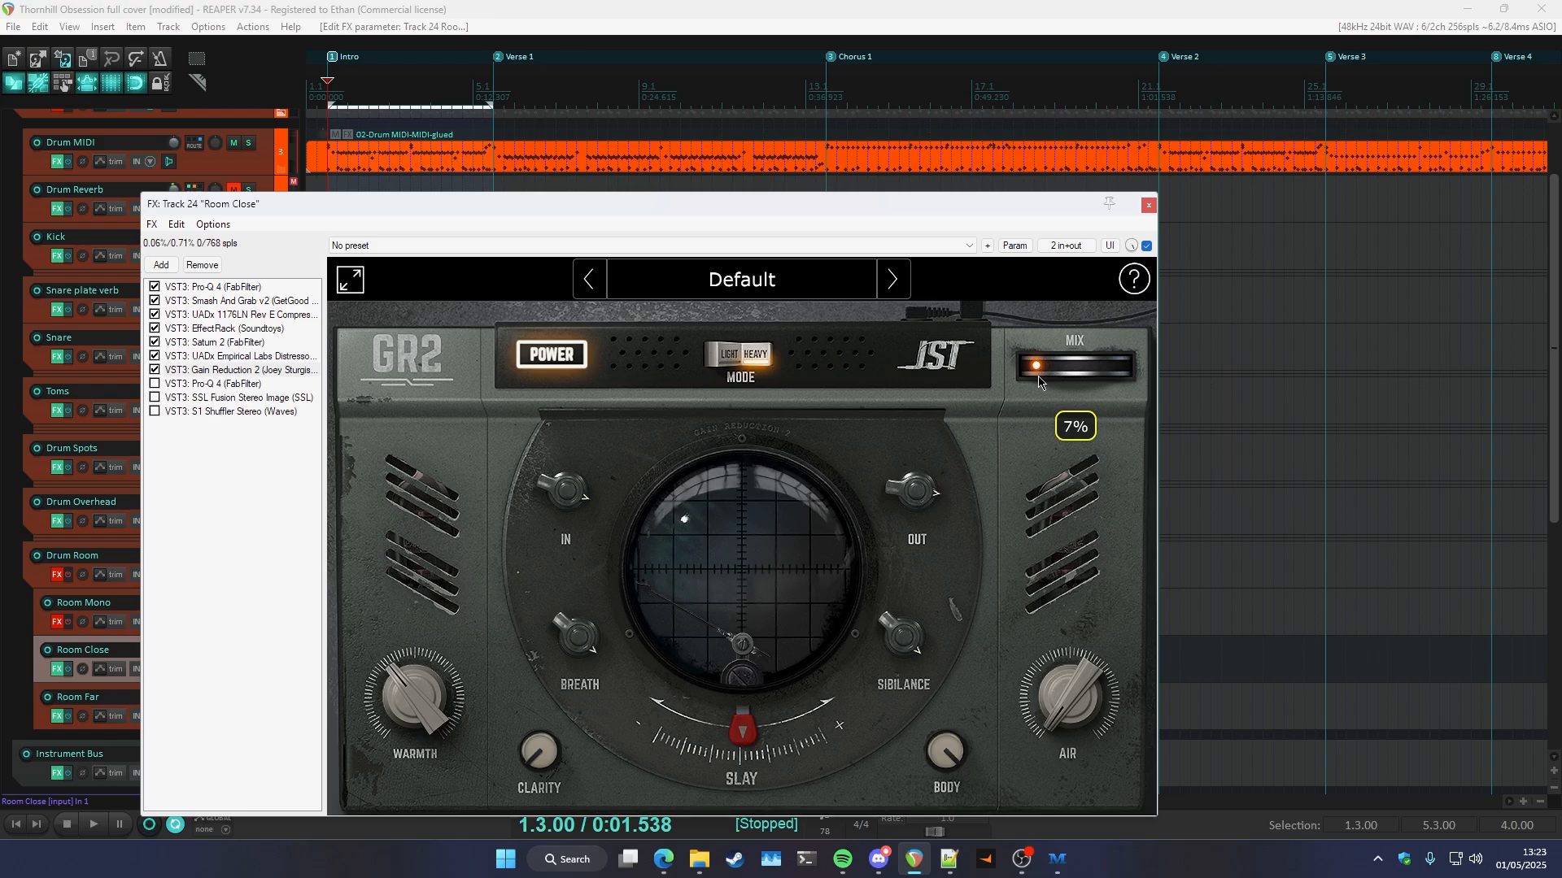
pyautogui.moveTo(950, 210); pyautogui.dragTo(952, 184)
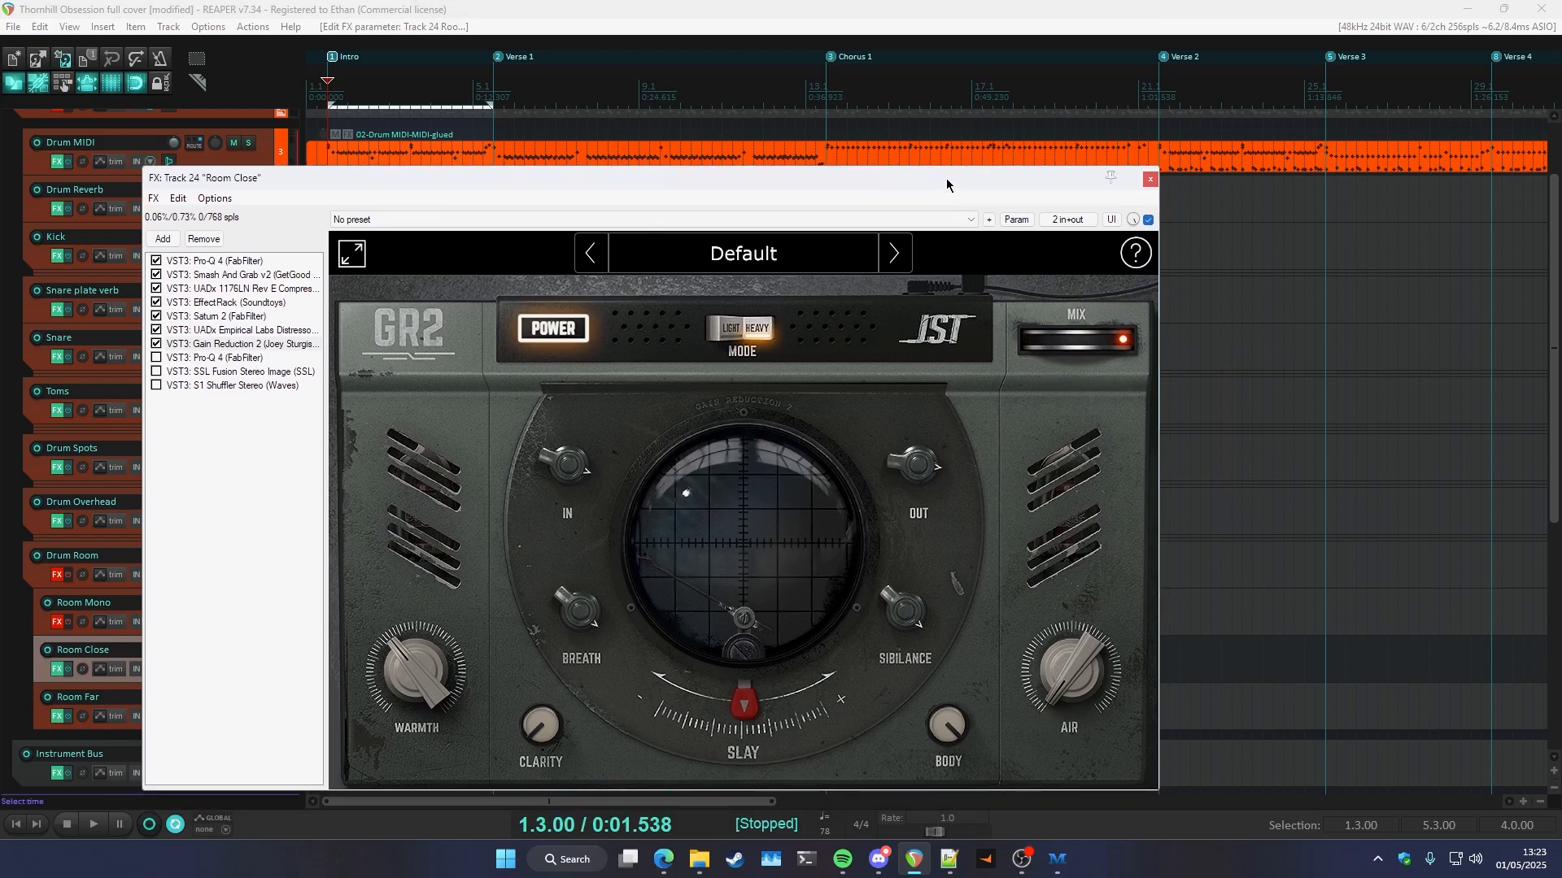
pyautogui.moveTo(1076, 341); pyautogui.dragTo(1028, 352)
pyautogui.click(157, 344)
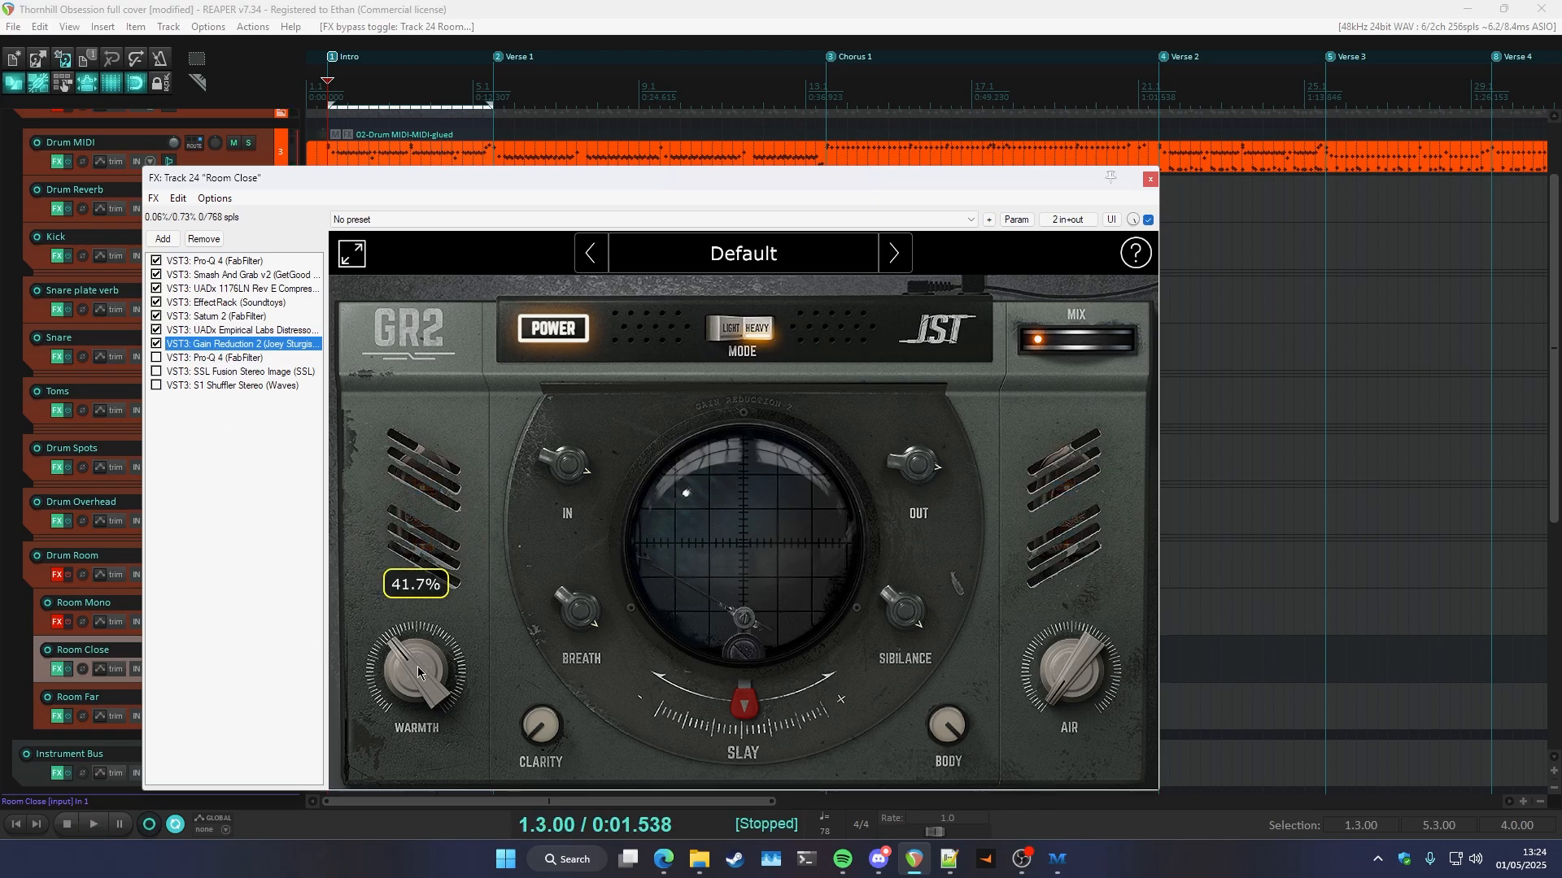
pyautogui.moveTo(607, 179)
pyautogui.mouseDown()
pyautogui.moveTo(628, 170)
pyautogui.moveTo(618, 155)
pyautogui.mouseUp()
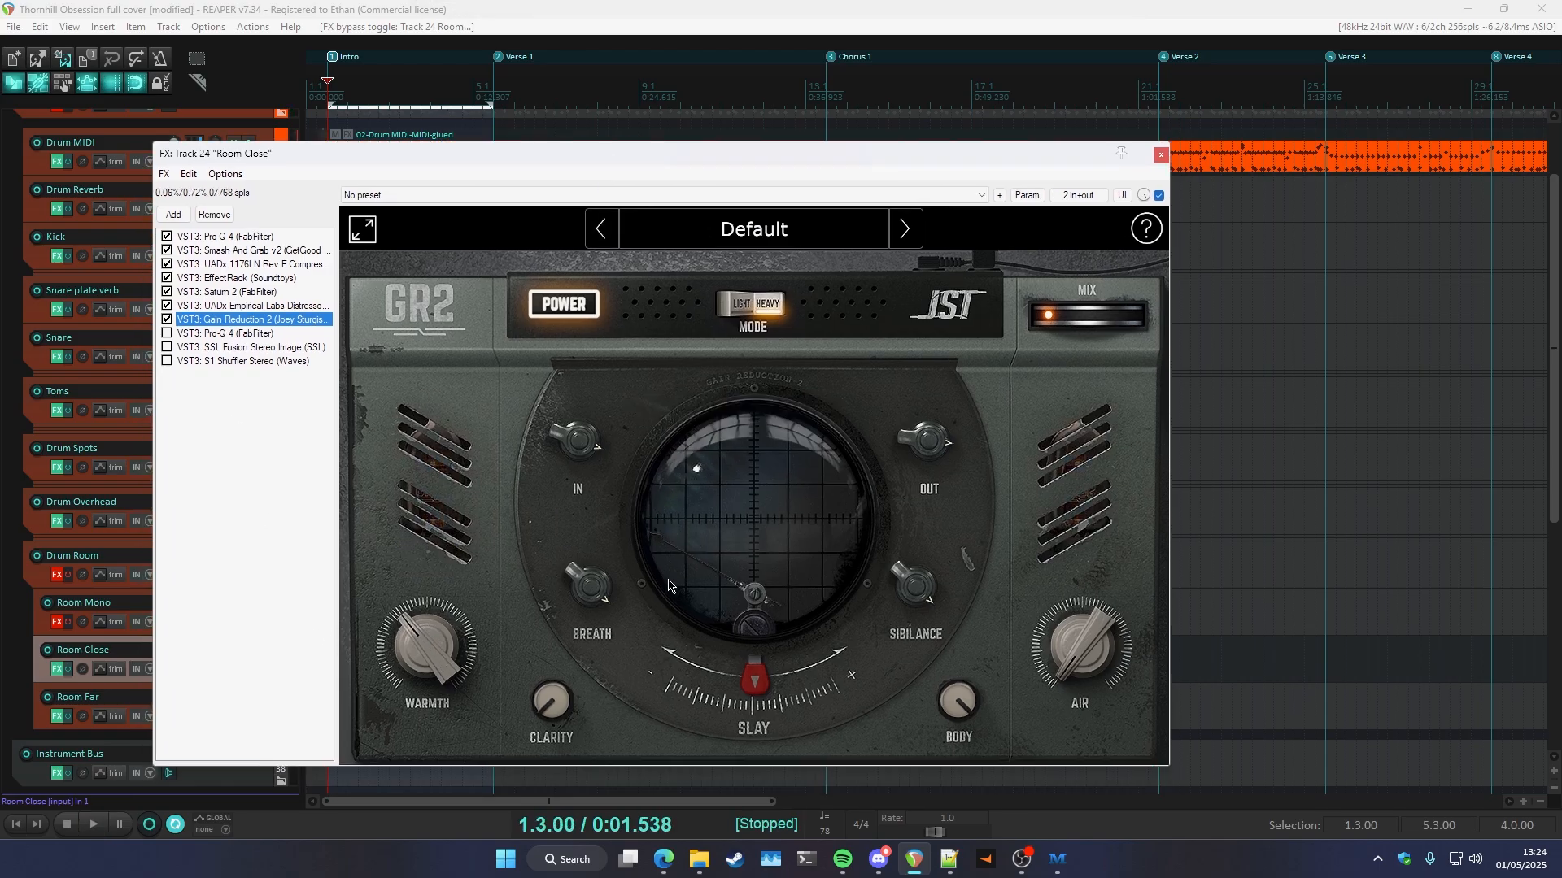
pyautogui.moveTo(1067, 317)
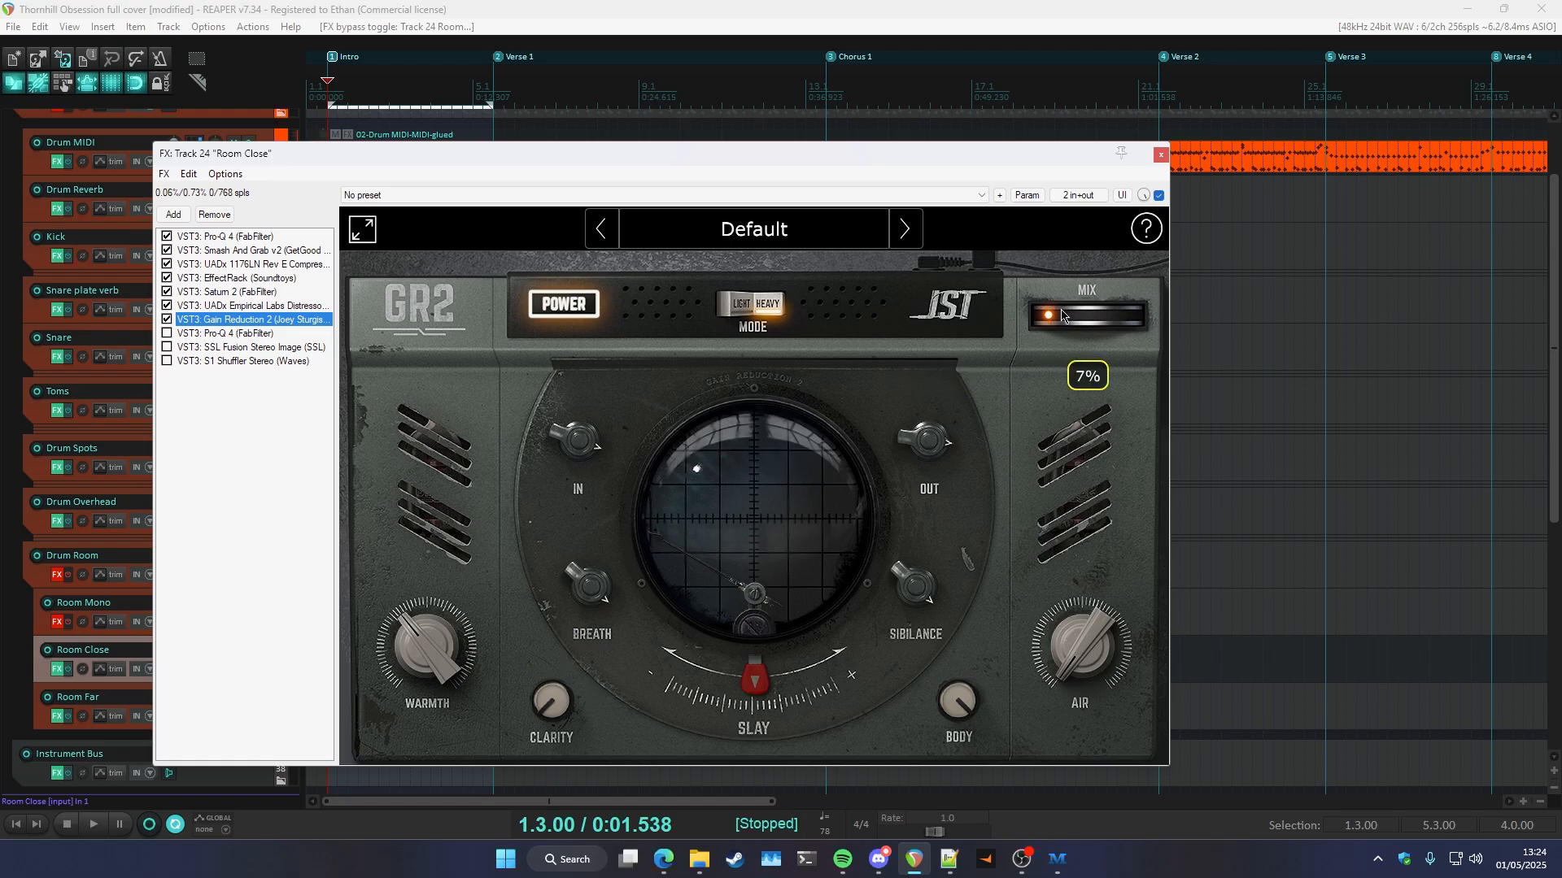
pyautogui.moveTo(468, 159); pyautogui.dragTo(489, 166)
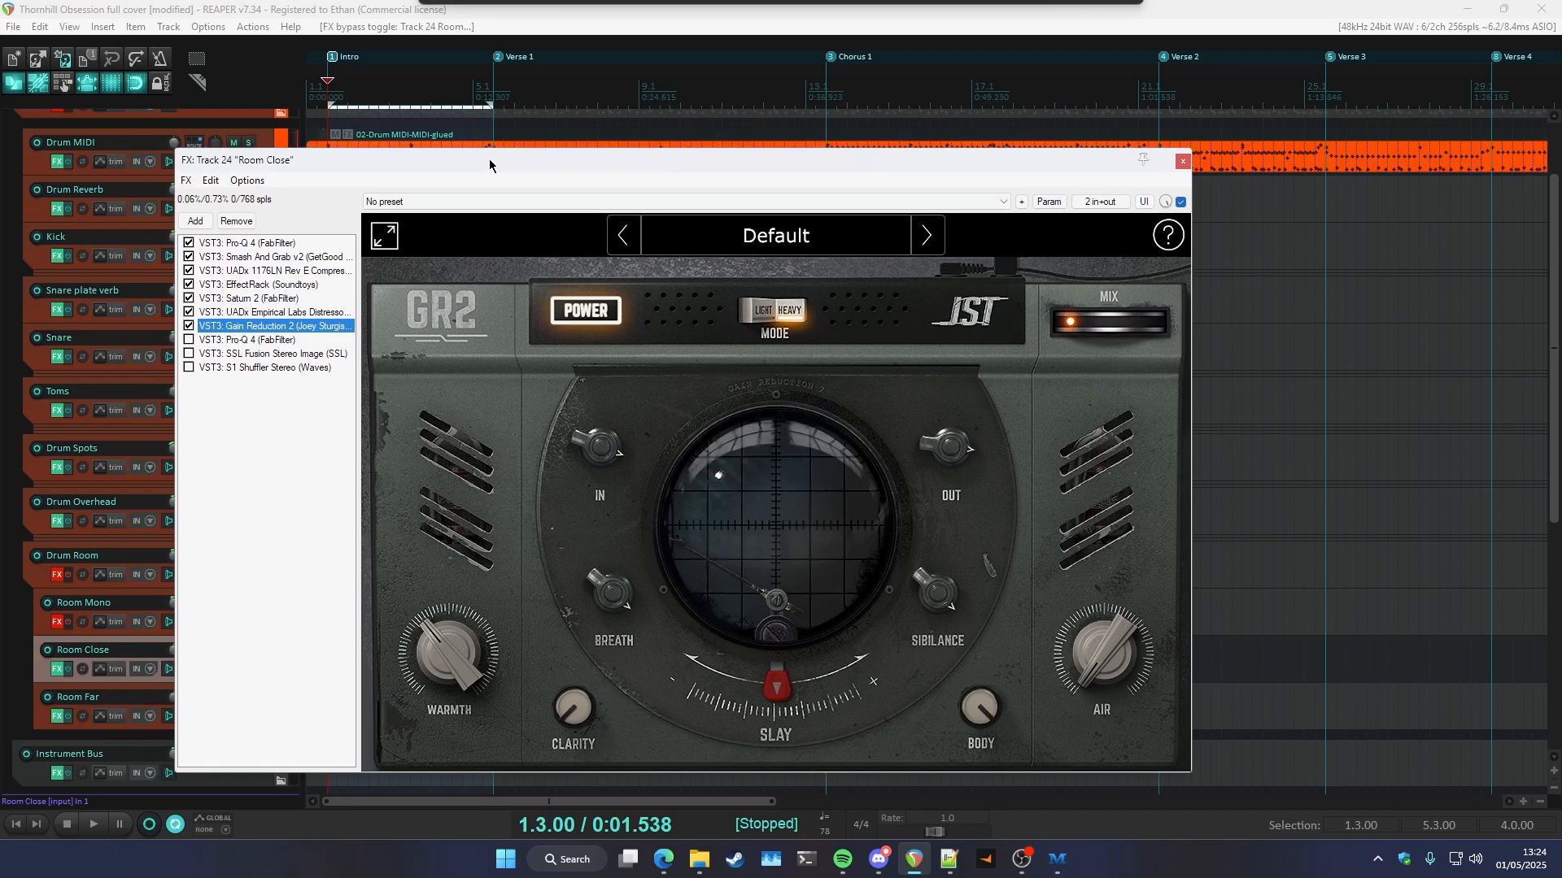
# - Enable the second Pro-Q 4 in the Room Close effects chain and play the loop to audition it
pyautogui.click(212, 341)
pyautogui.press('space')
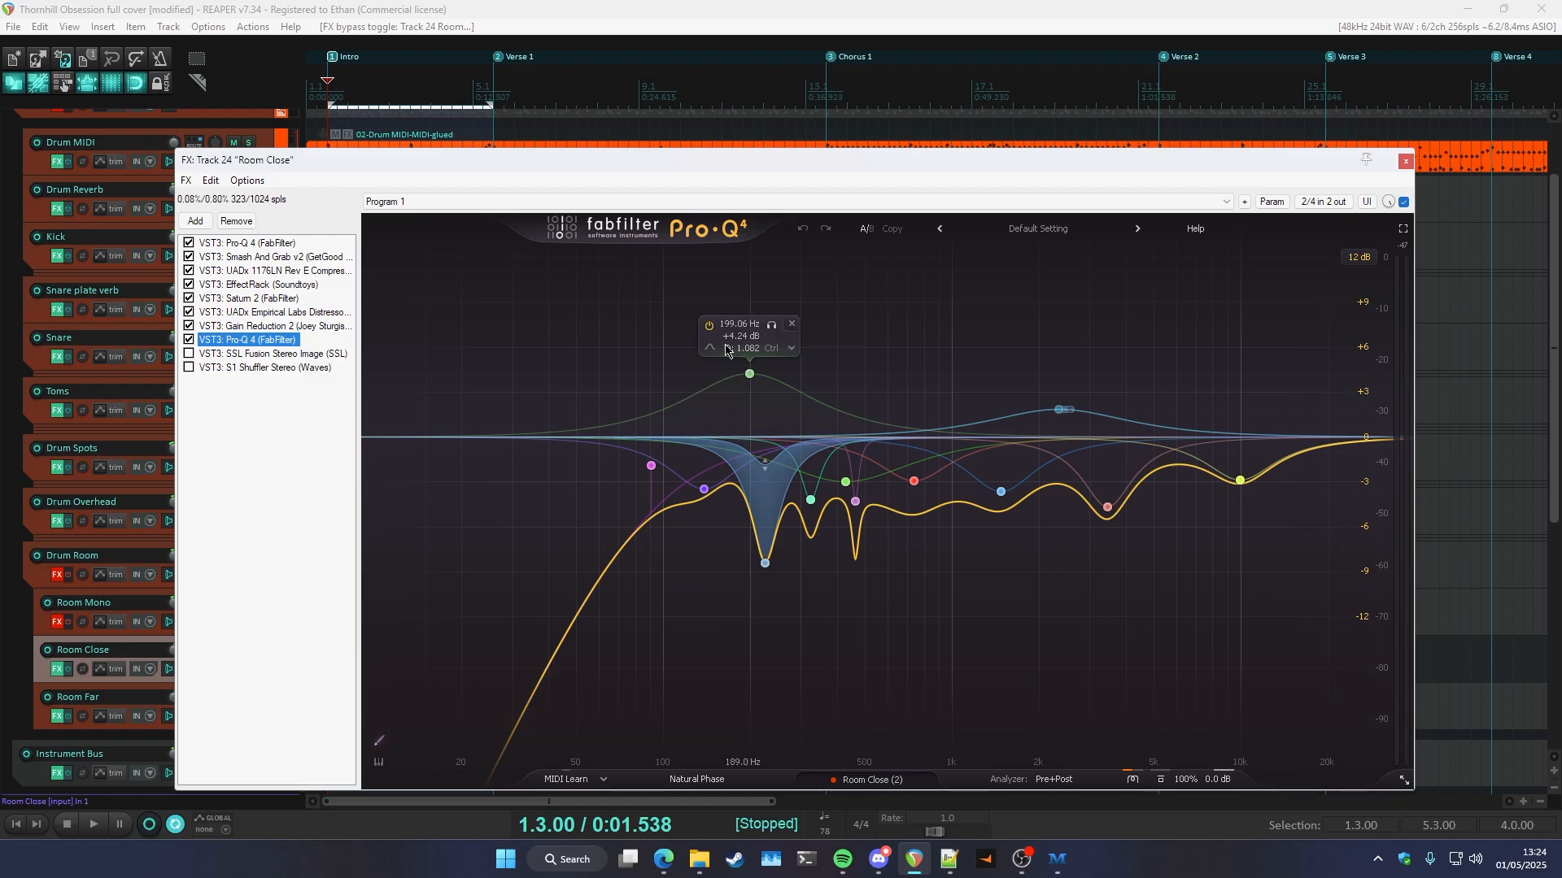
pyautogui.press('space')
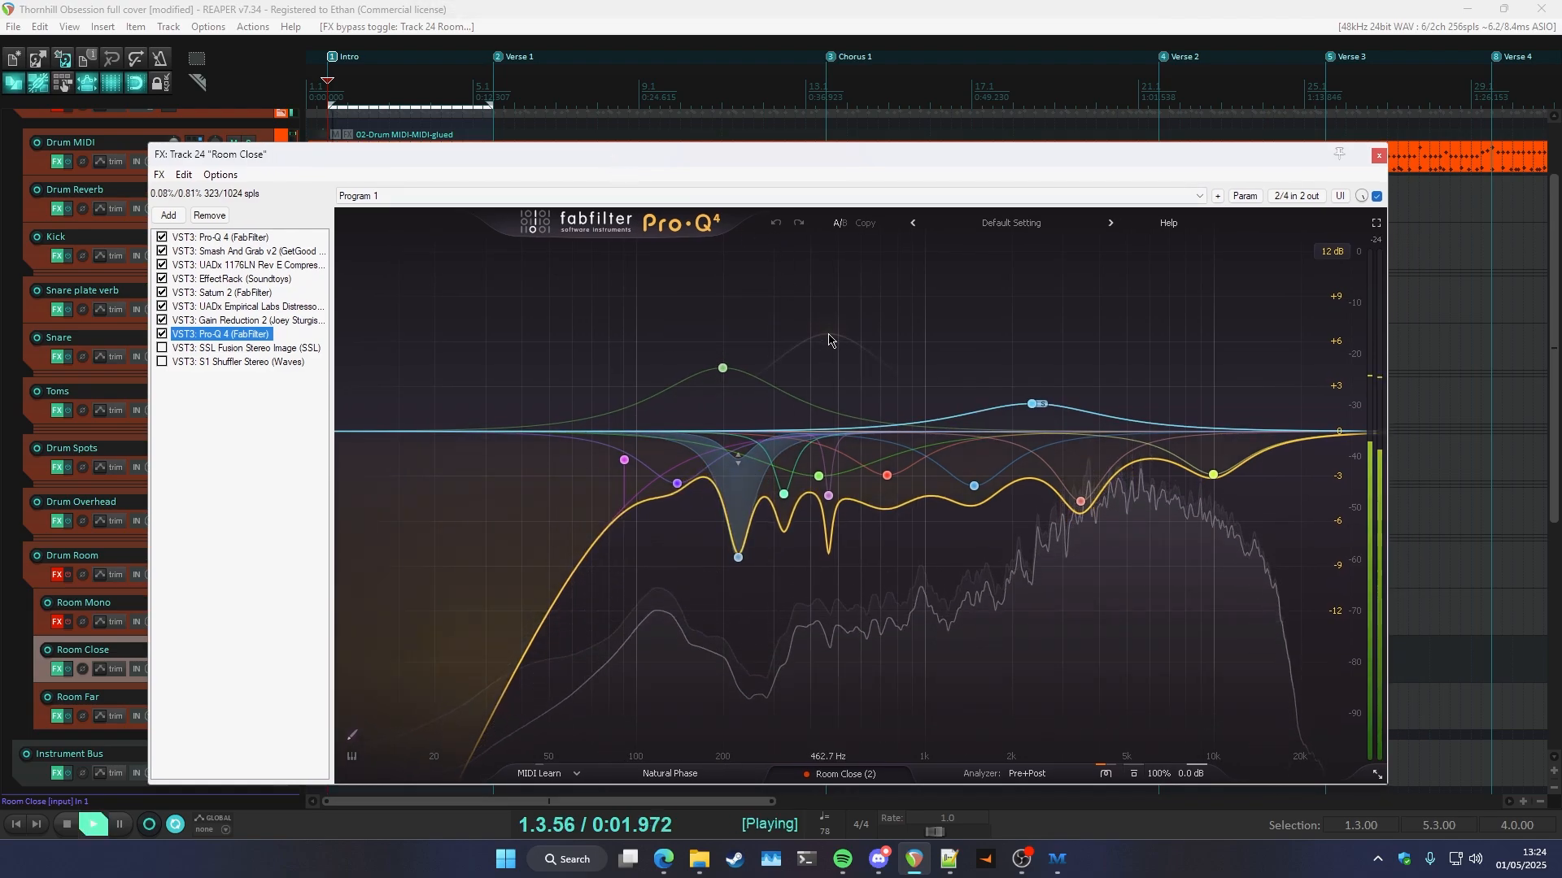
# - Enable SSL Fusion Stereo Image and S1 Shuffler Stereo on Room Close, then close its effects chain and stop playback
pyautogui.click(214, 349)
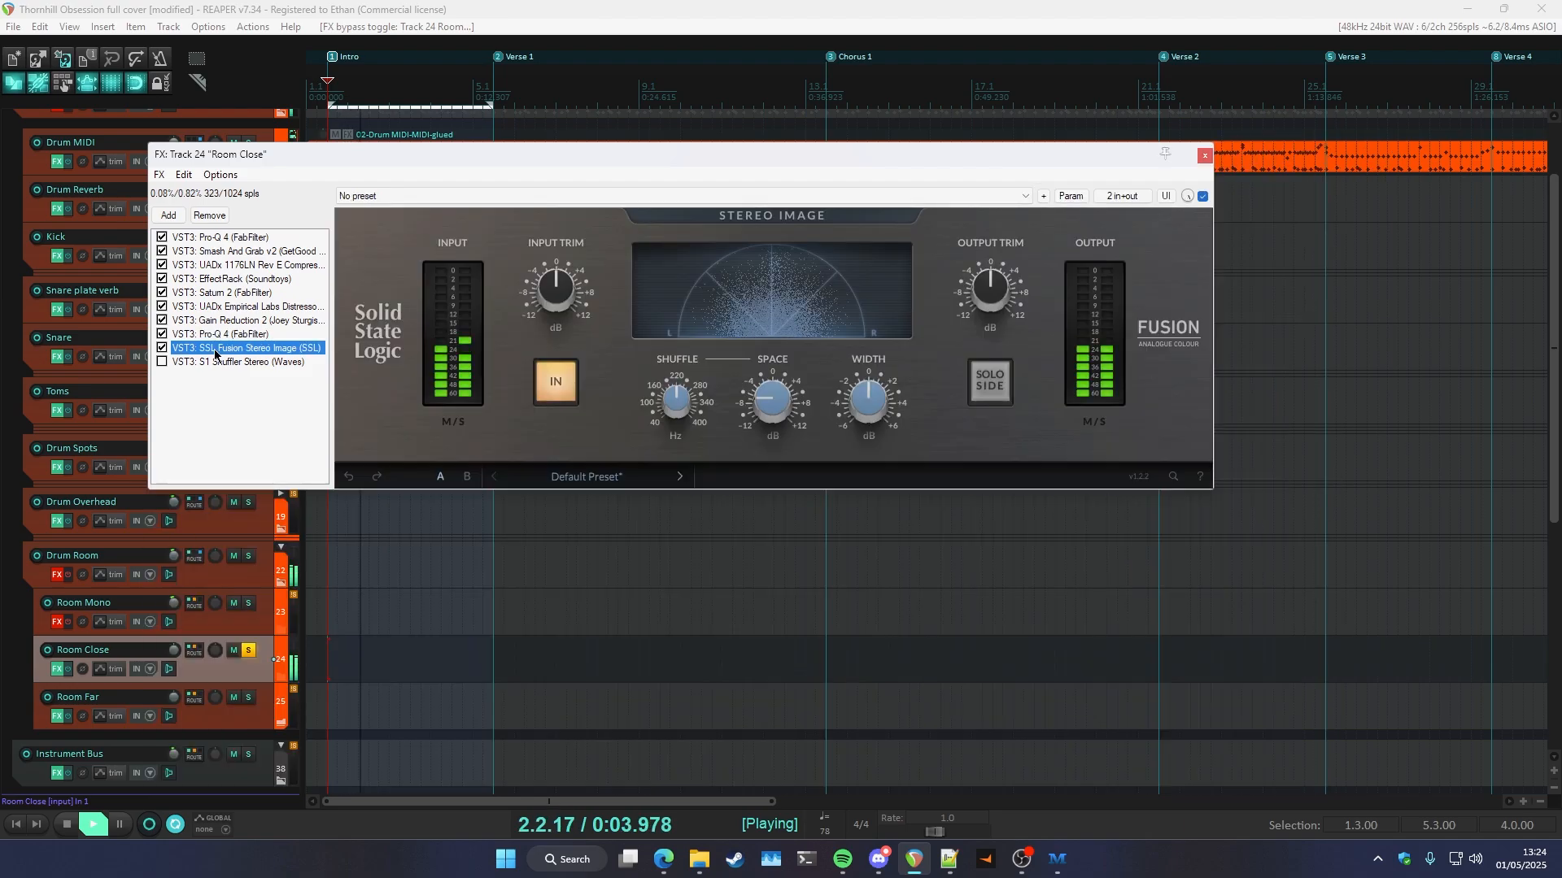
pyautogui.click(164, 362)
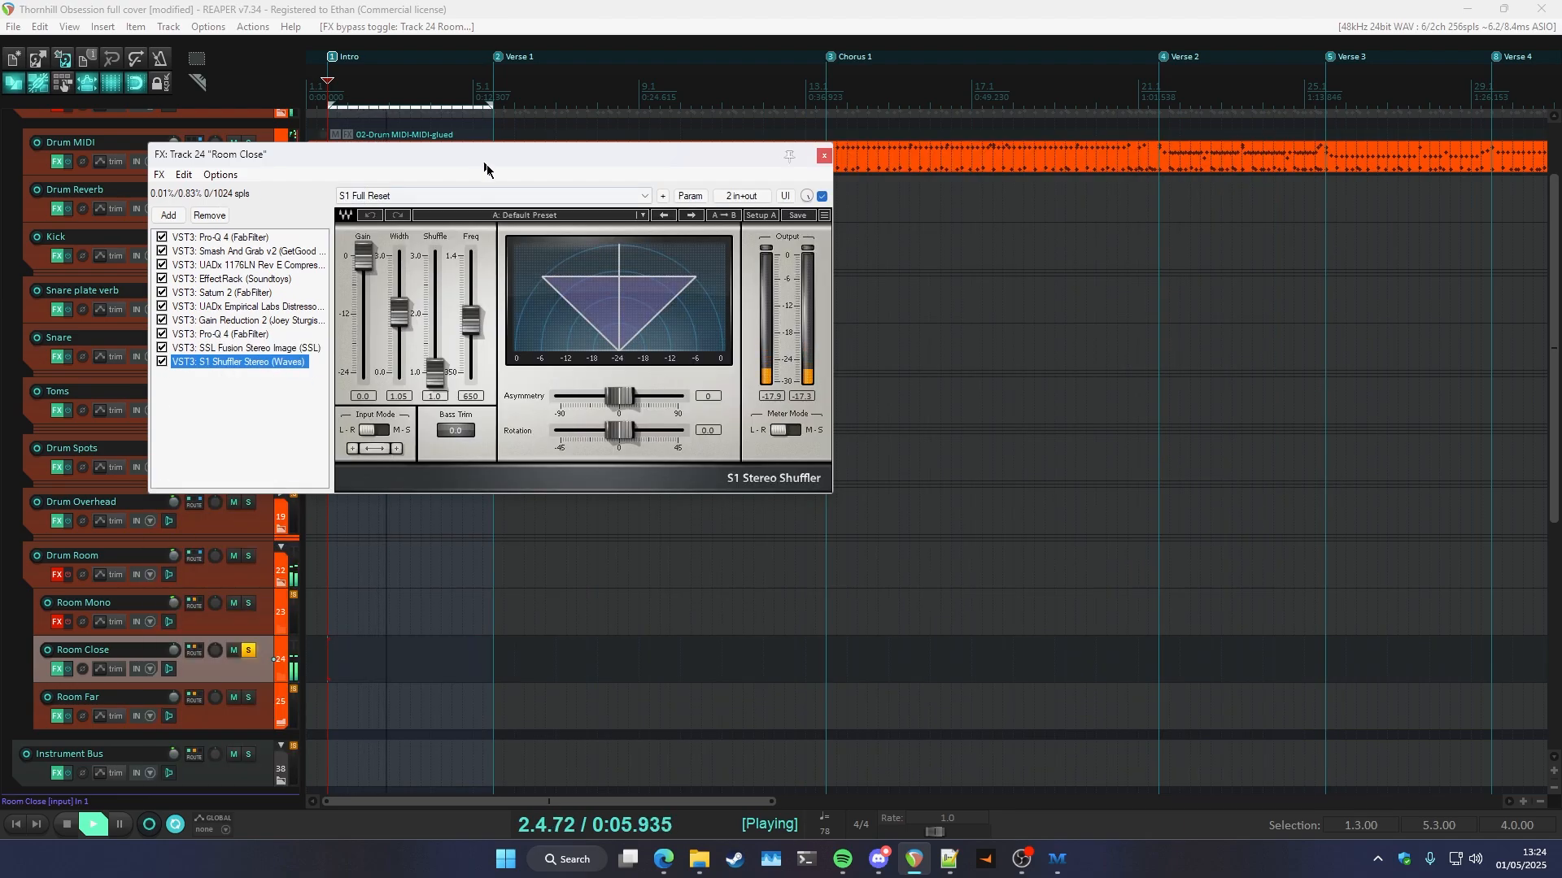
pyautogui.press('Escape')
pyautogui.press('space')
# - Solo Room Mono exclusively and play it with only the first Pro-Q 4 in its effects chain enabled
pyautogui.click(250, 609)
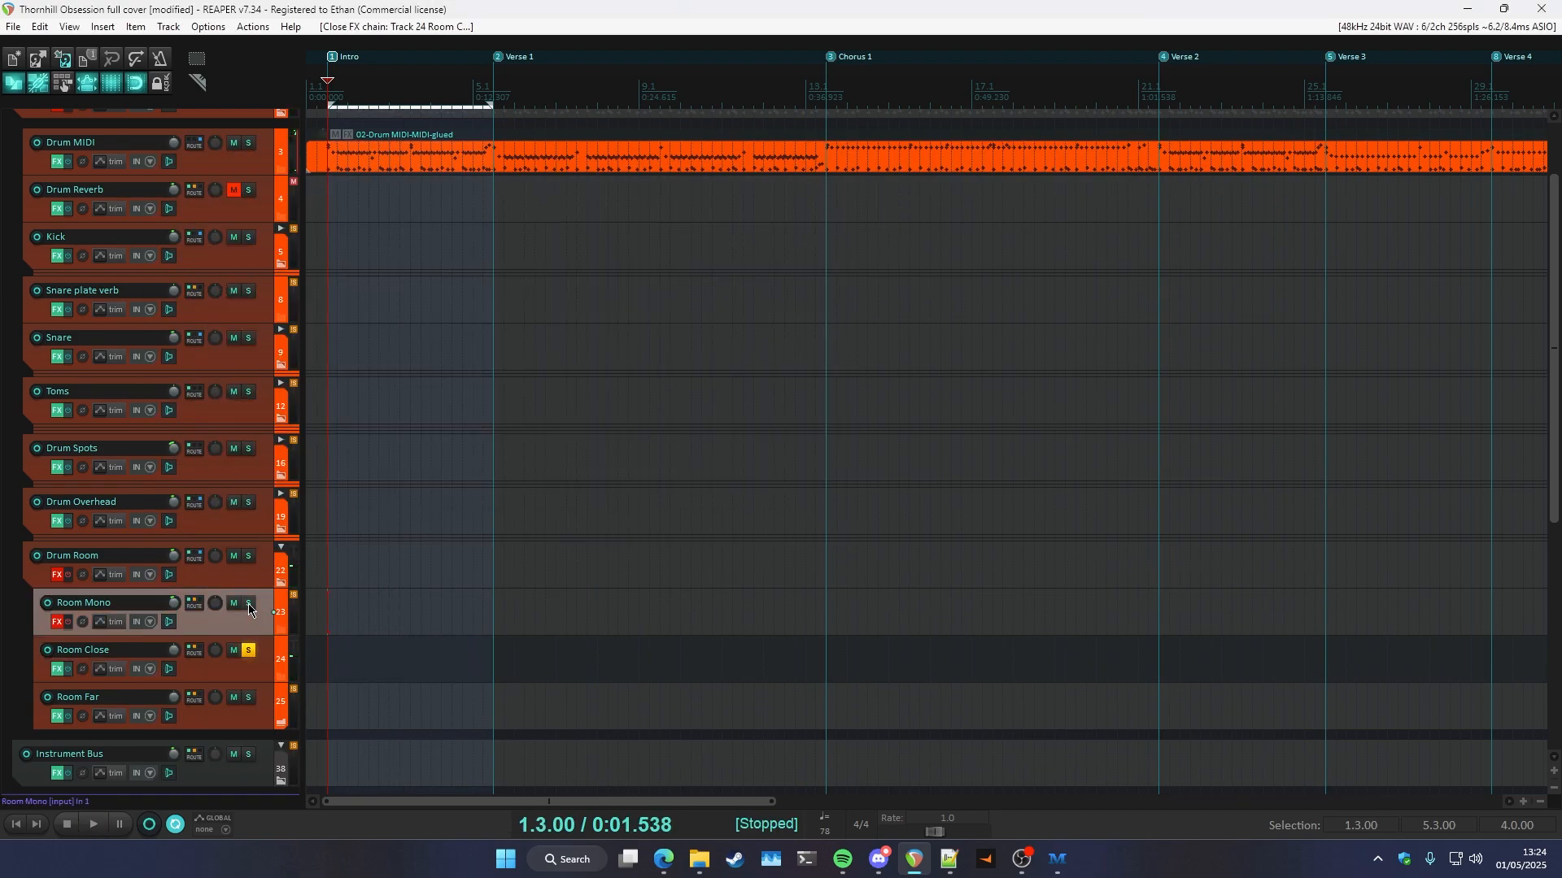
pyautogui.keyDown('ctrl'); pyautogui.keyDown('alt'); pyautogui.click(248, 606); pyautogui.keyUp('alt'); pyautogui.keyUp('ctrl')
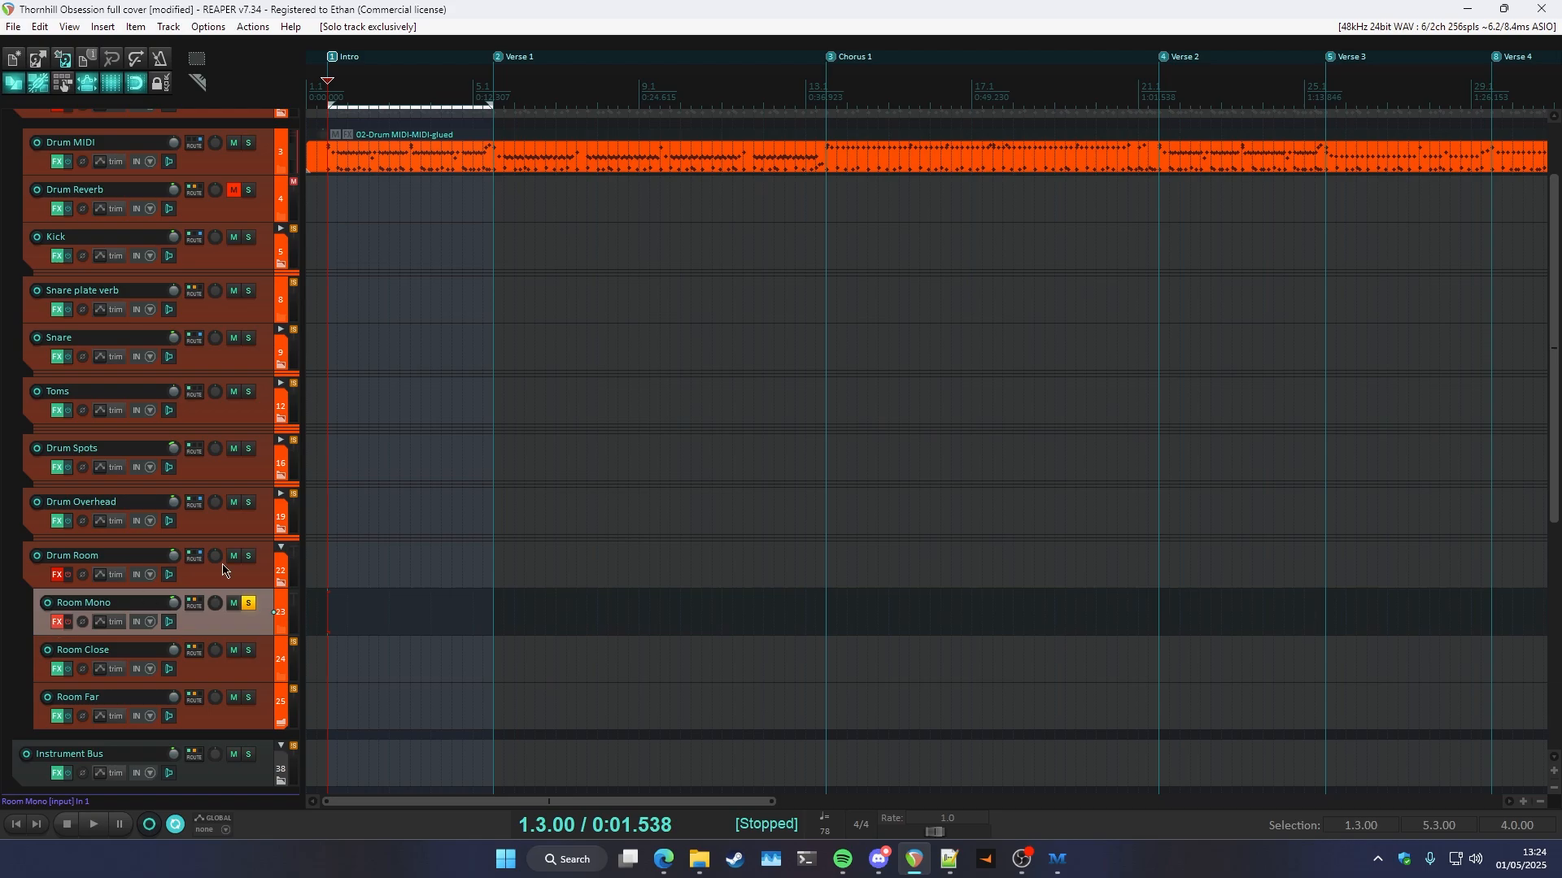
pyautogui.press('f')
pyautogui.press('f')
pyautogui.click(68, 622)
pyautogui.press('f')
pyautogui.click(259, 268)
pyautogui.press('space')
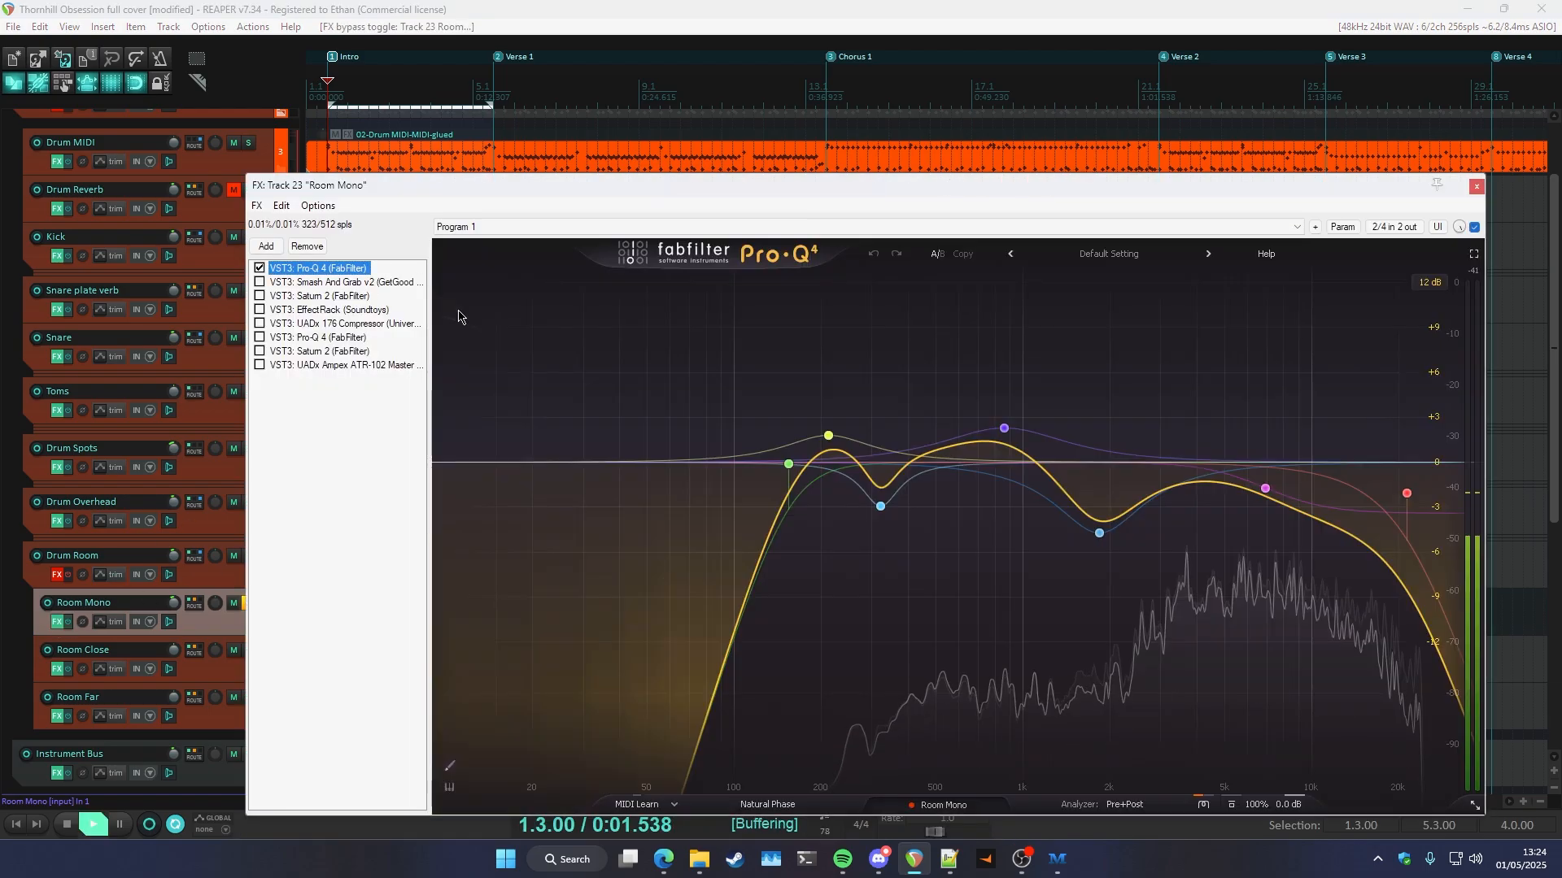
pyautogui.moveTo(690, 186); pyautogui.dragTo(579, 168)
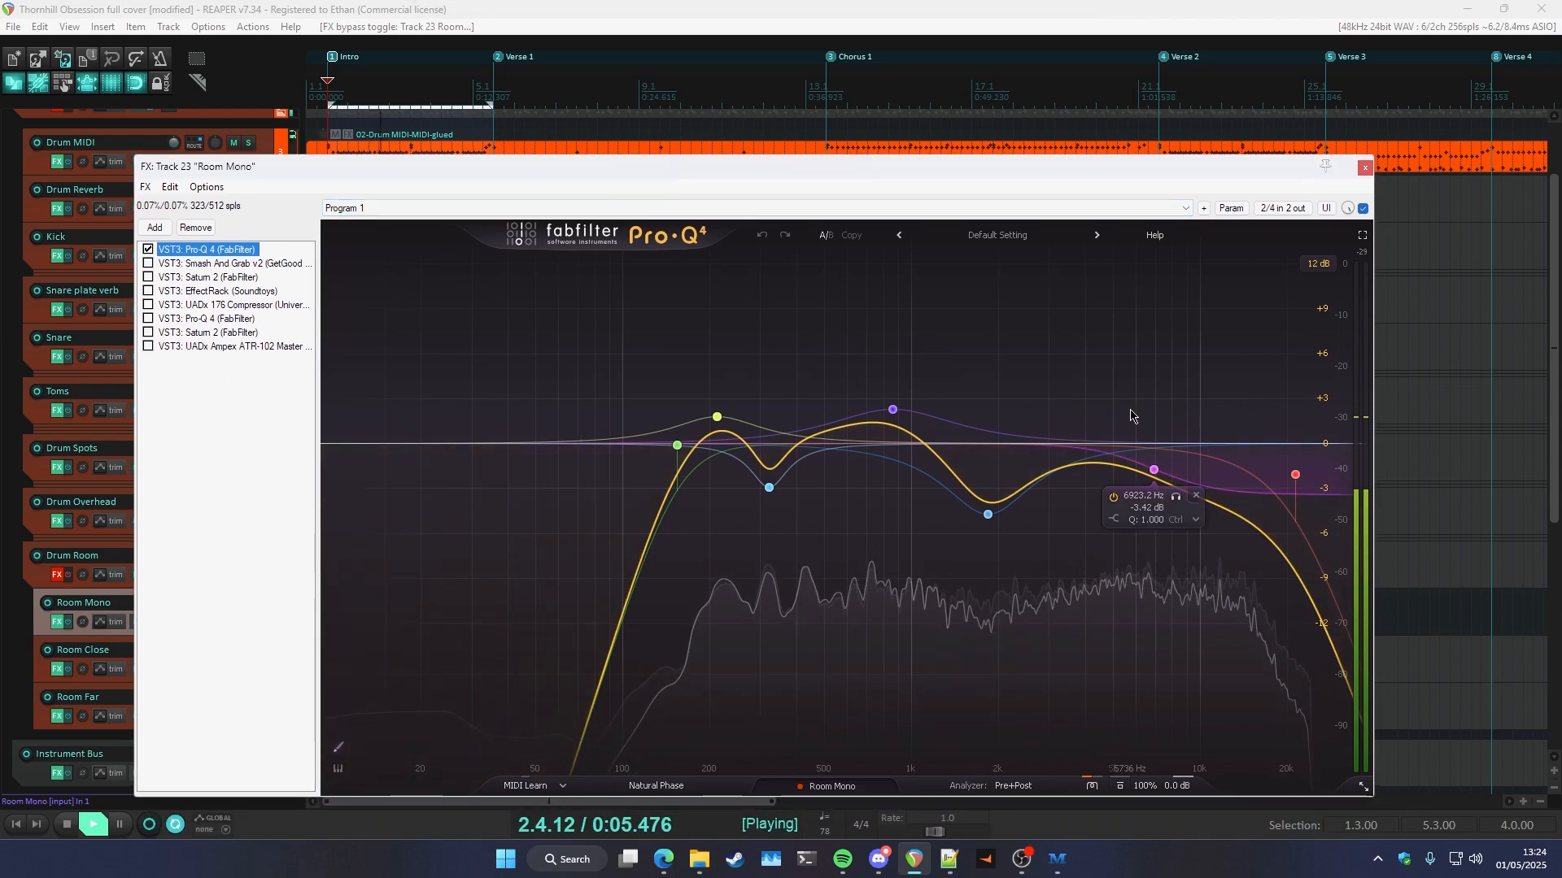
# - Enable Smash And Grab v2 in the Room Mono effects chain and play the loop to audition it
pyautogui.press('space')
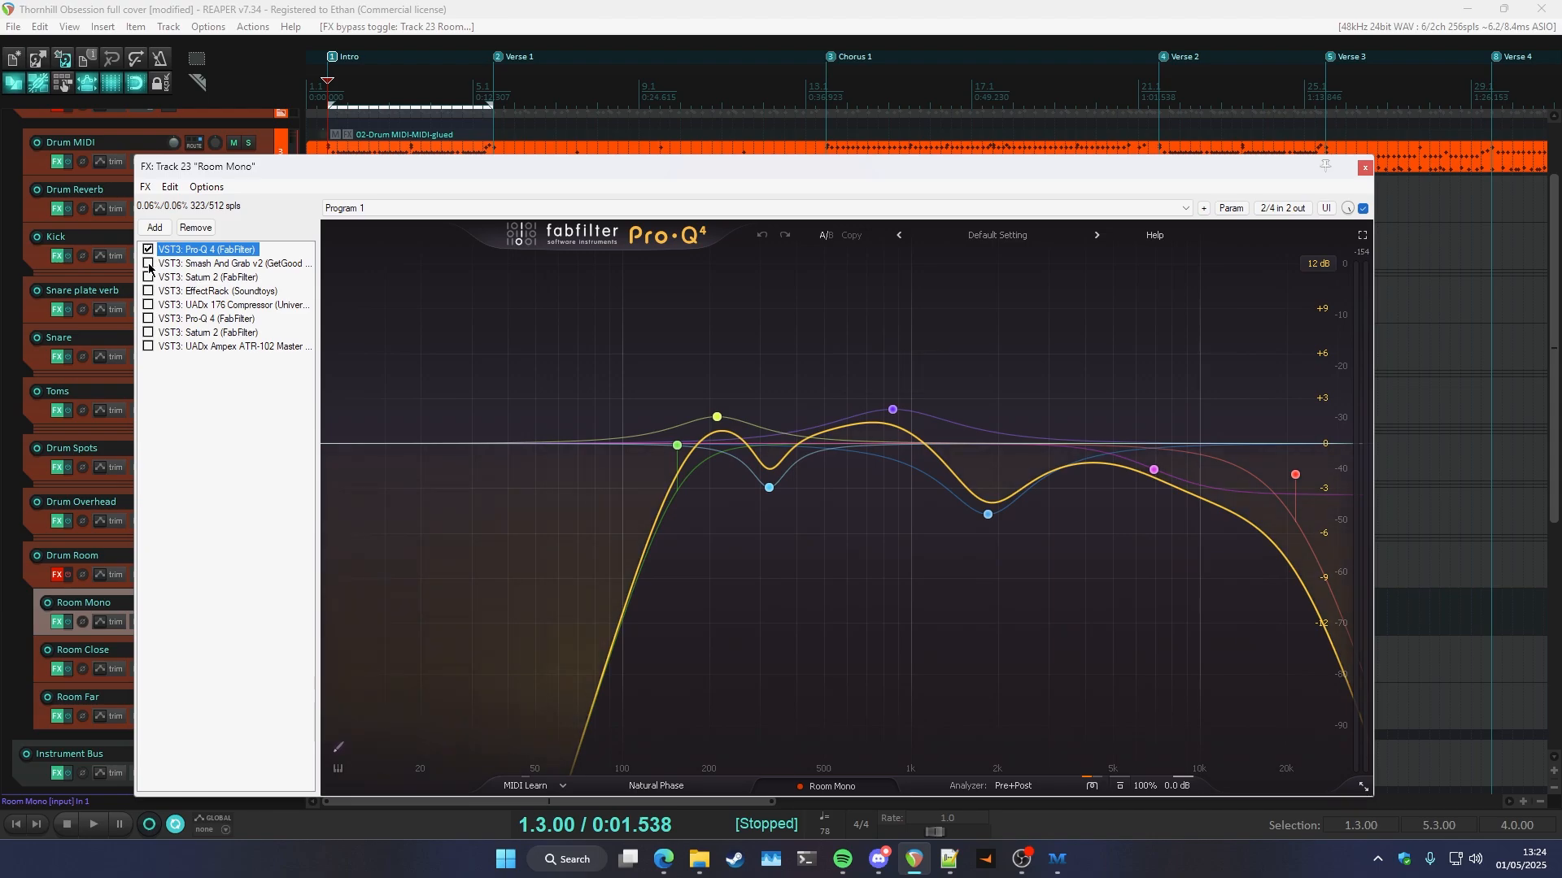
pyautogui.press('space')
pyautogui.click(225, 265)
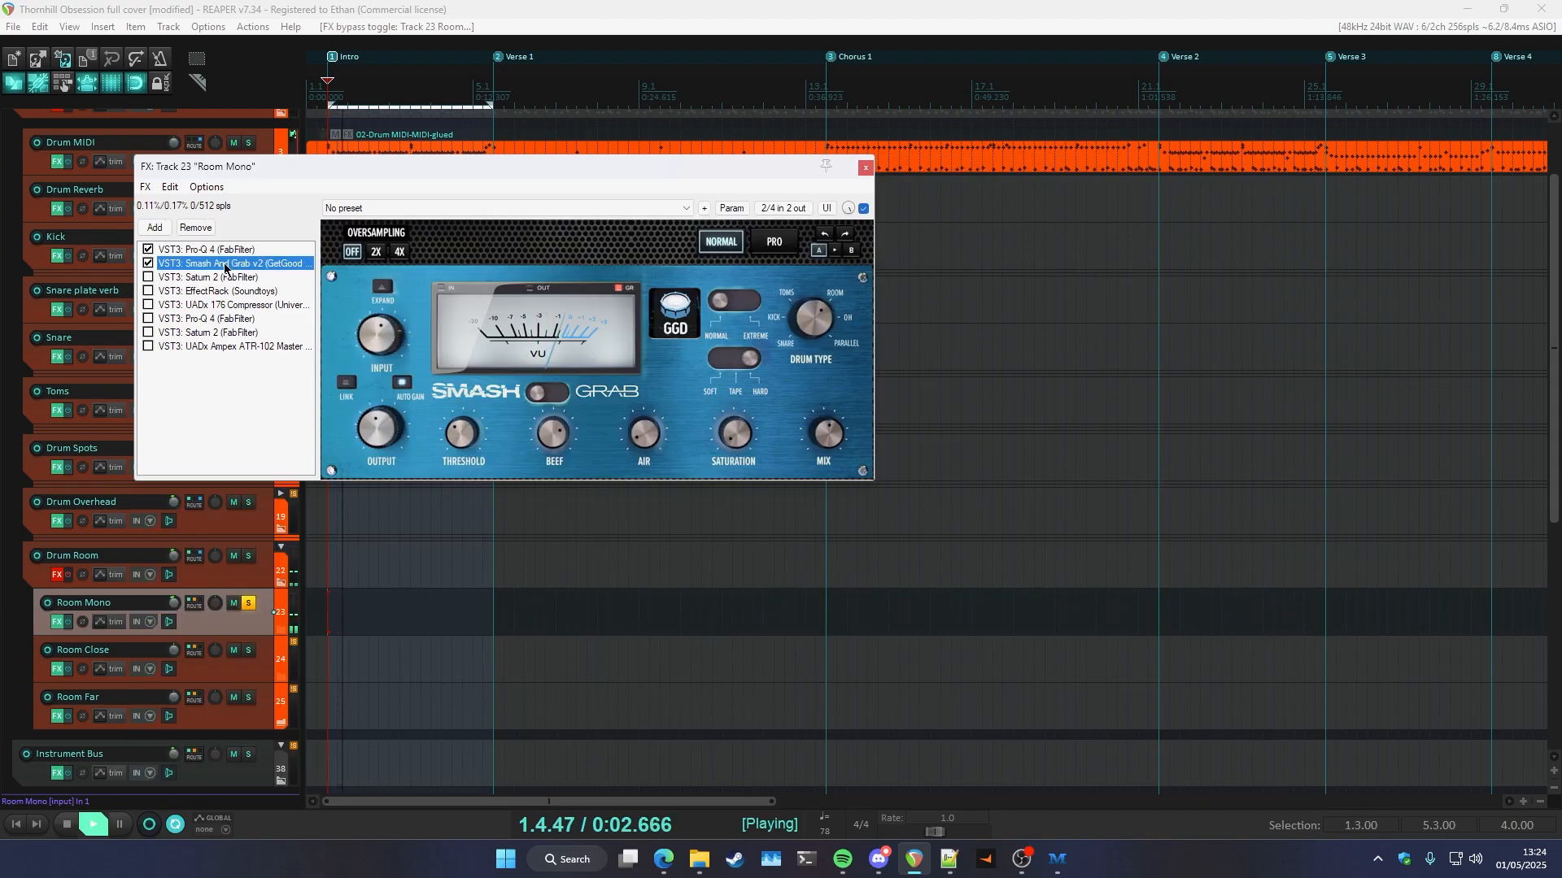
pyautogui.press('space')
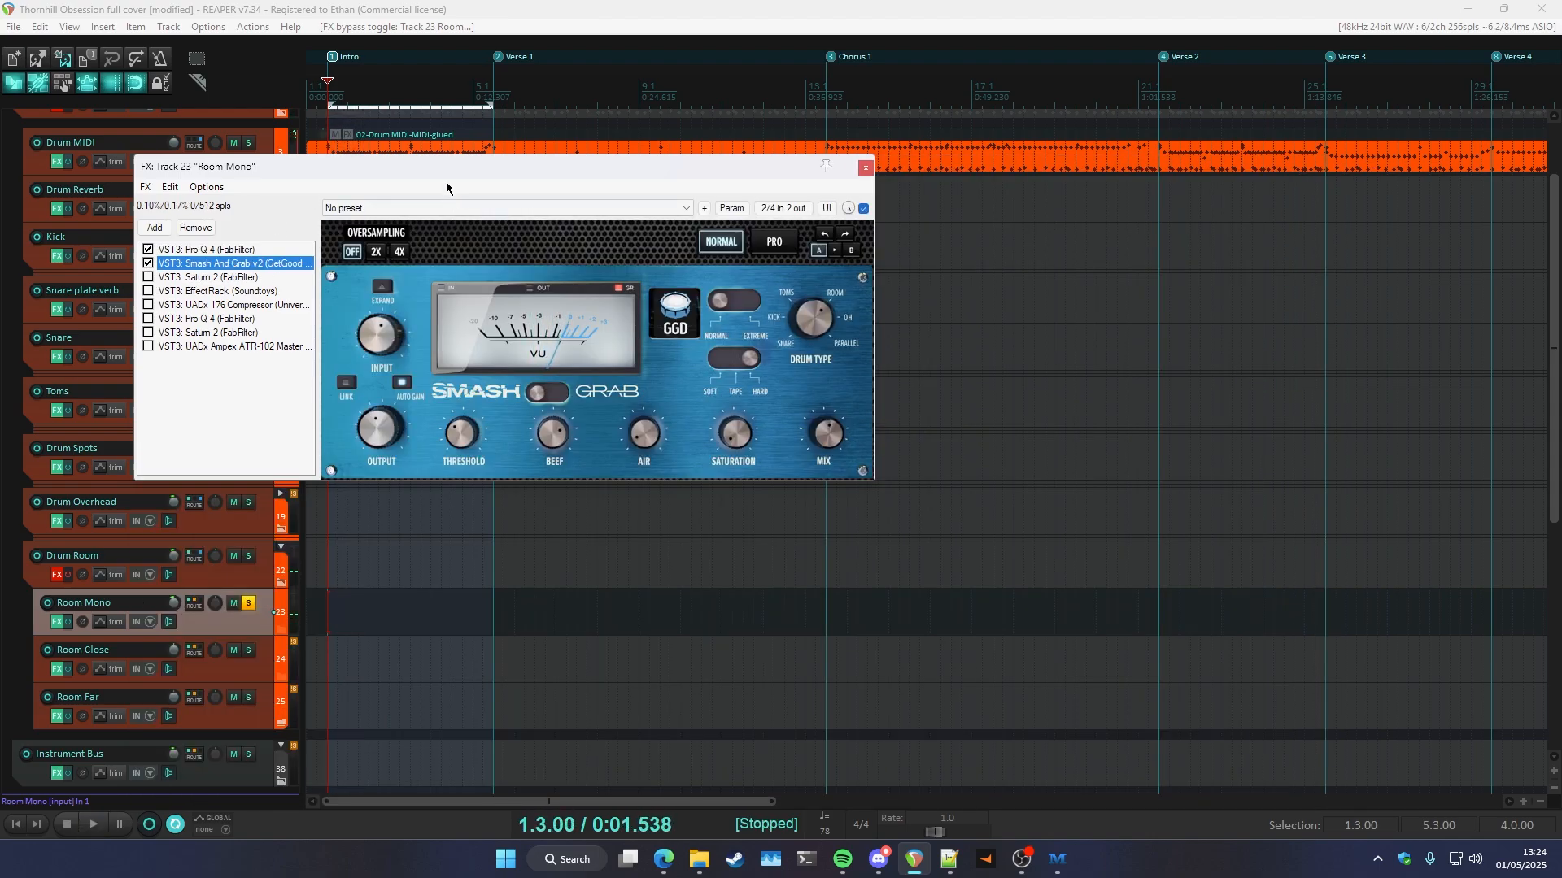
pyautogui.moveTo(445, 182); pyautogui.dragTo(555, 325)
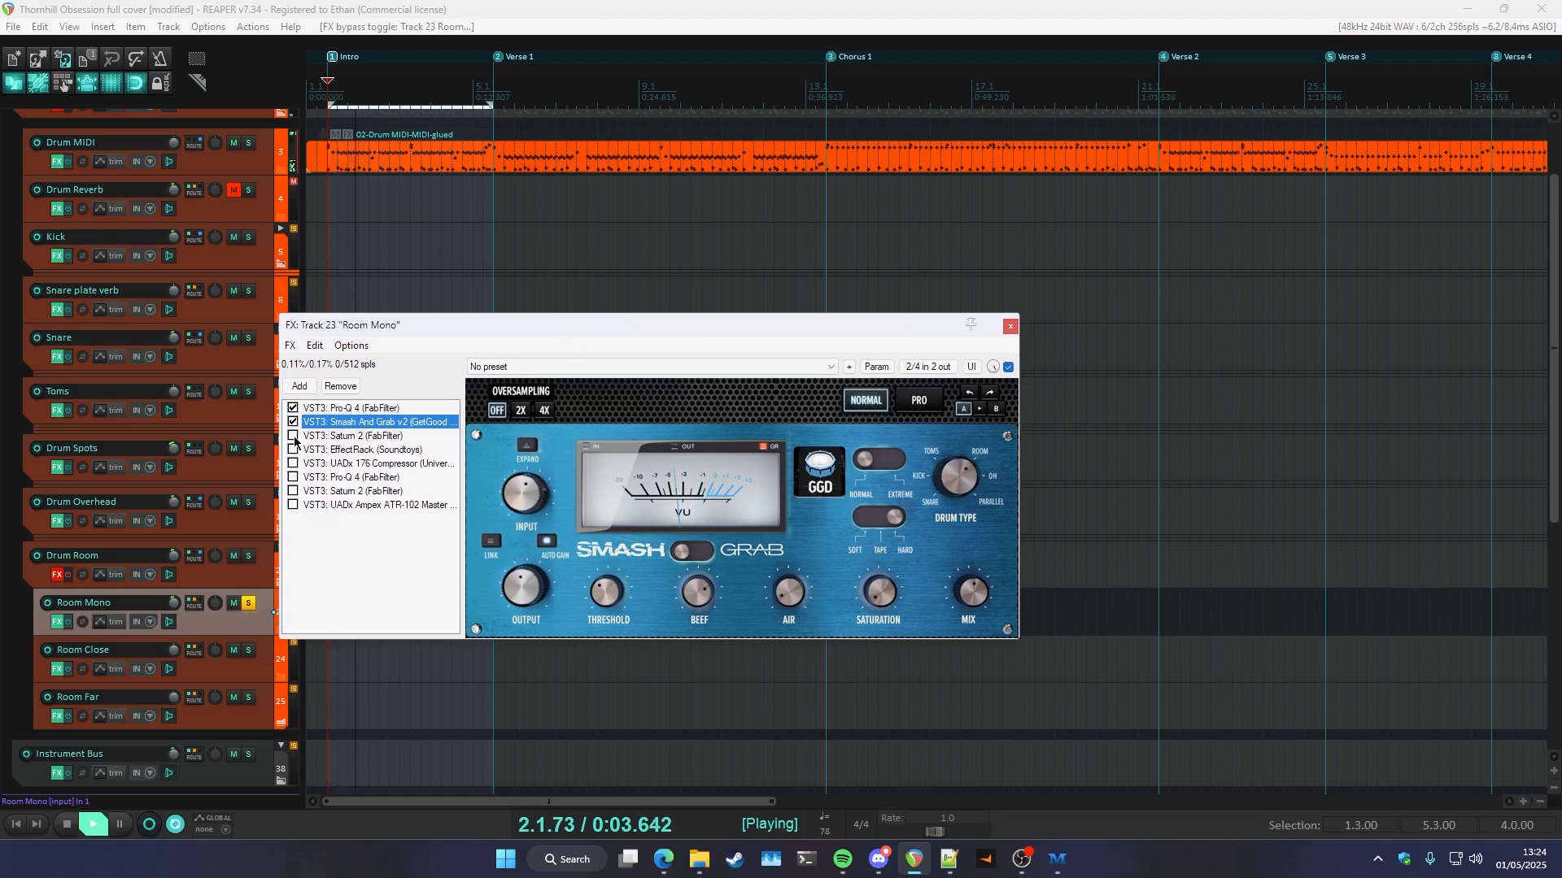
pyautogui.press('space')
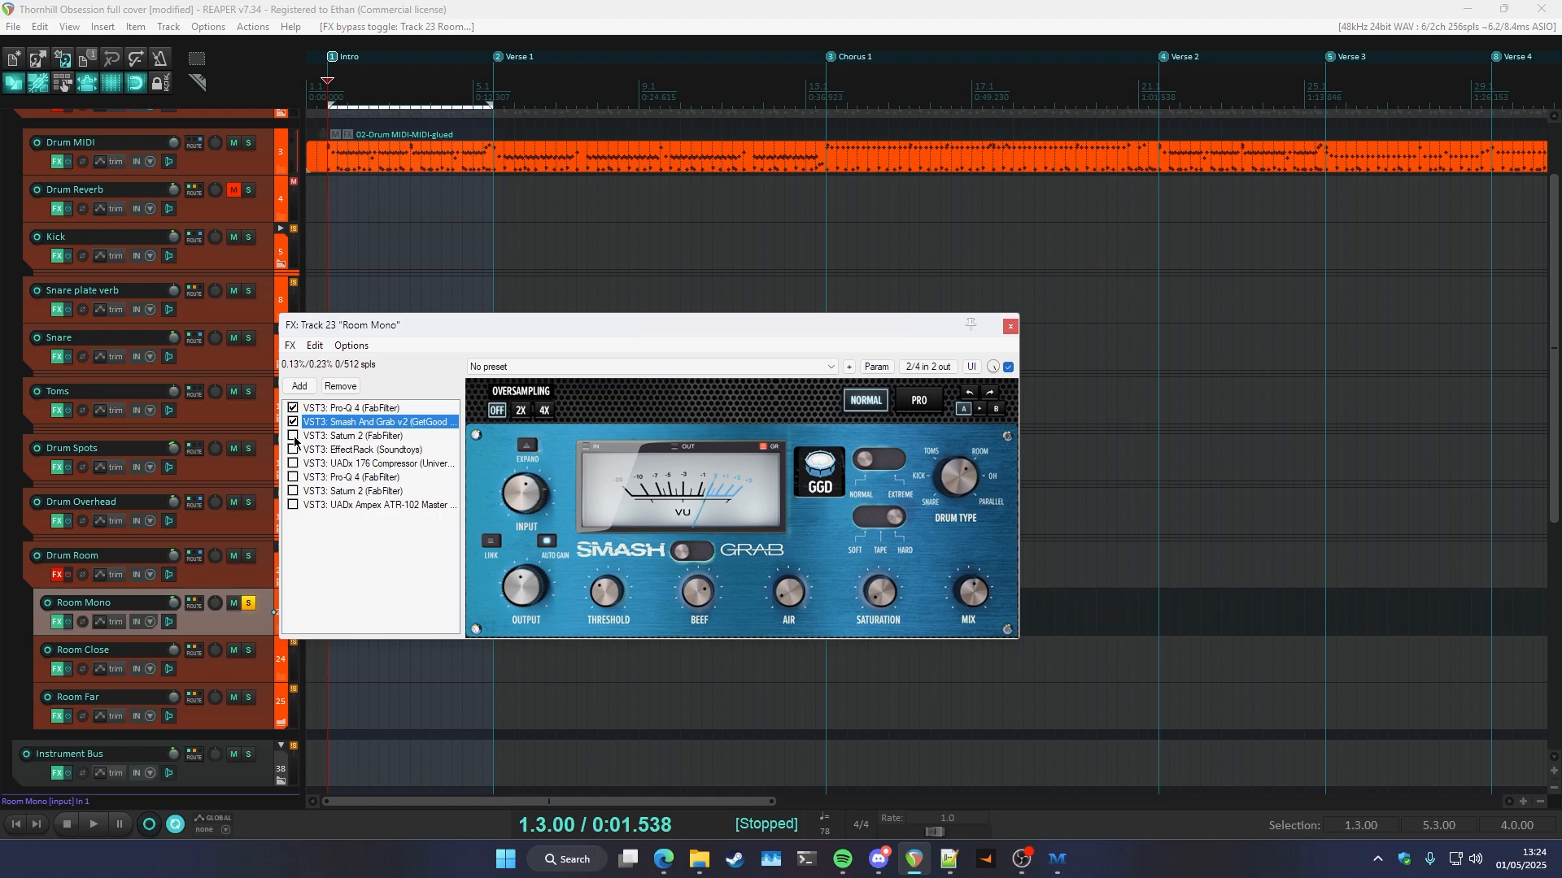
# - Enable the first Saturn 2 on Room Mono and audition its second and third bands in solo during playback
pyautogui.click(321, 442)
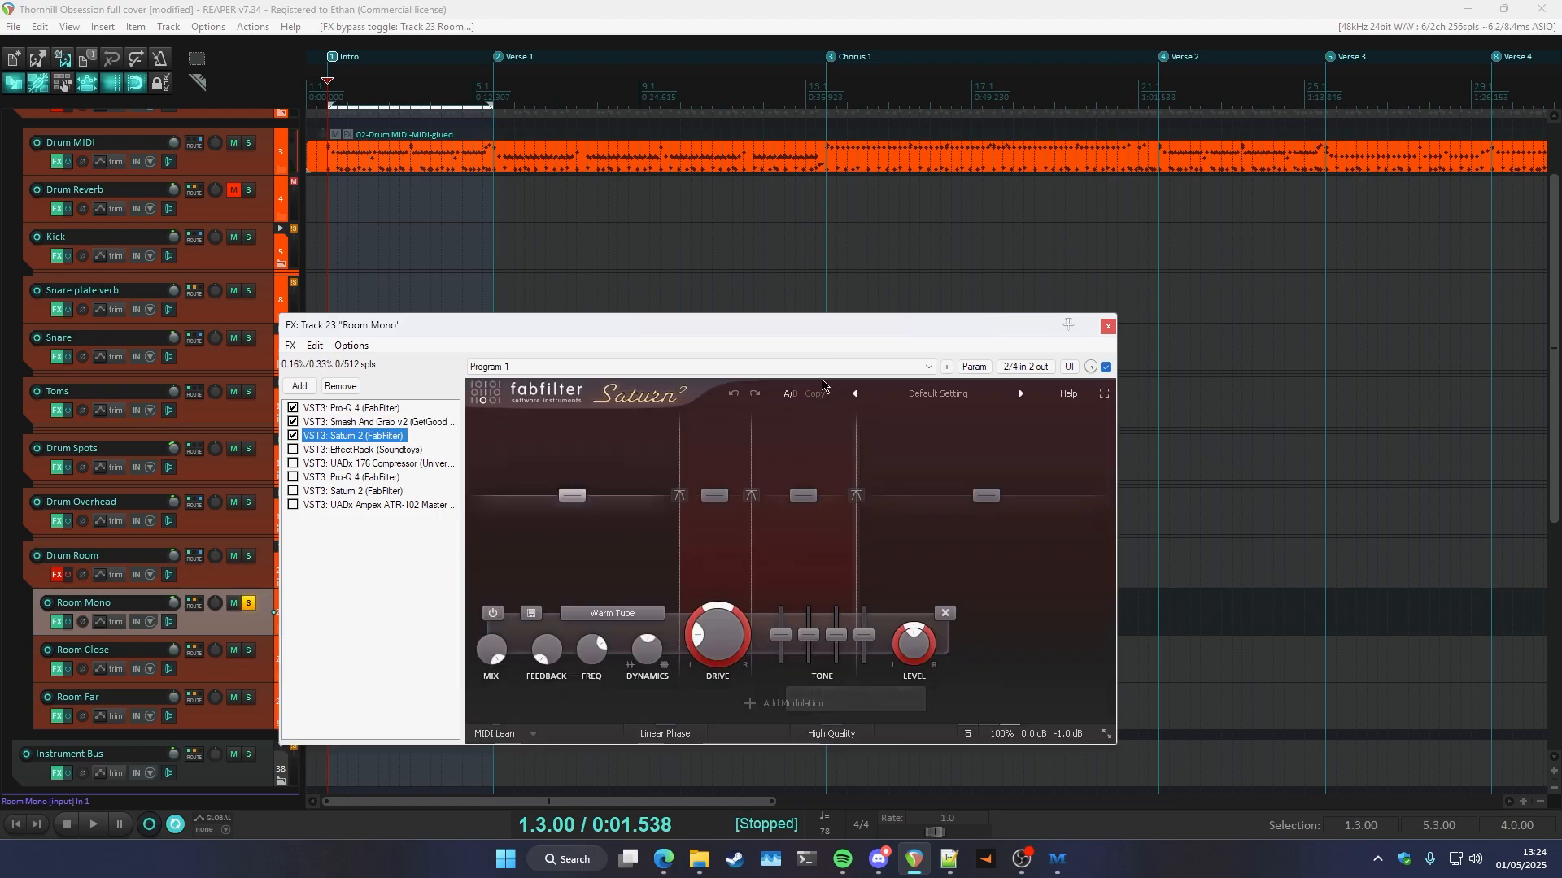
pyautogui.moveTo(733, 329); pyautogui.dragTo(721, 332)
pyautogui.press('space')
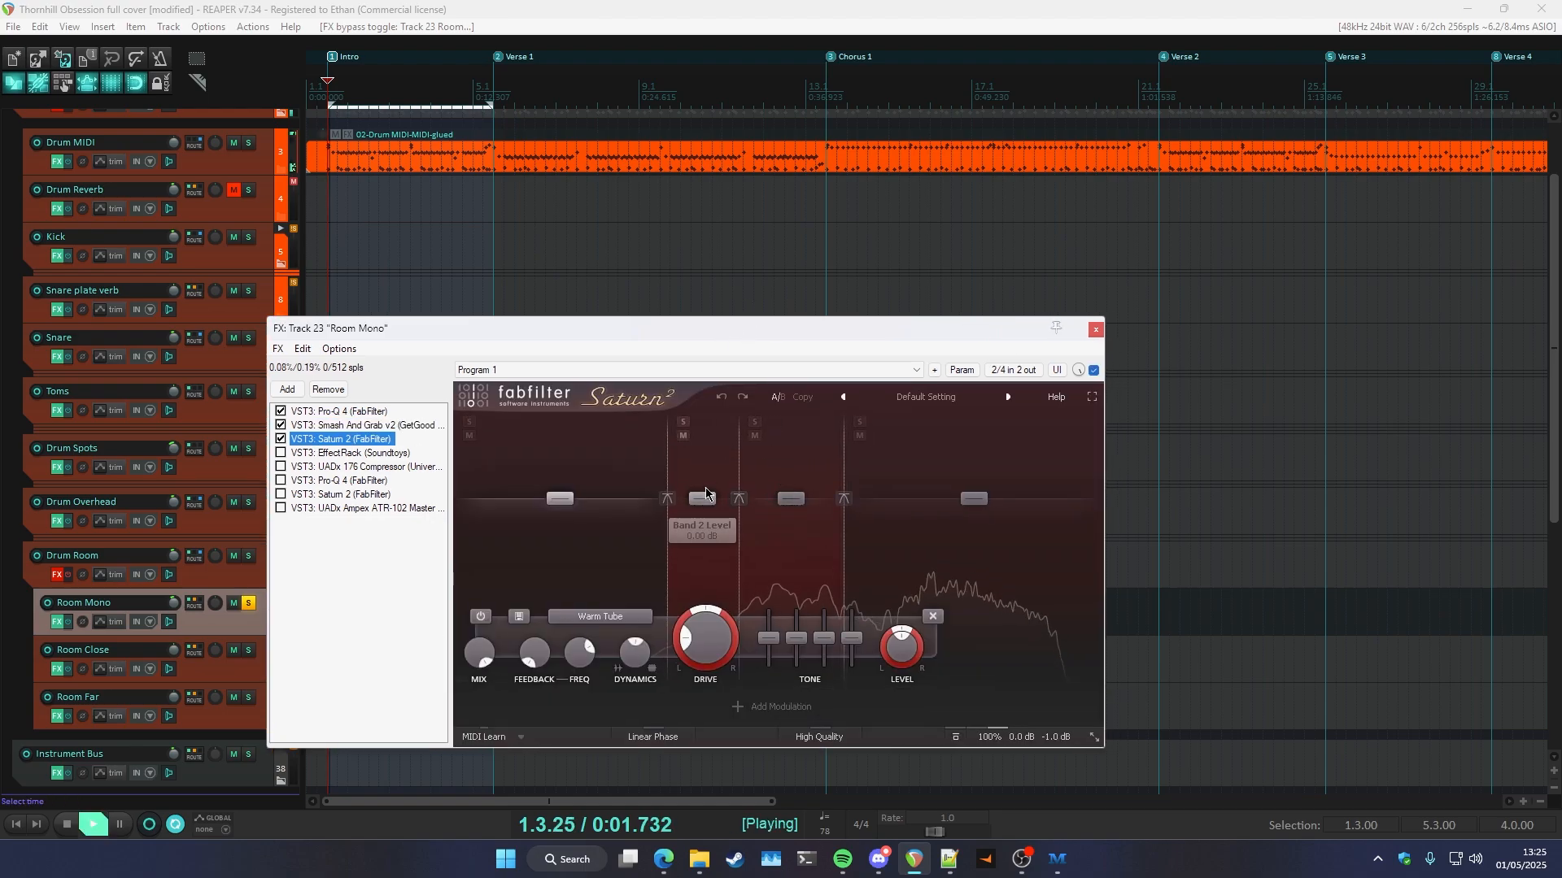
pyautogui.click(755, 422)
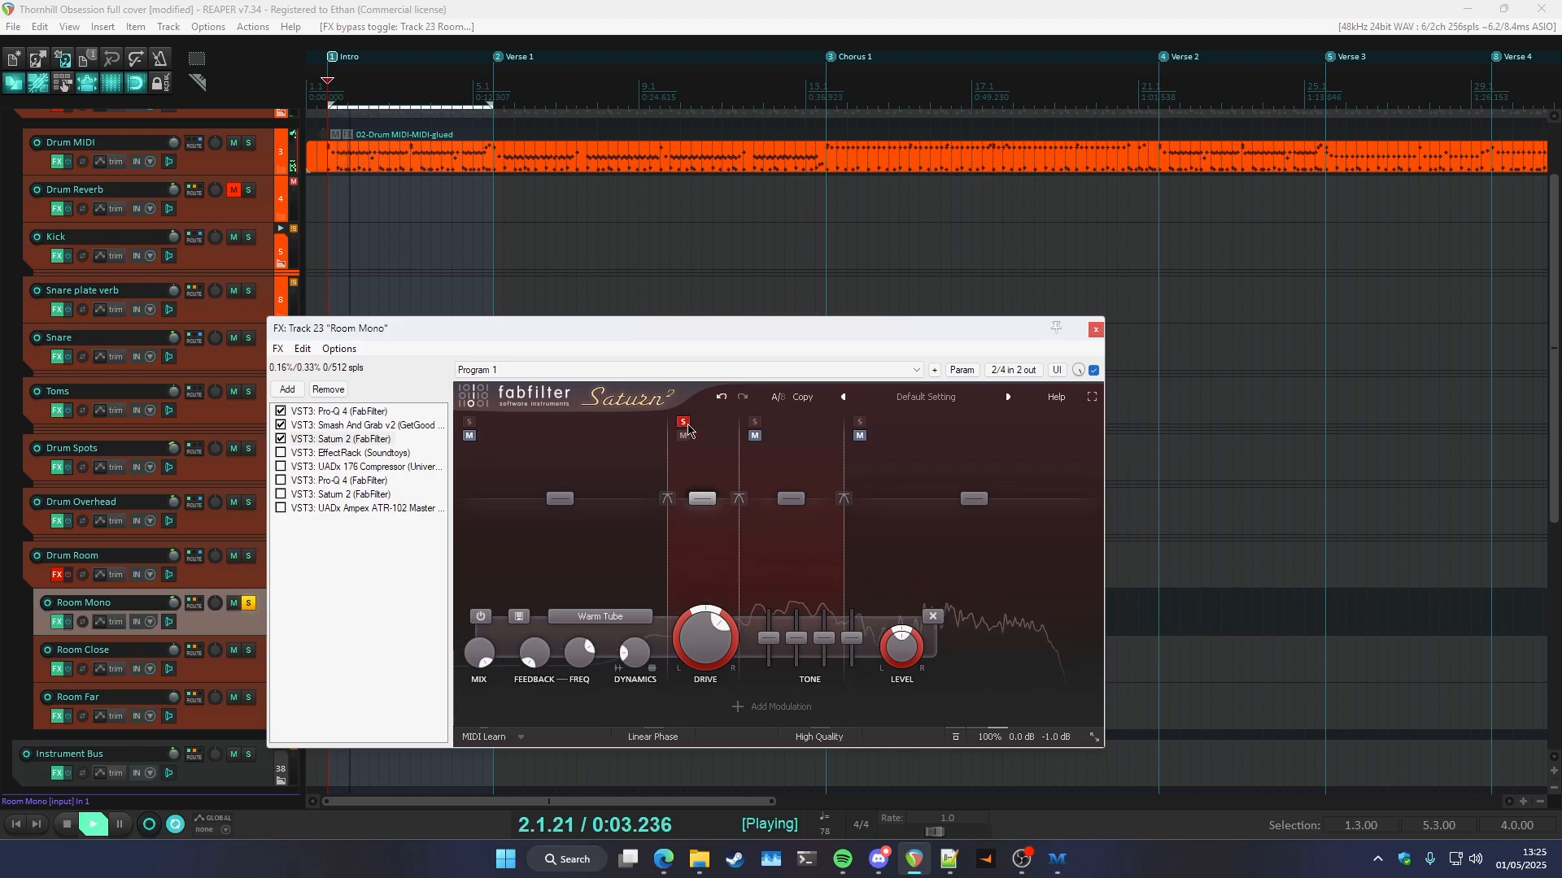
pyautogui.click(755, 422)
# - Enable EffectRack and UADx 176 Compressor on Room Mono, compare with the compressor switched out, and stop playback
pyautogui.click(280, 452)
pyautogui.click(328, 453)
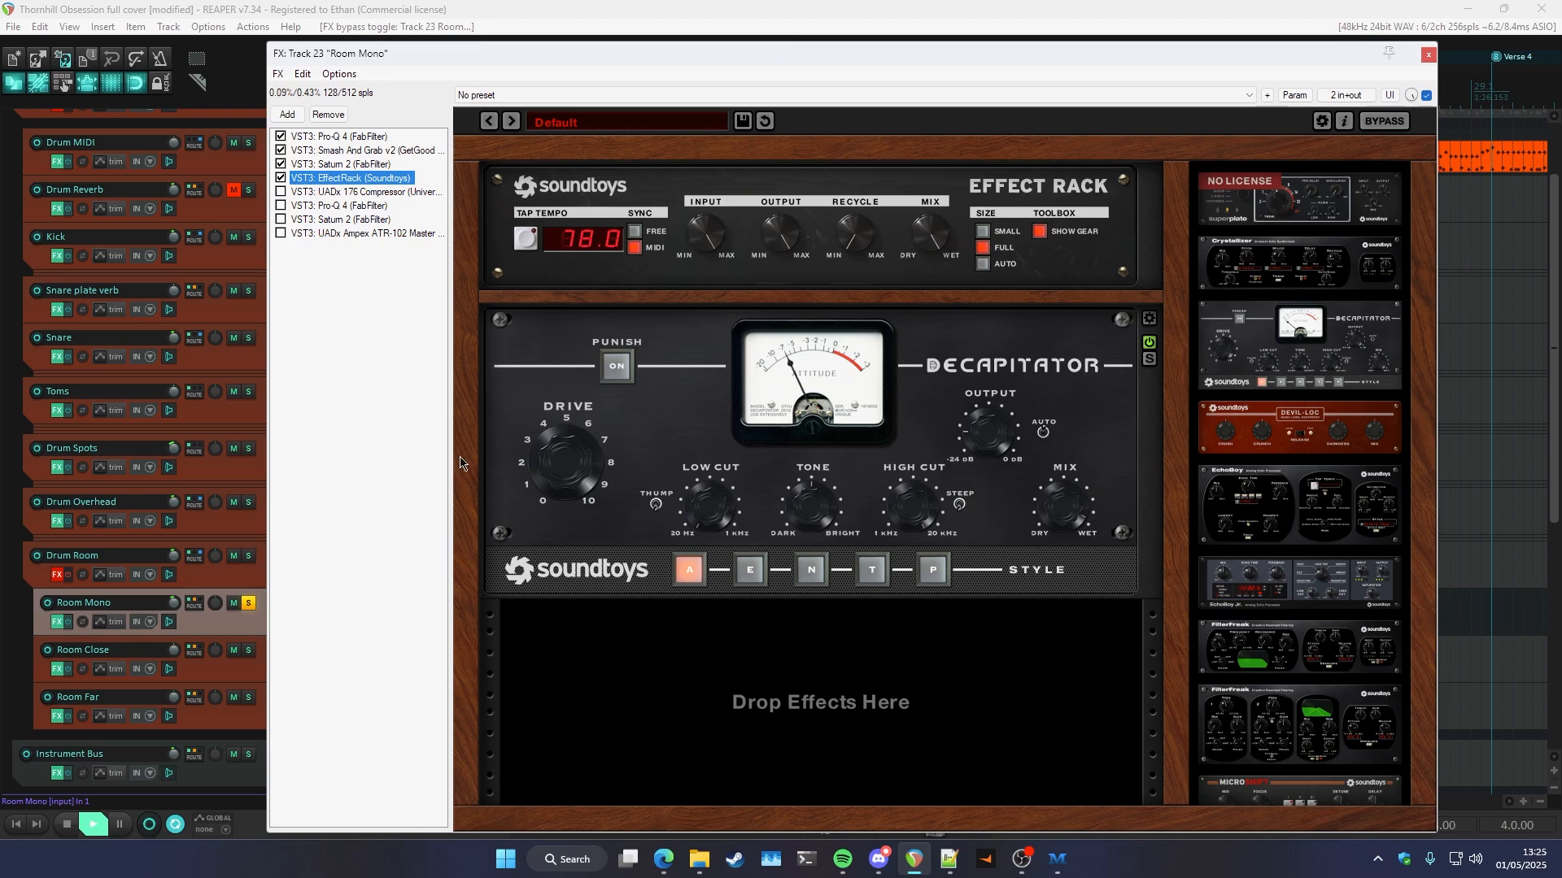
pyautogui.click(281, 192)
pyautogui.click(323, 193)
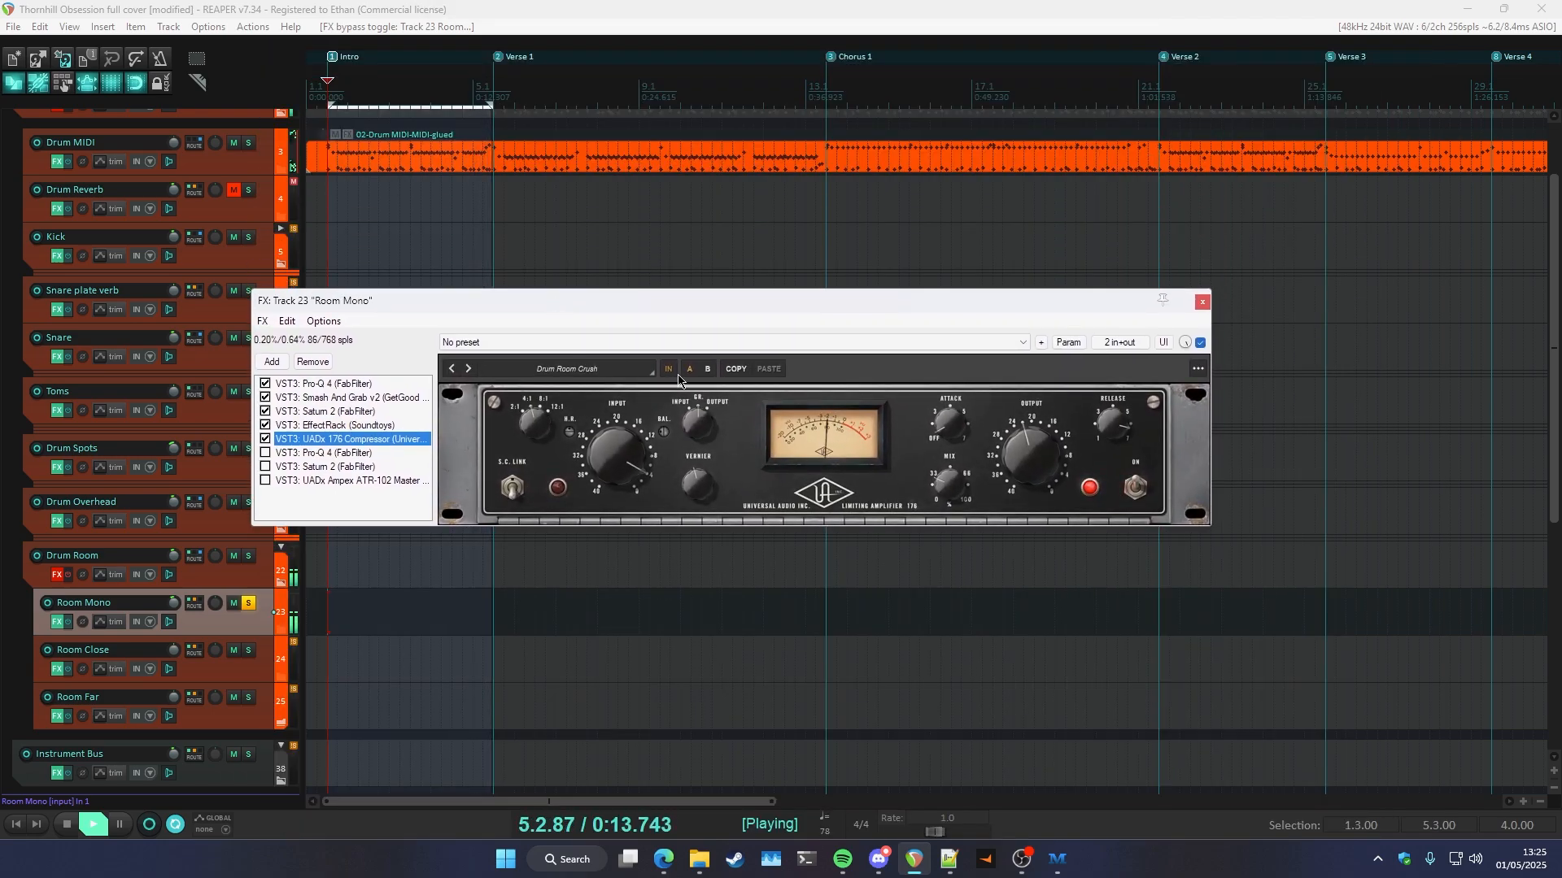
pyautogui.click(672, 372)
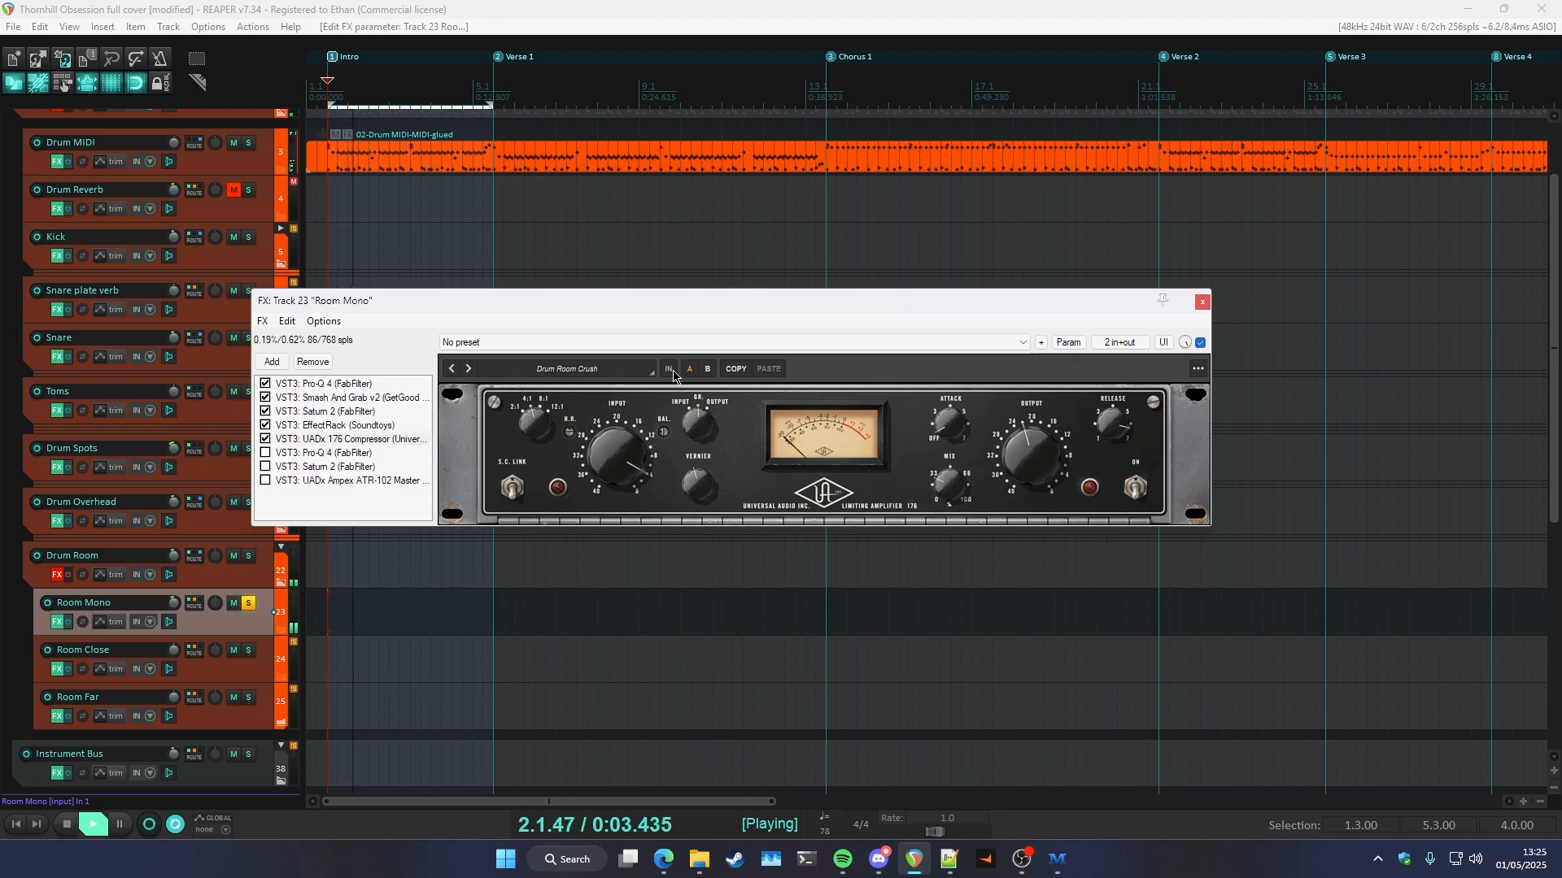
pyautogui.press('space')
# - Enable the second Pro-Q 4 in the Room Mono effects chain and play the loop to audition it
pyautogui.click(265, 453)
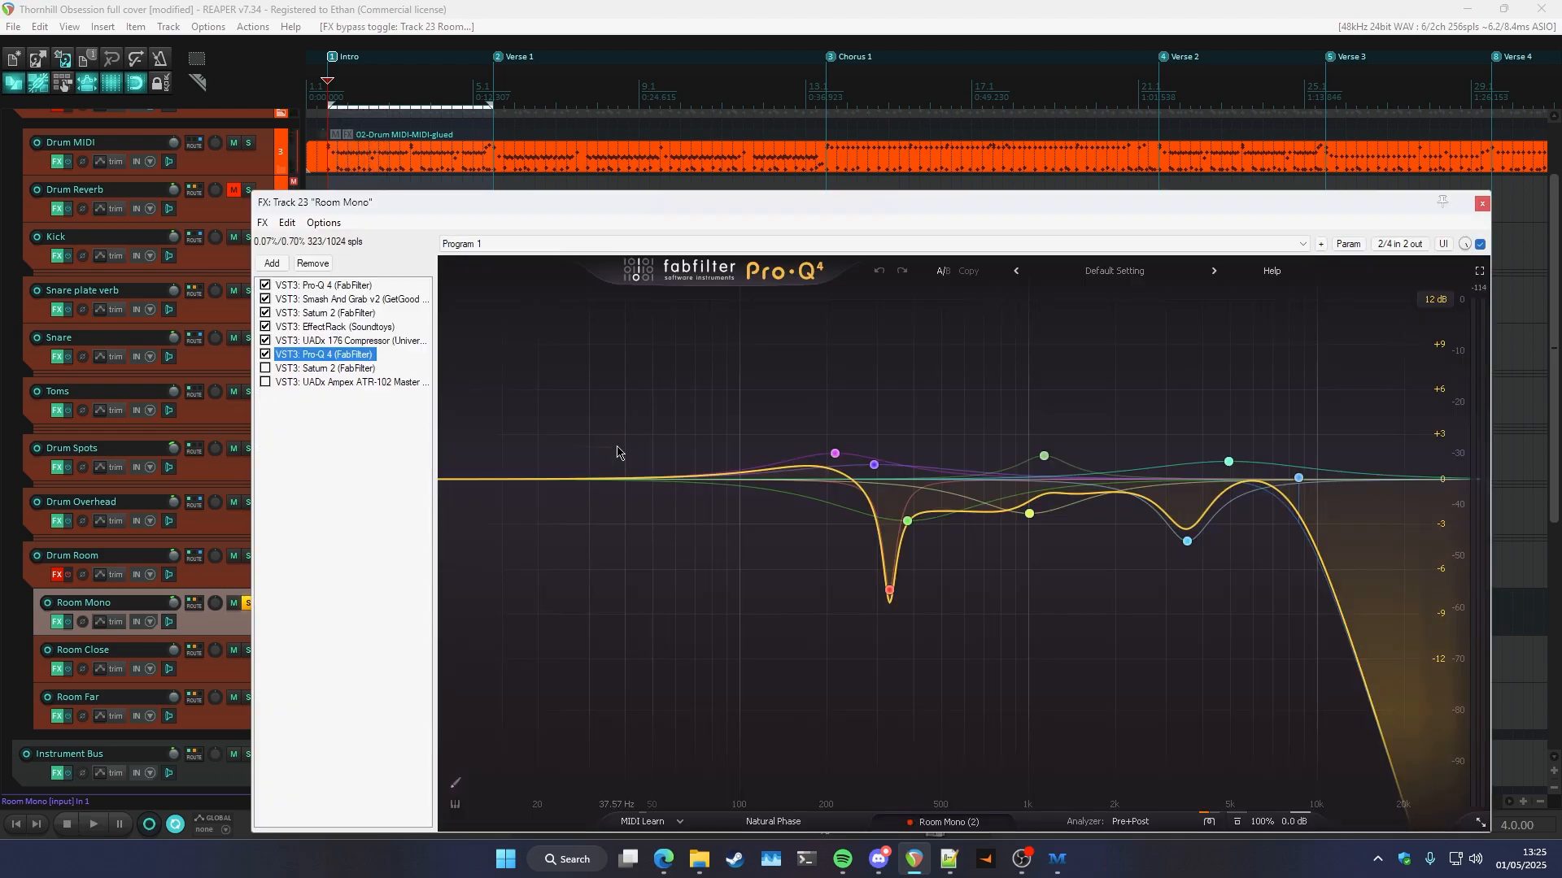
pyautogui.moveTo(681, 207); pyautogui.dragTo(655, 217)
pyautogui.press('space')
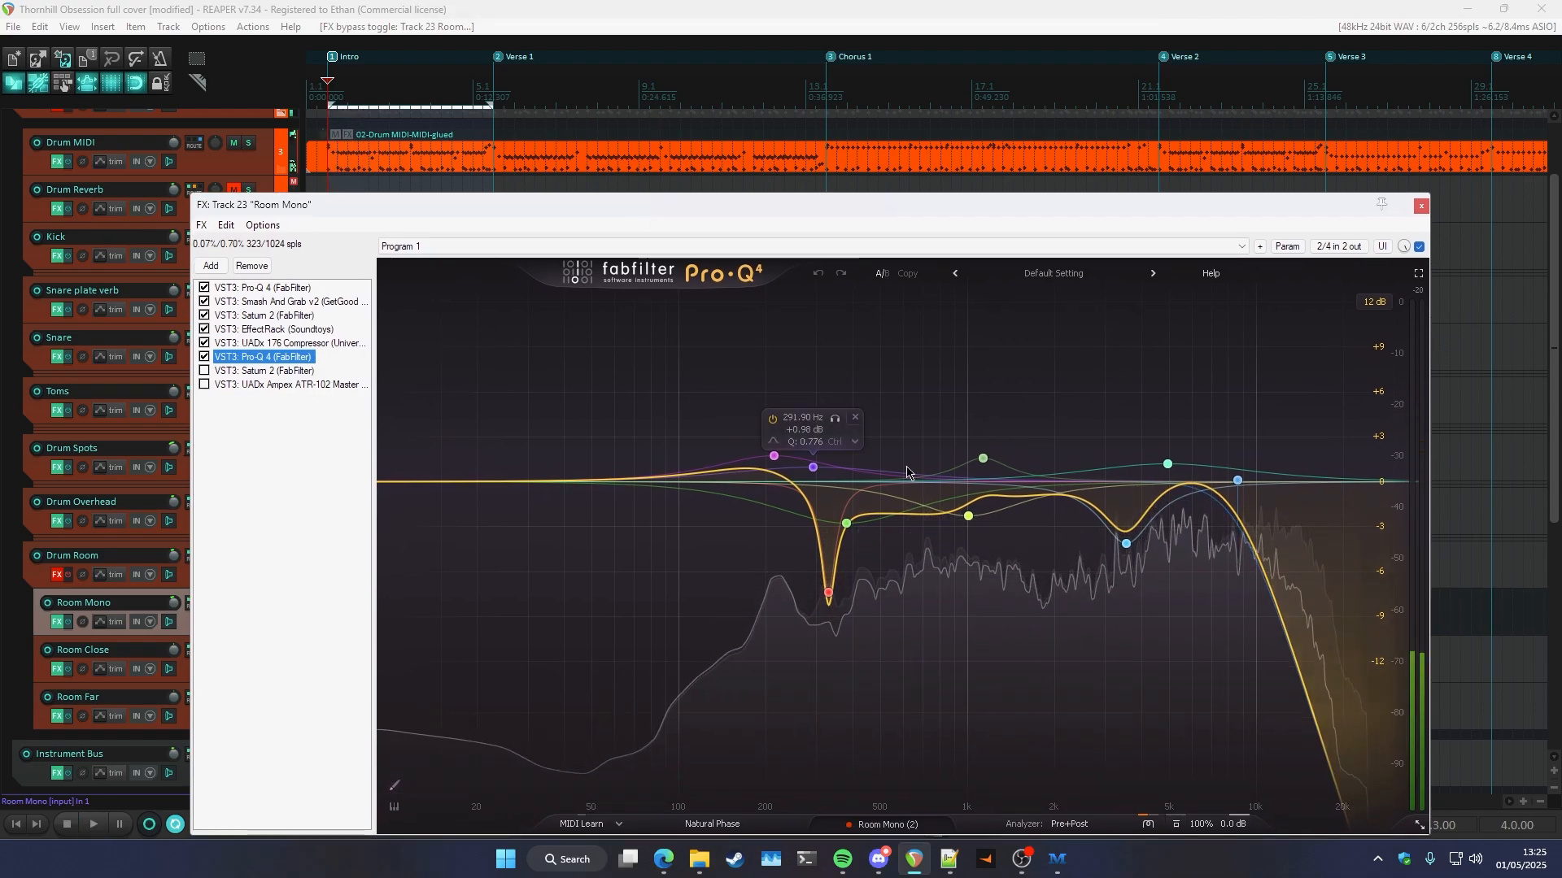
pyautogui.press('space')
pyautogui.press('space')
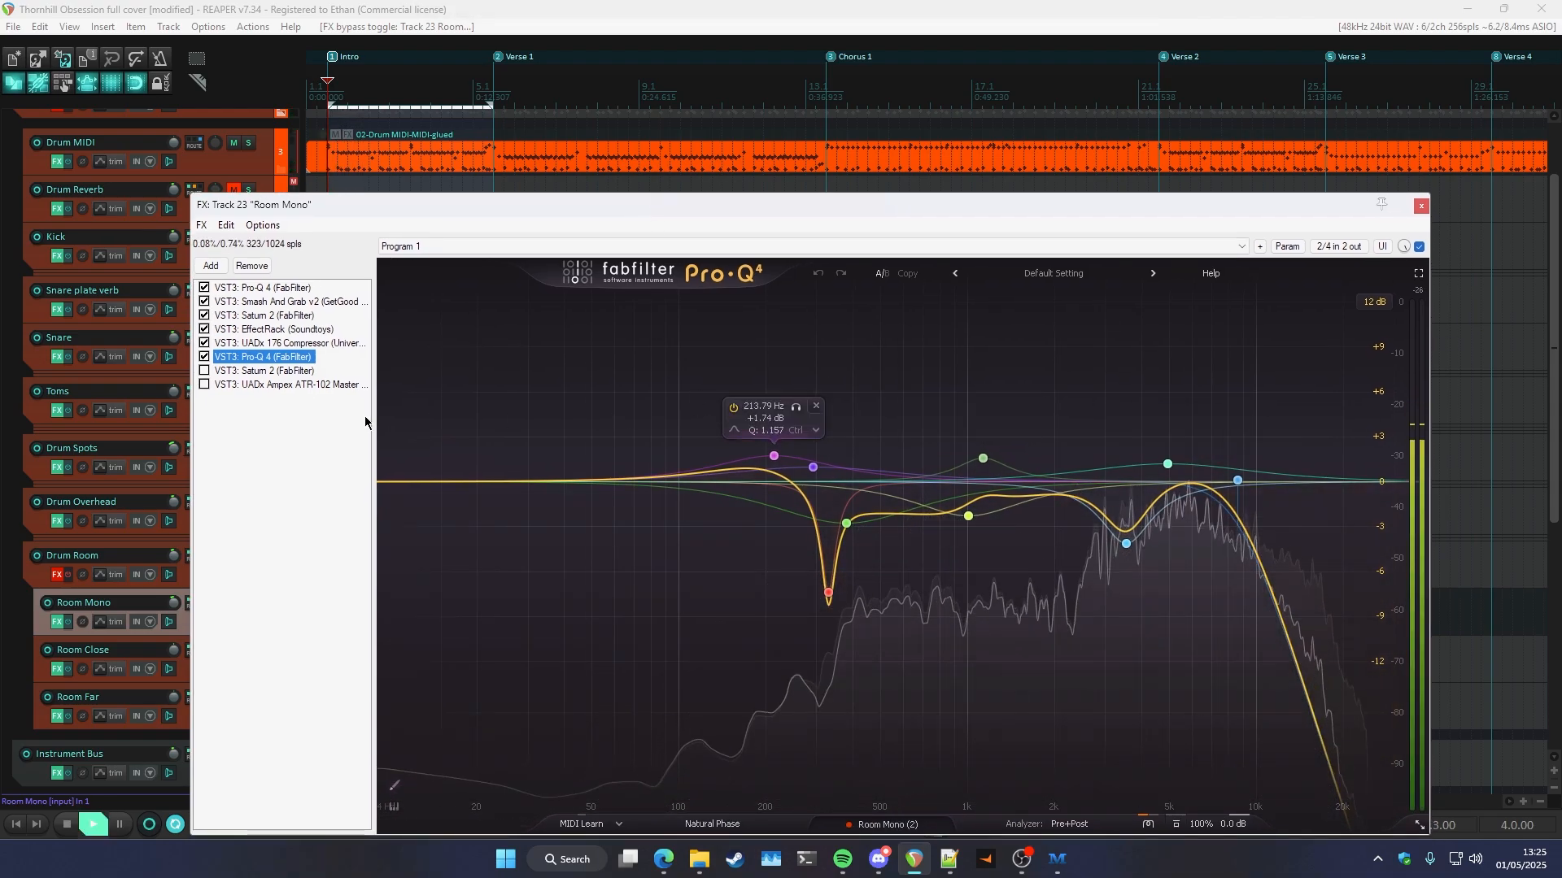
# - Enable the second Saturn 2 on Room Mono, select its second band, and restart playback
pyautogui.click(218, 372)
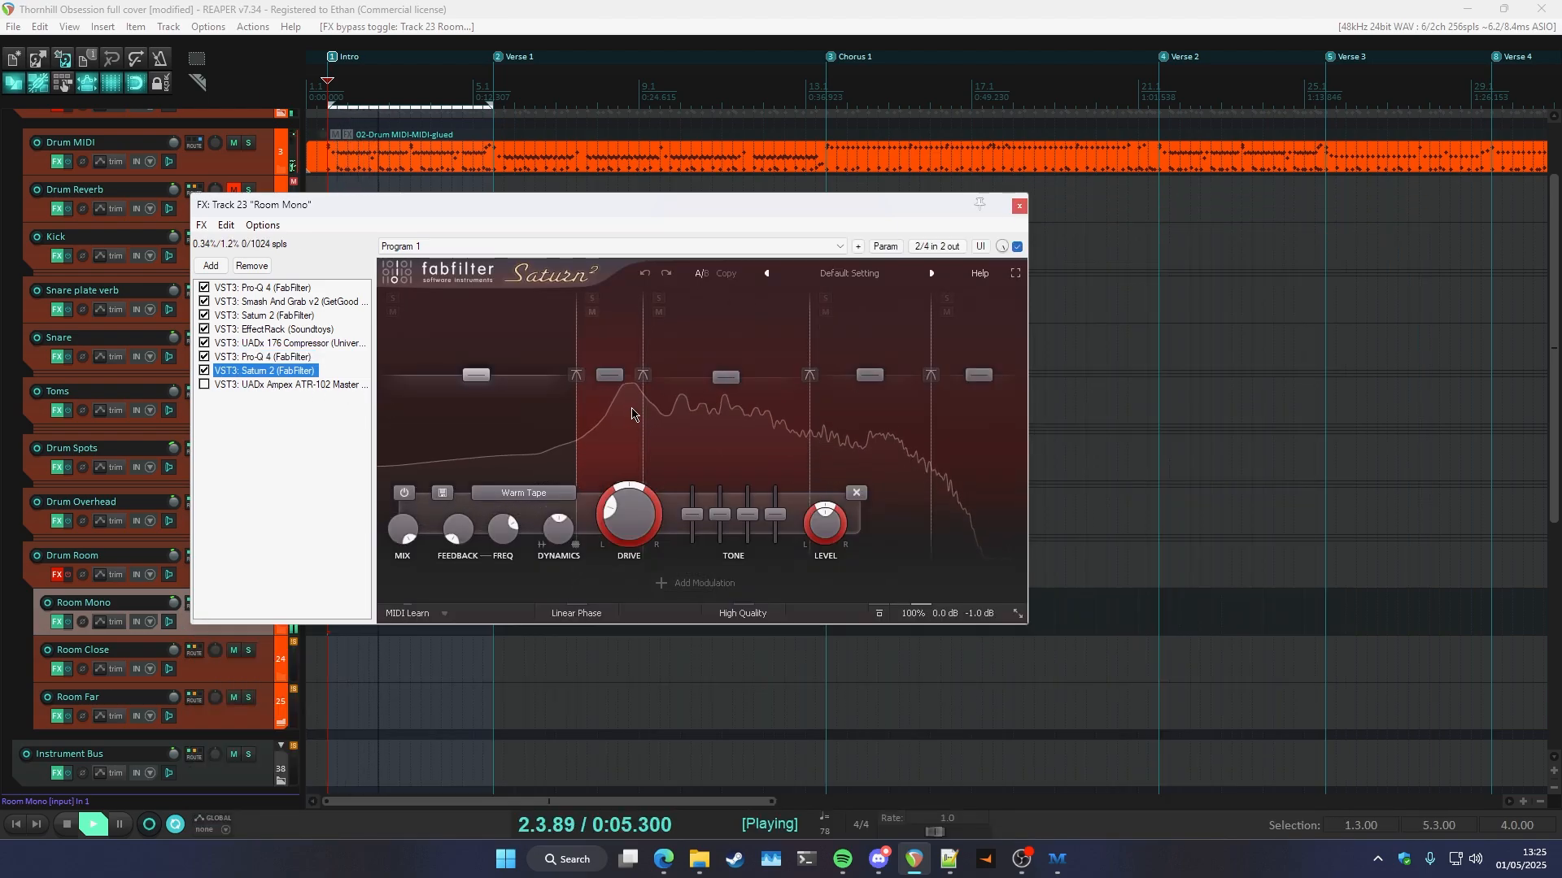
pyautogui.press('space')
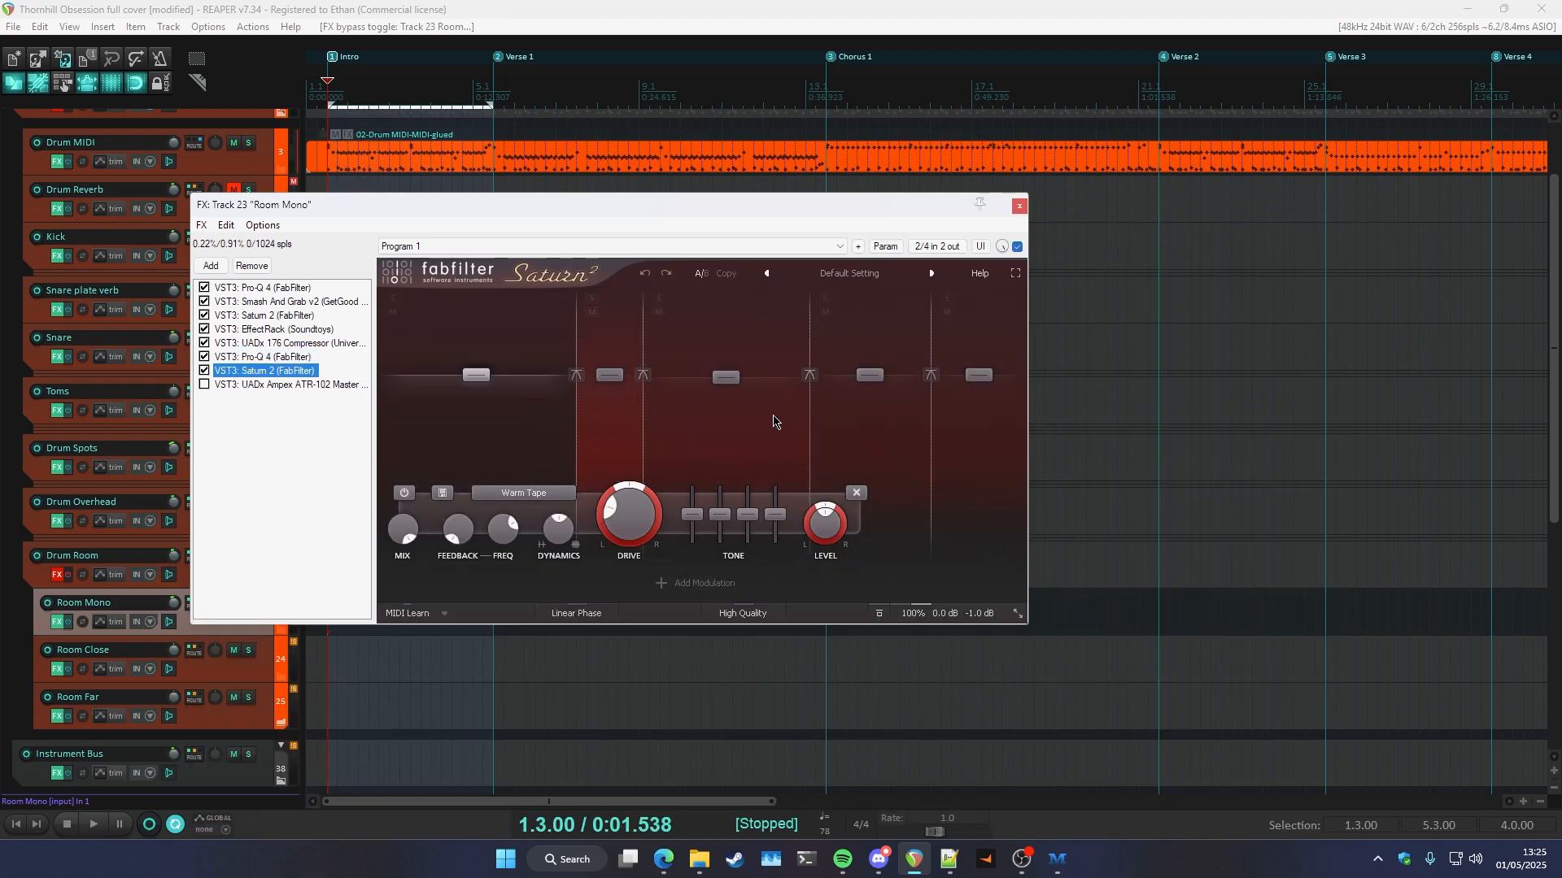
pyautogui.moveTo(641, 216); pyautogui.dragTo(637, 262)
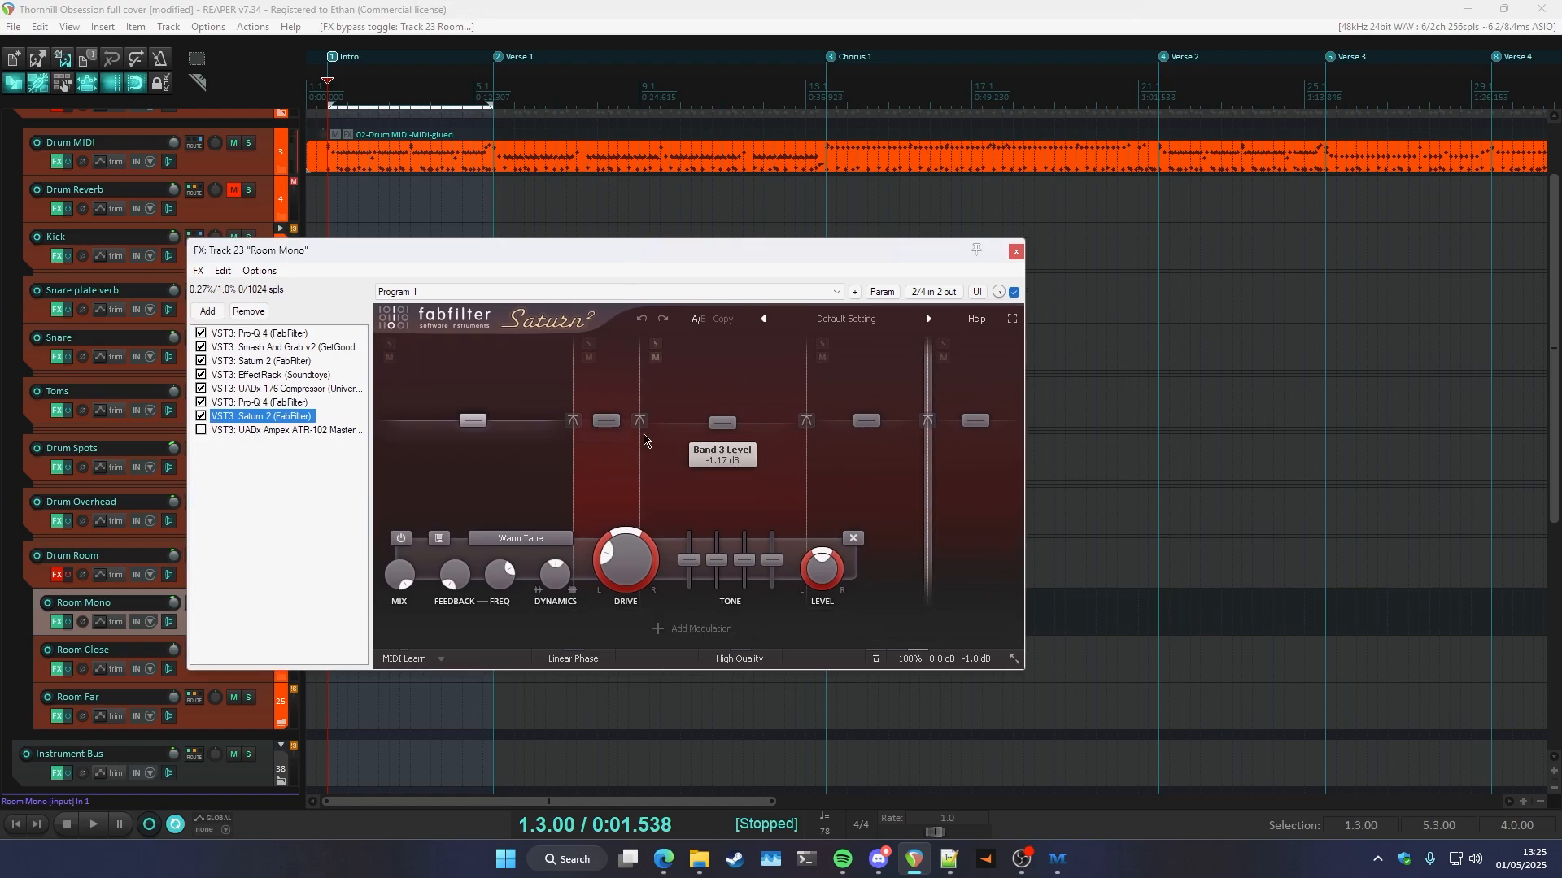
pyautogui.click(607, 421)
pyautogui.press('space')
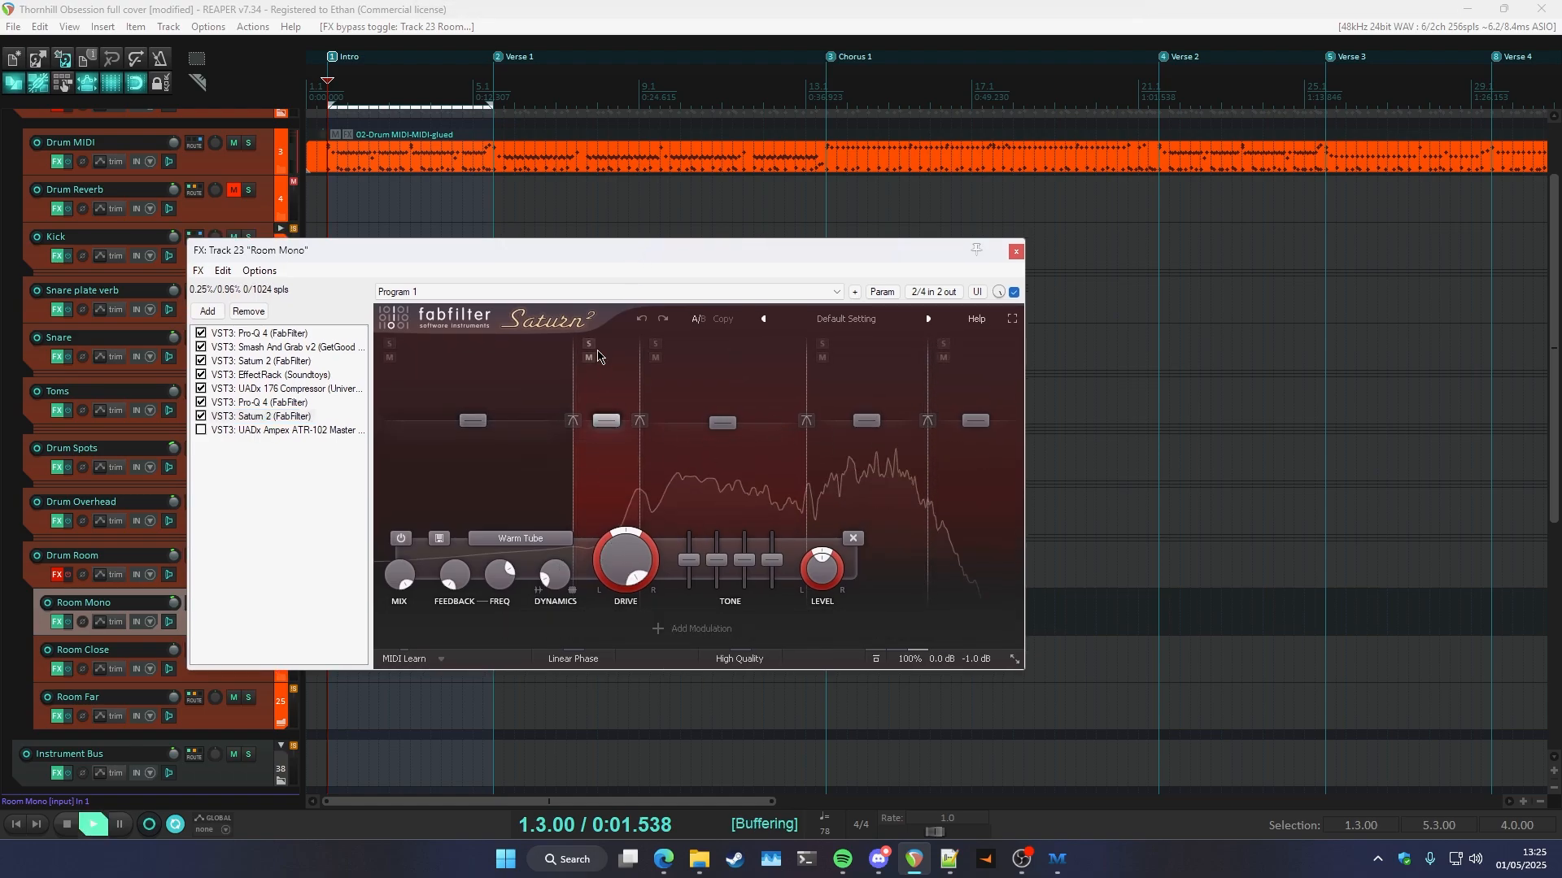
# - Audition the second Saturn 2's bands two to five one at a time in solo, clearing each solo
pyautogui.click(589, 345)
pyautogui.click(656, 345)
pyautogui.click(589, 345)
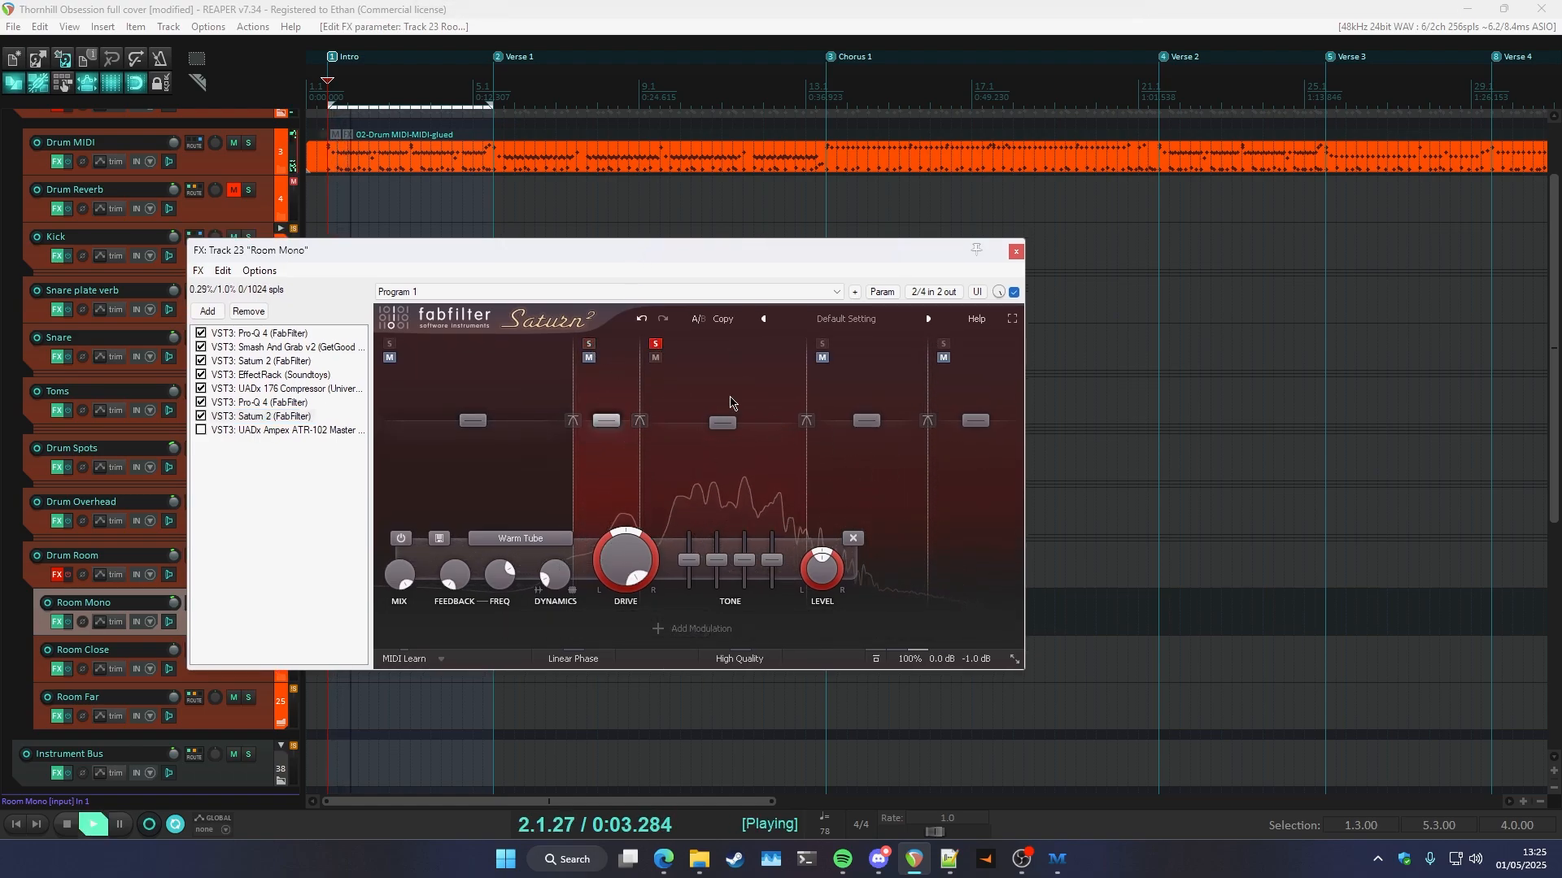
pyautogui.click(822, 345)
pyautogui.click(656, 345)
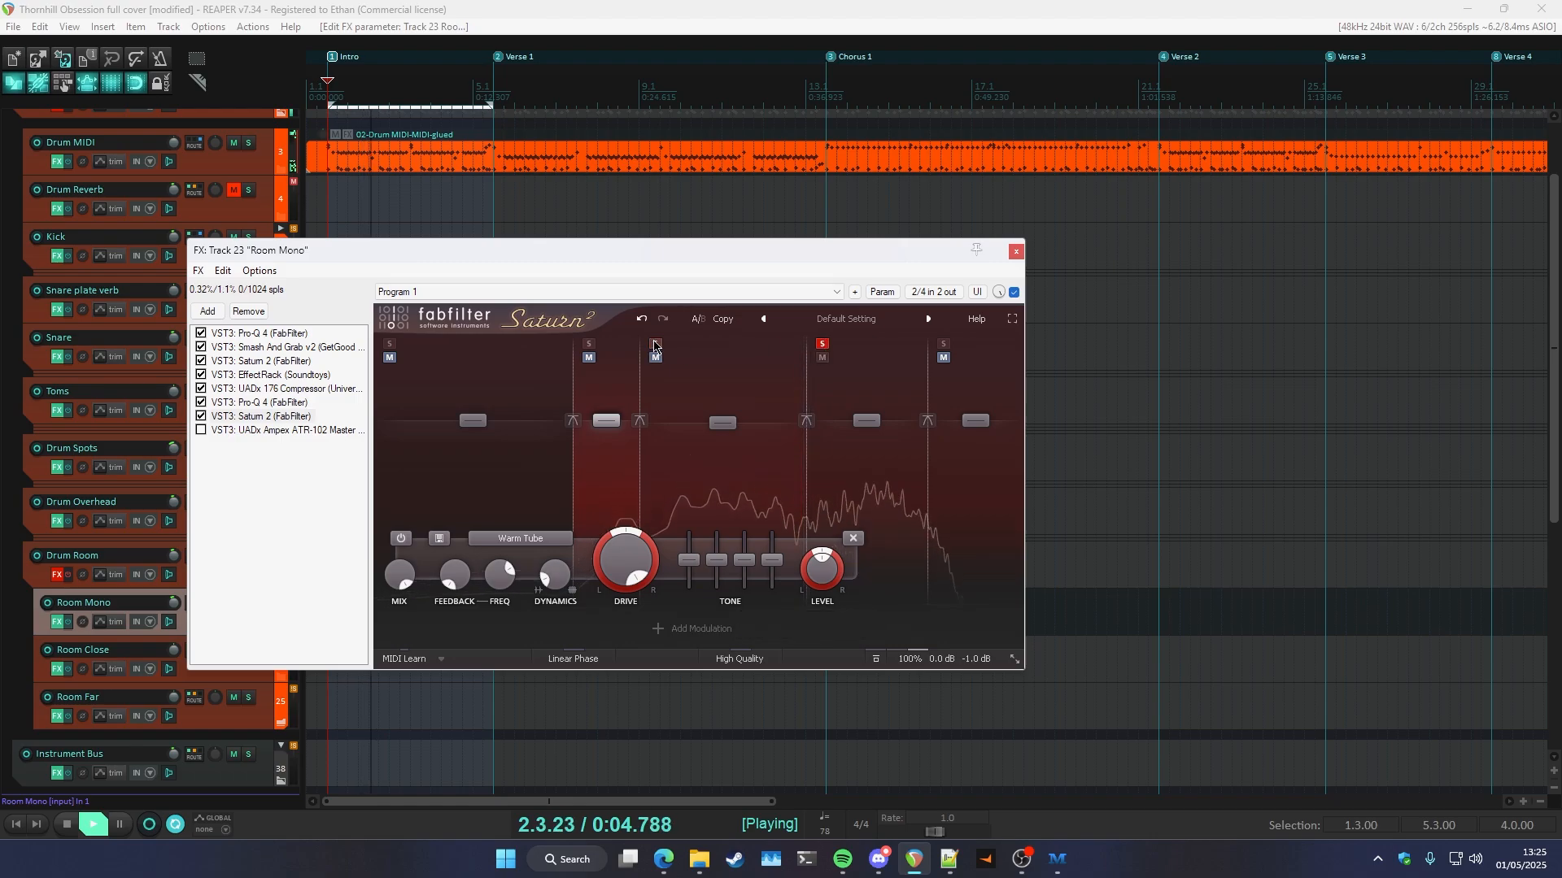
pyautogui.click(943, 345)
pyautogui.click(822, 345)
pyautogui.click(943, 345)
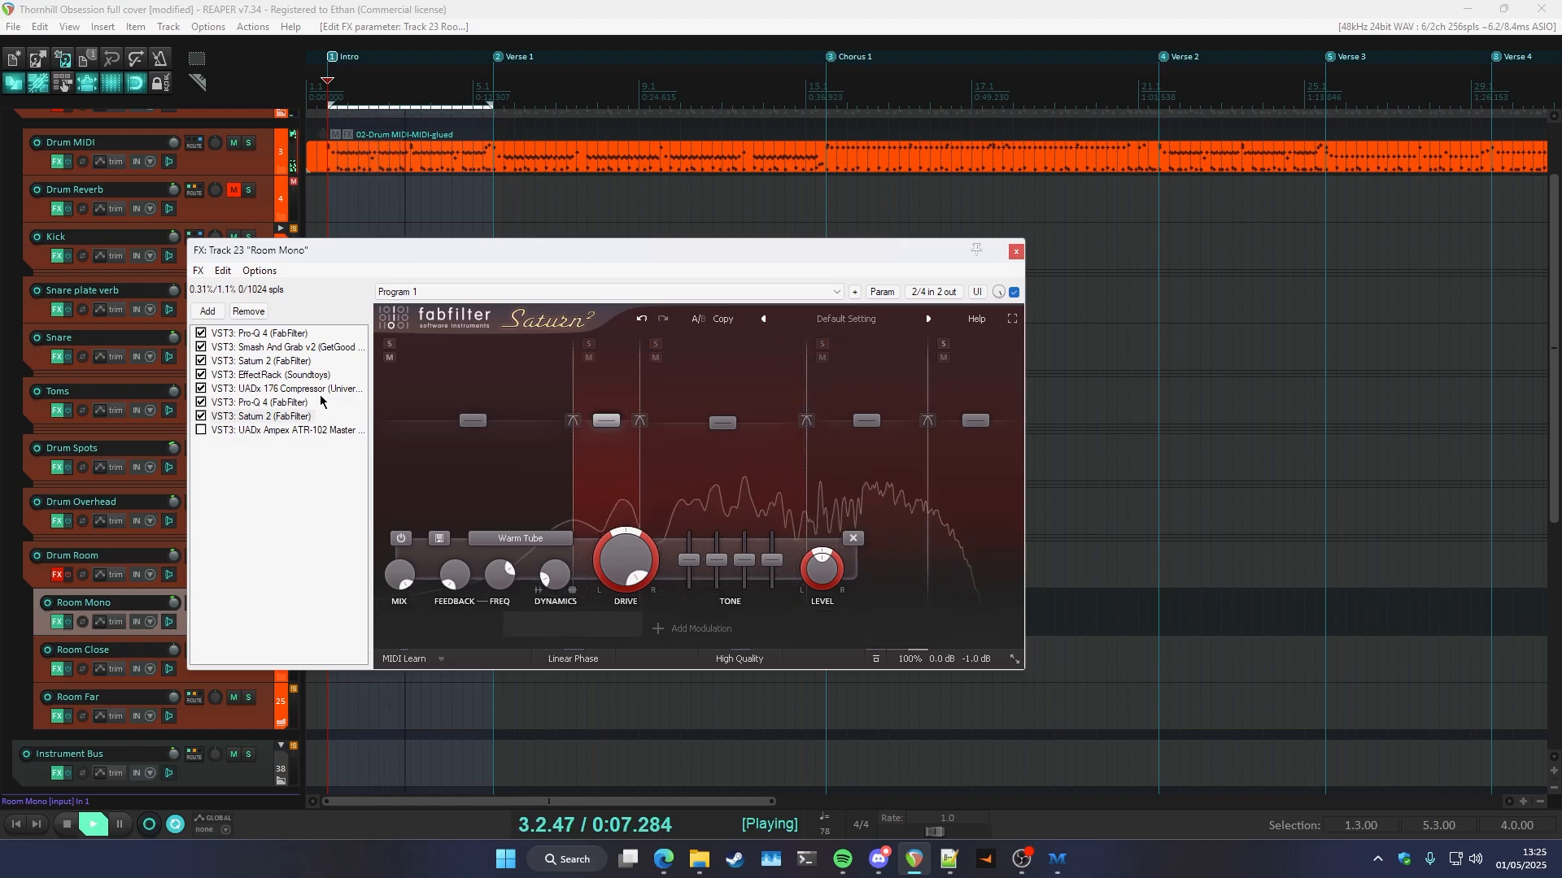
# - Enable UADx Ampex ATR-102 Master on Room Mono, compare the sound with it bypassed, and close the effects chain
pyautogui.click(201, 430)
pyautogui.click(218, 431)
pyautogui.moveTo(470, 187); pyautogui.dragTo(548, 226)
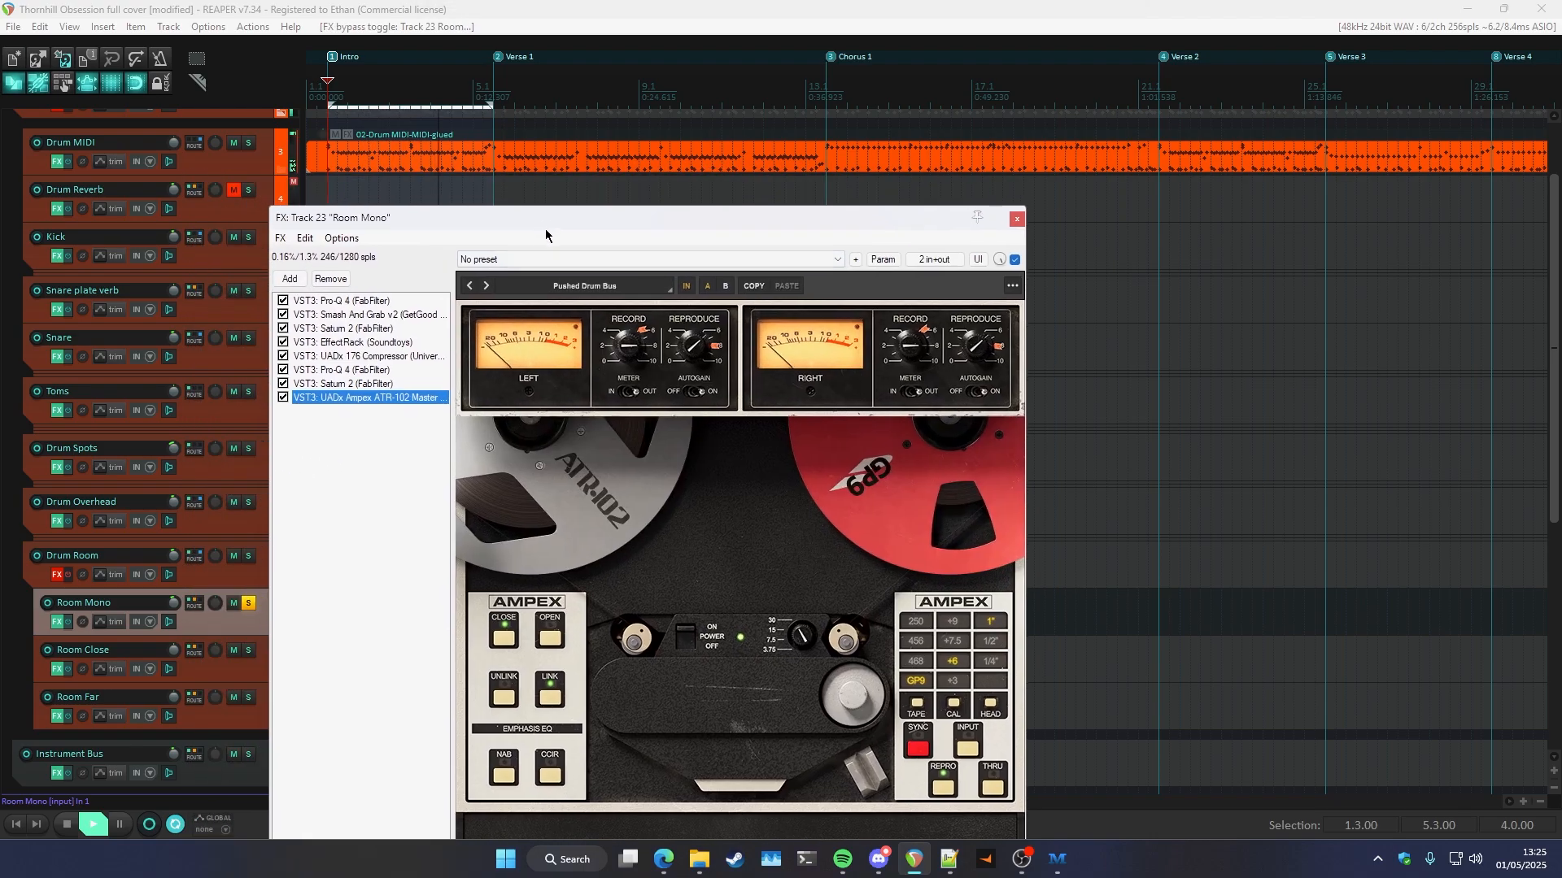
pyautogui.click(284, 397)
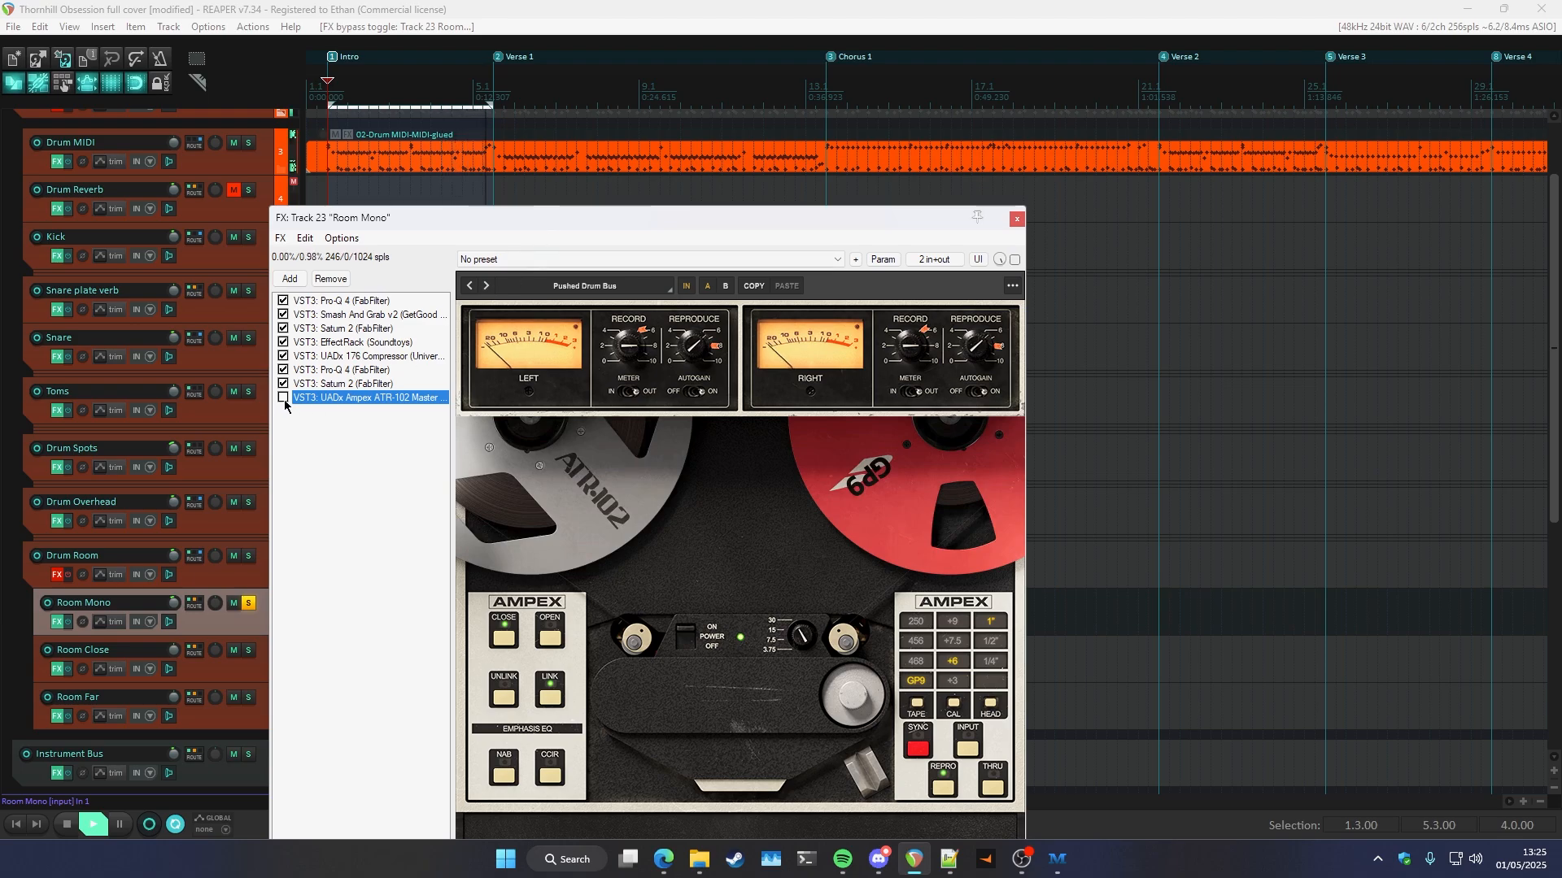
pyautogui.click(284, 397)
pyautogui.press('Escape')
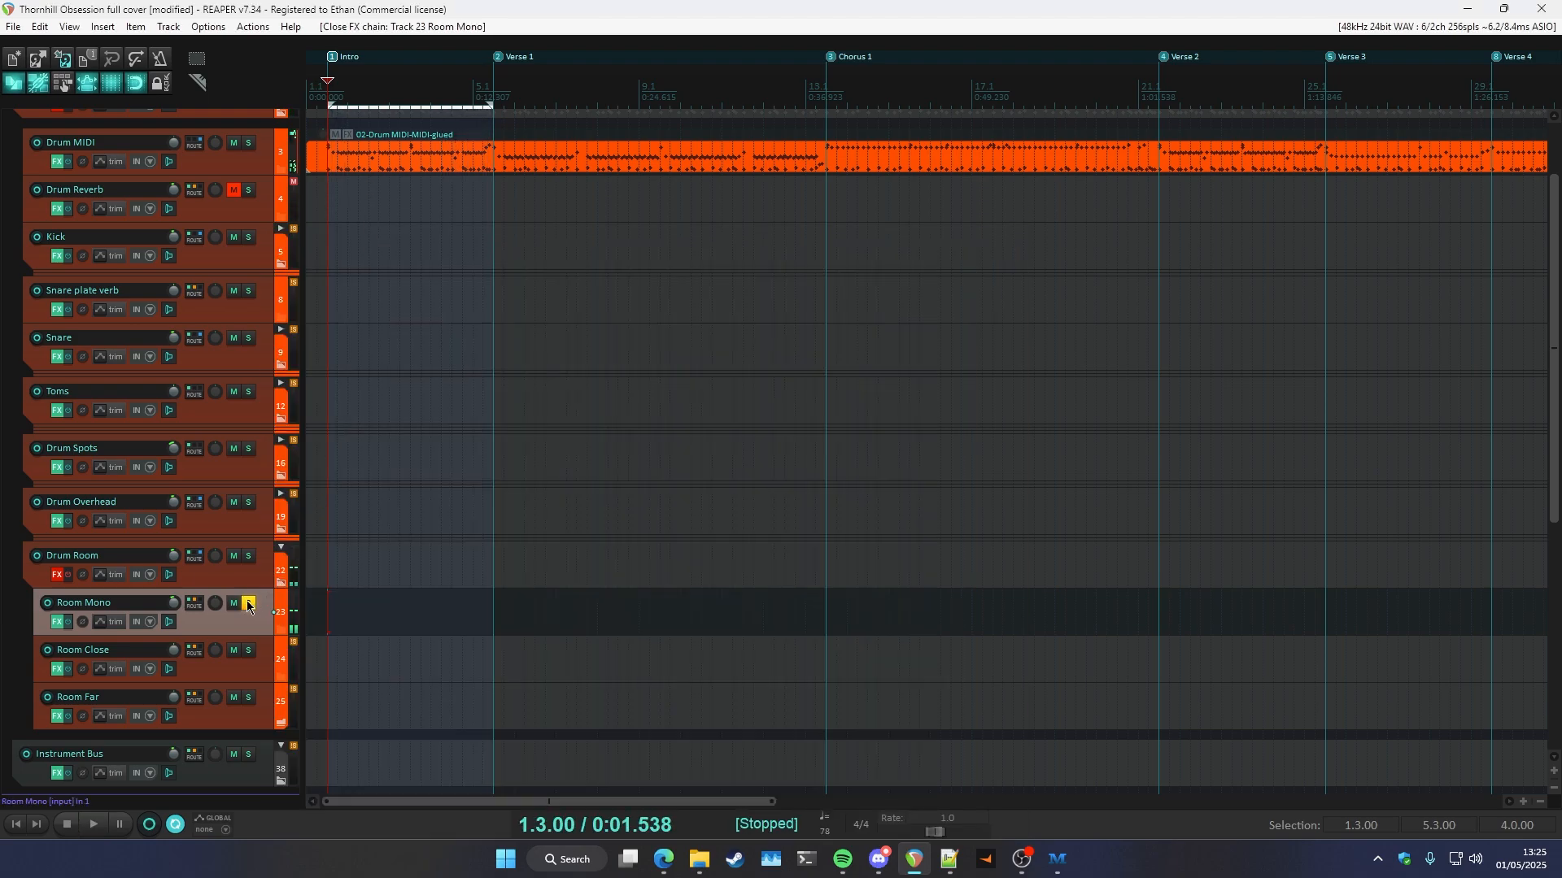
# - Solo Drum Room exclusively, open its effects chain and bypass all the plugins in it
pyautogui.keyDown('ctrl'); pyautogui.click(248, 556); pyautogui.keyUp('ctrl')
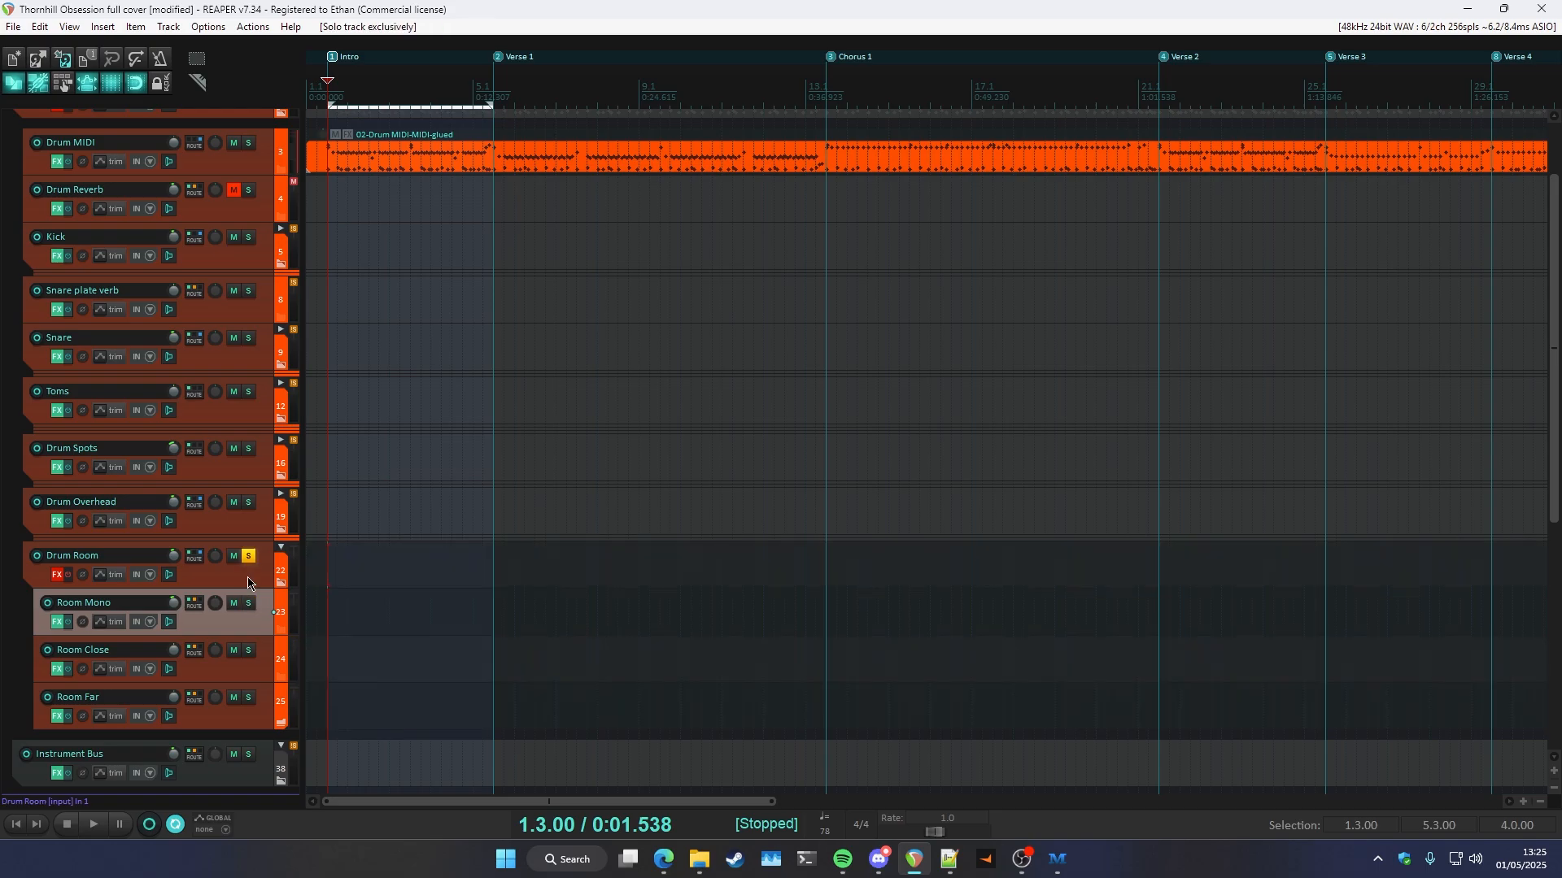
pyautogui.click(60, 577)
pyautogui.moveTo(318, 473); pyautogui.dragTo(340, 288)
pyautogui.hotkey('ctrl', 'b')
# - Enable the first Pro-Q 4 and UADx Pultec HLF-3C EQ on Drum Room and audition the loop
pyautogui.click(282, 276)
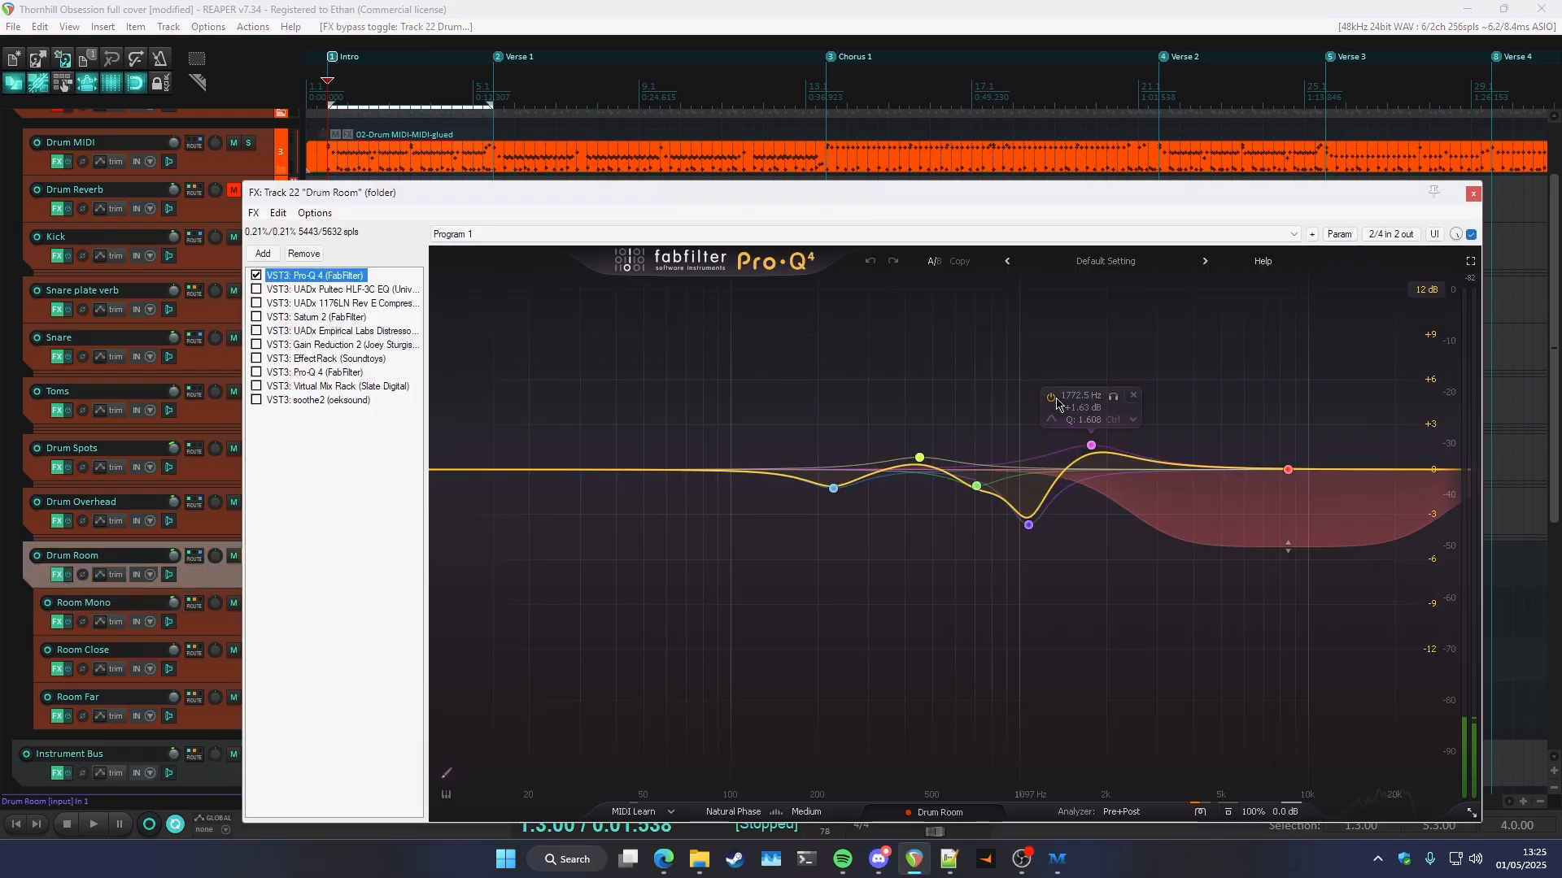
pyautogui.click(1282, 482)
pyautogui.press('space')
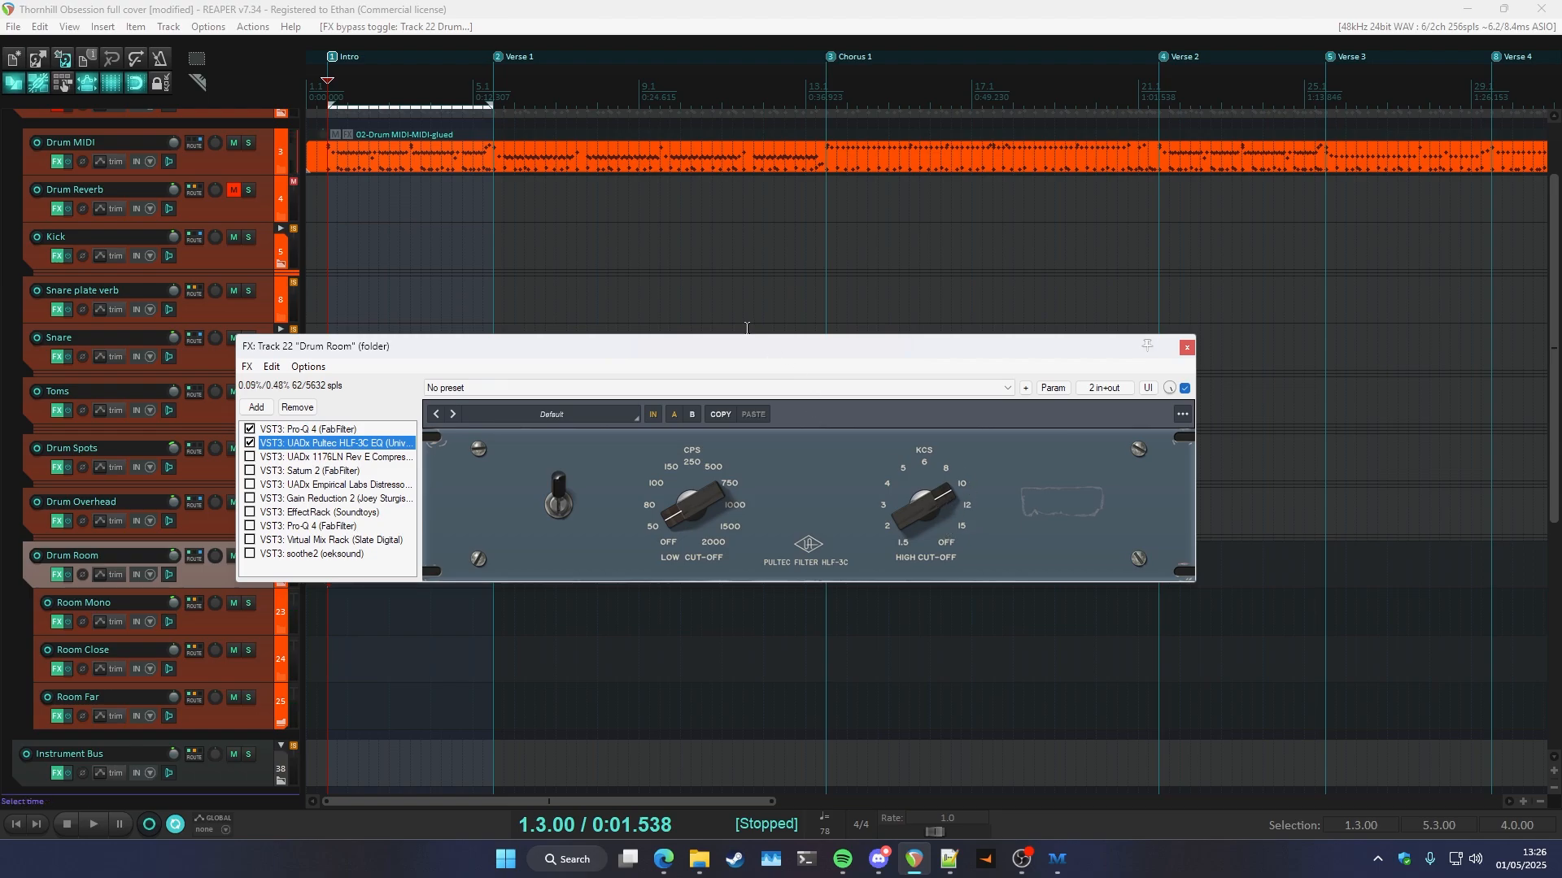
# - Enable UADx 1176LN Rev E and Saturn 2 on Drum Room and audition them during playback
pyautogui.moveTo(694, 347); pyautogui.dragTo(697, 415)
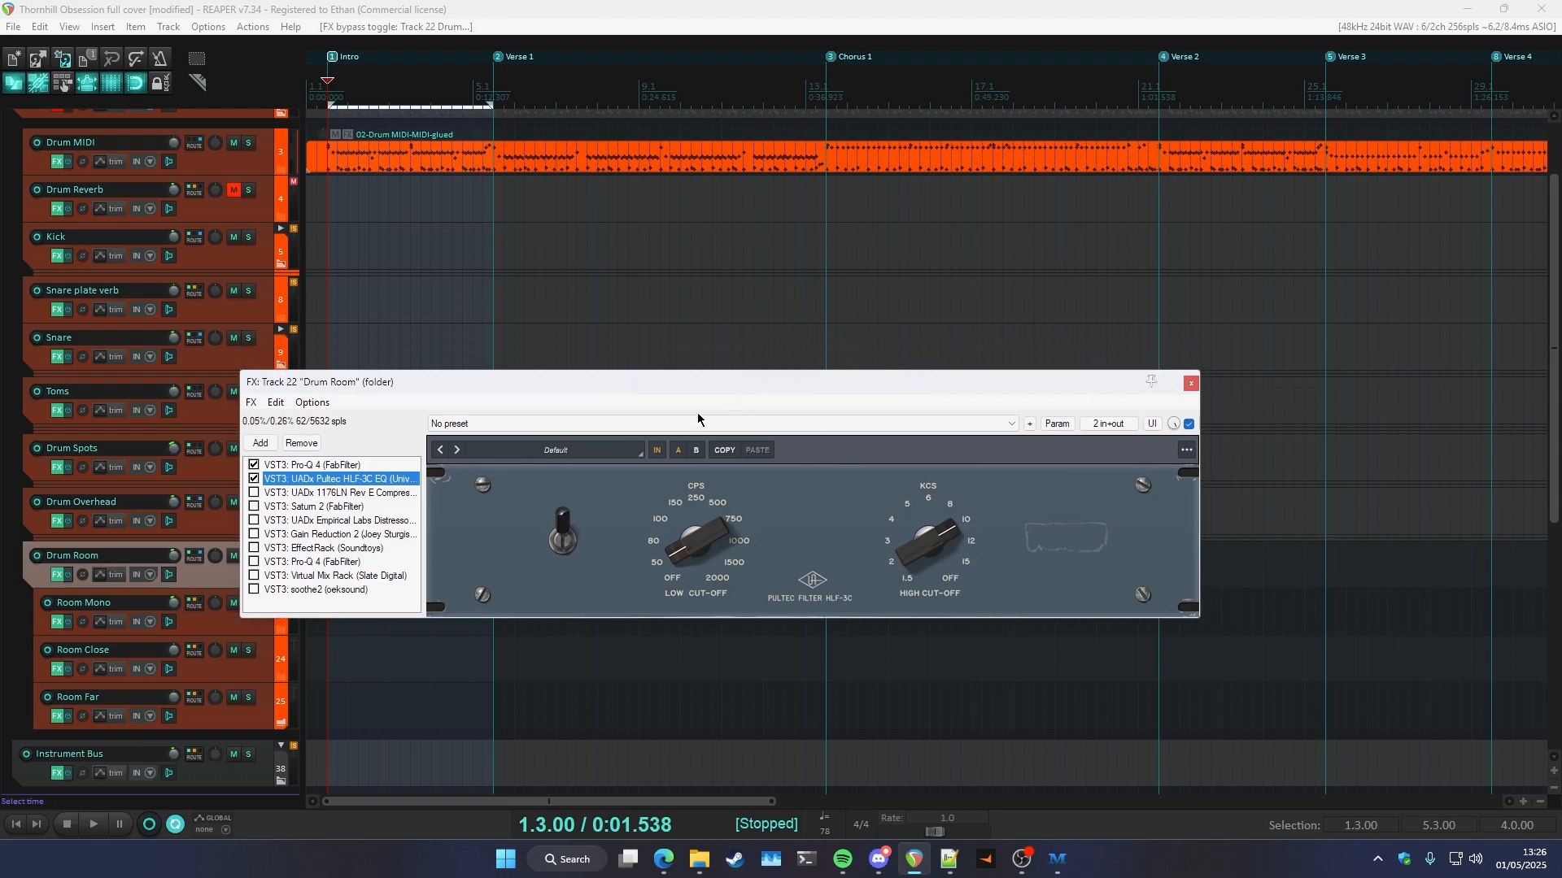
pyautogui.click(253, 493)
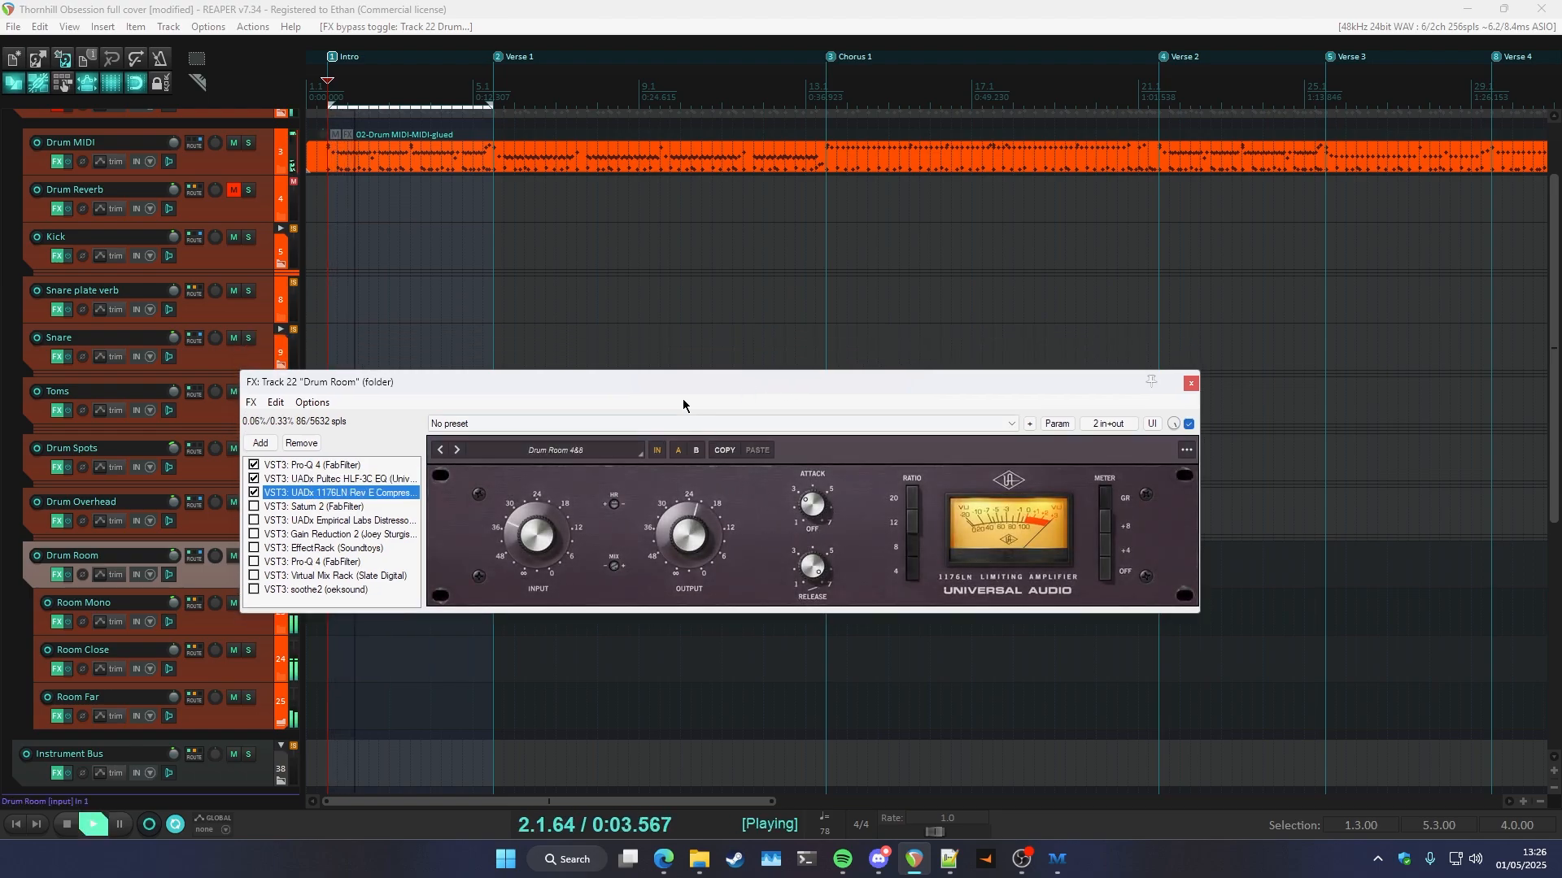
pyautogui.click(254, 508)
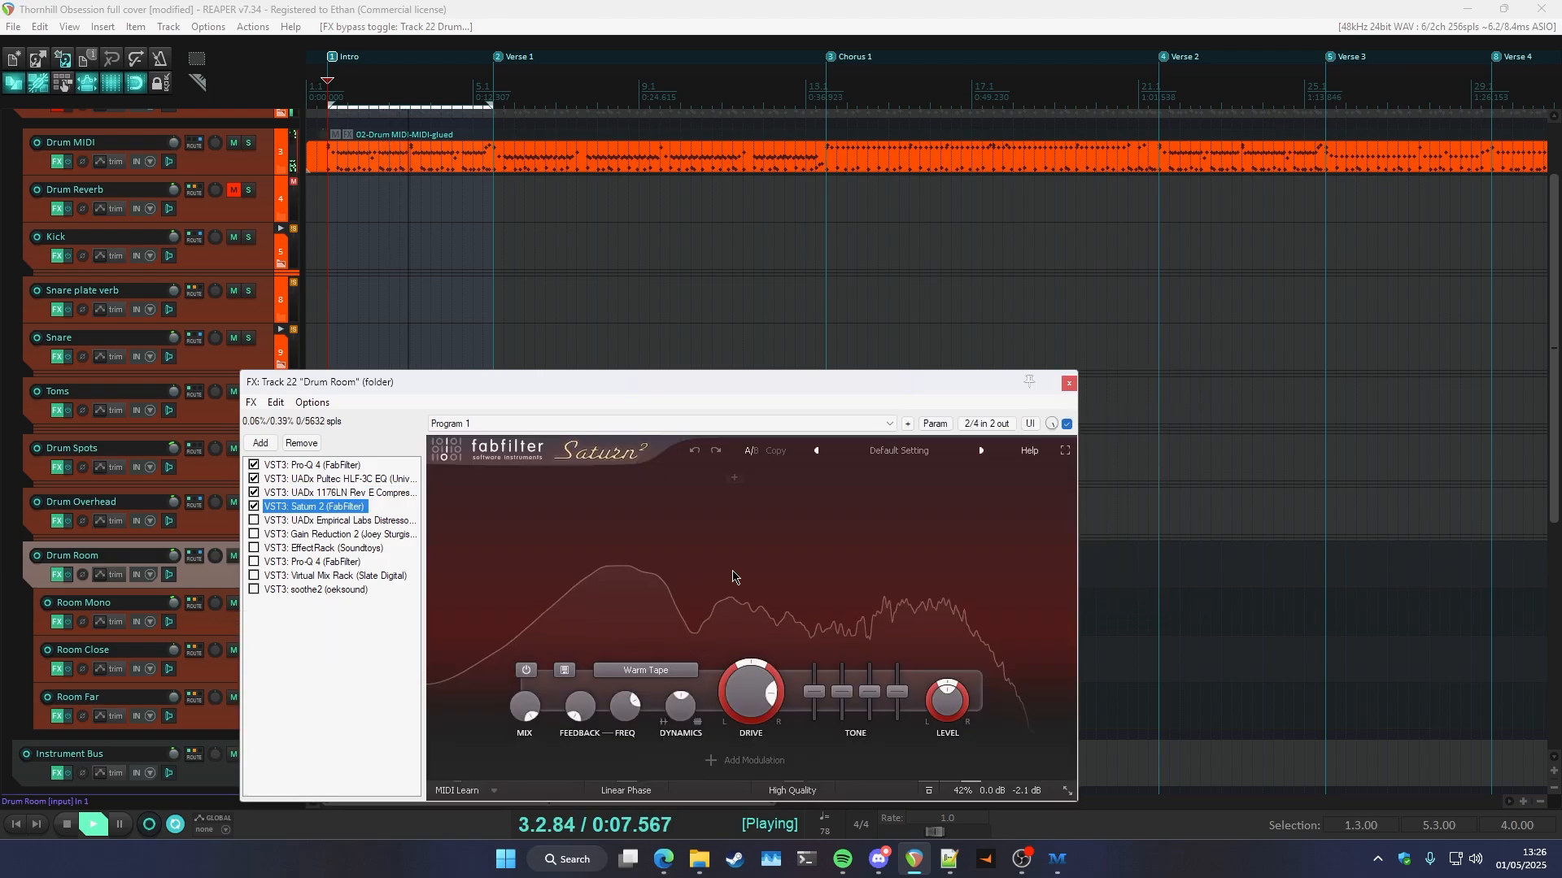
pyautogui.moveTo(627, 381); pyautogui.dragTo(636, 279)
# - Enable UADx Empirical Labs Distressor and Gain Reduction 2 on Drum Room and play the loop to audition them
pyautogui.click(262, 418)
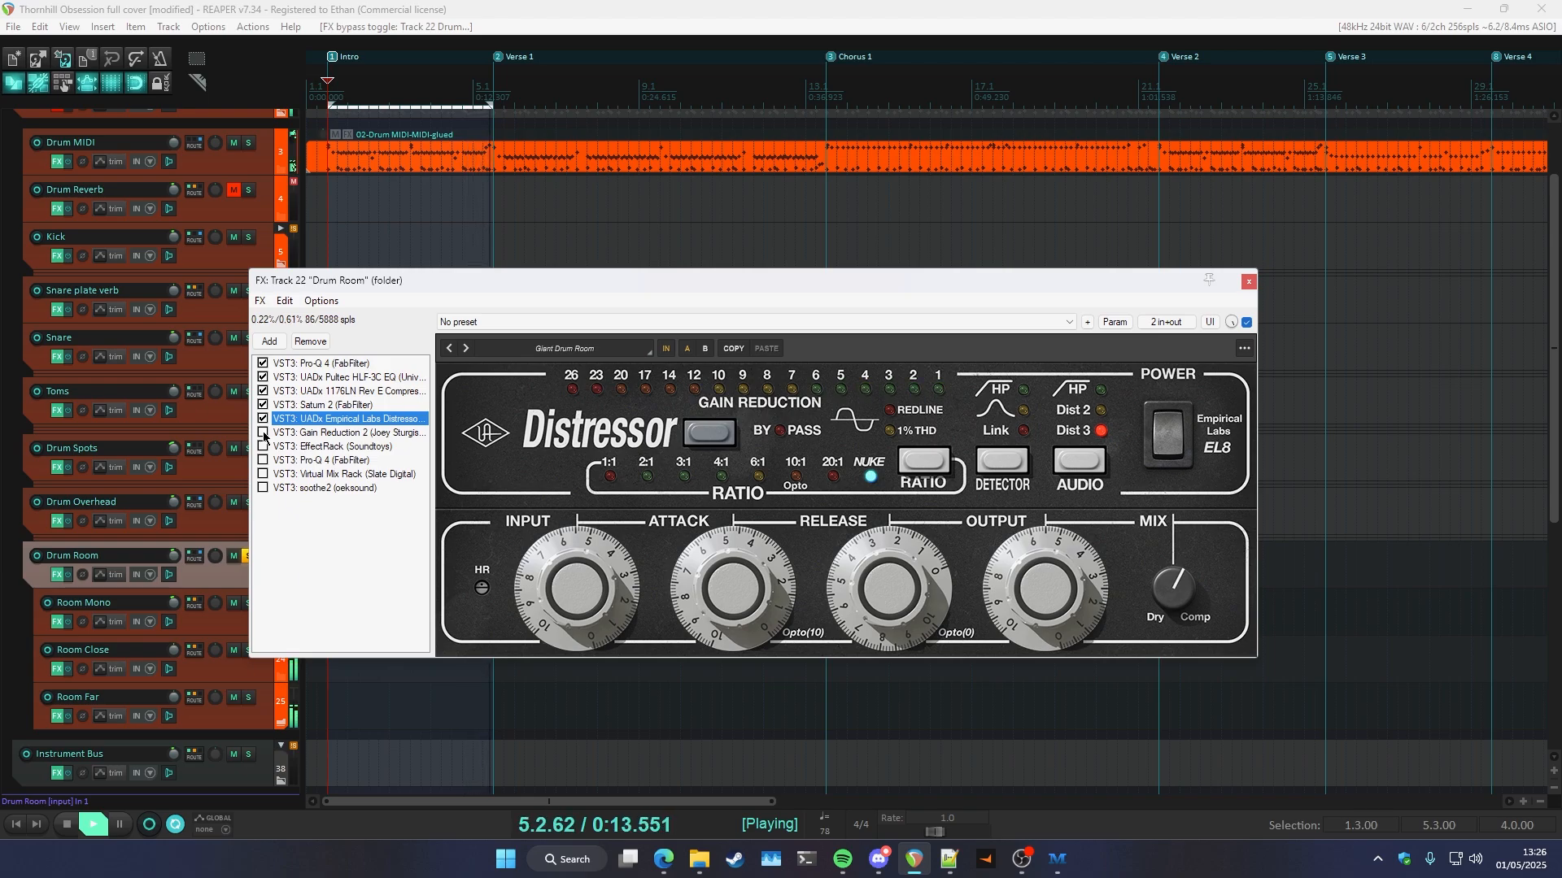
pyautogui.press('space')
pyautogui.click(263, 432)
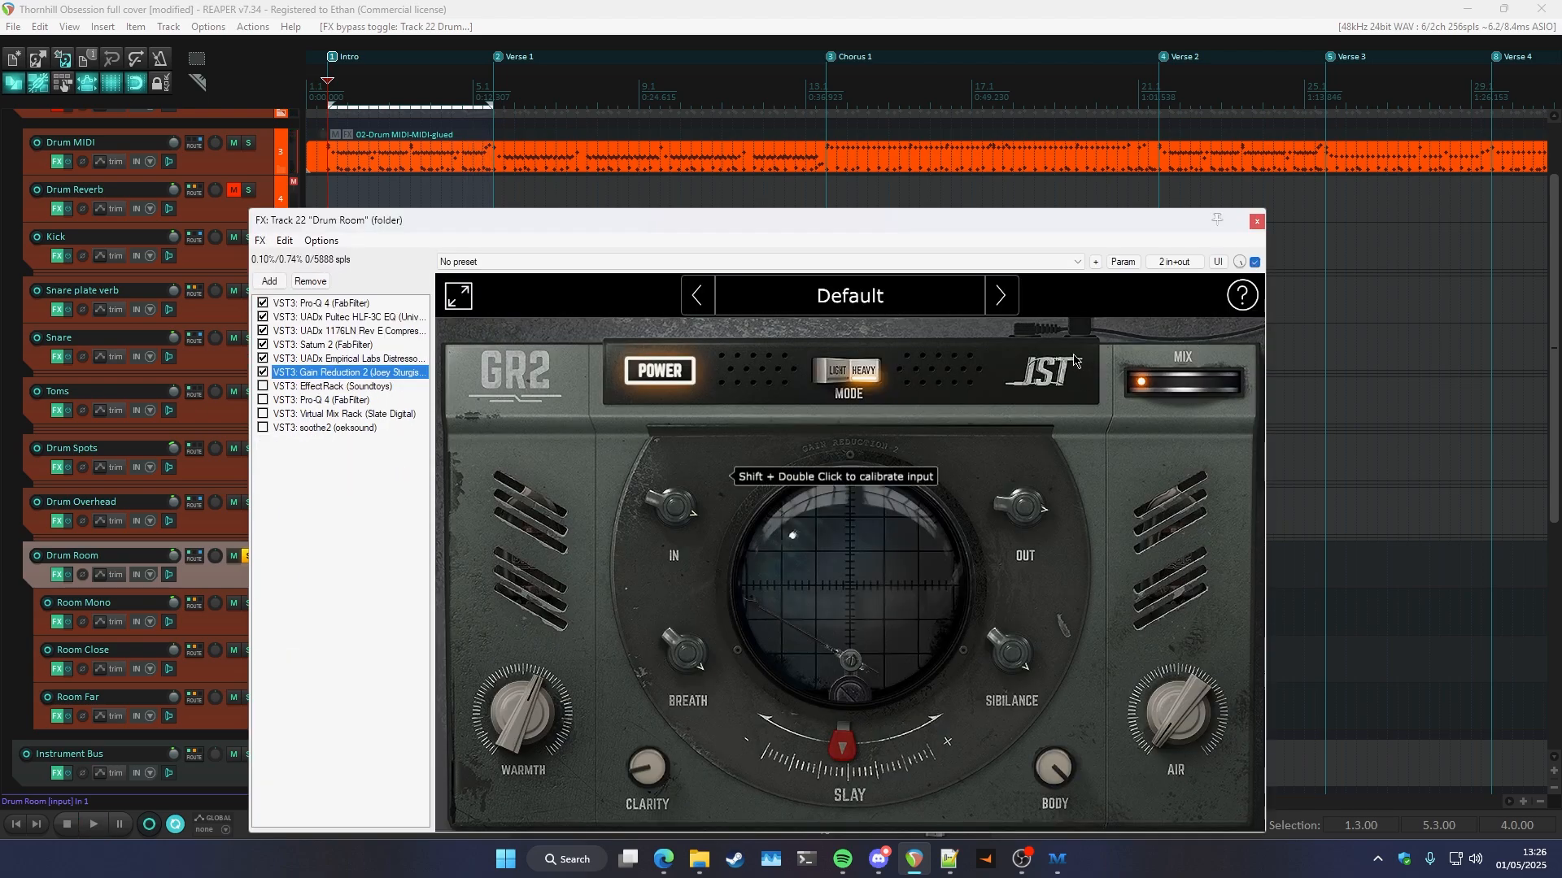
pyautogui.press('space')
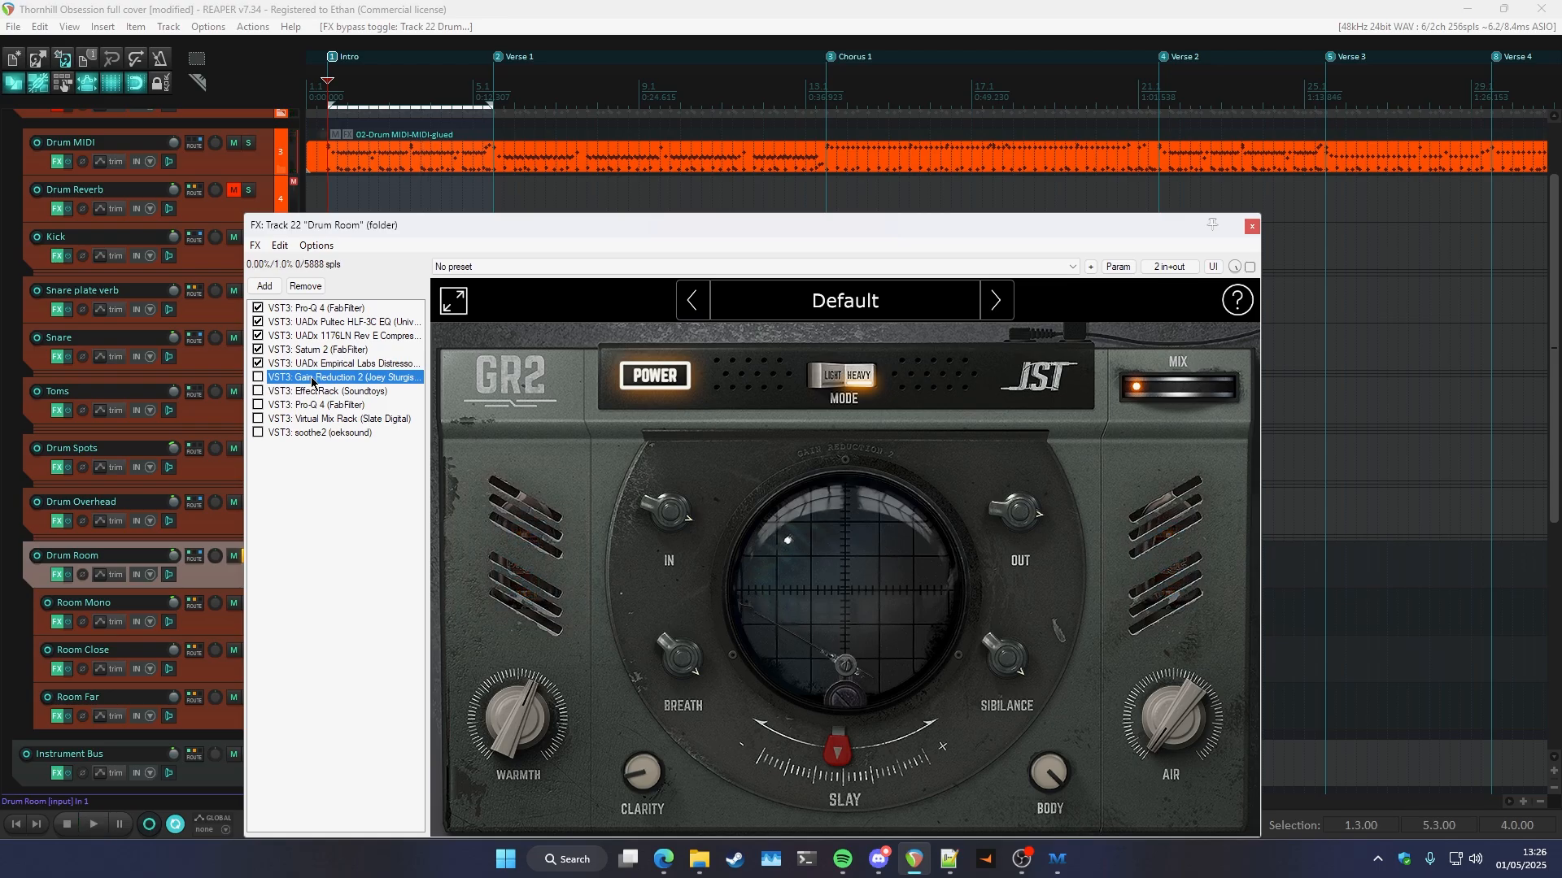
# - Try the Drum Room Gain Reduction 2 Mix fully up, then return it to its low setting
pyautogui.moveTo(1177, 409)
pyautogui.moveTo(1110, 369); pyautogui.dragTo(1229, 366)
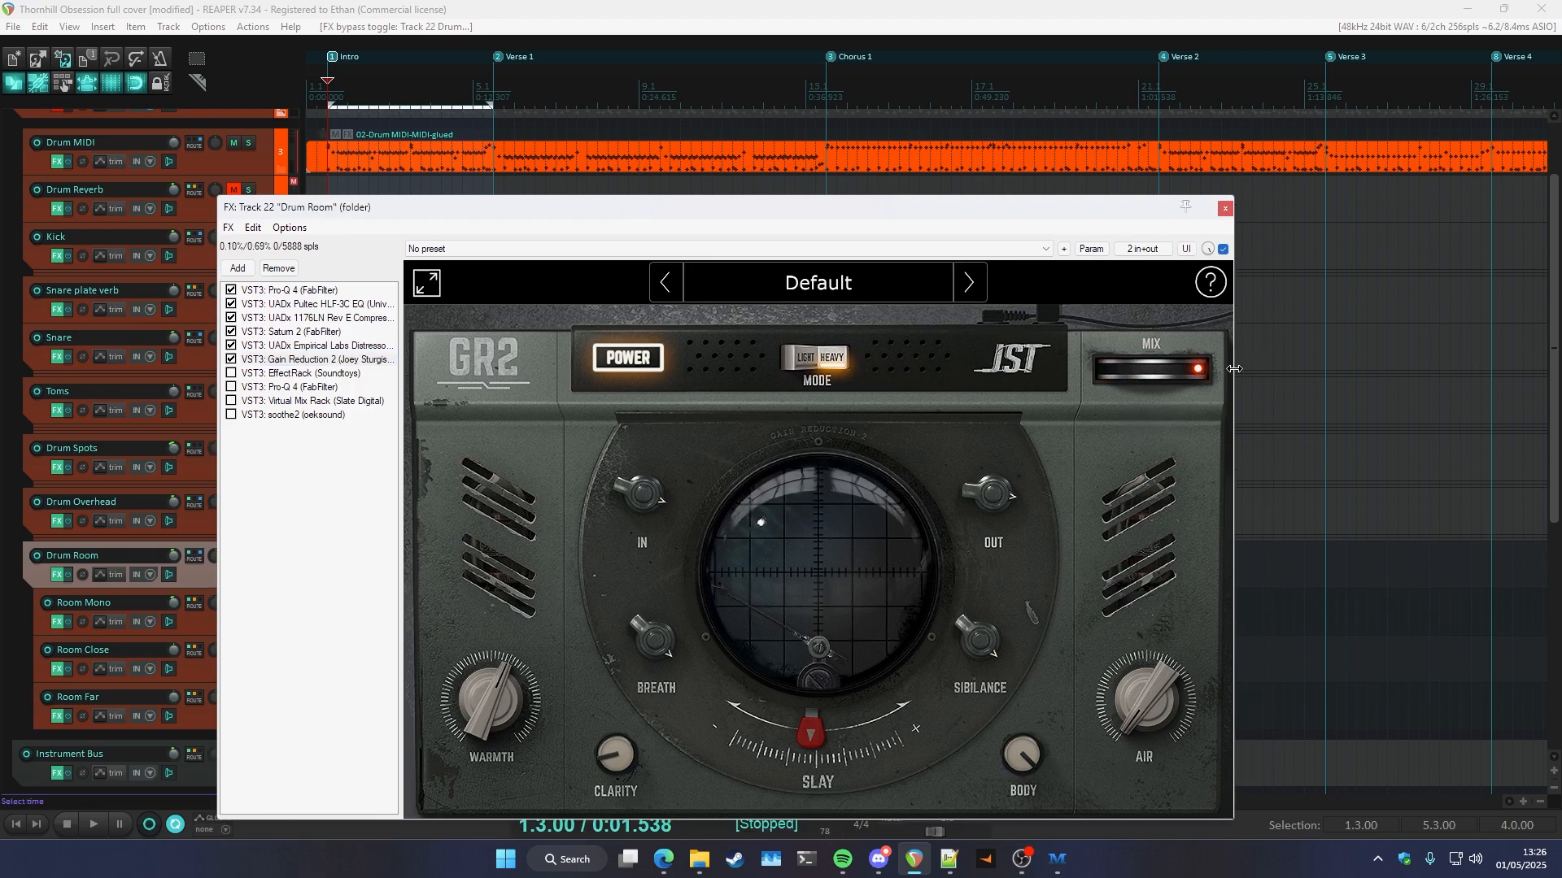
pyautogui.moveTo(1087, 214); pyautogui.dragTo(1081, 218)
pyautogui.moveTo(1190, 373); pyautogui.dragTo(973, 369)
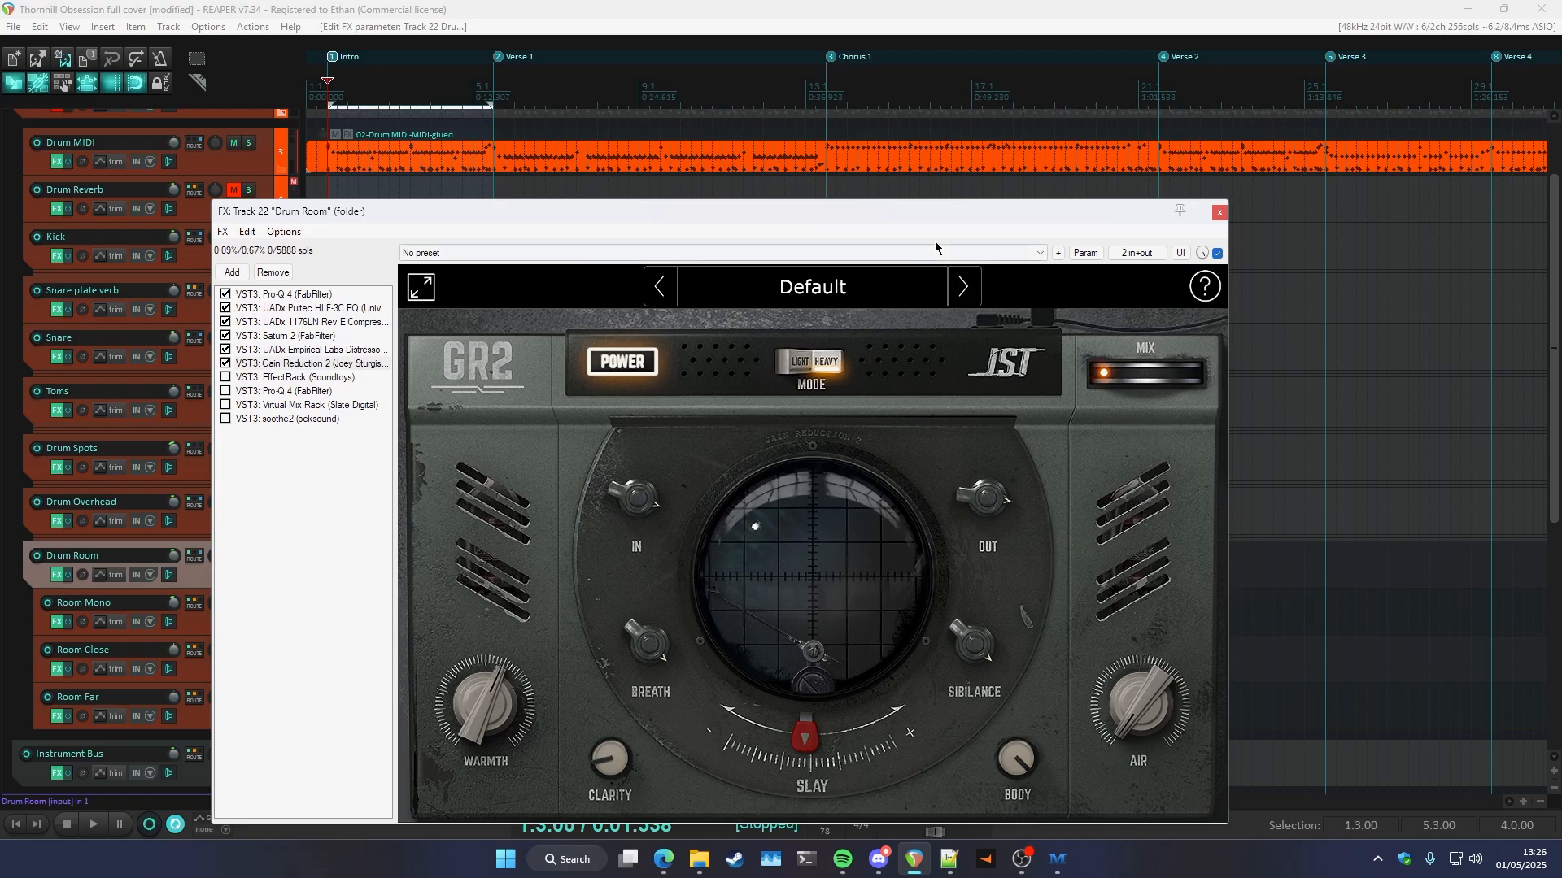
# - Play the loop and enable EffectRack on Drum Room to audition its Decapitator
pyautogui.moveTo(918, 216); pyautogui.dragTo(916, 223)
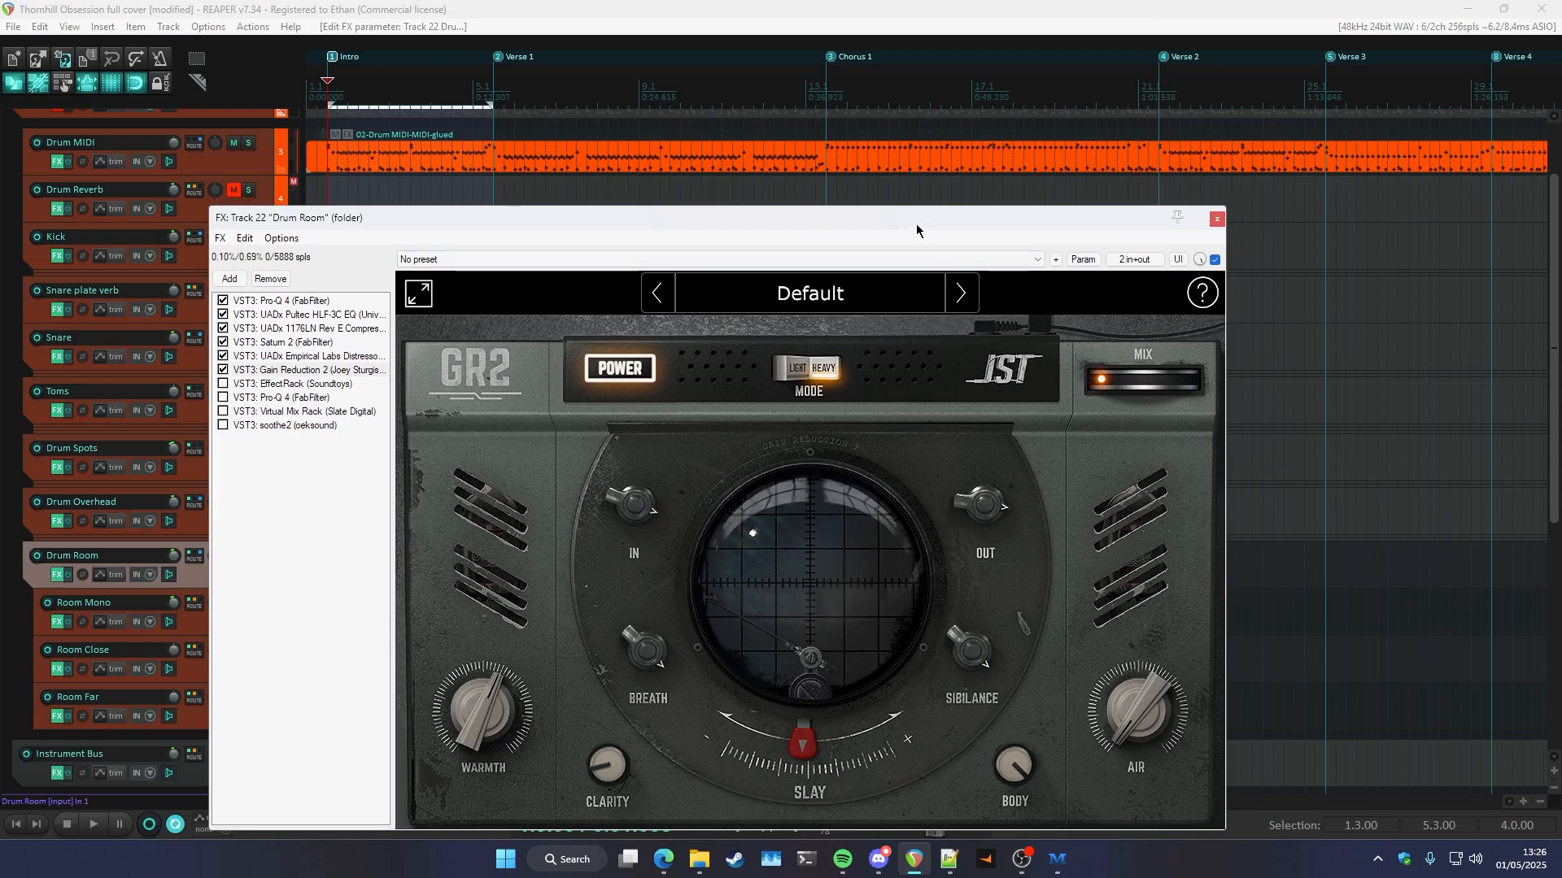
pyautogui.moveTo(979, 226); pyautogui.dragTo(1012, 174)
pyautogui.press('space')
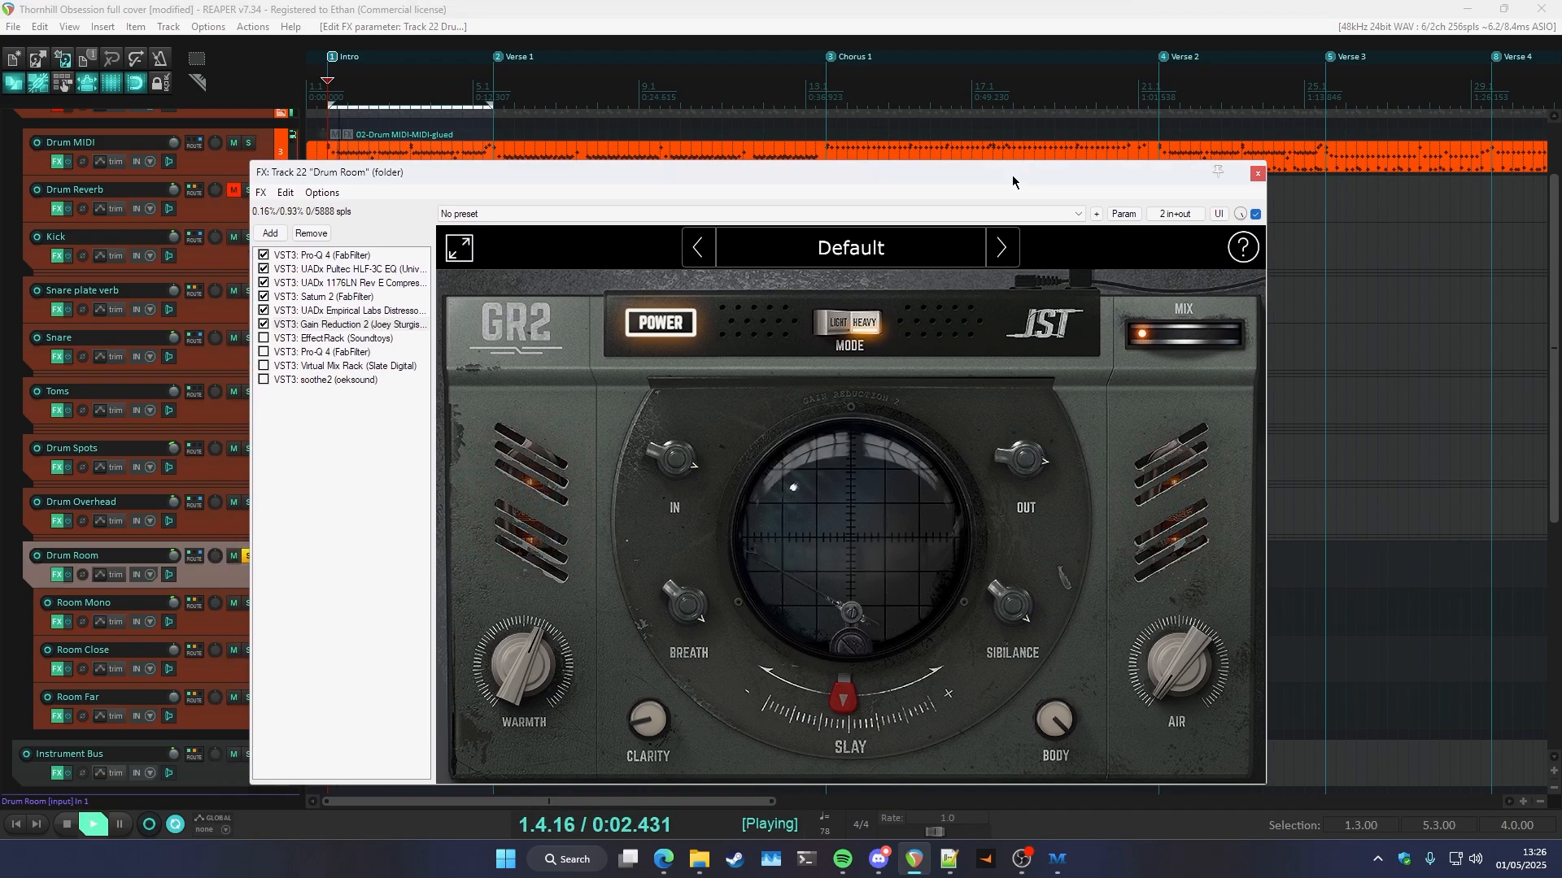
pyautogui.moveTo(732, 180); pyautogui.dragTo(749, 166)
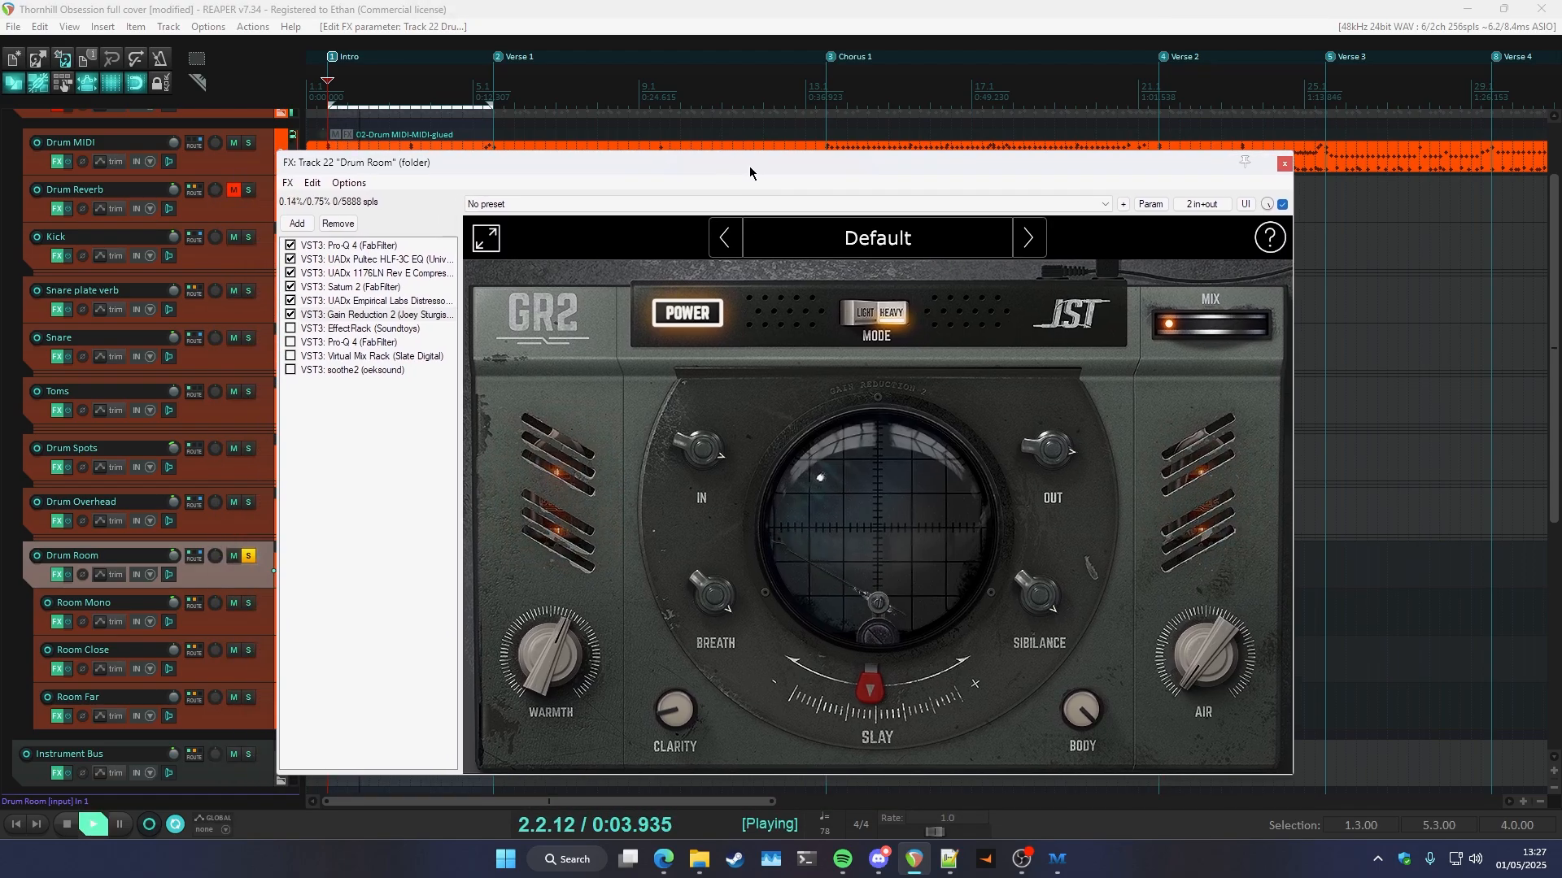
pyautogui.click(299, 329)
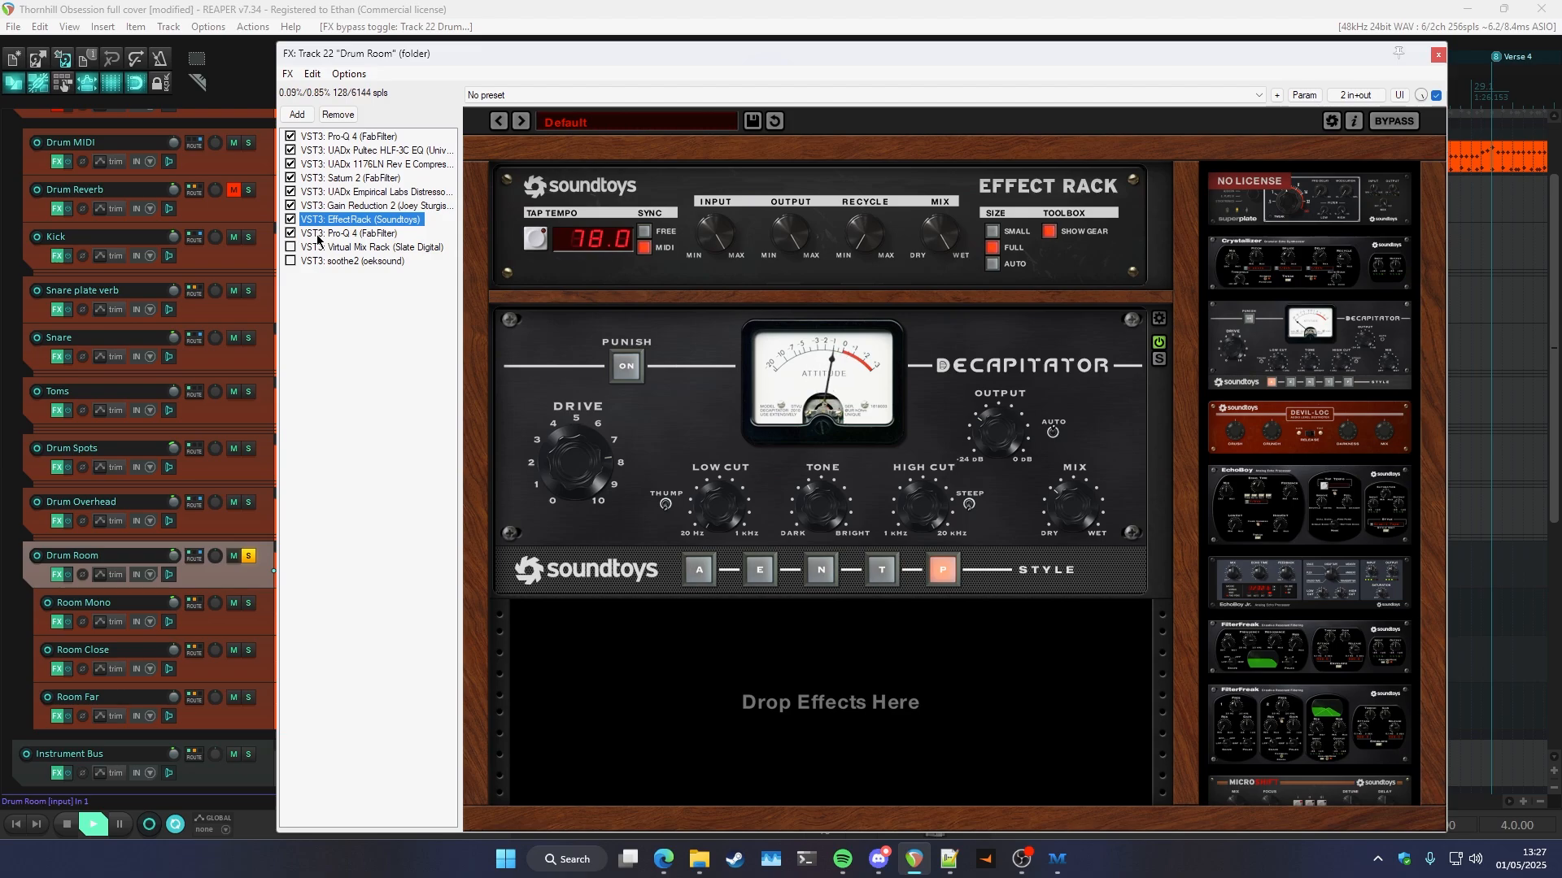
# - Enable the second Pro-Q 4 on Drum Room during the loop, and stop playback
pyautogui.click(318, 236)
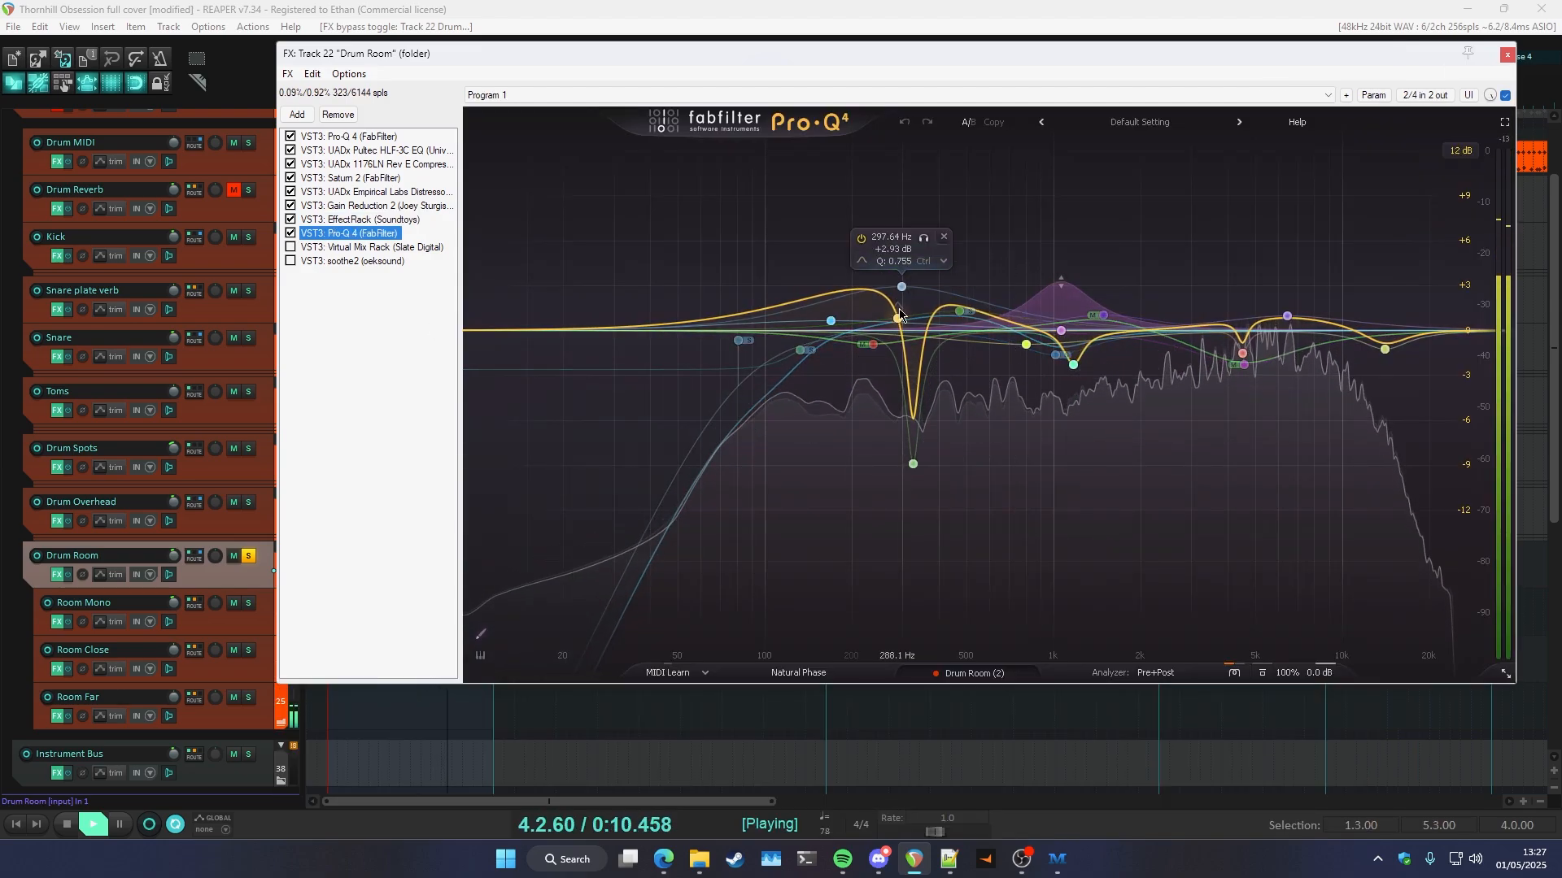
pyautogui.moveTo(803, 52); pyautogui.dragTo(694, 146)
pyautogui.press('space')
# - Examine the mid and side bands of the second Pro-Q 4 on Drum Room
pyautogui.moveTo(787, 373)
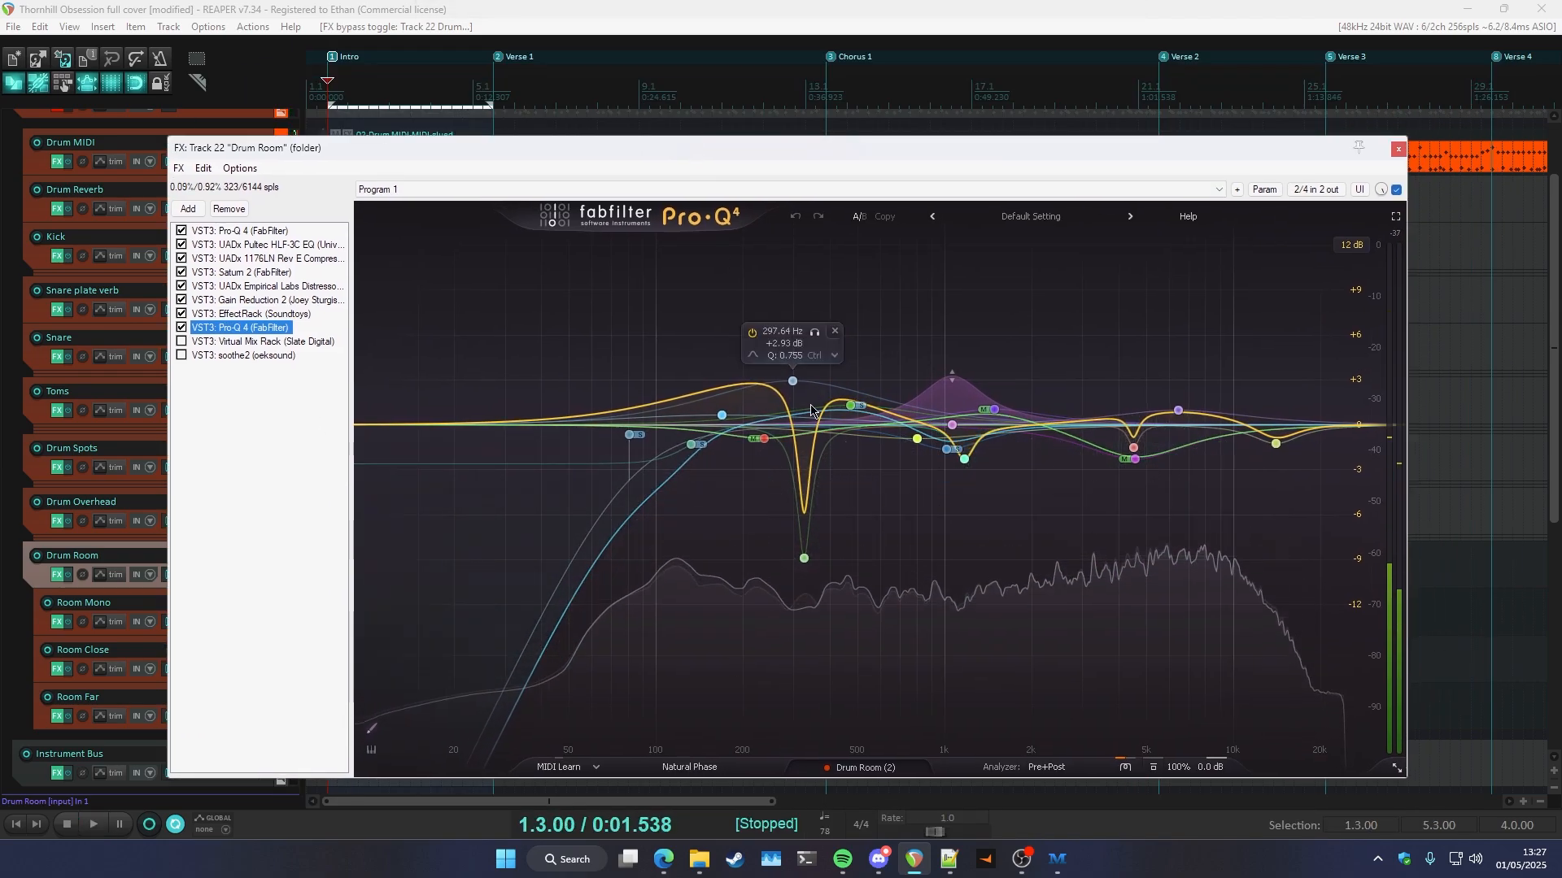
pyautogui.click(763, 440)
pyautogui.click(851, 408)
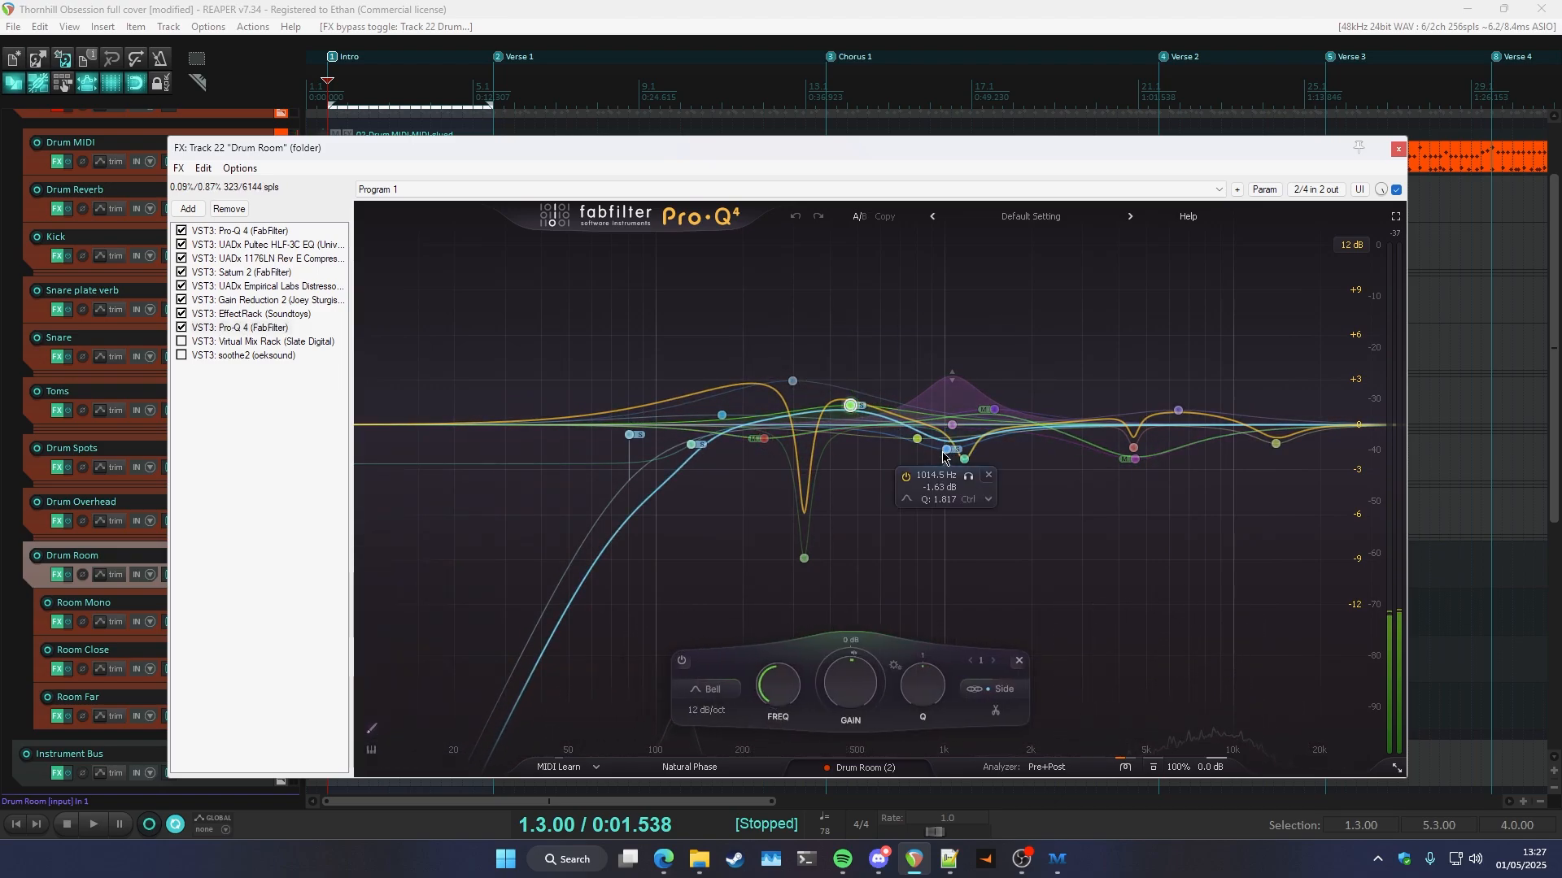
pyautogui.click(947, 450)
pyautogui.click(1135, 461)
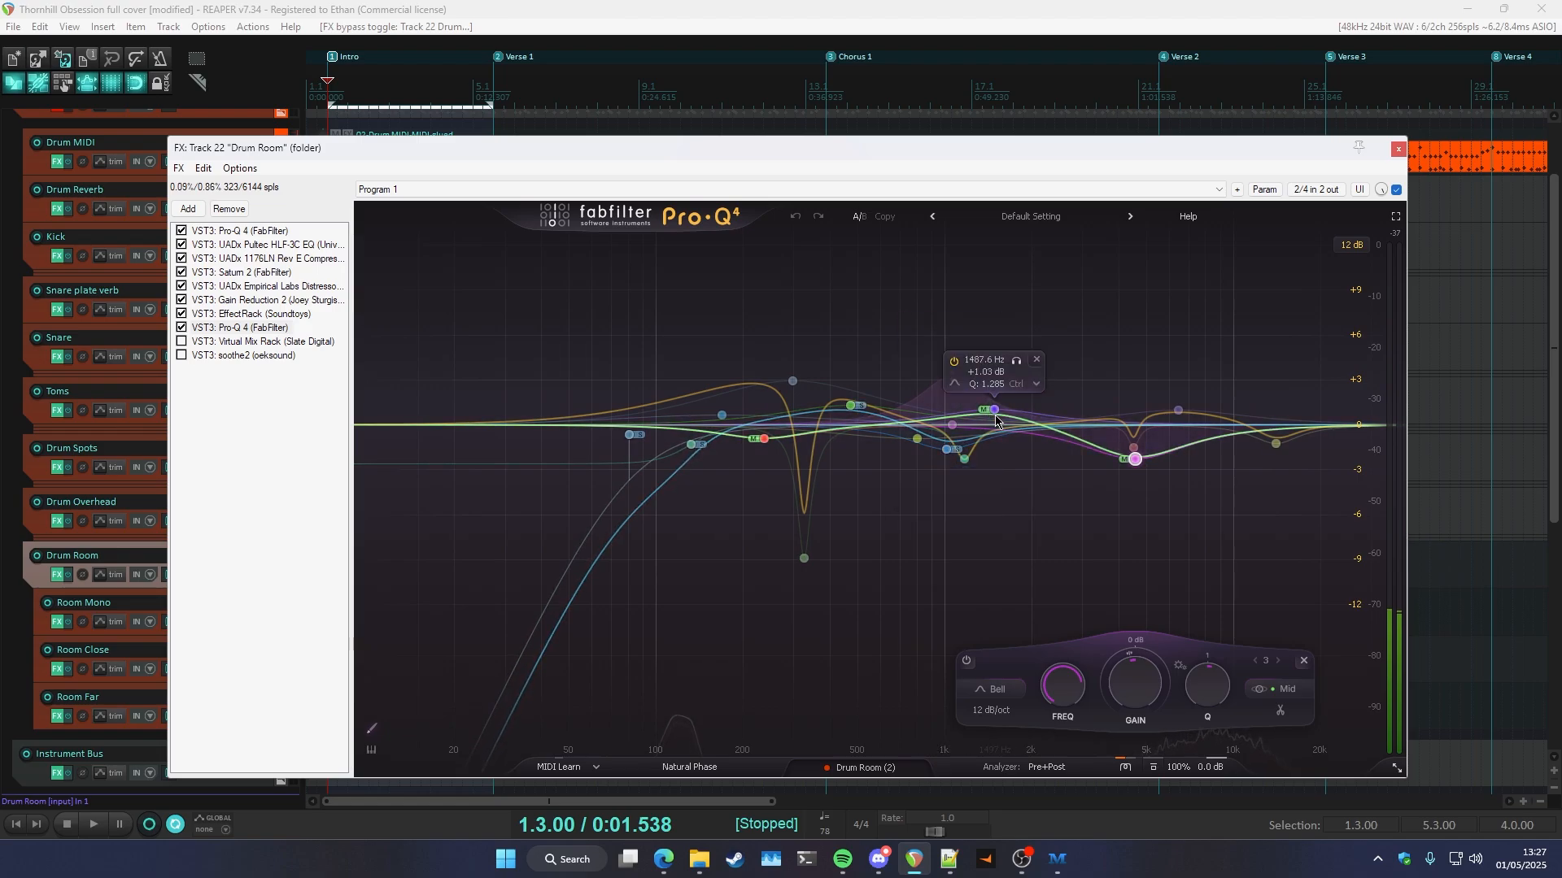
pyautogui.click(708, 339)
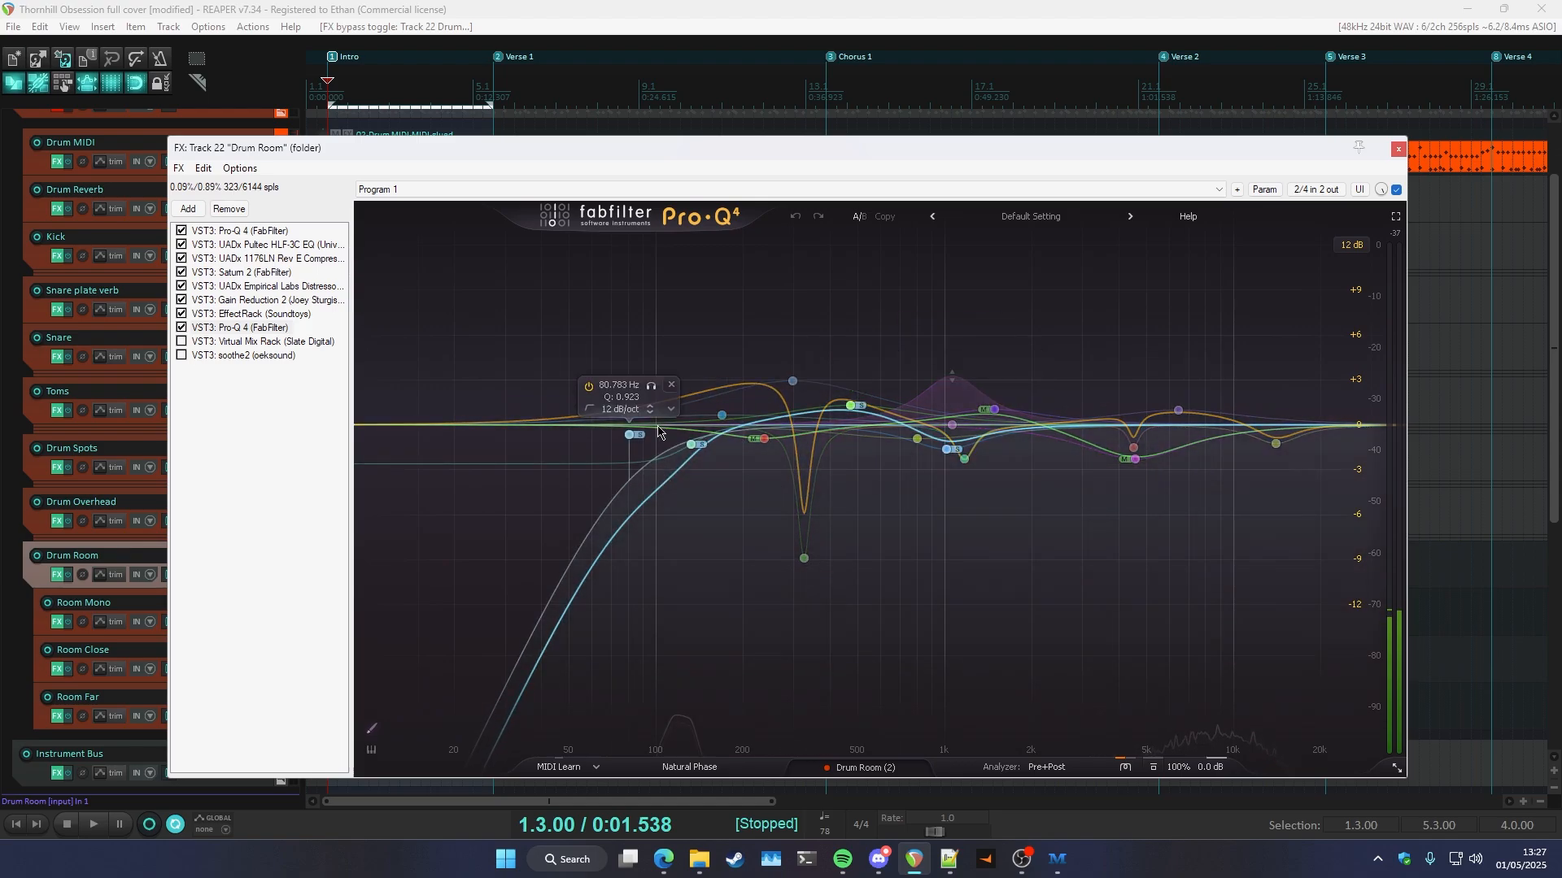
# - Play the loop and compare Drum Room with the second Pro-Q 4 bypassed and enabled
pyautogui.moveTo(563, 148); pyautogui.dragTo(597, 155)
pyautogui.press('space')
pyautogui.click(214, 335)
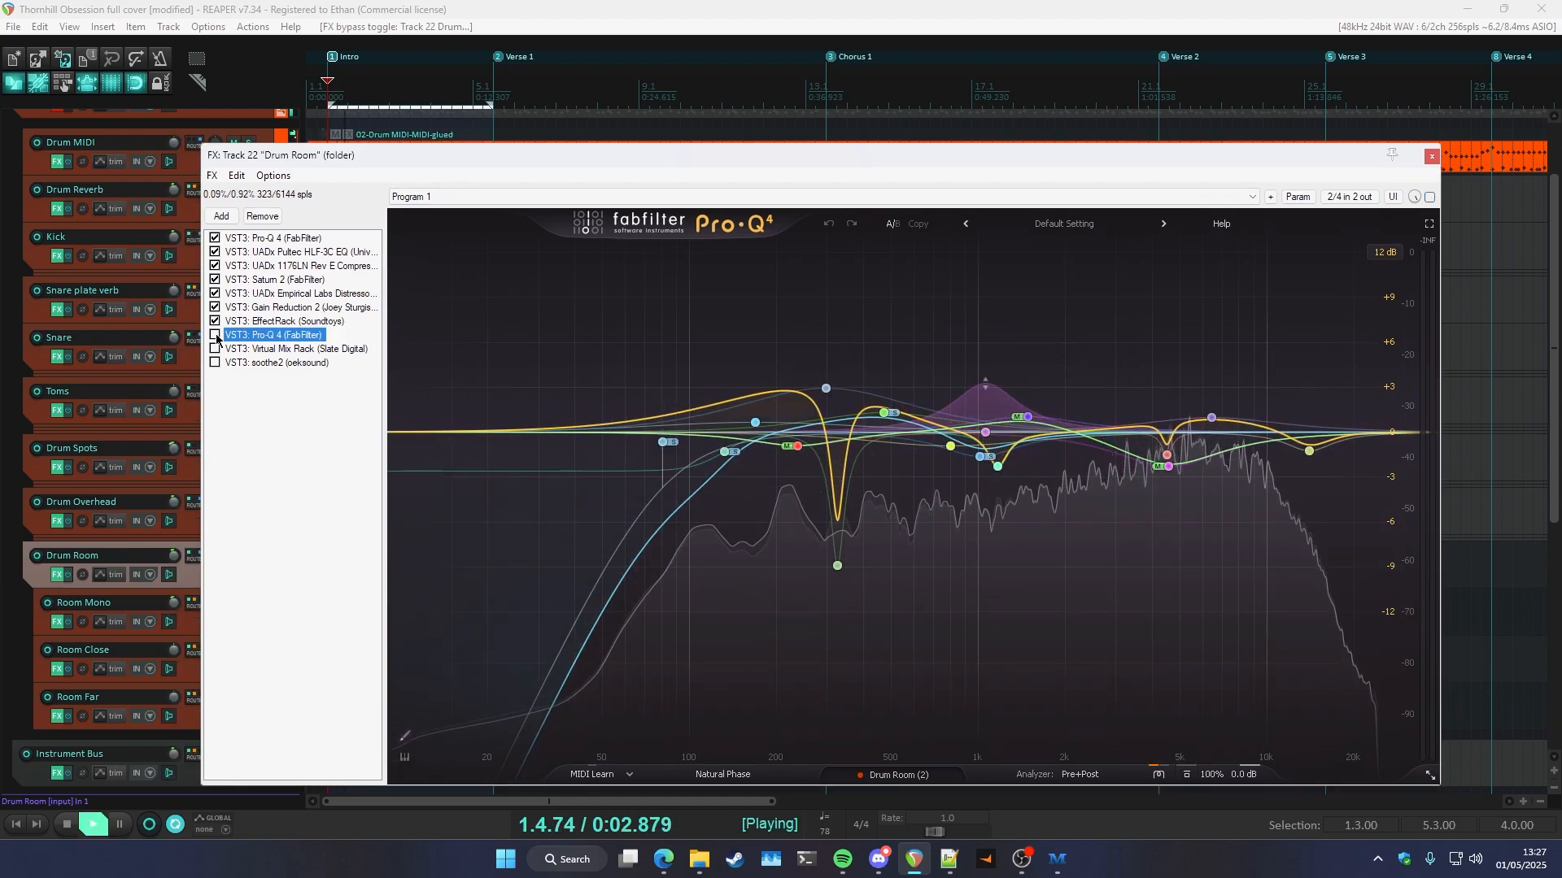
pyautogui.click(215, 335)
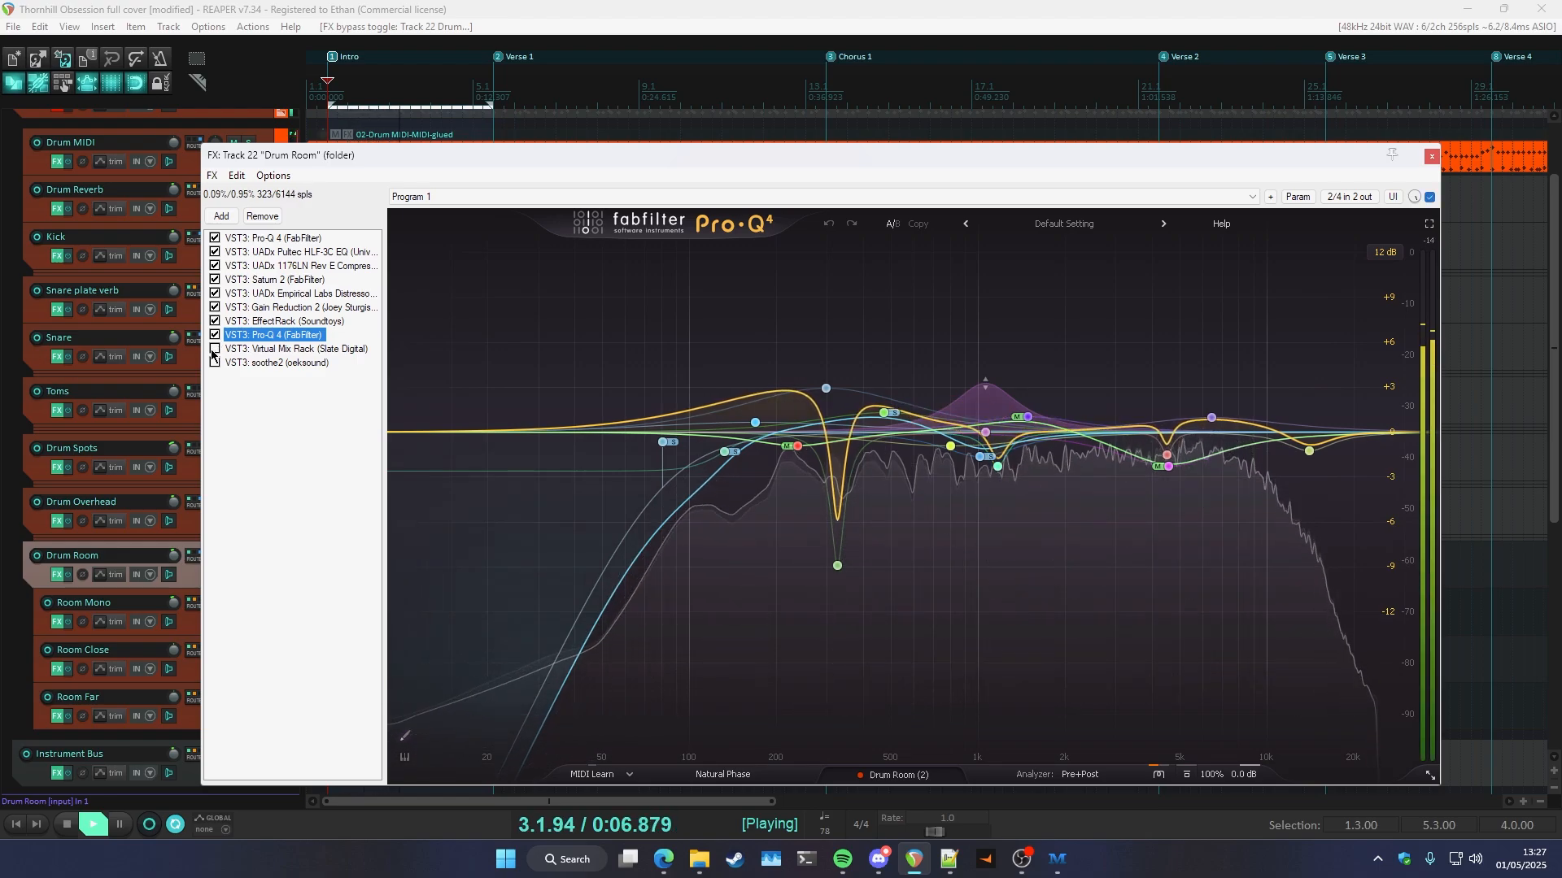
# - Enable Virtual Mix Rack on Drum Room and audition its modules during playback
pyautogui.click(213, 349)
pyautogui.click(269, 349)
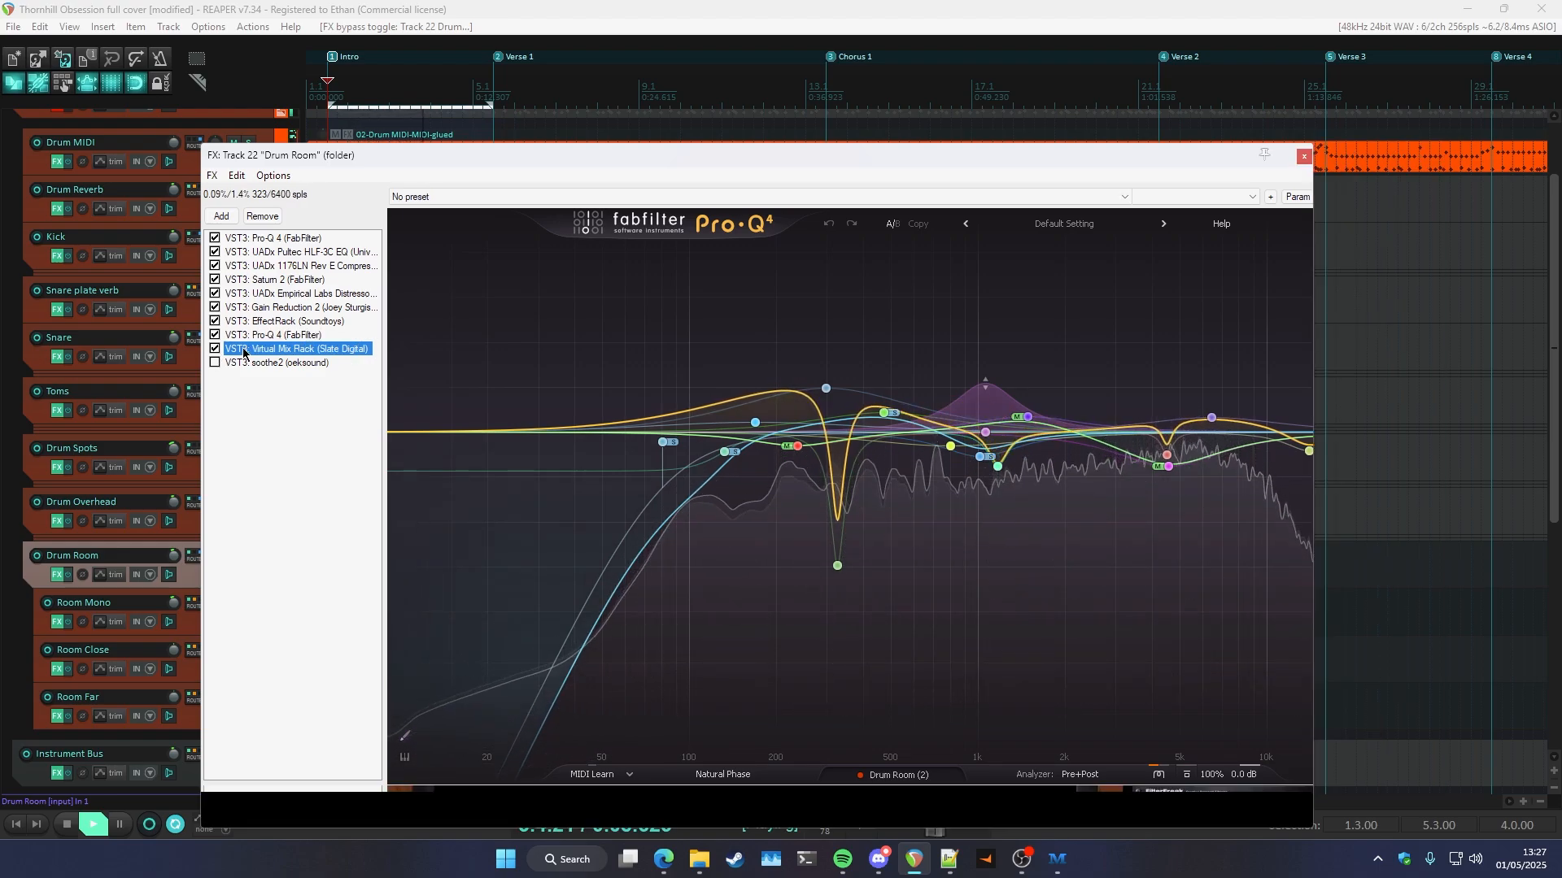
pyautogui.moveTo(918, 157); pyautogui.dragTo(871, 150)
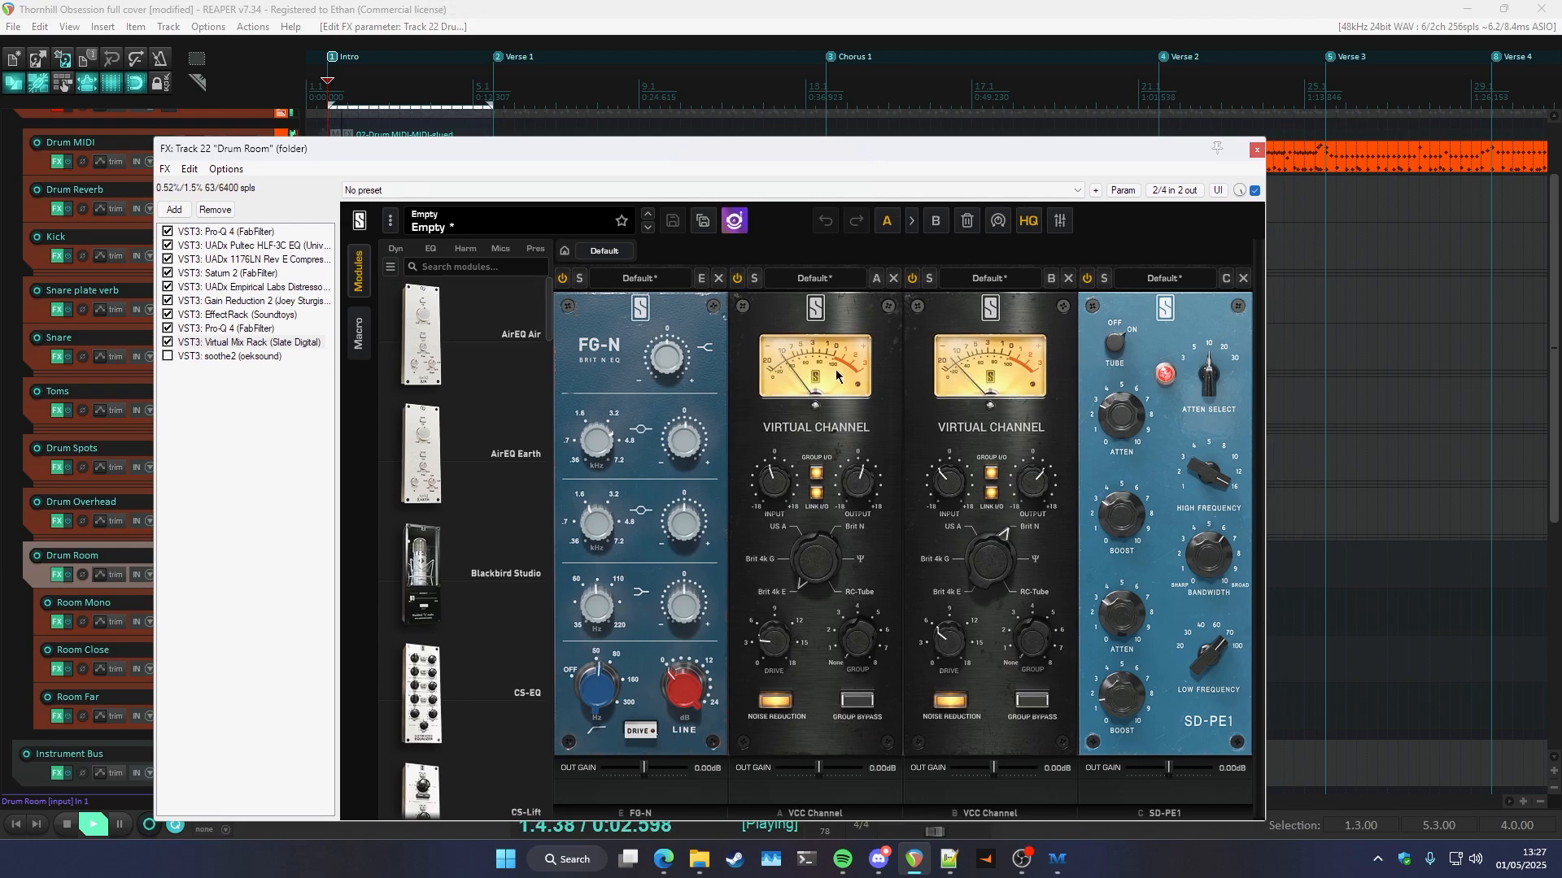
pyautogui.press('space')
# - Enable soothe2 on Drum Room, show its settings and play the loop to audition it
pyautogui.click(168, 356)
pyautogui.click(232, 357)
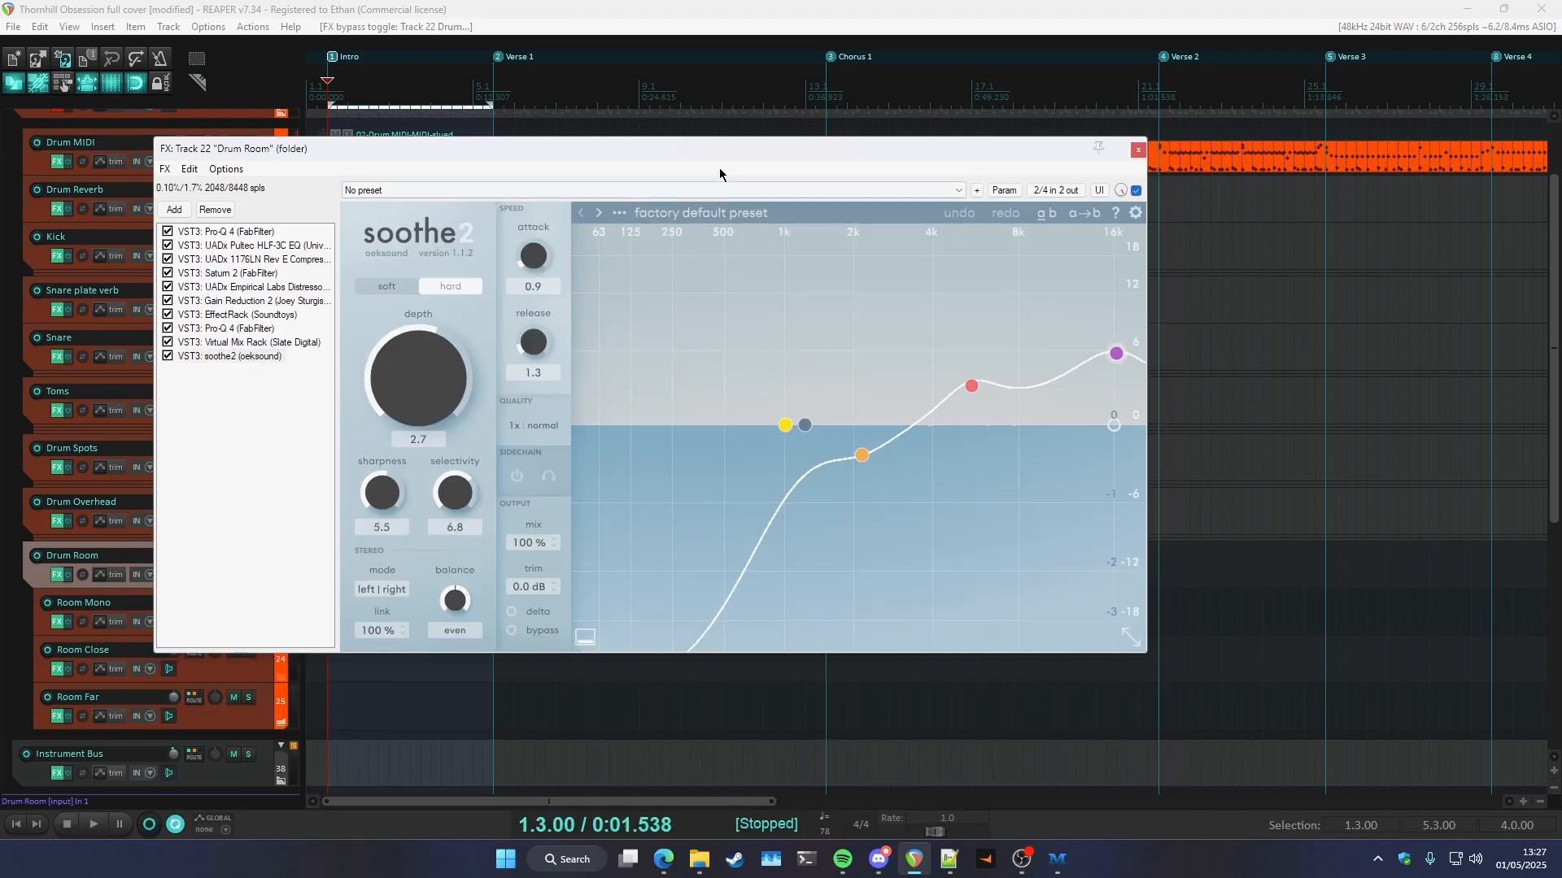
pyautogui.moveTo(720, 151); pyautogui.dragTo(723, 182)
pyautogui.moveTo(830, 187); pyautogui.dragTo(833, 173)
pyautogui.press('space')
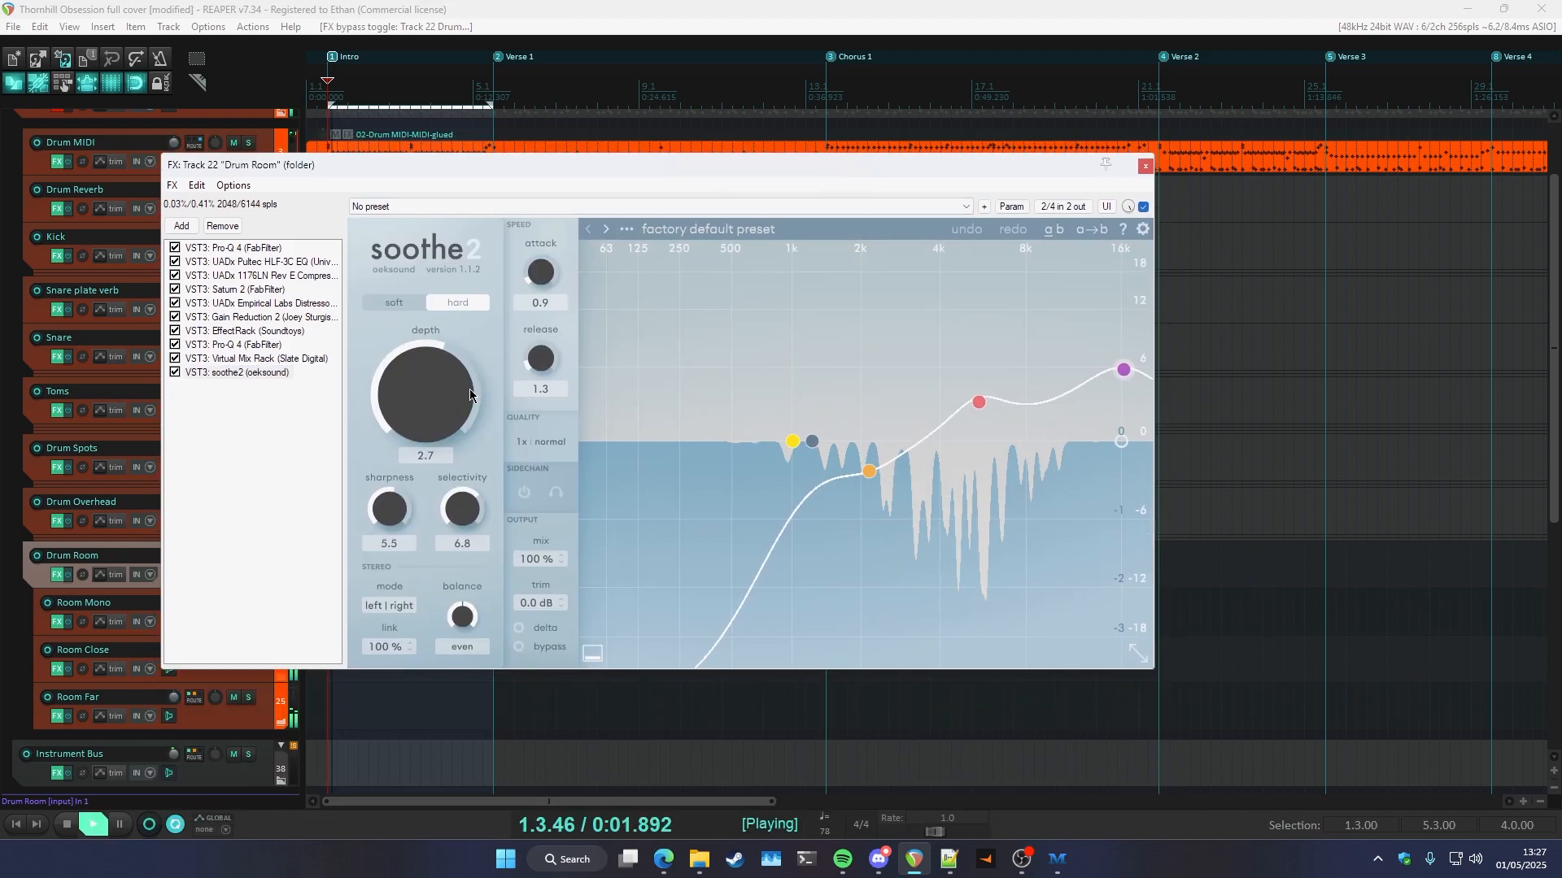
# - Toggle soothe2's delta monitoring on and off during playback to hear what it removes from Drum Room
pyautogui.click(514, 634)
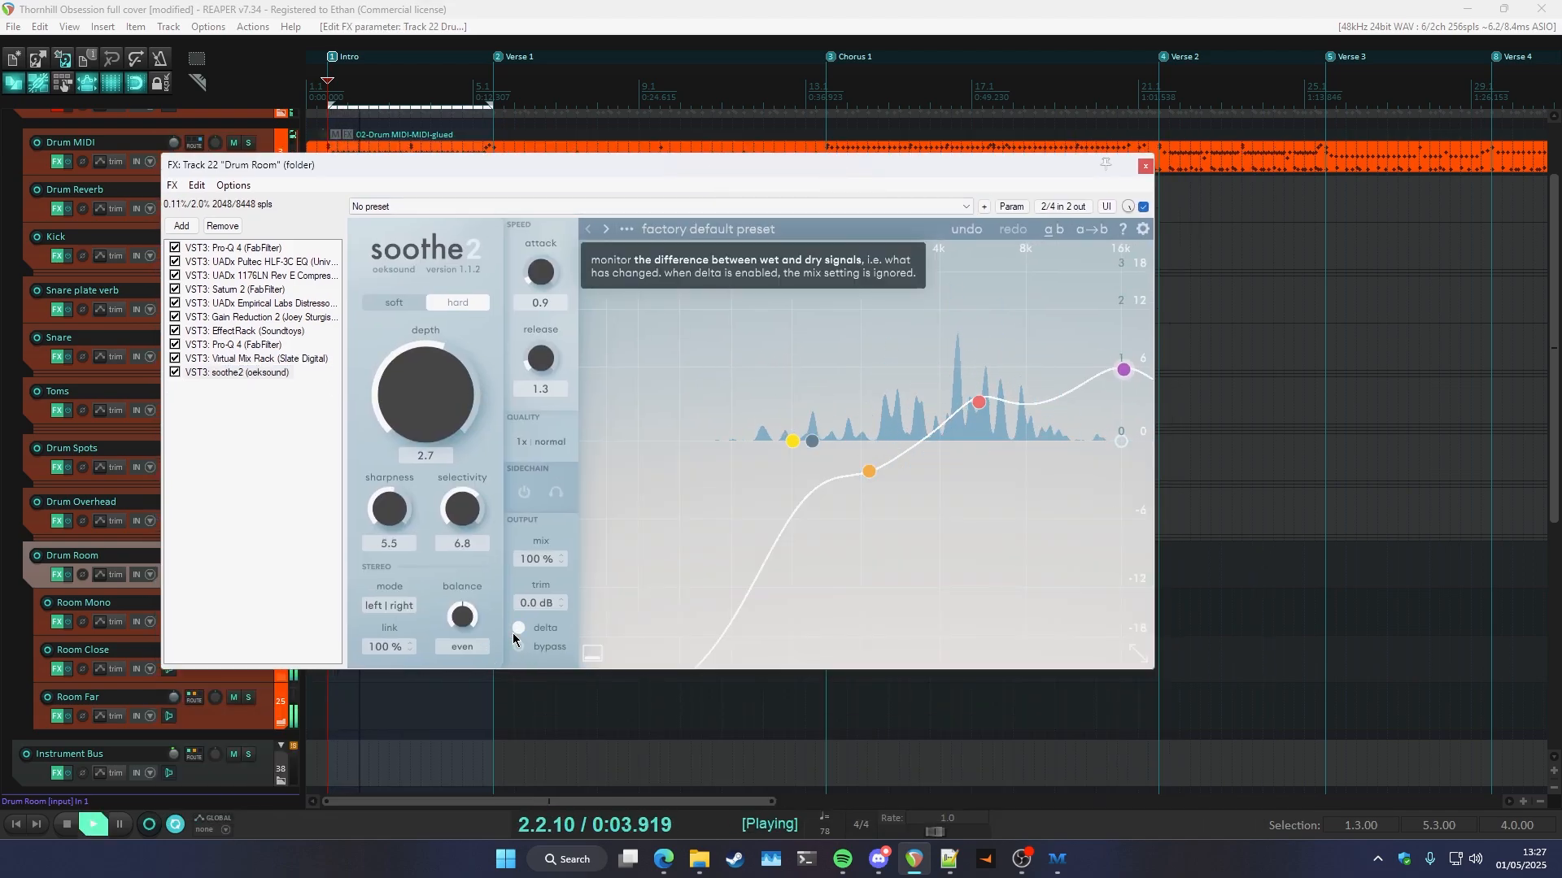
pyautogui.press('space')
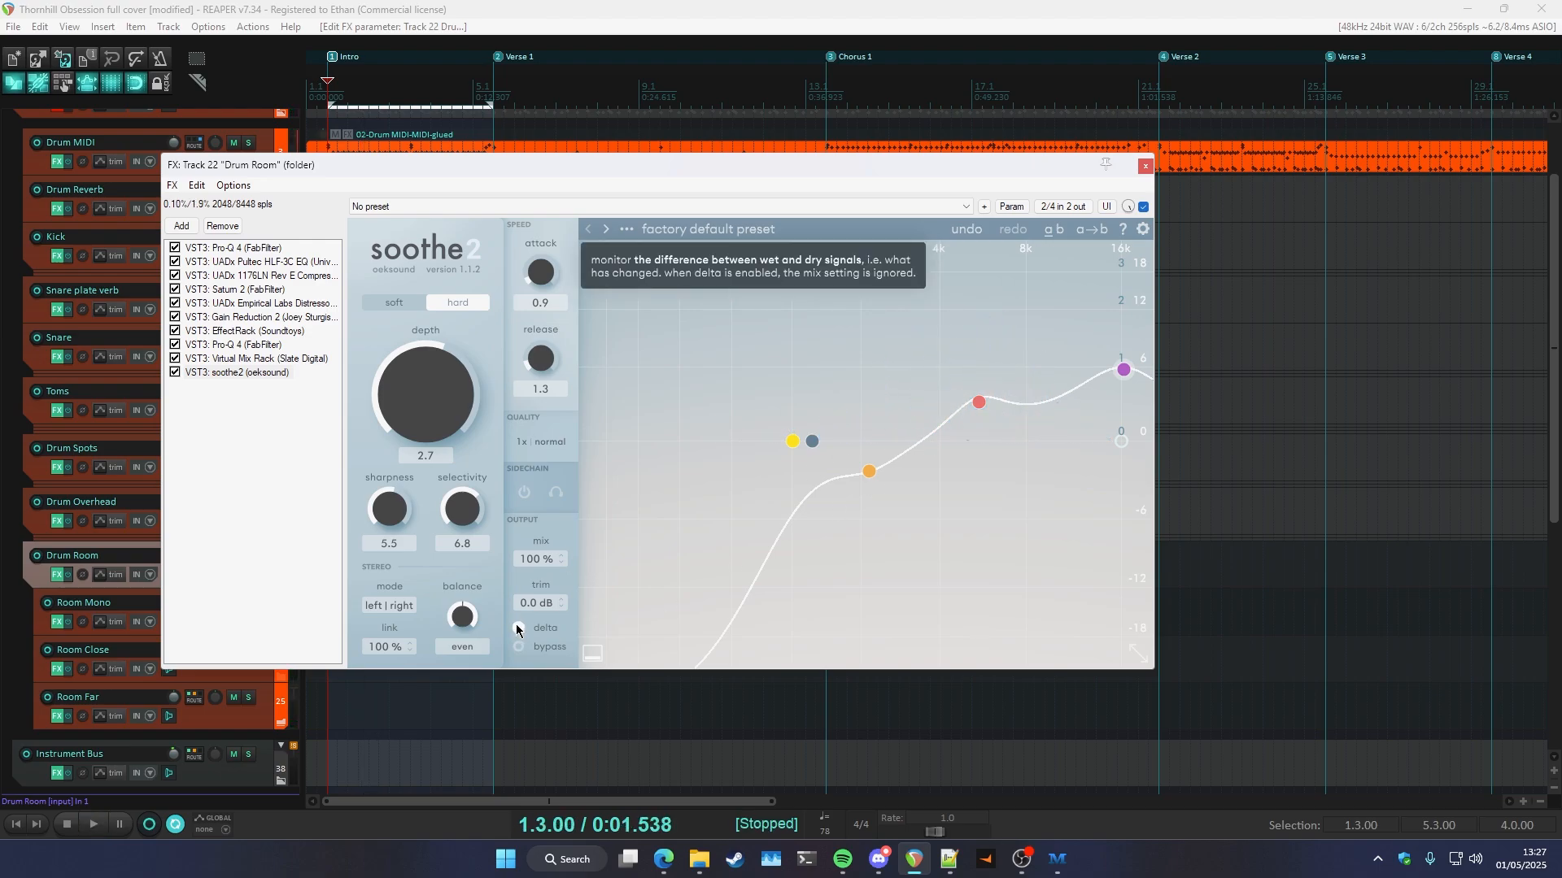
pyautogui.click(518, 628)
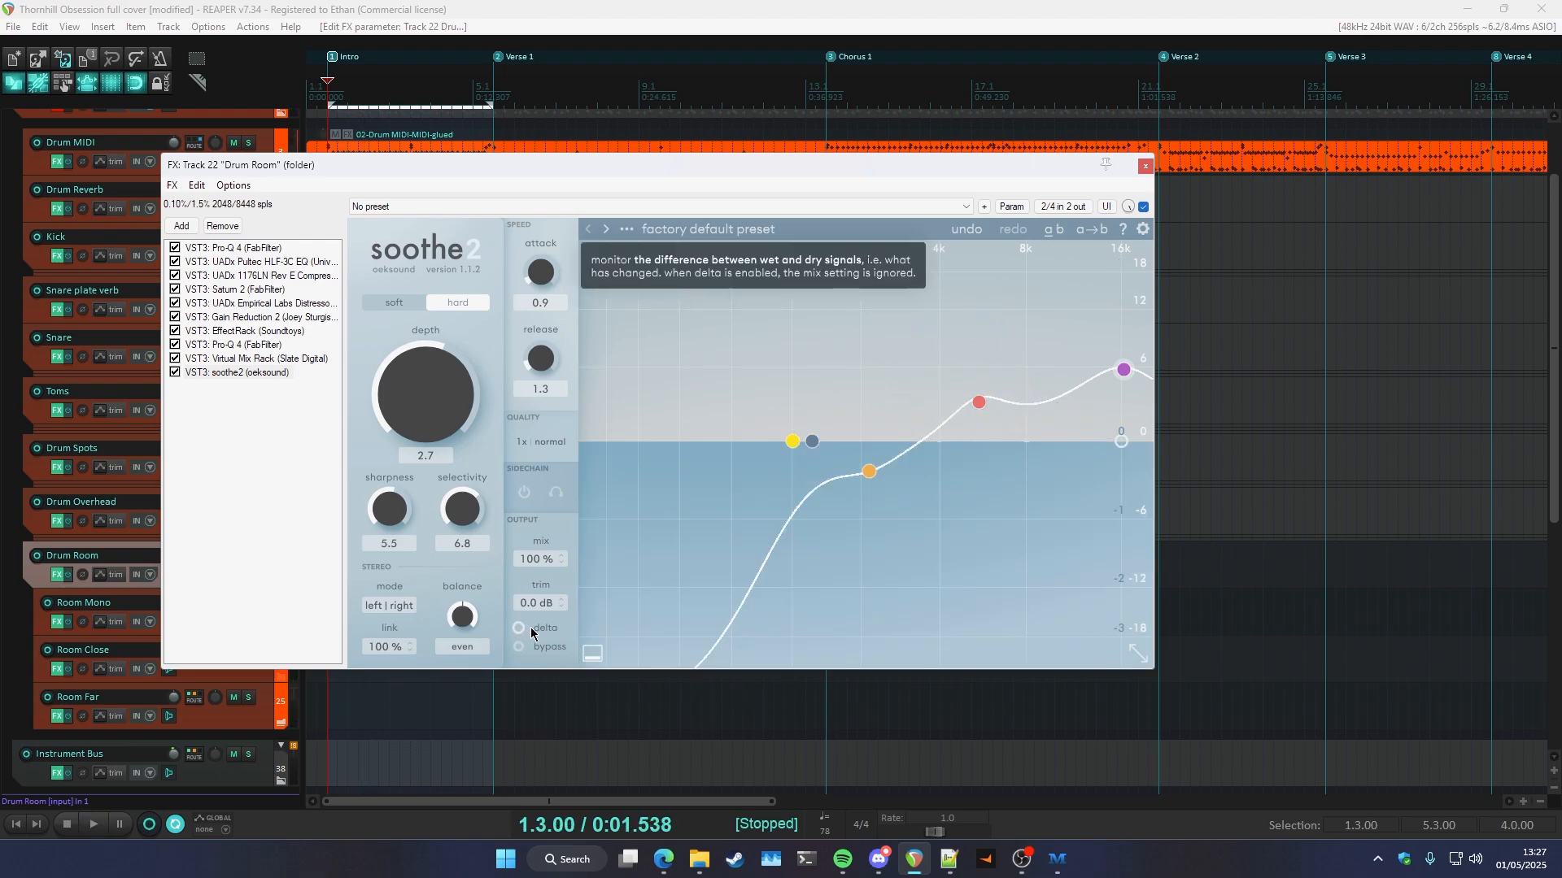
pyautogui.press('space')
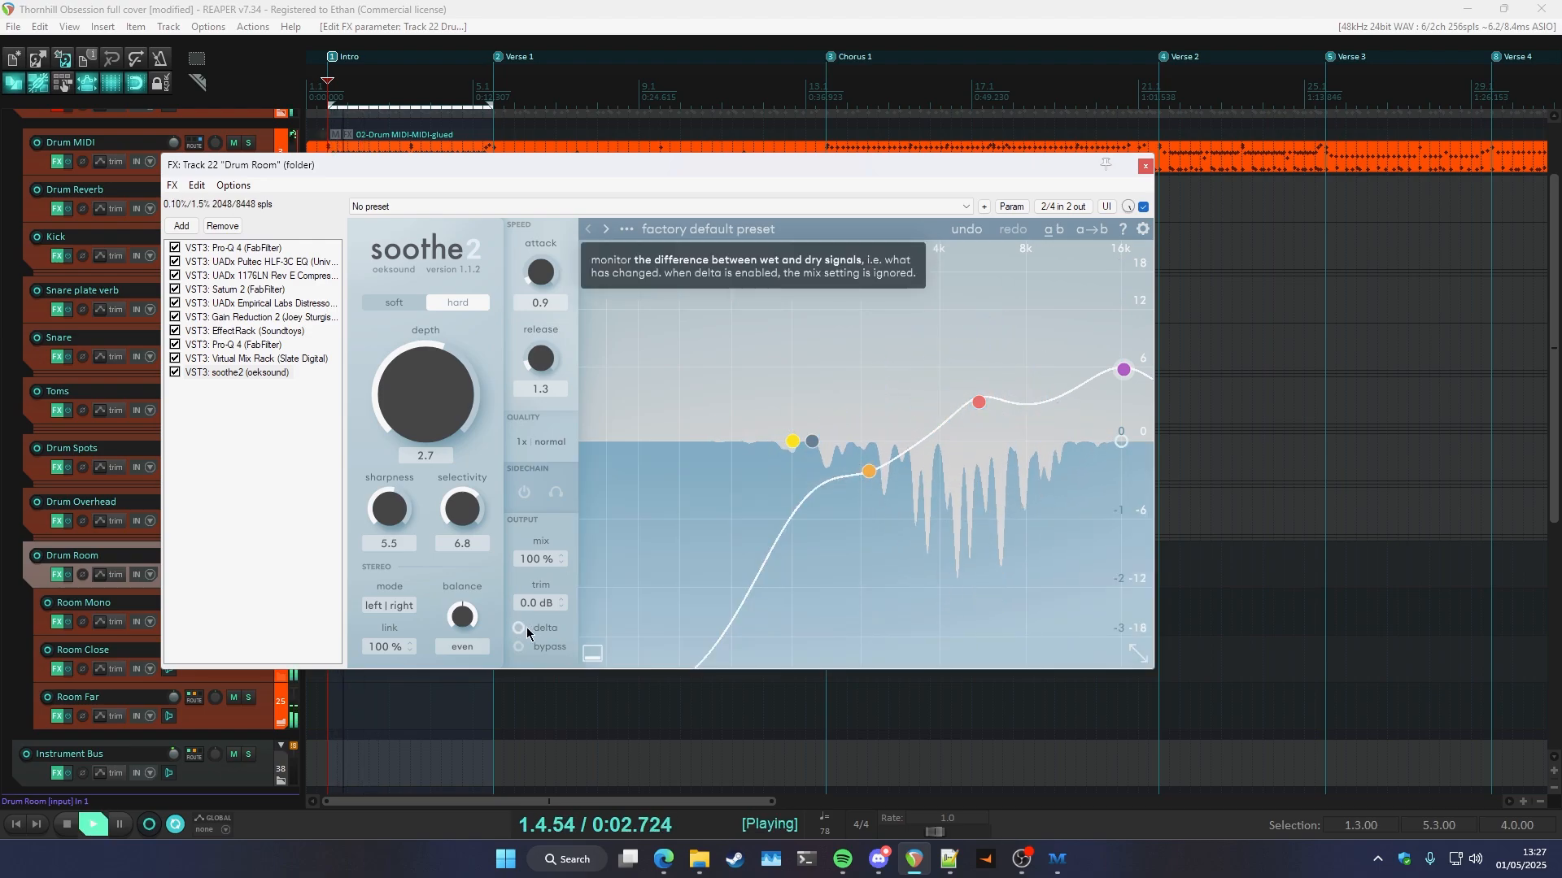
pyautogui.click(527, 632)
pyautogui.click(527, 633)
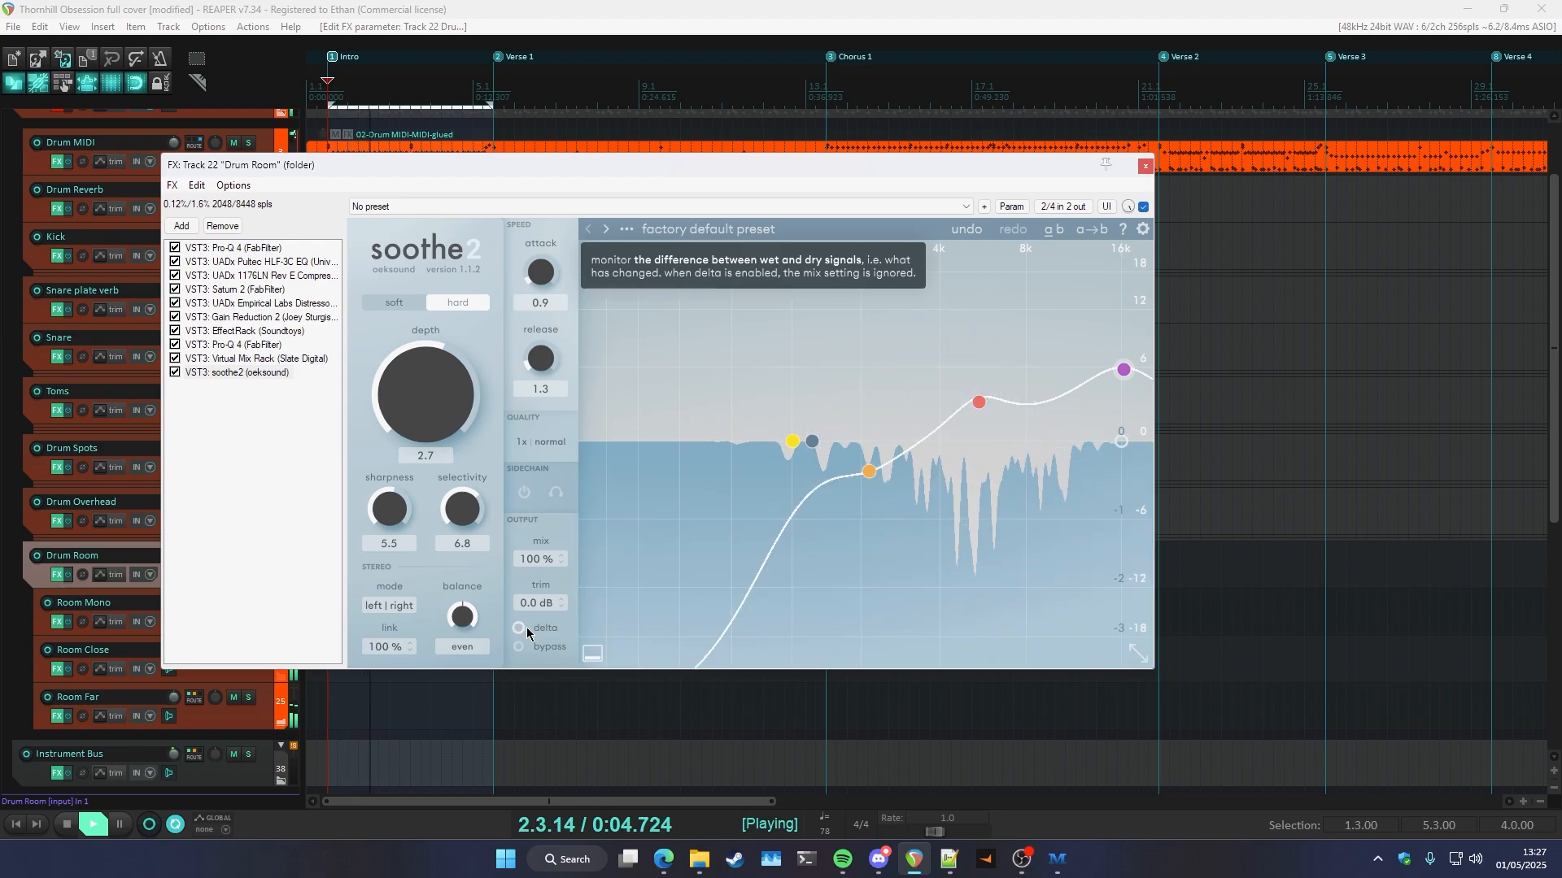
# - Compare Drum Room with soothe2 bypassed and enabled, and close its FX chain
pyautogui.click(176, 373)
pyautogui.click(176, 373)
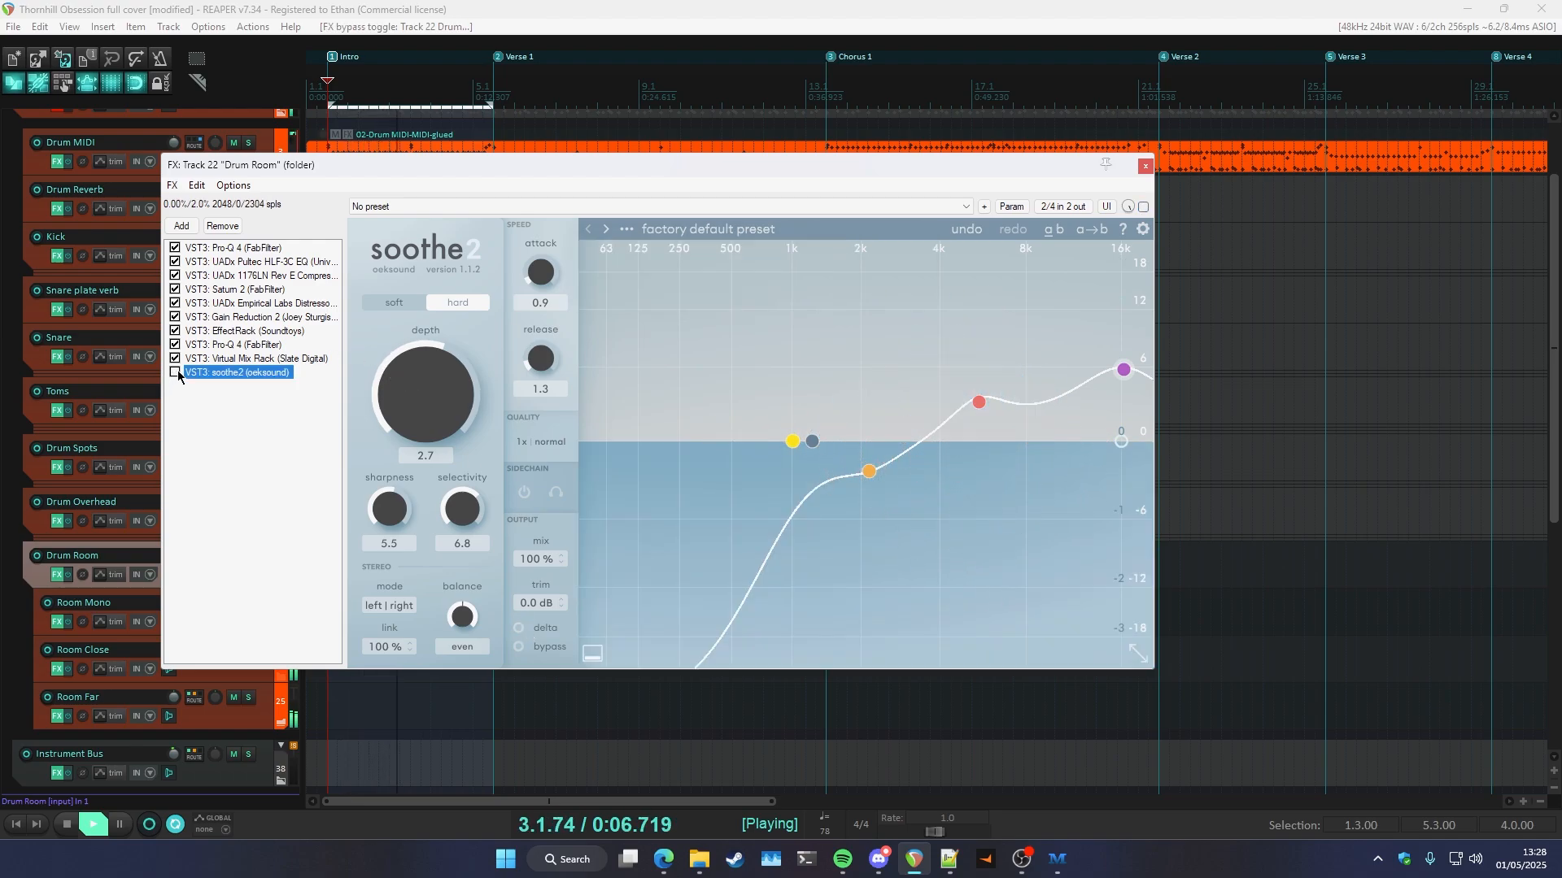
pyautogui.click(176, 373)
pyautogui.press('Escape')
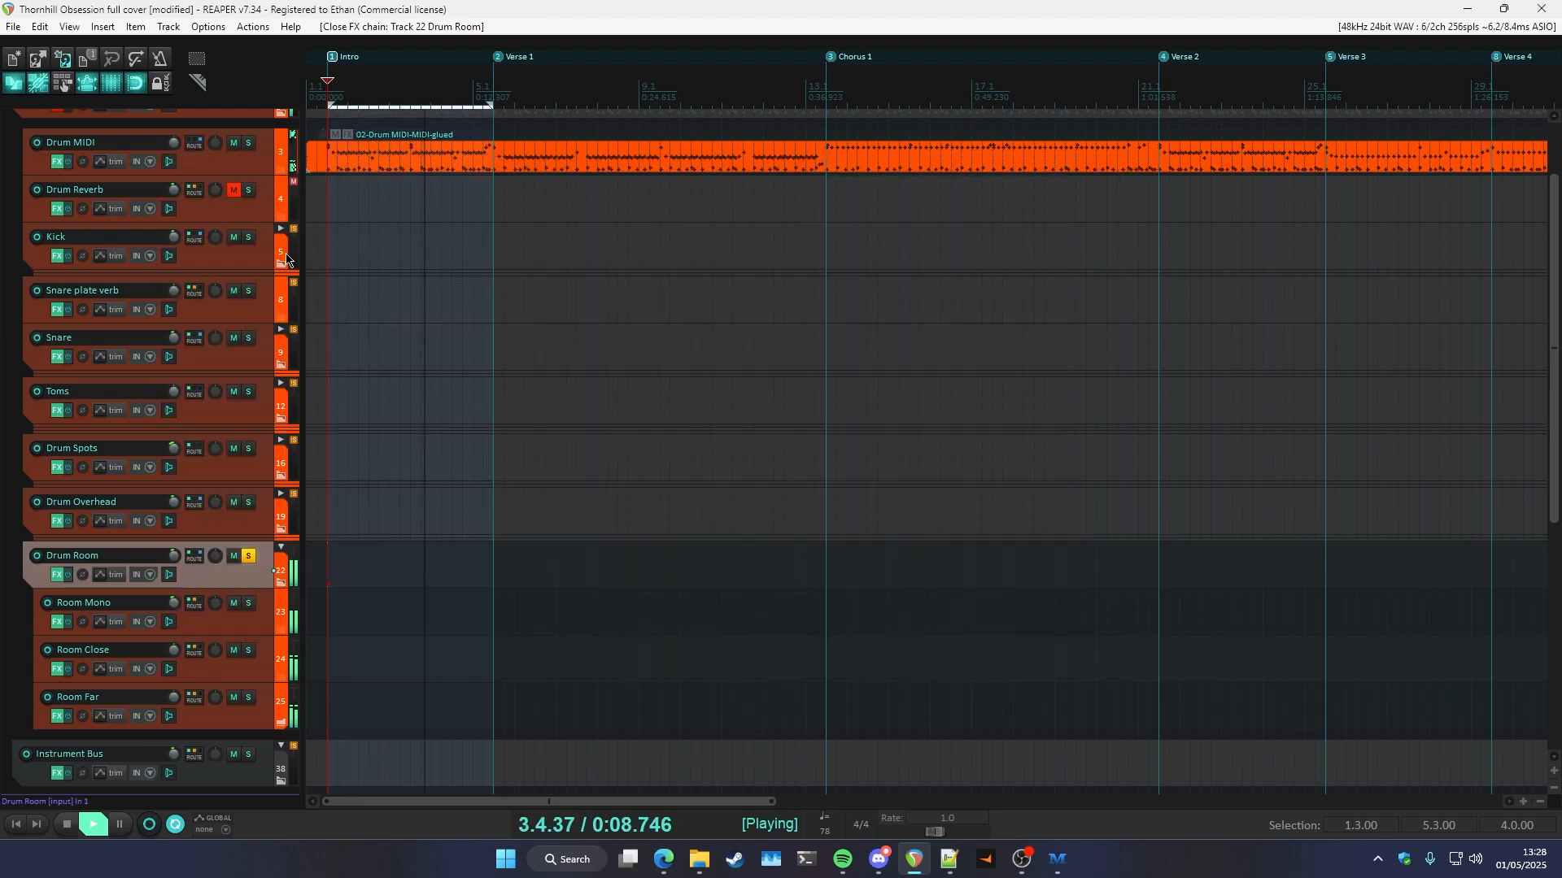
# - Solo Snare and Snare plate verb alongside Drum Room and audition them together in the loop
pyautogui.click(259, 519)
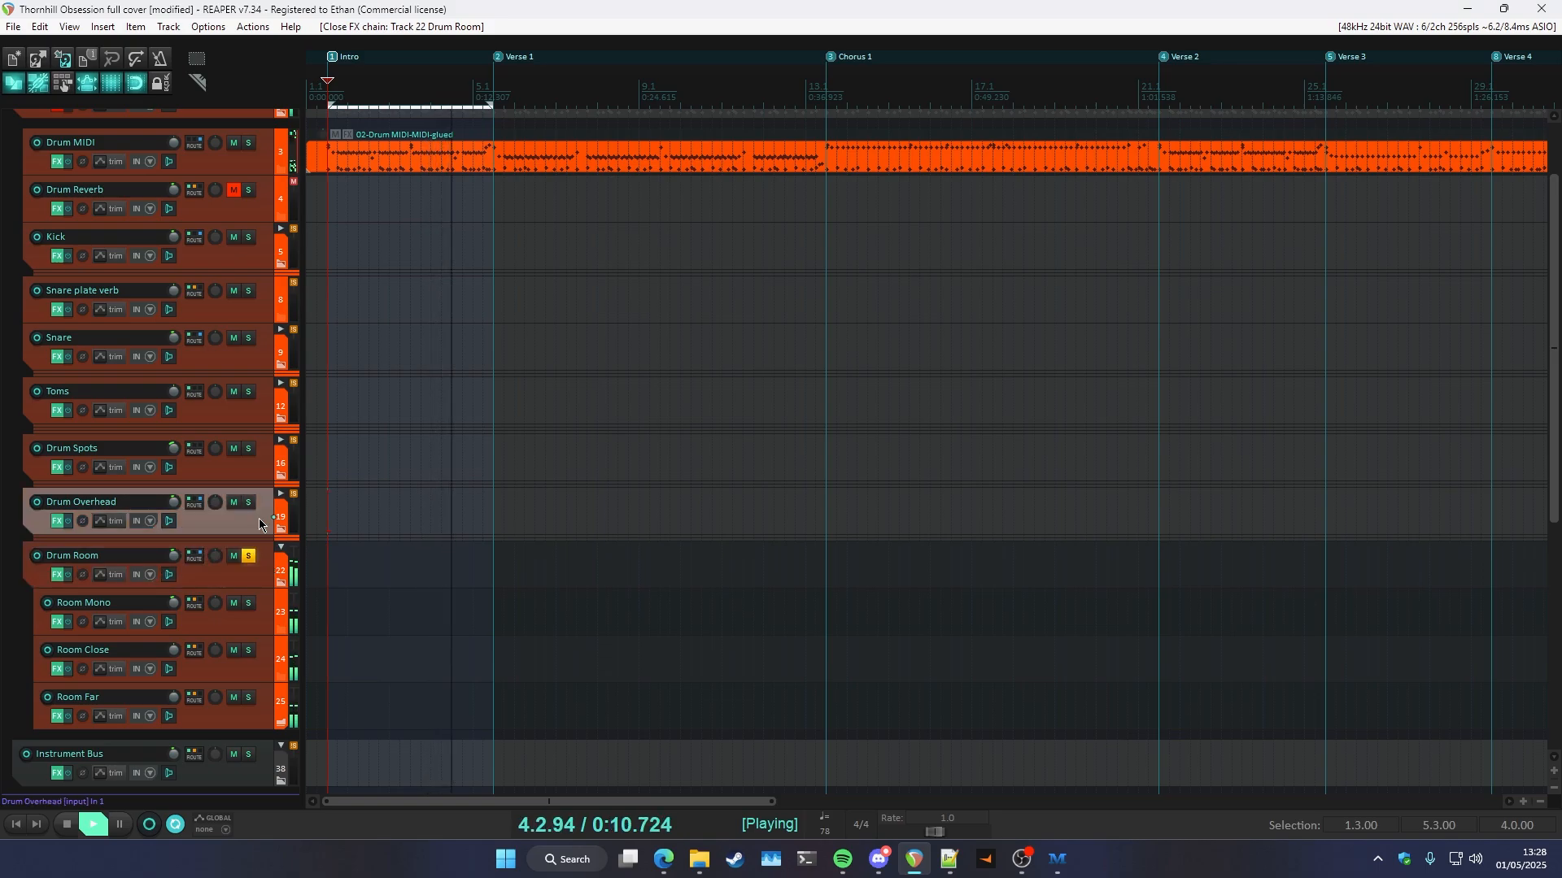
pyautogui.scroll(1, 259, 519)
pyautogui.press('space')
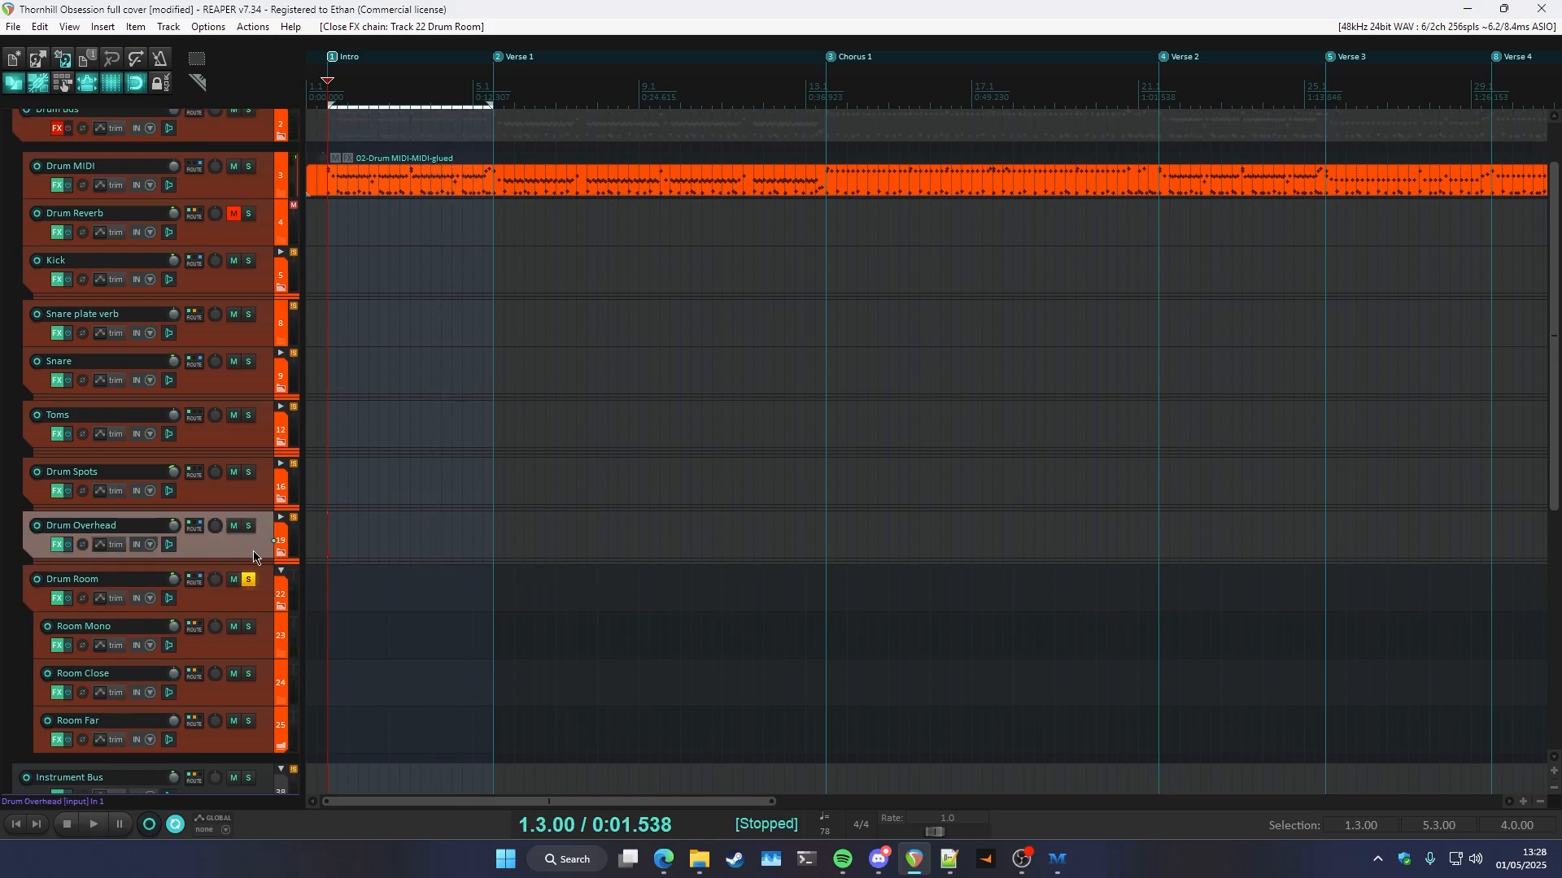
pyautogui.scroll(1, 254, 557)
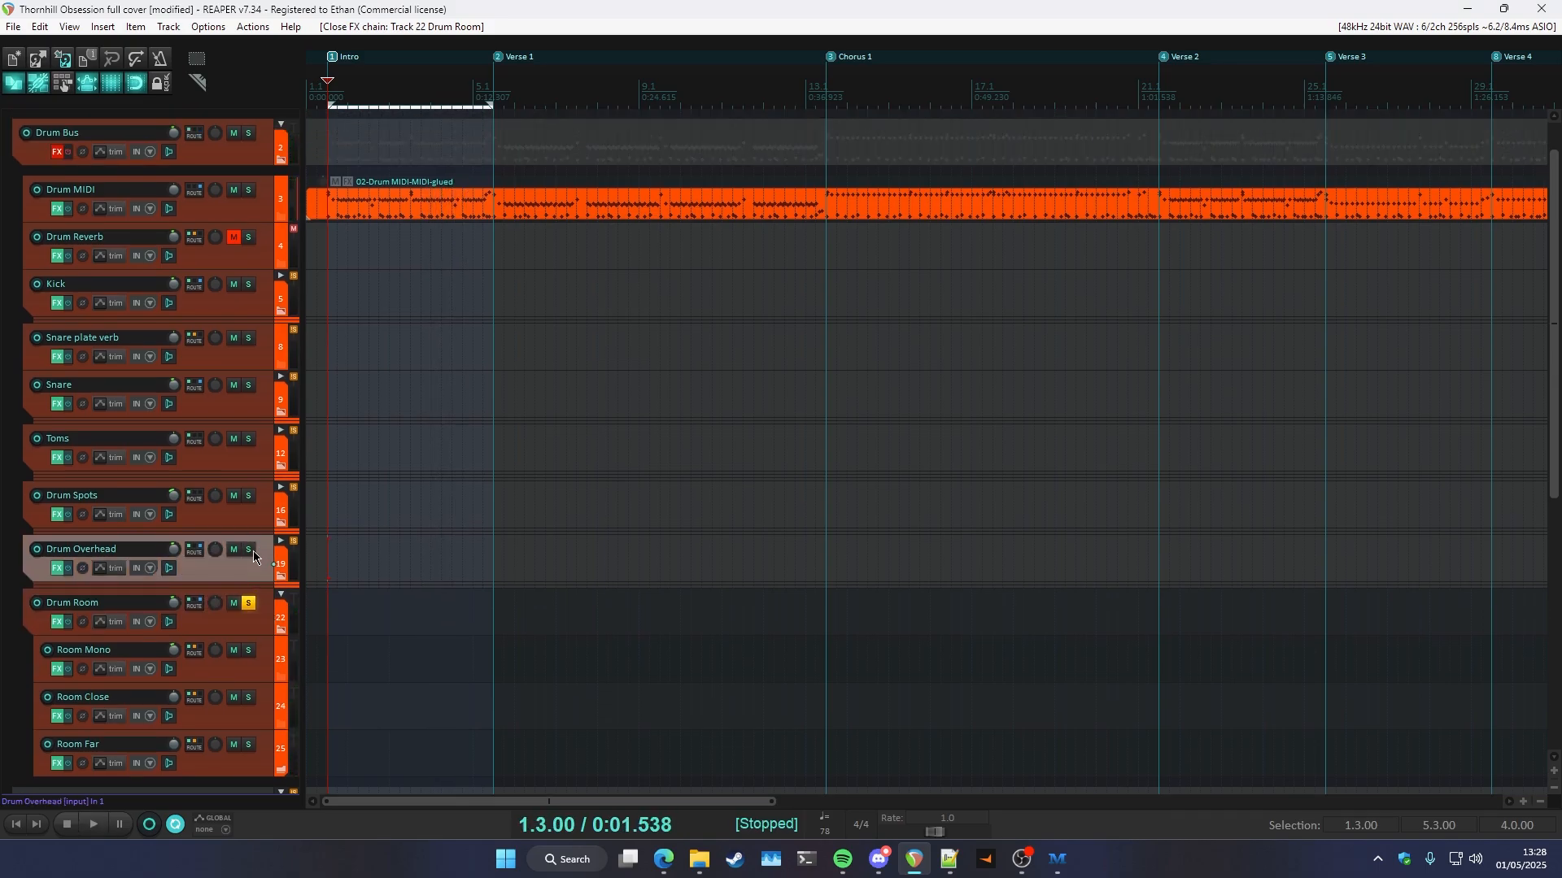
pyautogui.click(248, 384)
pyautogui.click(248, 337)
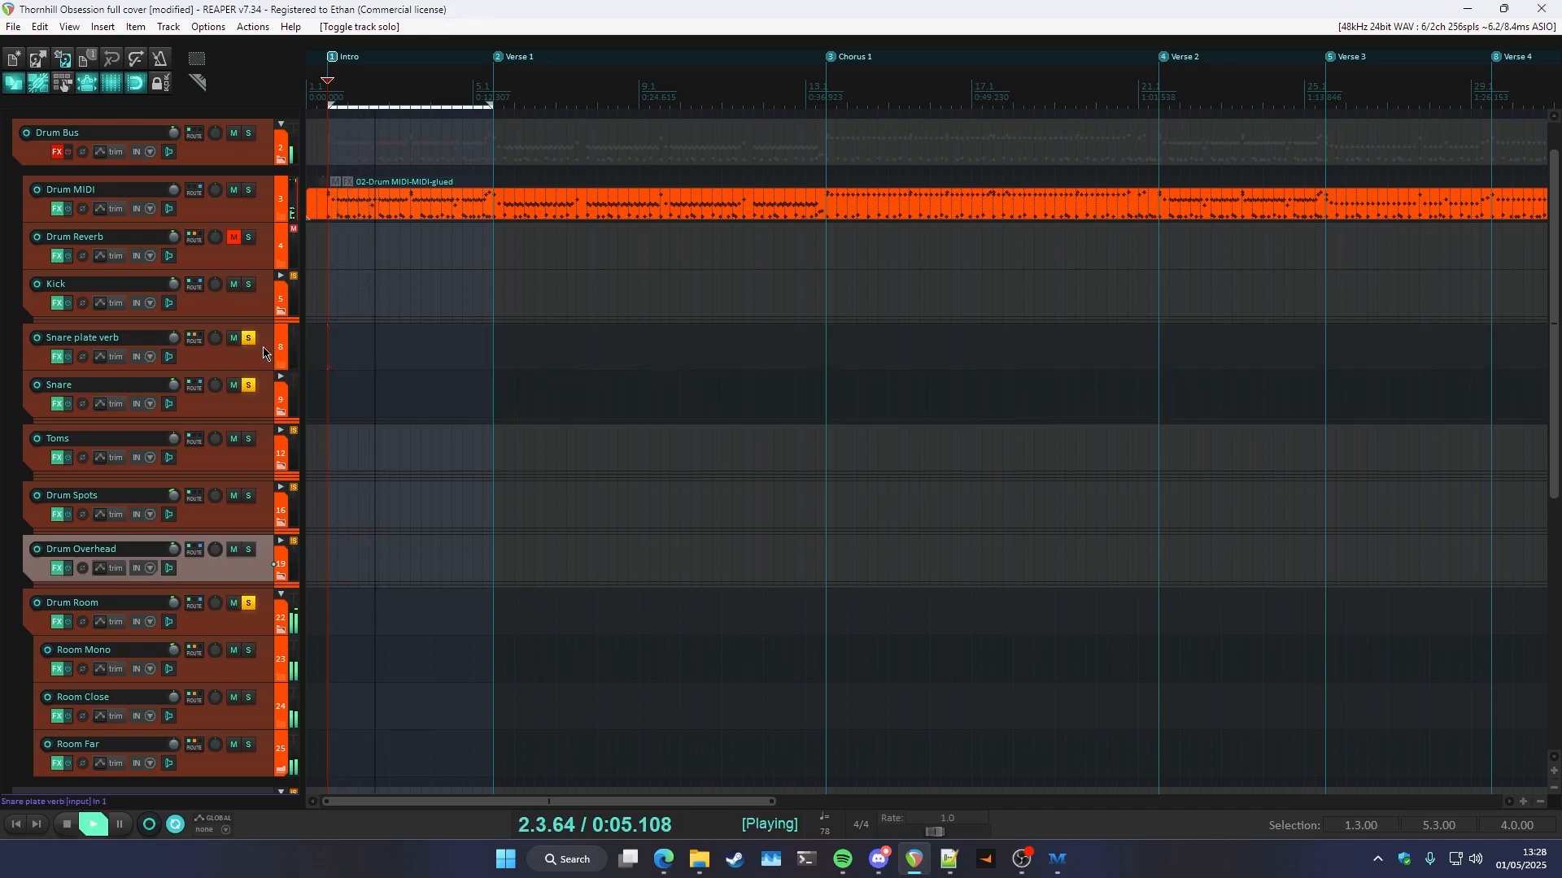
pyautogui.press('space')
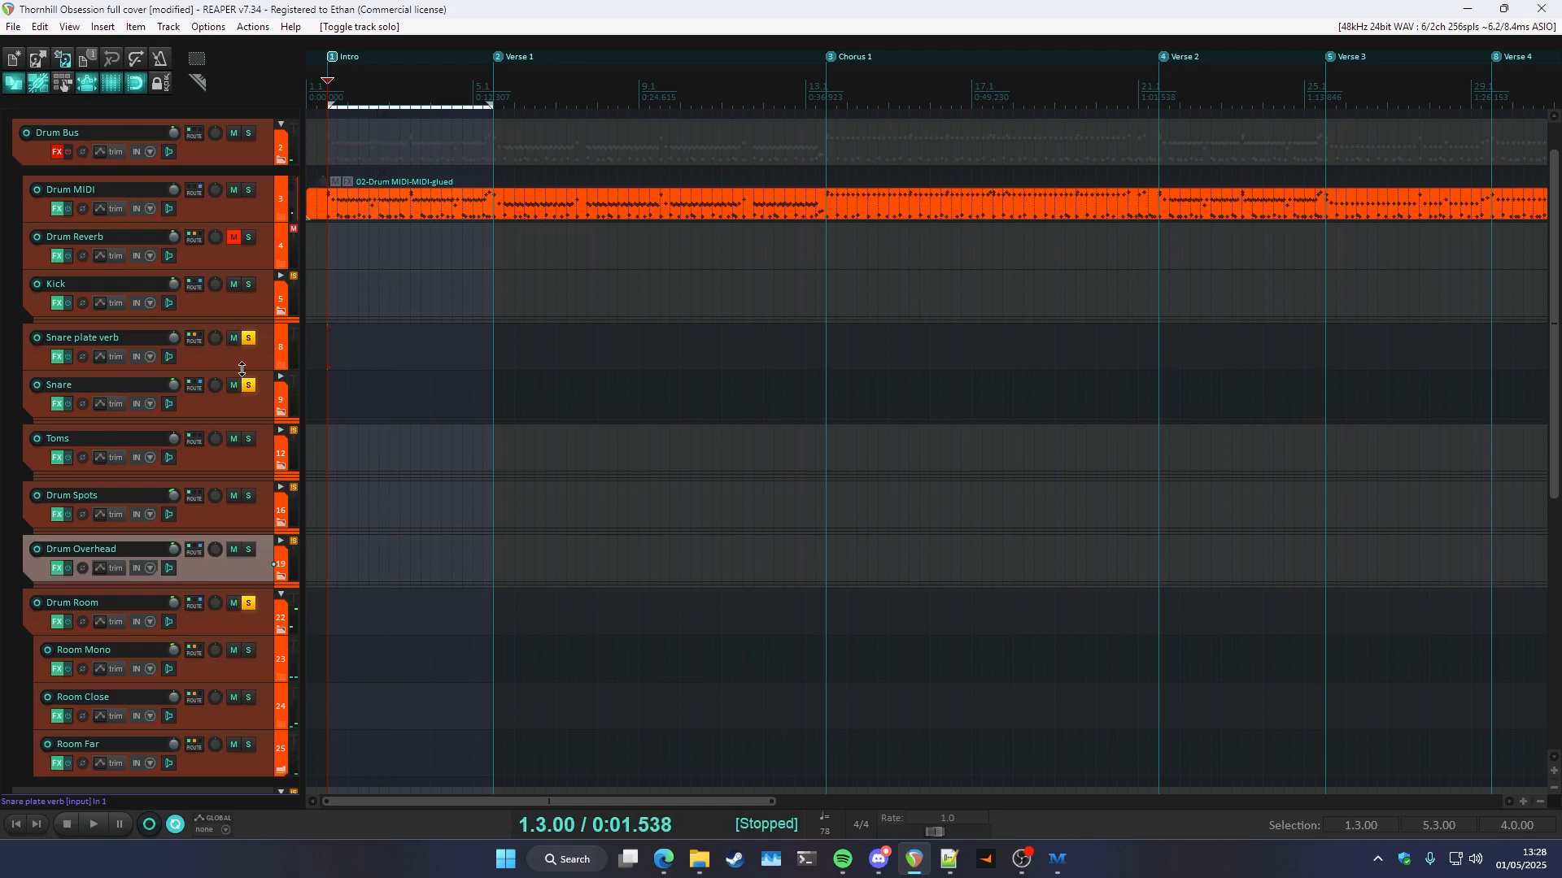
# - Unsolo Drum Room to hear the snare tracks without it, and solo it again for comparison
pyautogui.click(249, 603)
pyautogui.press('space')
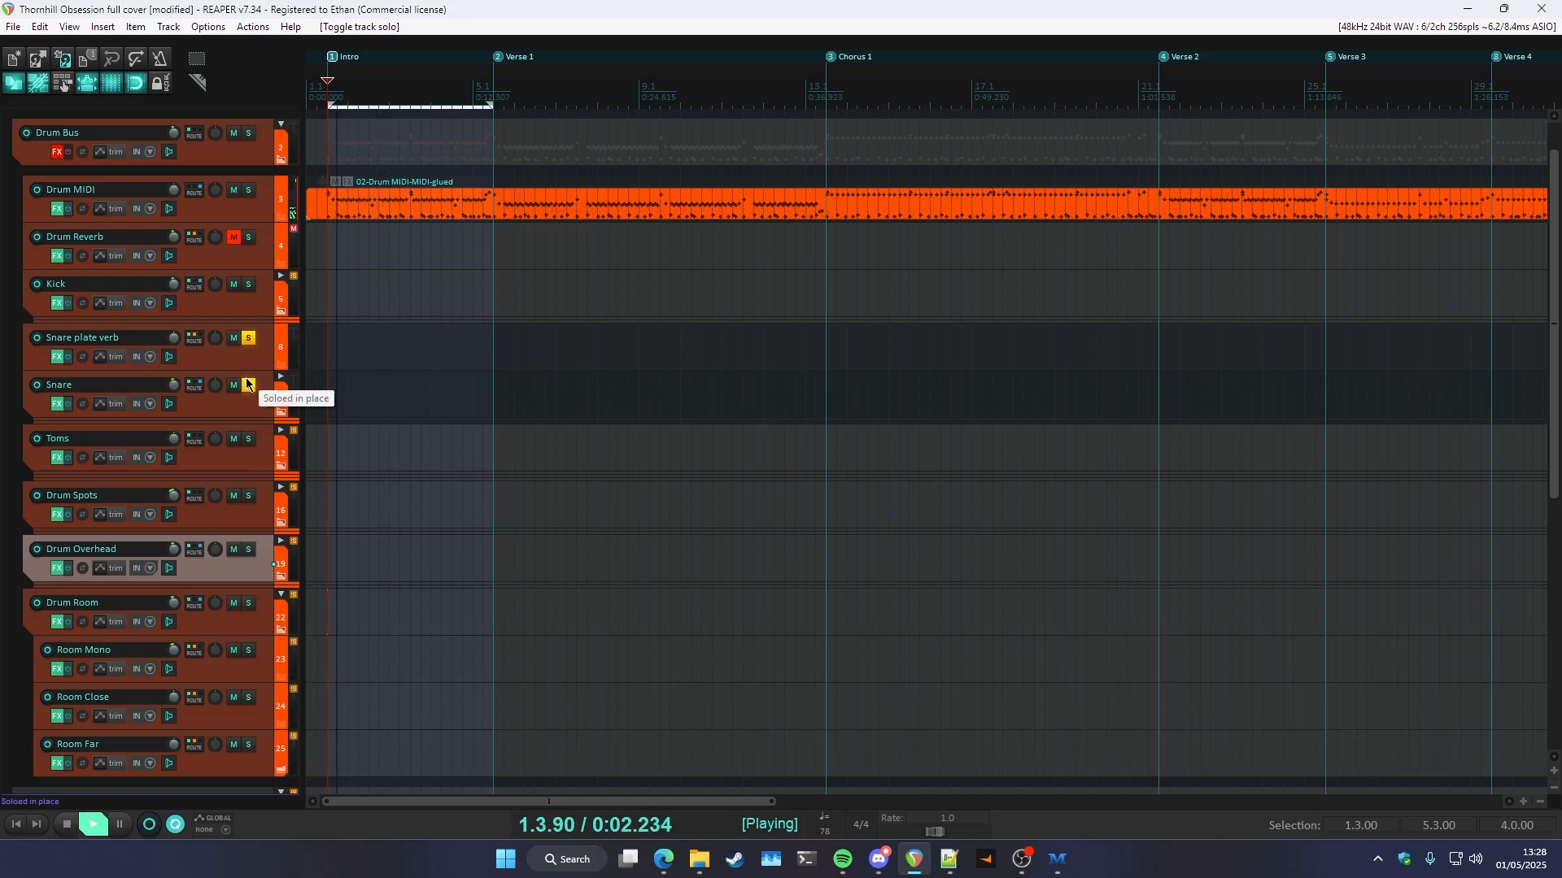
pyautogui.press('space')
pyautogui.click(249, 604)
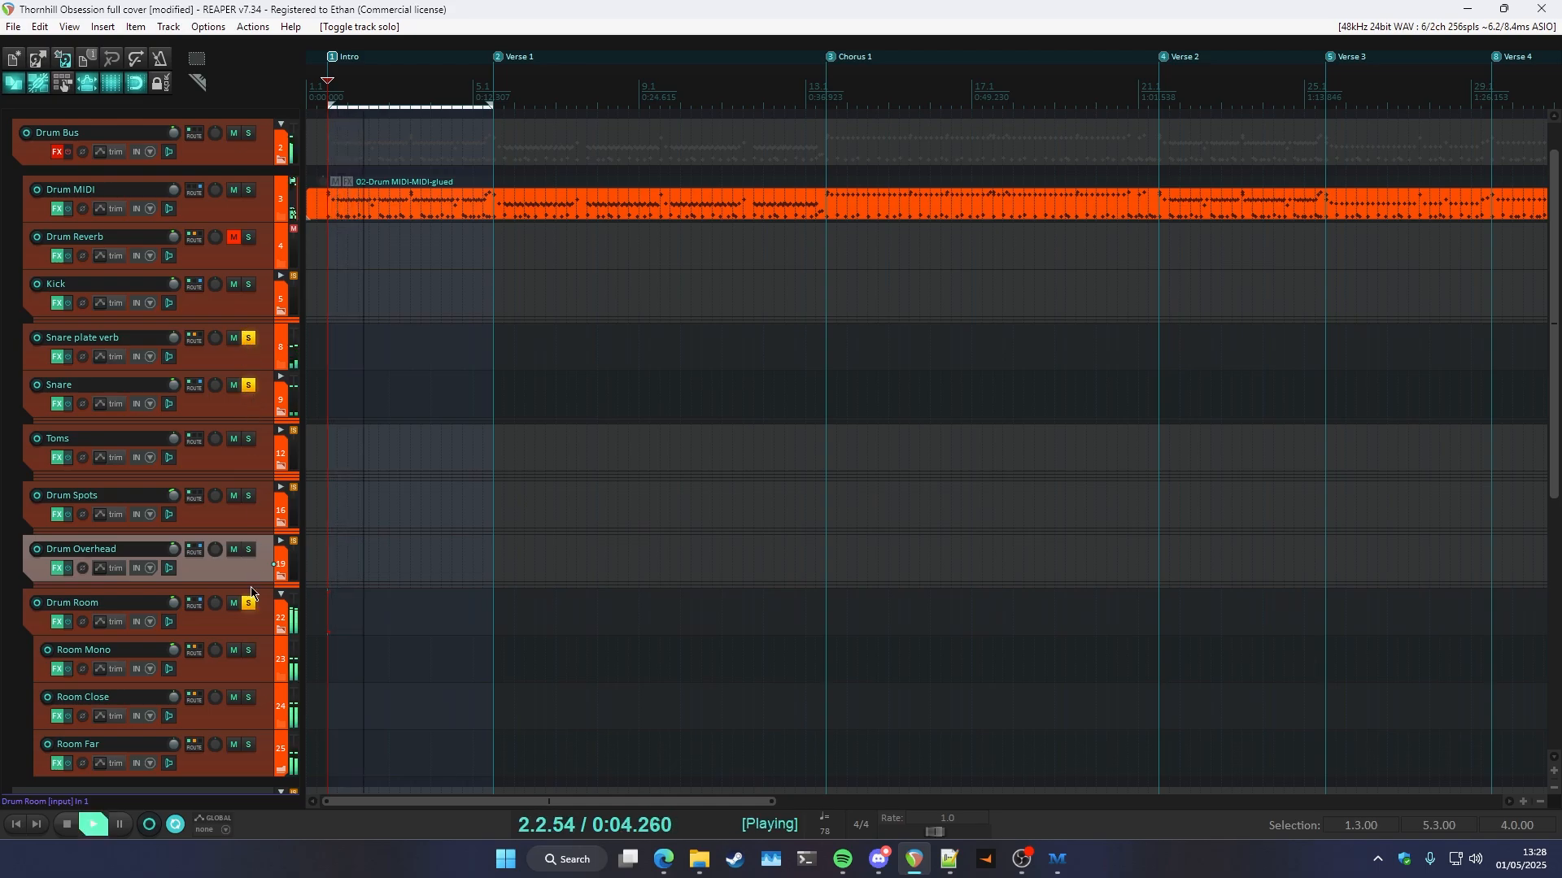
# - Add Kick, Toms and Drum Spots to the soloed tracks while the loop plays, and stop playback
pyautogui.click(249, 285)
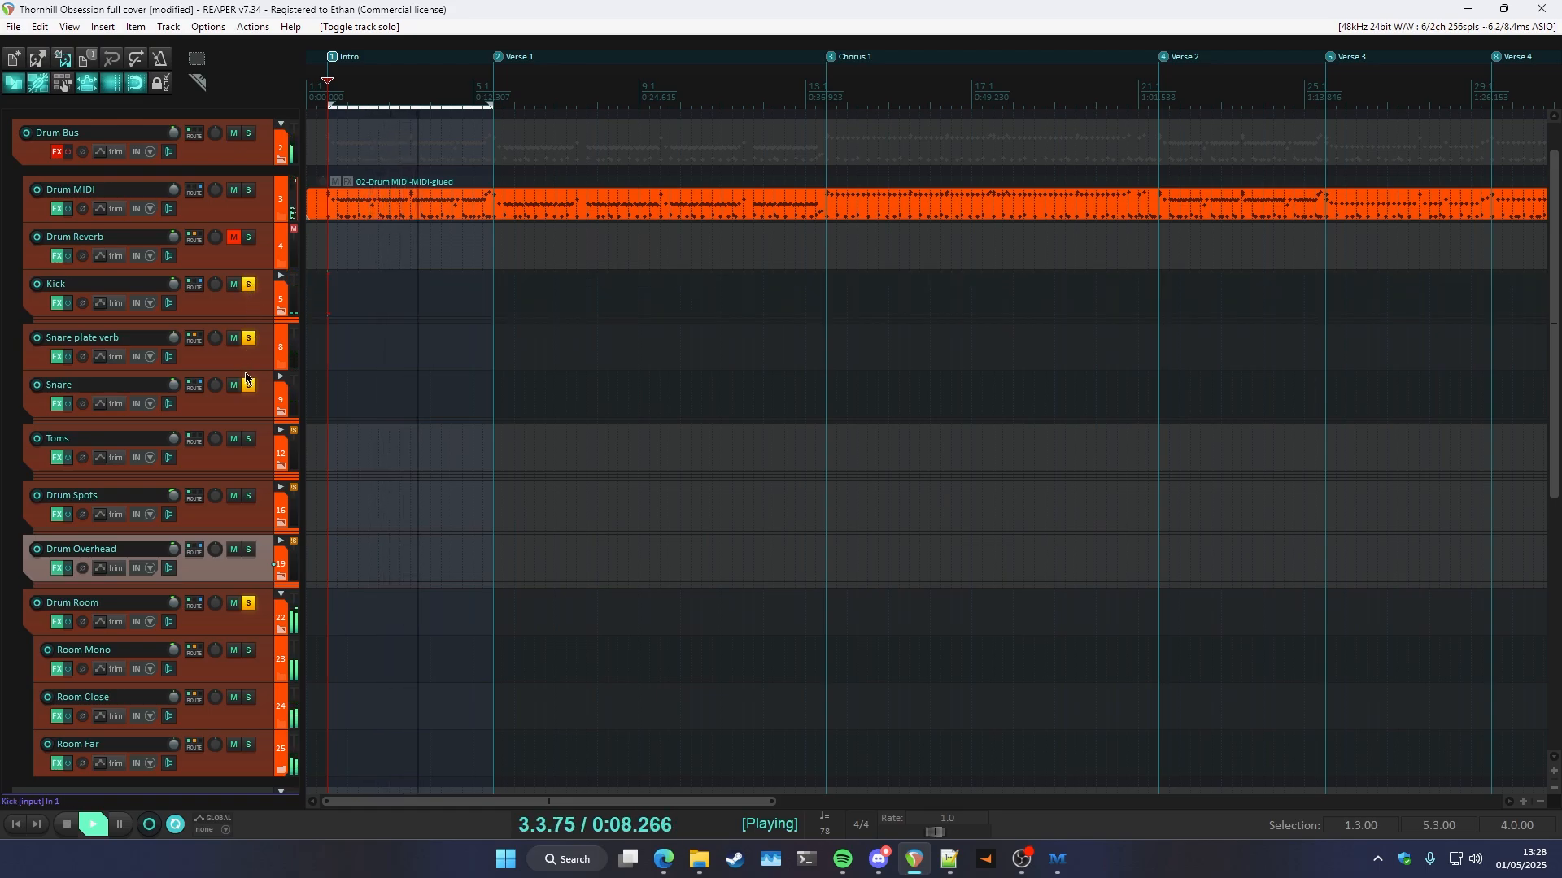
pyautogui.click(248, 439)
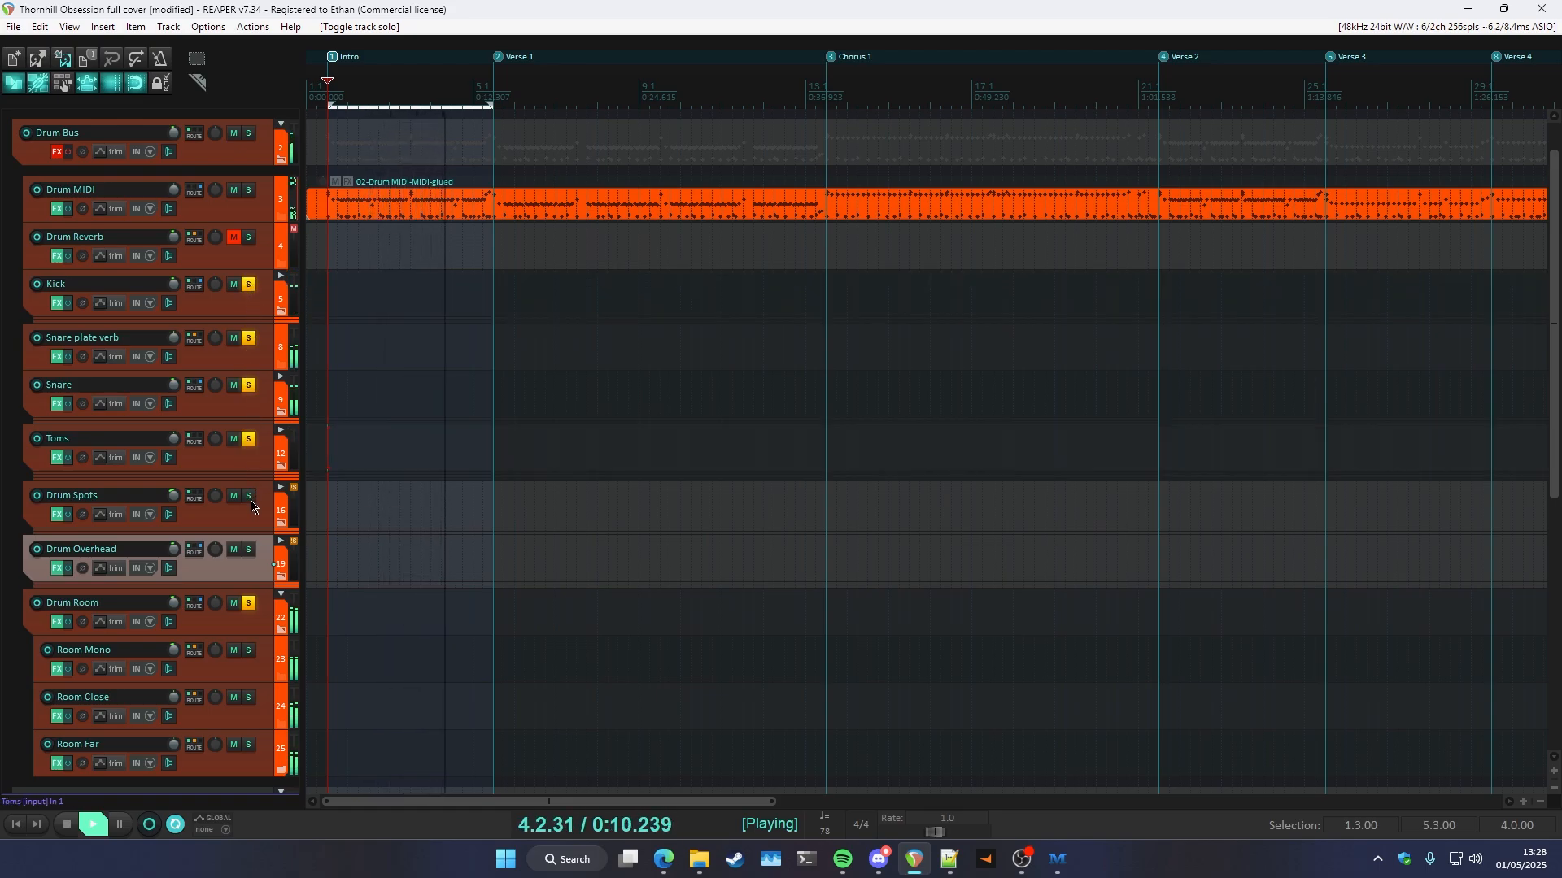
pyautogui.click(248, 496)
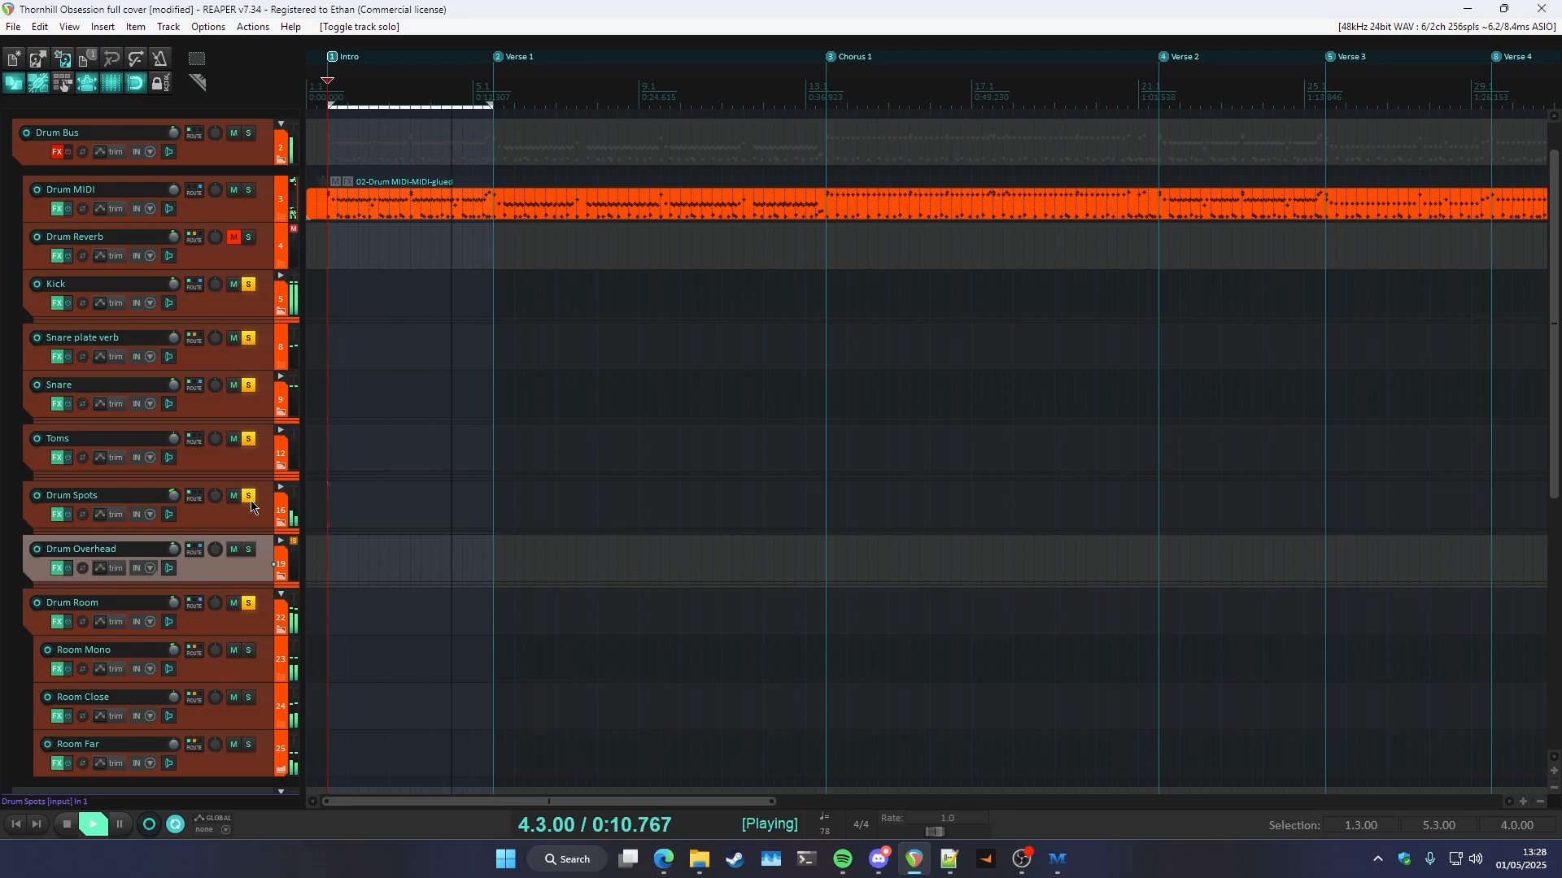
pyautogui.press('space')
# - Exclusively solo and unmute Drum Reverb, and check the receives in its routing window
pyautogui.keyDown('alt'); pyautogui.click(248, 237); pyautogui.keyUp('alt')
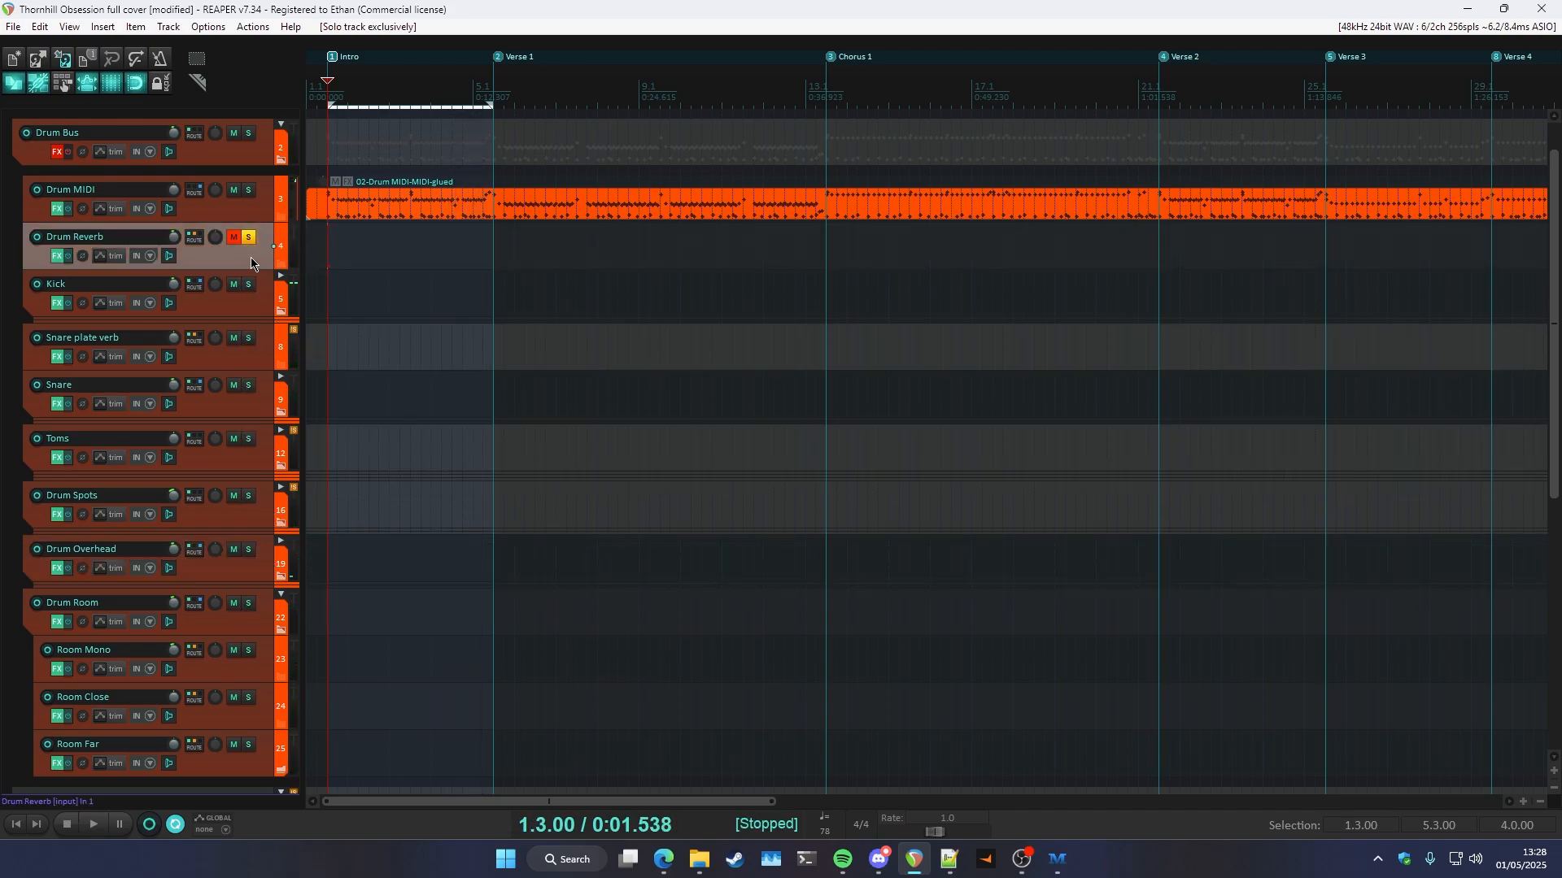
pyautogui.click(235, 238)
pyautogui.press('i')
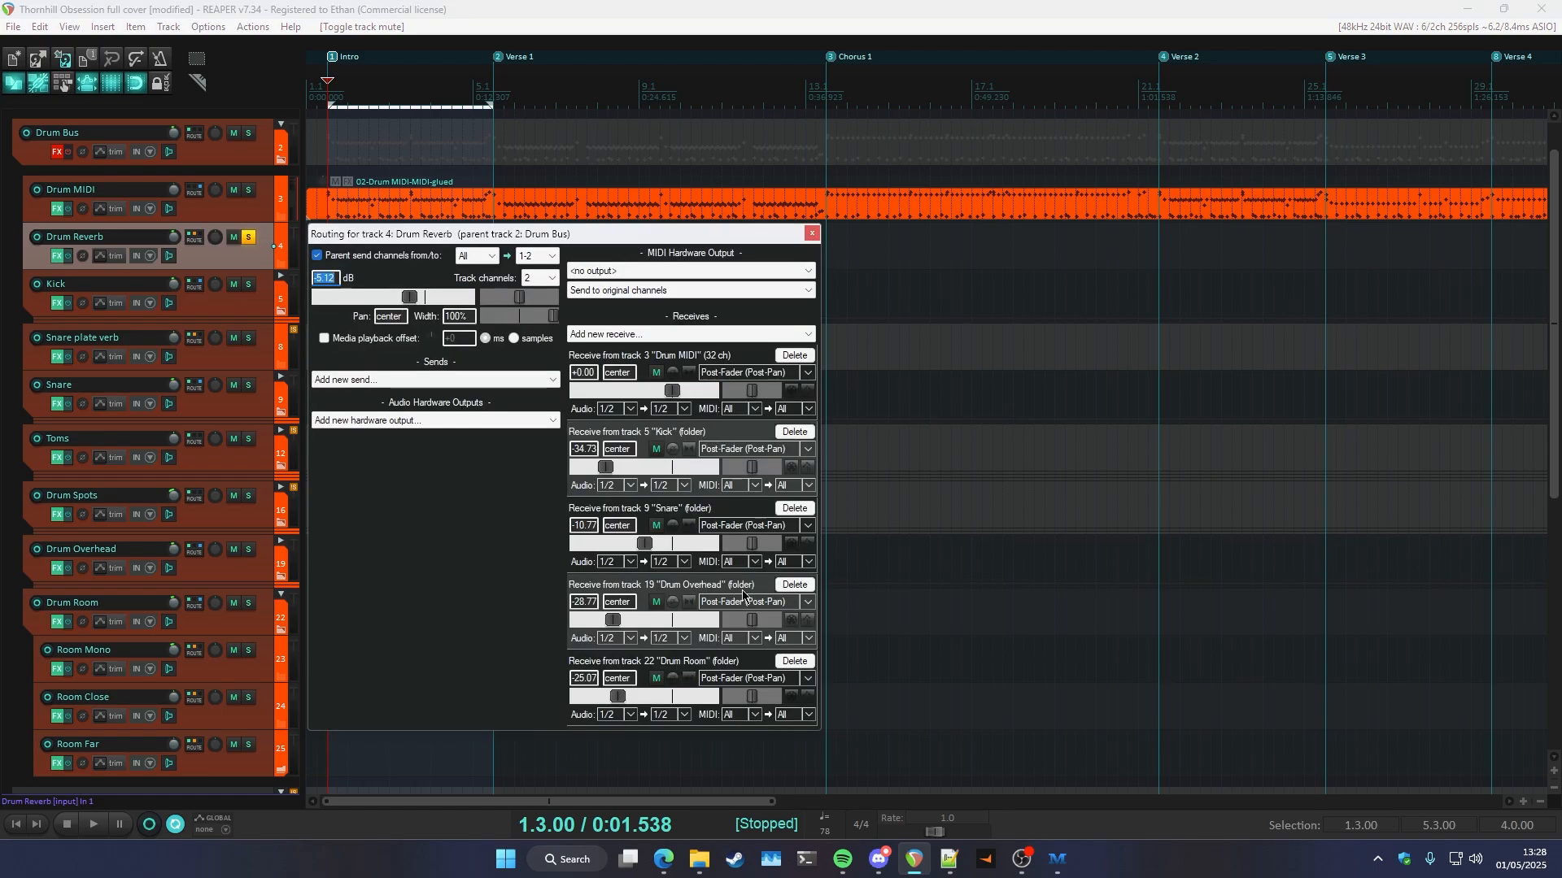
pyautogui.click(812, 234)
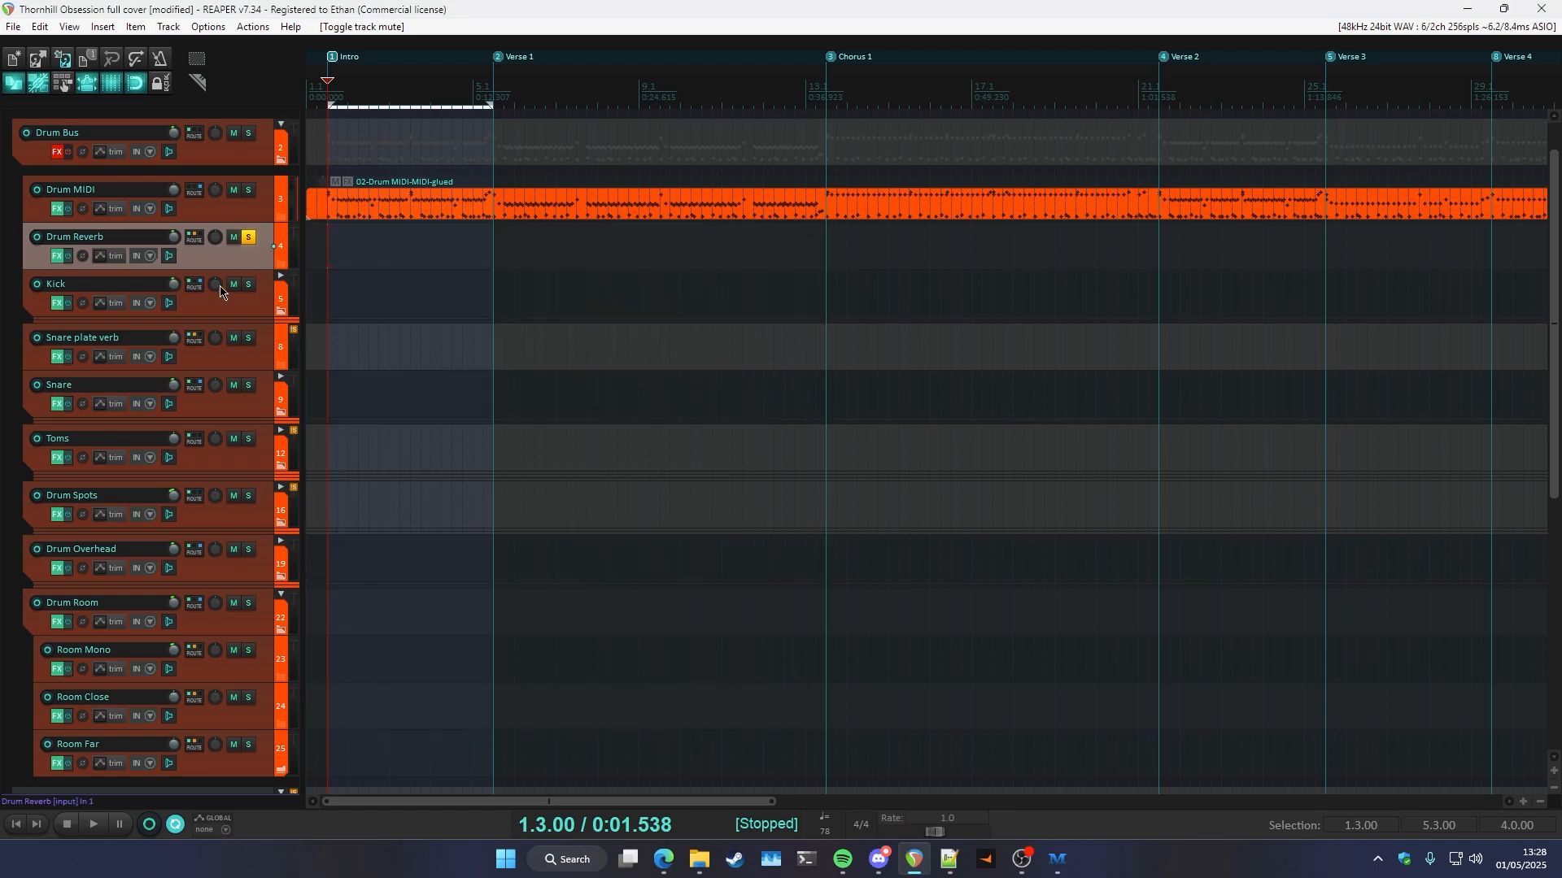
# - Open the Drum Reverb plugin chain, bypass all its plugins, and play the loop to hear the unprocessed signal
pyautogui.click(59, 258)
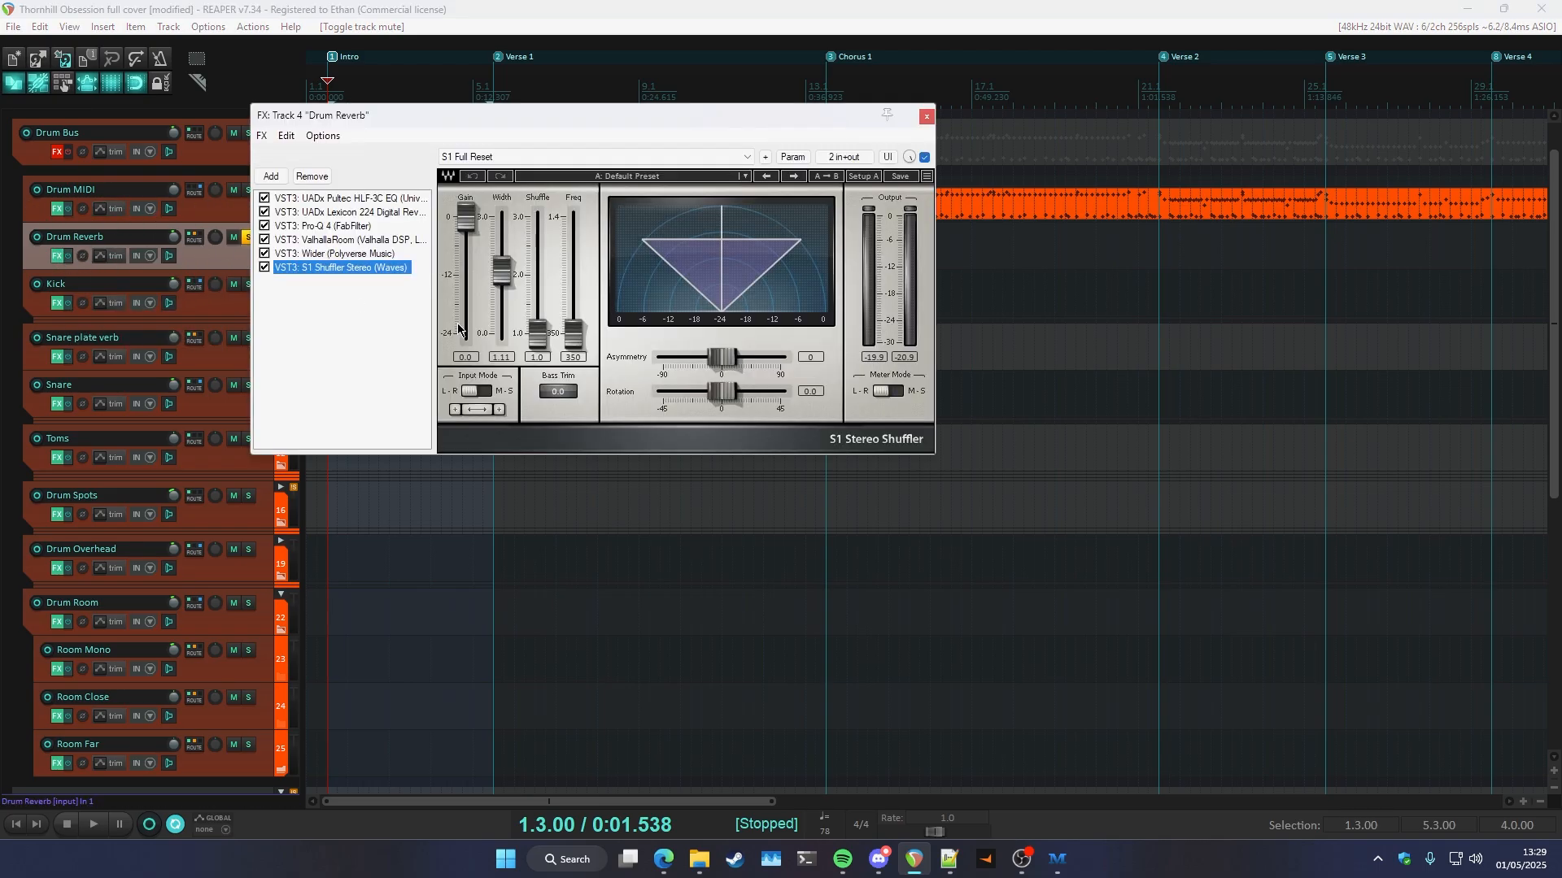
pyautogui.moveTo(312, 312); pyautogui.dragTo(344, 203)
pyautogui.moveTo(374, 115); pyautogui.dragTo(400, 341)
pyautogui.press('space')
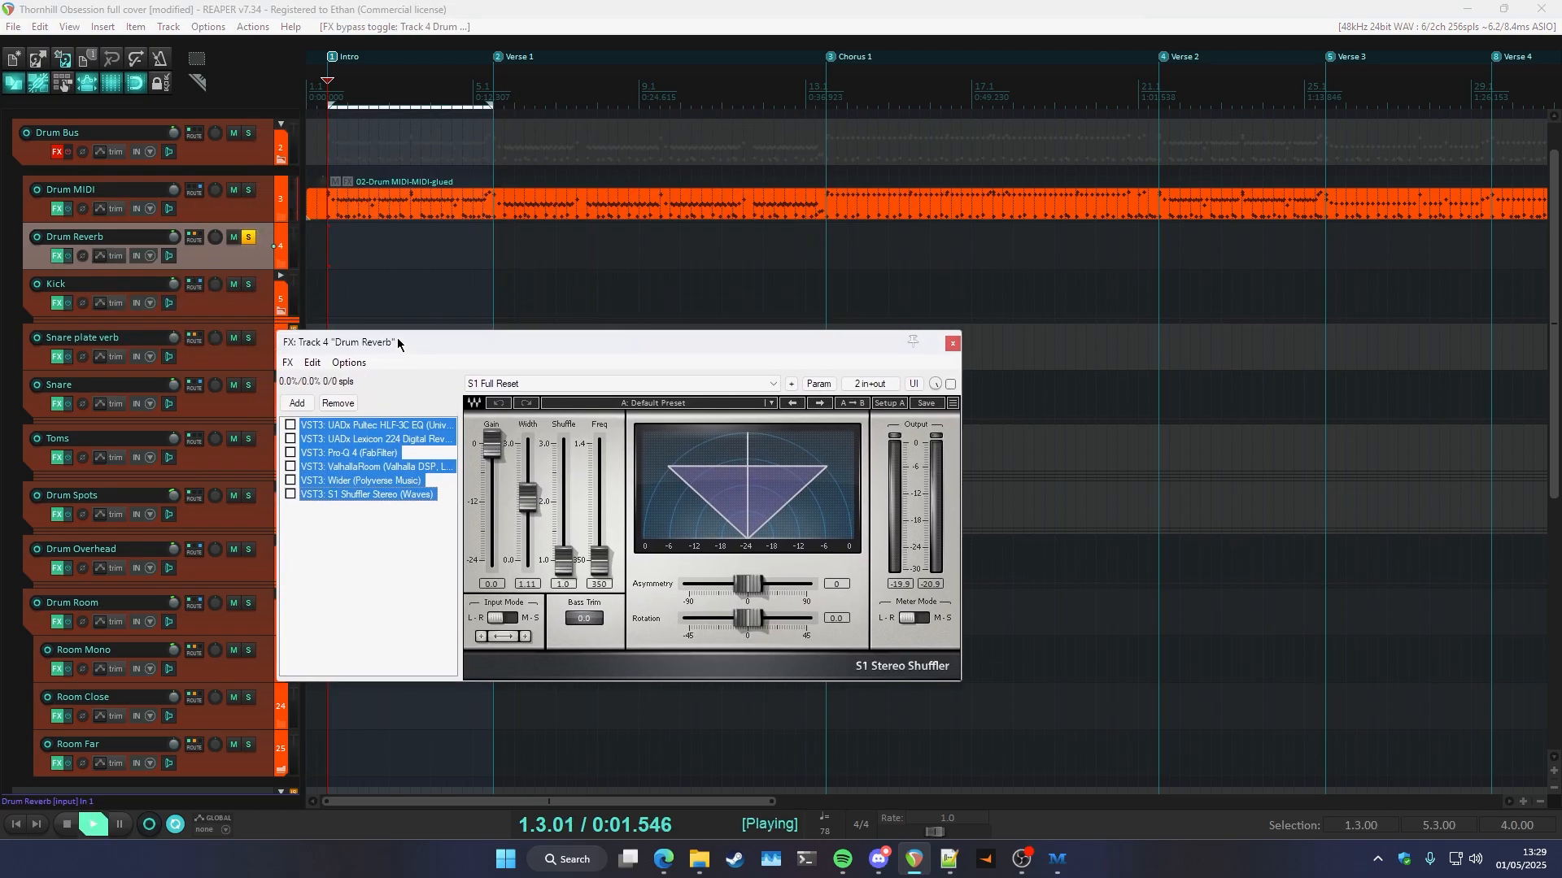
pyautogui.click(376, 540)
pyautogui.scroll(-3, 134, 486)
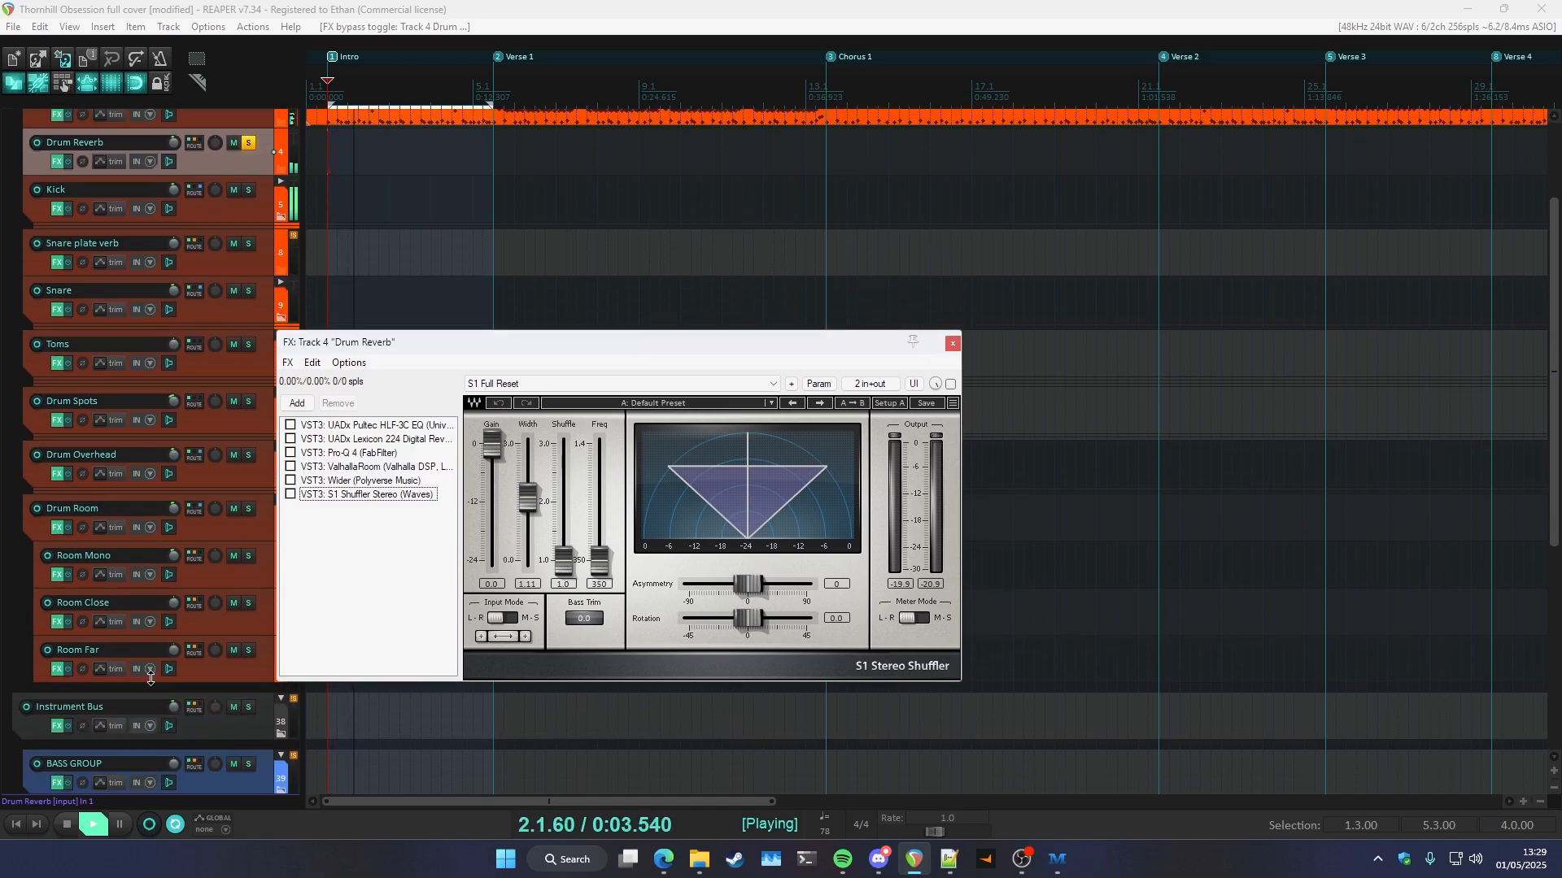
pyautogui.scroll(3, 135, 486)
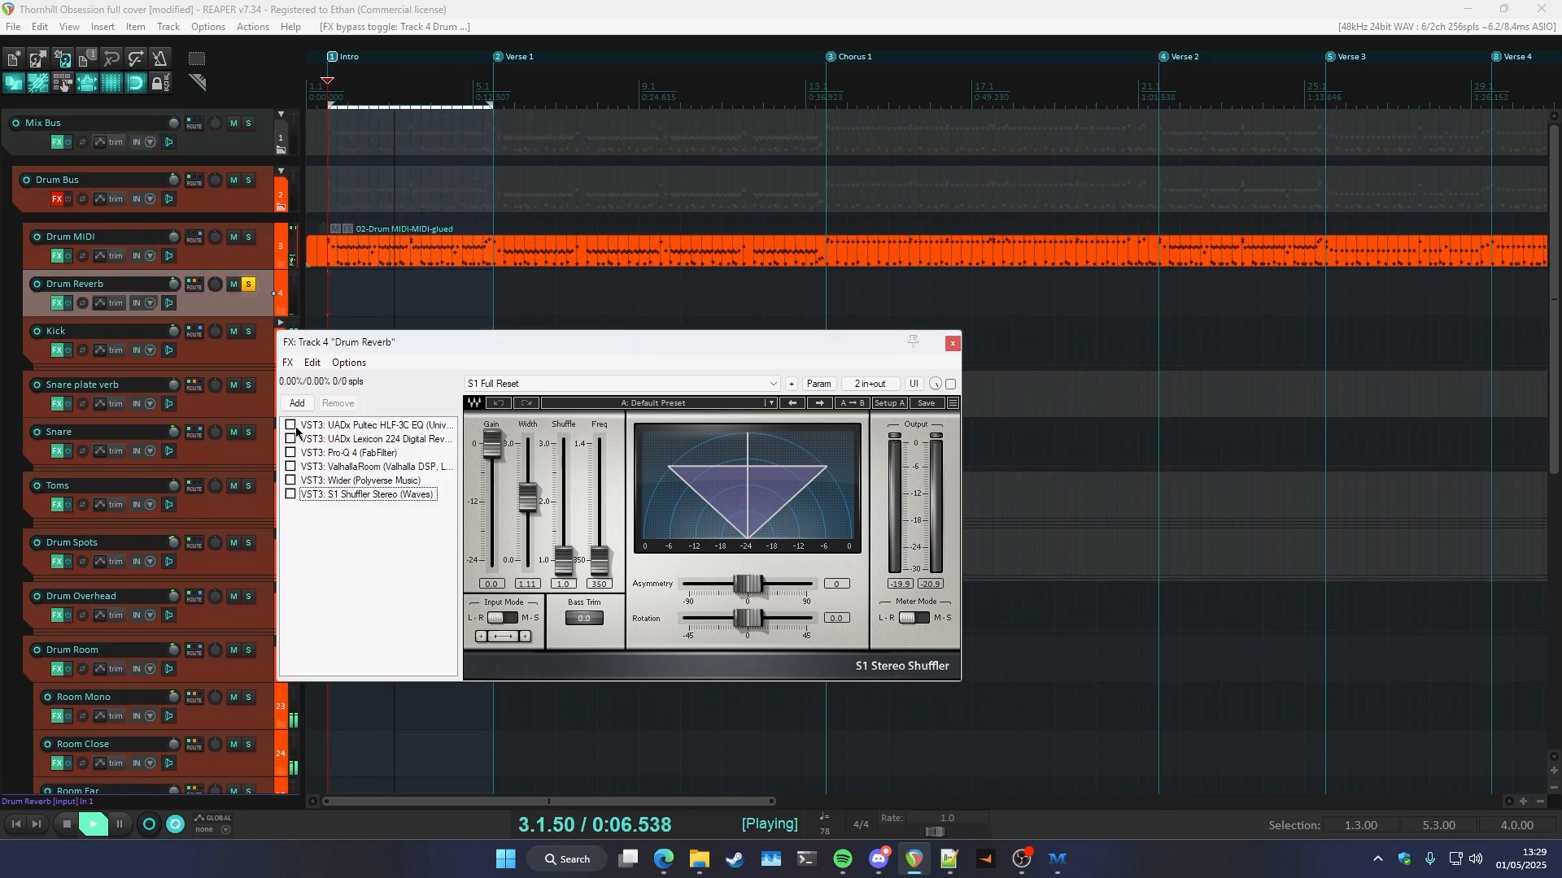
# - Enable the UADx Pultec HLF-3C EQ on Drum Reverb, compare it on and off during playback, and stop playback
pyautogui.click(291, 426)
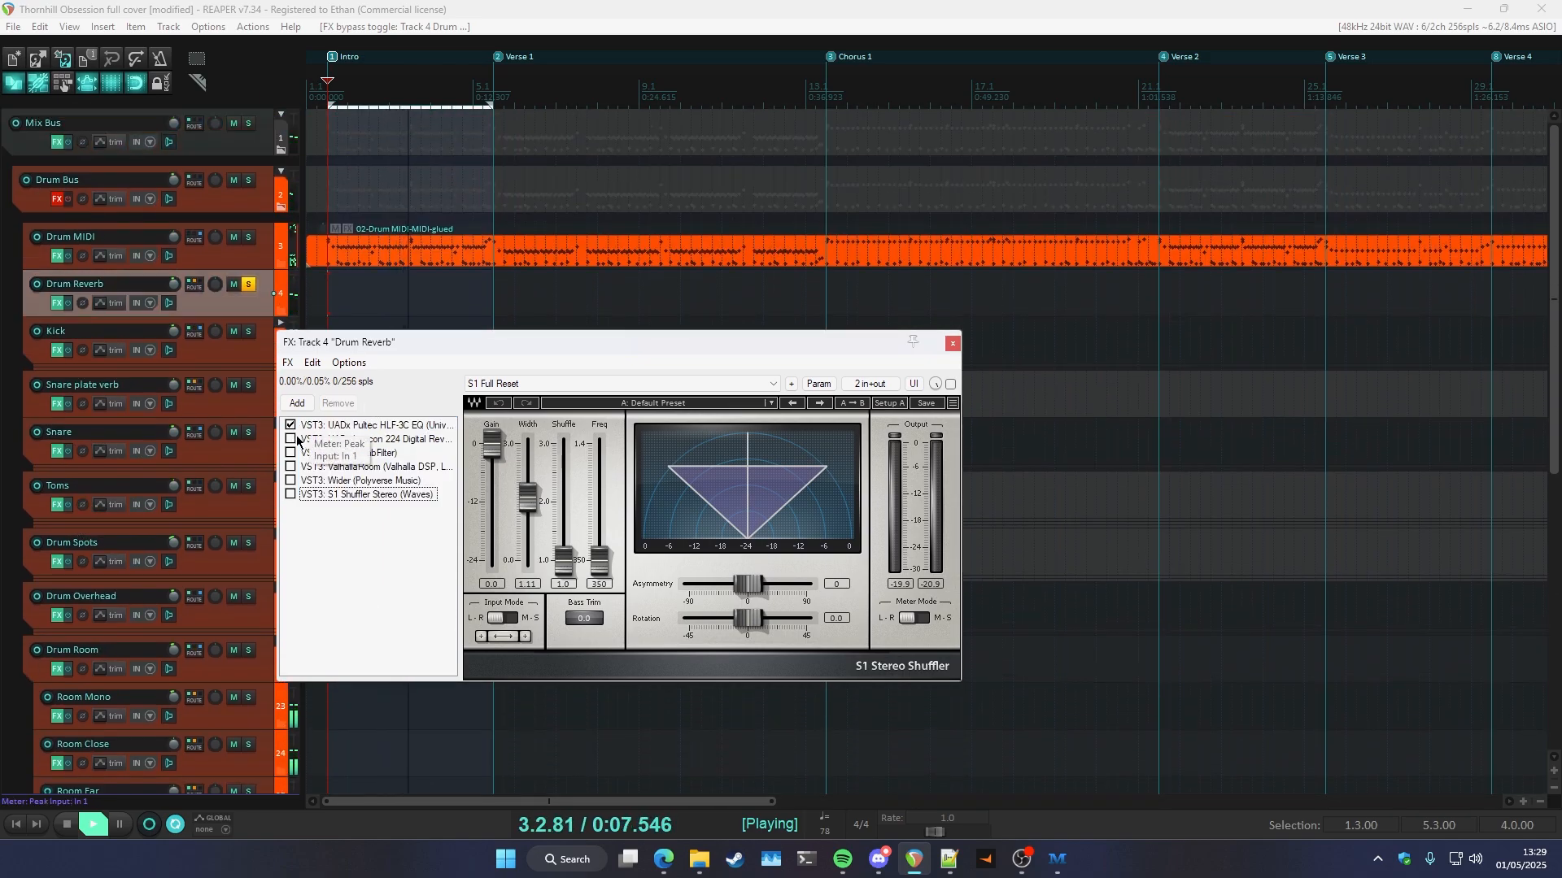
pyautogui.click(335, 426)
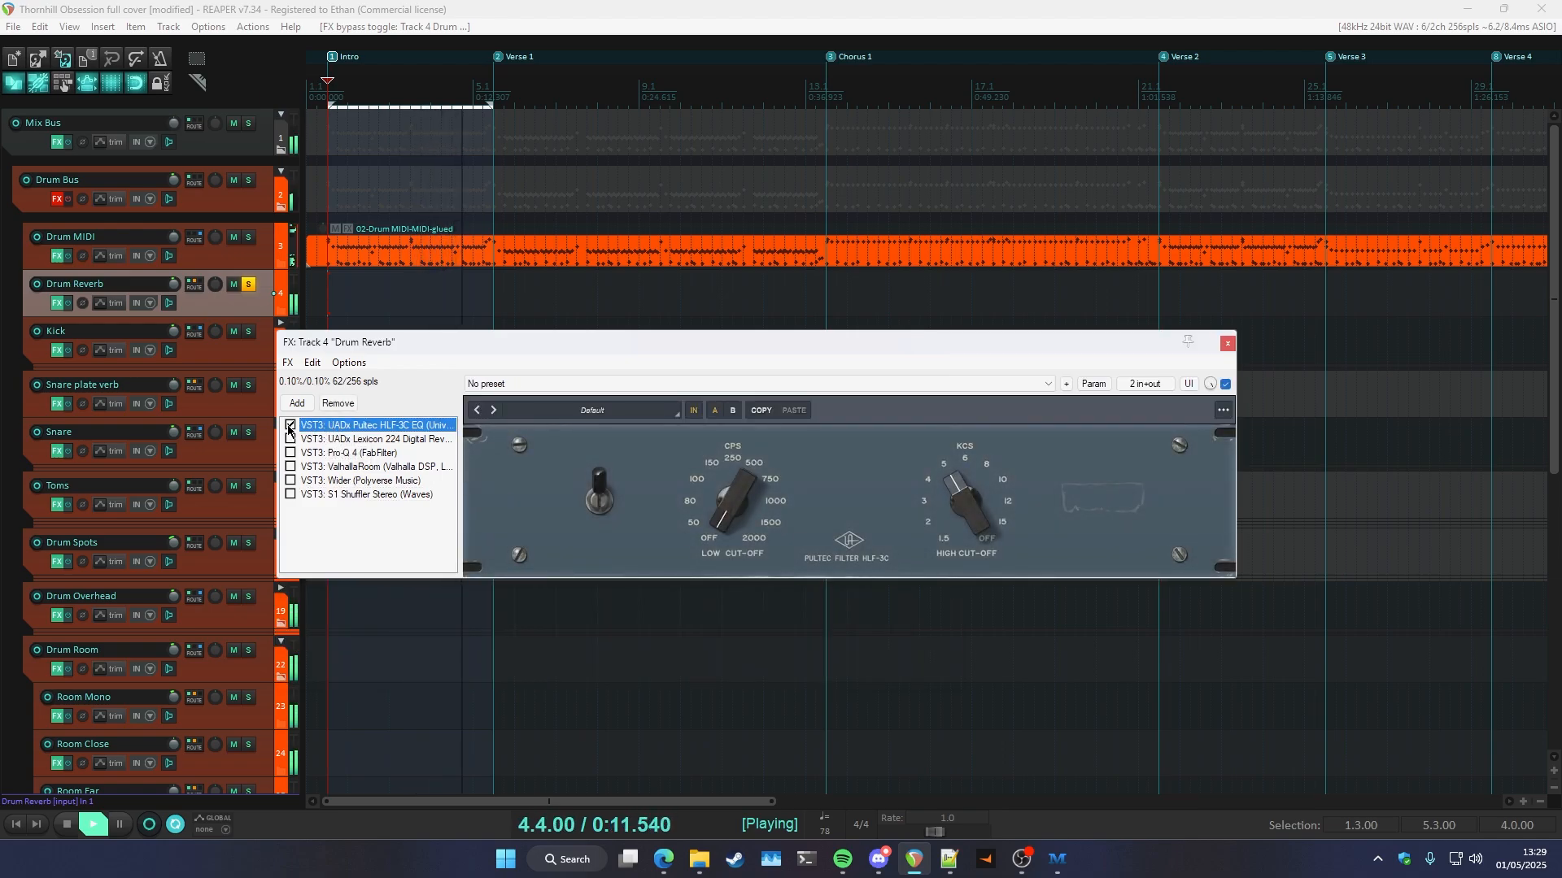
pyautogui.click(291, 426)
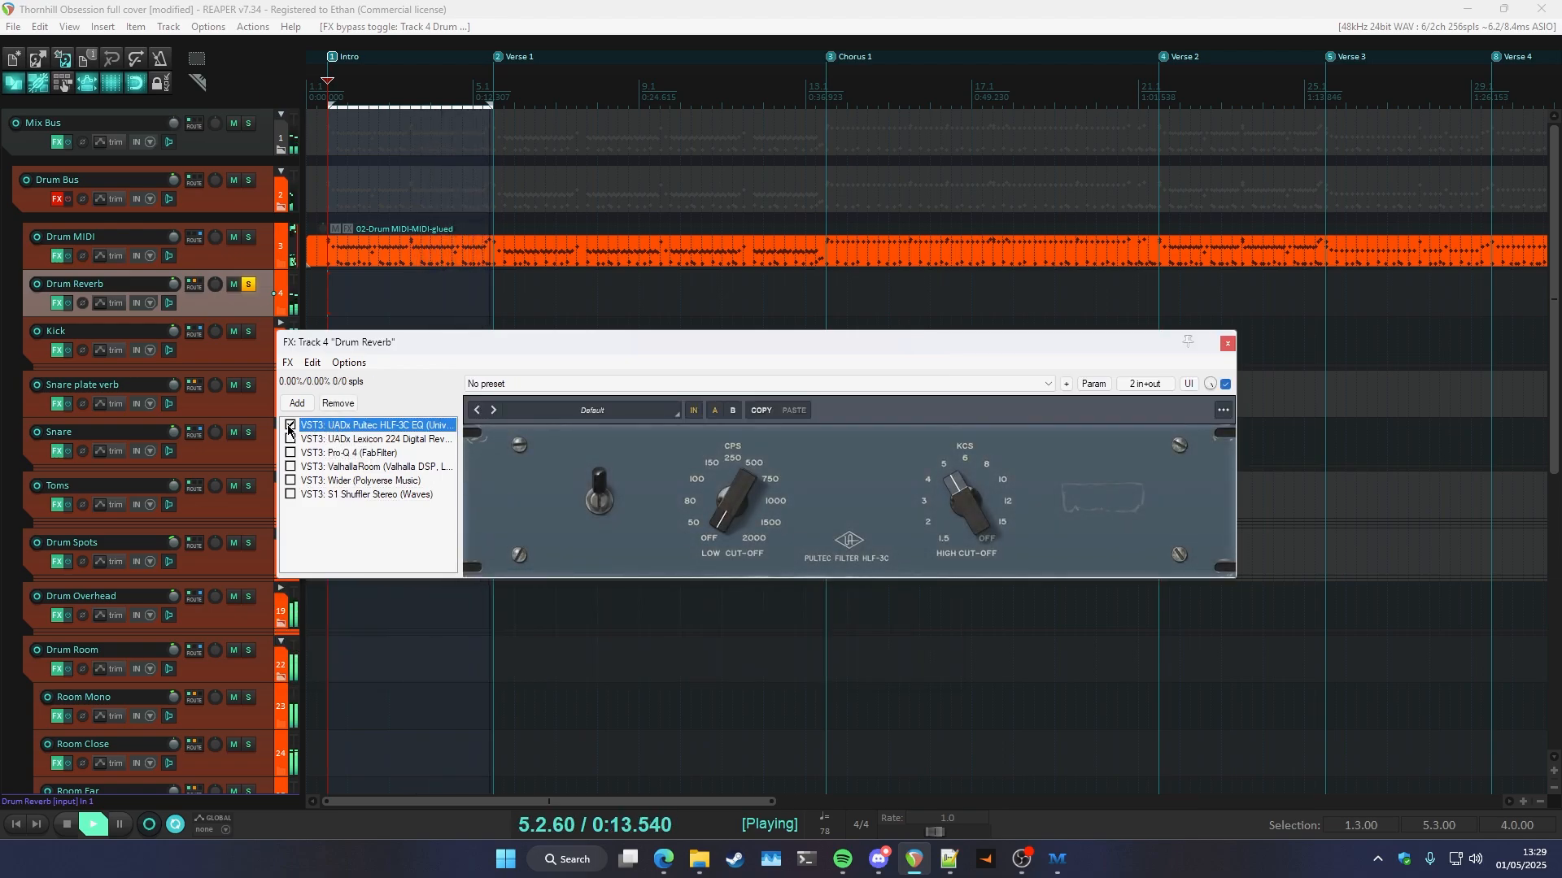
pyautogui.press('space')
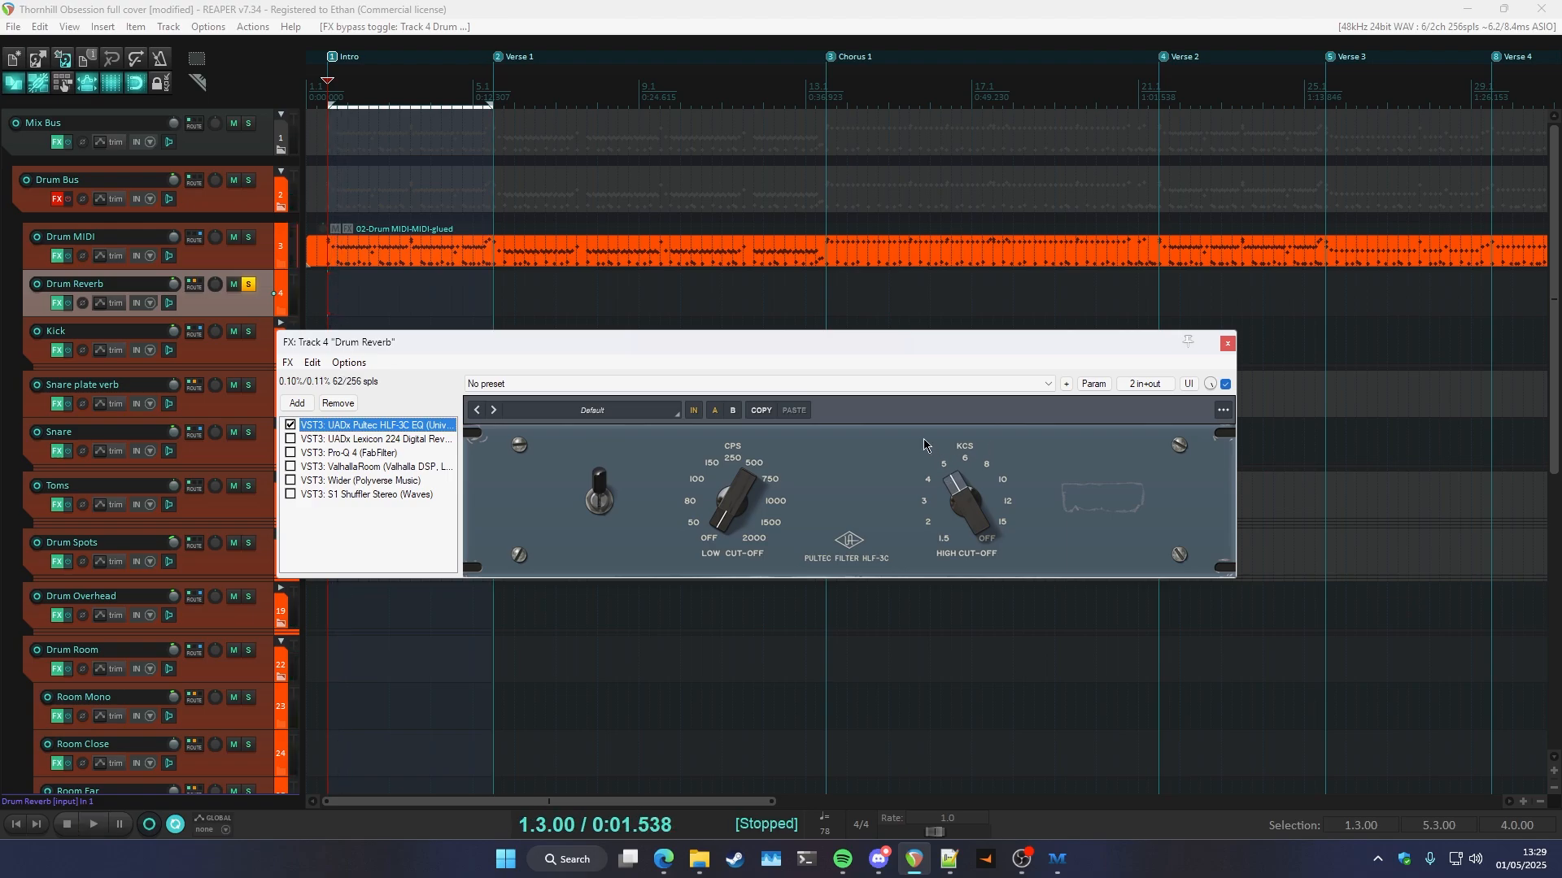
pyautogui.moveTo(420, 351); pyautogui.dragTo(380, 390)
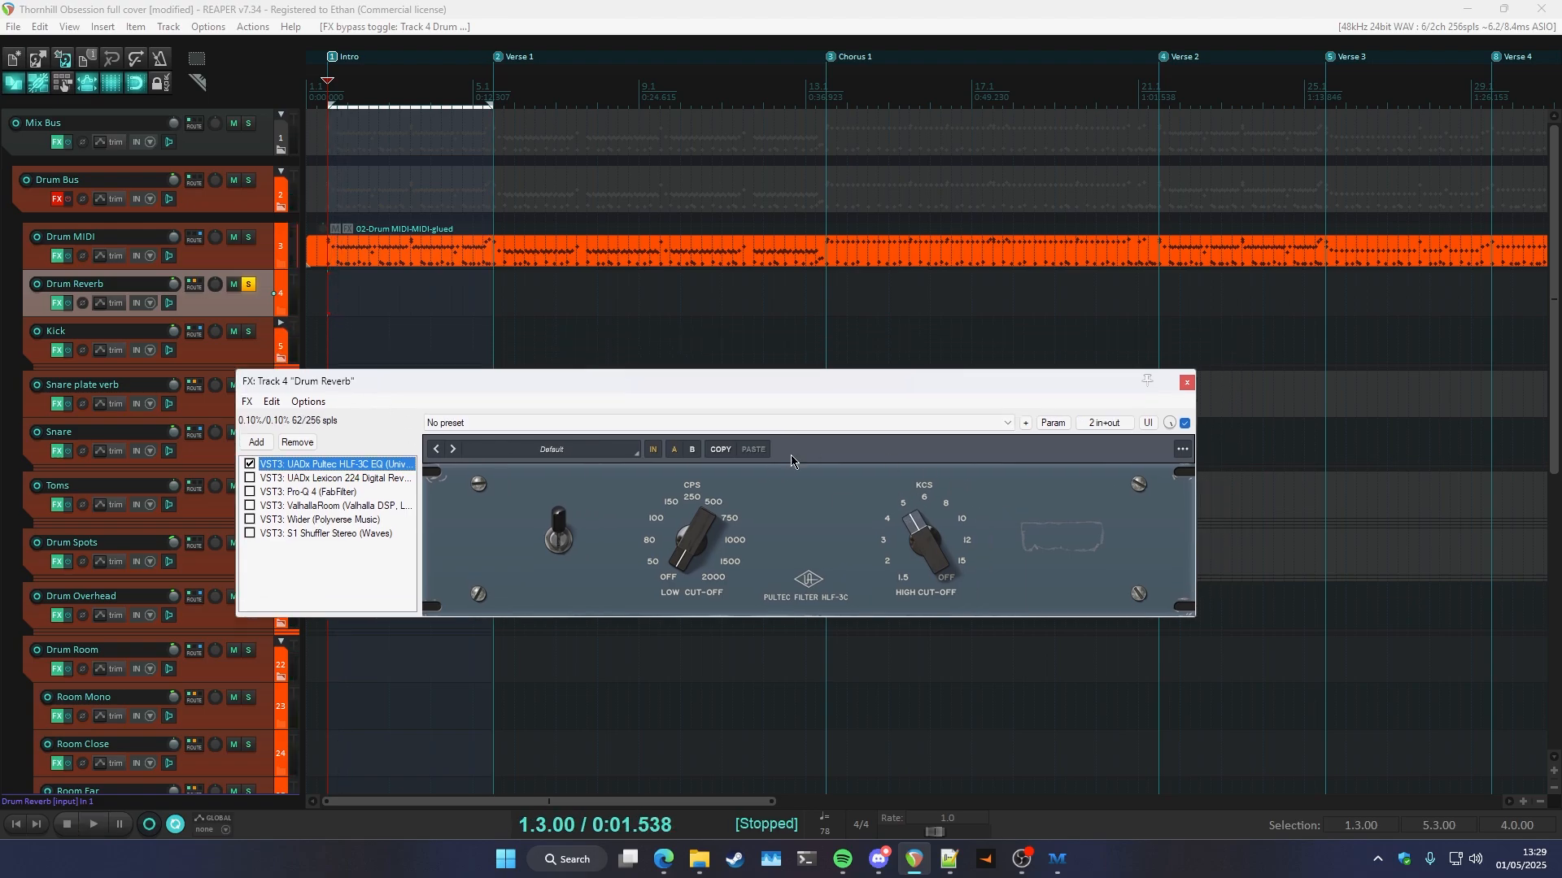
# - Enable the UADx Lexicon 224 on Drum Reverb, view its settings, and start loop playback
pyautogui.click(282, 479)
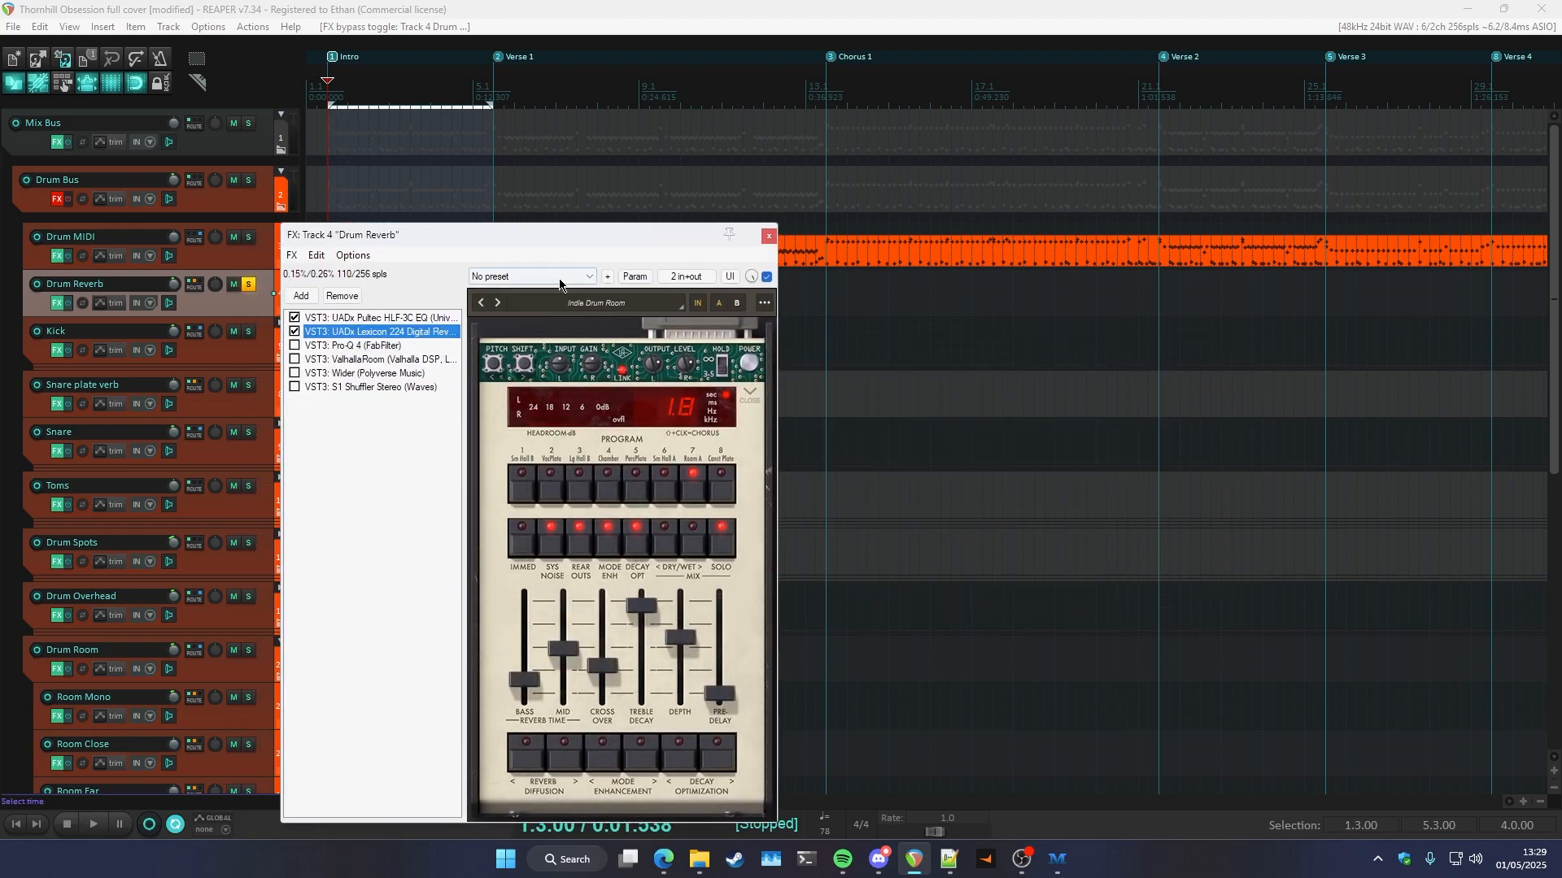
pyautogui.moveTo(559, 283); pyautogui.dragTo(600, 266)
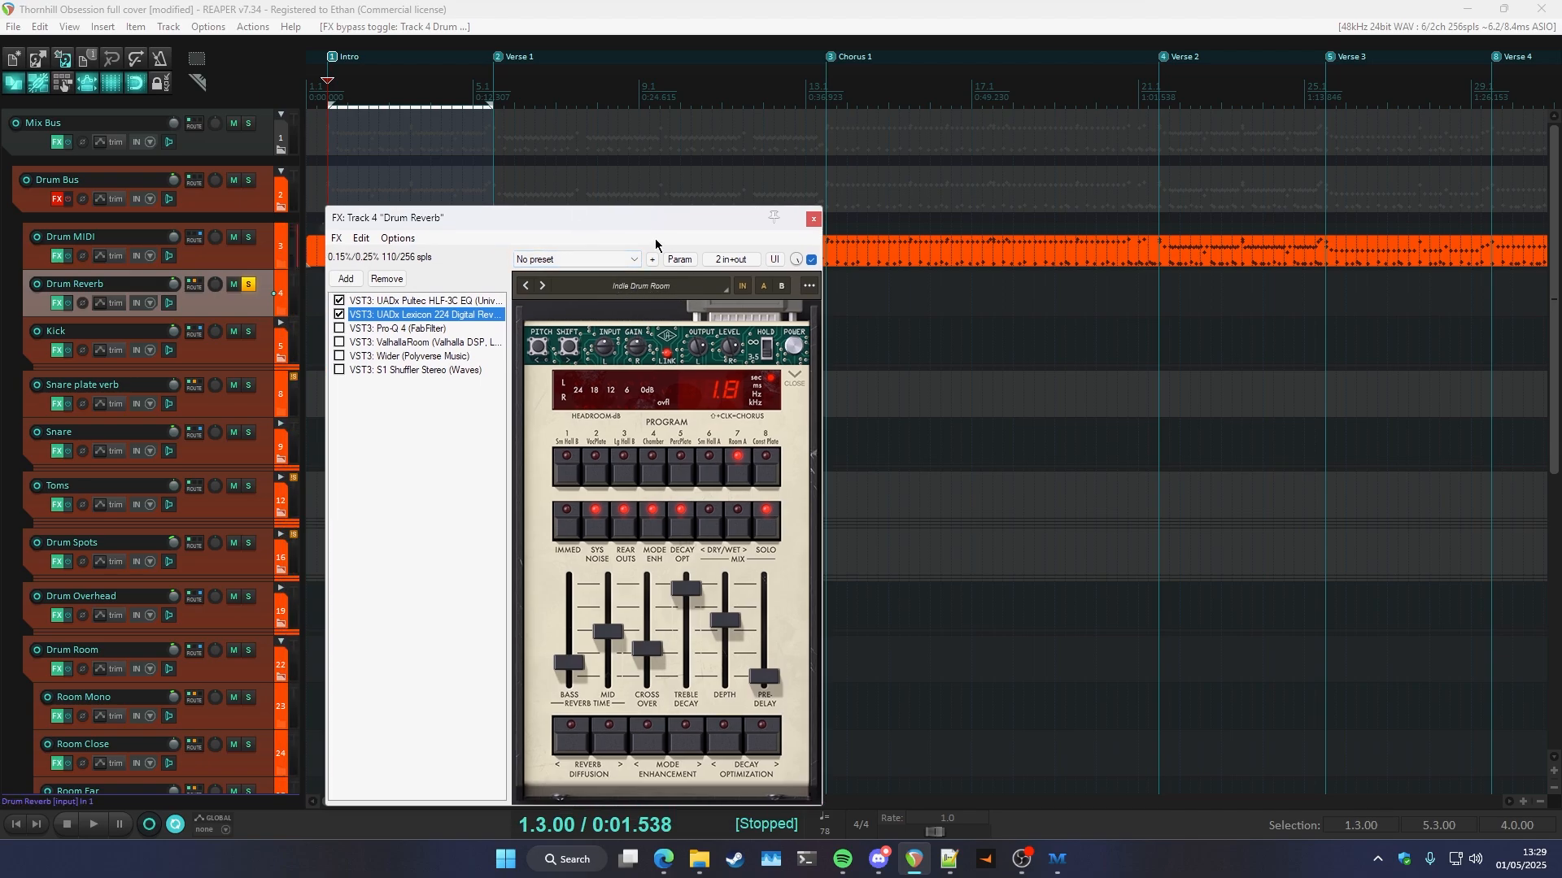
pyautogui.moveTo(646, 227); pyautogui.dragTo(656, 192)
pyautogui.press('space')
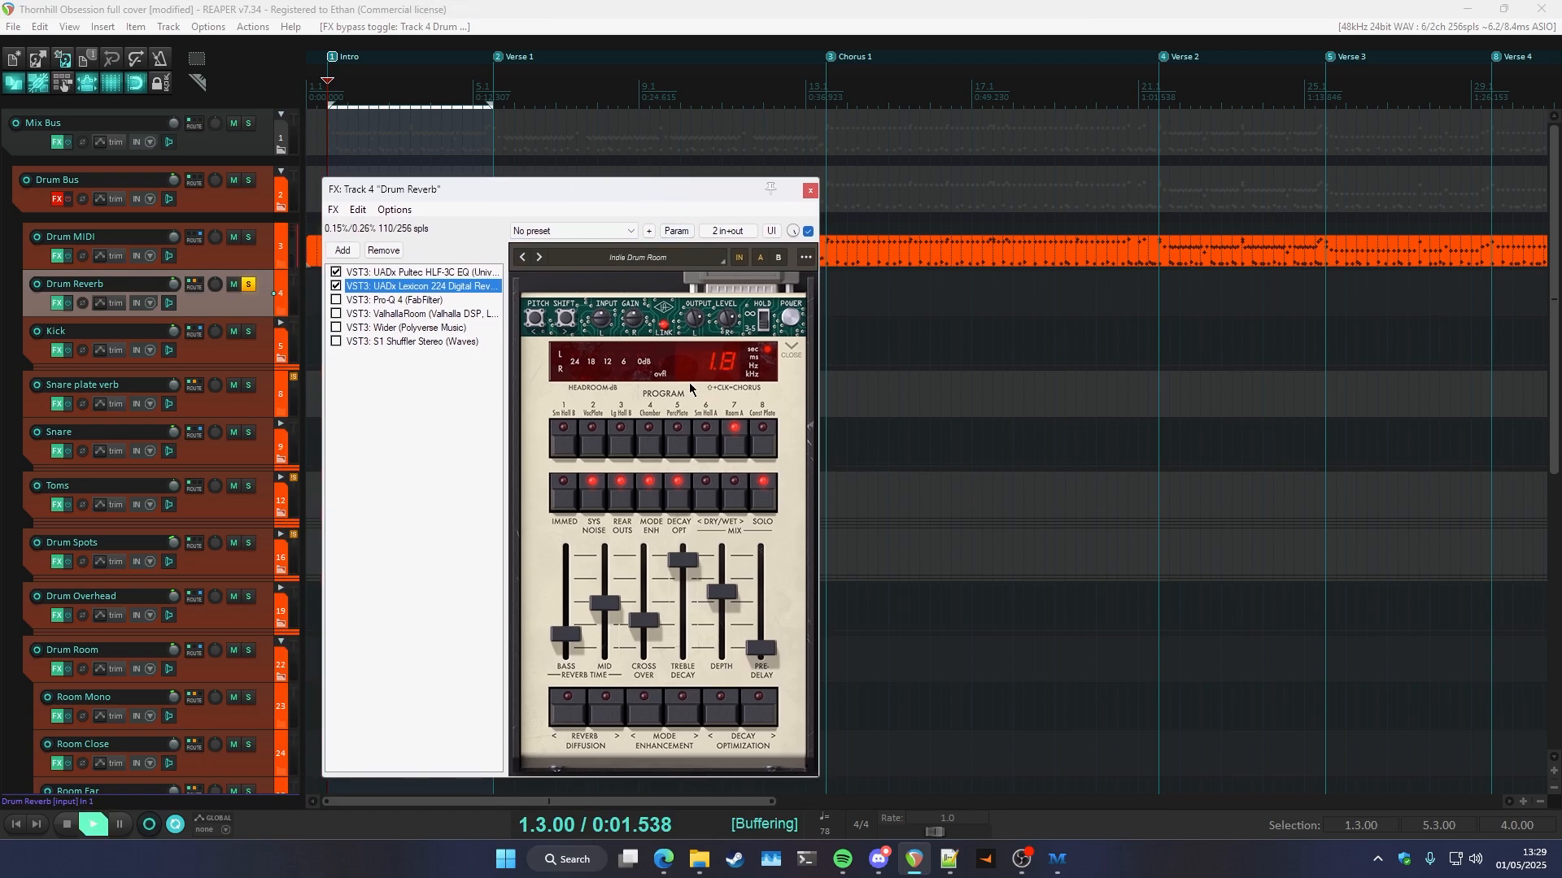
# - Enable Pro-Q 4, ValhallaRoom, Wider and S1 Shuffler Stereo in turn while the loop plays, and close the plugin chain
pyautogui.click(348, 301)
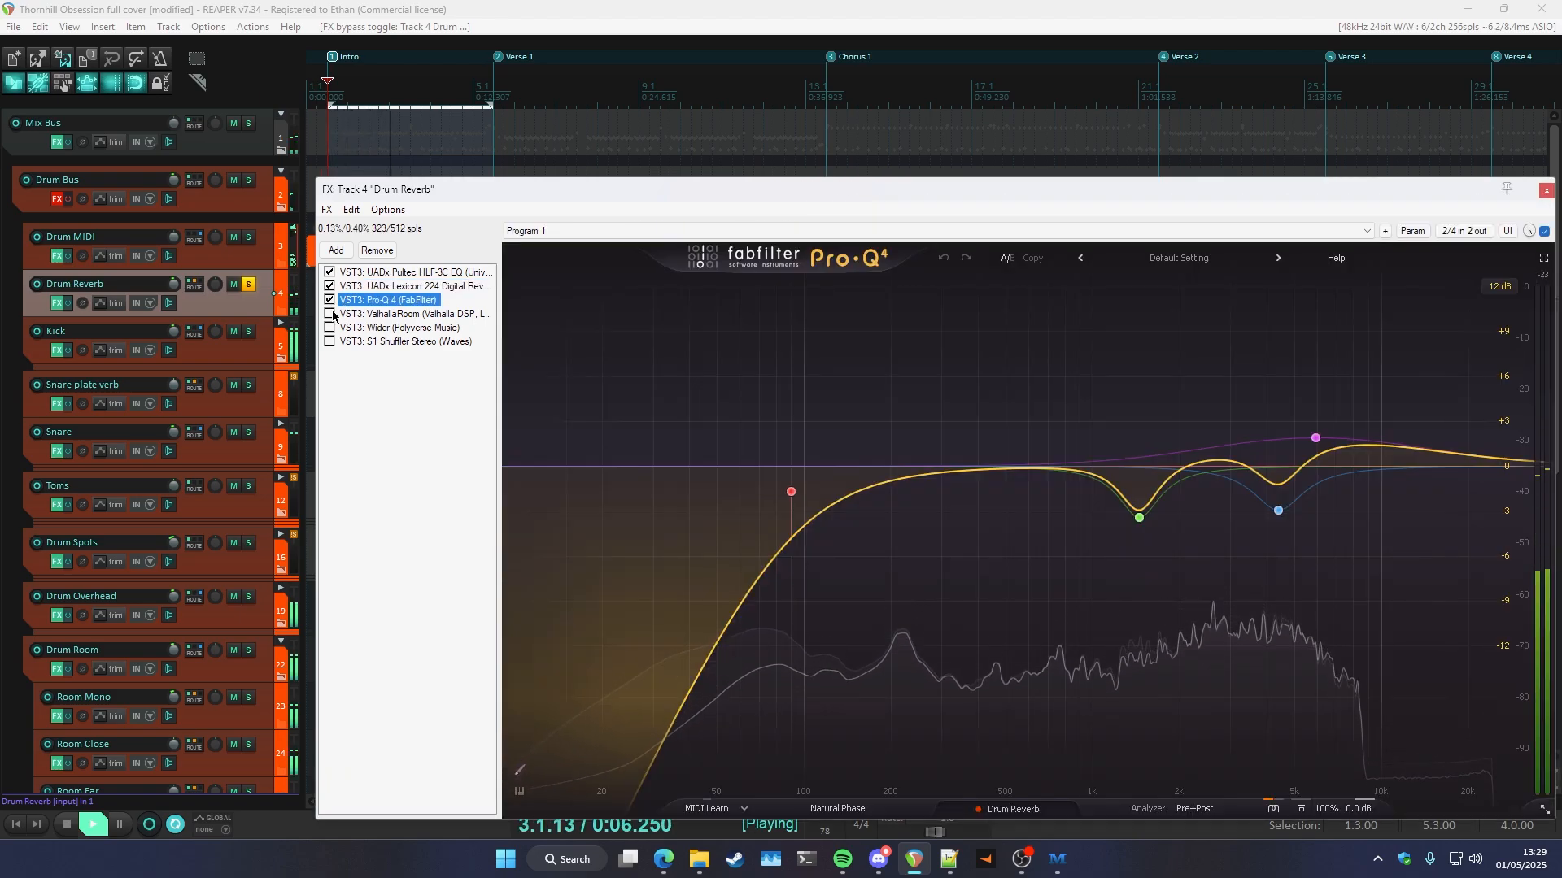
pyautogui.click(329, 314)
pyautogui.click(358, 314)
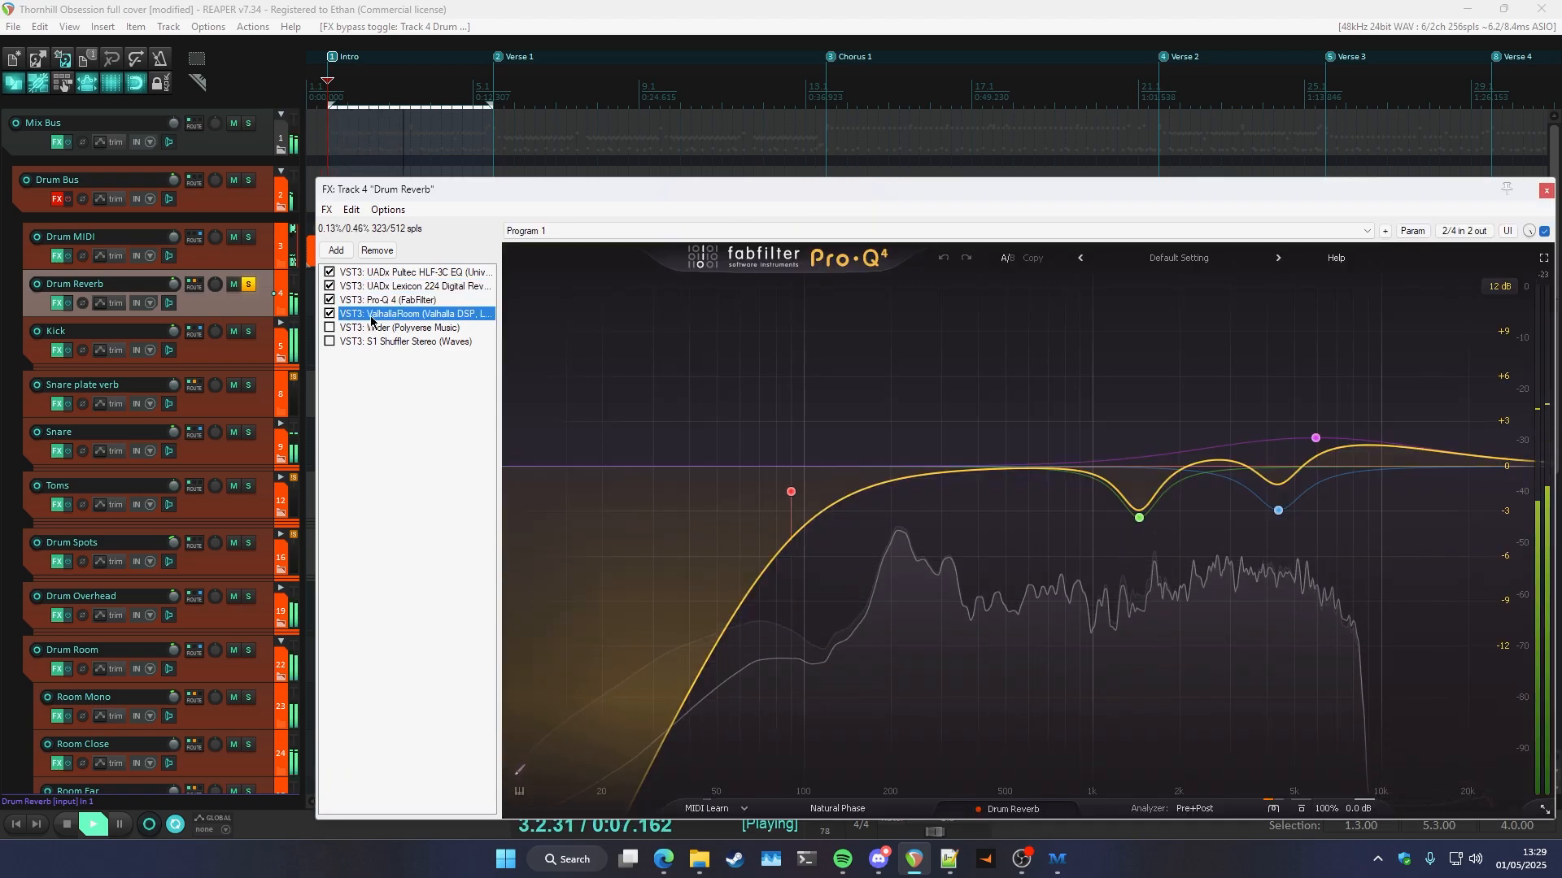
pyautogui.click(329, 328)
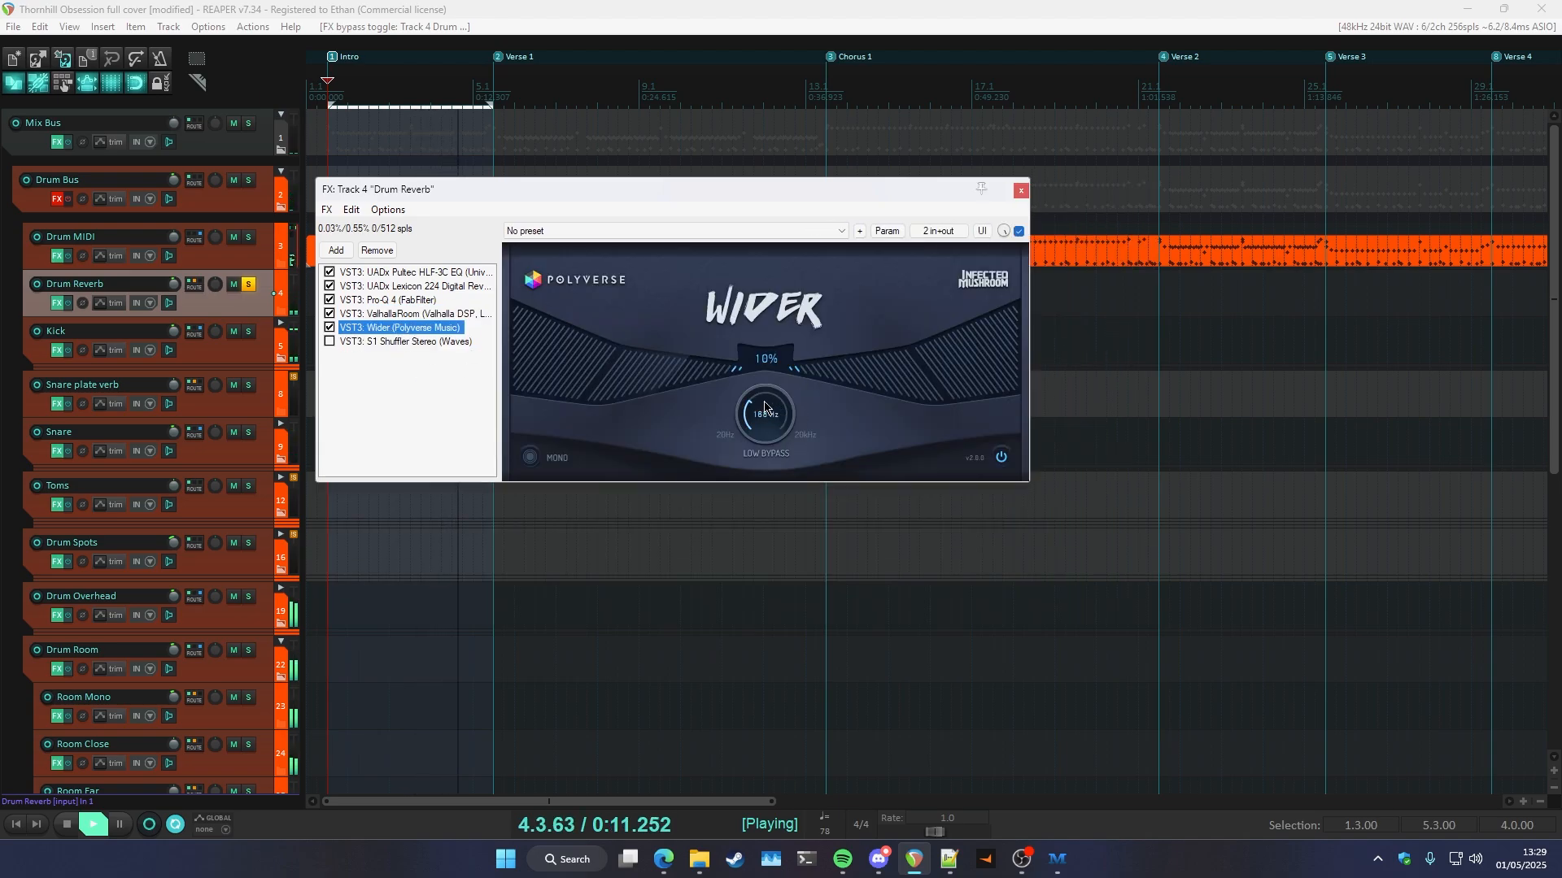
pyautogui.click(329, 341)
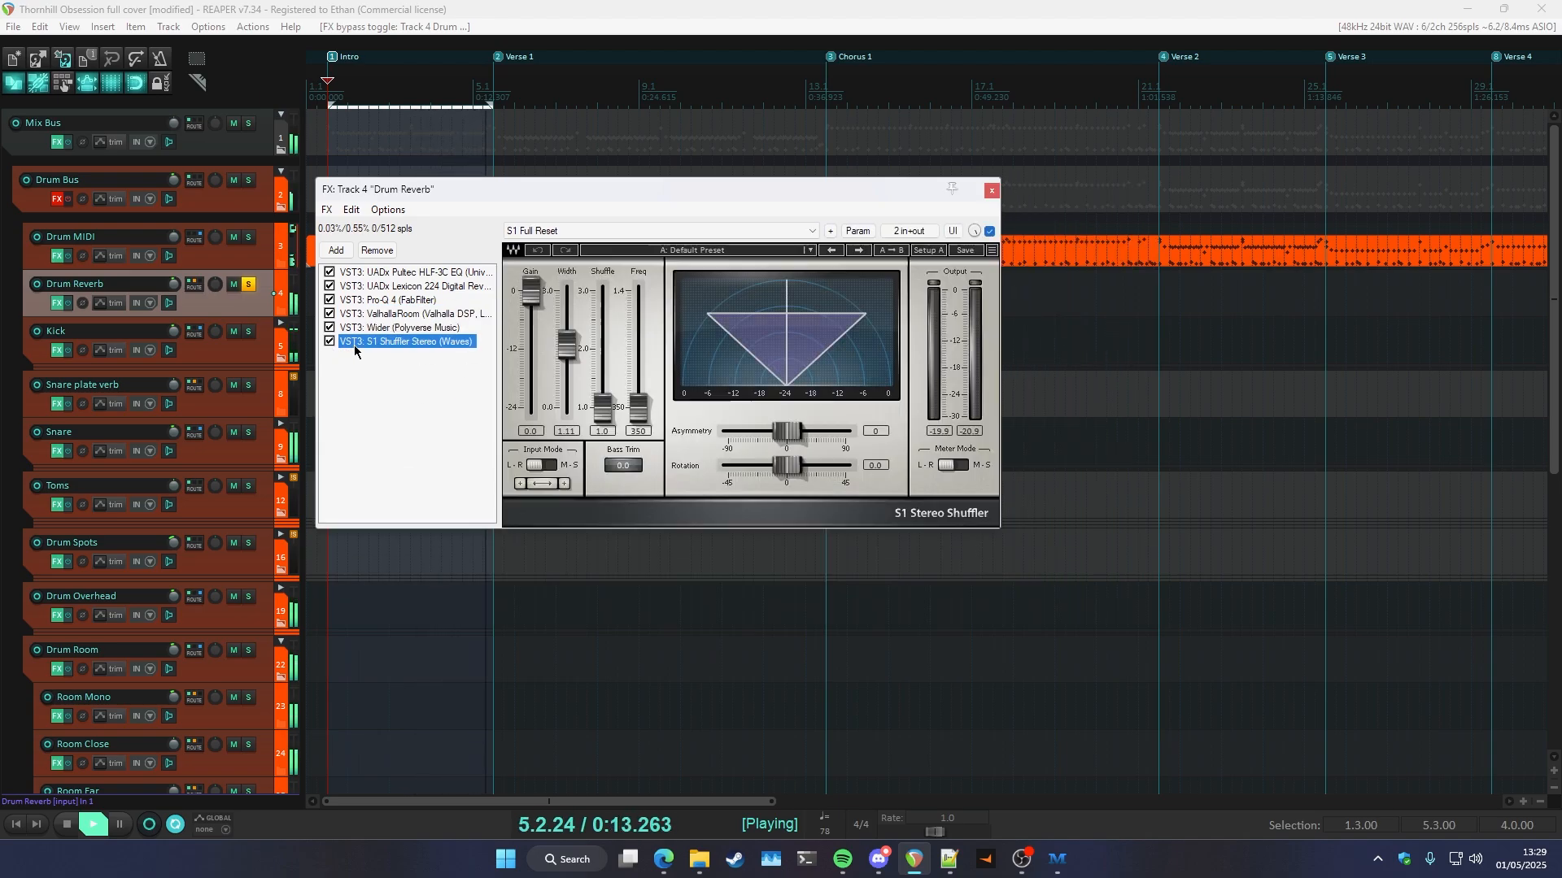
pyautogui.press('Escape')
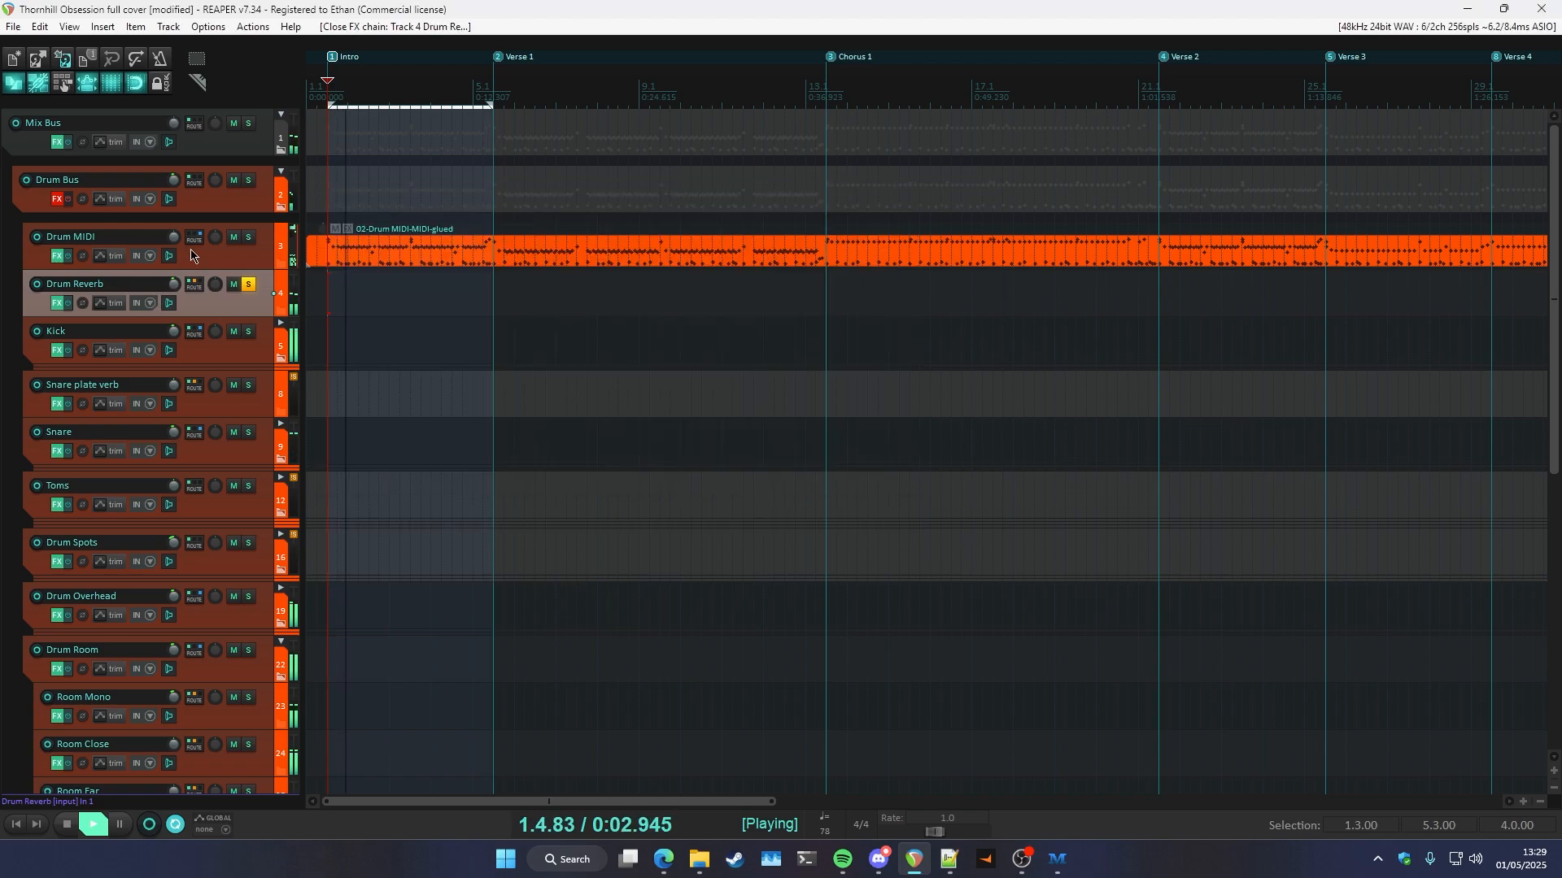
# - Exclusively solo Drum Bus, mute and unmute Drum Reverb during playback to compare, and stop playback
pyautogui.keyDown('ctrl'); pyautogui.keyDown('alt'); pyautogui.click(248, 180); pyautogui.keyUp('alt'); pyautogui.keyUp('ctrl')
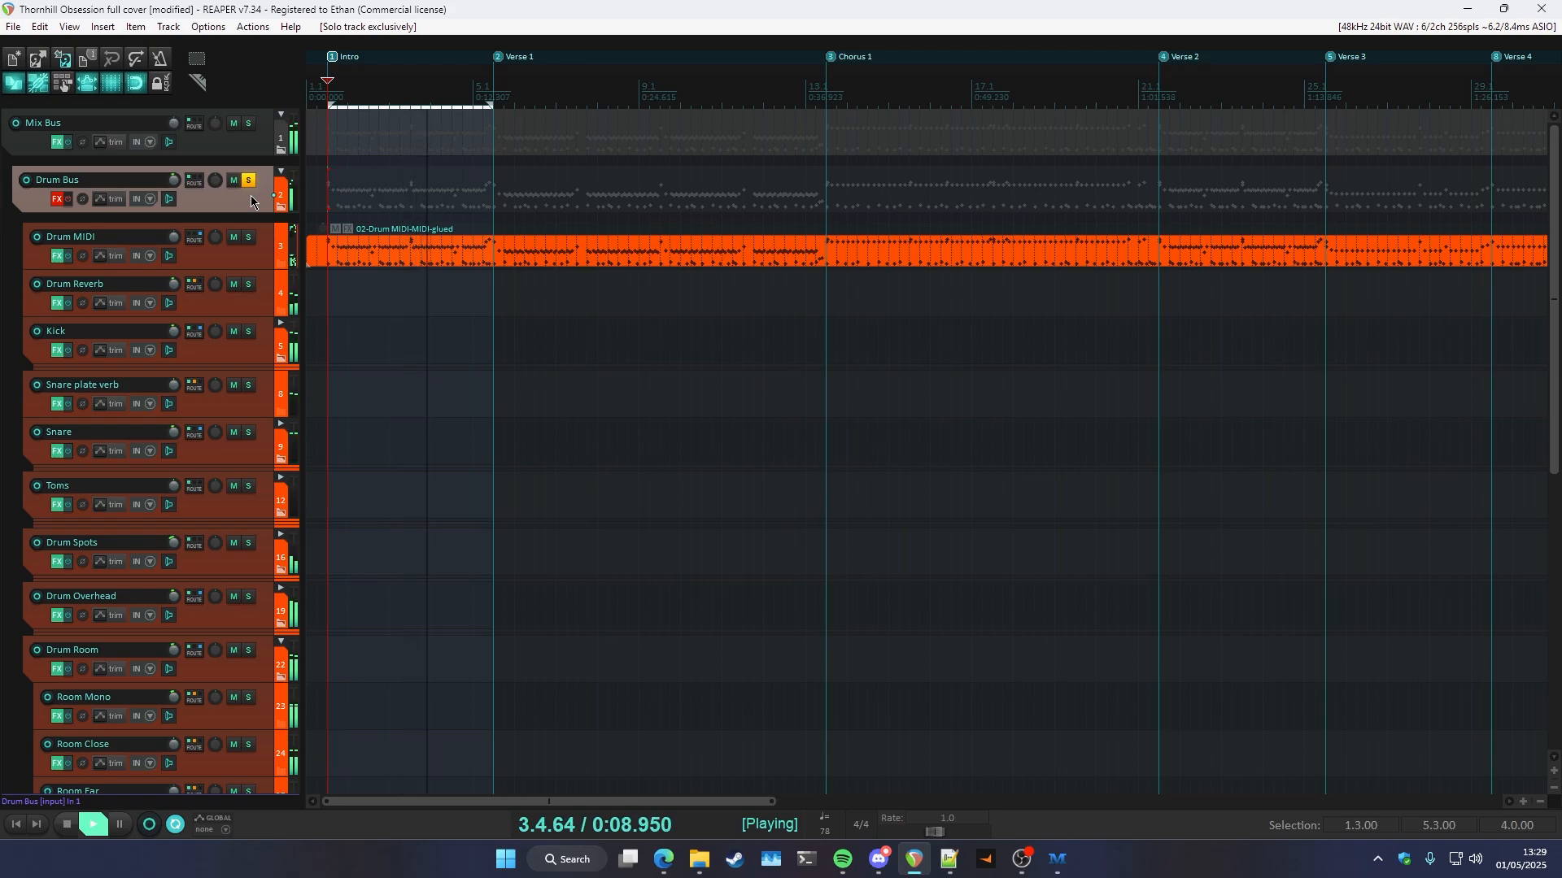
pyautogui.click(233, 287)
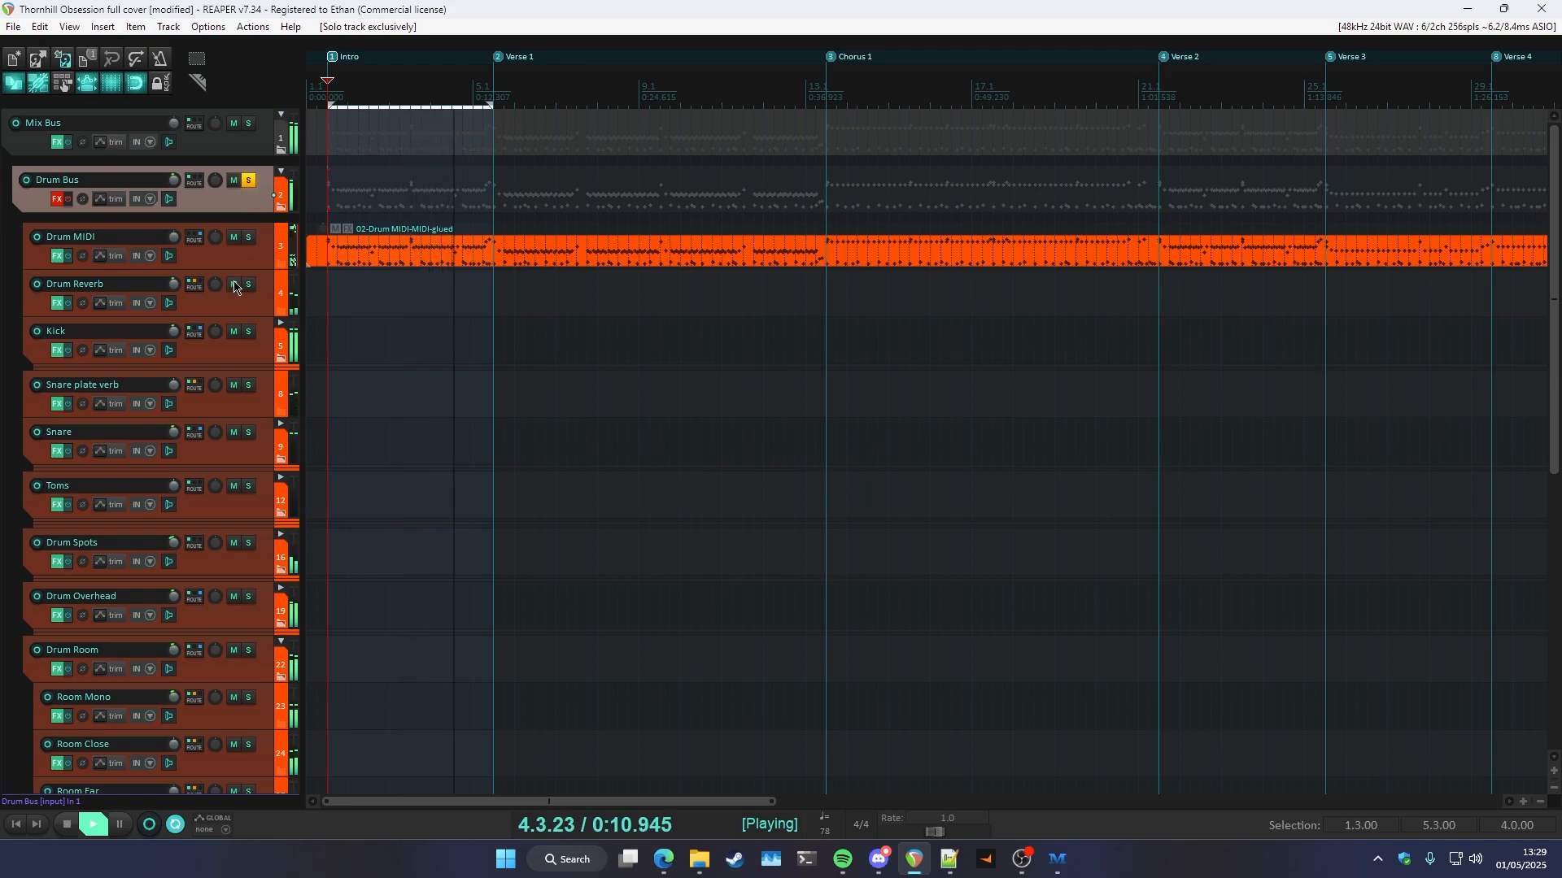
pyautogui.click(234, 286)
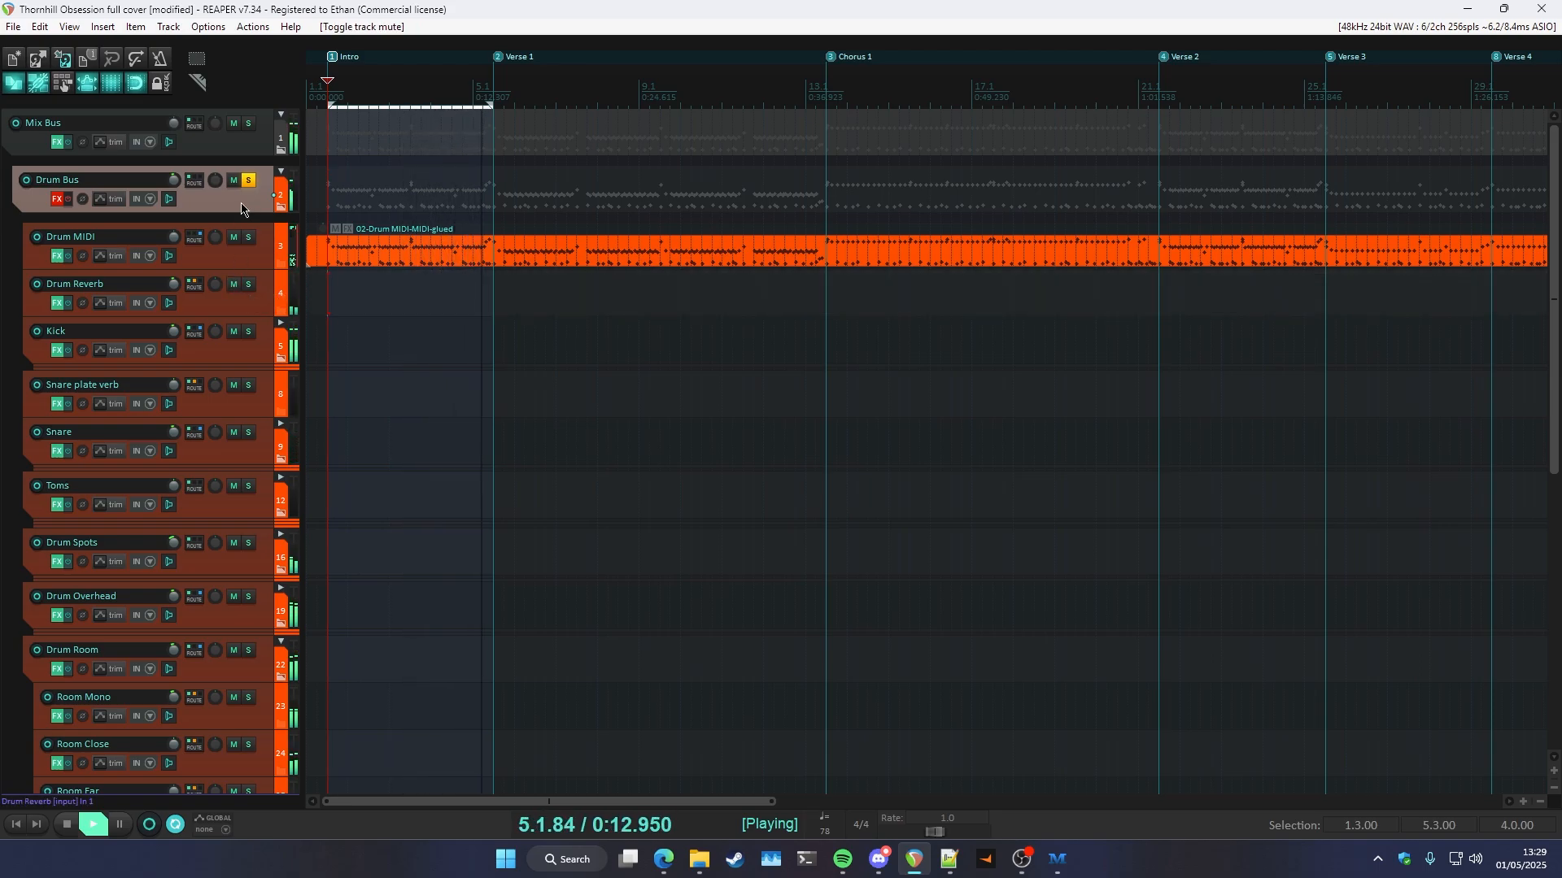
pyautogui.press('space')
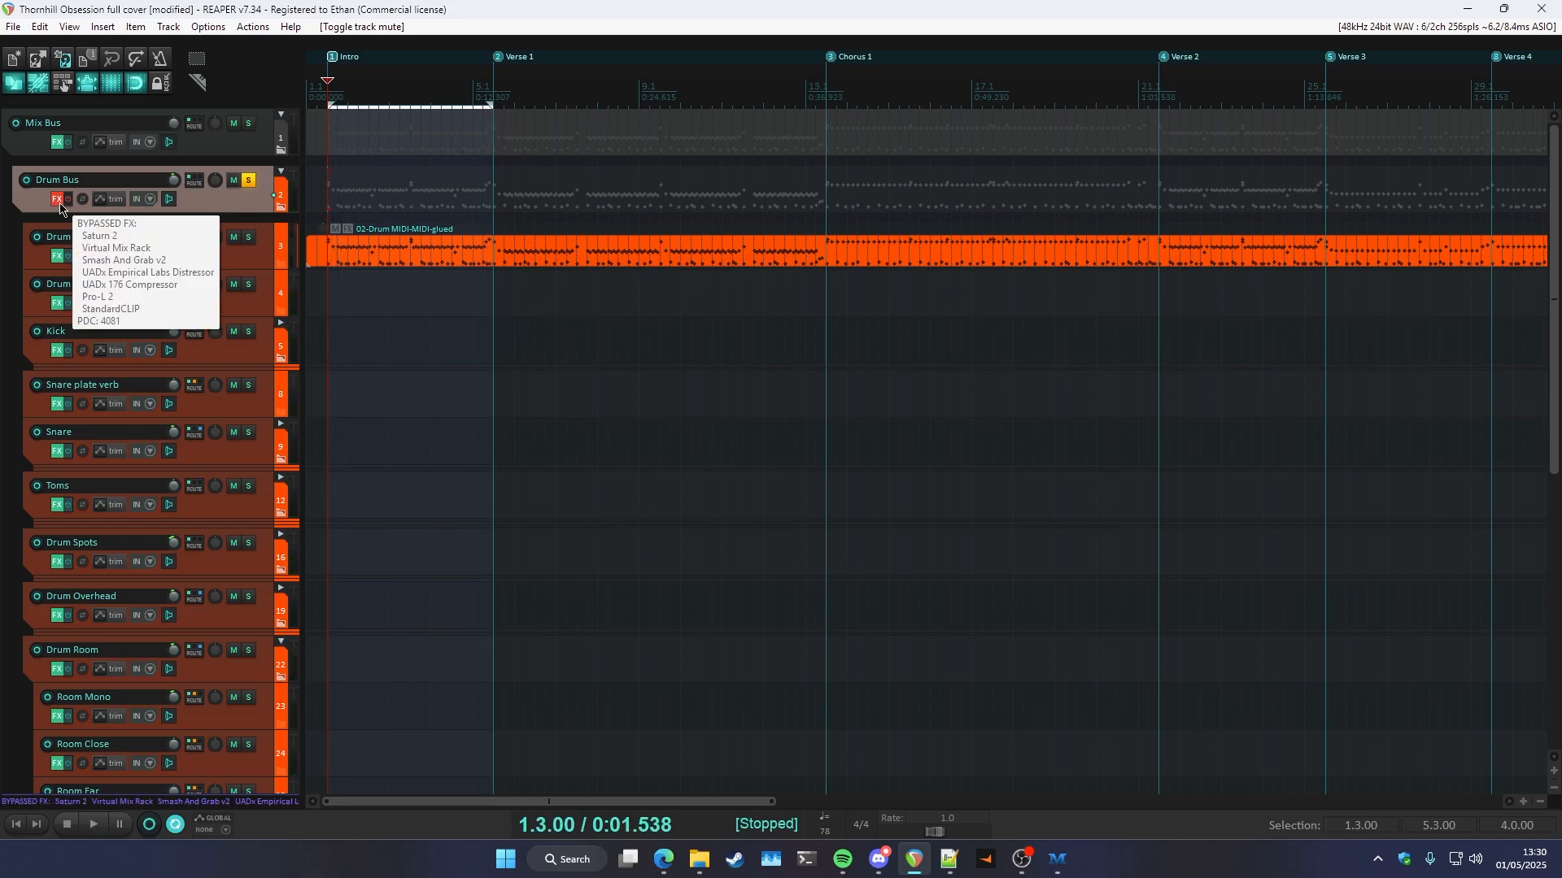
# - Open the Drum Bus plugin chain, activate the chain, and leave only Saturn 2 enabled with every other plugin bypassed
pyautogui.click(59, 203)
pyautogui.click(67, 199)
pyautogui.moveTo(288, 534); pyautogui.dragTo(248, 372)
pyautogui.click(248, 368)
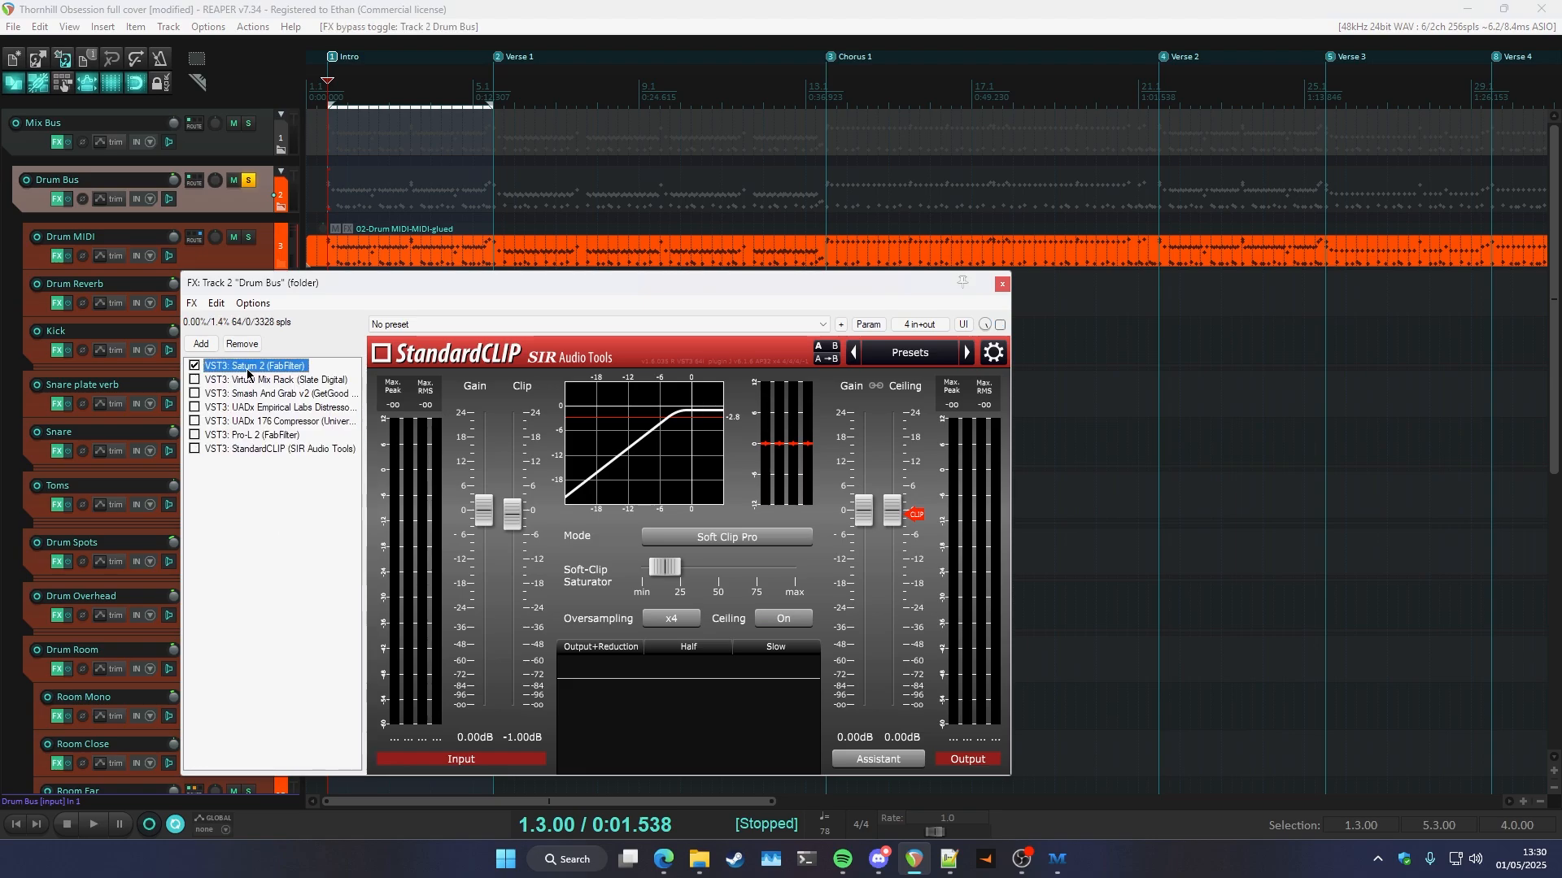
# - Play the loop and switch Saturn 2 off and on to compare its effect on Drum Bus
pyautogui.moveTo(308, 285); pyautogui.dragTo(340, 366)
pyautogui.press('space')
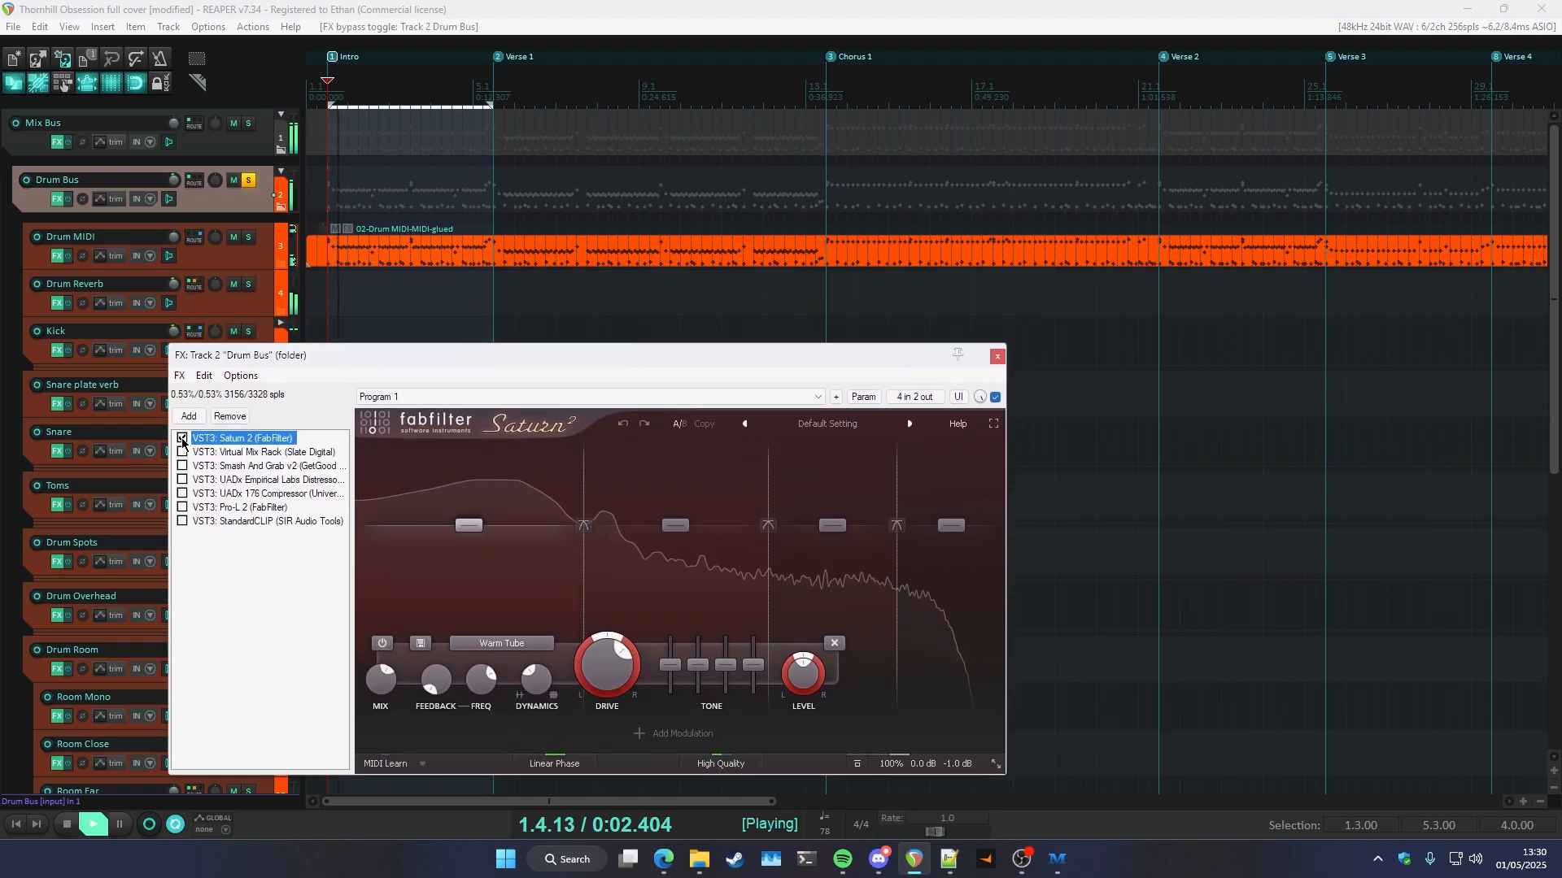
pyautogui.click(182, 438)
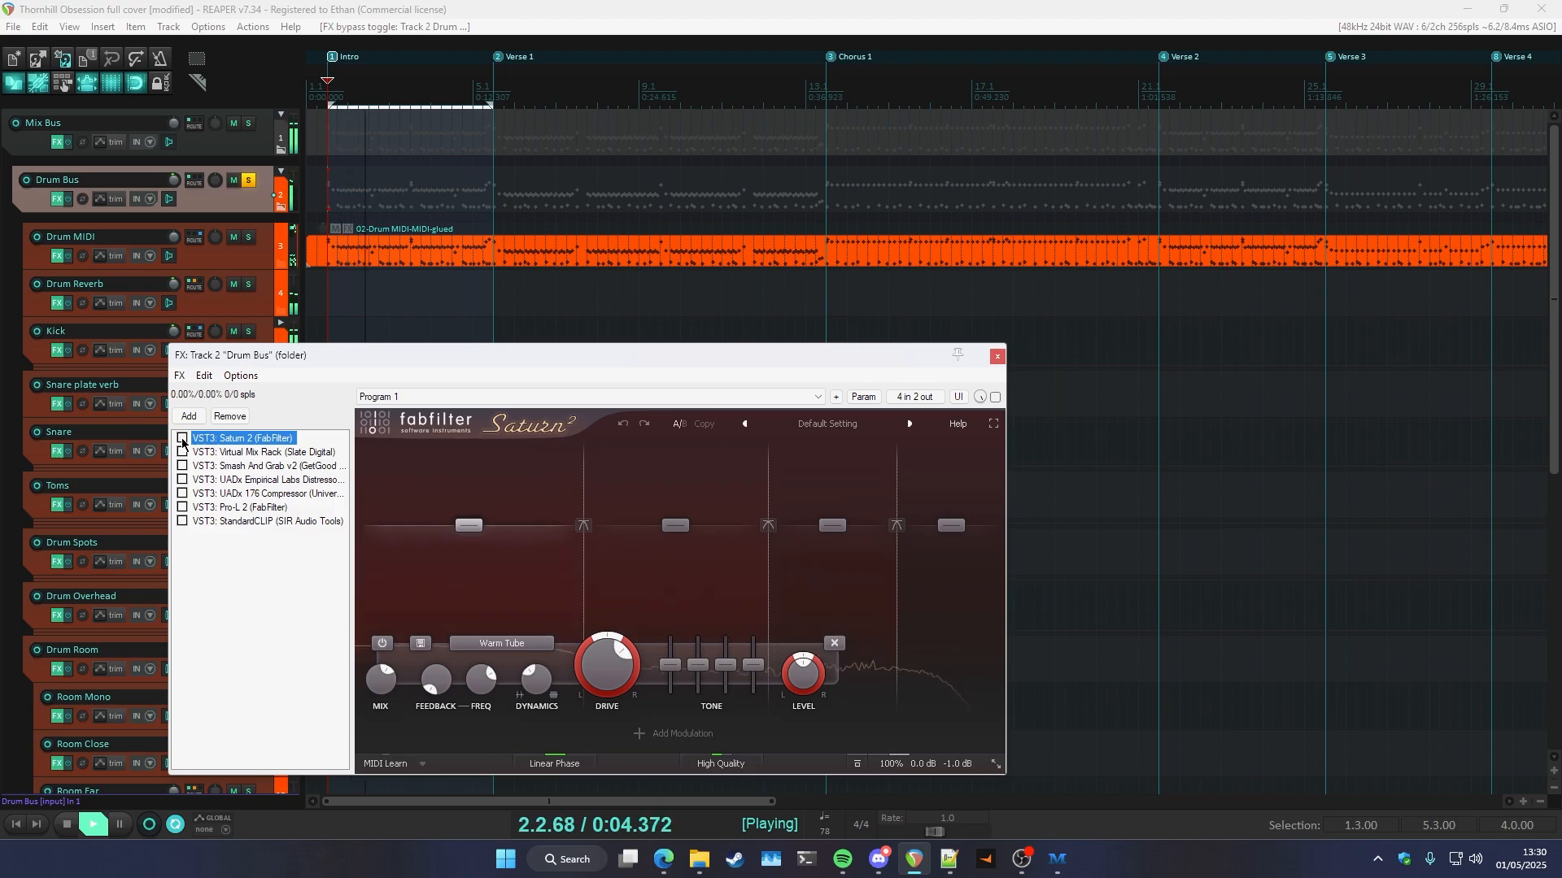
pyautogui.click(182, 439)
# - Enable Virtual Mix Rack and Smash And Grab v2 on Drum Bus while the loop plays, and stop playback
pyautogui.click(183, 452)
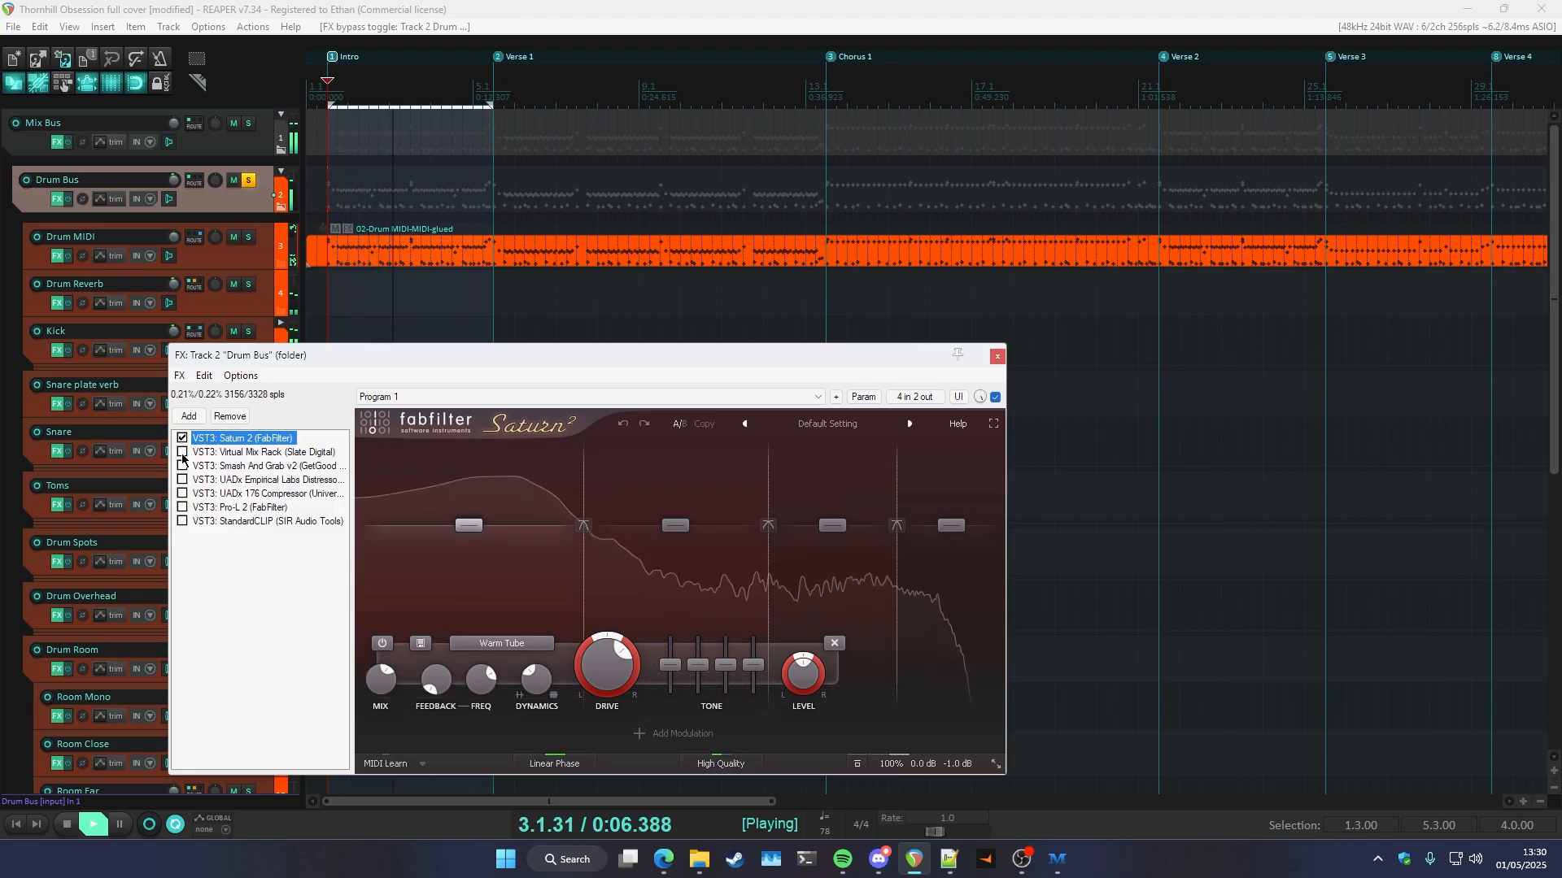
pyautogui.click(195, 452)
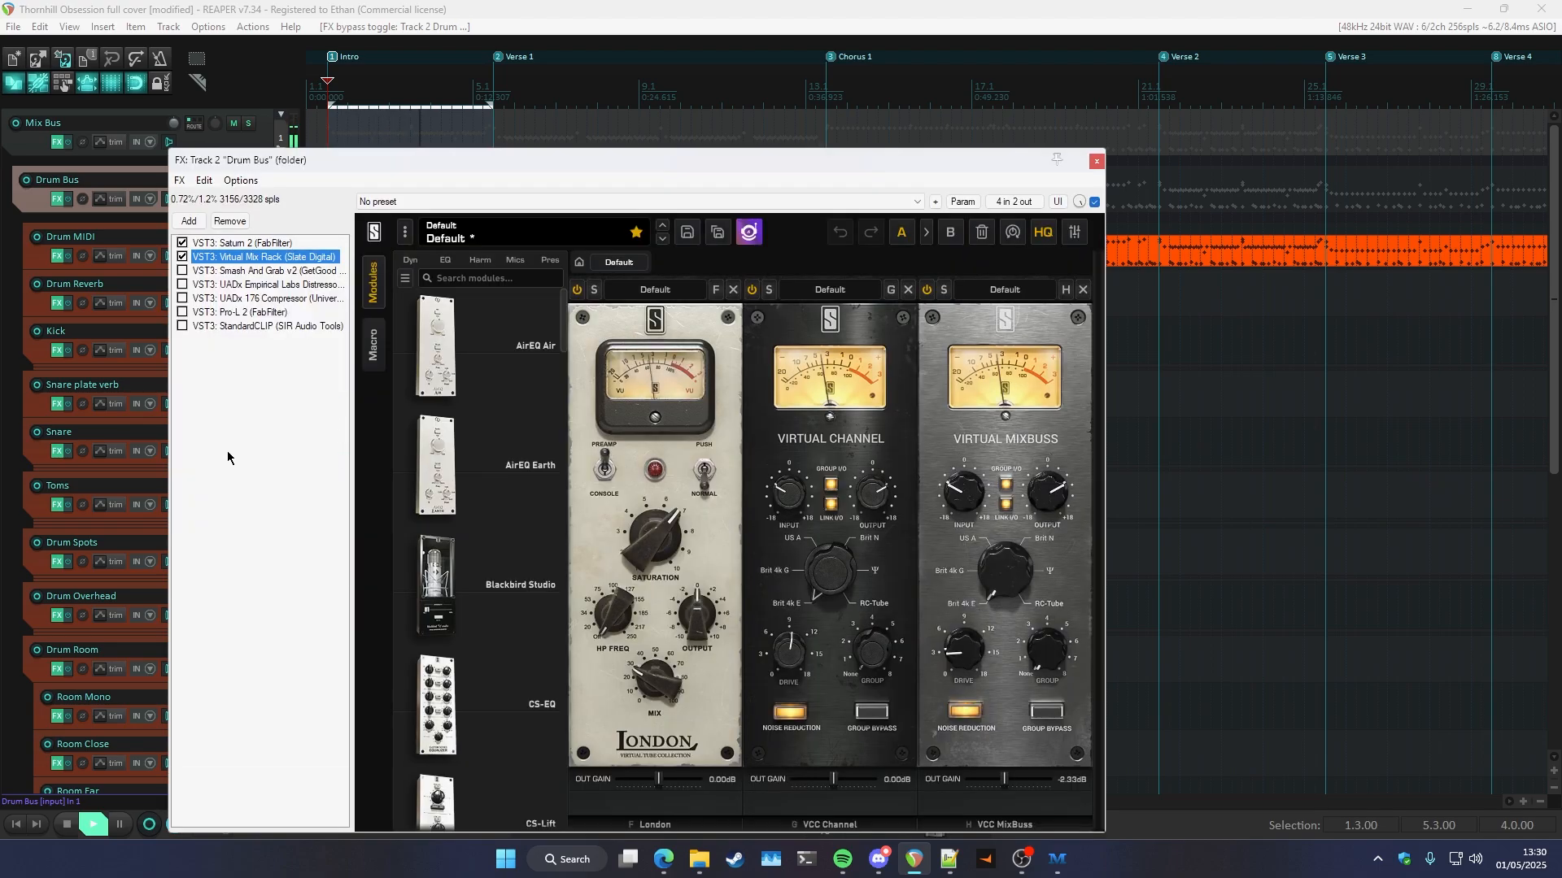
pyautogui.click(182, 271)
pyautogui.click(199, 271)
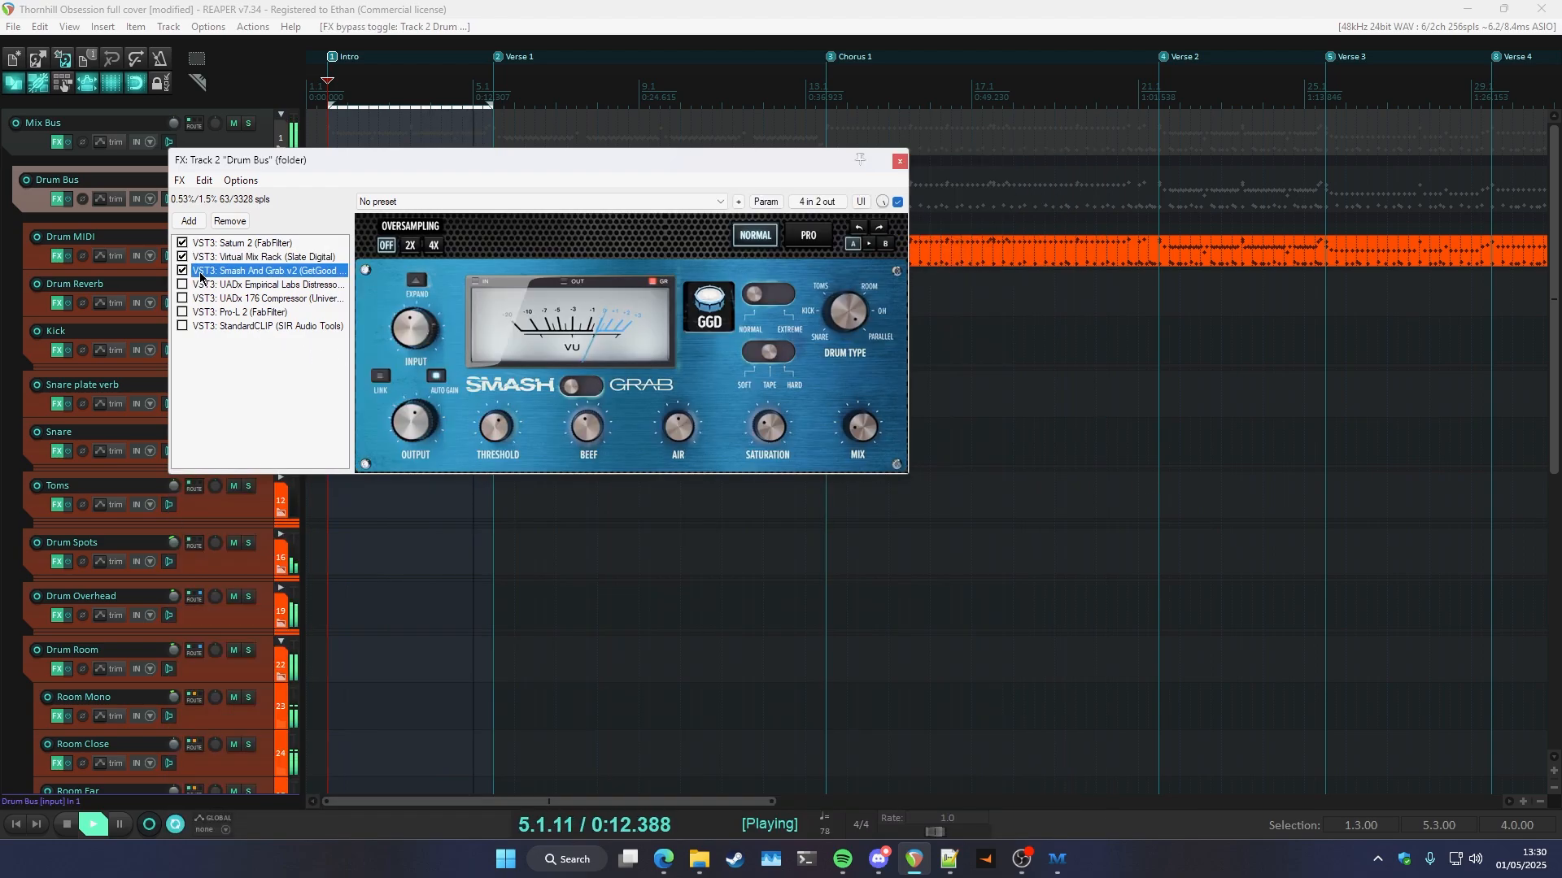
pyautogui.moveTo(498, 167); pyautogui.dragTo(653, 290)
pyautogui.press('space')
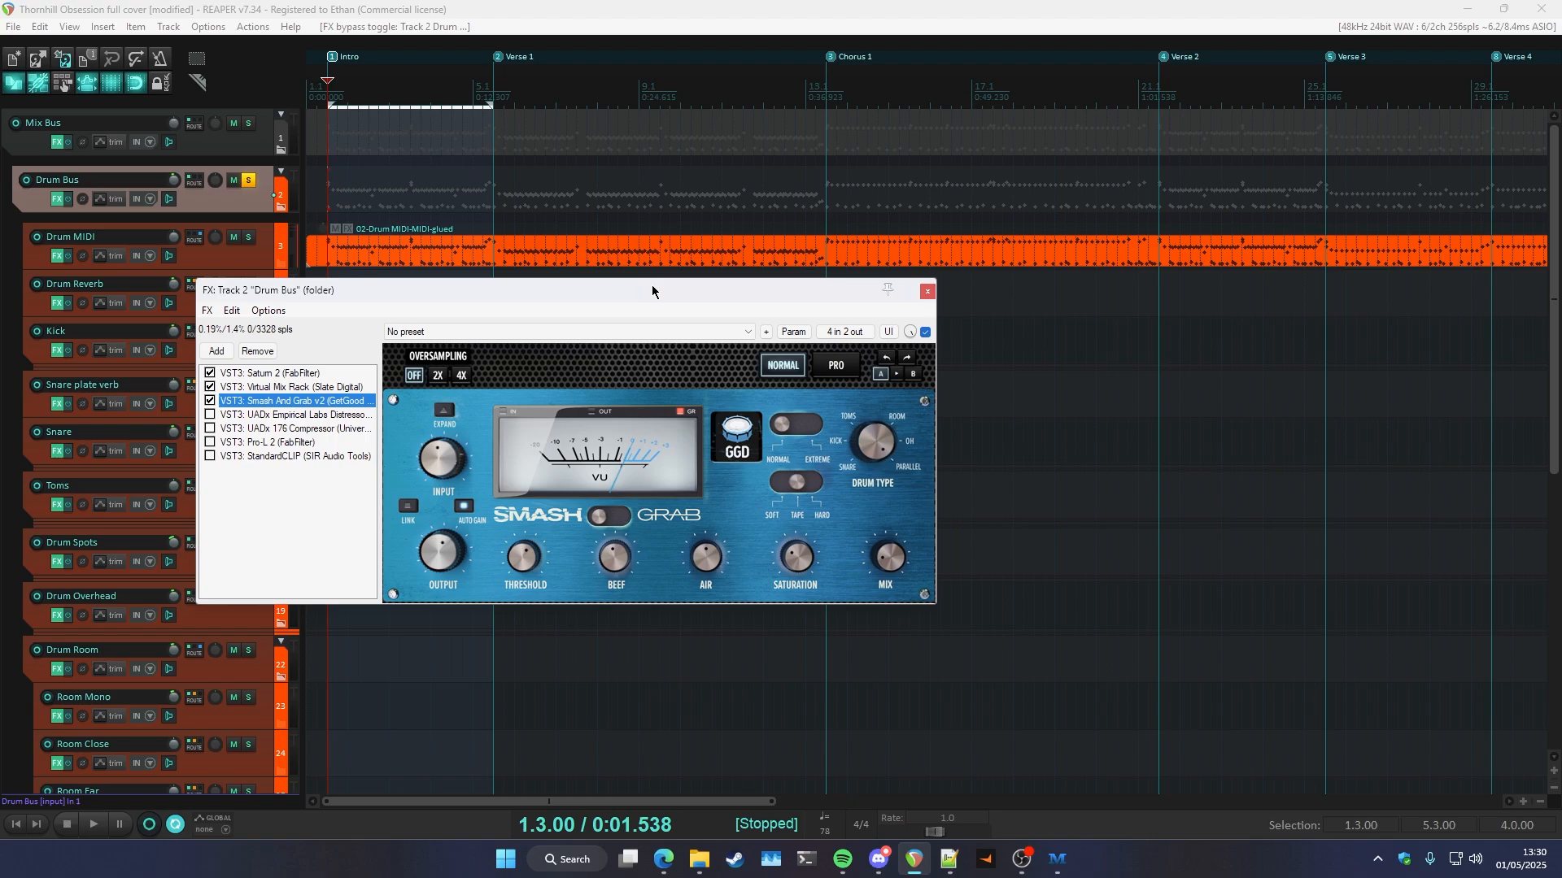
pyautogui.moveTo(652, 291); pyautogui.dragTo(674, 328)
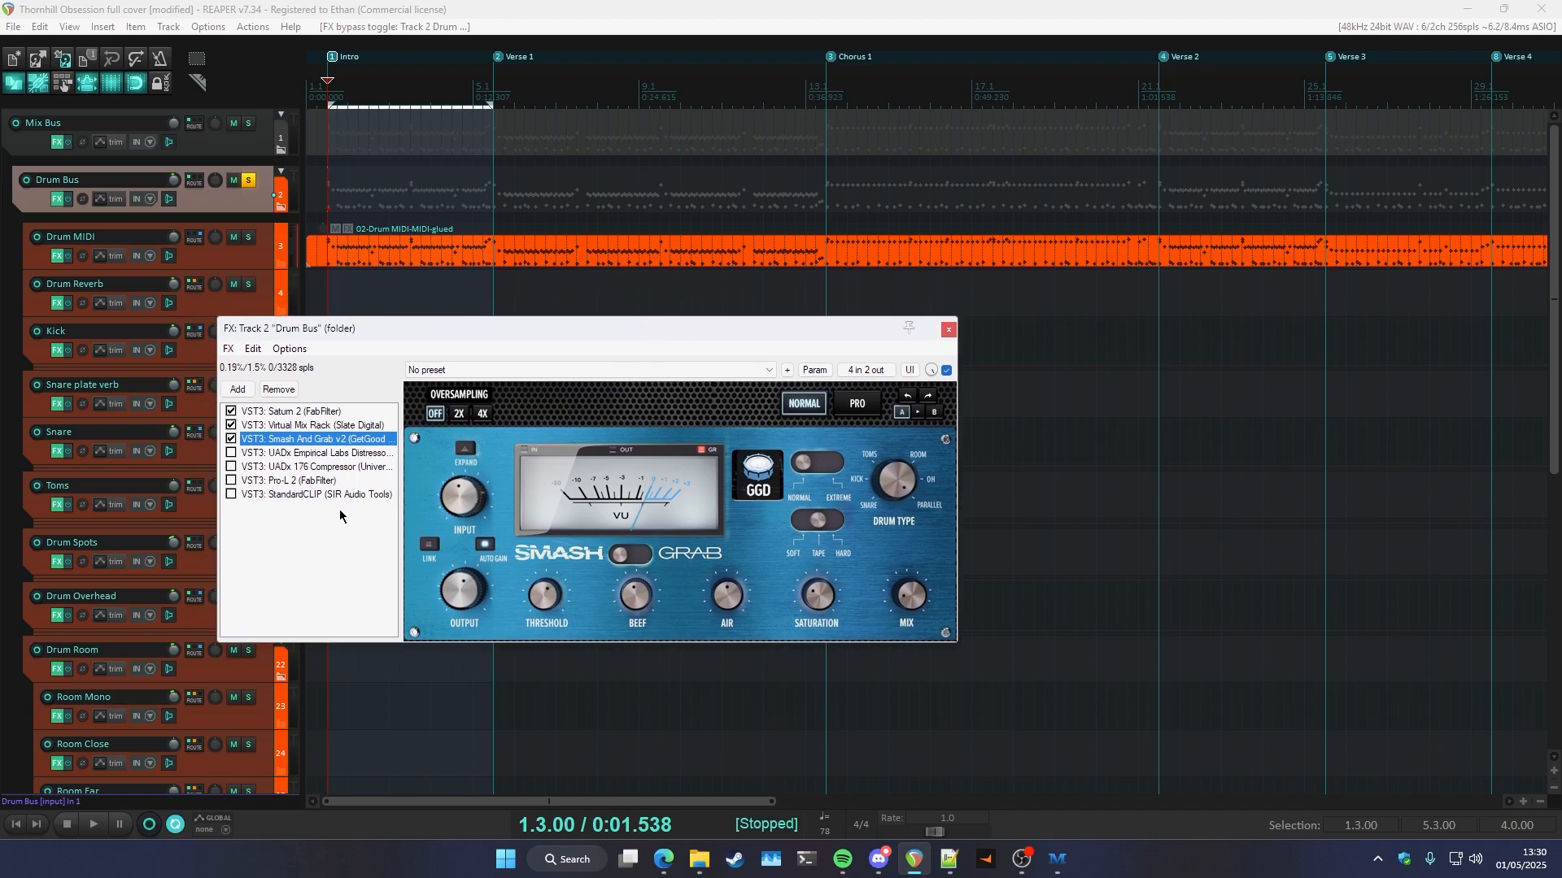
pyautogui.click(343, 546)
pyautogui.doubleClick(342, 547)
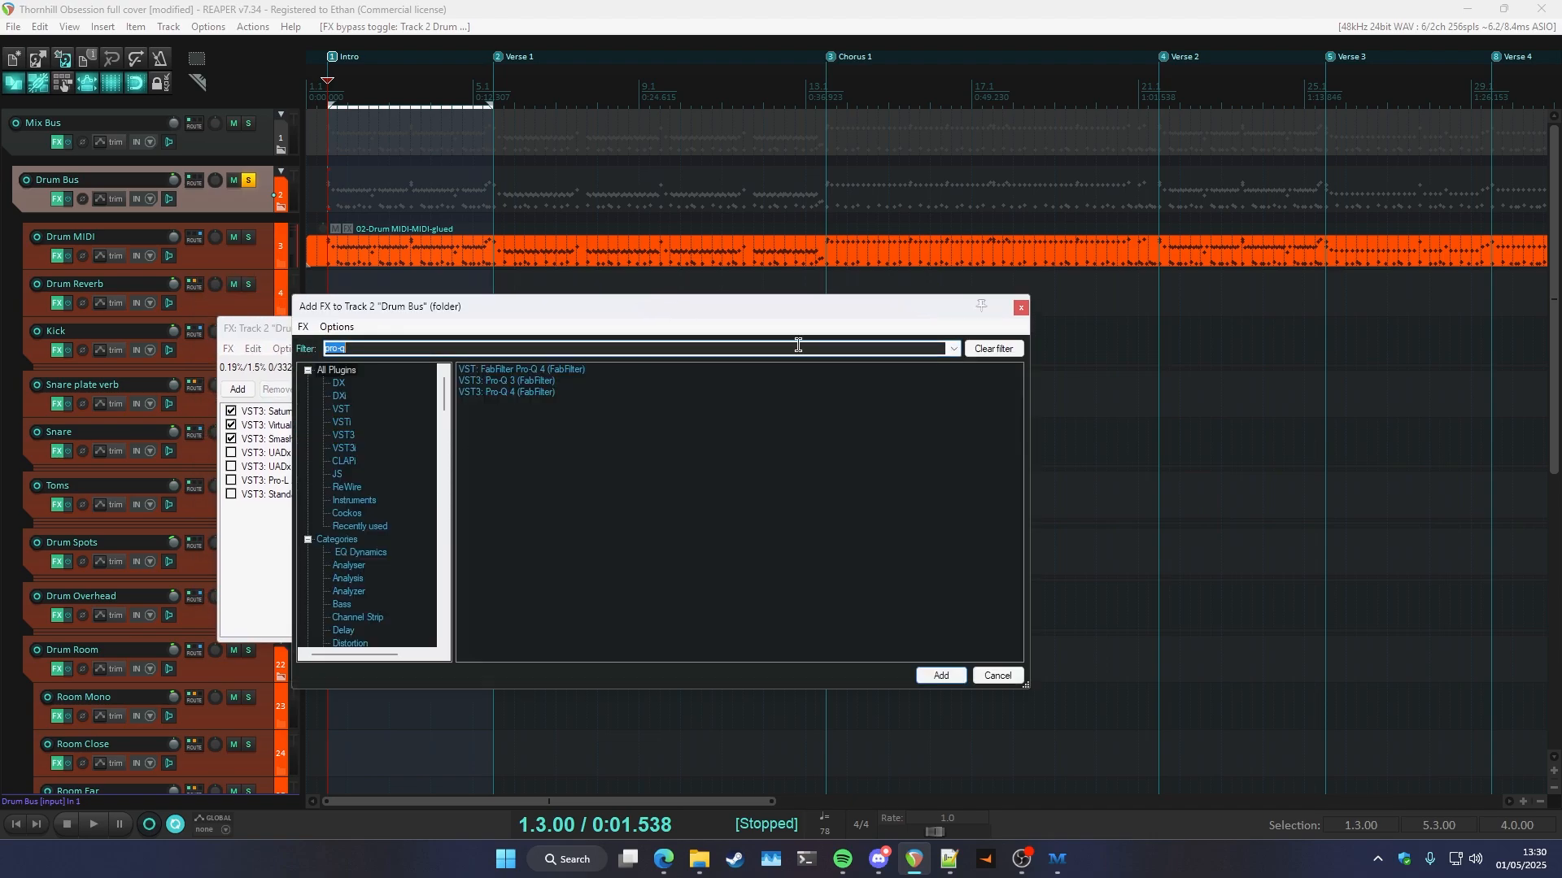
pyautogui.press('Escape')
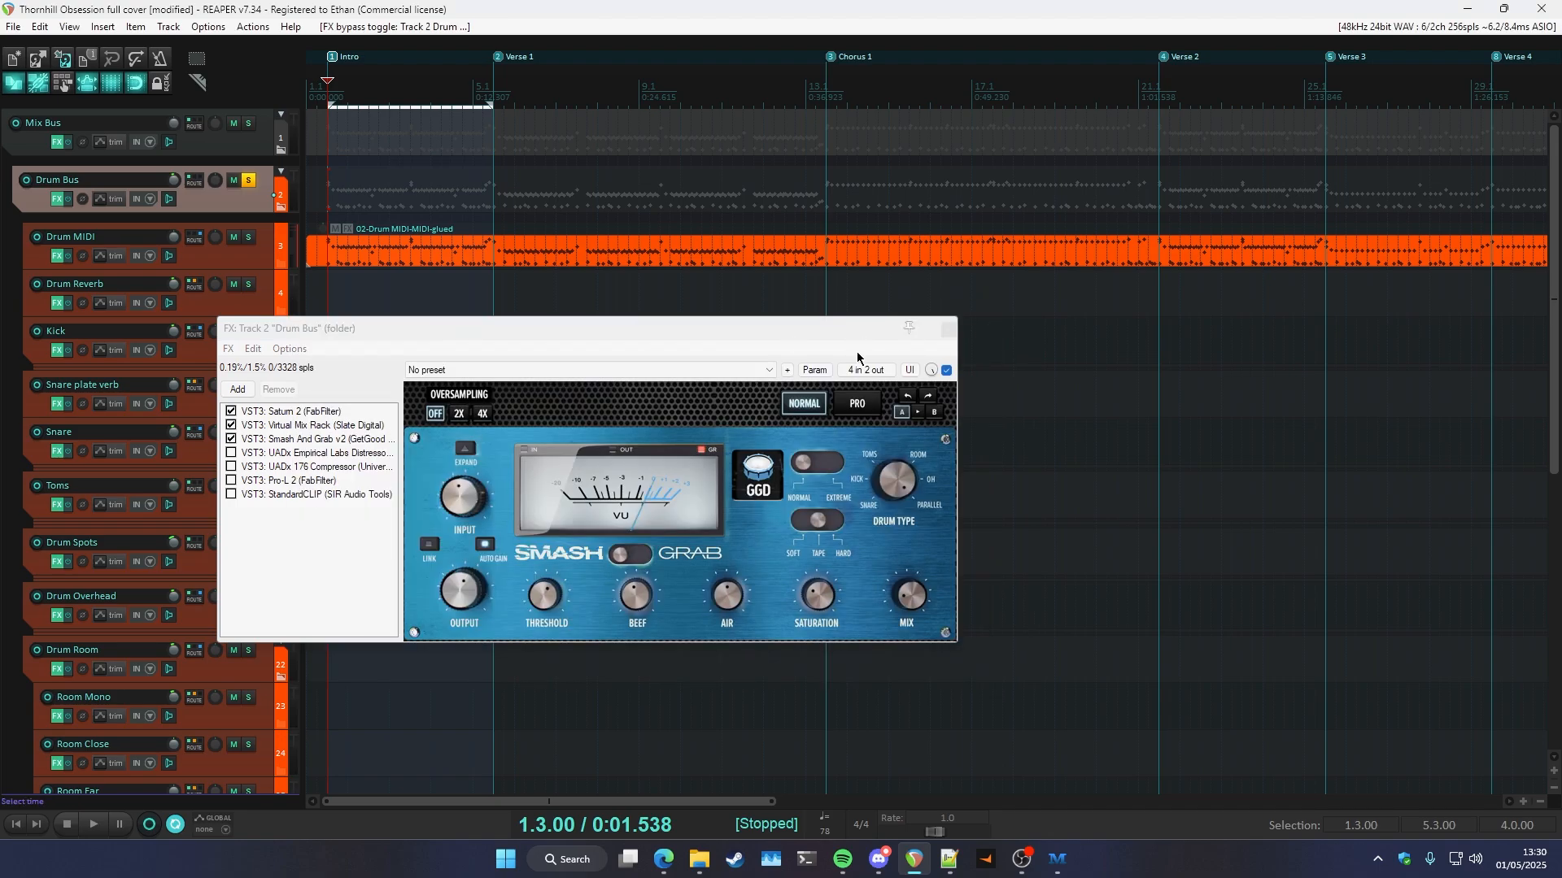
# - Enable the UADx Empirical Labs Distressor on Drum Bus, audition it in the loop, and stop playback
pyautogui.moveTo(603, 323); pyautogui.dragTo(702, 359)
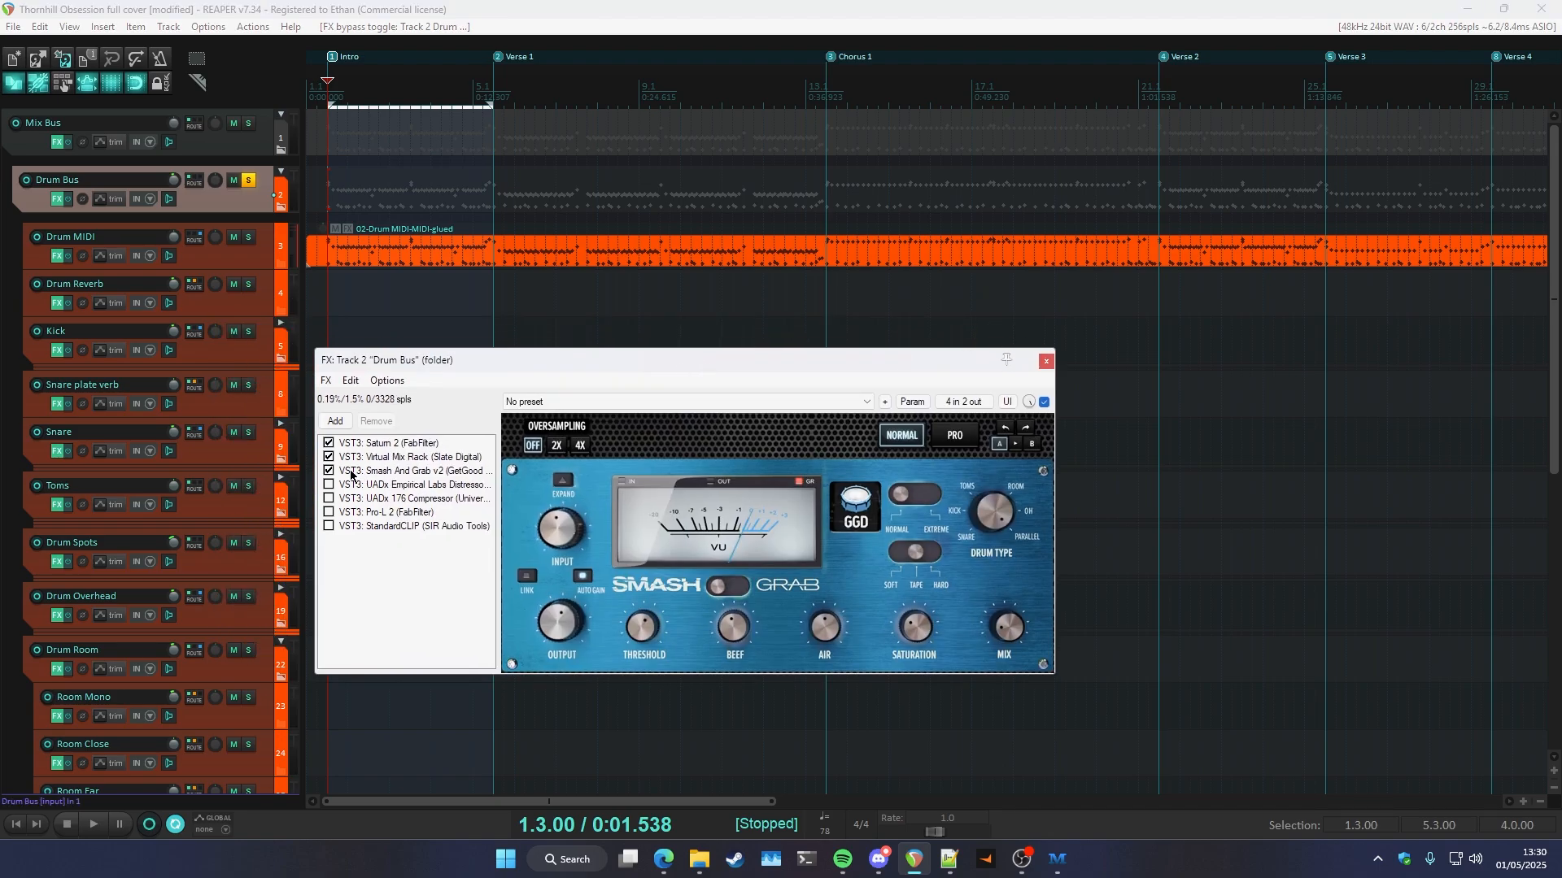
pyautogui.click(373, 484)
pyautogui.press('space')
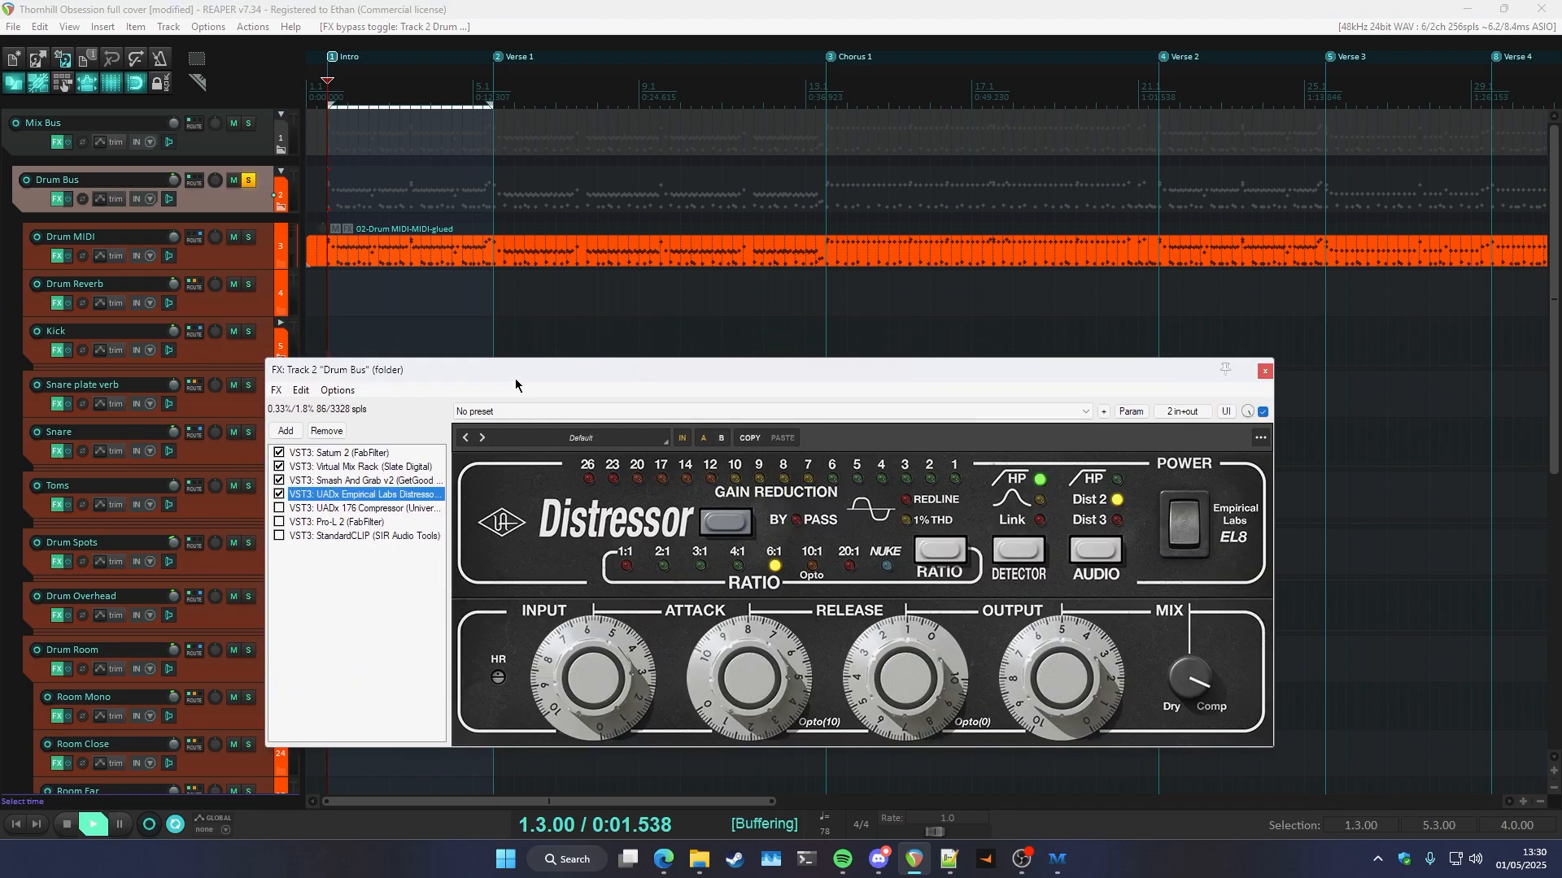
pyautogui.moveTo(529, 379); pyautogui.dragTo(434, 359)
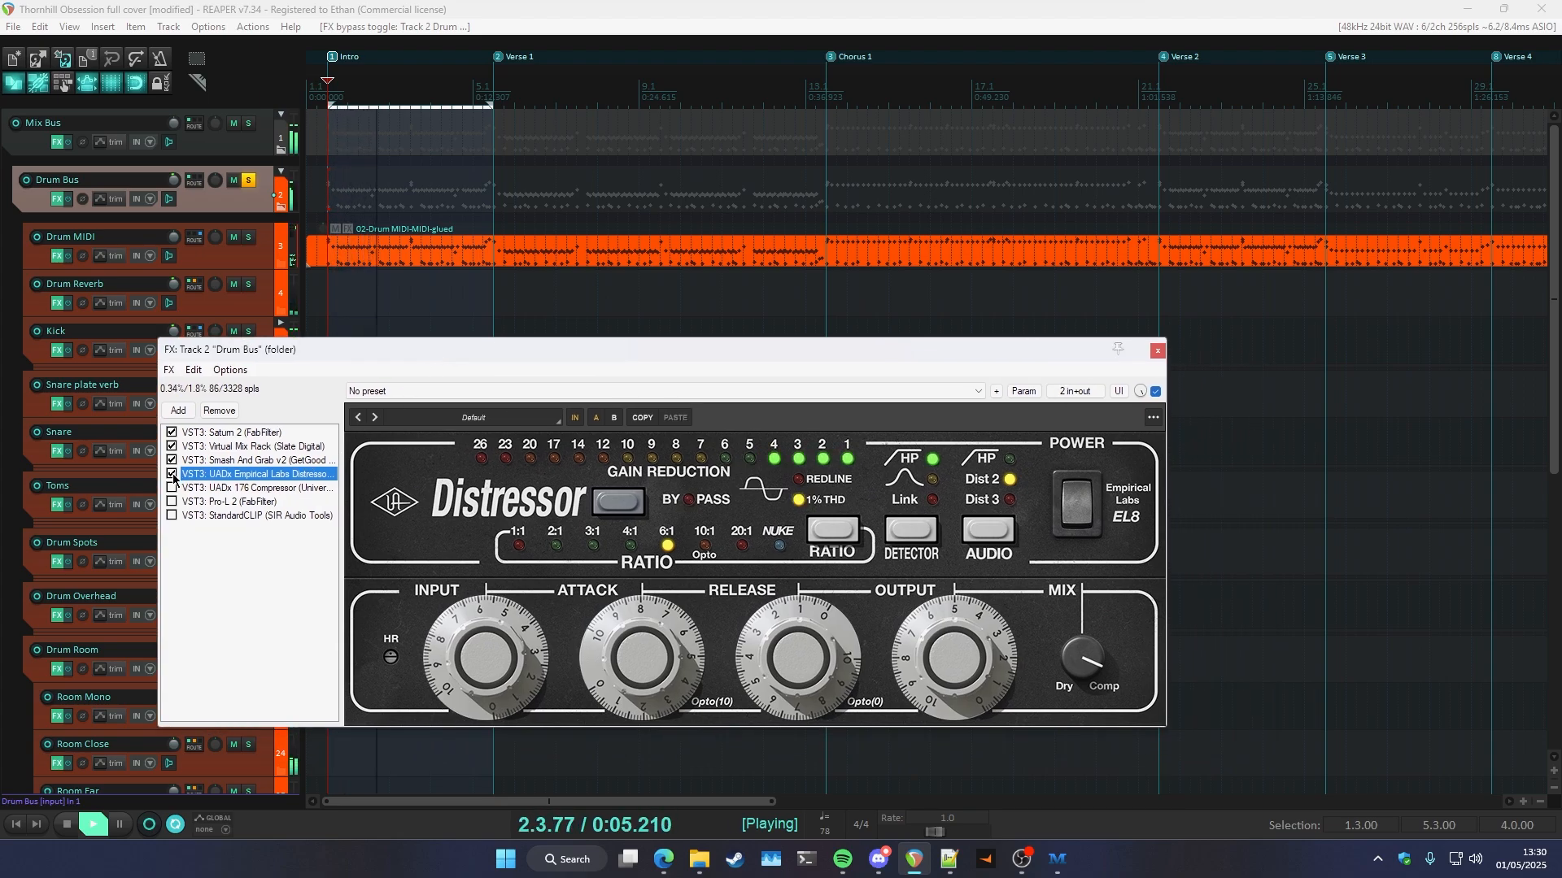
pyautogui.press('space')
pyautogui.moveTo(534, 358); pyautogui.dragTo(602, 356)
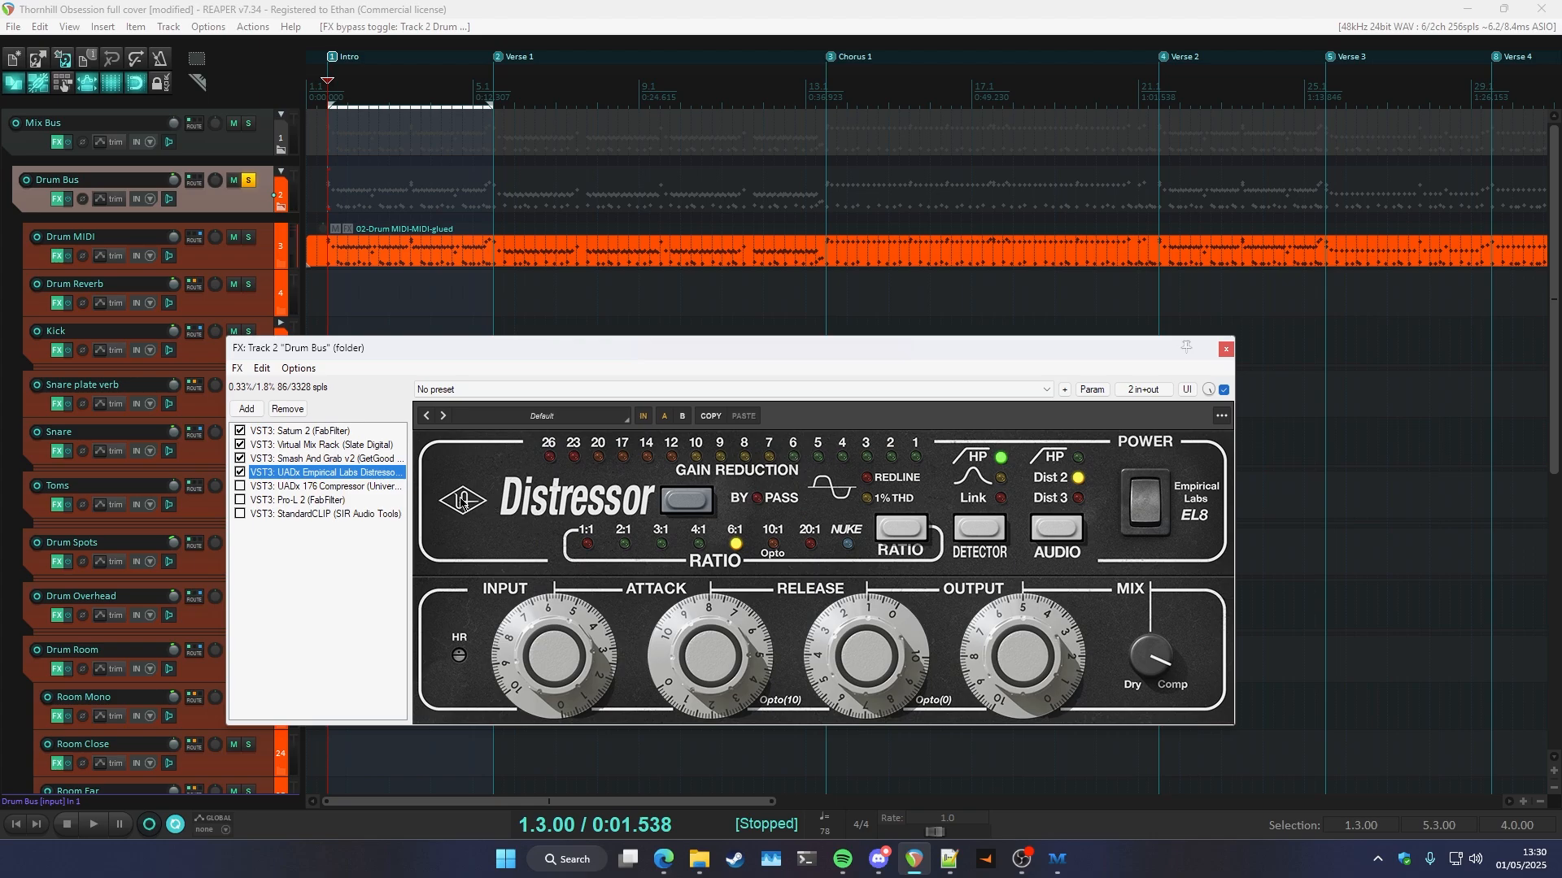
# - Play the loop and switch the UADx Distressor off and on to compare its effect on Drum Bus
pyautogui.moveTo(465, 348); pyautogui.dragTo(443, 353)
pyautogui.press('space')
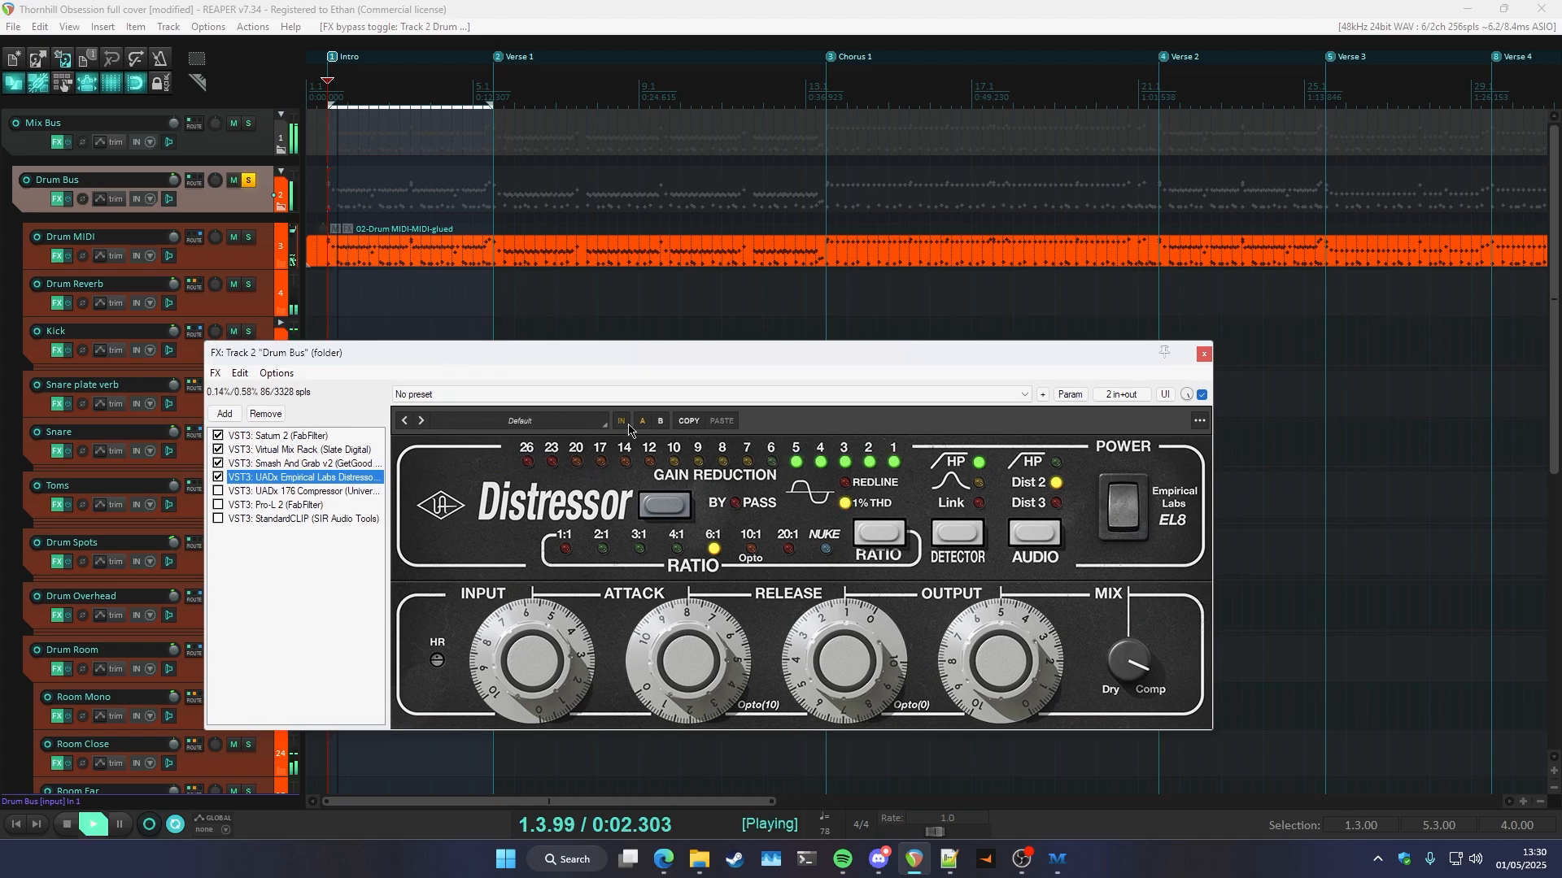
pyautogui.click(627, 423)
pyautogui.click(628, 424)
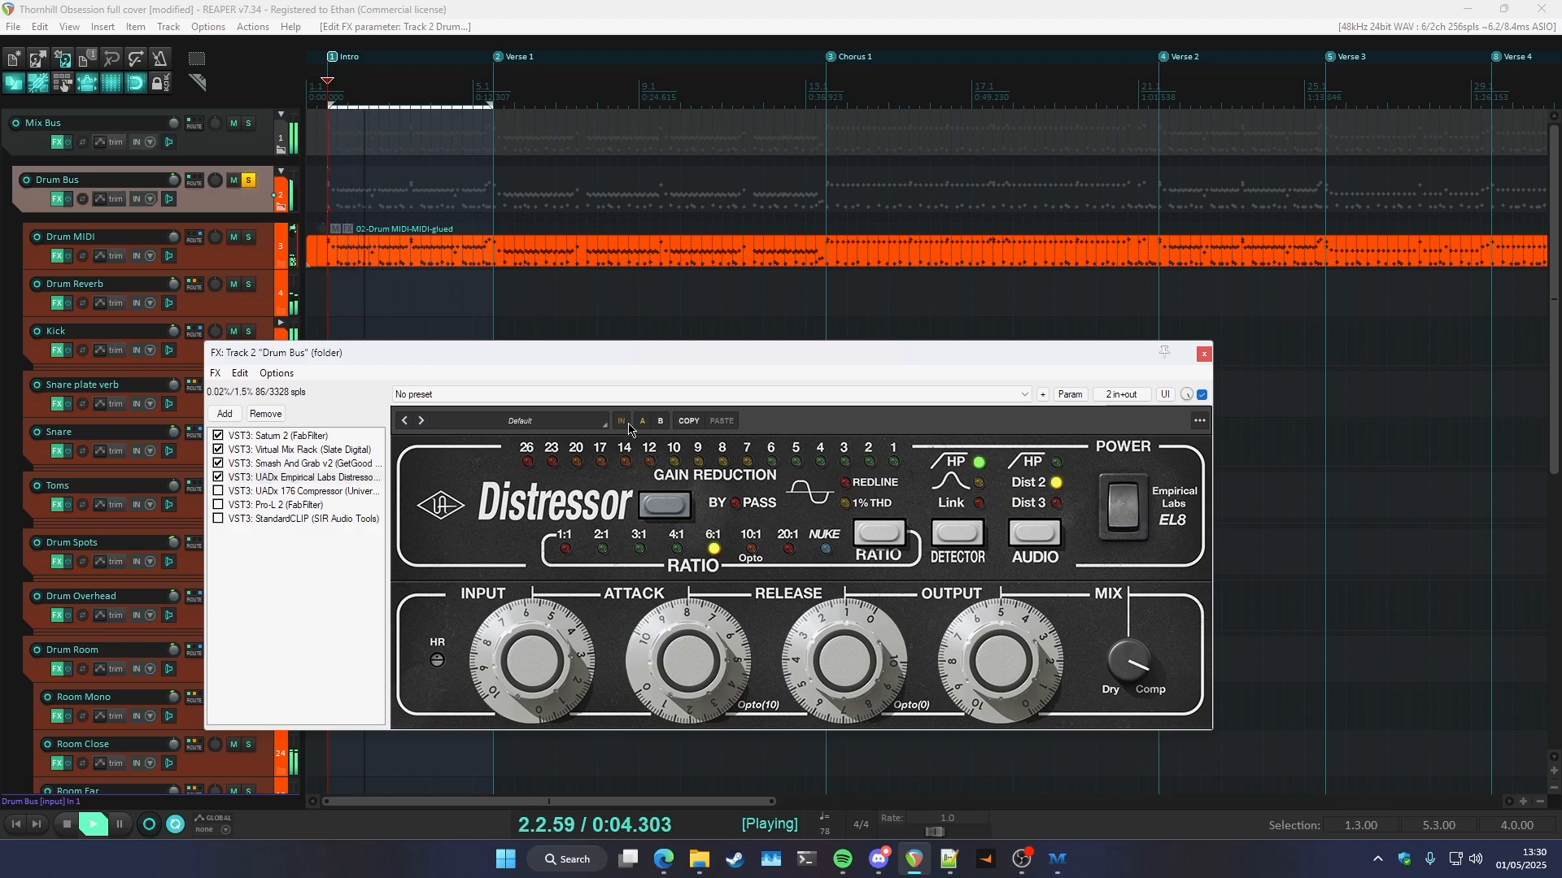
pyautogui.moveTo(616, 355); pyautogui.dragTo(605, 339)
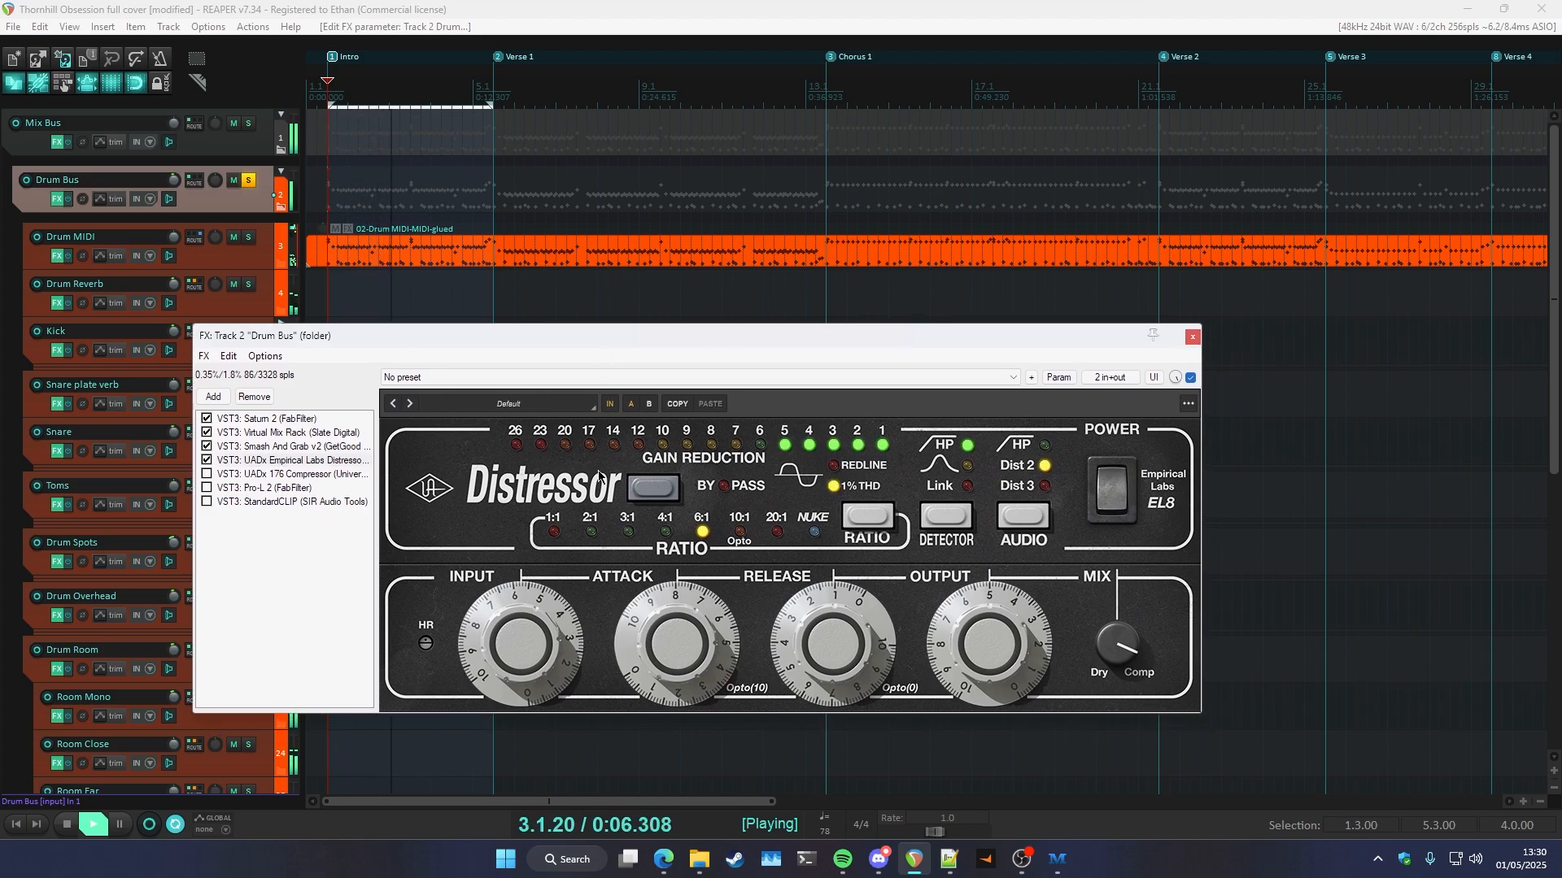
# - Enable the UADx 176 Compressor on Drum Bus, show its settings while the loop plays, and stop playback
pyautogui.click(207, 475)
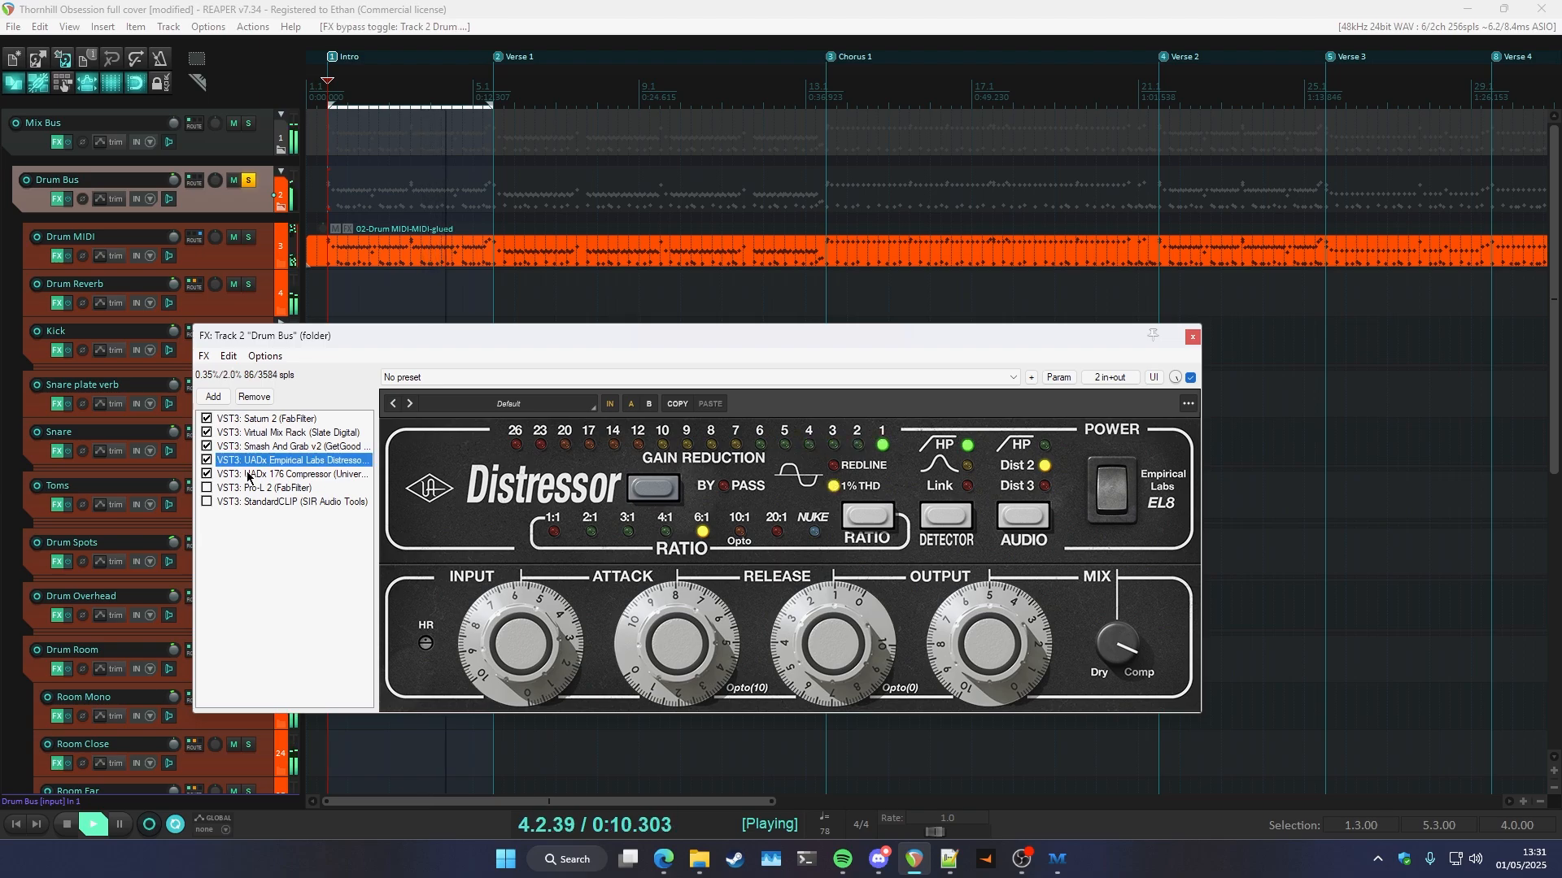
pyautogui.click(246, 475)
pyautogui.moveTo(451, 335); pyautogui.dragTo(446, 341)
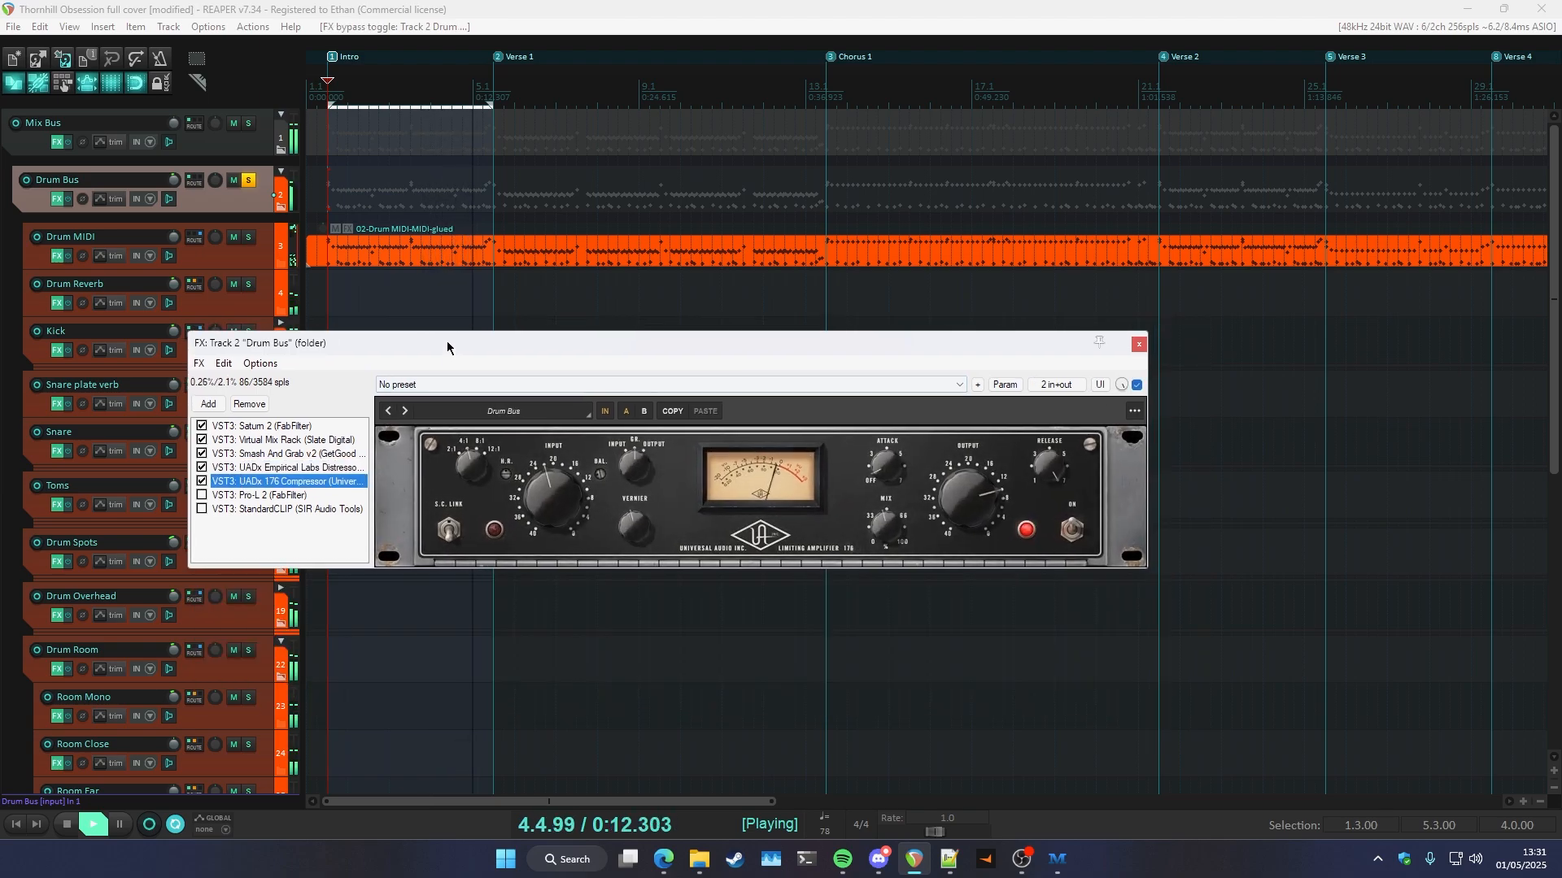
pyautogui.press('space')
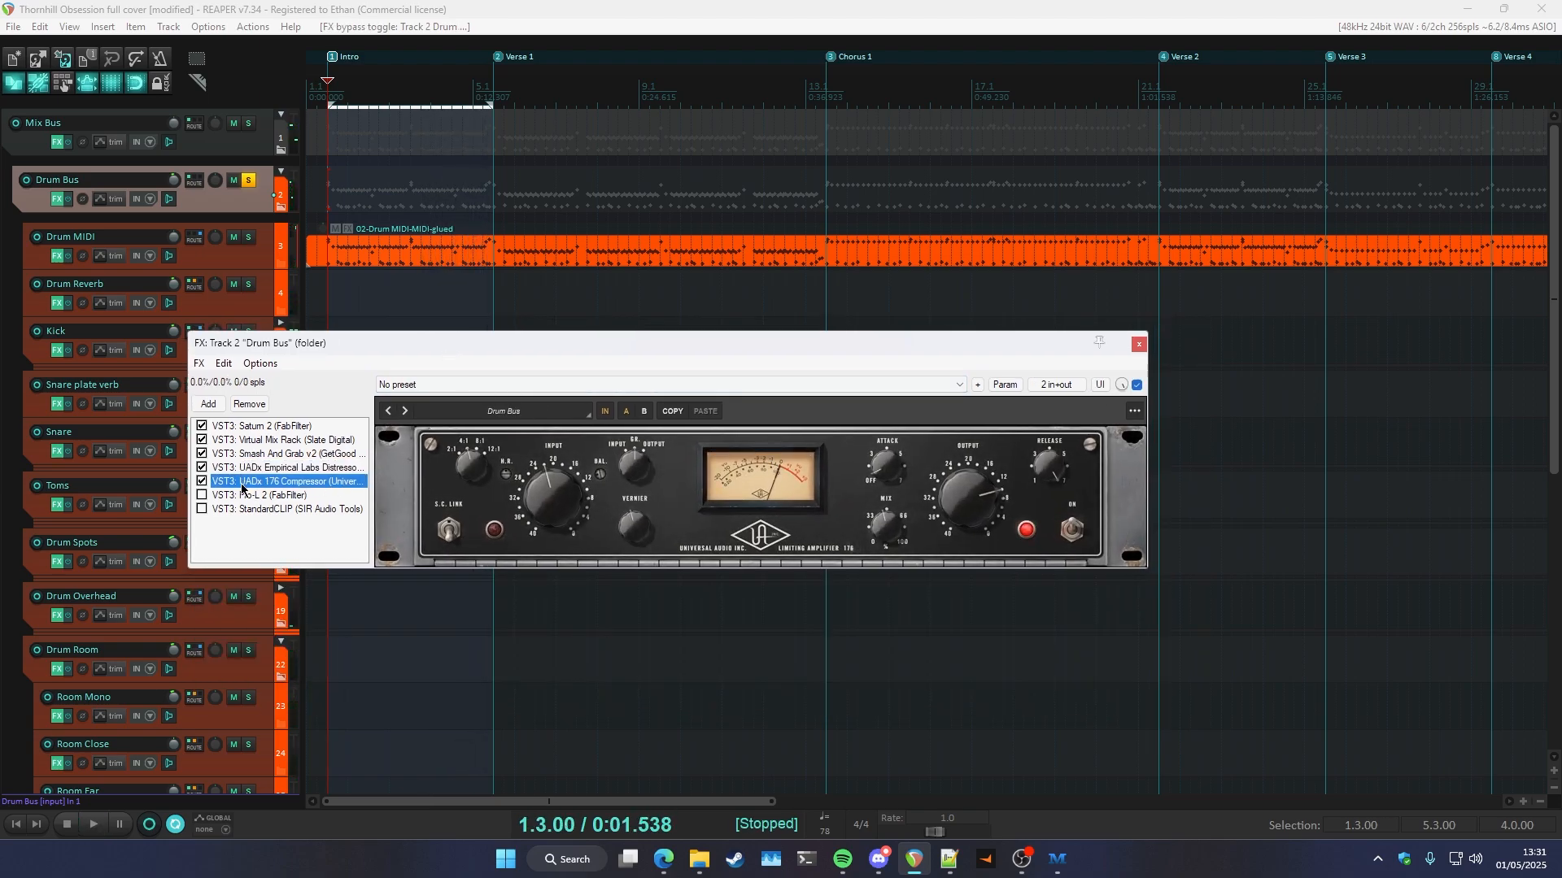
pyautogui.moveTo(509, 345); pyautogui.dragTo(508, 362)
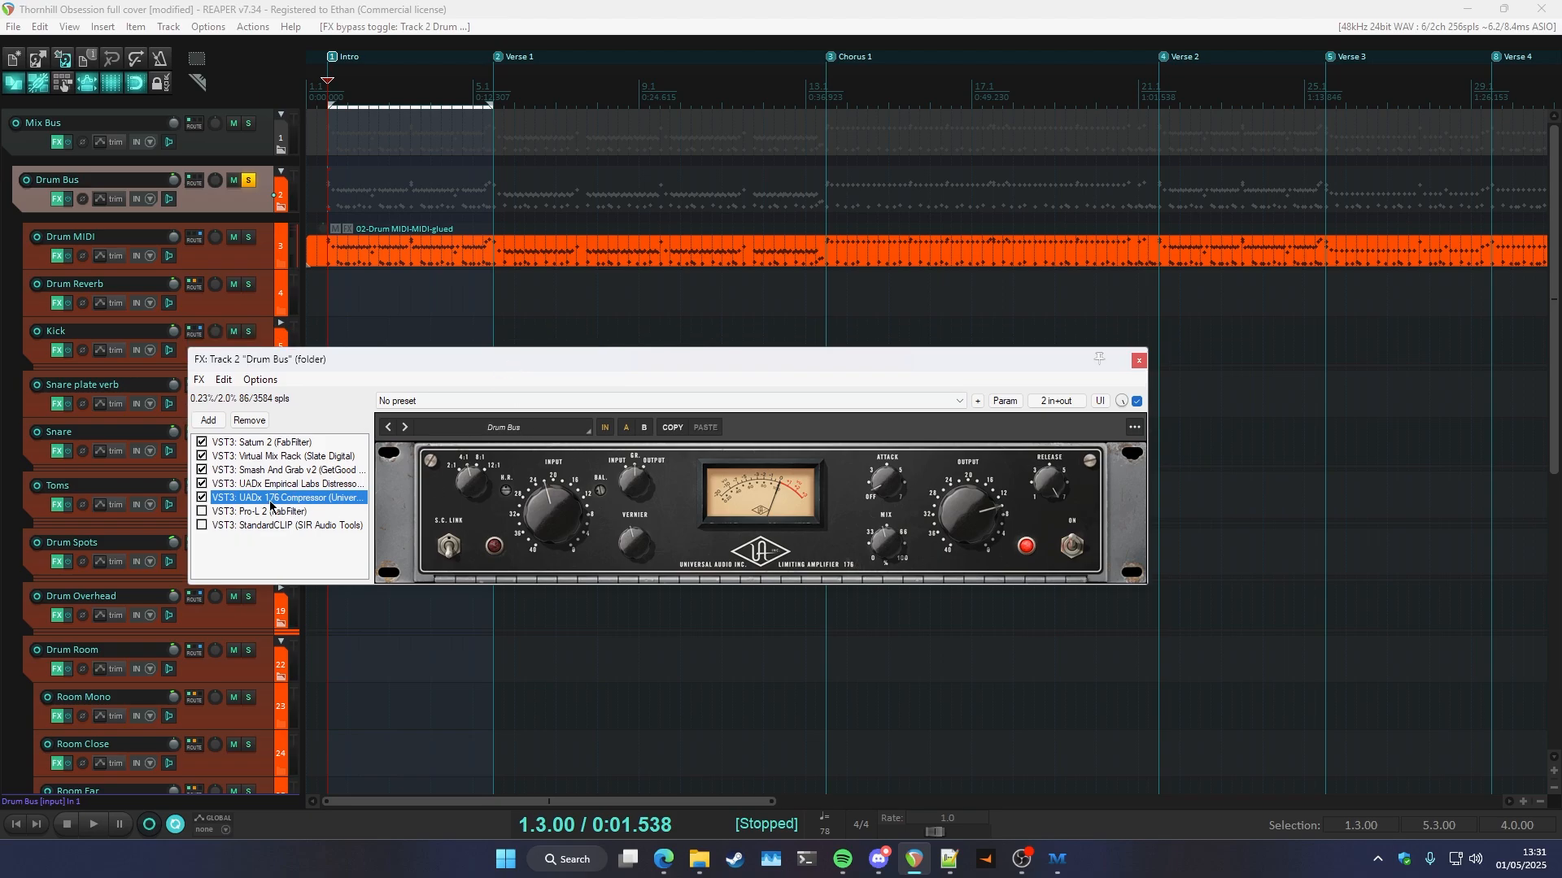
# - Add the UADx 175-B Compressor to the end of the Drum Bus chain and remove it again
pyautogui.click(270, 553)
pyautogui.doubleClick(287, 554)
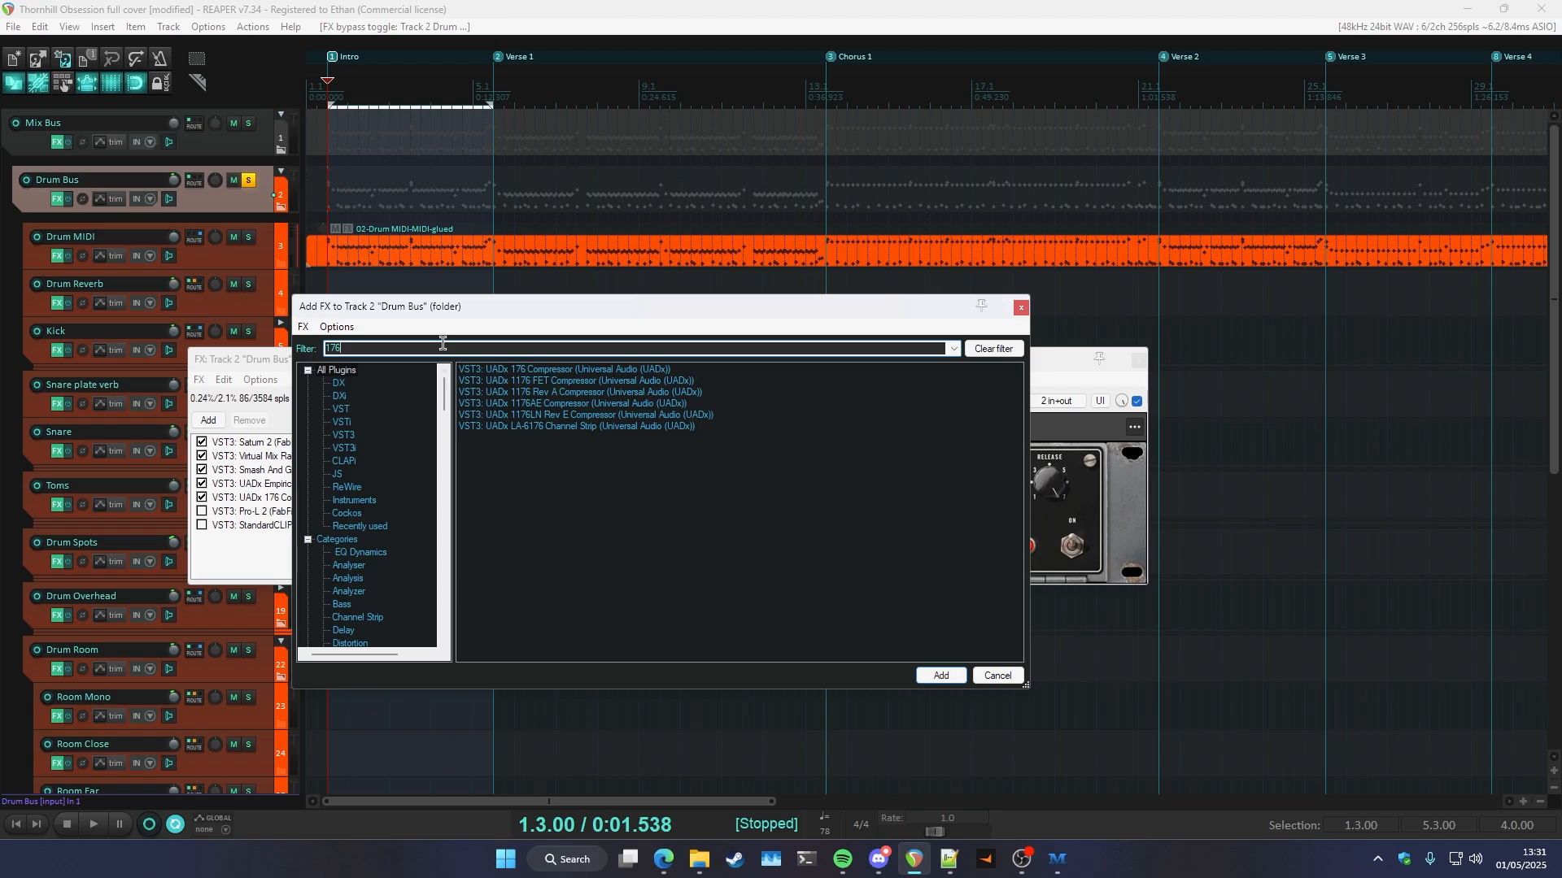
pyautogui.doubleClick(543, 370)
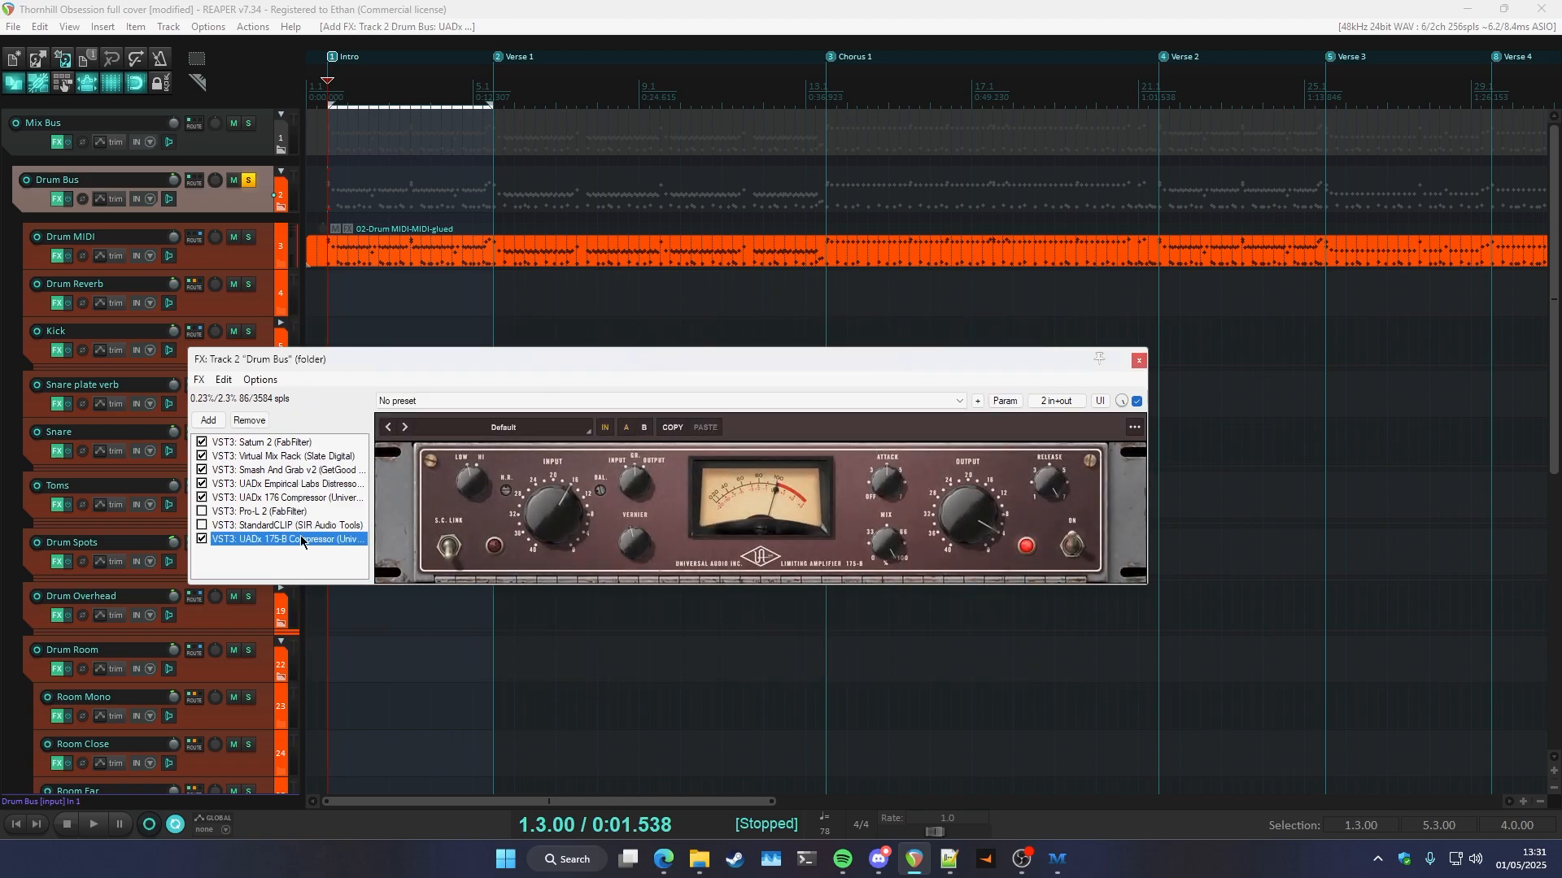
pyautogui.press('Delete')
# - Play the loop and switch the UADx 176 Compressor off and on to compare its effect on Drum Bus
pyautogui.click(285, 497)
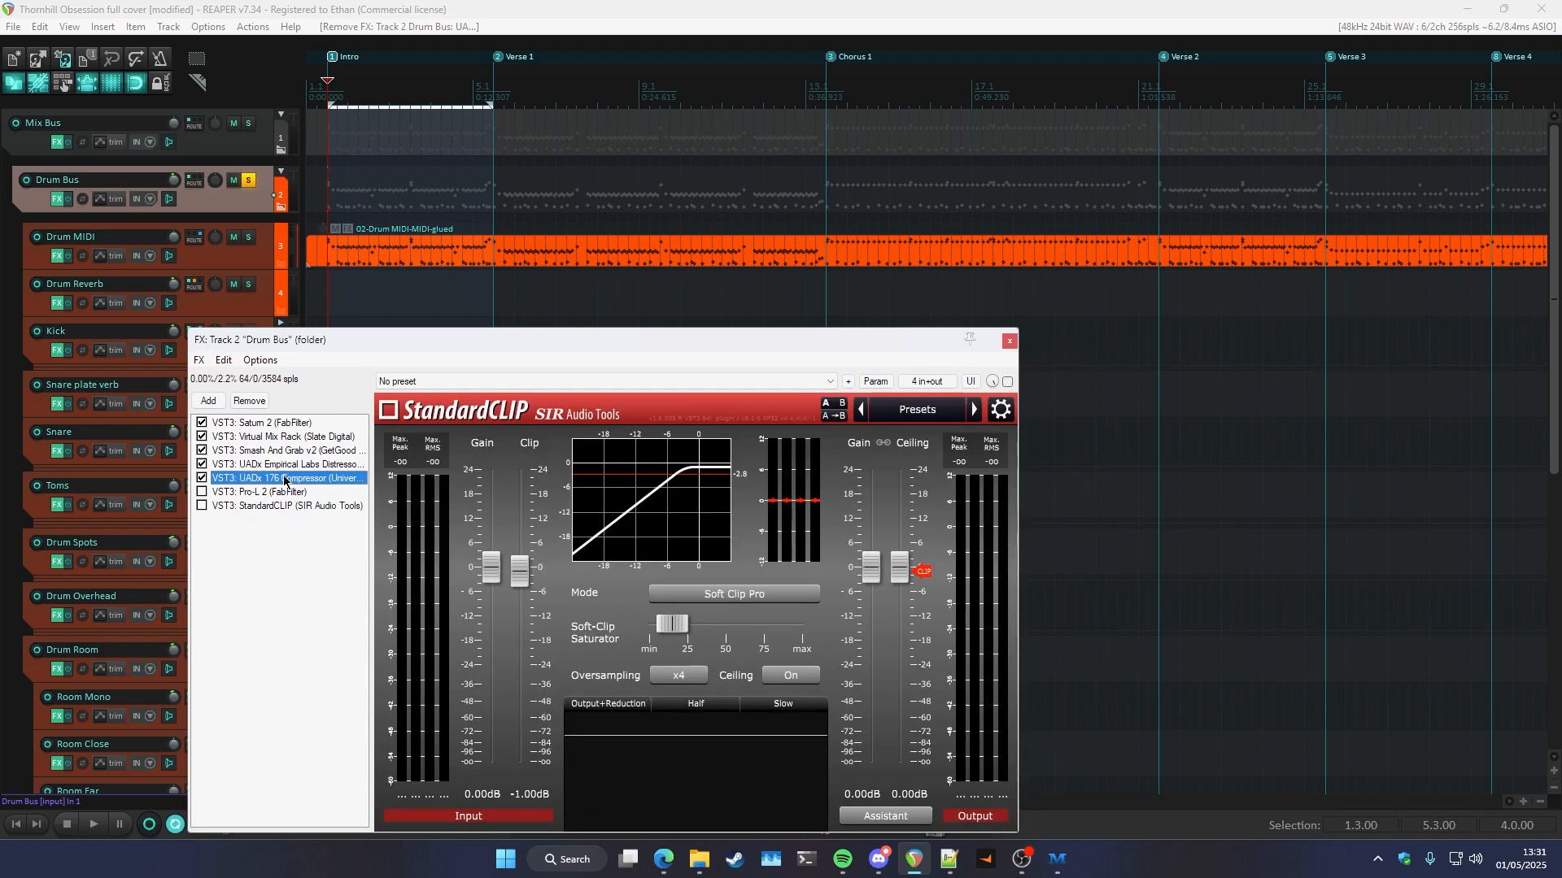
pyautogui.moveTo(387, 371); pyautogui.dragTo(389, 357)
pyautogui.press('space')
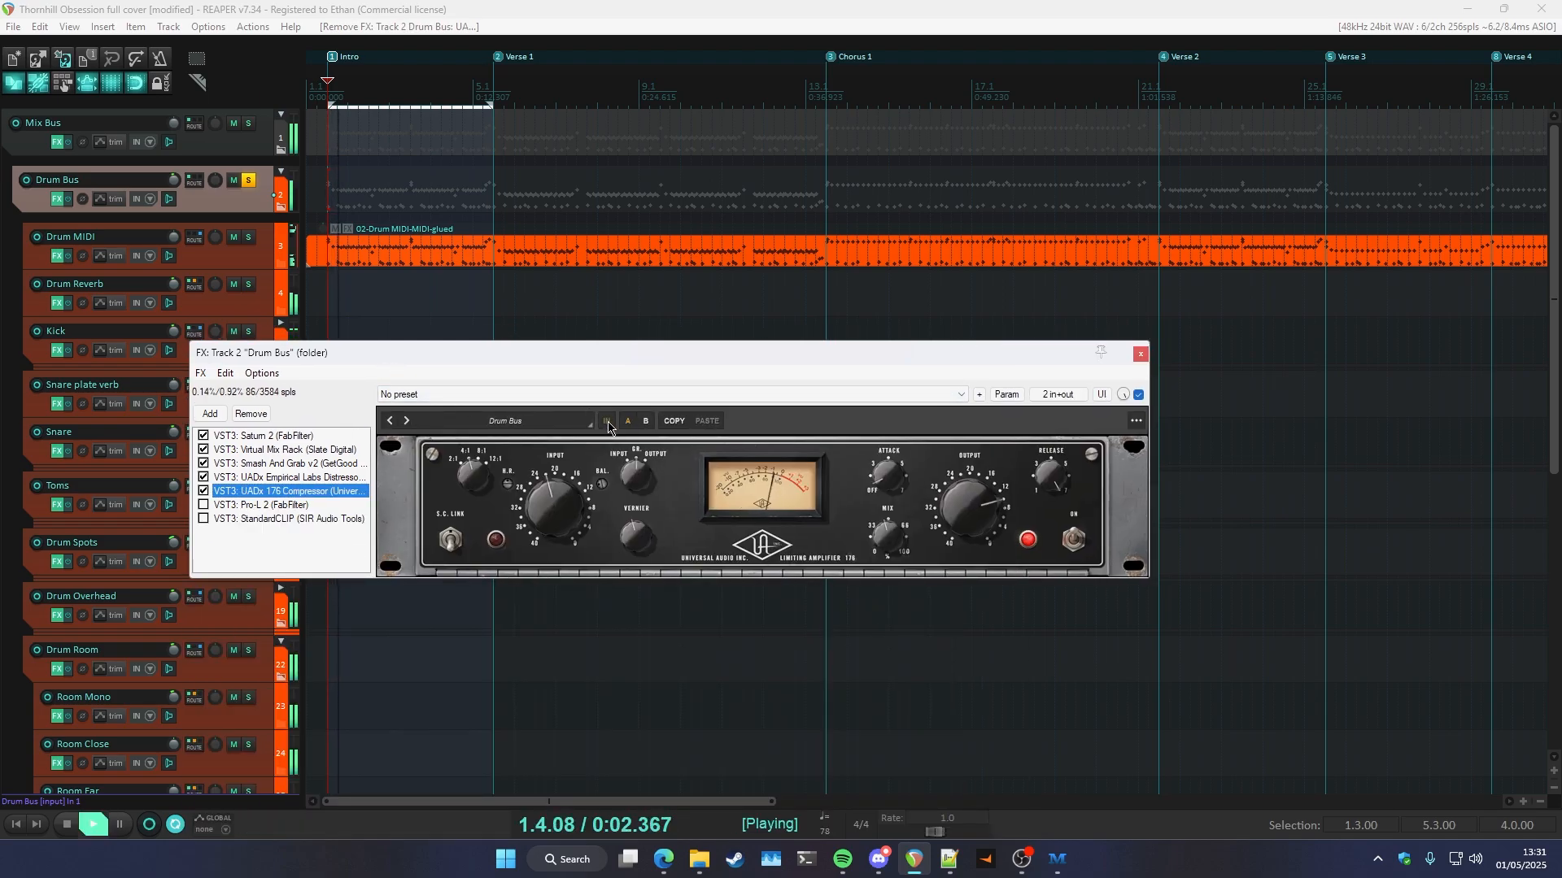
pyautogui.click(608, 421)
pyautogui.click(607, 421)
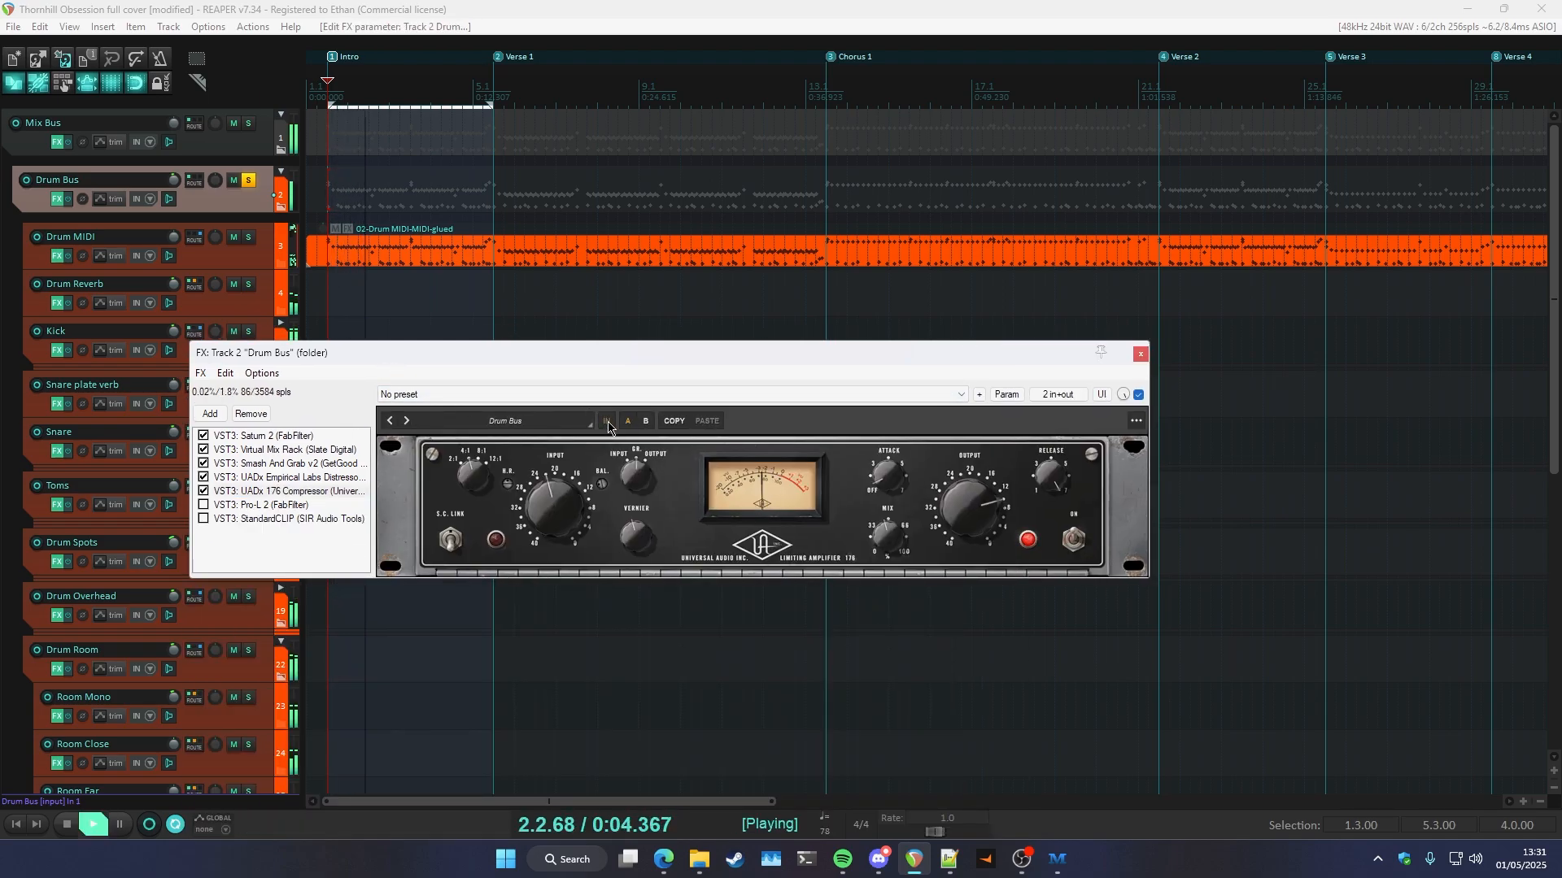
pyautogui.moveTo(583, 350); pyautogui.dragTo(584, 363)
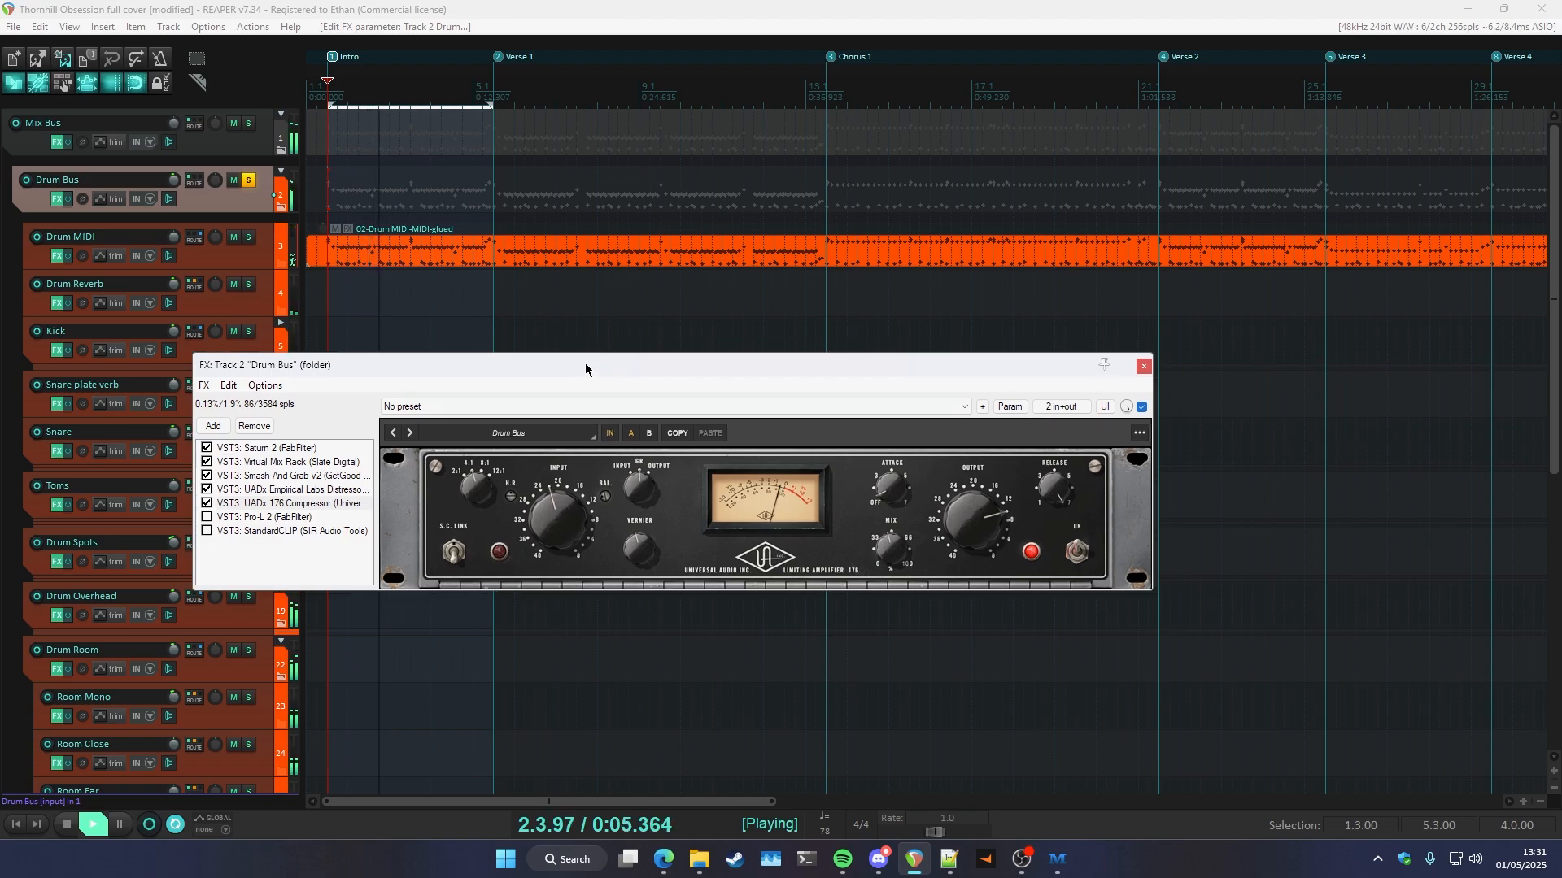
# - Enable Pro-L 2 on Drum Bus, show its settings while the loop plays, and stop playback
pyautogui.click(207, 518)
pyautogui.click(224, 521)
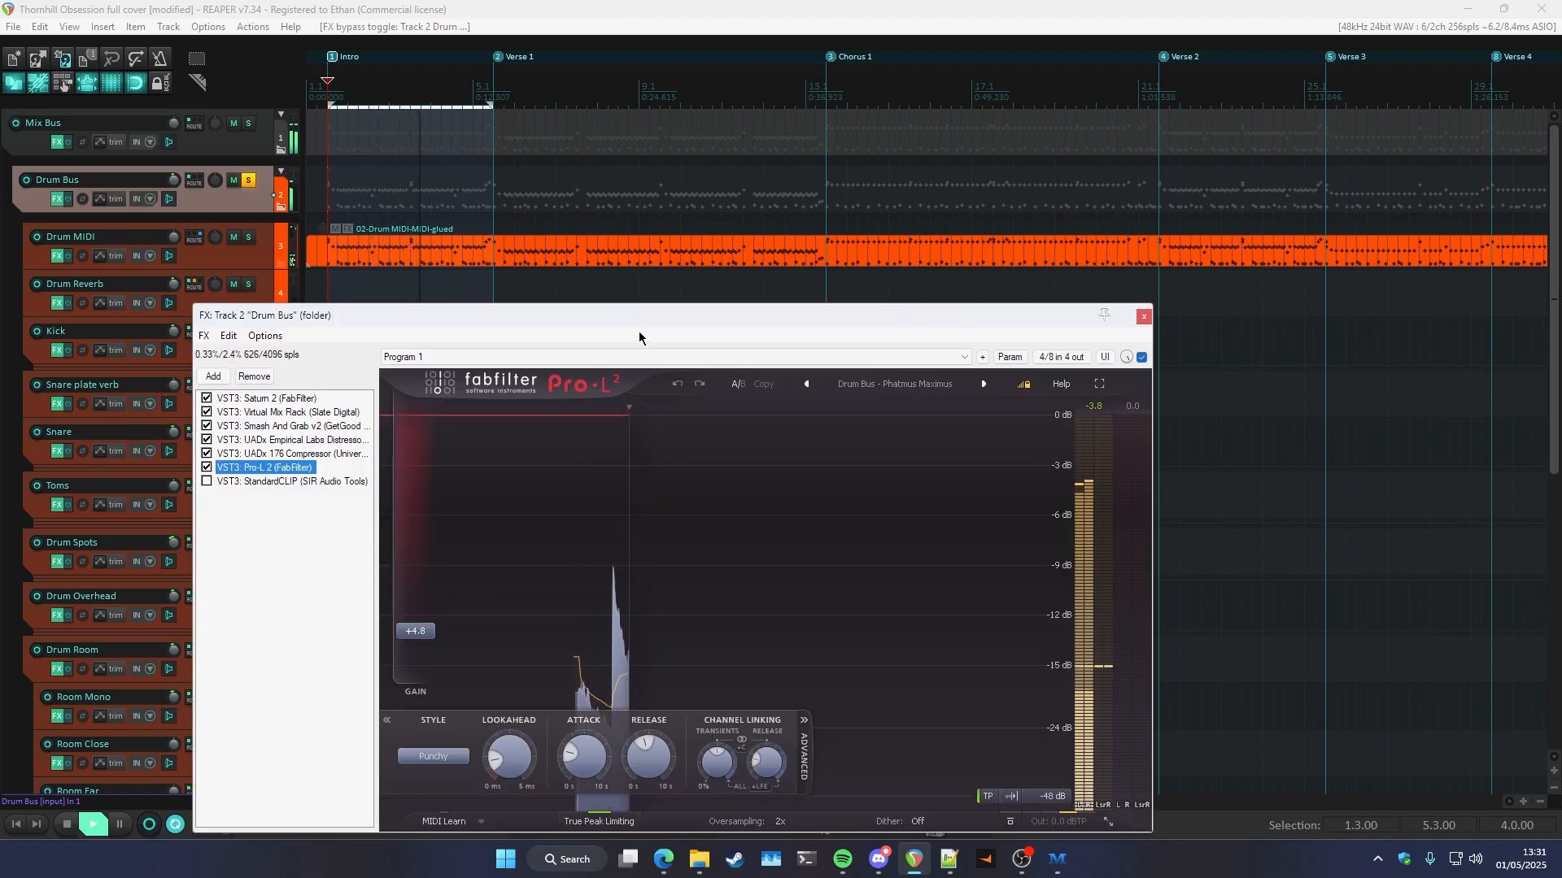
pyautogui.moveTo(627, 371); pyautogui.dragTo(623, 226)
pyautogui.press('space')
# - Raise Pro-L 2's gain on Drum Bus to +7.8
pyautogui.moveTo(780, 233); pyautogui.dragTo(846, 232)
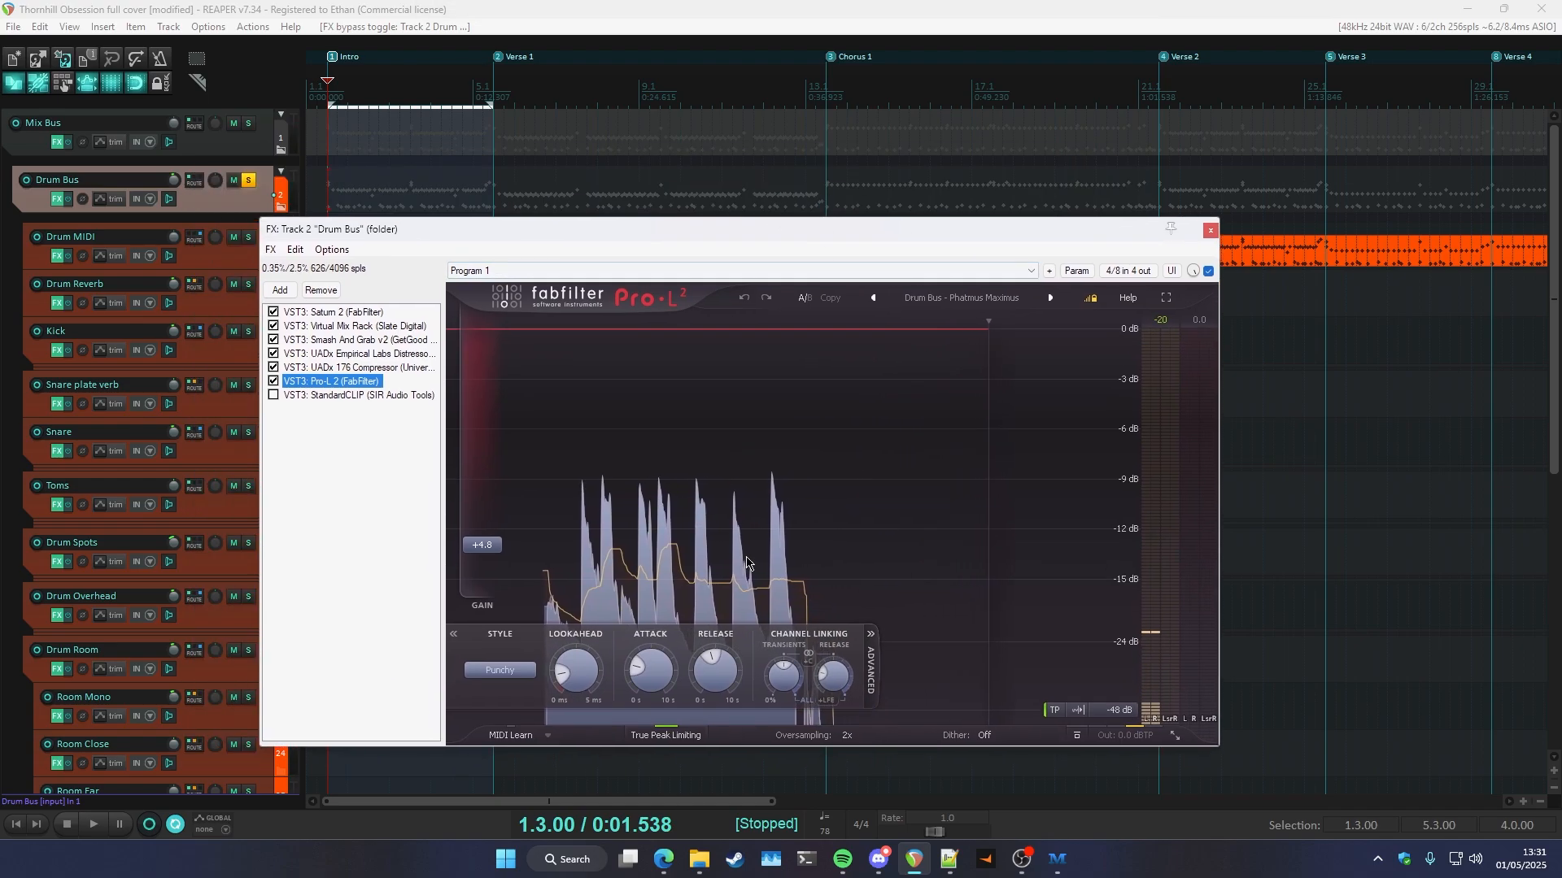
pyautogui.moveTo(518, 545); pyautogui.dragTo(518, 520)
pyautogui.moveTo(725, 227); pyautogui.dragTo(719, 280)
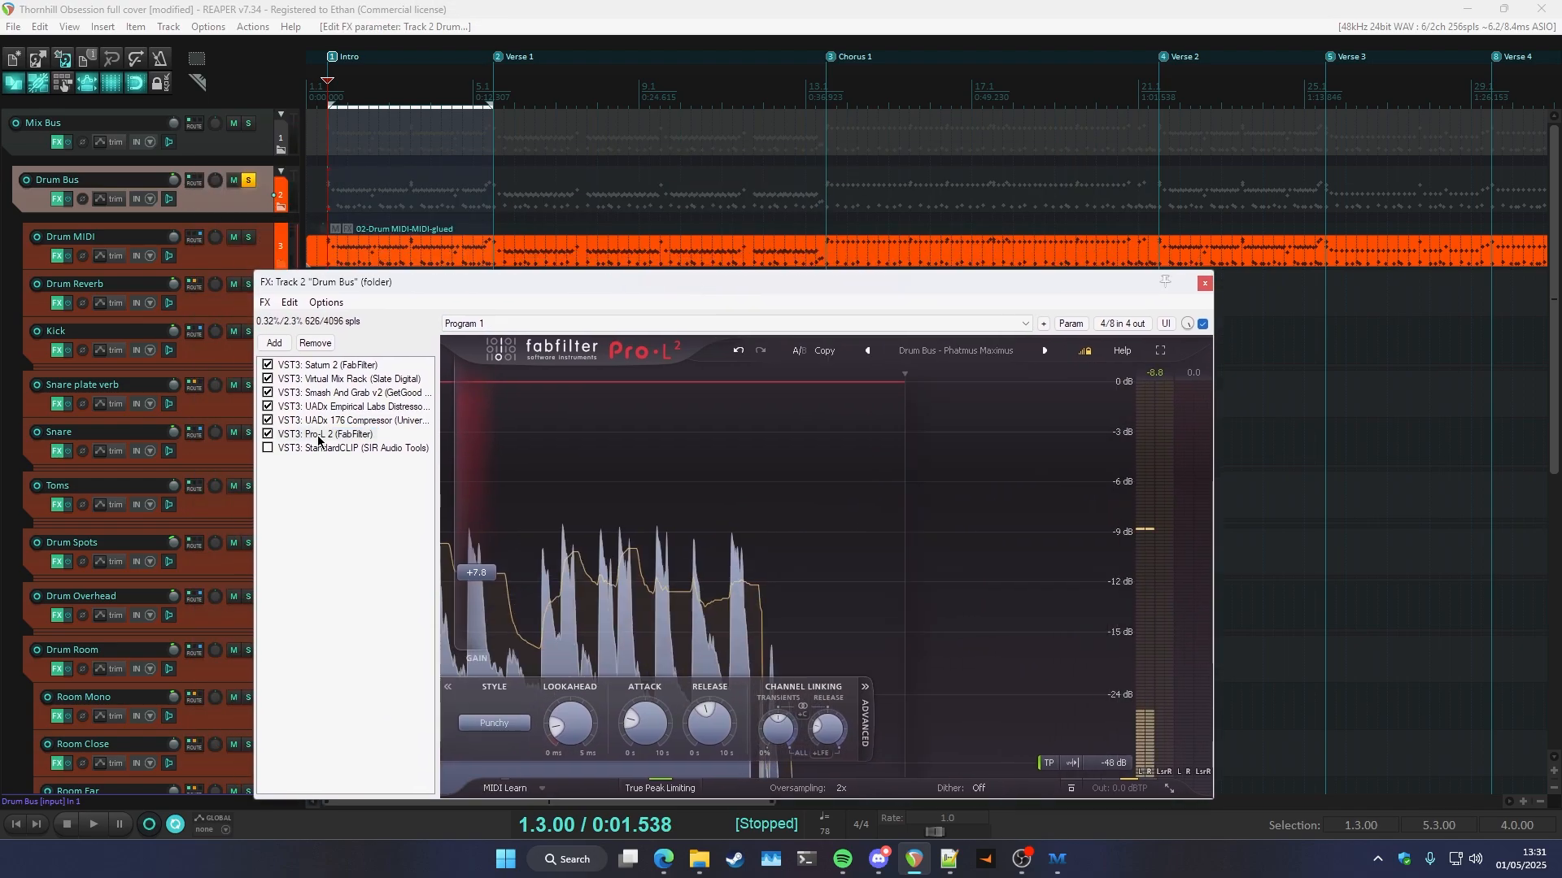
# - Enable StandardCLIP on Drum Bus, audition it in the loop, and stop playback
pyautogui.click(267, 448)
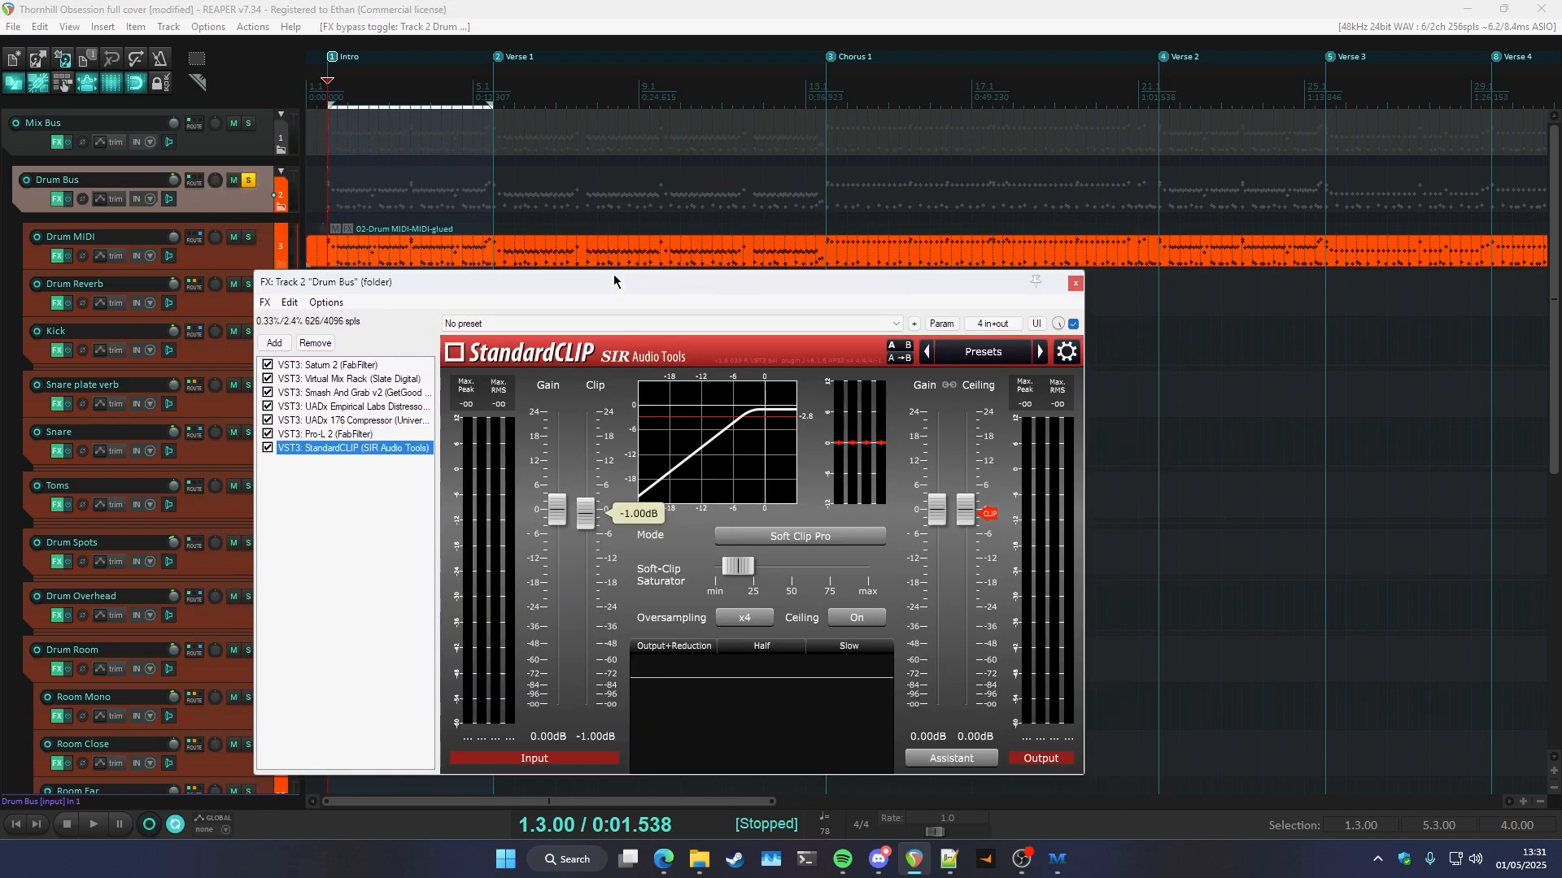
pyautogui.press('space')
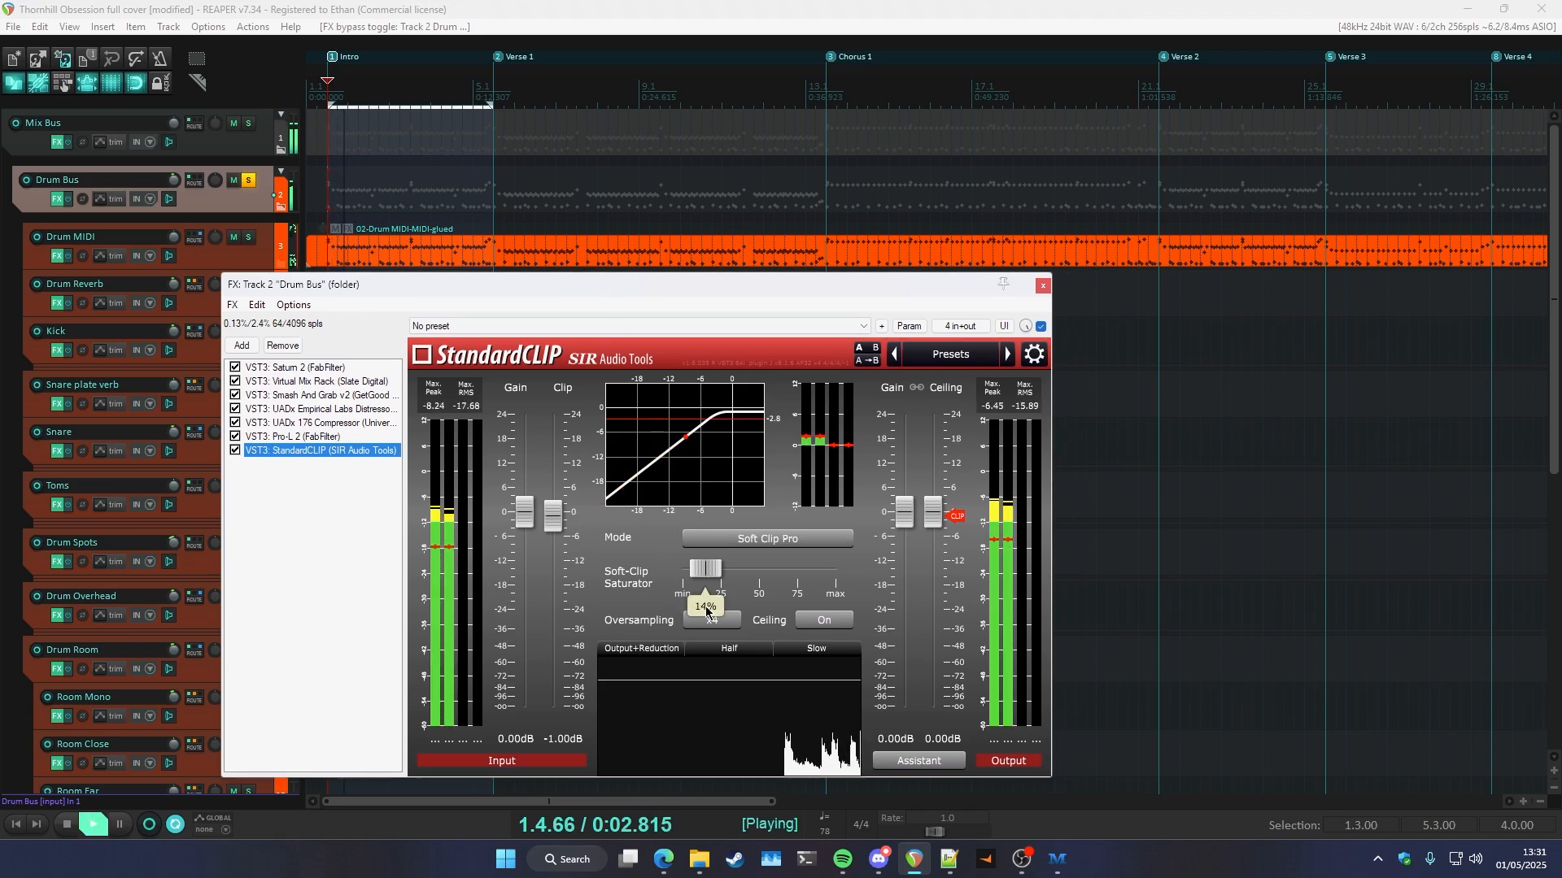
pyautogui.press('space')
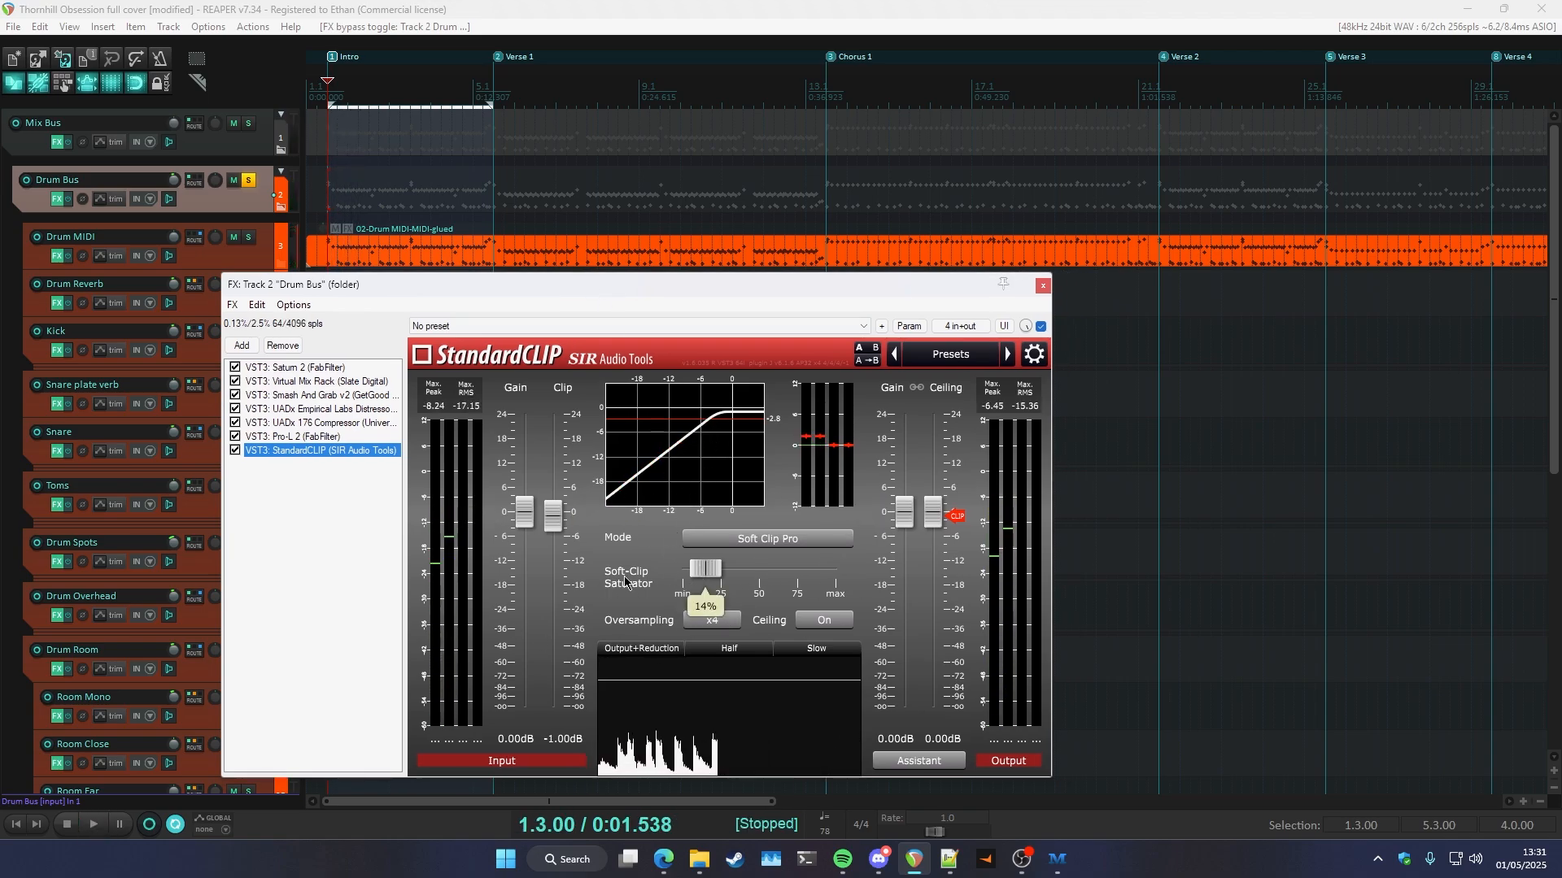
# - Compare StandardCLIP's Soft-Clip Saturator at minimum and at about 14% while the loop plays, and stop playback
pyautogui.click(706, 576)
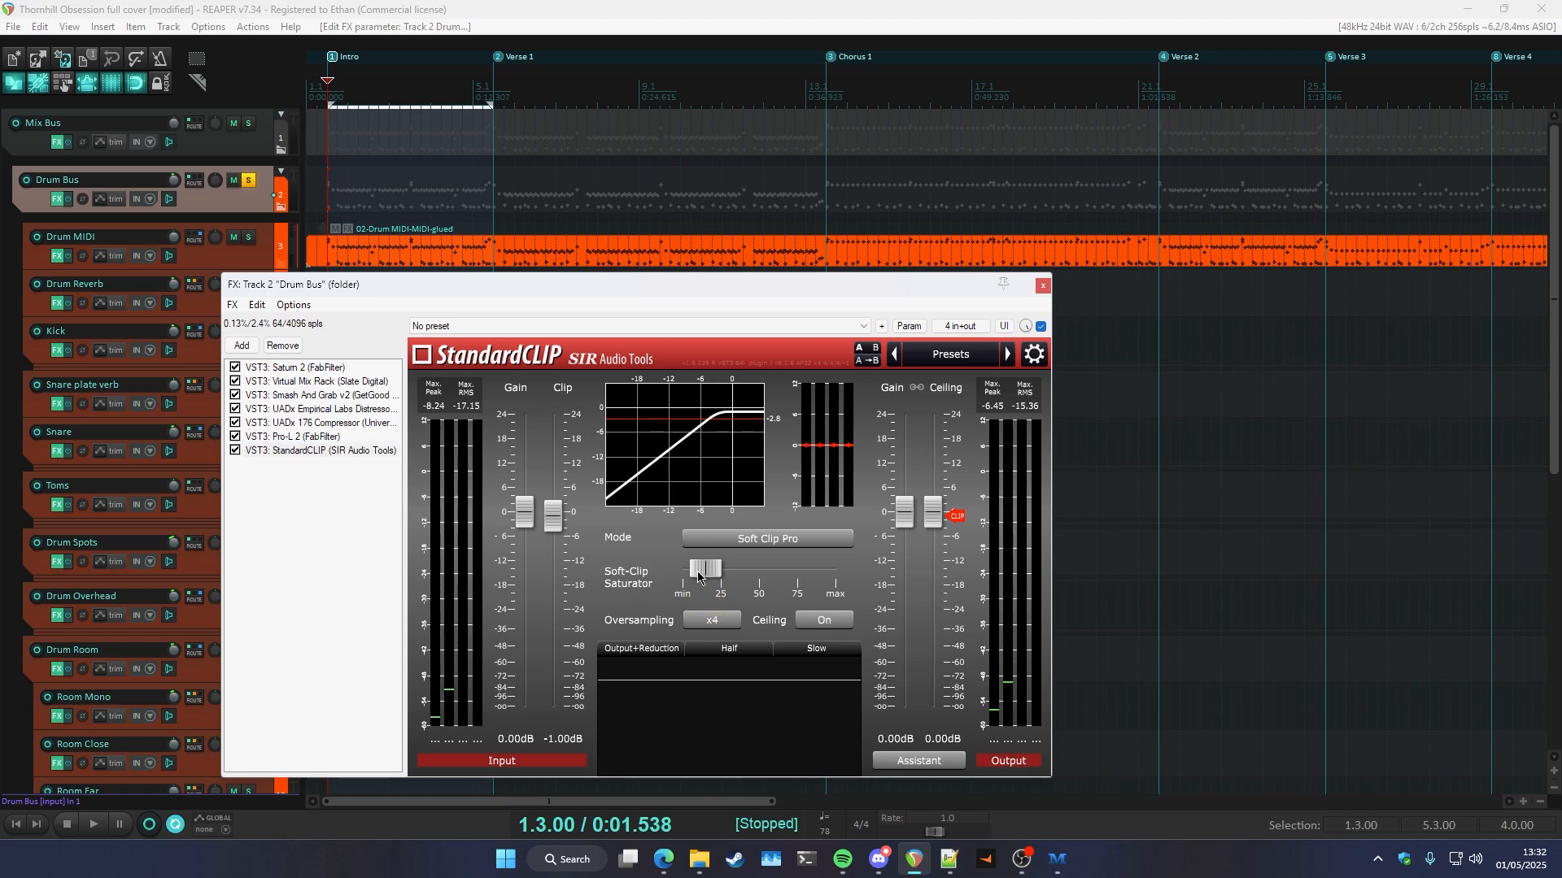
pyautogui.moveTo(698, 580); pyautogui.dragTo(673, 577)
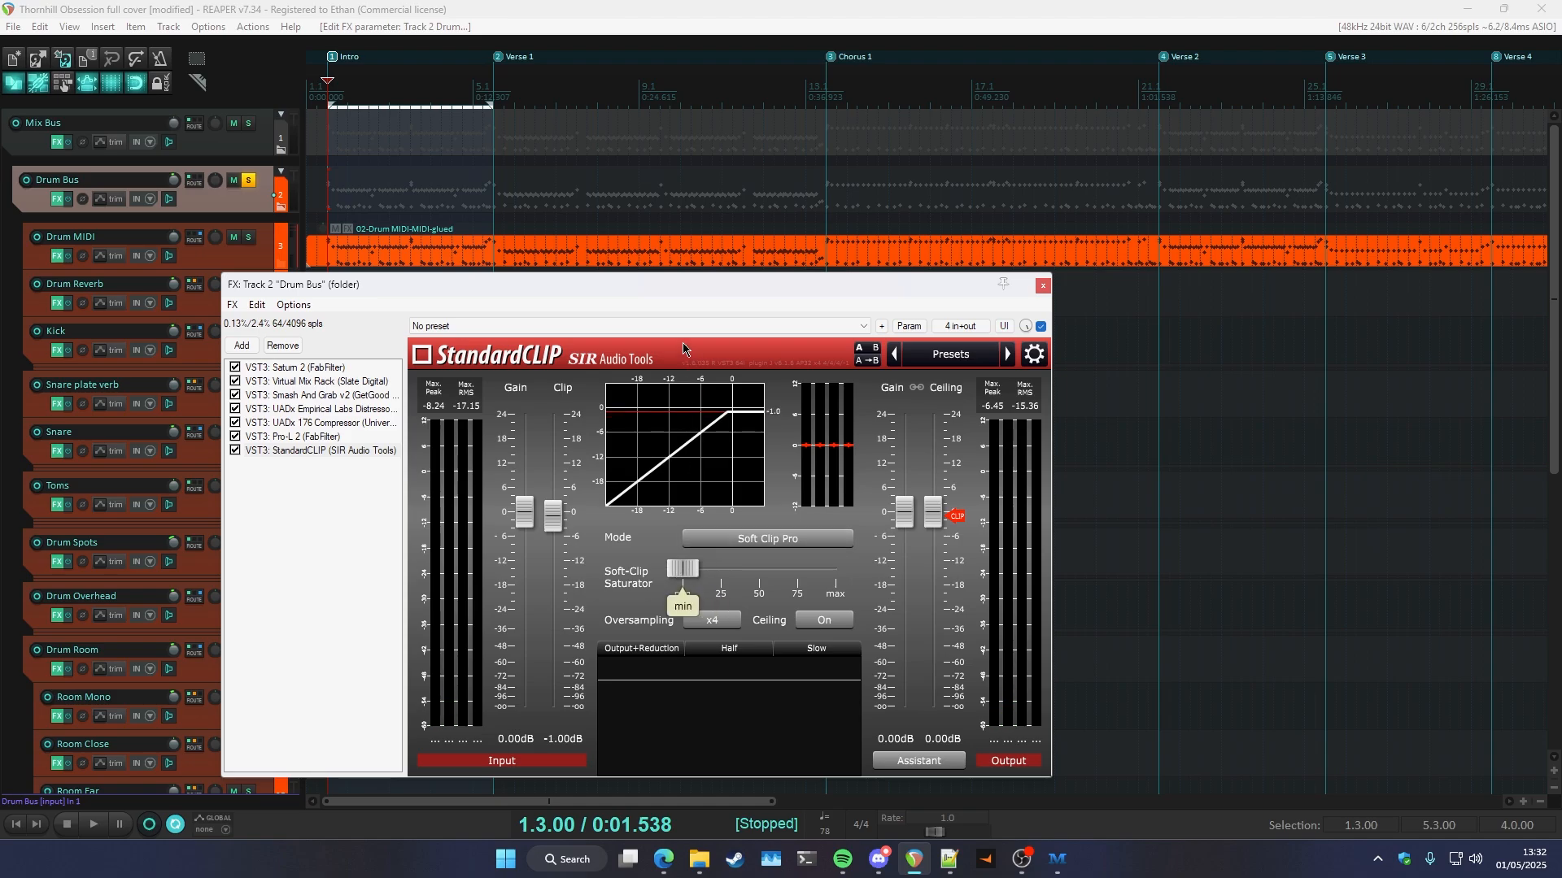
pyautogui.press('space')
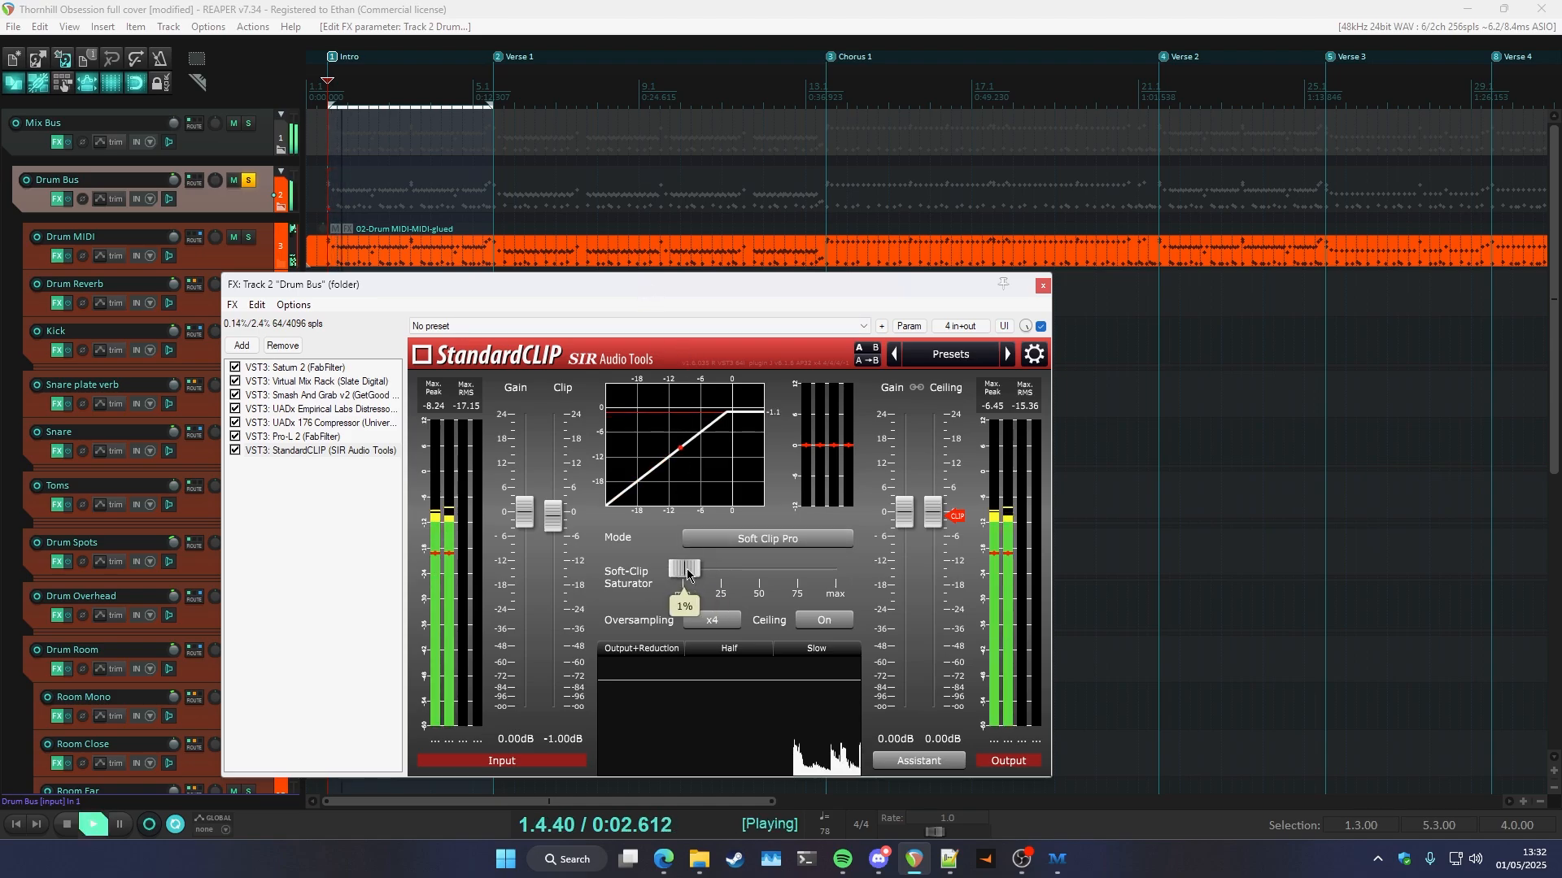
pyautogui.moveTo(687, 573); pyautogui.dragTo(709, 571)
pyautogui.moveTo(679, 293); pyautogui.dragTo(658, 297)
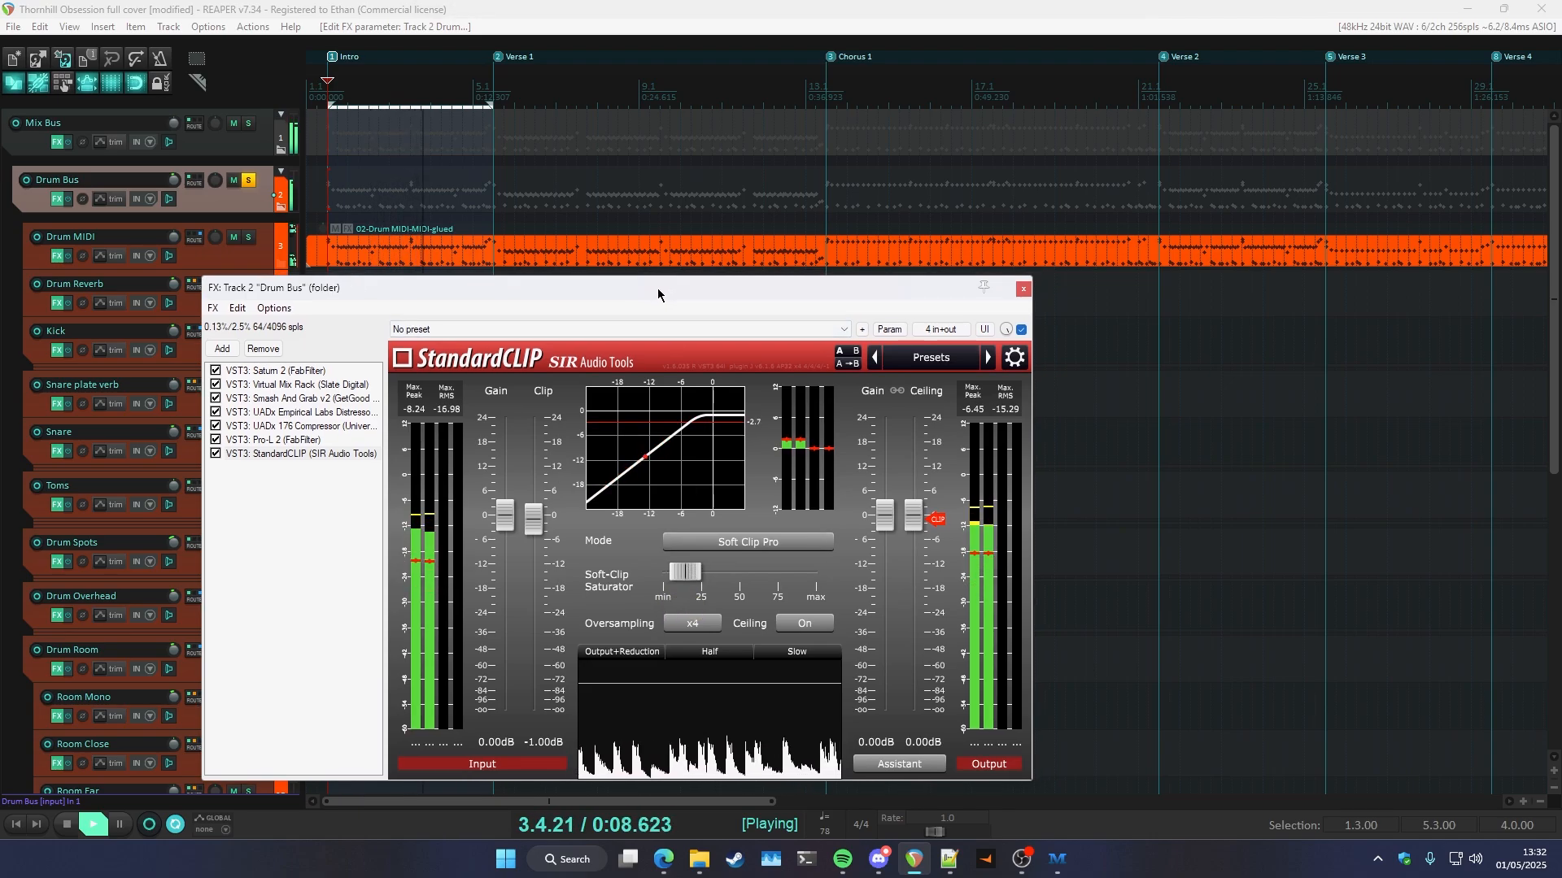
pyautogui.press('space')
# - Add the Oxford Inflator Native plugin to the end of the Drum Bus chain
pyautogui.doubleClick(324, 539)
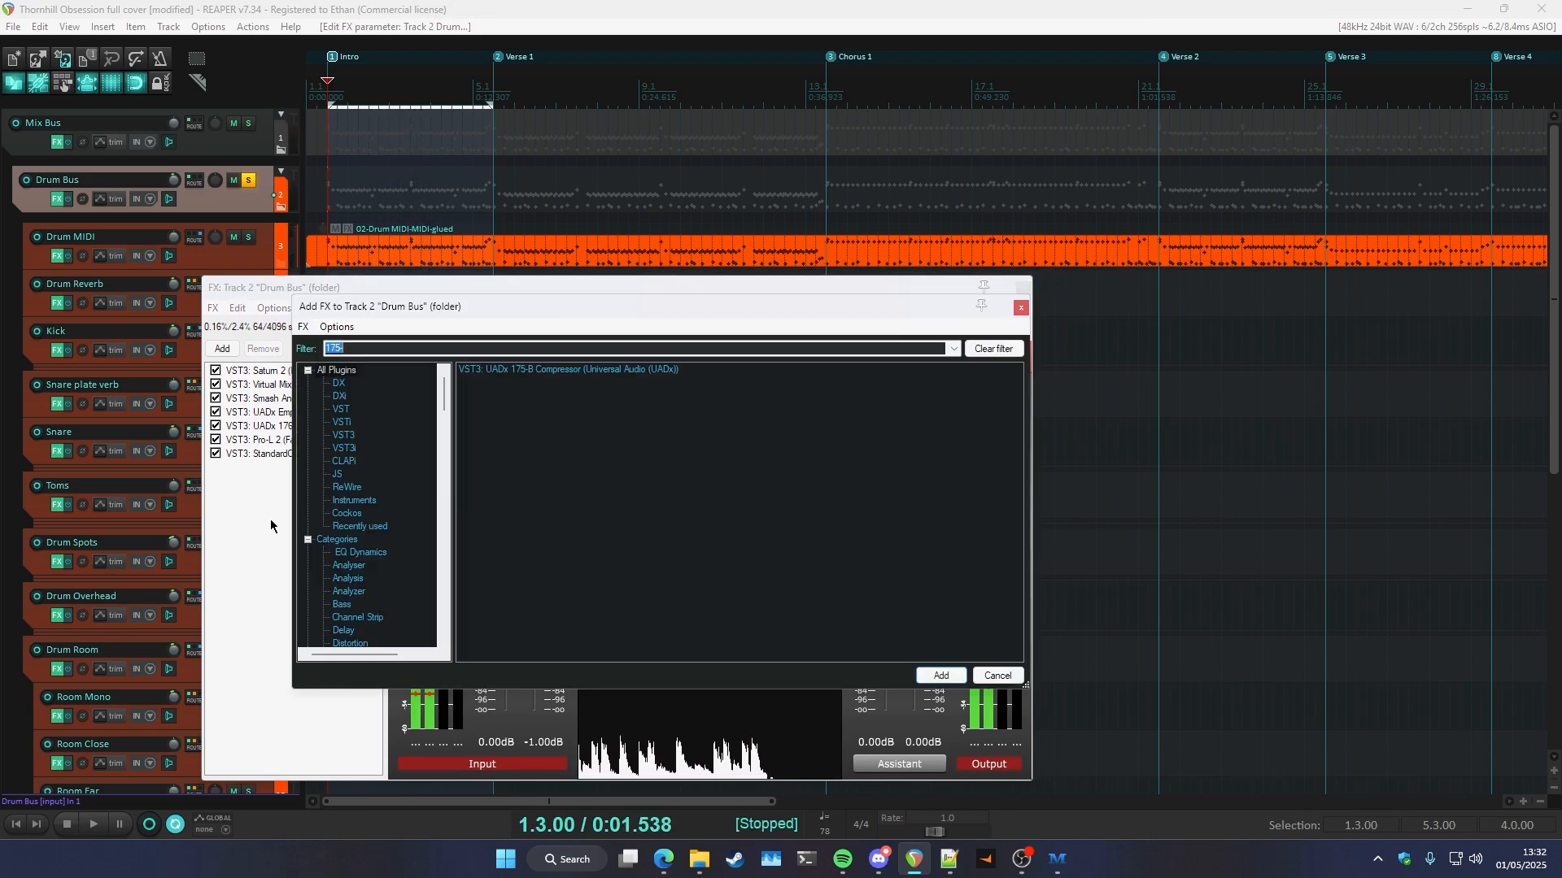
pyautogui.write('oxfo')
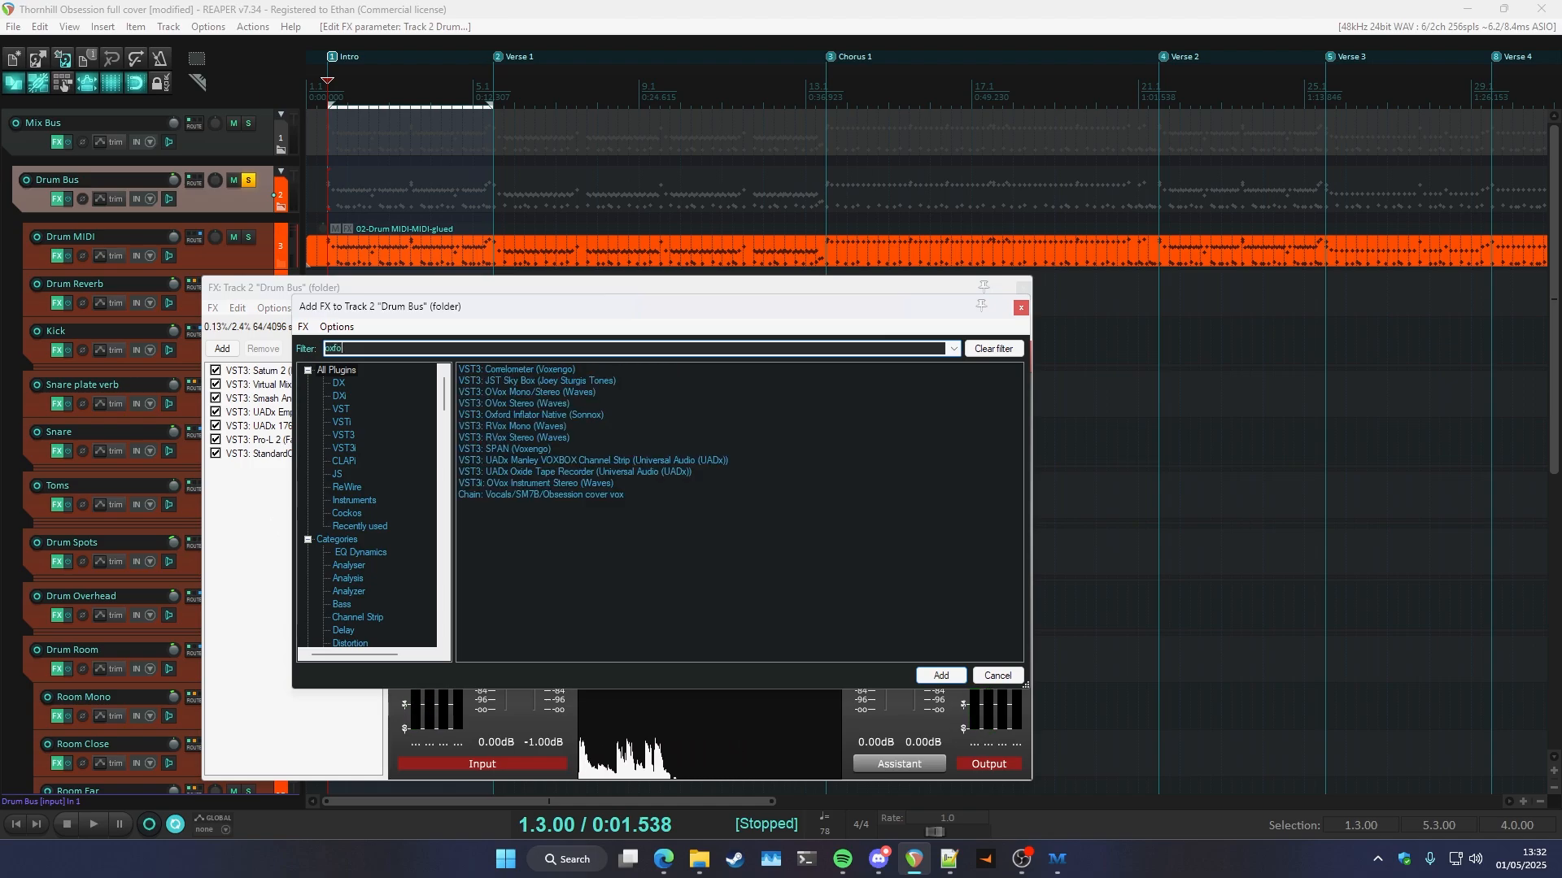
pyautogui.click(518, 371)
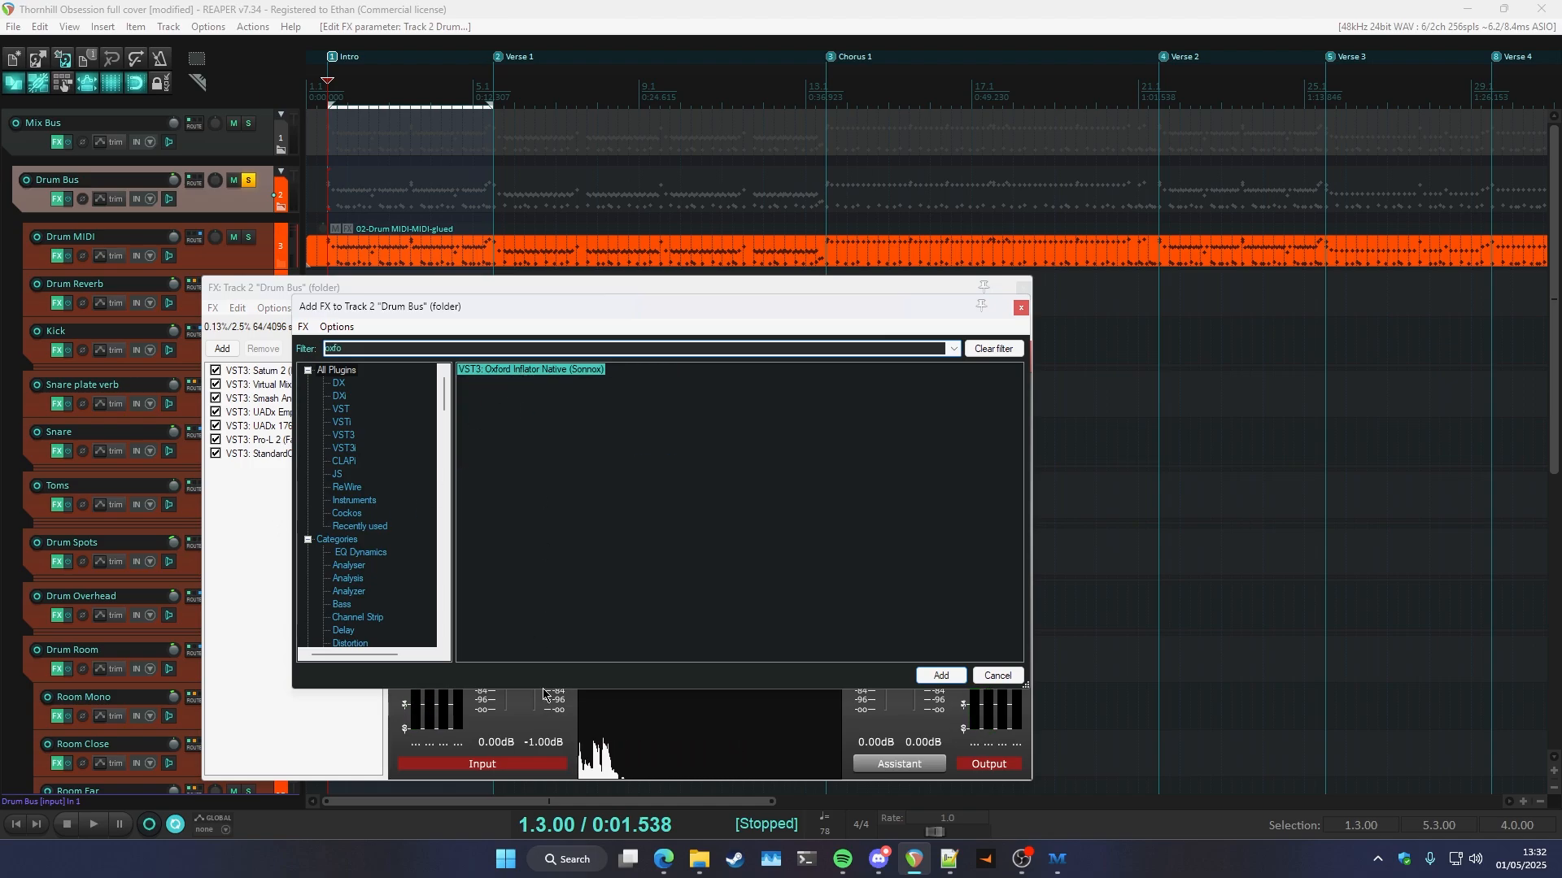
pyautogui.press('Escape')
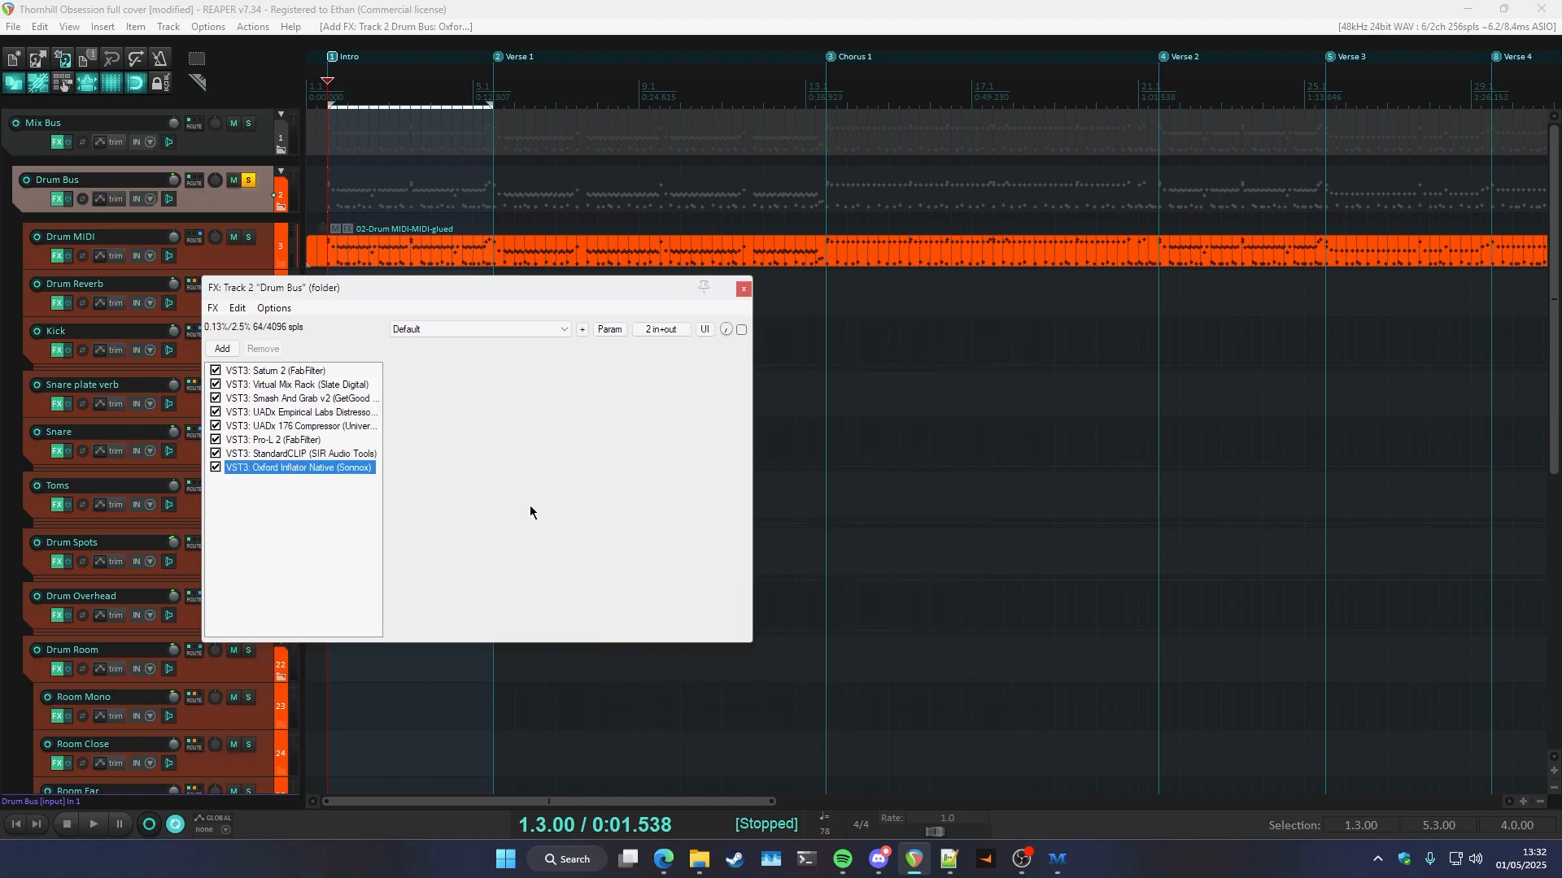
# - Try Oxford Inflator's Effect level at 100 % and 0 %, and remove the plugin from Drum Bus
pyautogui.moveTo(496, 286); pyautogui.dragTo(557, 391)
pyautogui.moveTo(589, 716); pyautogui.dragTo(598, 189)
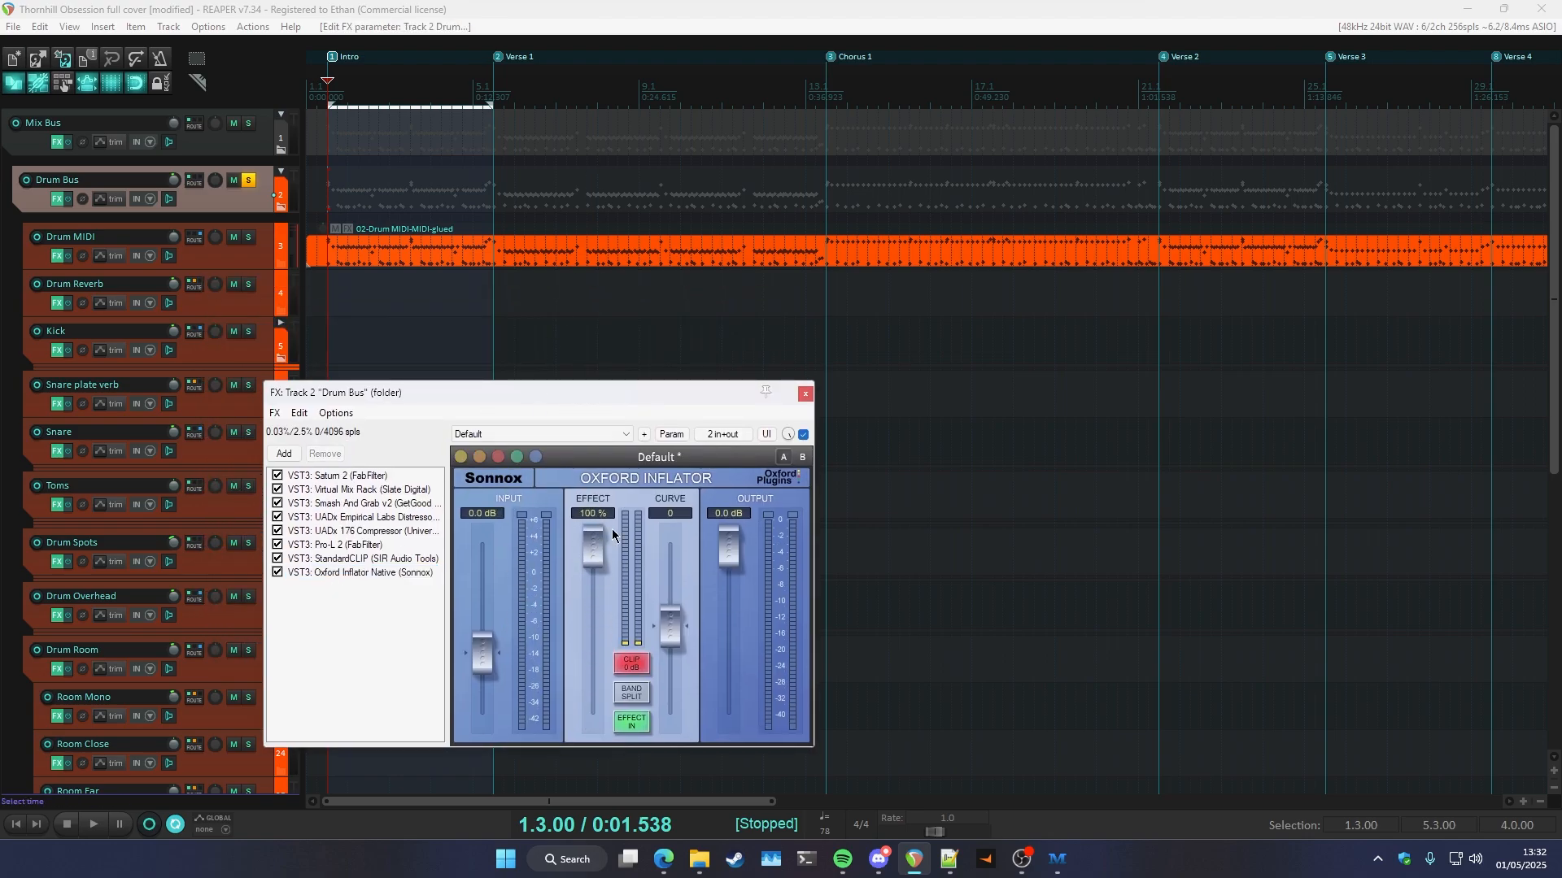
pyautogui.moveTo(591, 550); pyautogui.dragTo(590, 716)
pyautogui.click(341, 573)
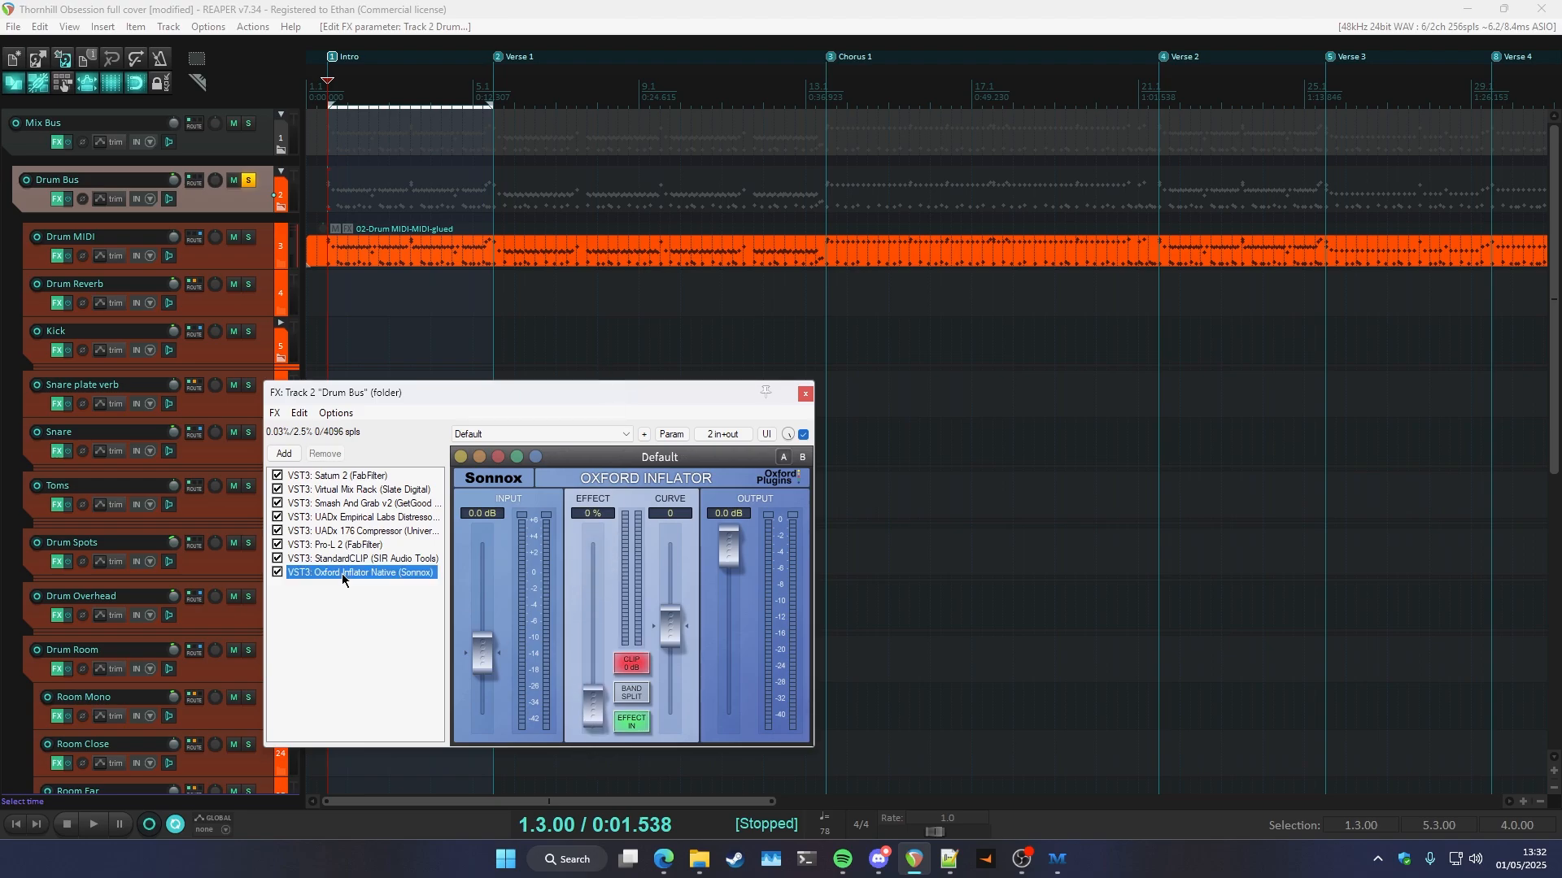
pyautogui.press('Delete')
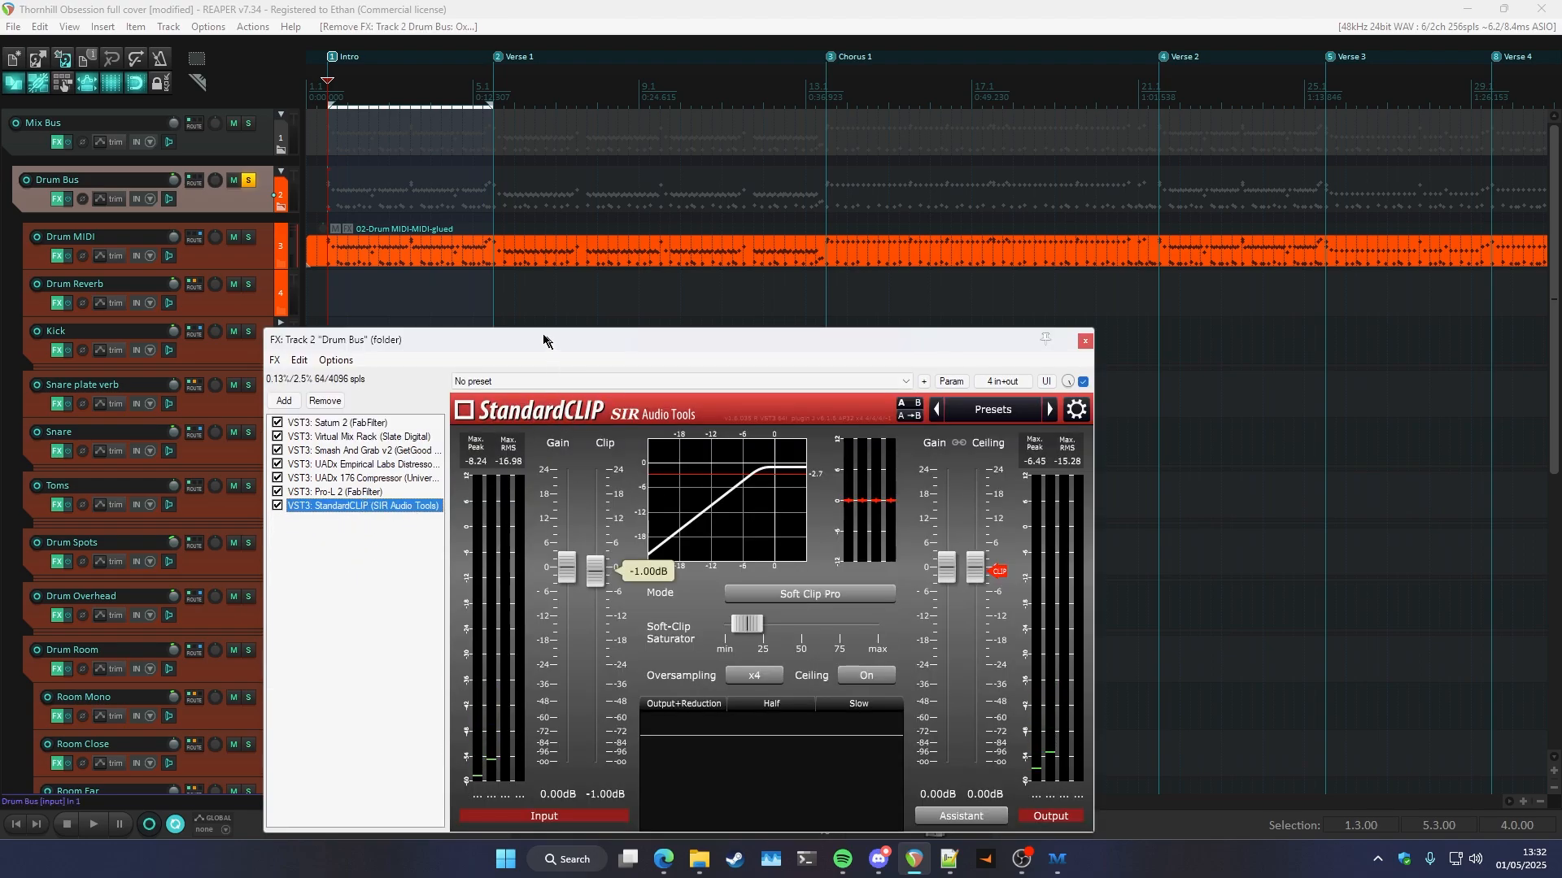
# - Show the StandardCLIP settings again and play the loop through the full Drum Bus chain
pyautogui.moveTo(543, 340); pyautogui.dragTo(524, 343)
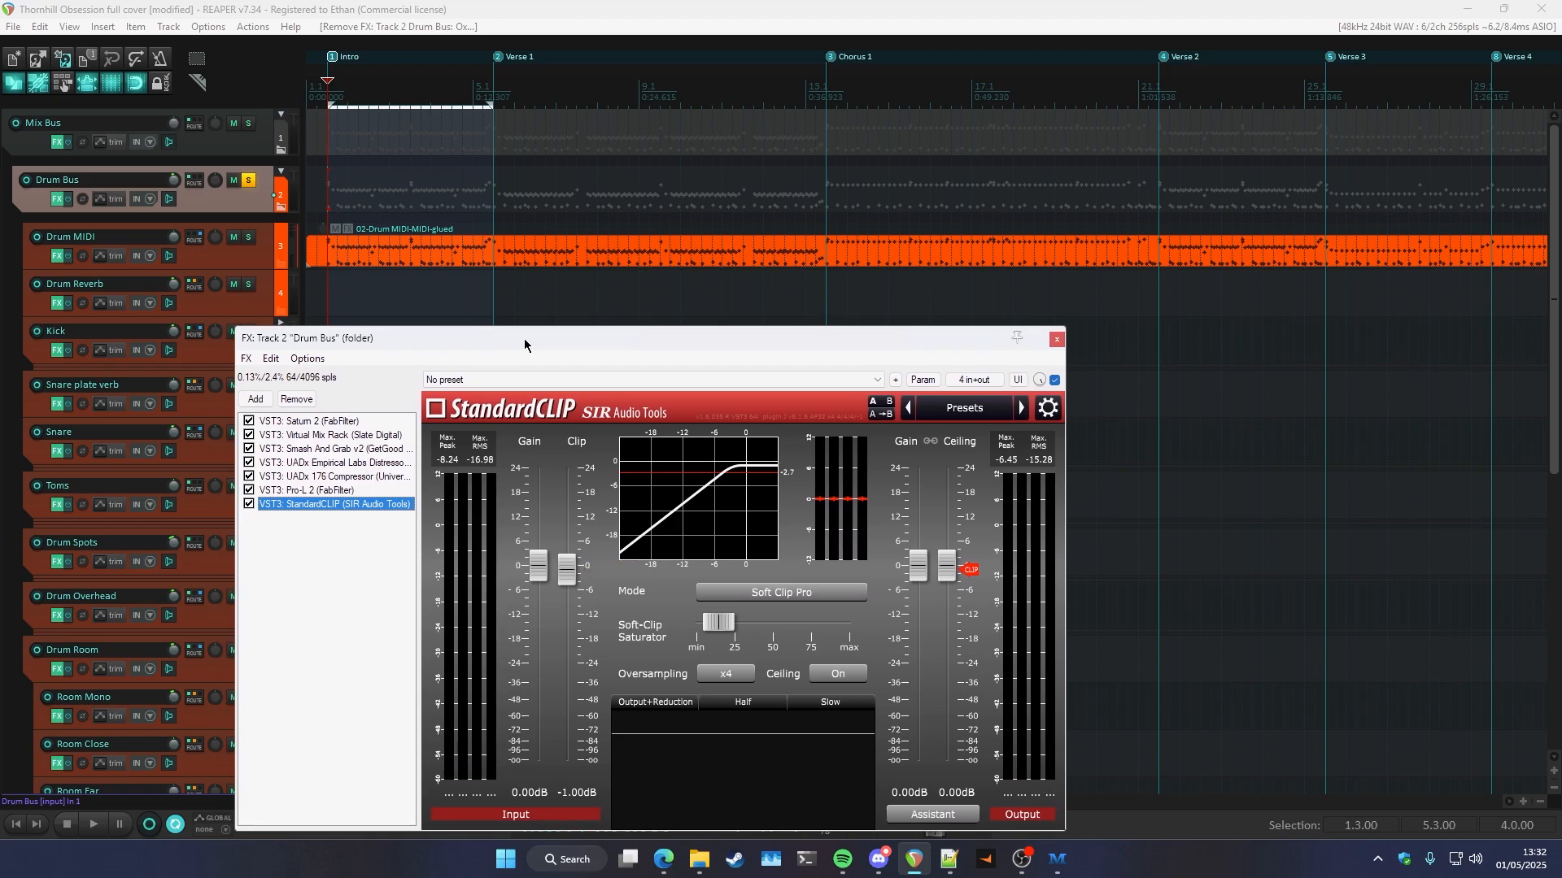
pyautogui.moveTo(711, 618)
pyautogui.moveTo(678, 354); pyautogui.dragTo(669, 345)
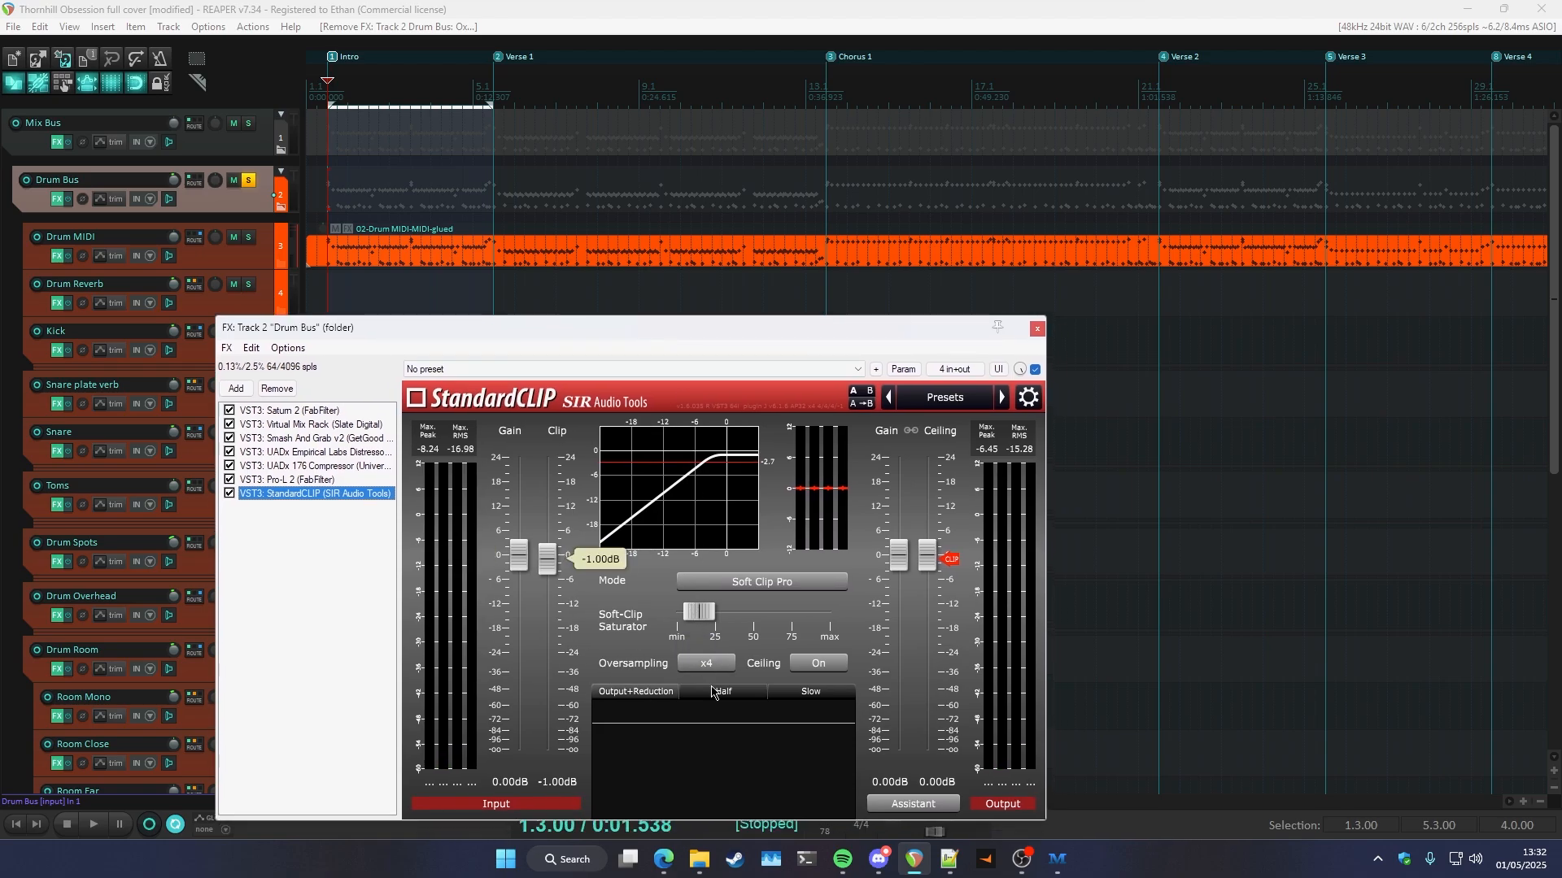
pyautogui.press('space')
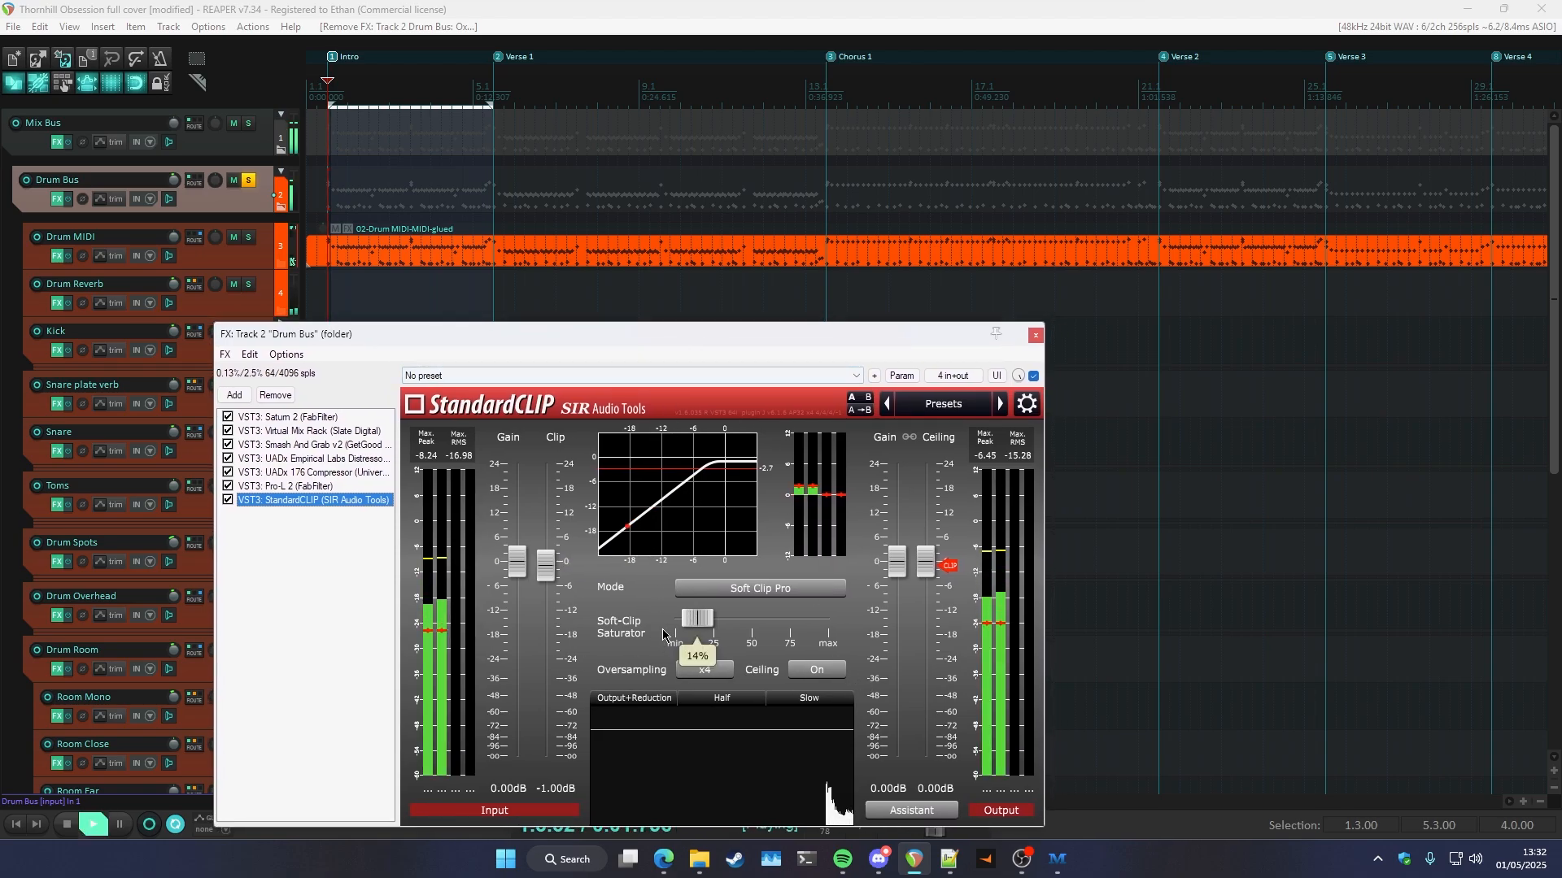
# - Close the Drum Bus plugin chain and collapse the folder's child tracks to their compact height
pyautogui.moveTo(698, 340); pyautogui.dragTo(688, 325)
pyautogui.press('Escape')
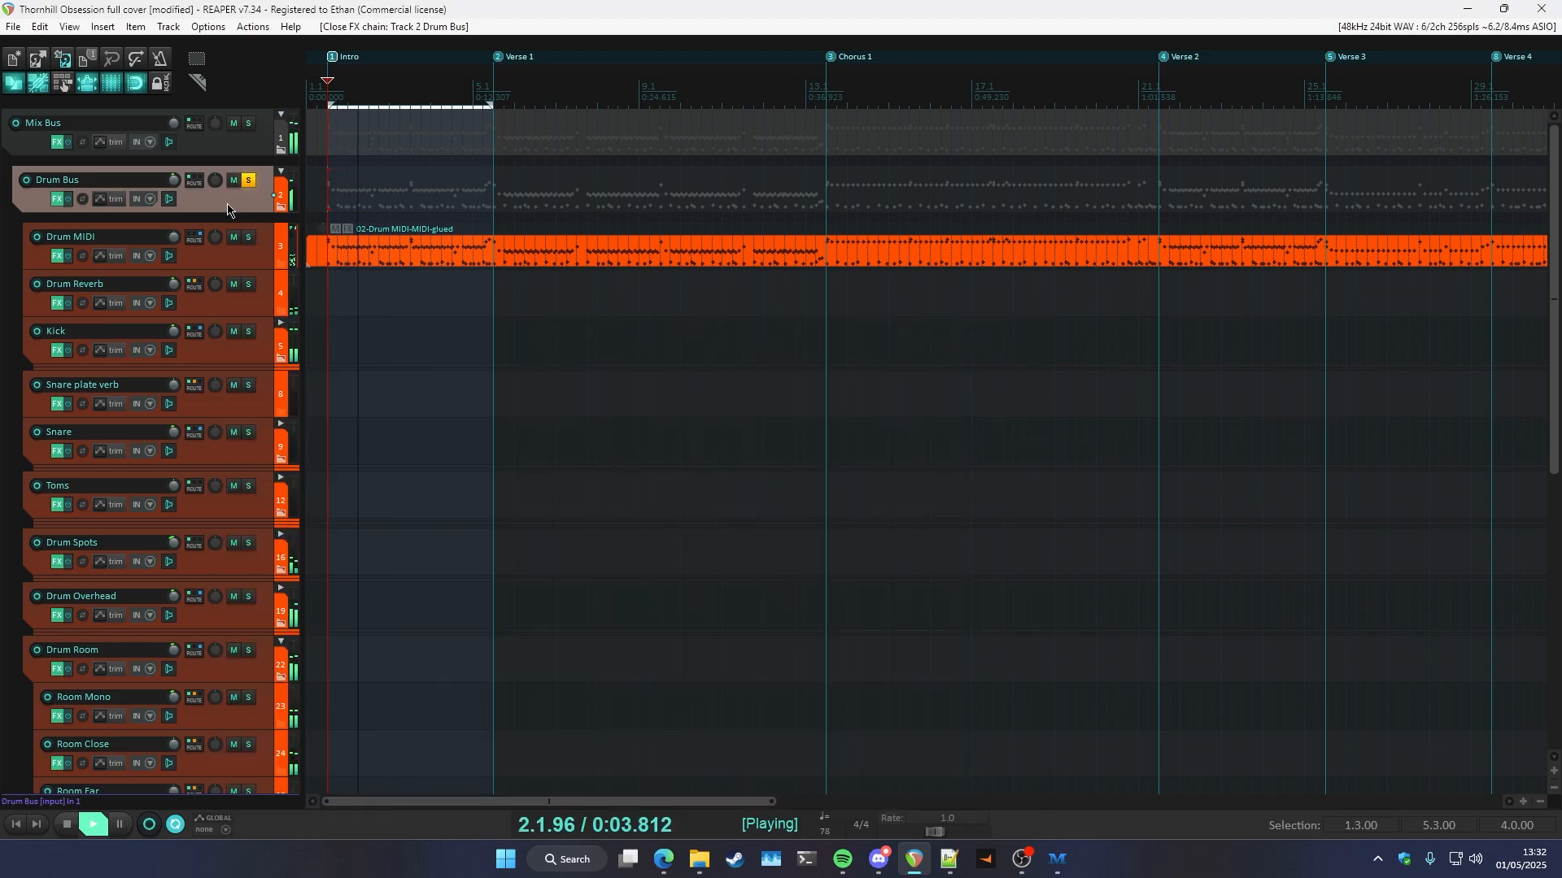
pyautogui.click(281, 172)
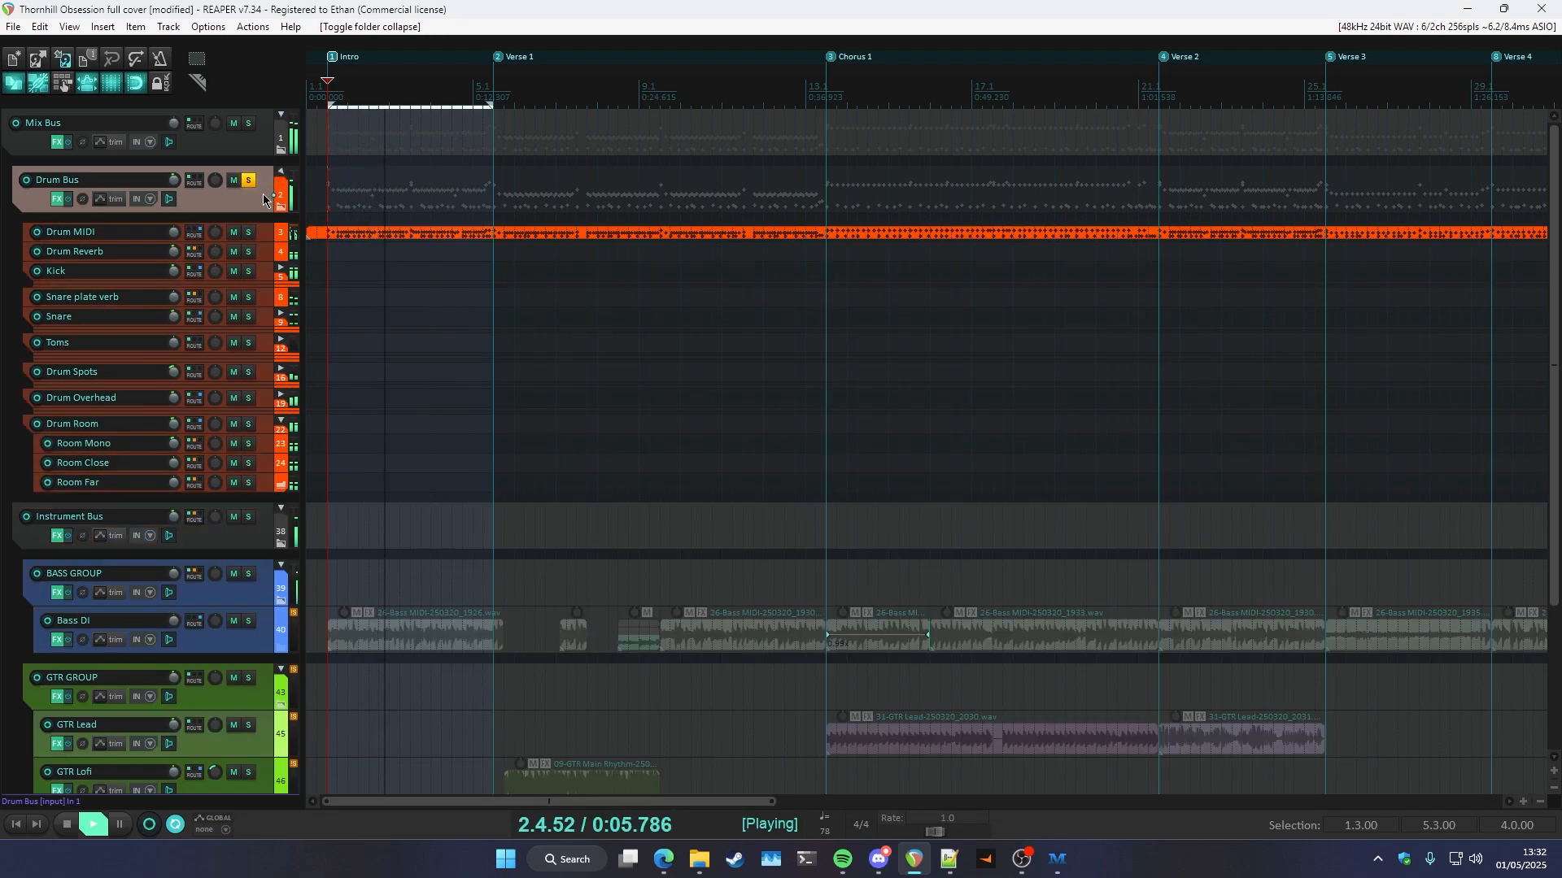
# - Stop playback, bring the bass and guitar tracks into view at the intro, and check the GTR GROUP plugin chain
pyautogui.press('space')
pyautogui.scroll(-3, 259, 220)
pyautogui.scroll(-1, 256, 231)
pyautogui.scroll(-4, 501, 465)
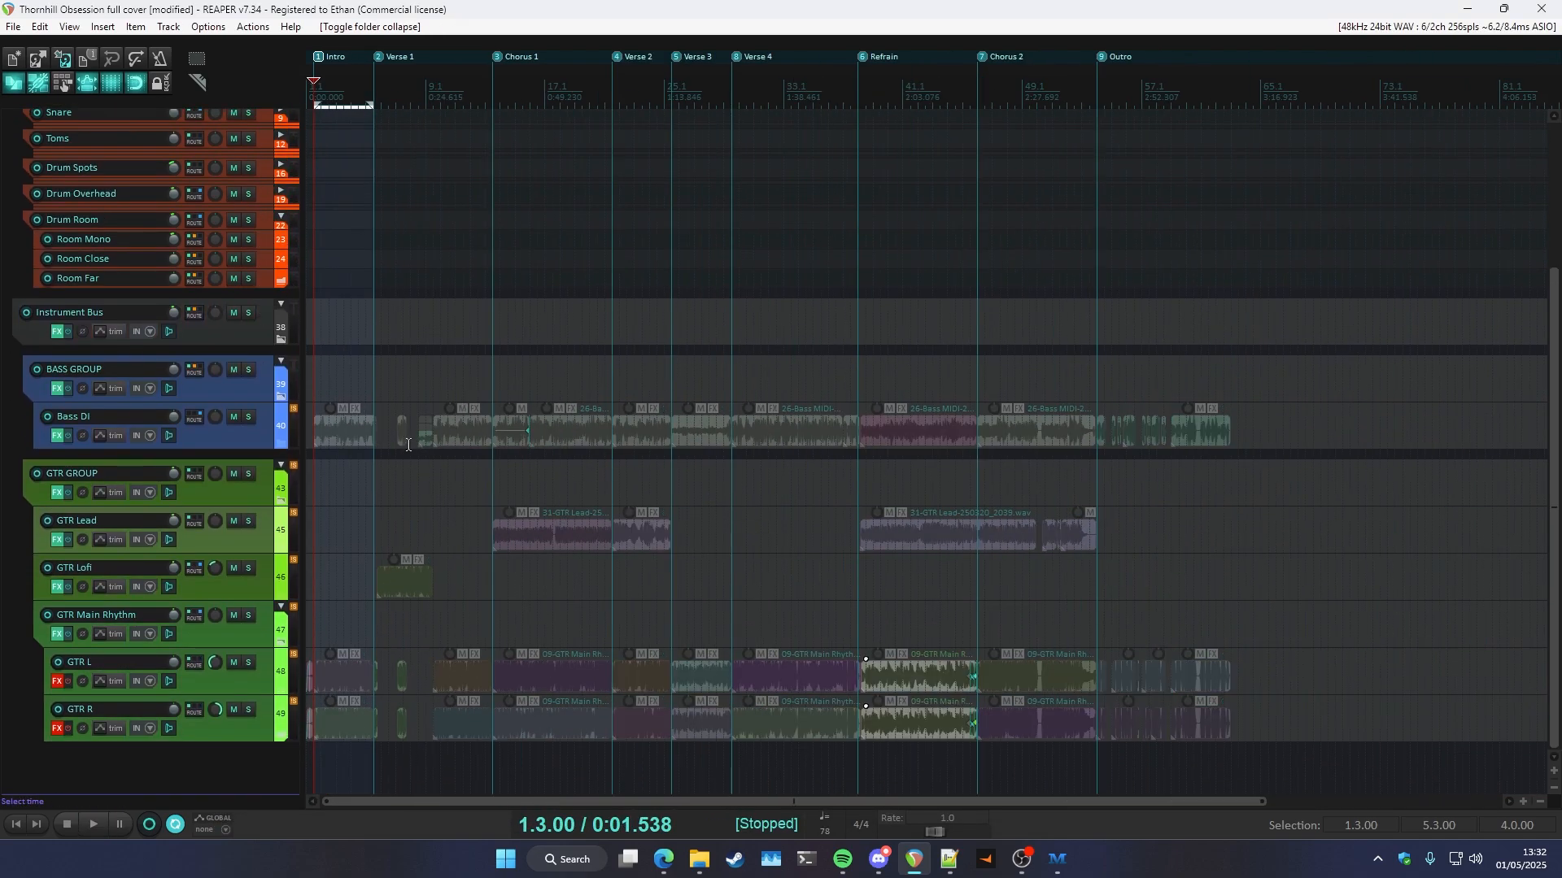
pyautogui.scroll(8, 404, 443)
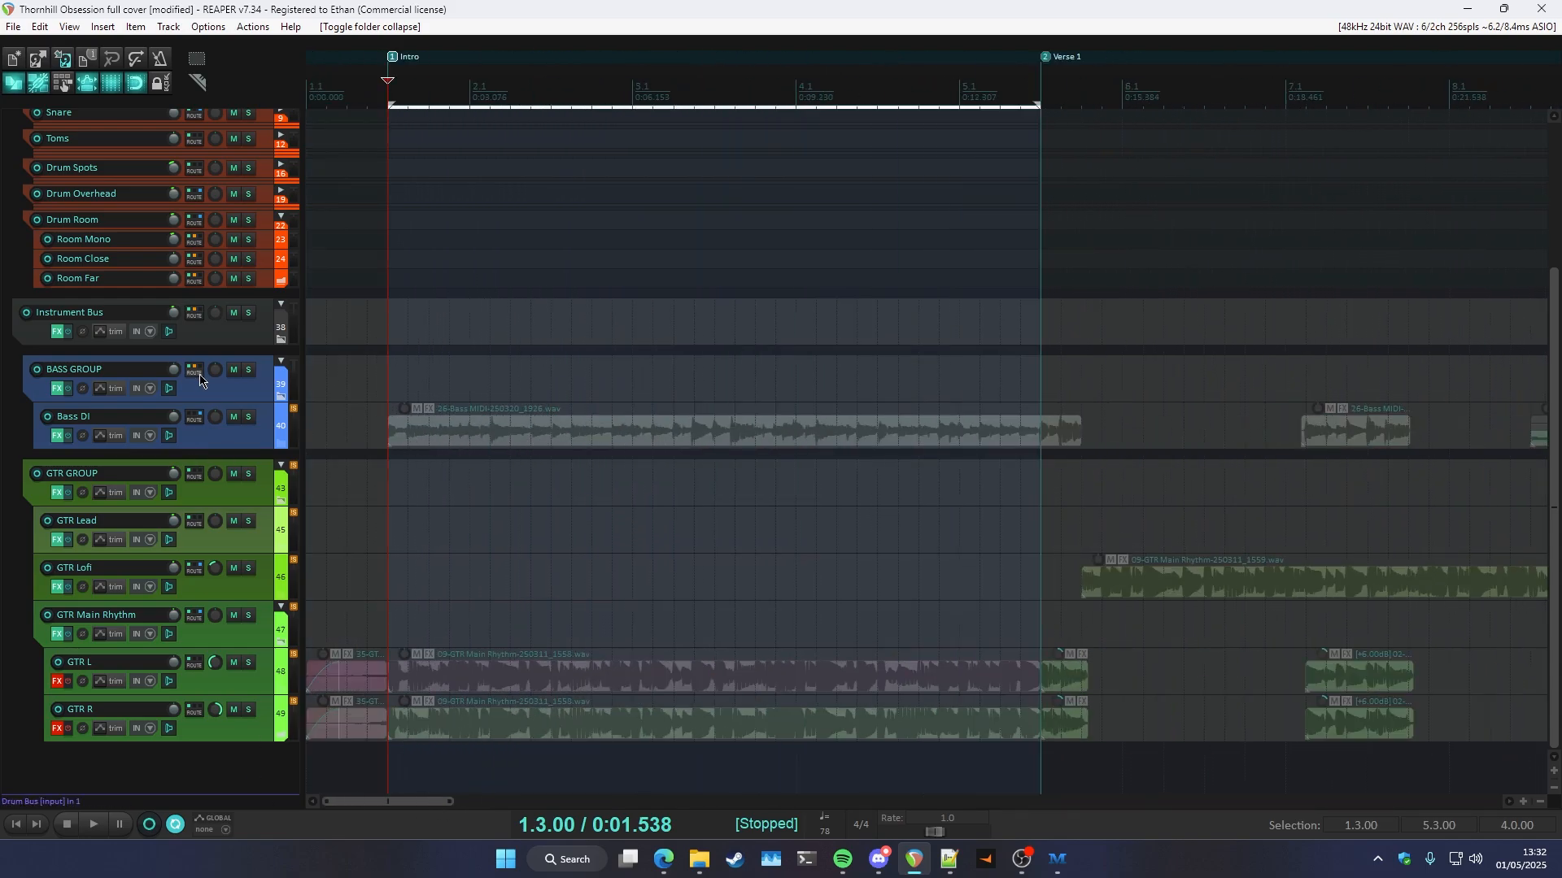
pyautogui.click(229, 343)
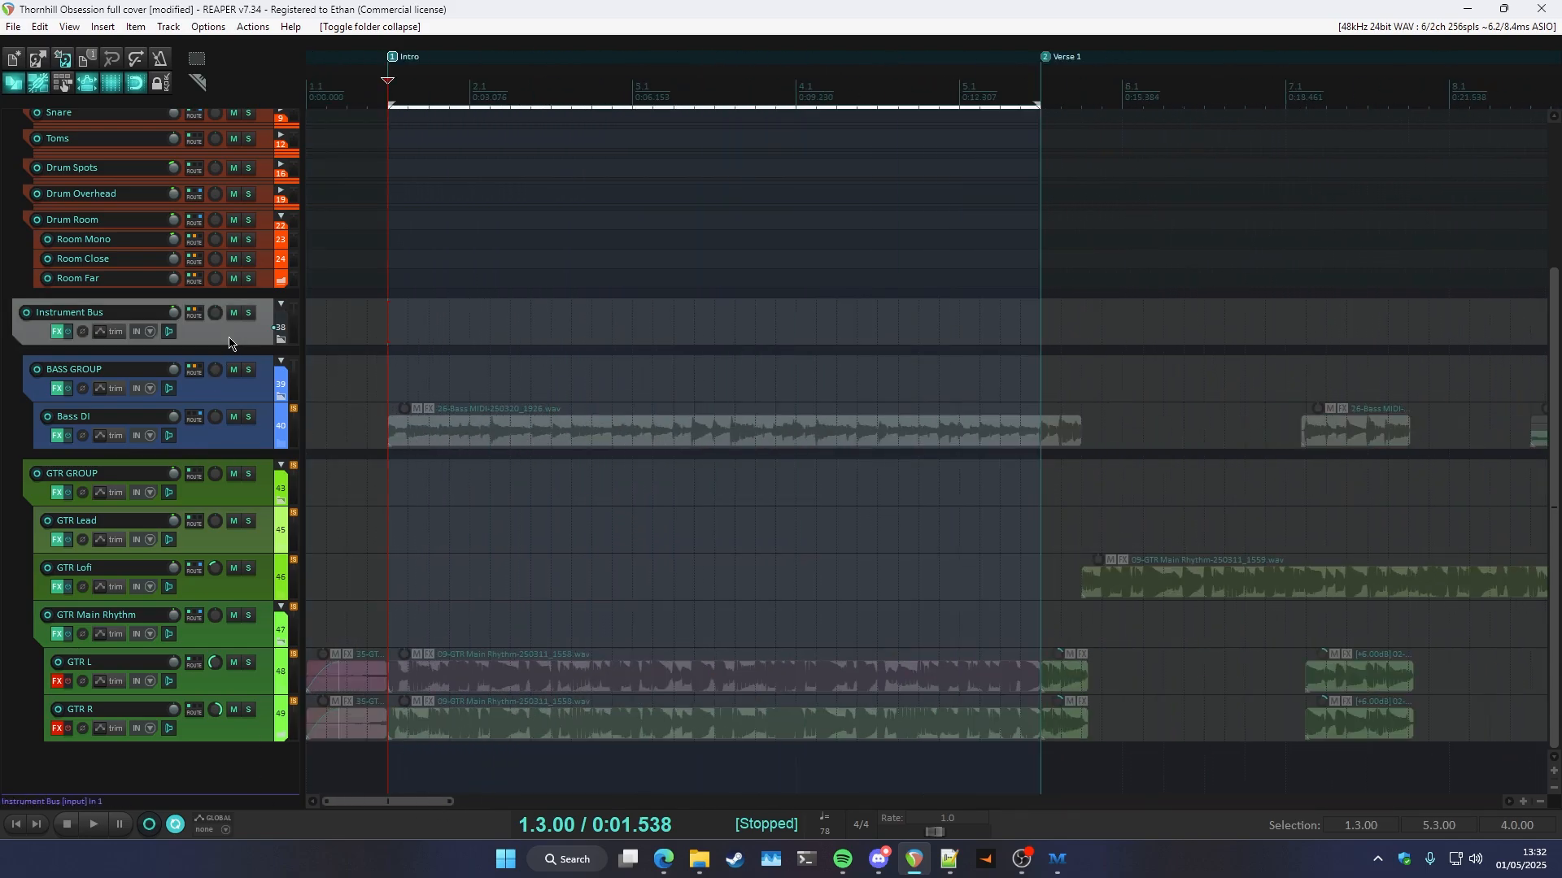
pyautogui.click(59, 495)
pyautogui.press('Escape')
pyautogui.click(256, 394)
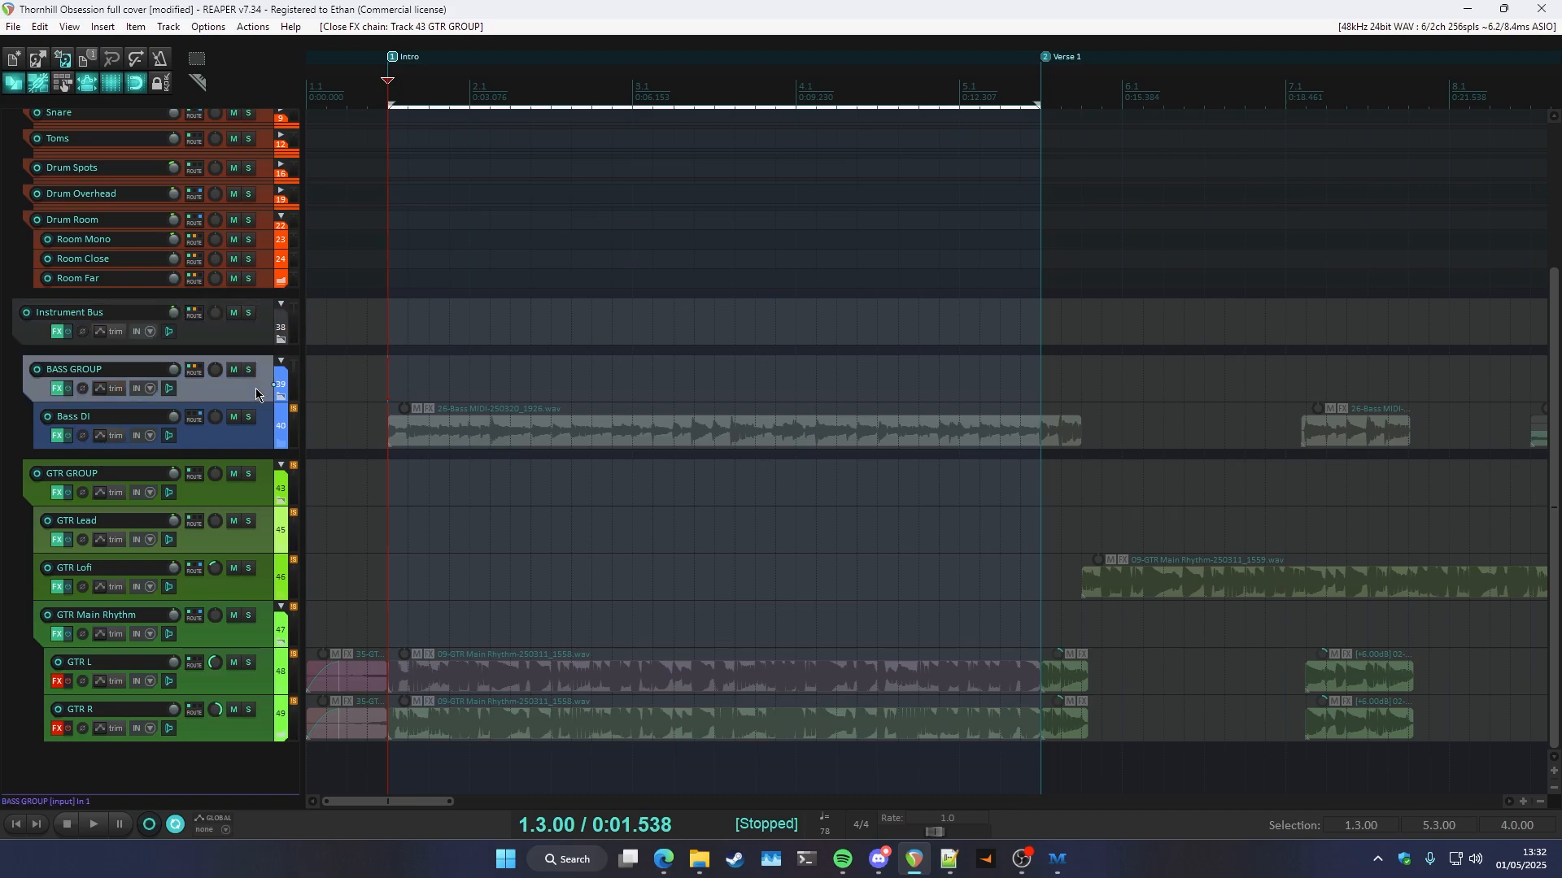
# - View the soothe2 settings in the BASS GROUP chain while the loop plays, and close the chain
pyautogui.click(62, 390)
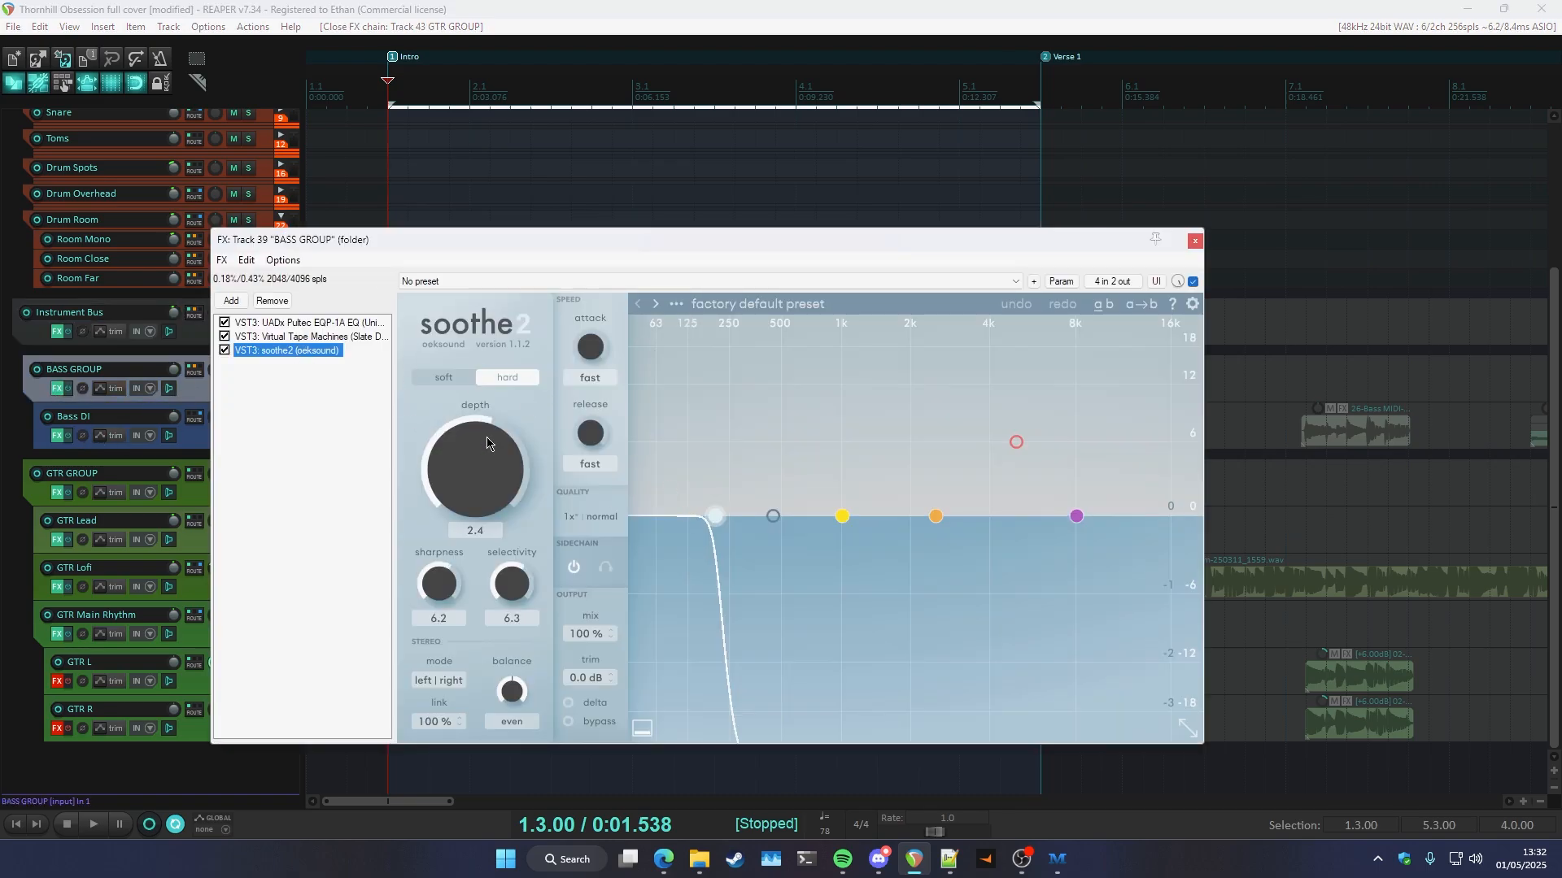
pyautogui.moveTo(455, 248); pyautogui.dragTo(441, 272)
pyautogui.click(676, 552)
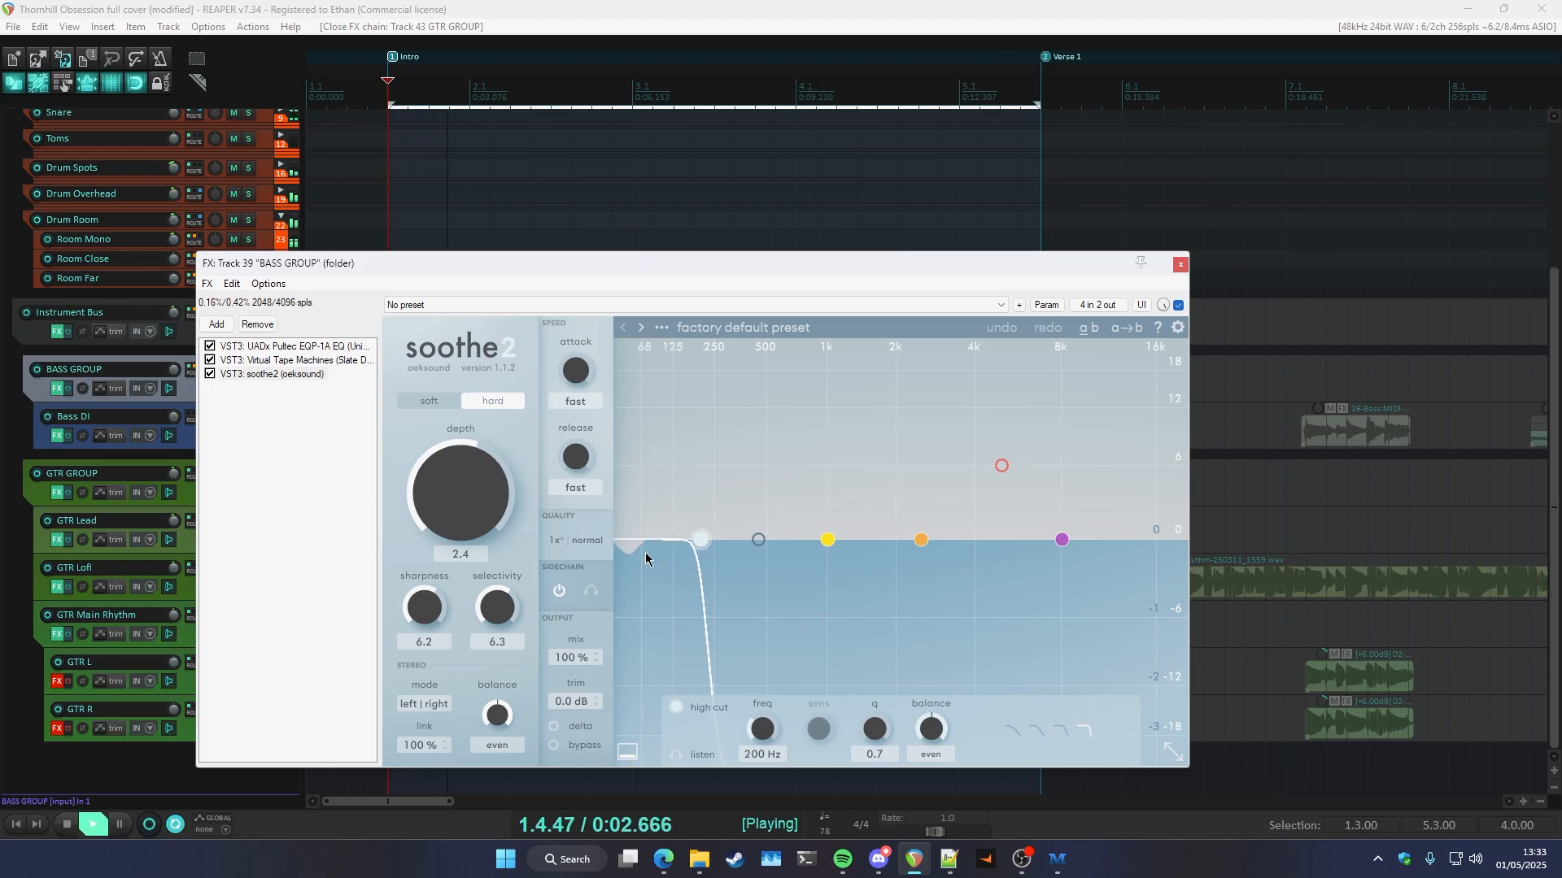
pyautogui.press('Escape')
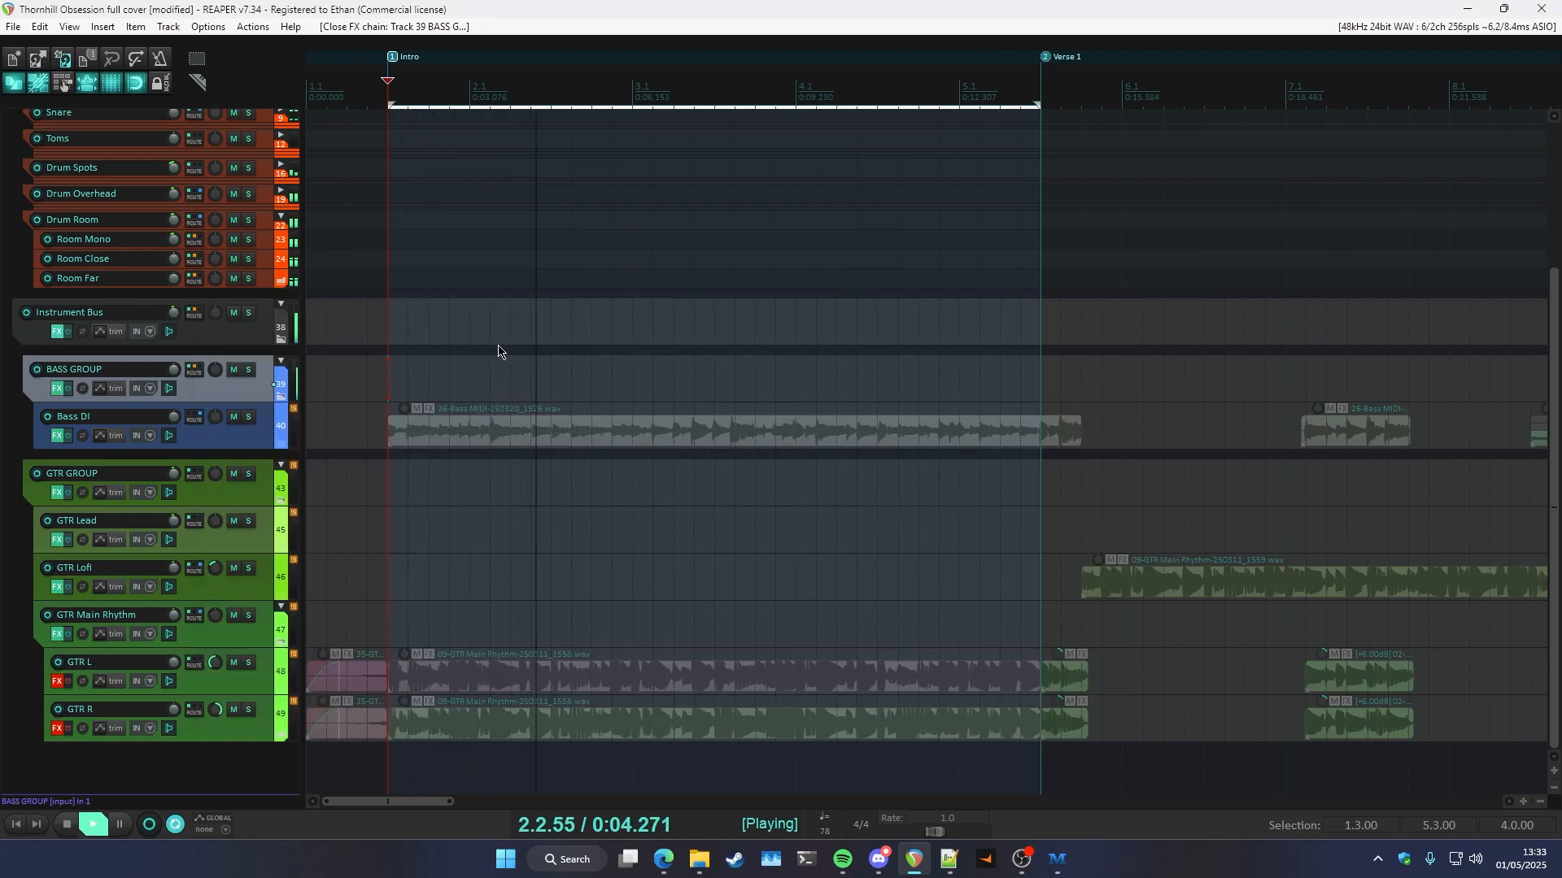
# - Stop playback and enable all three Instrument Bus plugins: Pro-MB, UADx Ampex ATR-102 and Pro-L 2
pyautogui.click(57, 332)
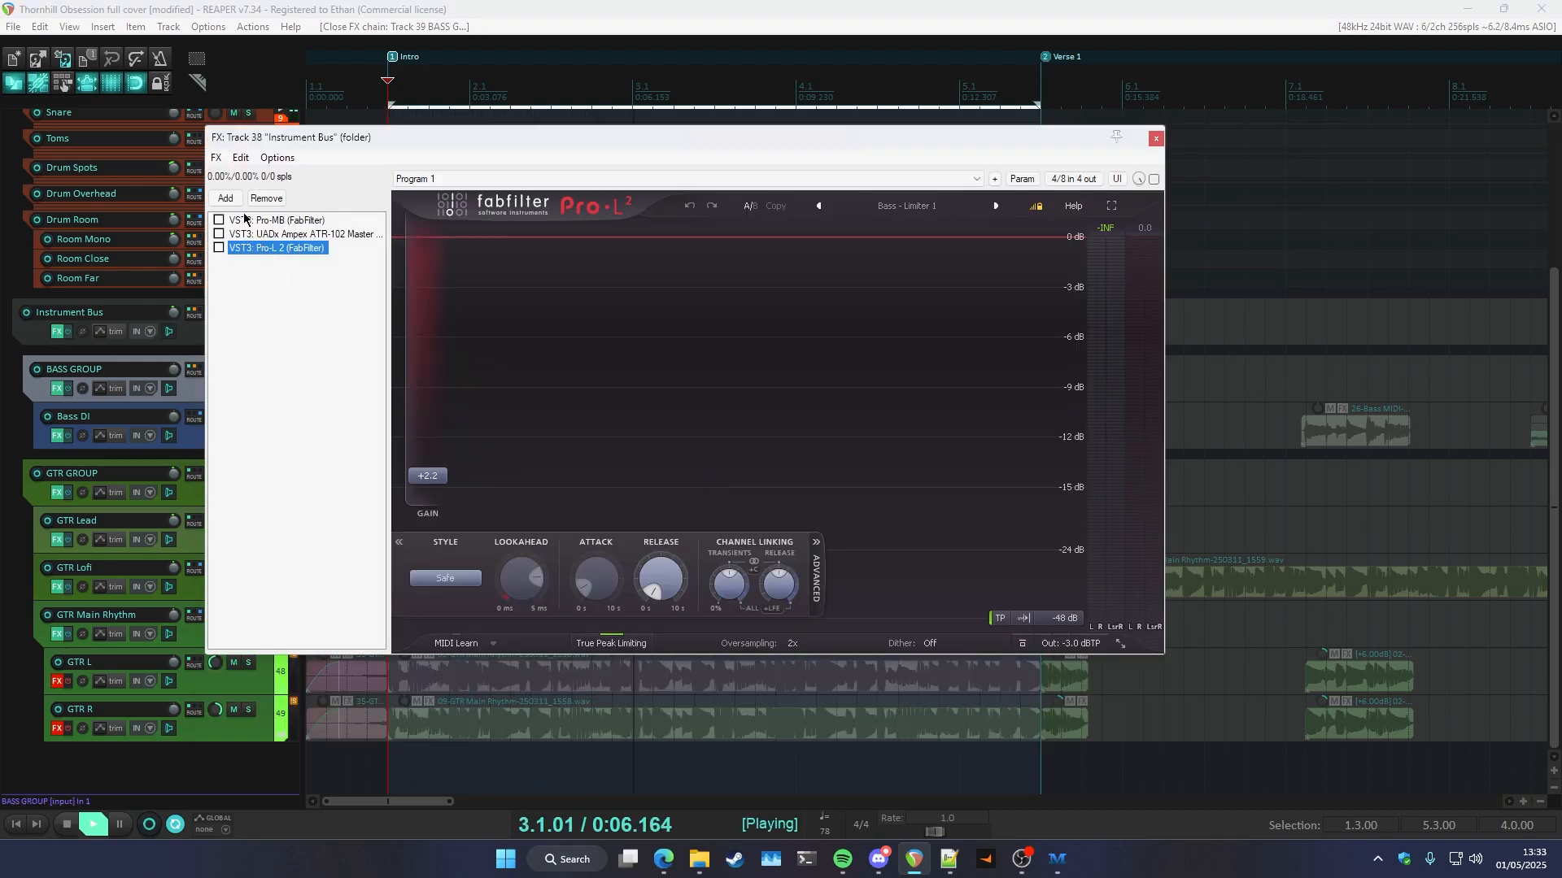
pyautogui.press('space')
pyautogui.moveTo(255, 314); pyautogui.dragTo(269, 215)
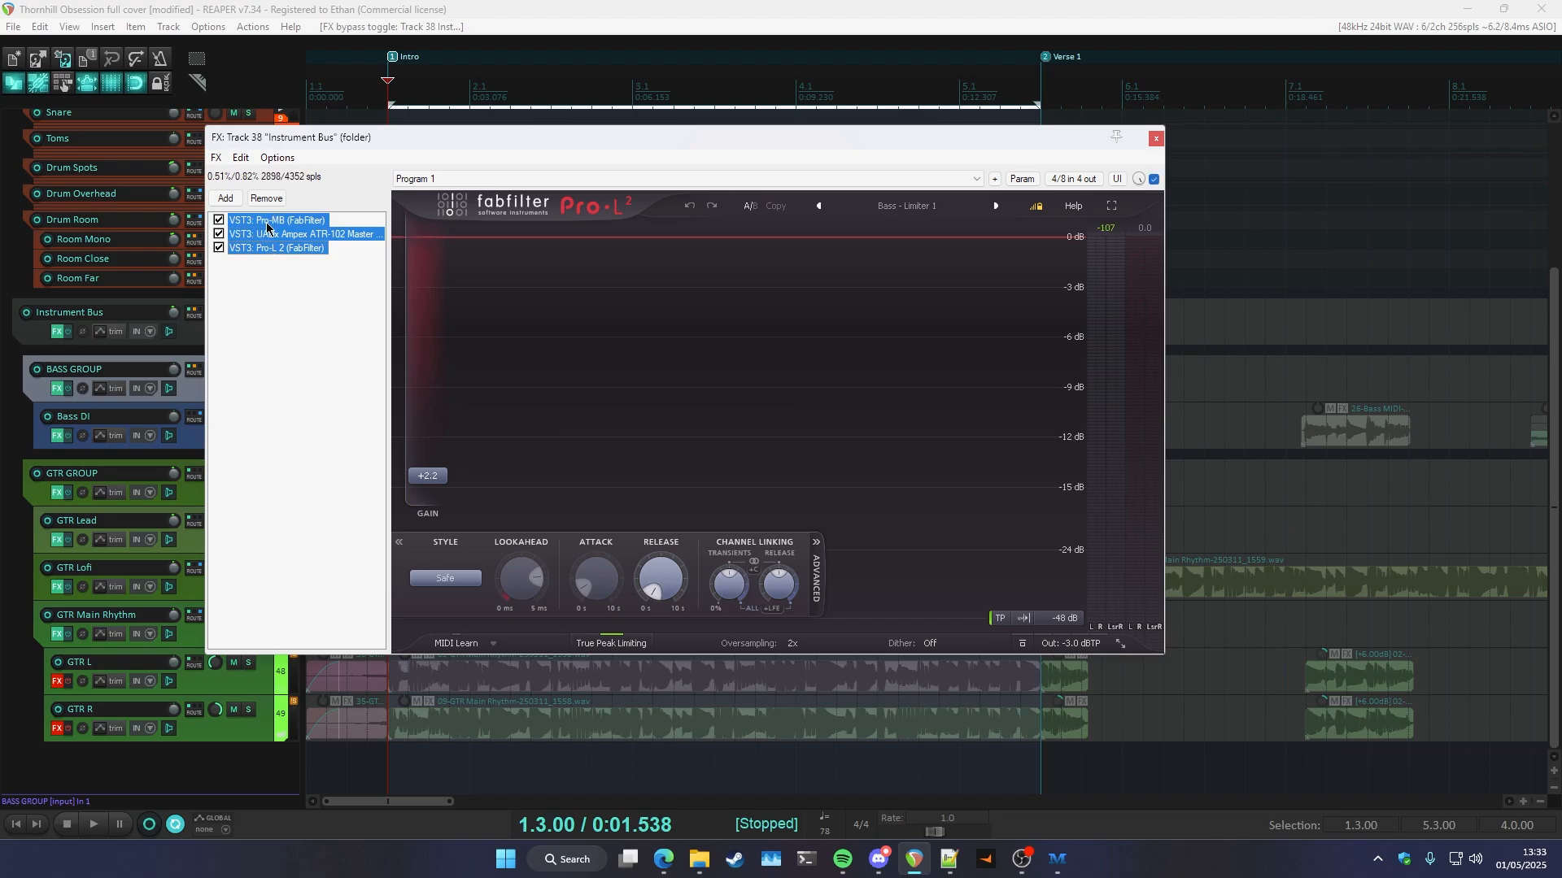
# - Play the loop with the Instrument Bus Pro-MB settings shown, and close the chain
pyautogui.click(268, 221)
pyautogui.press('space')
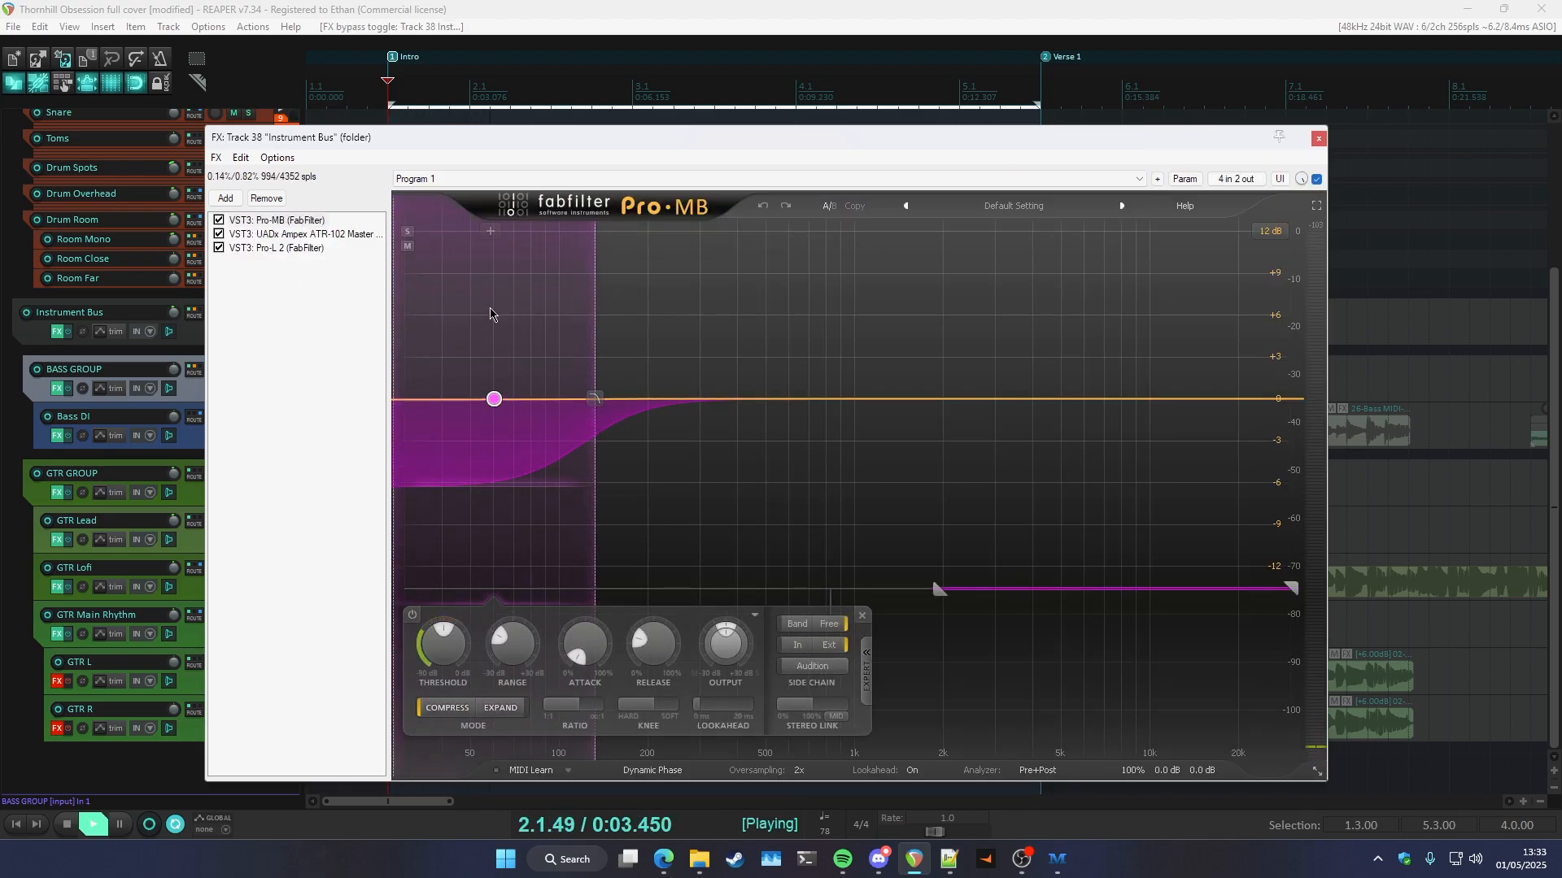
pyautogui.press('Escape')
pyautogui.press('space')
# - Clear the Drum Bus solo and the time selection, and play the full mix from the Verse 4 marker
pyautogui.scroll(5, 208, 405)
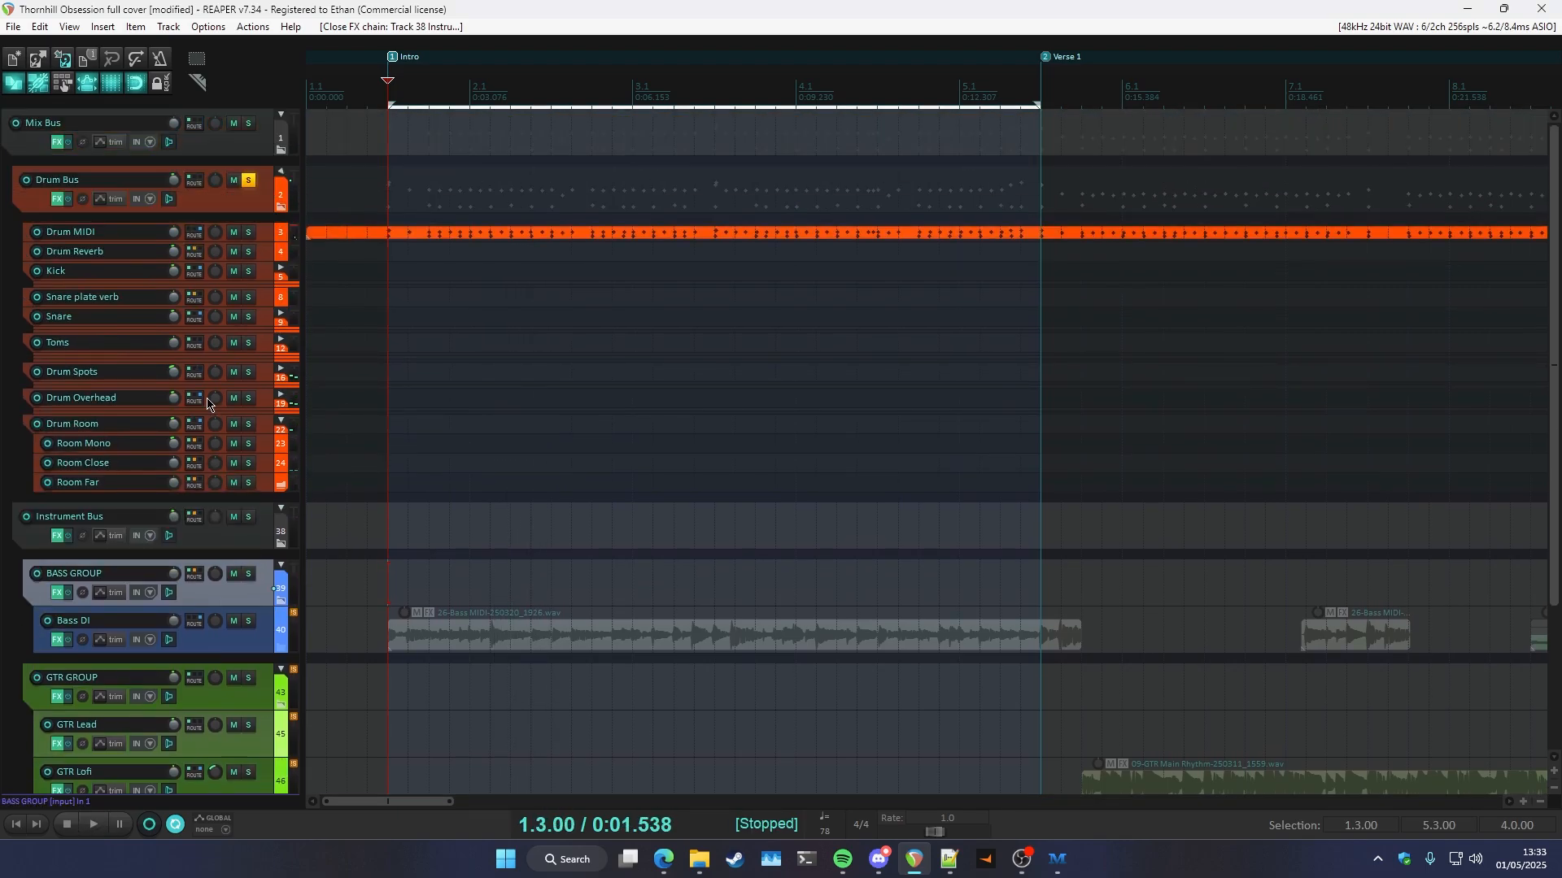
pyautogui.scroll(3, 701, 201)
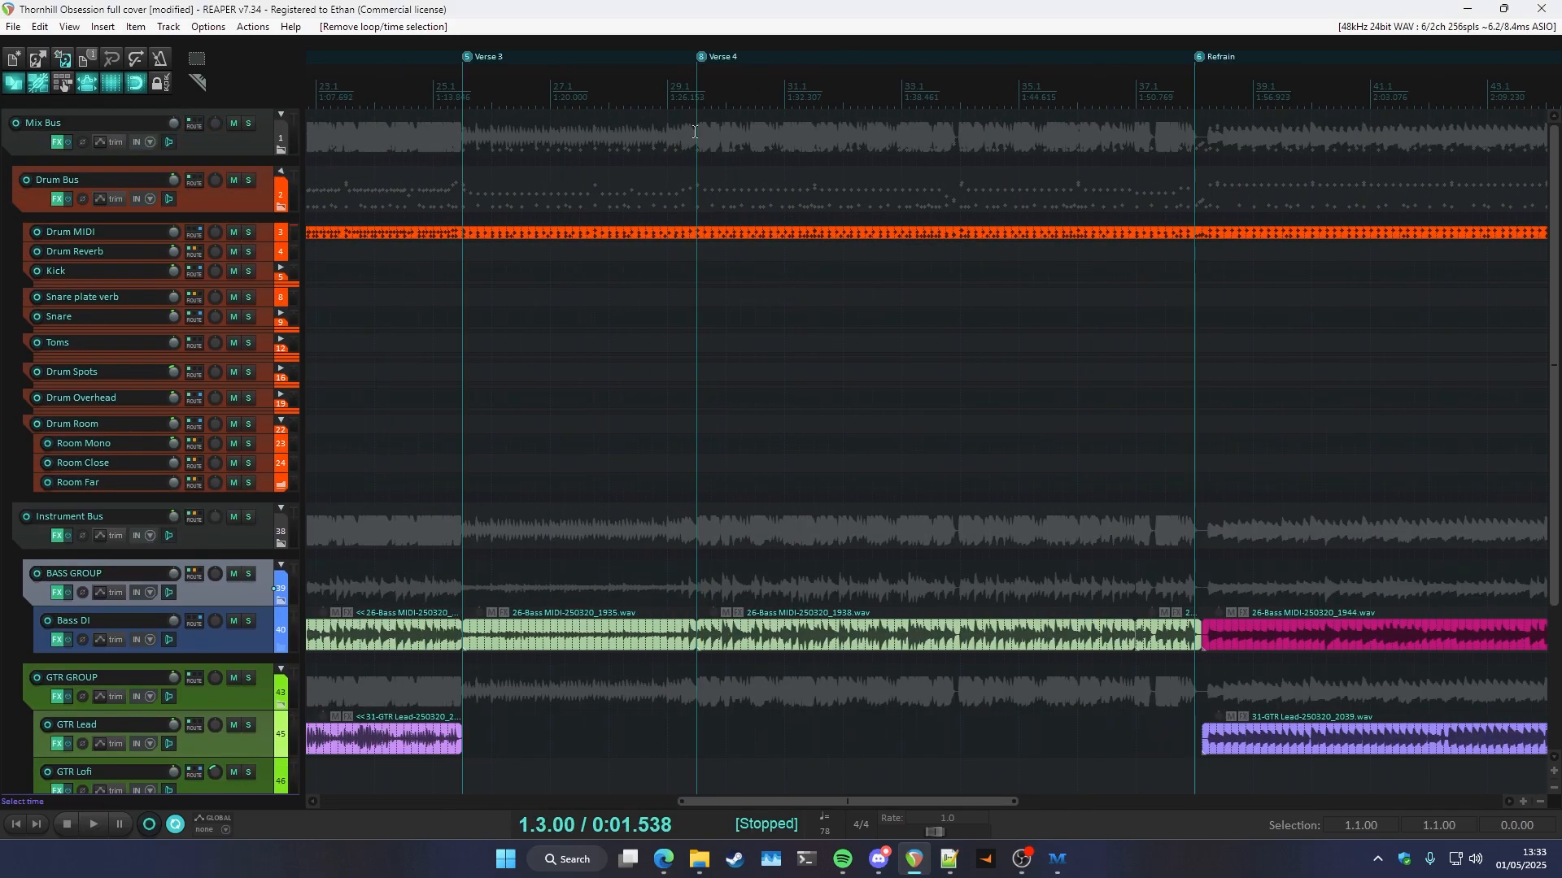
pyautogui.click(694, 131)
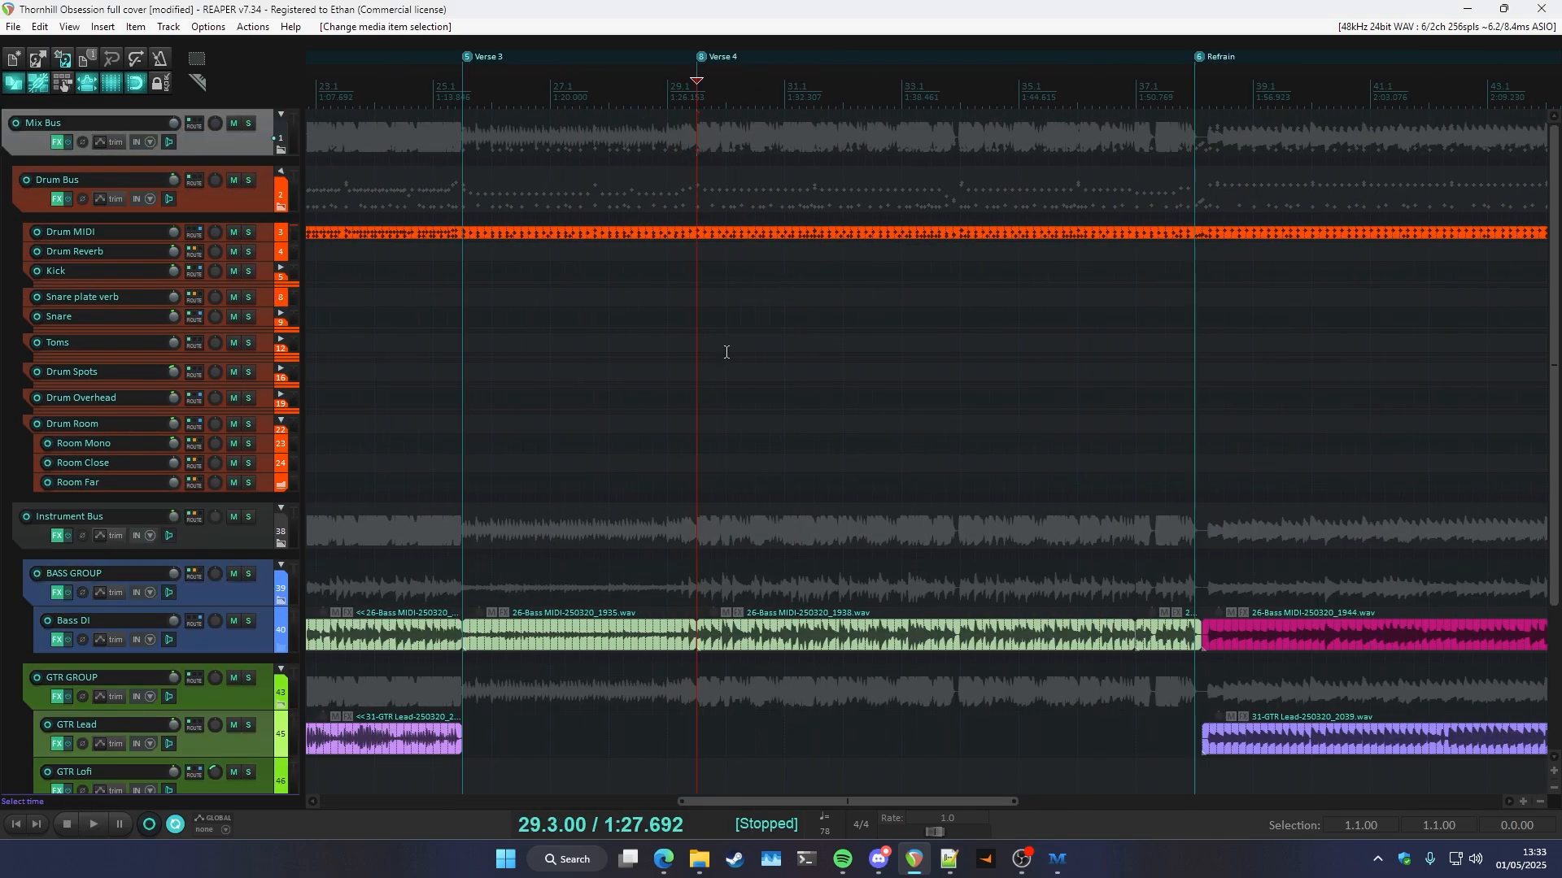
pyautogui.scroll(-3, 765, 462)
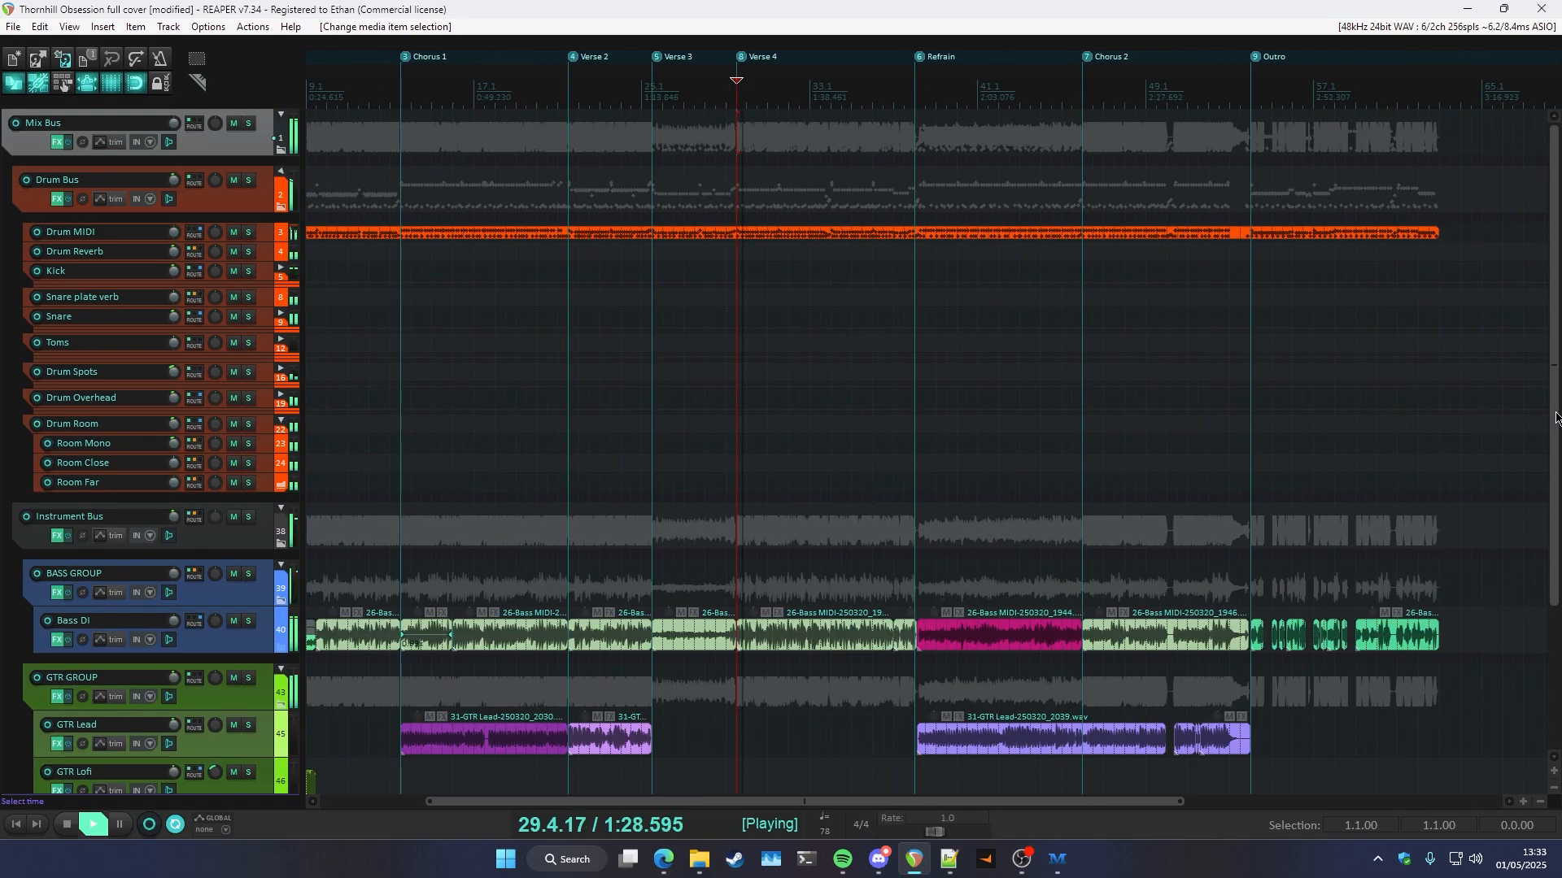
# - Look over the bass and guitar tracks across the song's sections while the full mix plays
pyautogui.moveTo(1555, 419); pyautogui.dragTo(1555, 563)
pyautogui.scroll(3, 792, 569)
pyautogui.moveTo(782, 805); pyautogui.dragTo(753, 804)
pyautogui.scroll(-1, 249, 449)
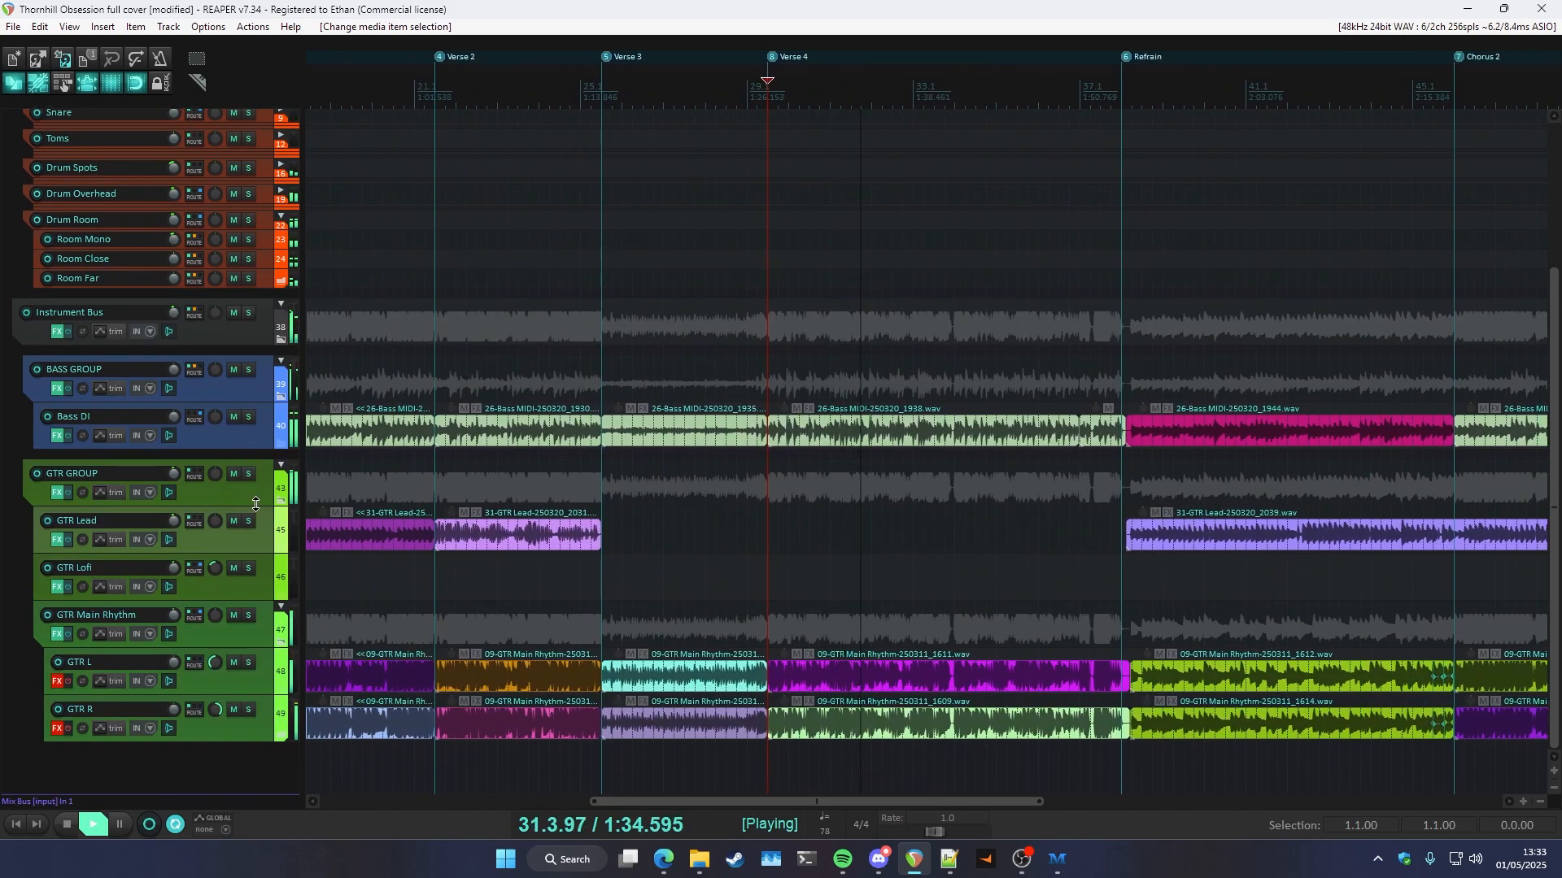
pyautogui.scroll(-5, 674, 604)
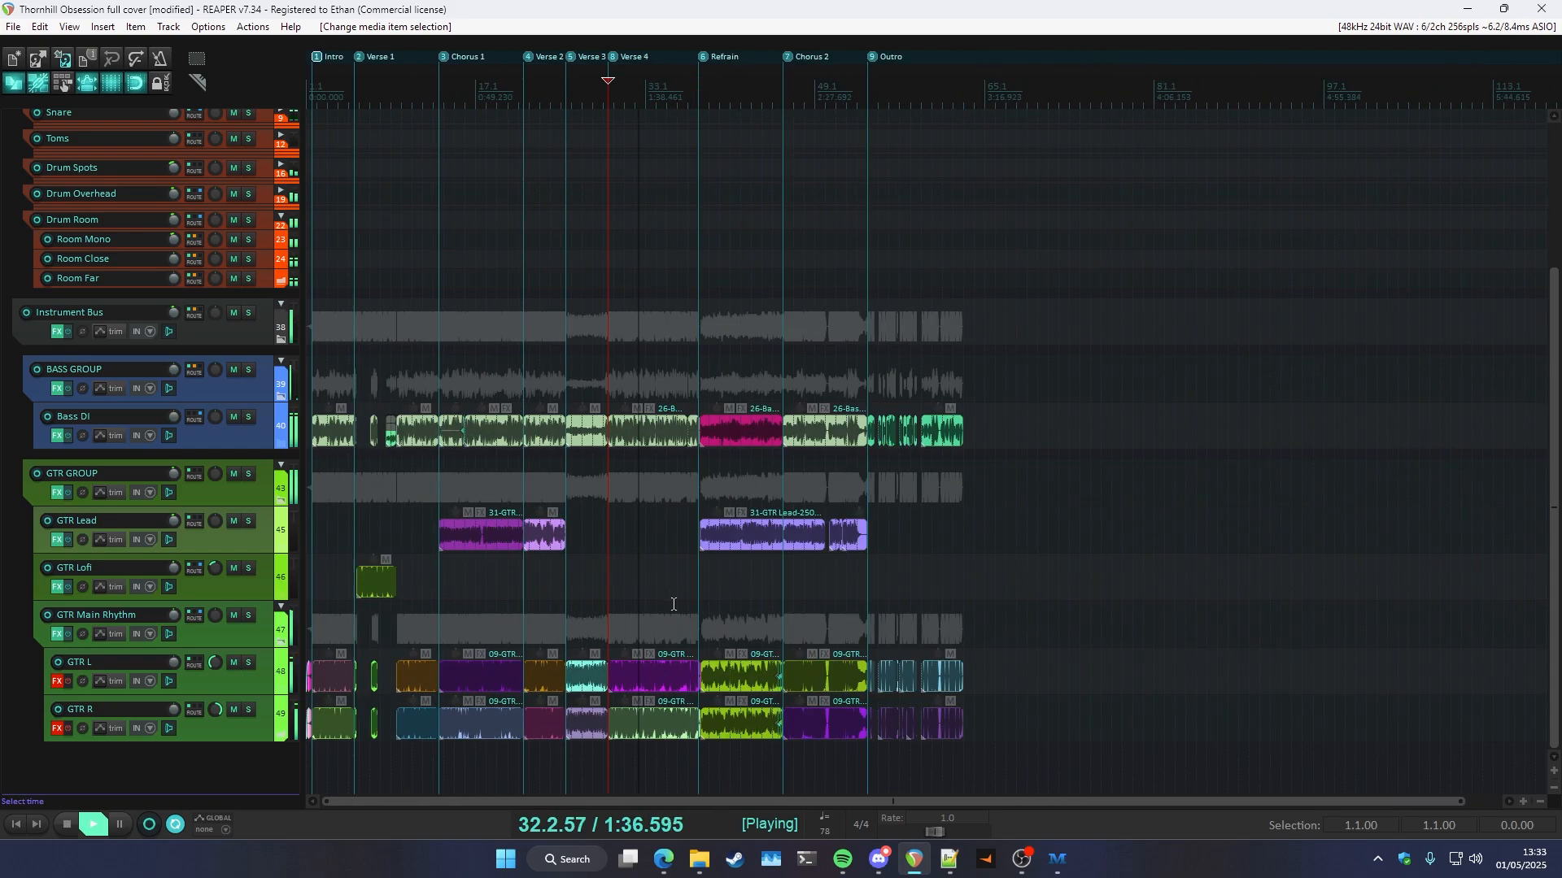
pyautogui.scroll(3, 588, 640)
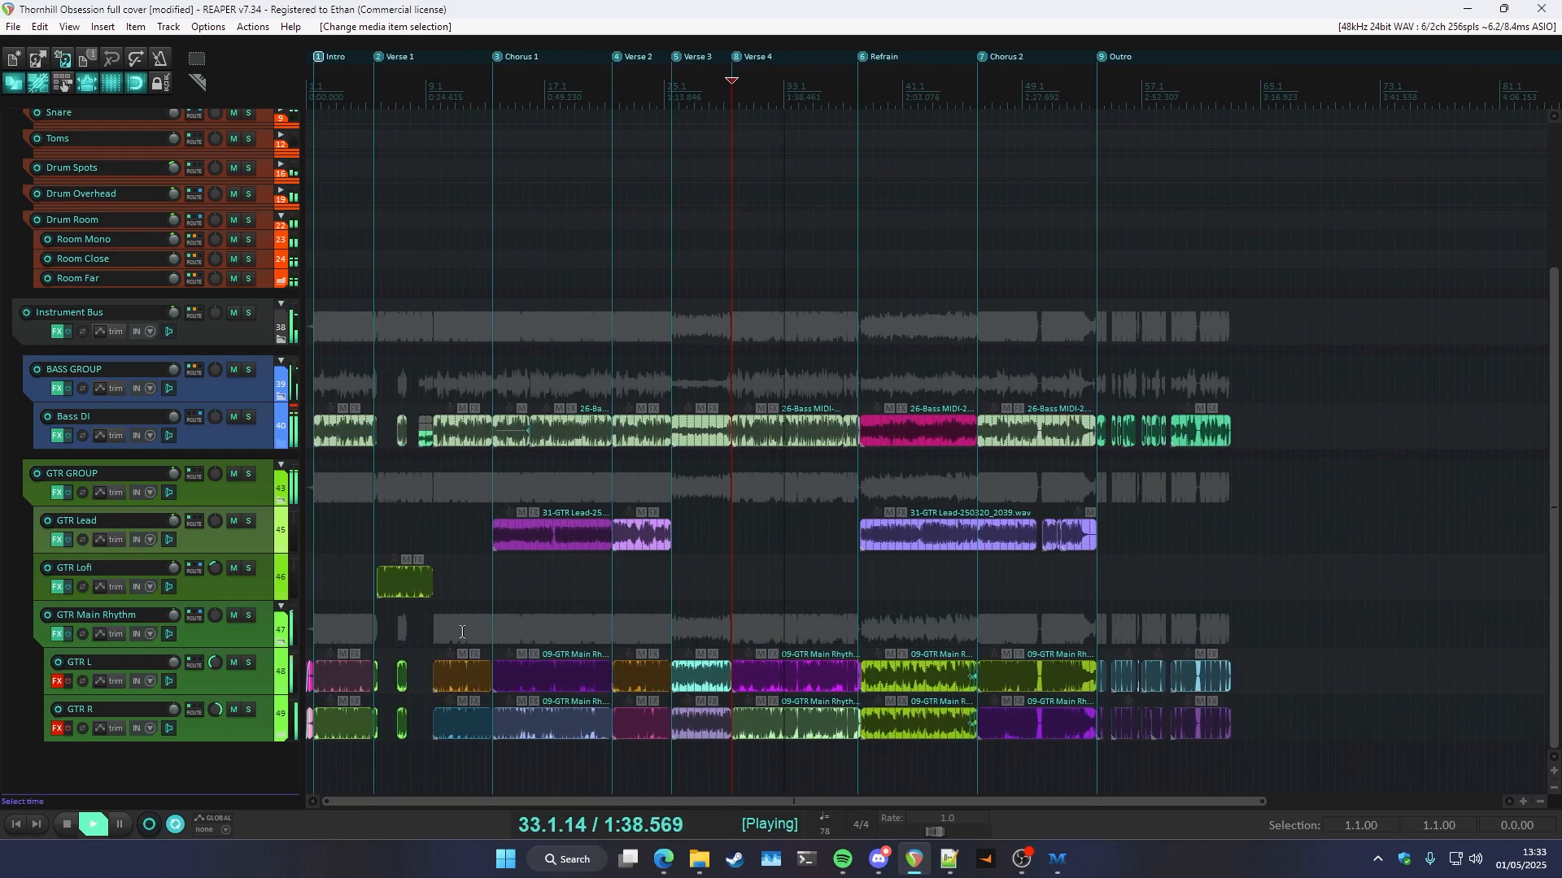
pyautogui.scroll(2, 461, 632)
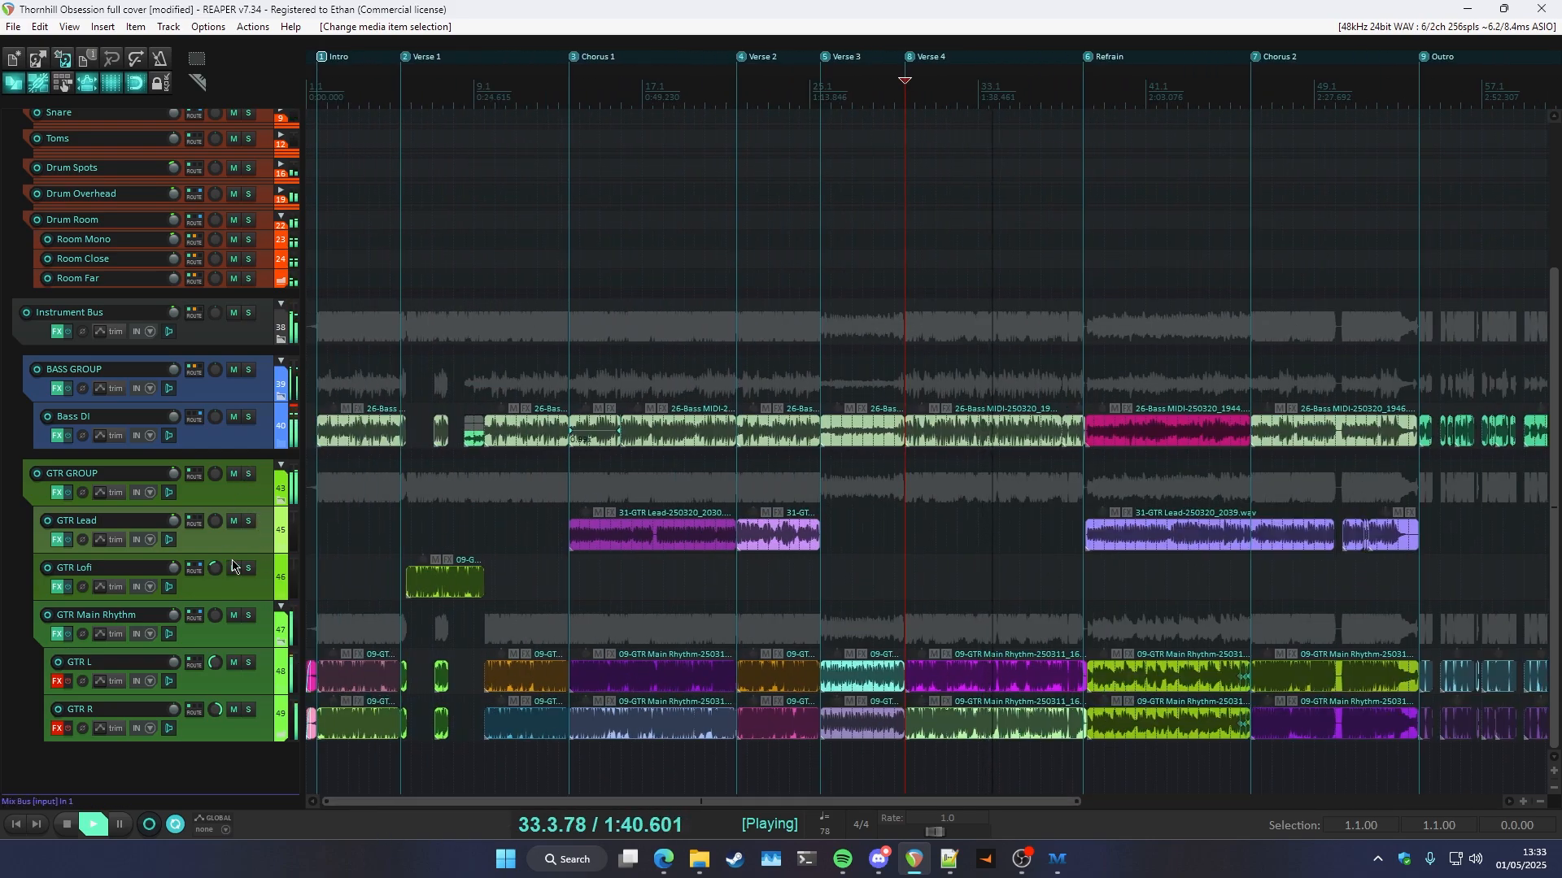
# - Show the mixer and view the UADx SSL G Bus Compressor settings on Mix Bus, and close the chain
pyautogui.hotkey('ctrl', 'm')
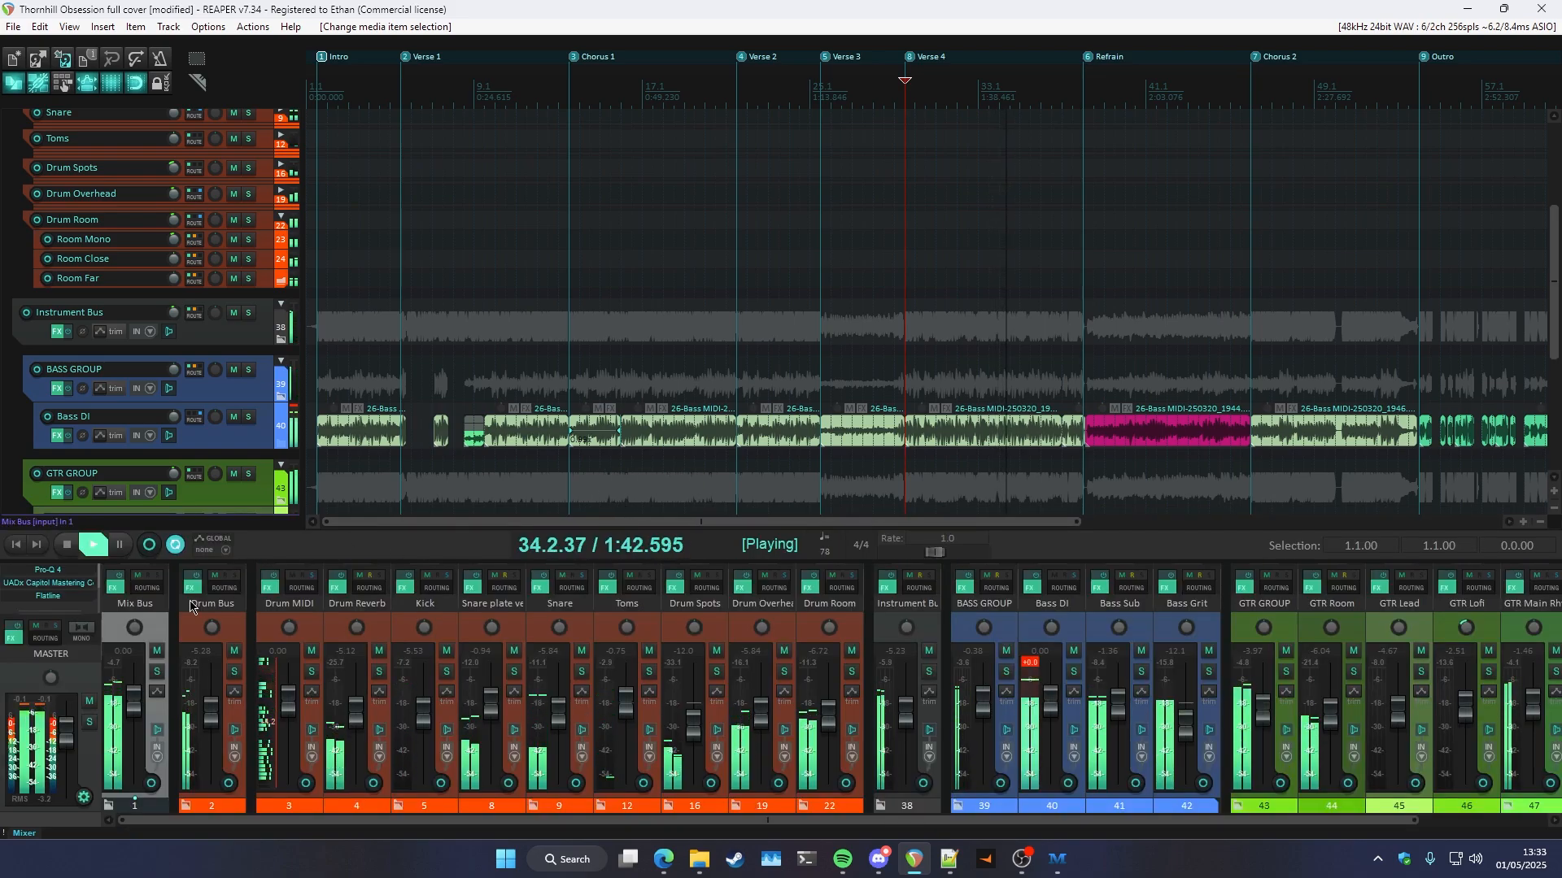
pyautogui.click(115, 587)
pyautogui.moveTo(541, 135); pyautogui.dragTo(566, 184)
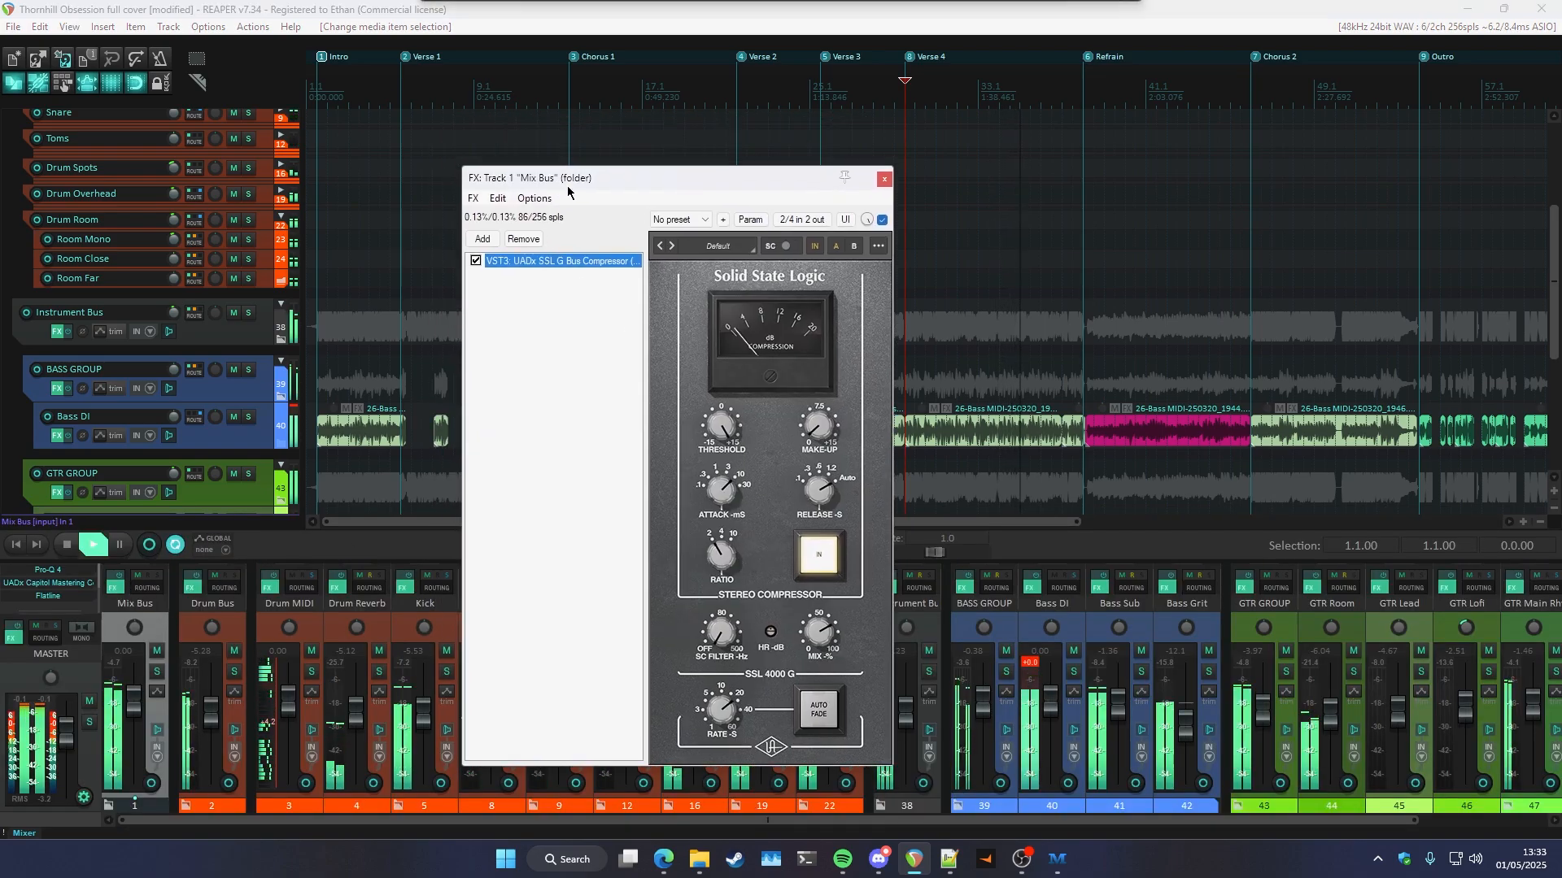
pyautogui.press('Escape')
# - Step through the Master Track's Pro-Q 4, Capitol Mastering Compressor, Flatline and Pro-L 2 settings during playback, and close the chain
pyautogui.click(14, 638)
pyautogui.click(241, 257)
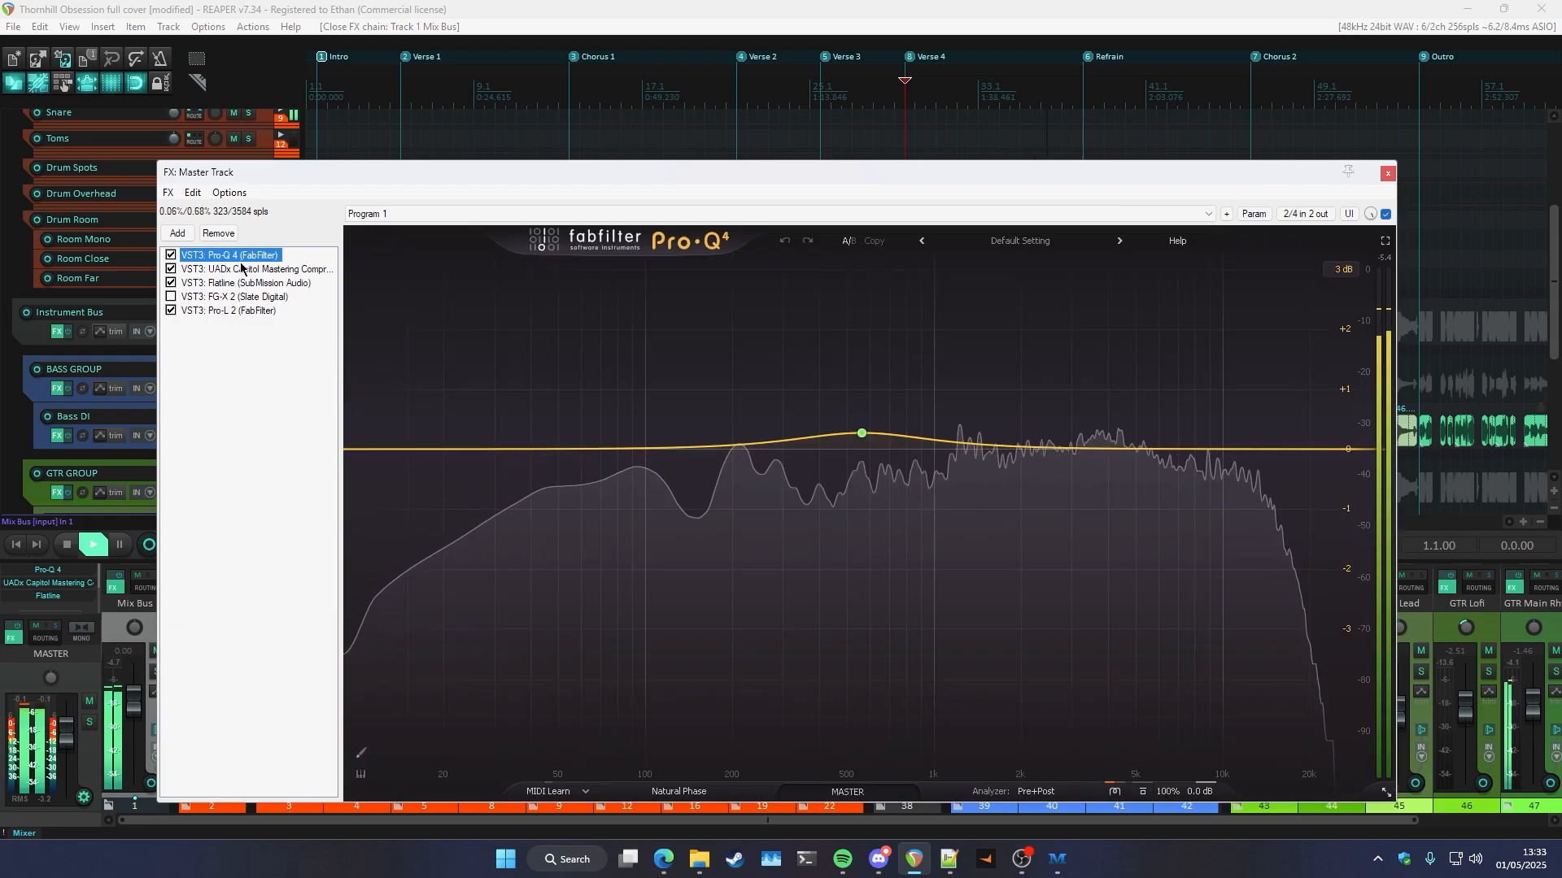
pyautogui.click(242, 270)
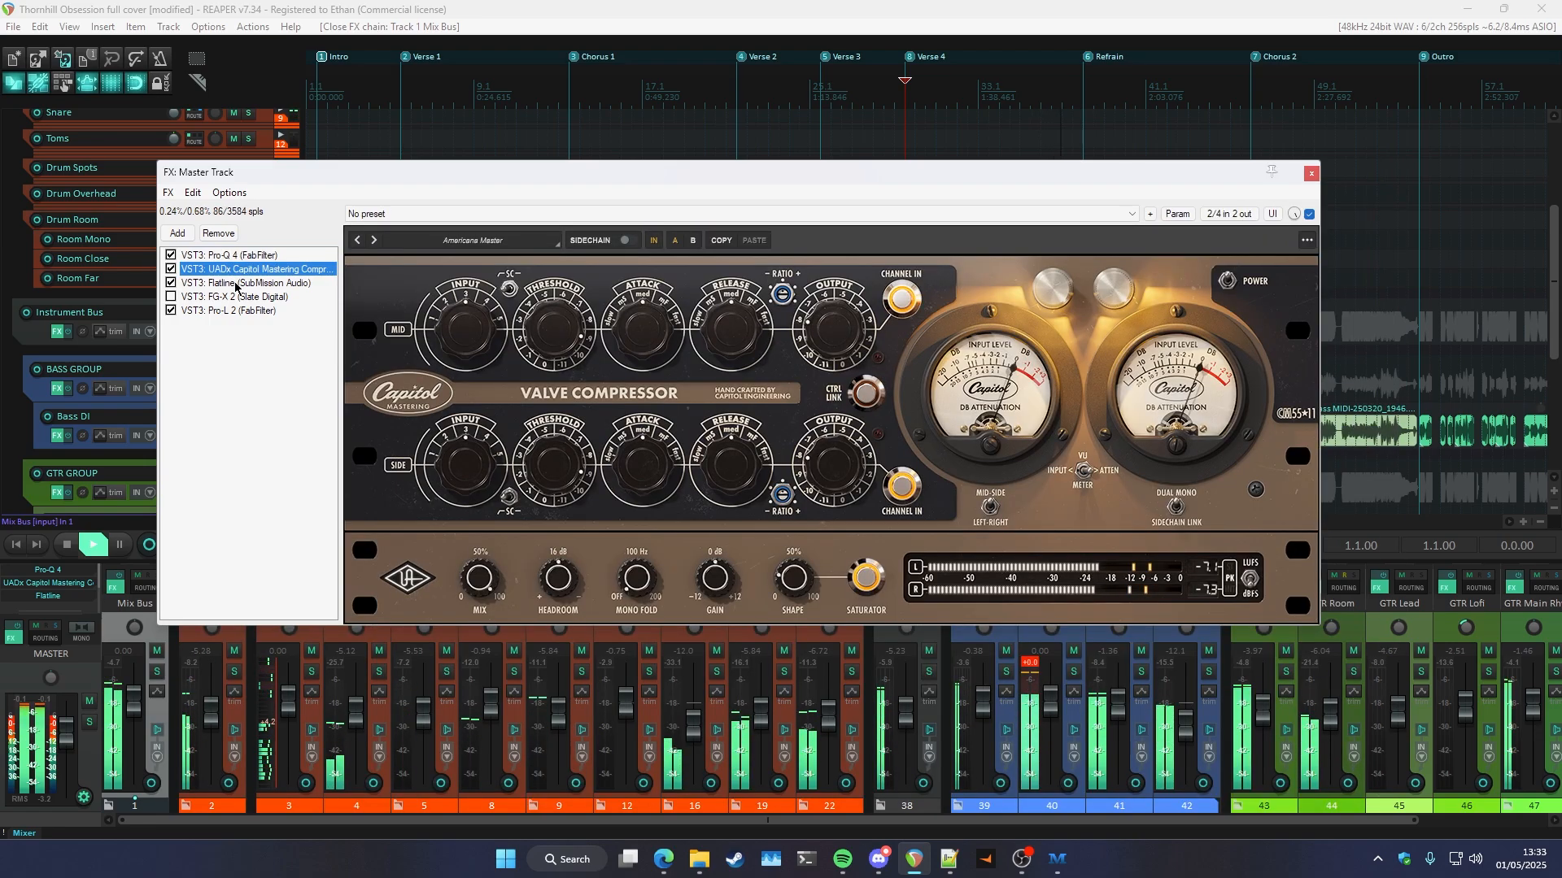
pyautogui.click(235, 284)
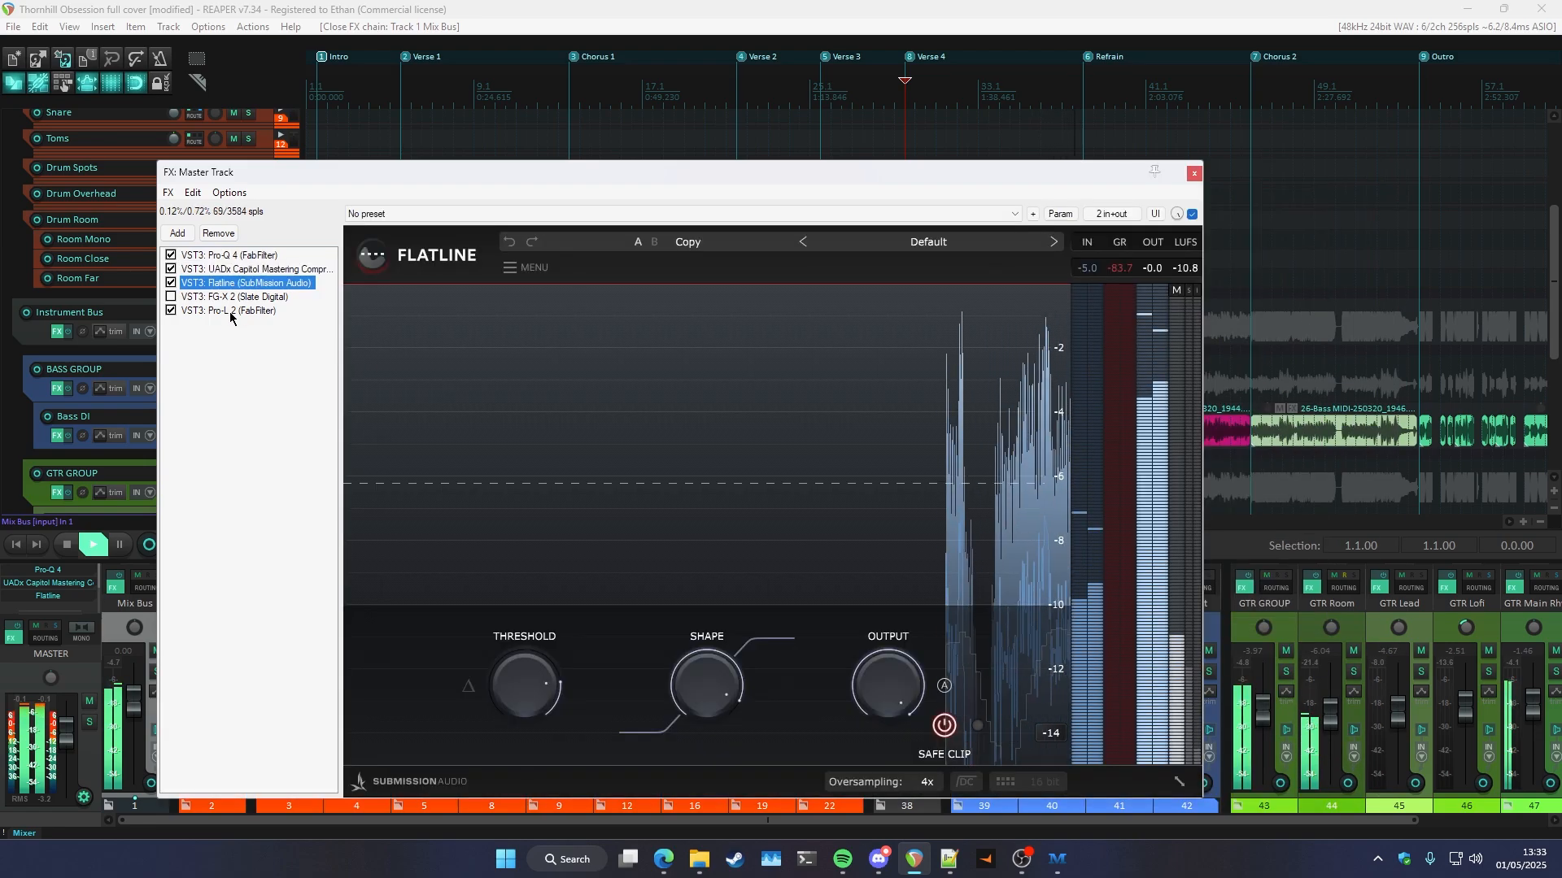
pyautogui.click(229, 311)
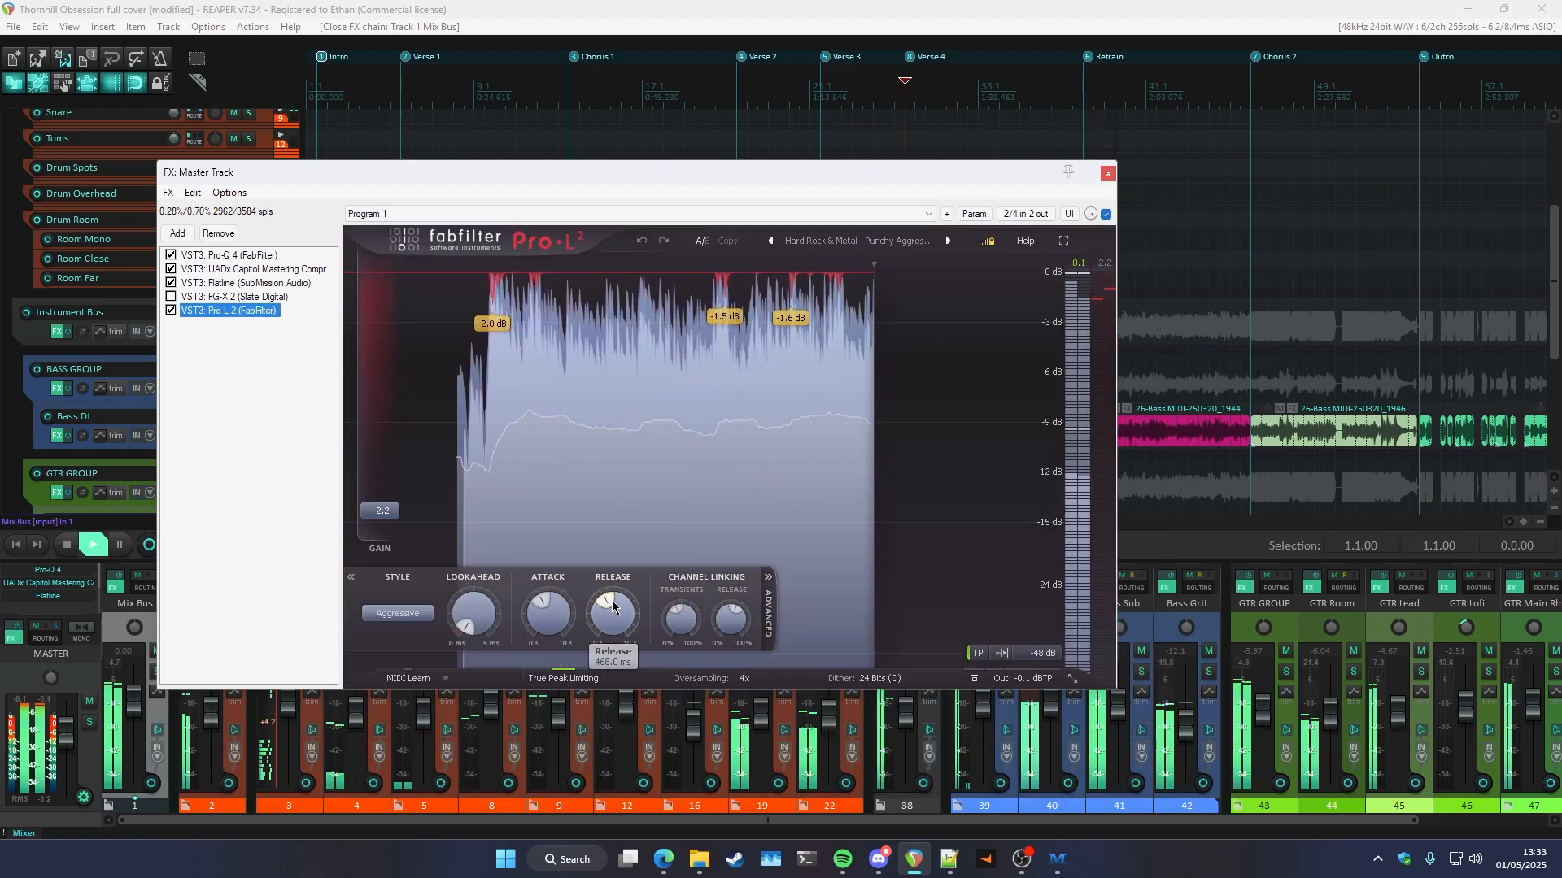
pyautogui.moveTo(552, 612)
pyautogui.moveTo(755, 183); pyautogui.dragTo(779, 213)
pyautogui.press('Escape')
# - Stop playback, place the edit cursor at the Refrain marker and solo the GTR Lead track
pyautogui.scroll(-5, 701, 391)
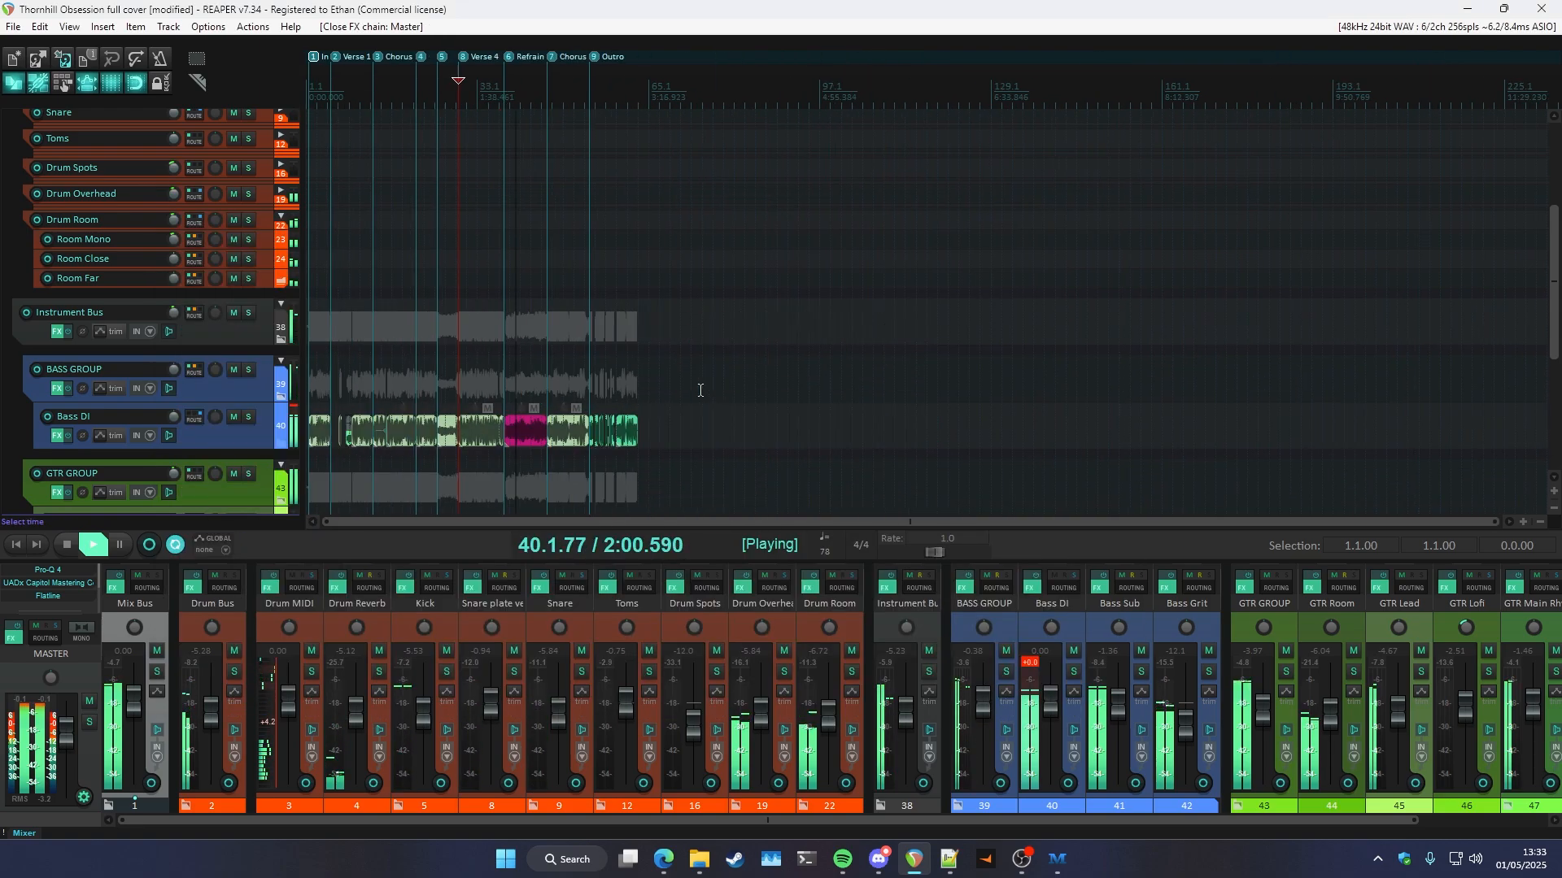
pyautogui.scroll(5, 506, 462)
pyautogui.press('space')
pyautogui.moveTo(746, 523); pyautogui.dragTo(658, 523)
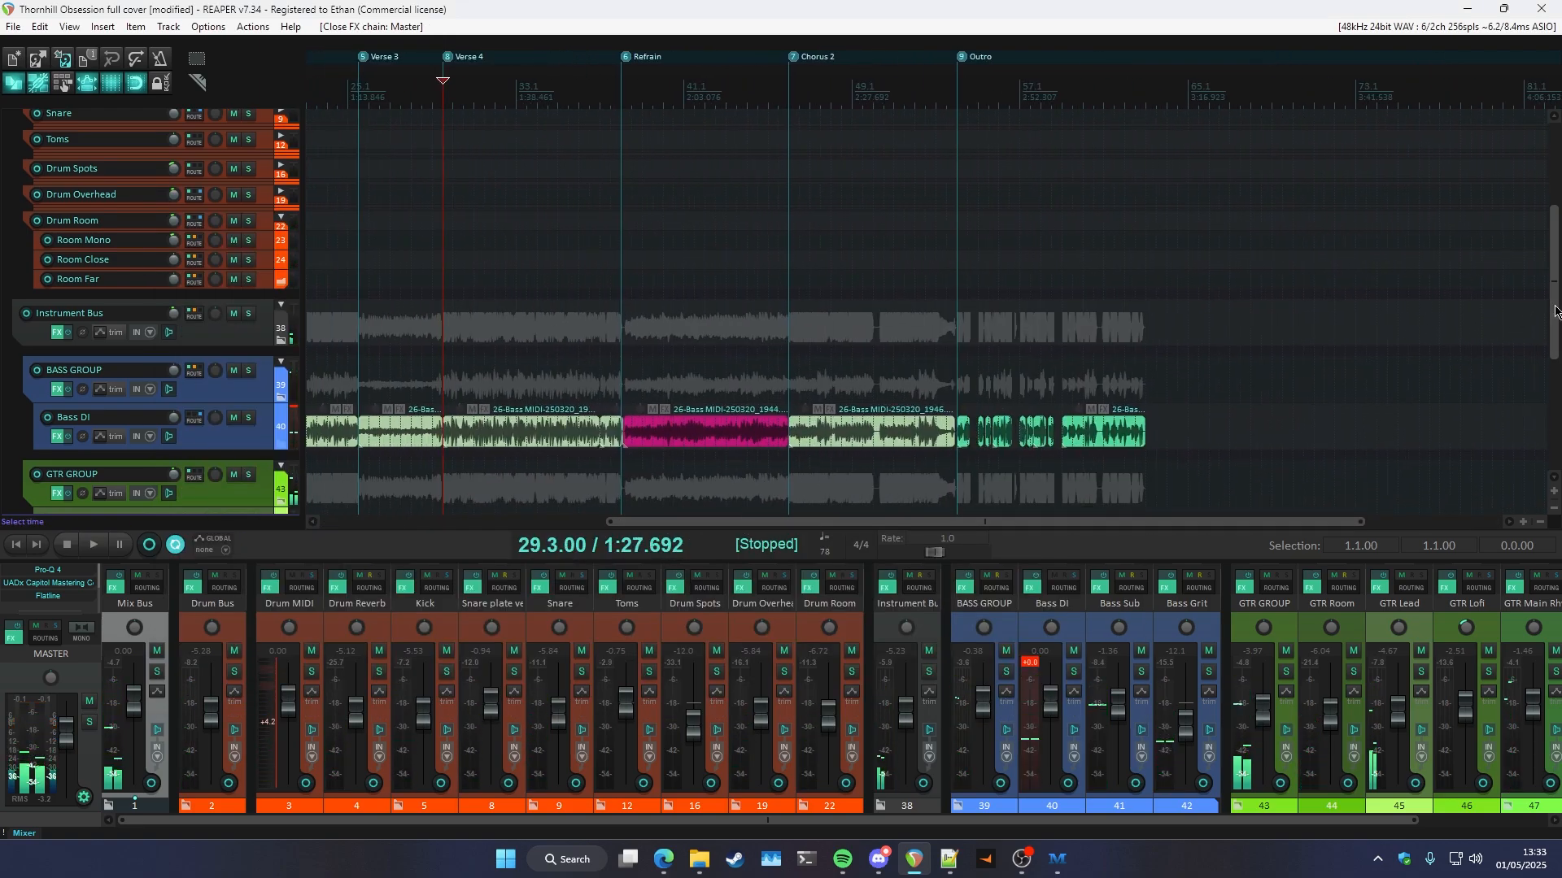
pyautogui.moveTo(1554, 323); pyautogui.dragTo(1552, 431)
pyautogui.scroll(4, 619, 312)
pyautogui.click(618, 87)
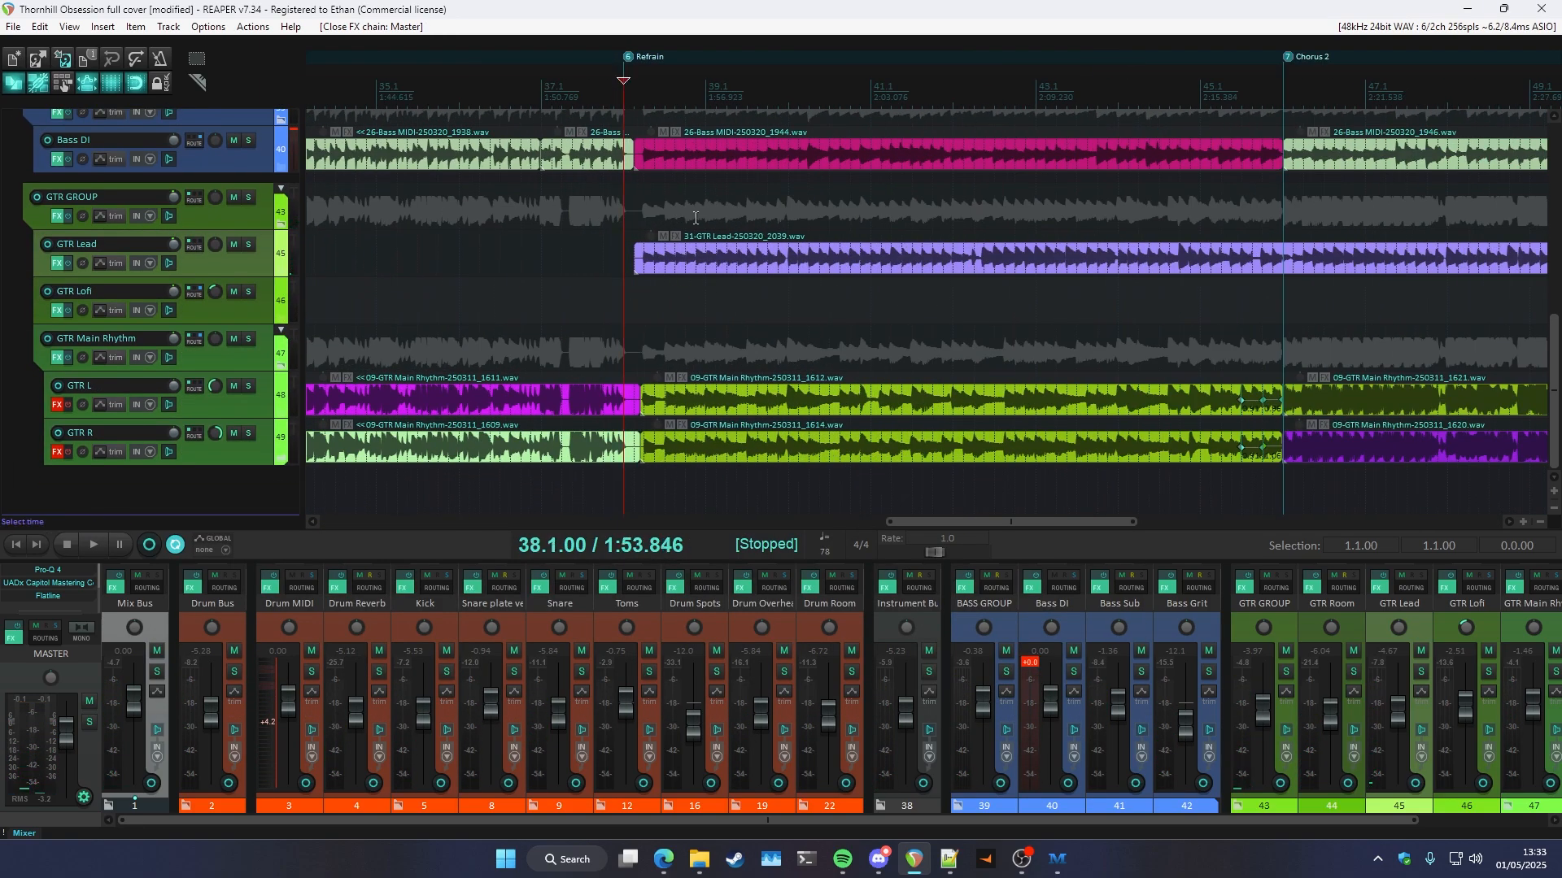
pyautogui.click(248, 246)
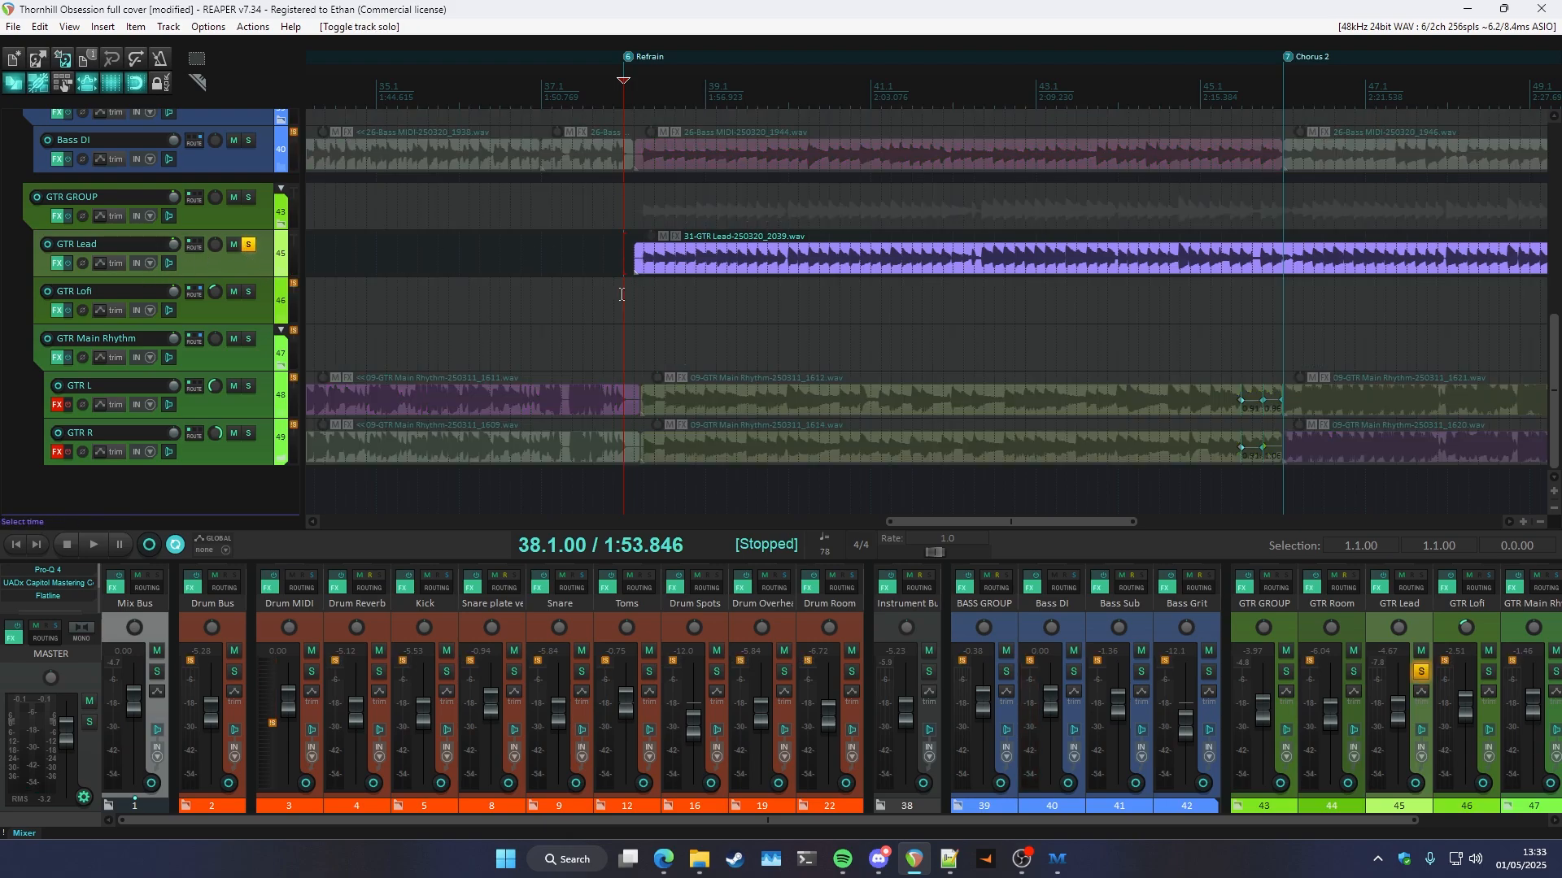
# - Play the soloed lead guitar from just after the Refrain marker, near the start of its clip
pyautogui.scroll(-2, 650, 299)
pyautogui.scroll(3, 700, 340)
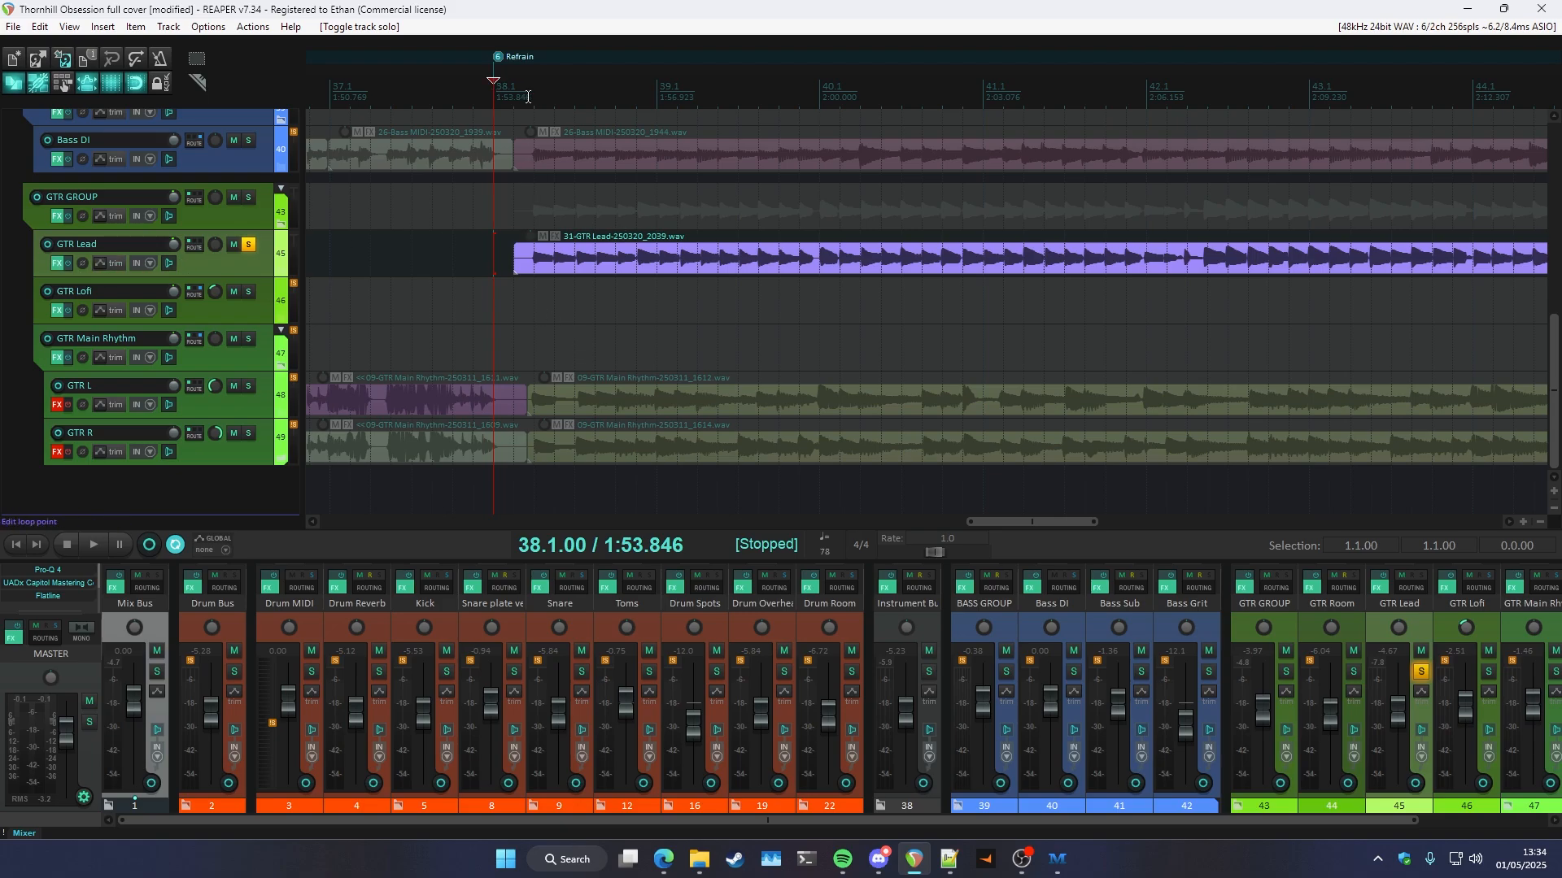
pyautogui.click(528, 97)
pyautogui.click(93, 544)
# - Open the GTR Lead plugin chain and bypass every plugin from the first Pro-Q 4 down to soothe2
pyautogui.click(57, 263)
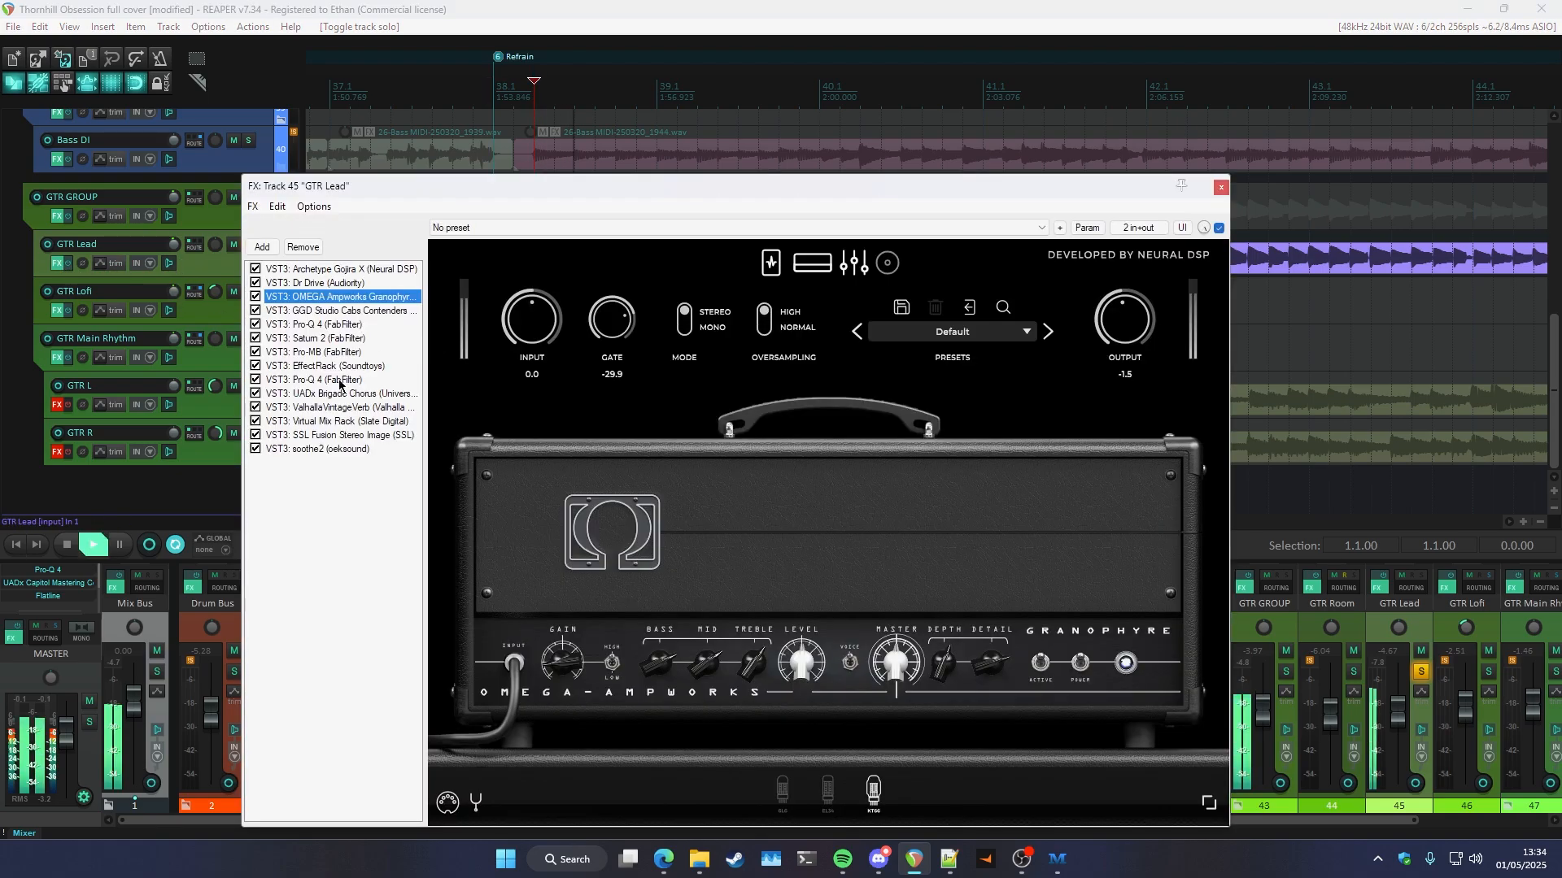
pyautogui.moveTo(296, 533); pyautogui.dragTo(345, 325)
pyautogui.hotkey('ctrl', 'b')
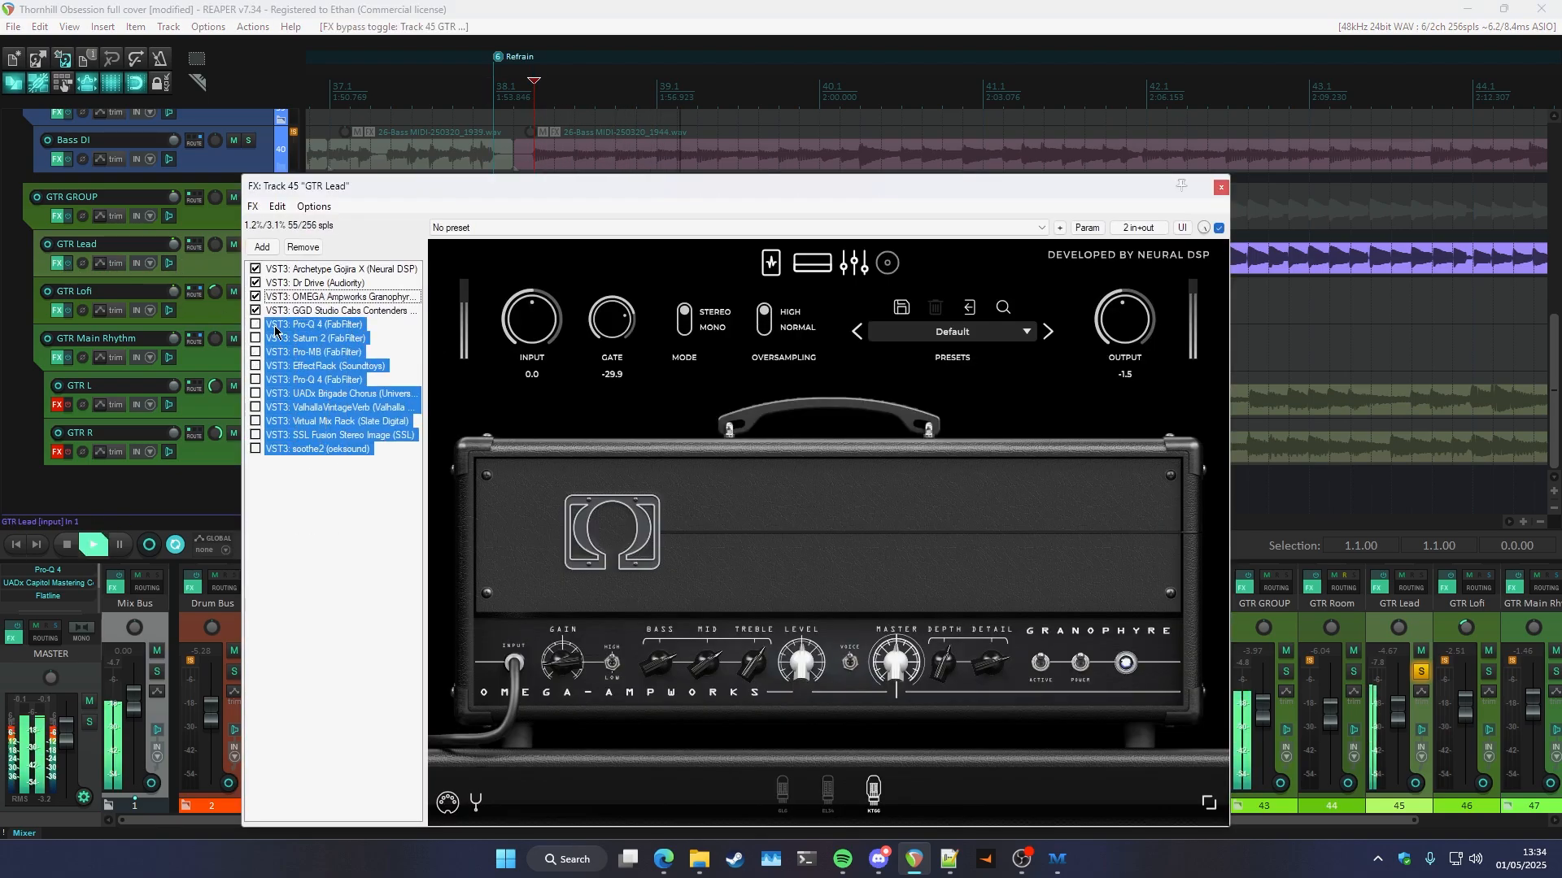
# - Re-enable the first Pro-Q 4, Saturn 2 and Pro-MB on GTR Lead, and play with Saturn 2's settings shown
pyautogui.click(311, 297)
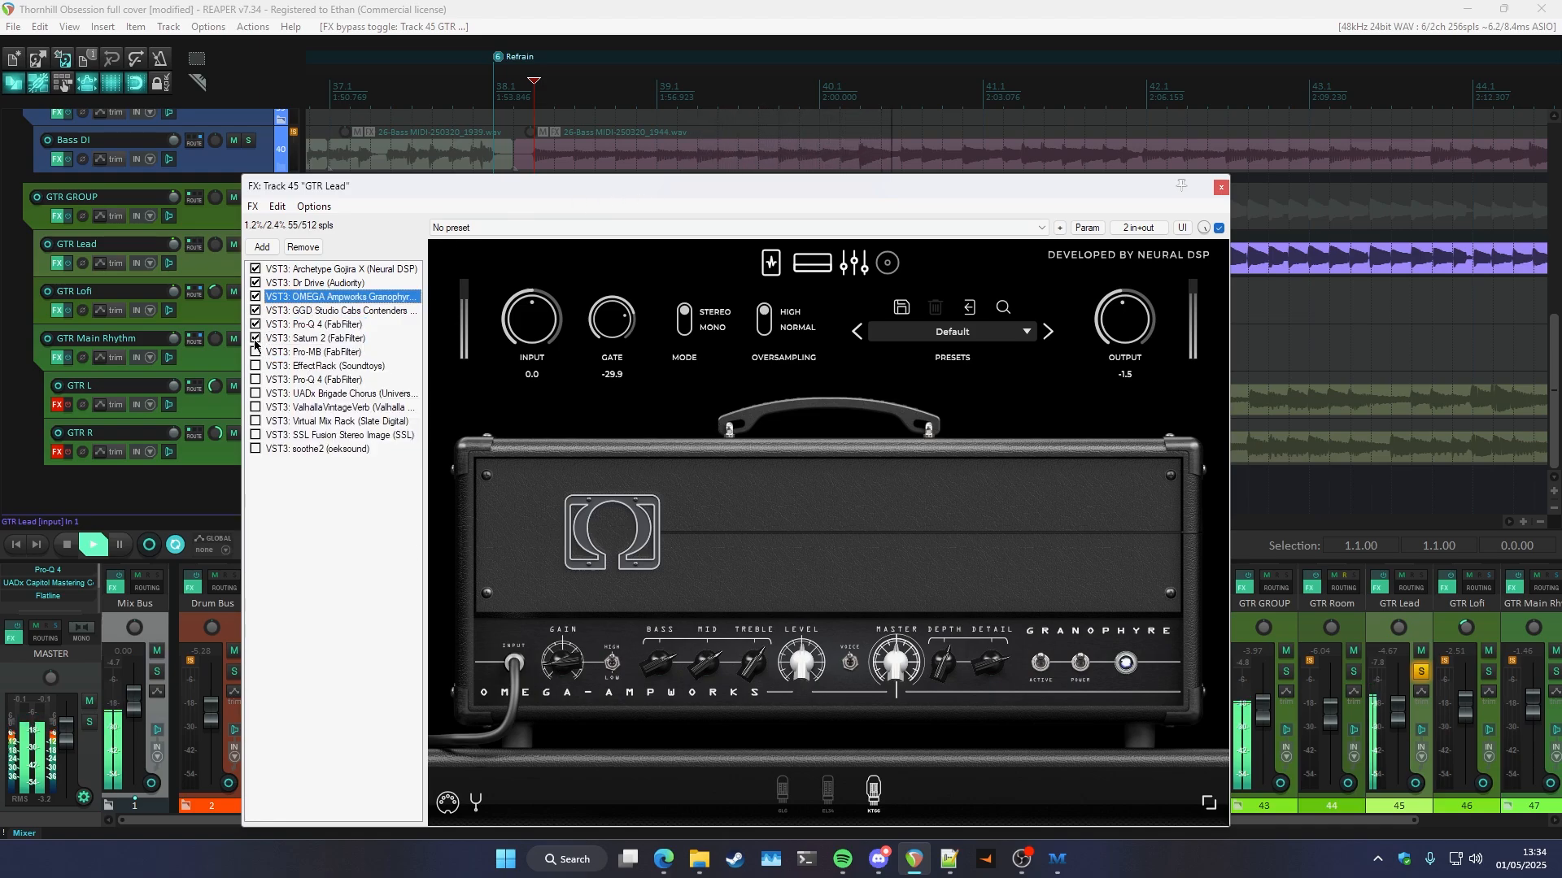
pyautogui.click(305, 324)
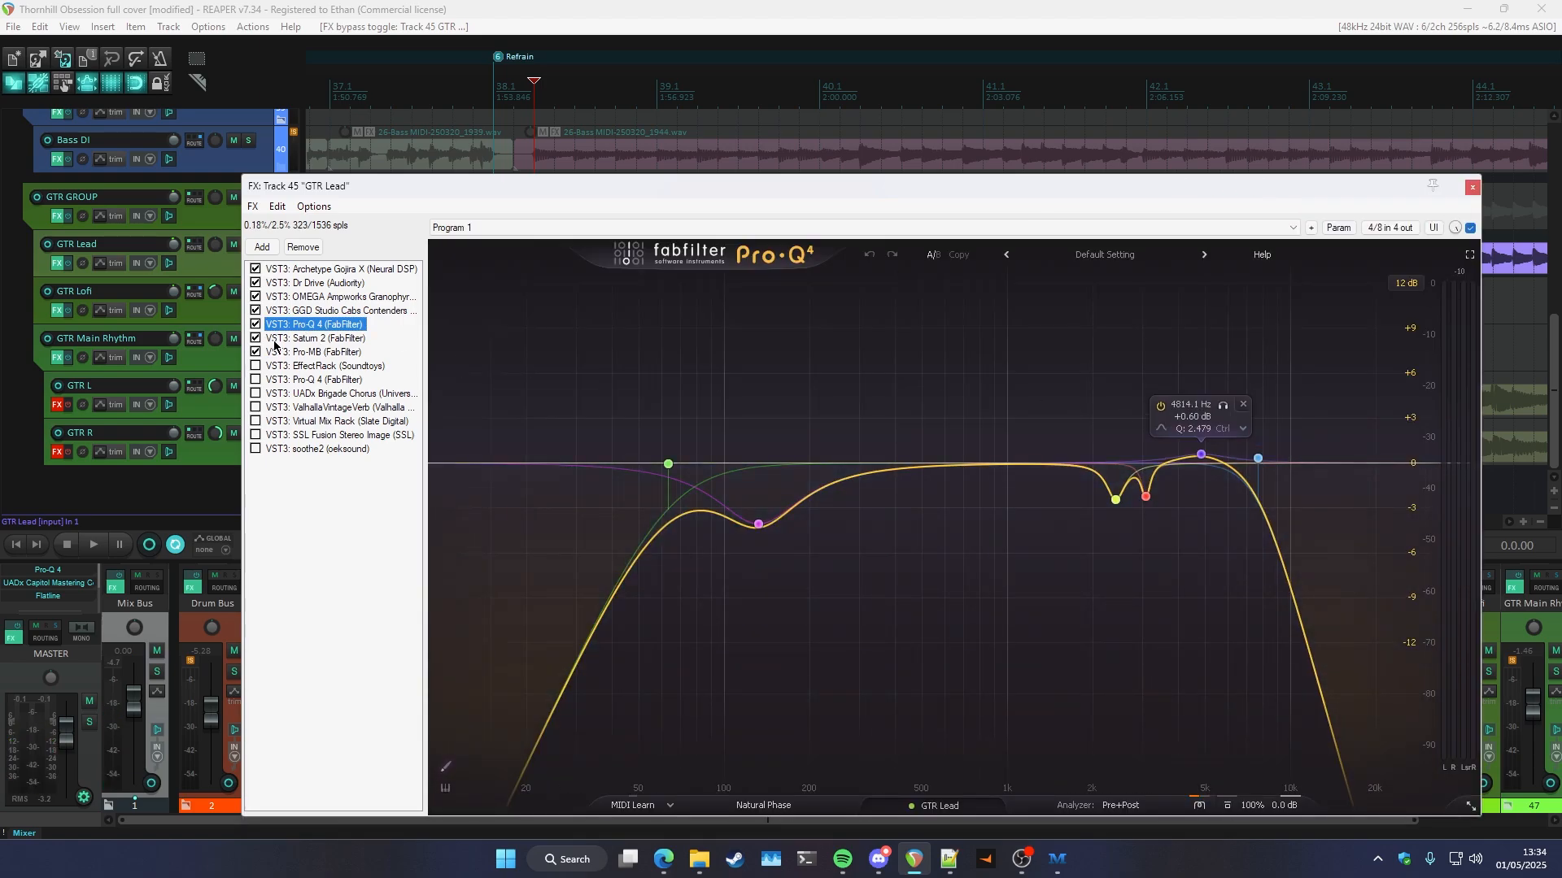
pyautogui.click(274, 340)
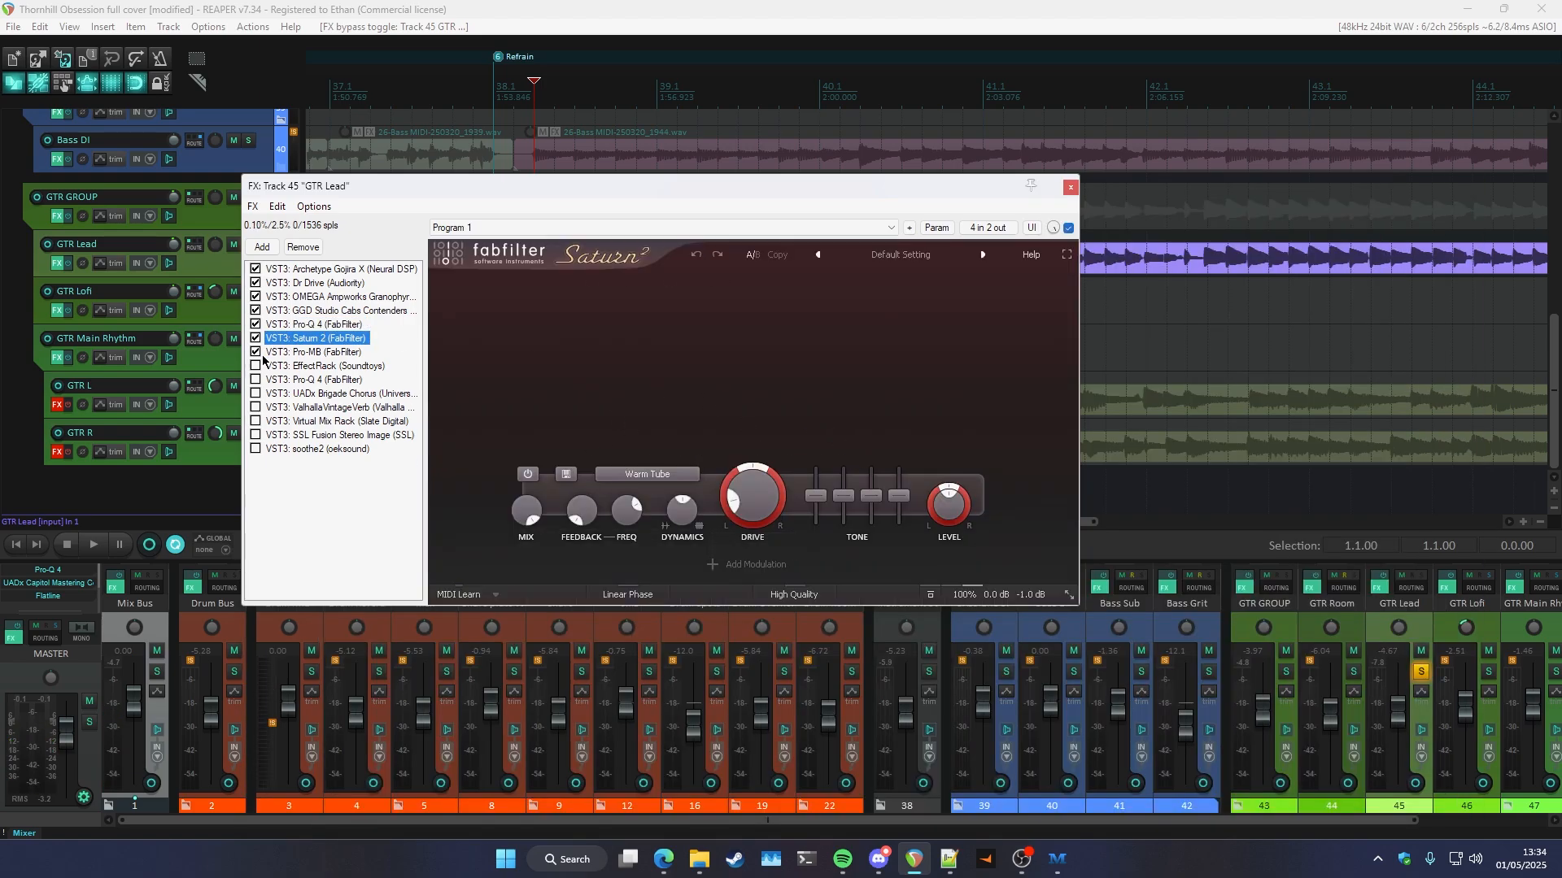
pyautogui.moveTo(550, 205); pyautogui.dragTo(580, 285)
pyautogui.press('space')
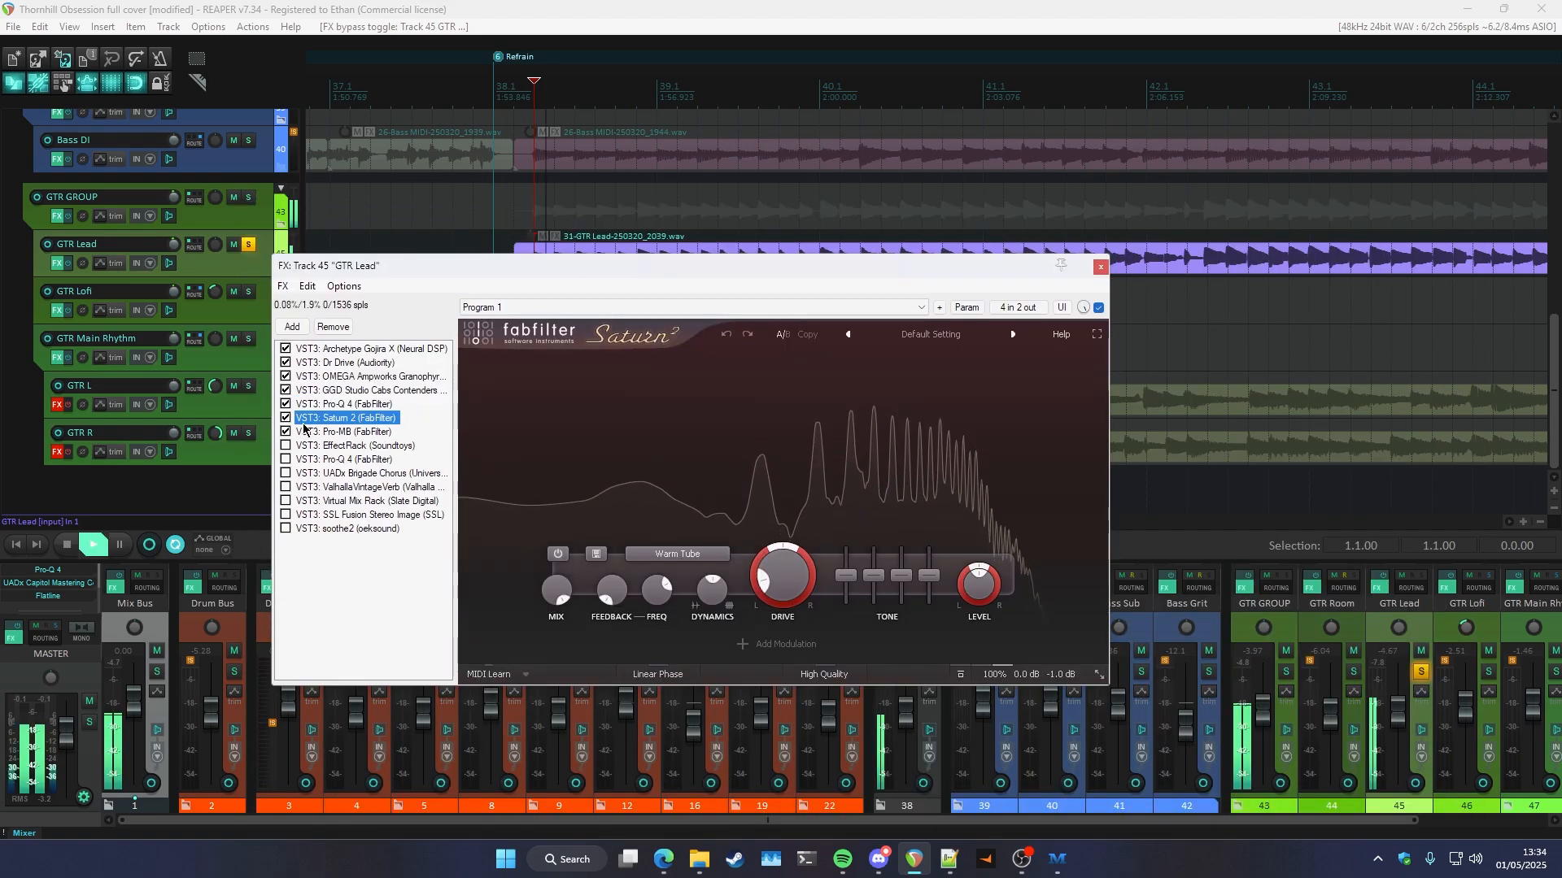
# - Toggle Saturn 2's bypass on GTR Lead for comparison, then re-enable EffectRack and play with its settings shown
pyautogui.click(285, 418)
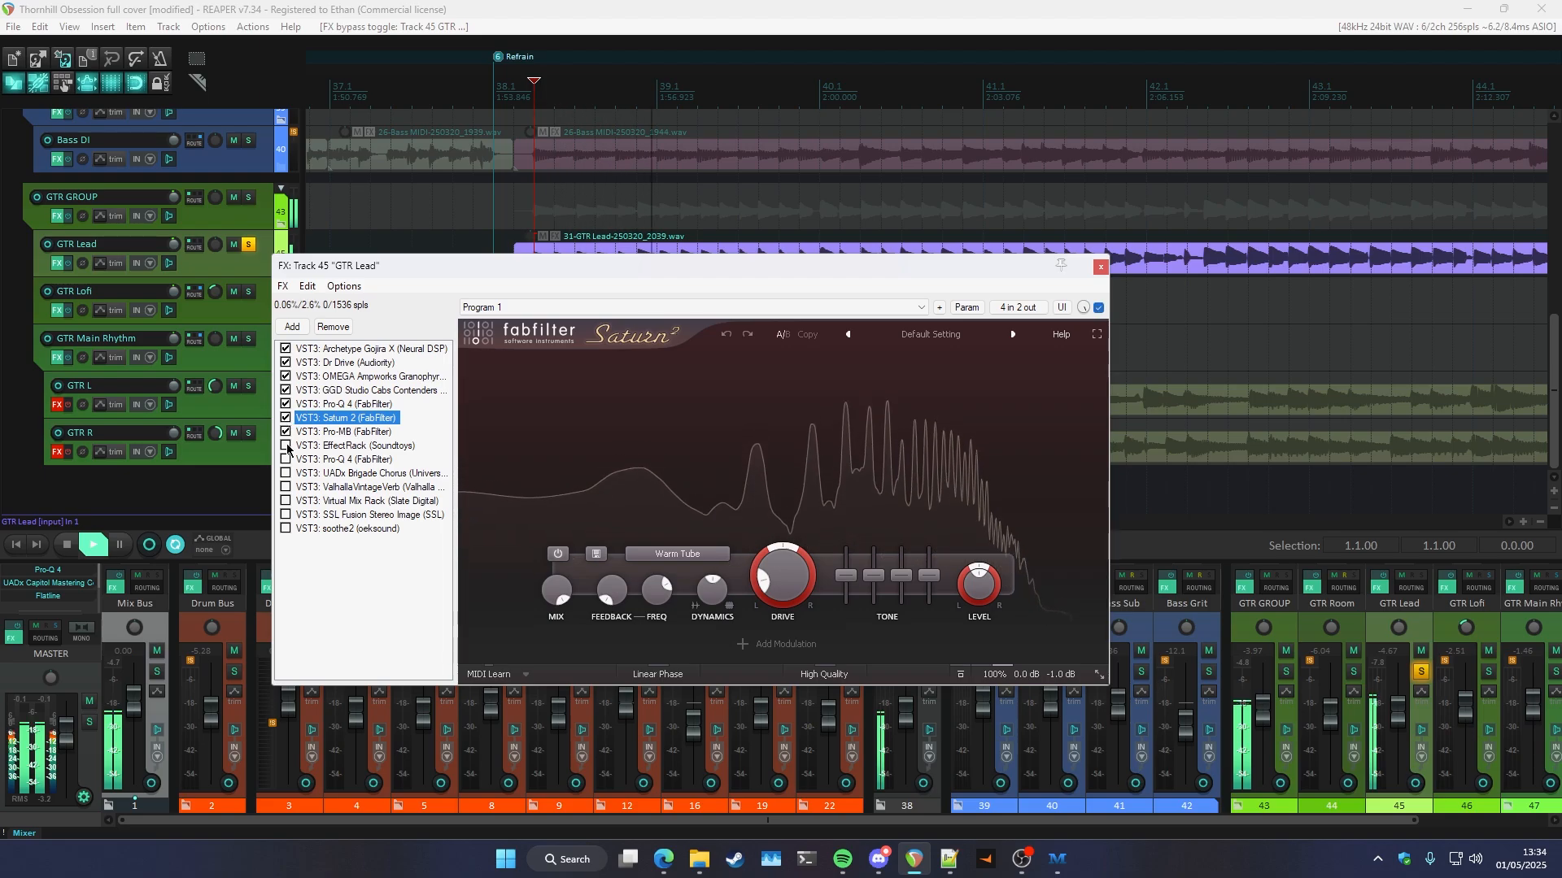
pyautogui.click(285, 418)
pyautogui.click(286, 444)
pyautogui.click(343, 446)
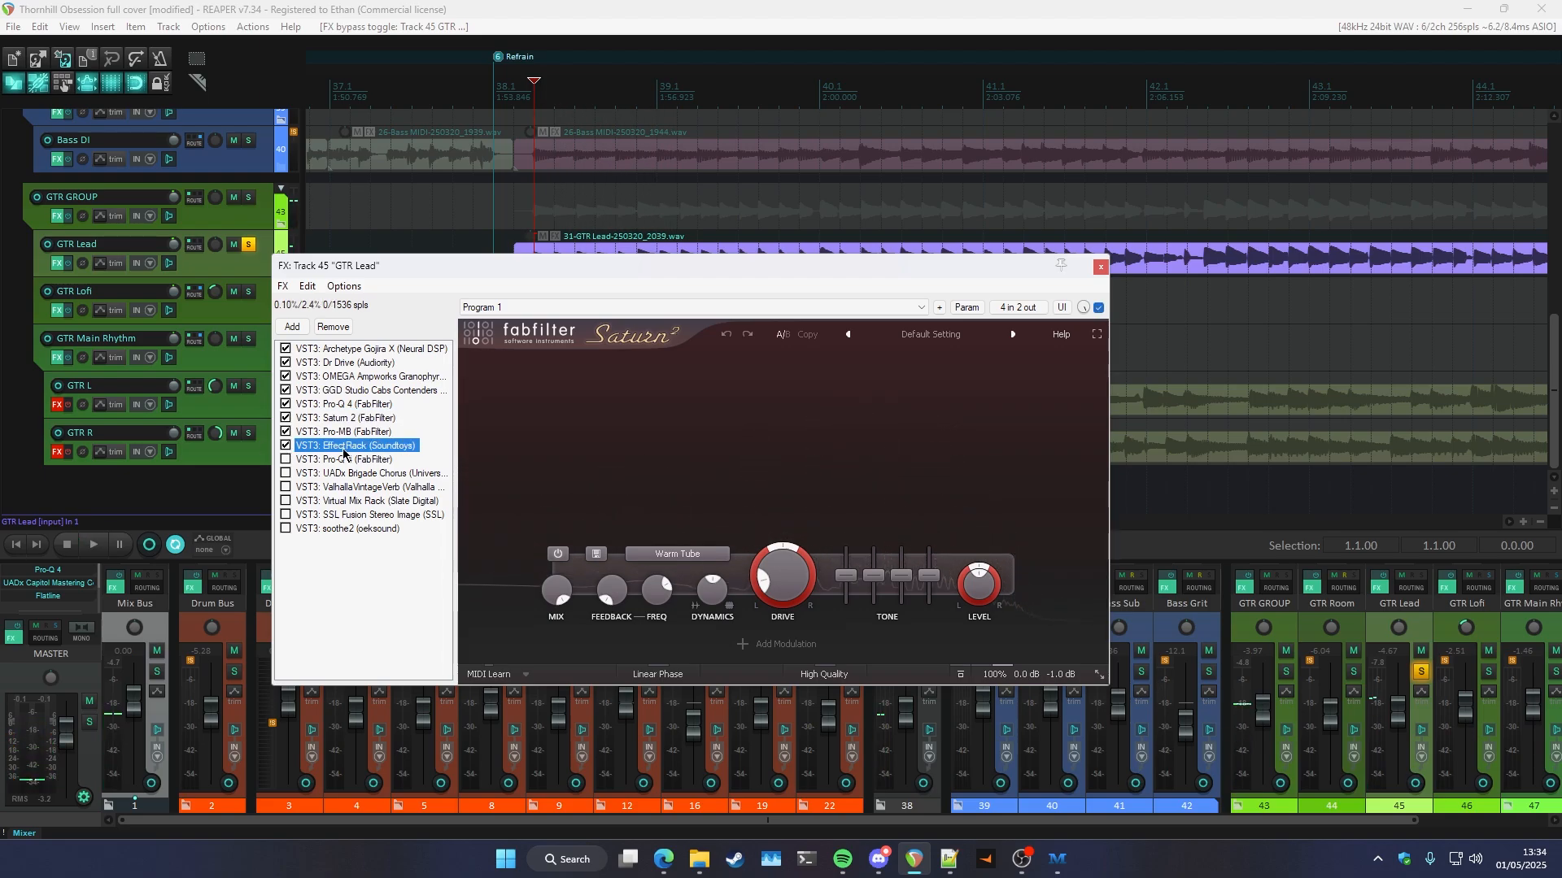
pyautogui.press('space')
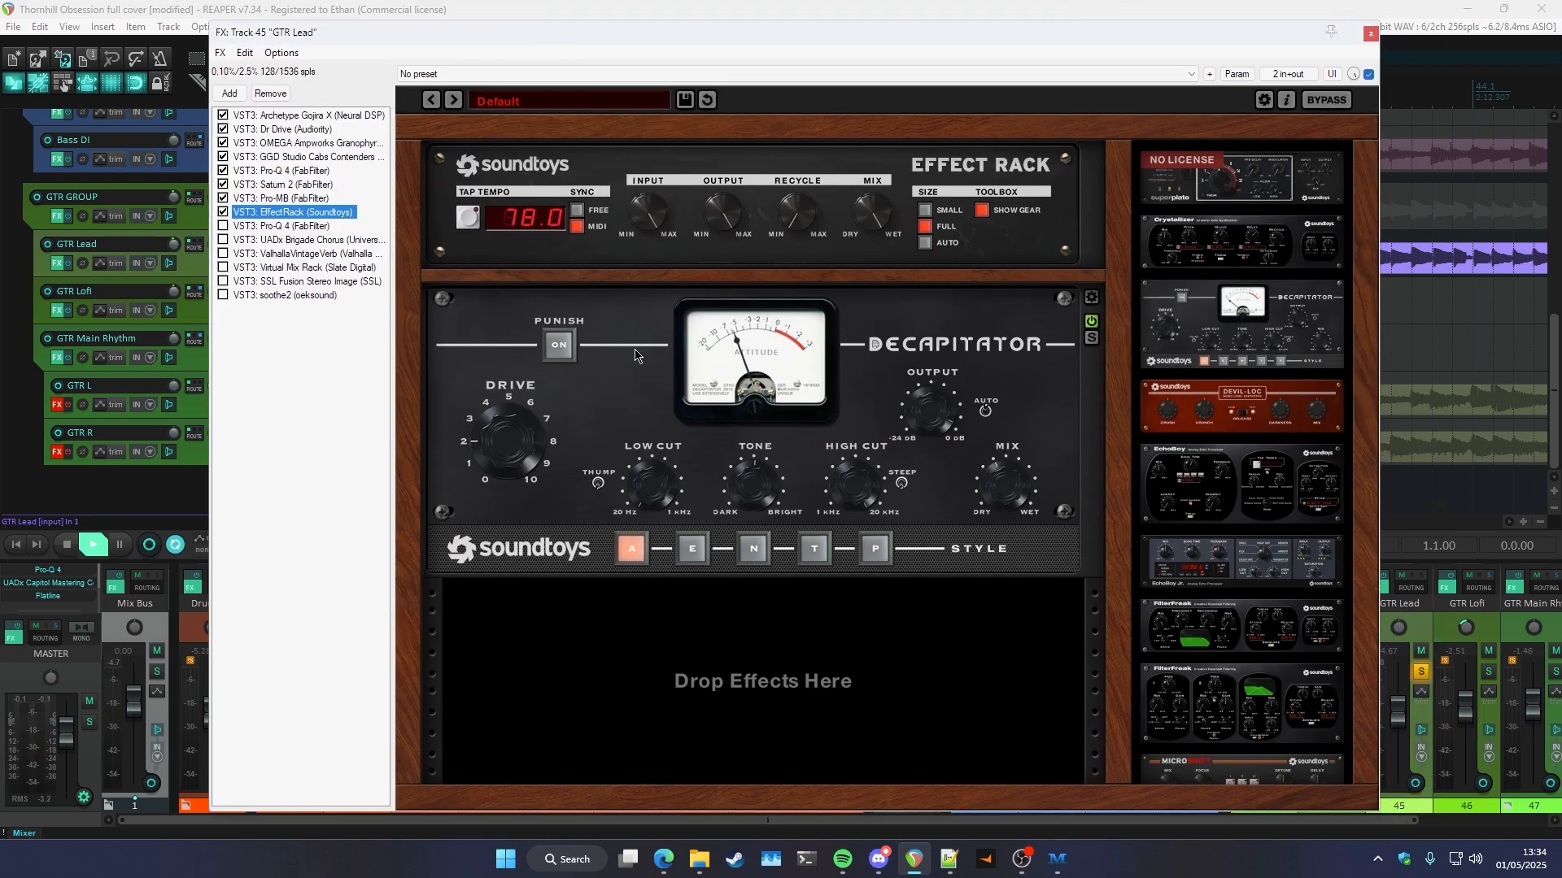
# - Re-enable the second Pro-Q 4 and UADx Brigade Chorus on GTR Lead, showing each plugin's settings during playback
pyautogui.click(238, 227)
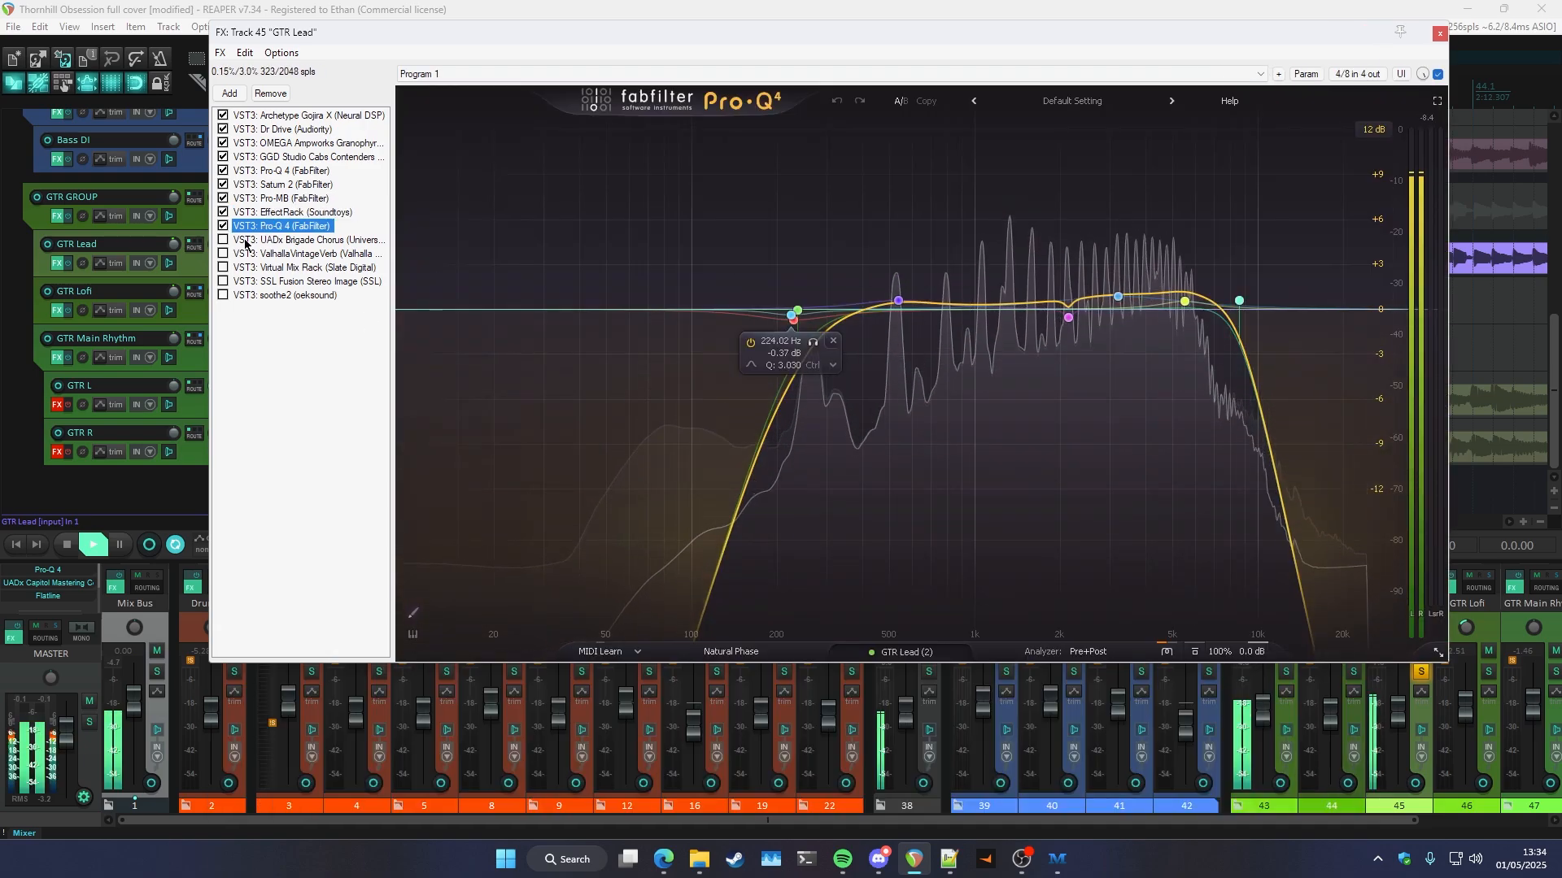
pyautogui.click(244, 243)
pyautogui.click(223, 240)
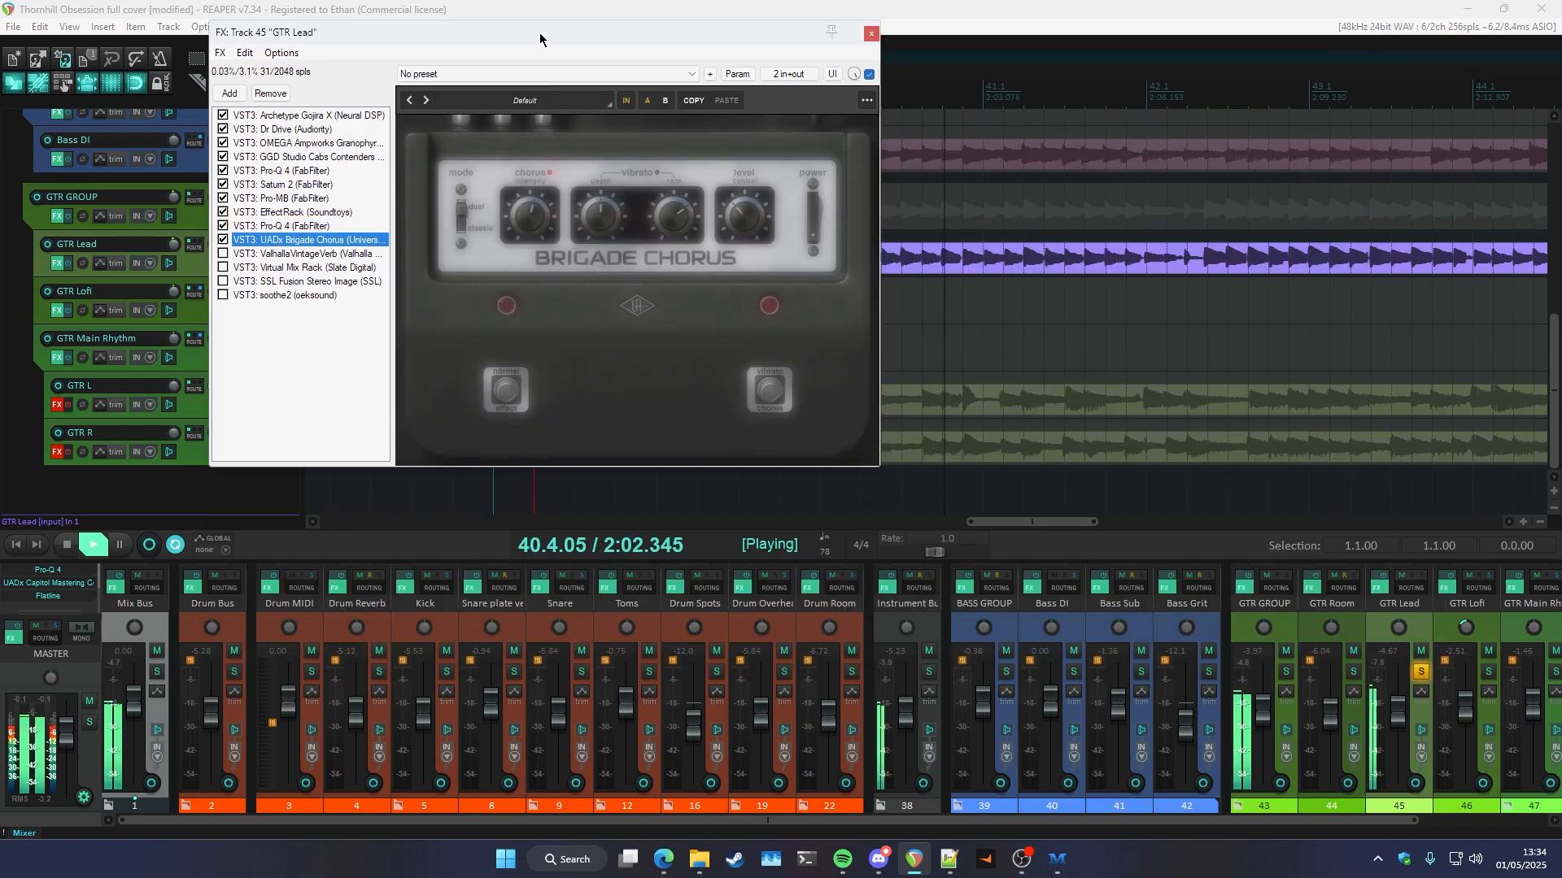
pyautogui.moveTo(539, 33); pyautogui.dragTo(573, 249)
# - Re-enable ValhallaVintageVerb and Virtual Mix Rack on GTR Lead, showing each plugin's settings during playback
pyautogui.click(257, 471)
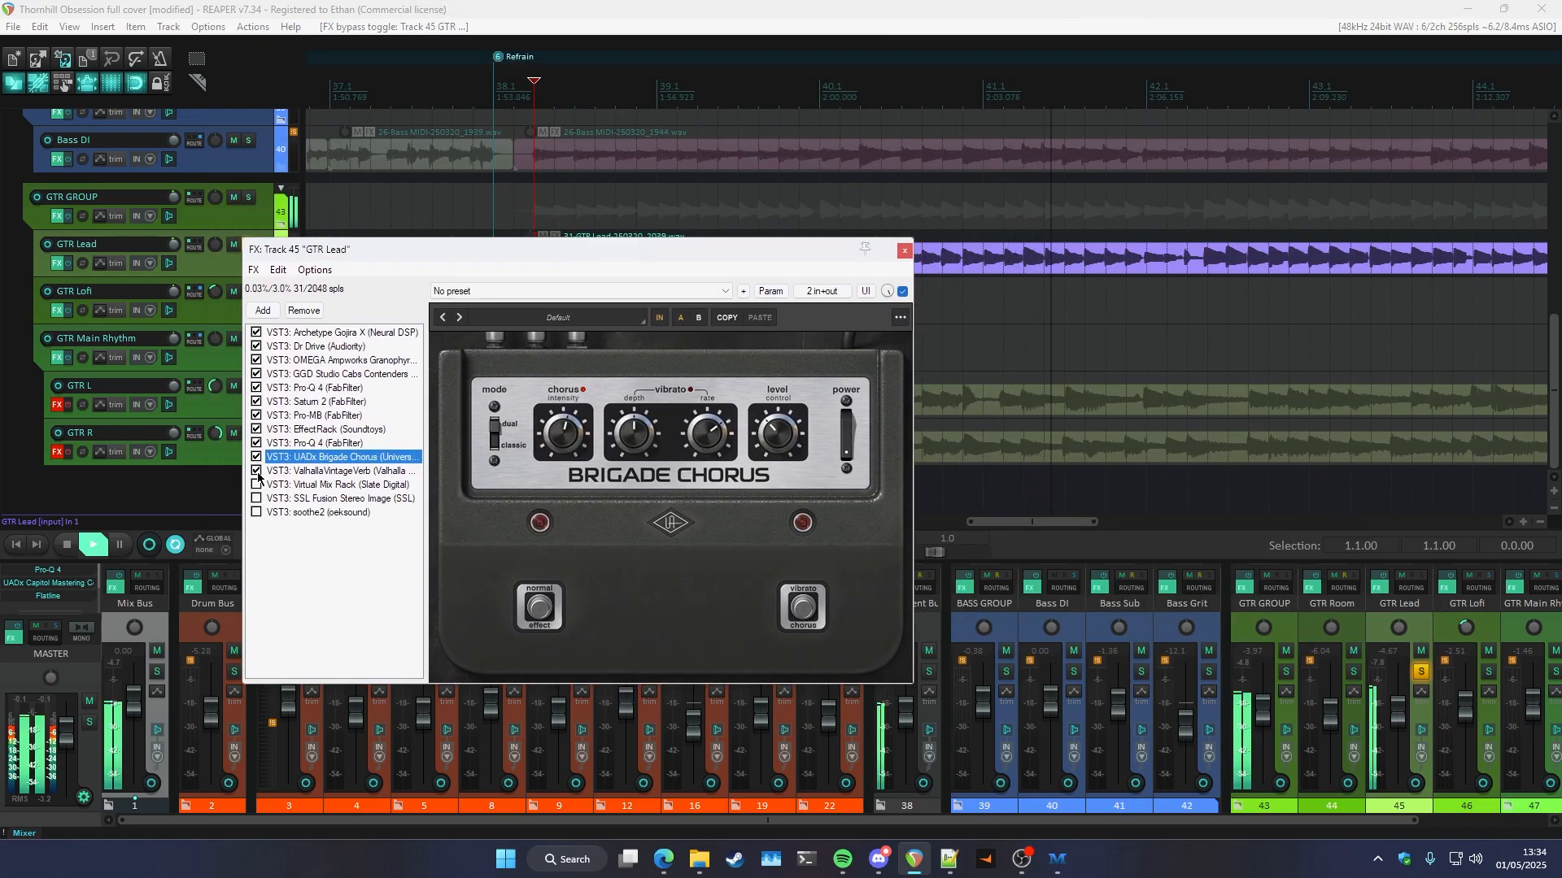
pyautogui.click(304, 473)
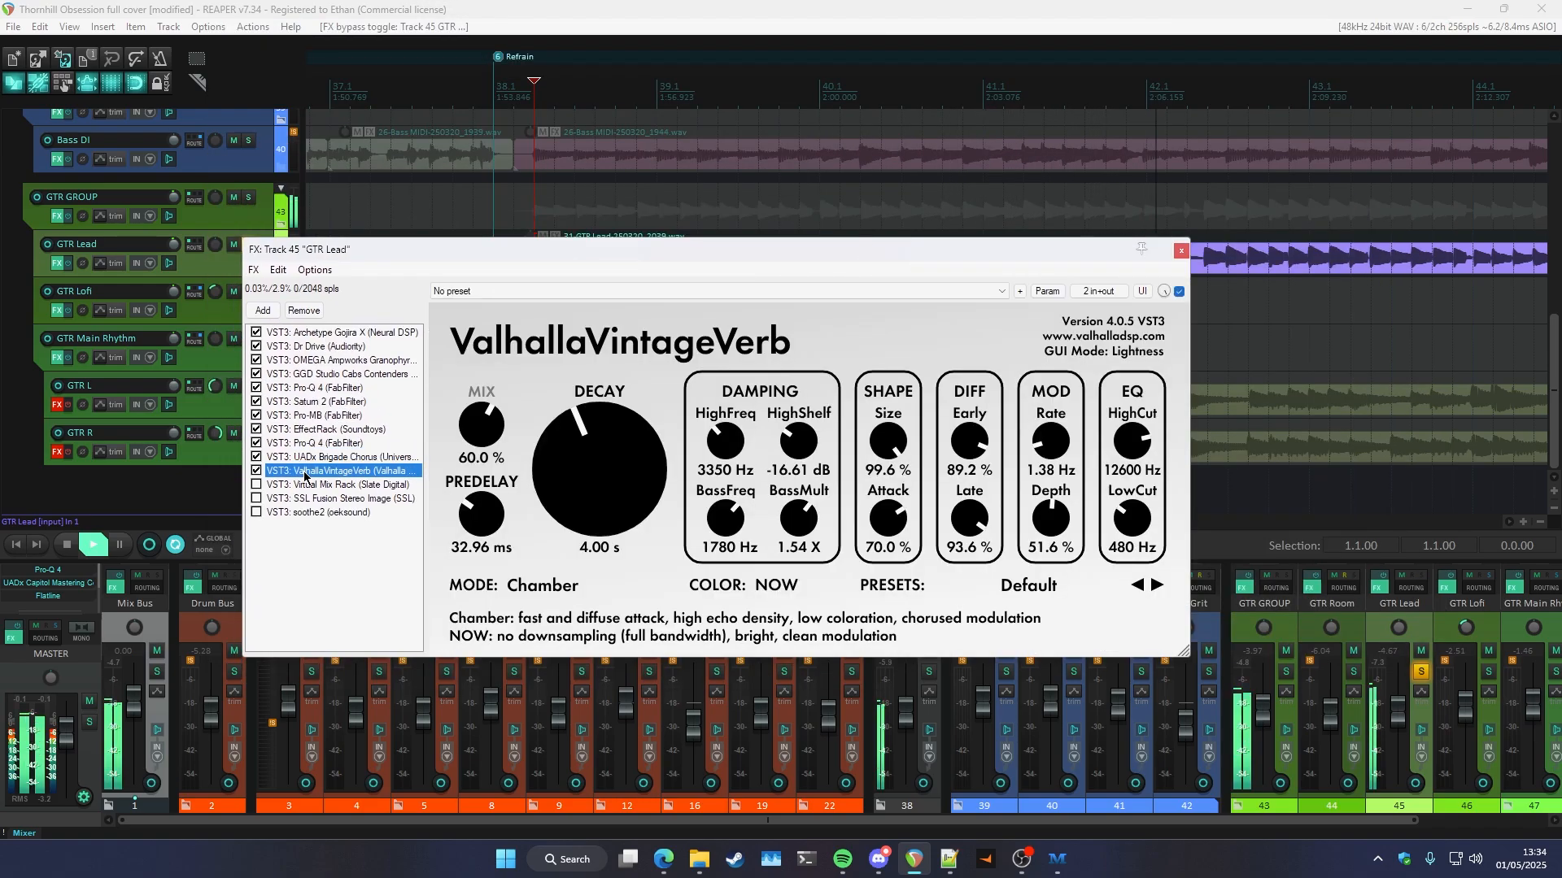
pyautogui.click(318, 485)
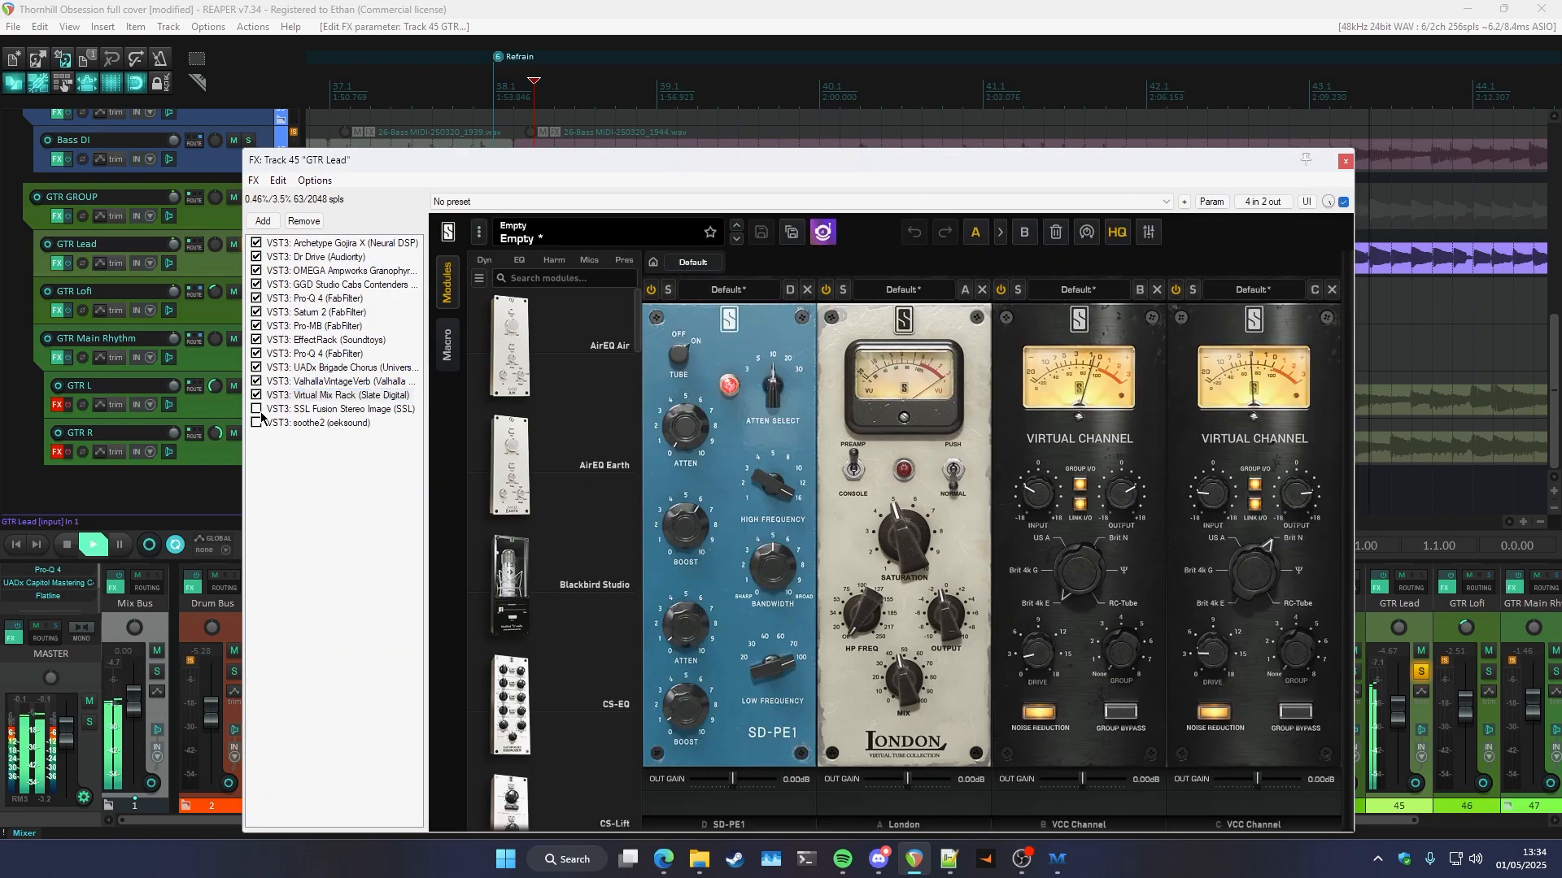
# - Re-enable SSL Fusion Stereo Image and soothe2 on GTR Lead, view them and close the plugin chain
pyautogui.click(260, 411)
pyautogui.click(295, 412)
pyautogui.click(256, 422)
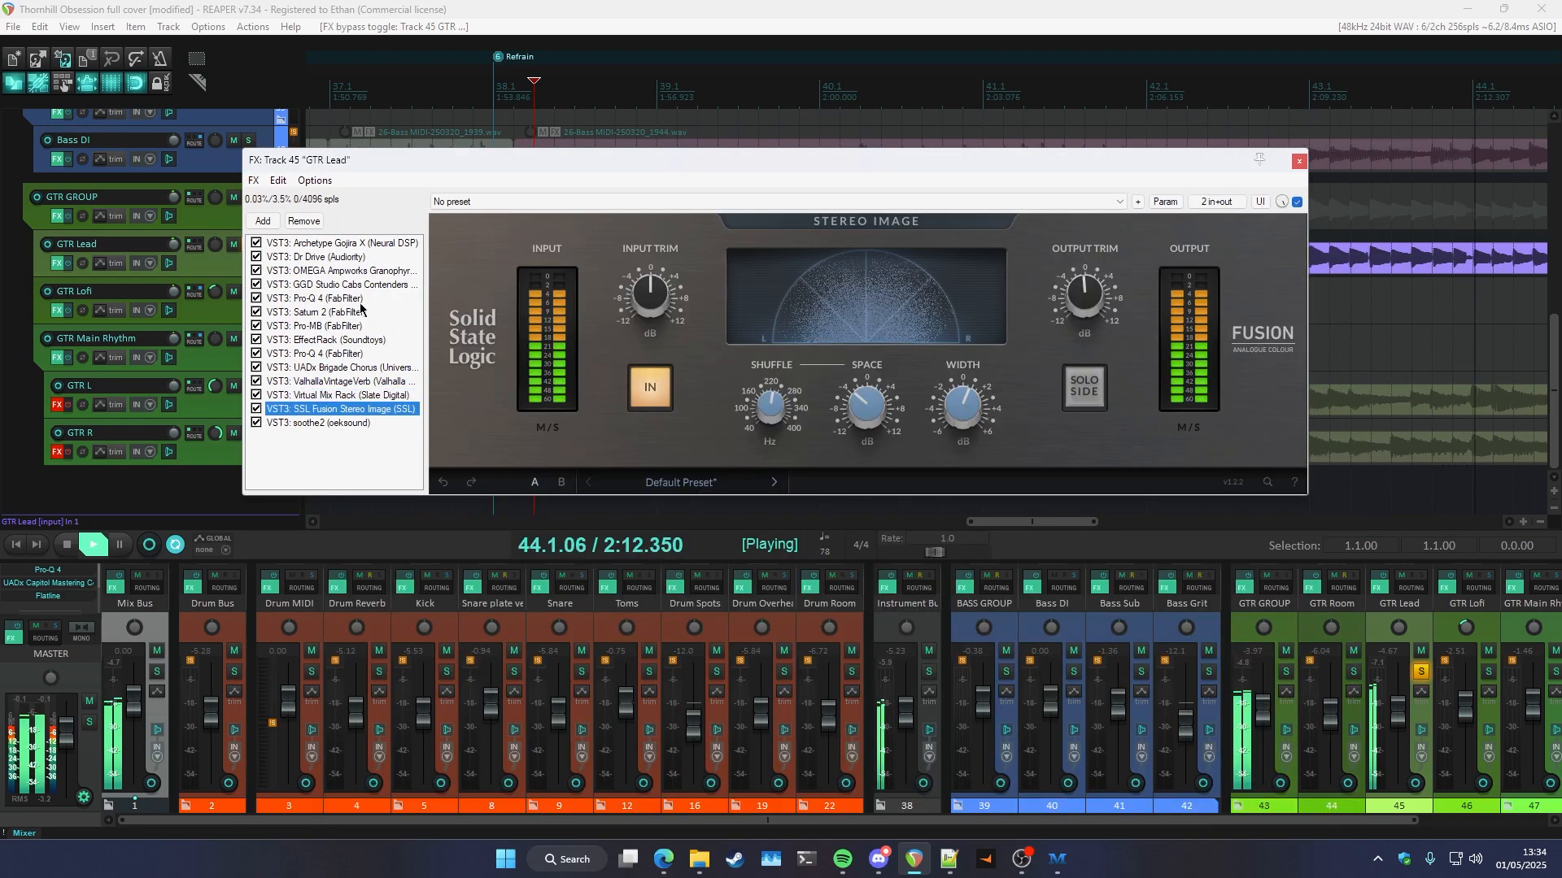
pyautogui.click(318, 423)
pyautogui.press('Escape')
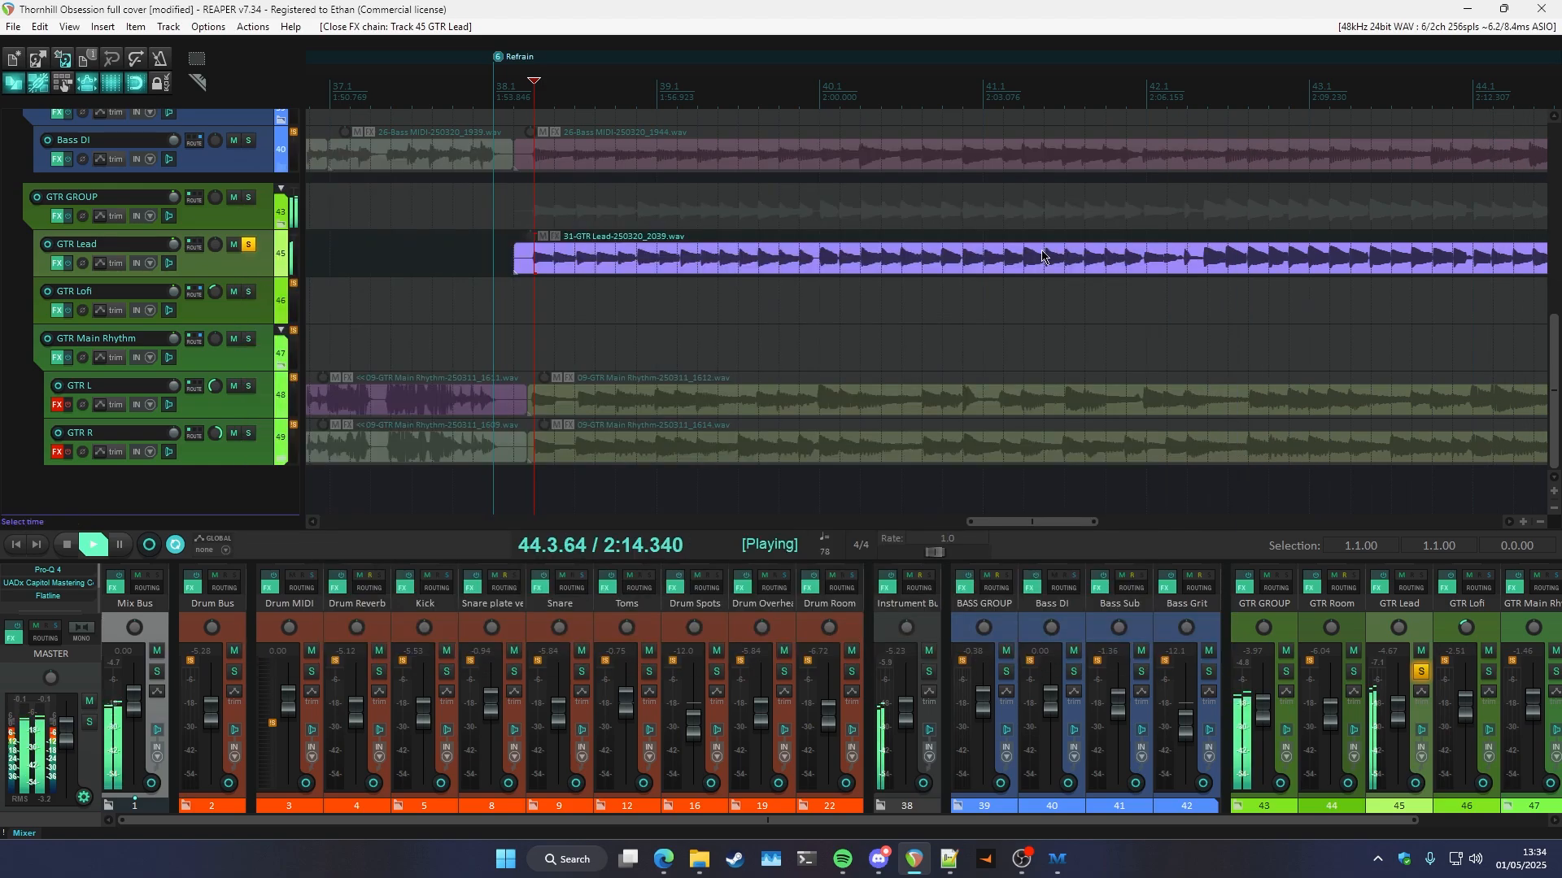
# - Unsolo the GTR Lead track while the song plays, and save the project
pyautogui.scroll(-4, 1043, 258)
pyautogui.click(249, 245)
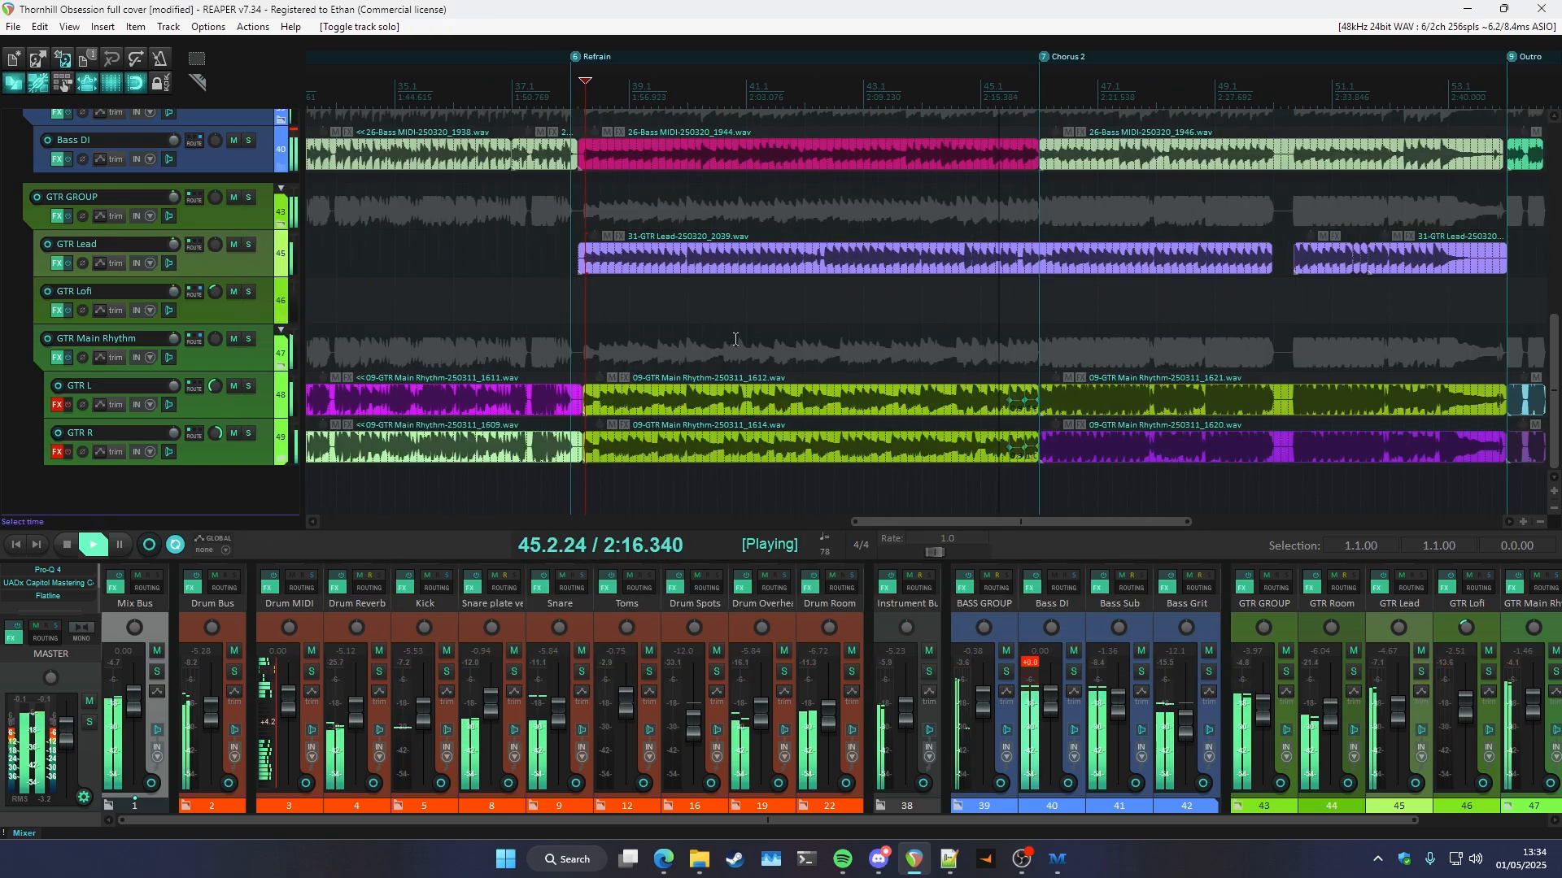
pyautogui.scroll(-4, 724, 340)
pyautogui.scroll(3, 826, 345)
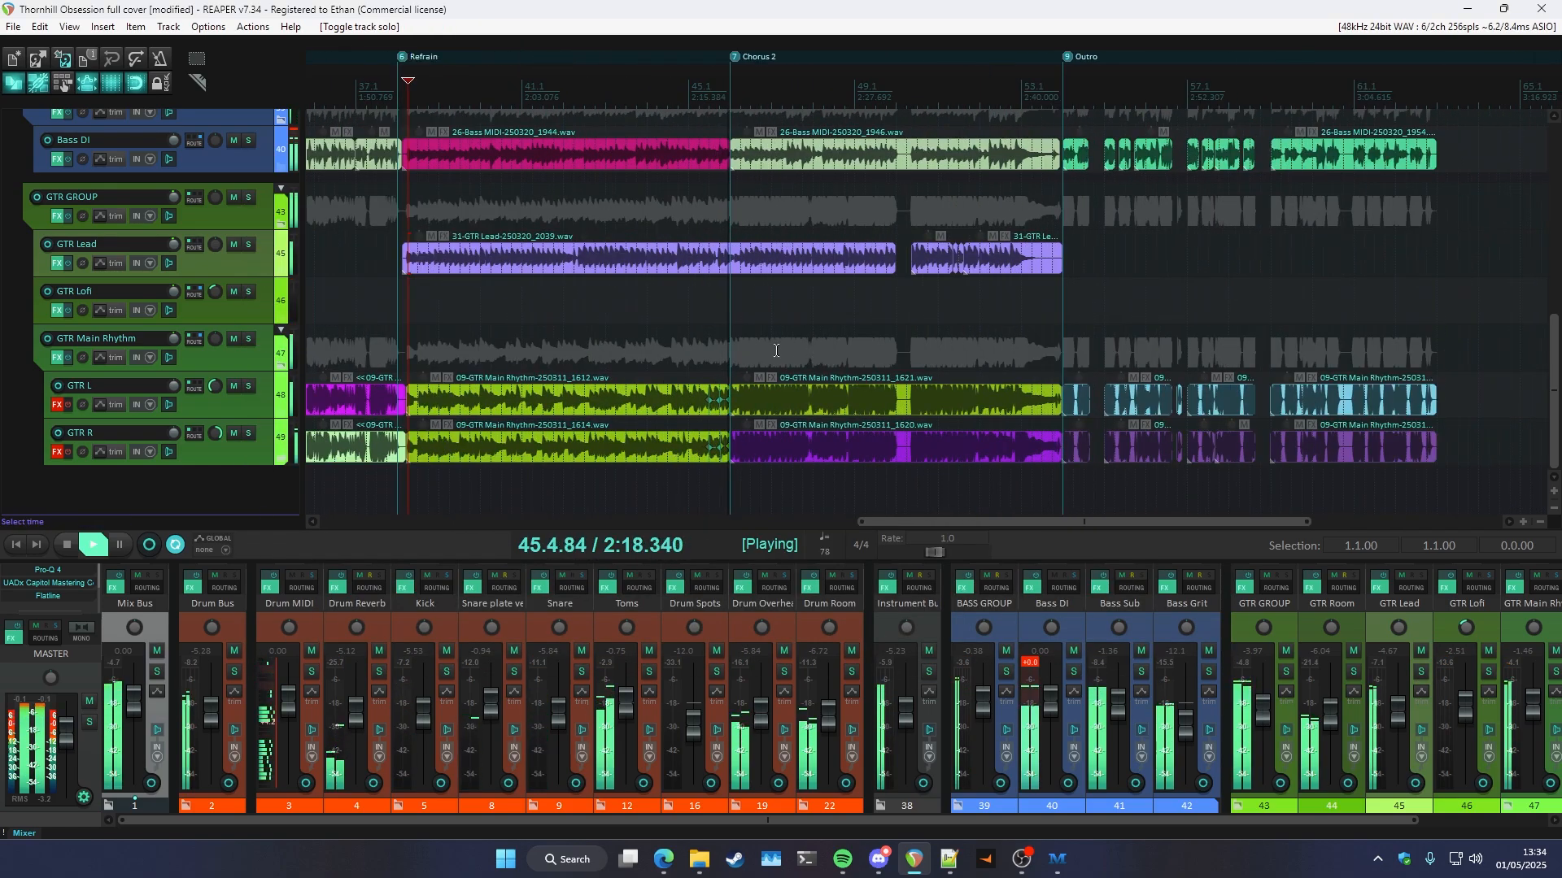
pyautogui.scroll(-3, 776, 351)
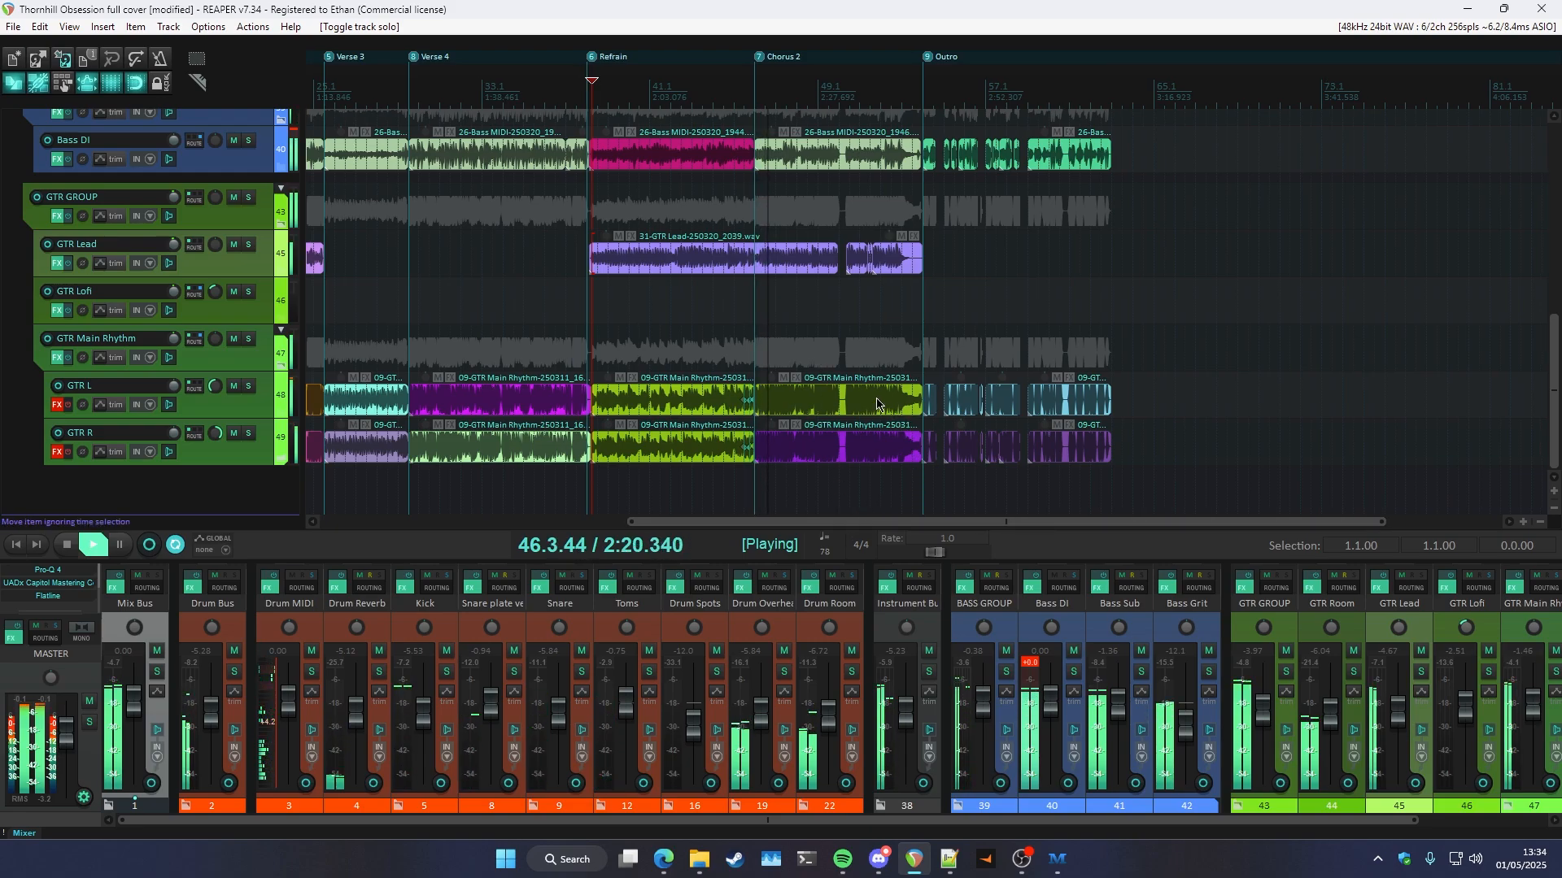
pyautogui.scroll(-3, 877, 405)
pyautogui.hotkey('ctrl', 's')
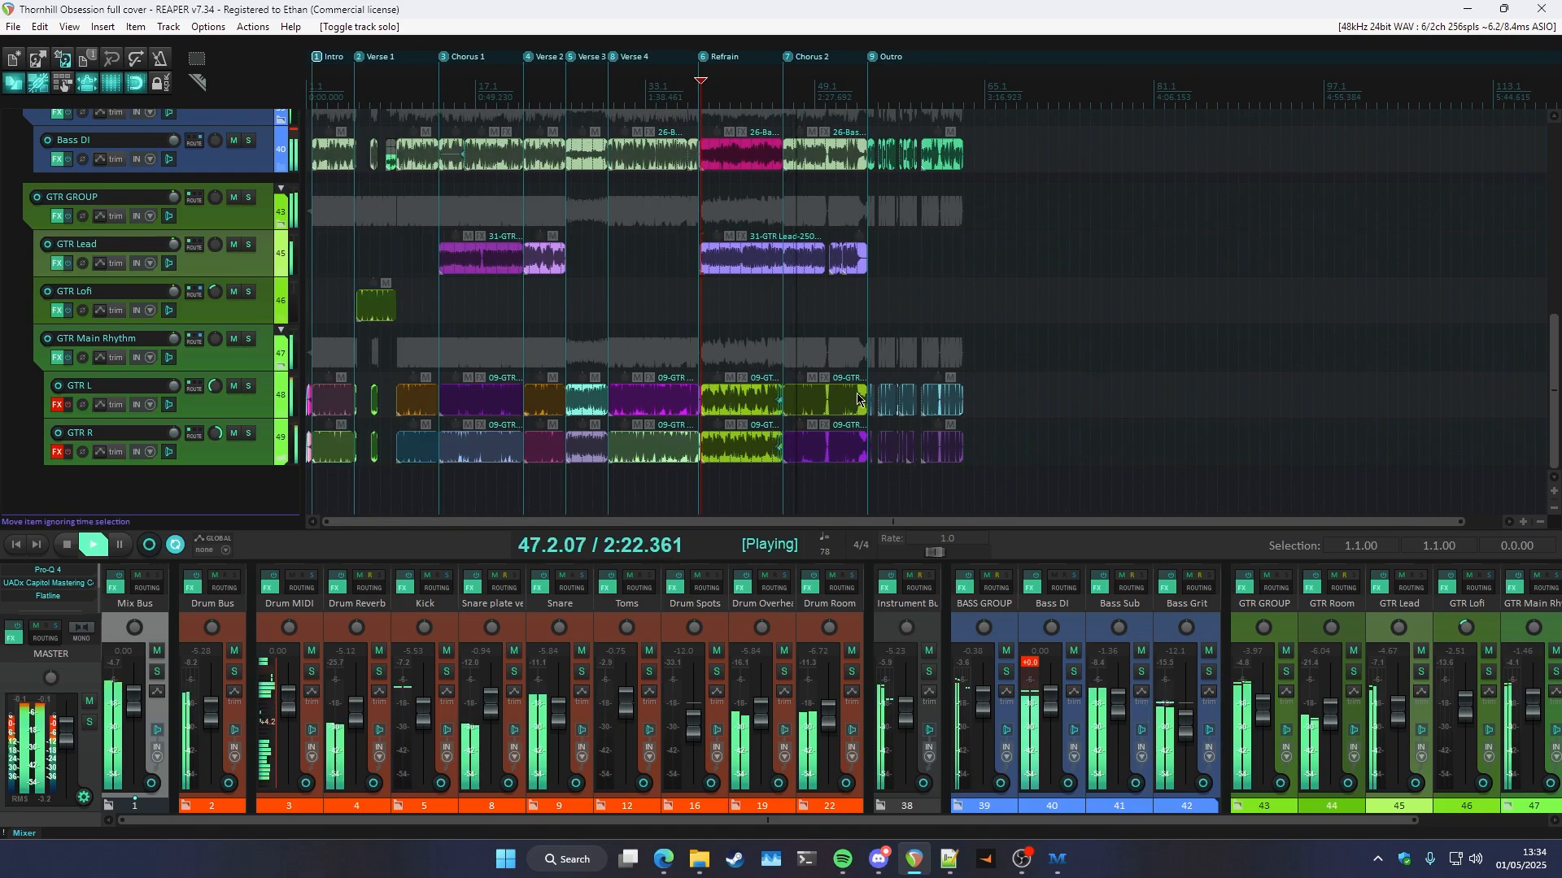
# - Hide the mixer so the track list and arrangement fill the window
pyautogui.scroll(-4, 682, 360)
pyautogui.scroll(4, 414, 358)
pyautogui.scroll(-4, 325, 358)
pyautogui.scroll(4, 314, 358)
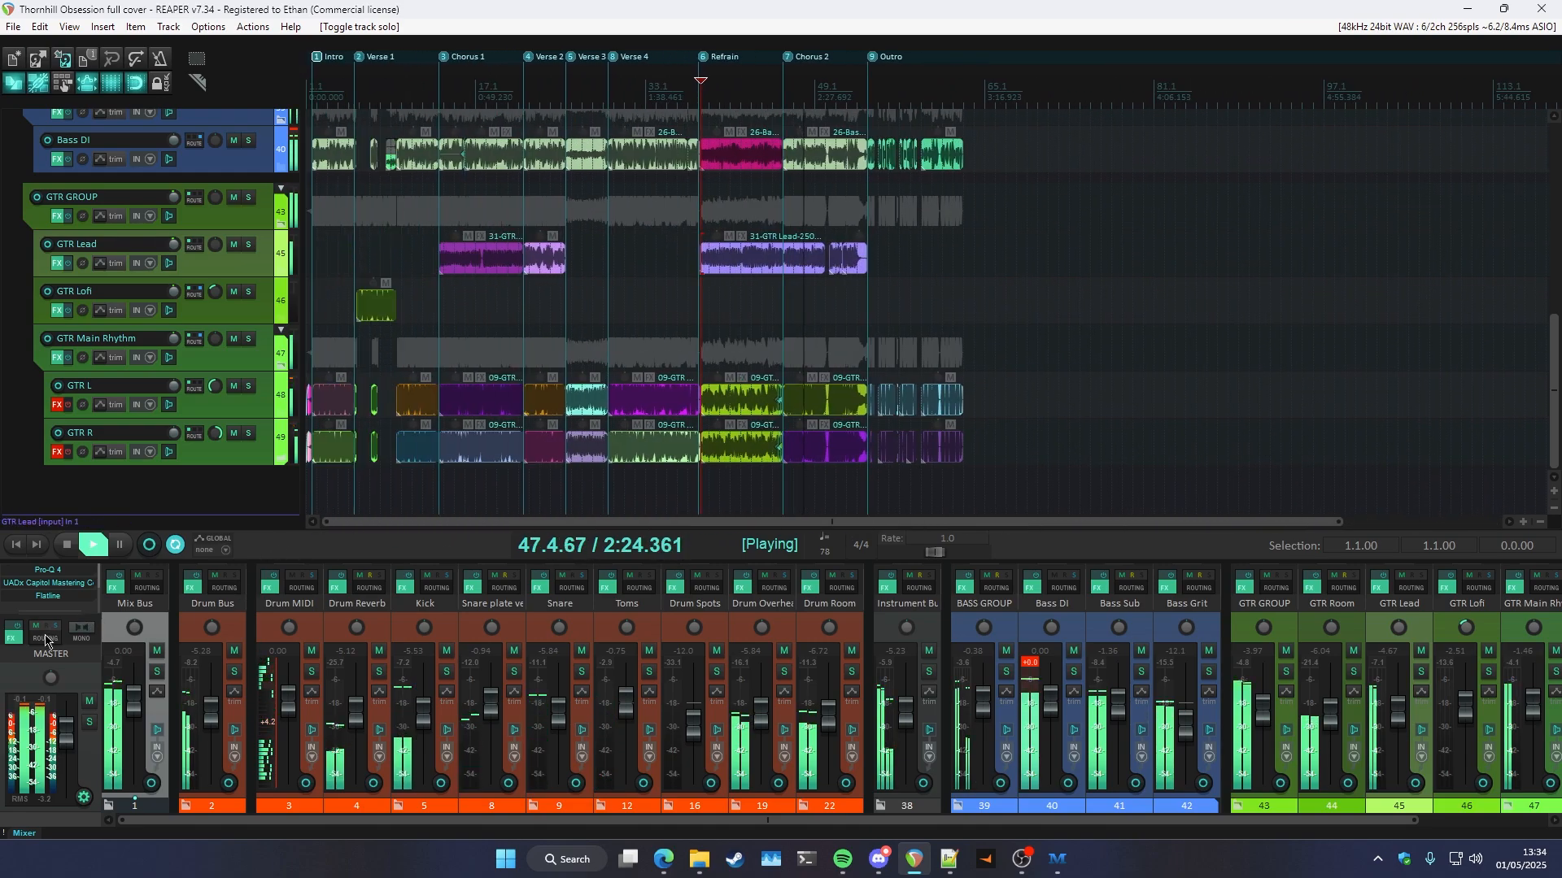
pyautogui.scroll(4, 242, 375)
pyautogui.scroll(3, 242, 375)
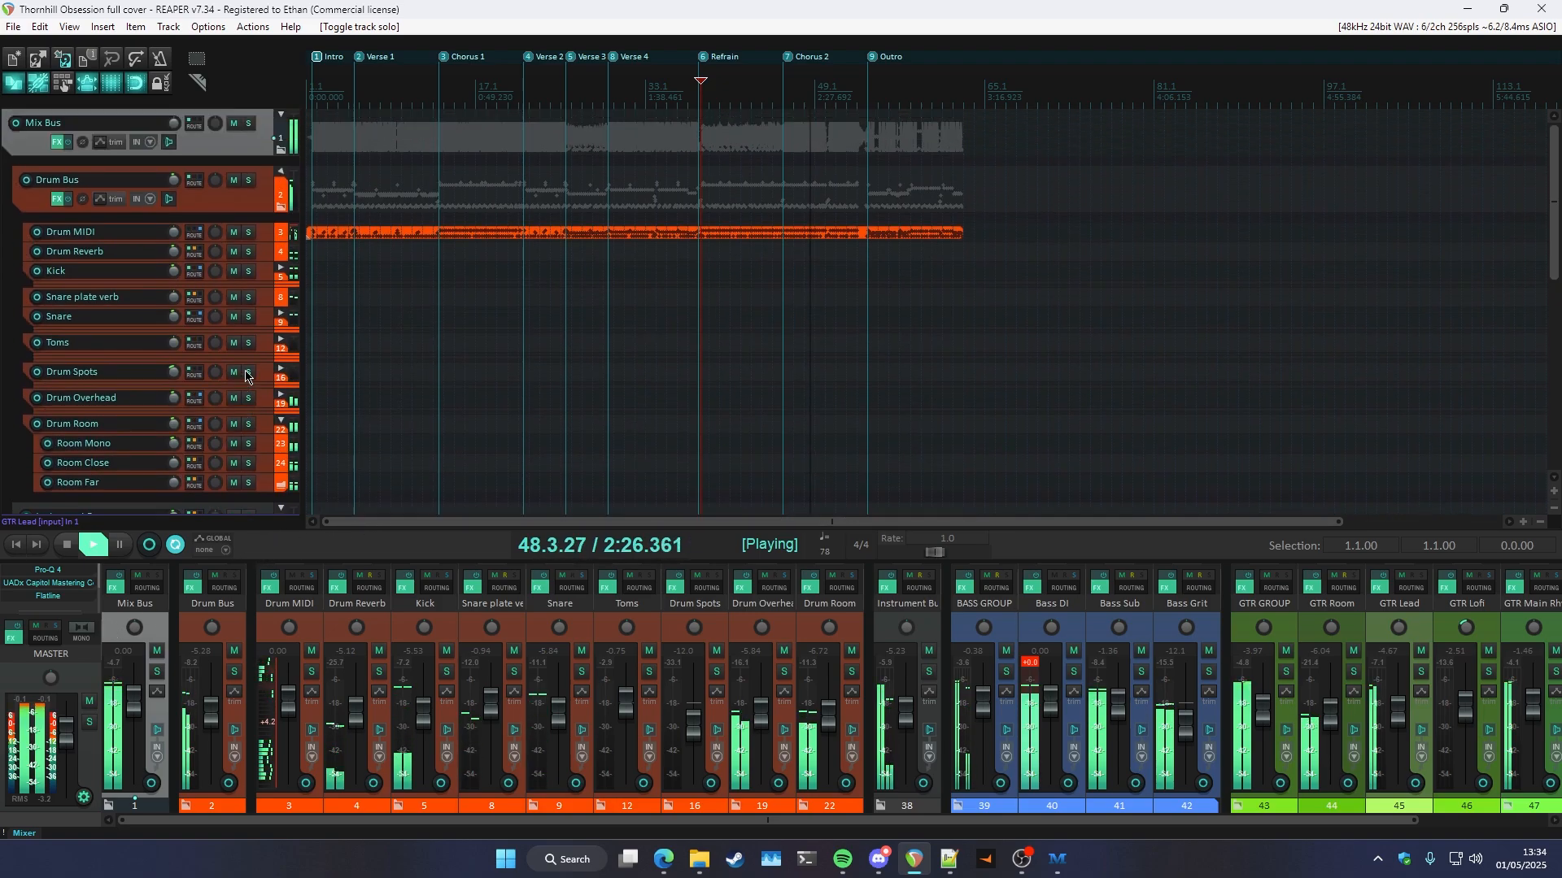
pyautogui.hotkey('ctrl', 'm')
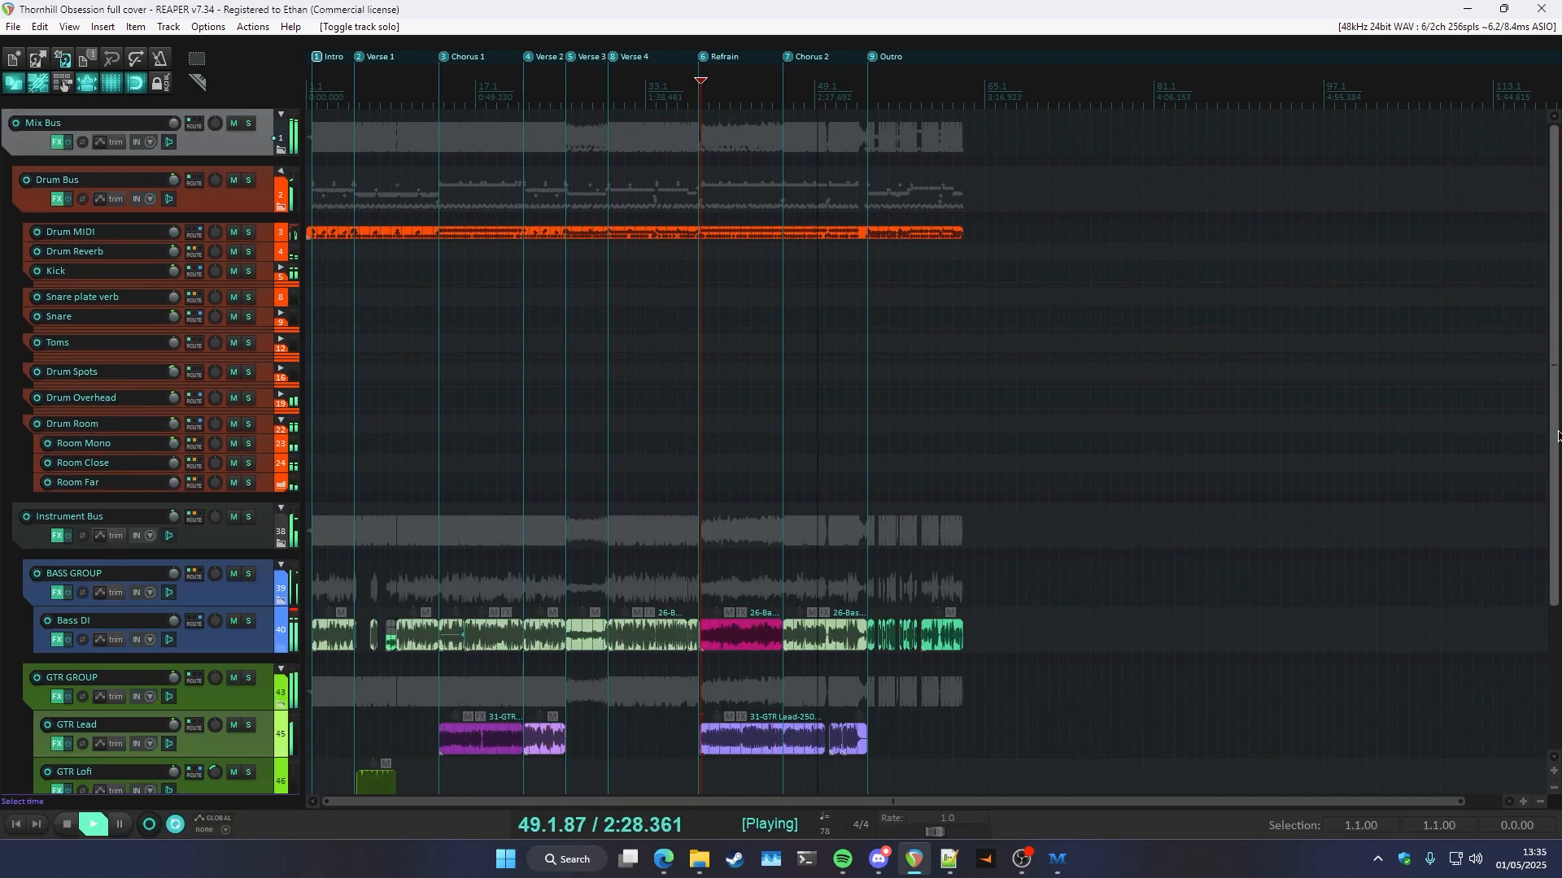
# - Listen to the full mix from Chorus 2 into the Outro while looking over the tracks, and stop playback
pyautogui.scroll(-3, 1012, 507)
pyautogui.scroll(6, 711, 609)
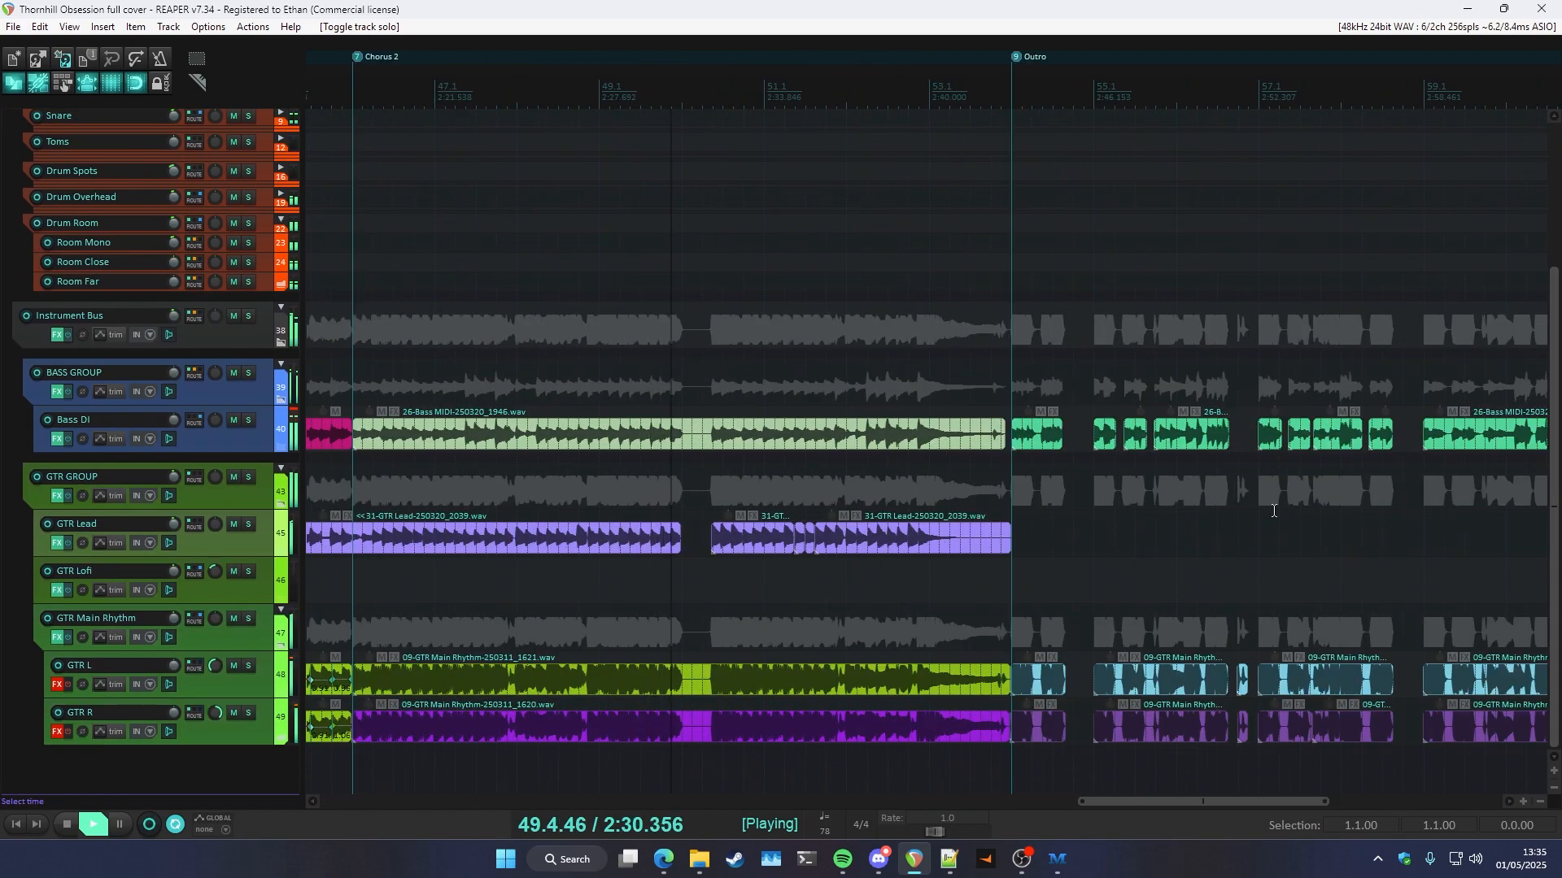
pyautogui.scroll(3, 1549, 259)
pyautogui.scroll(-3, 593, 393)
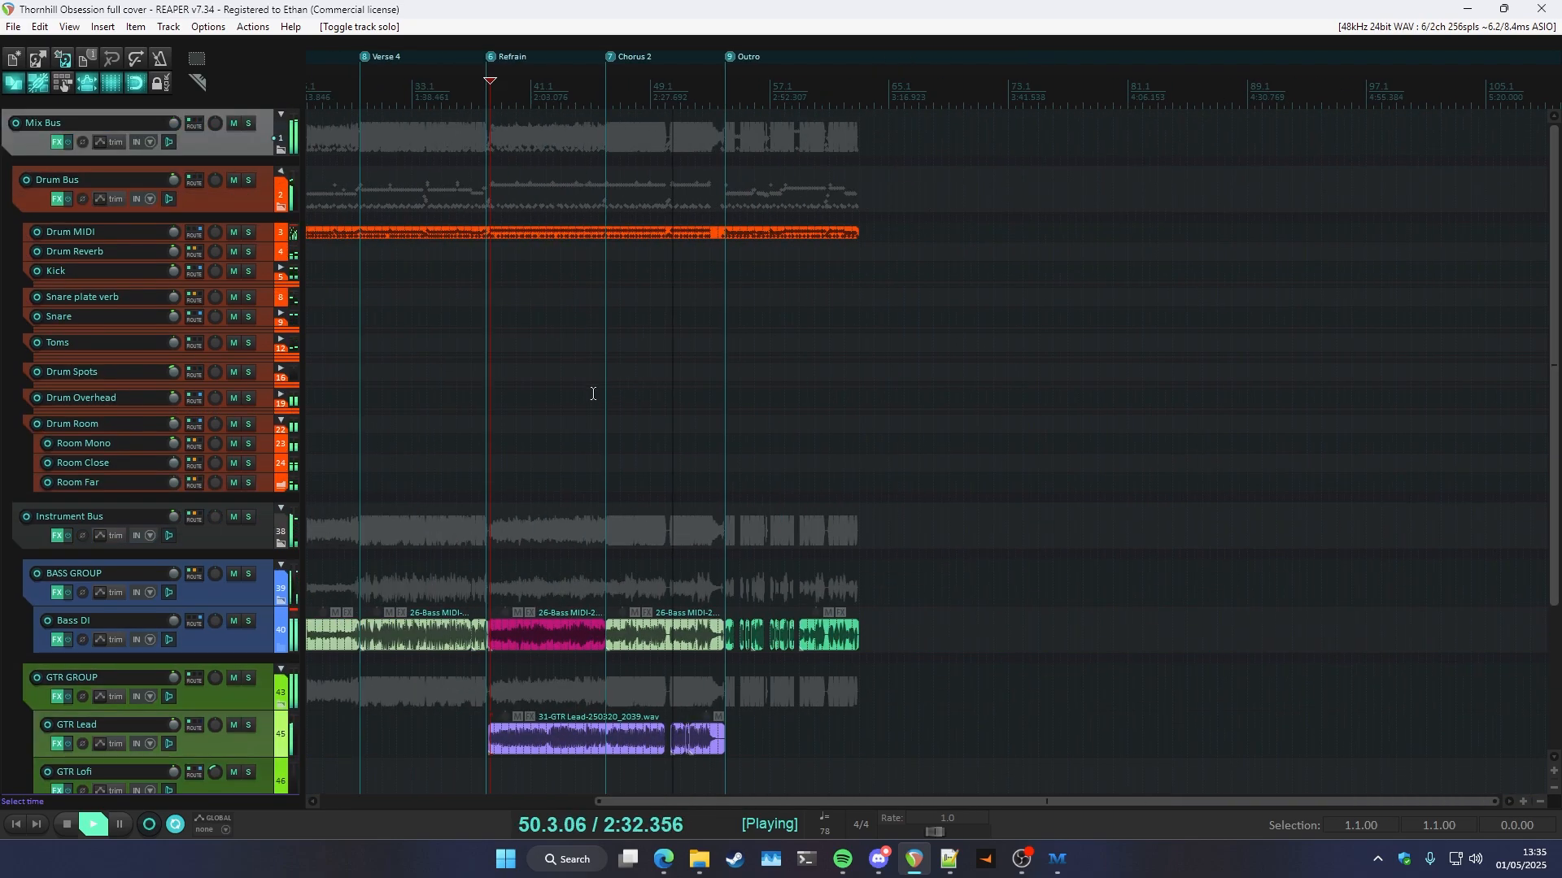
pyautogui.scroll(1, 861, 407)
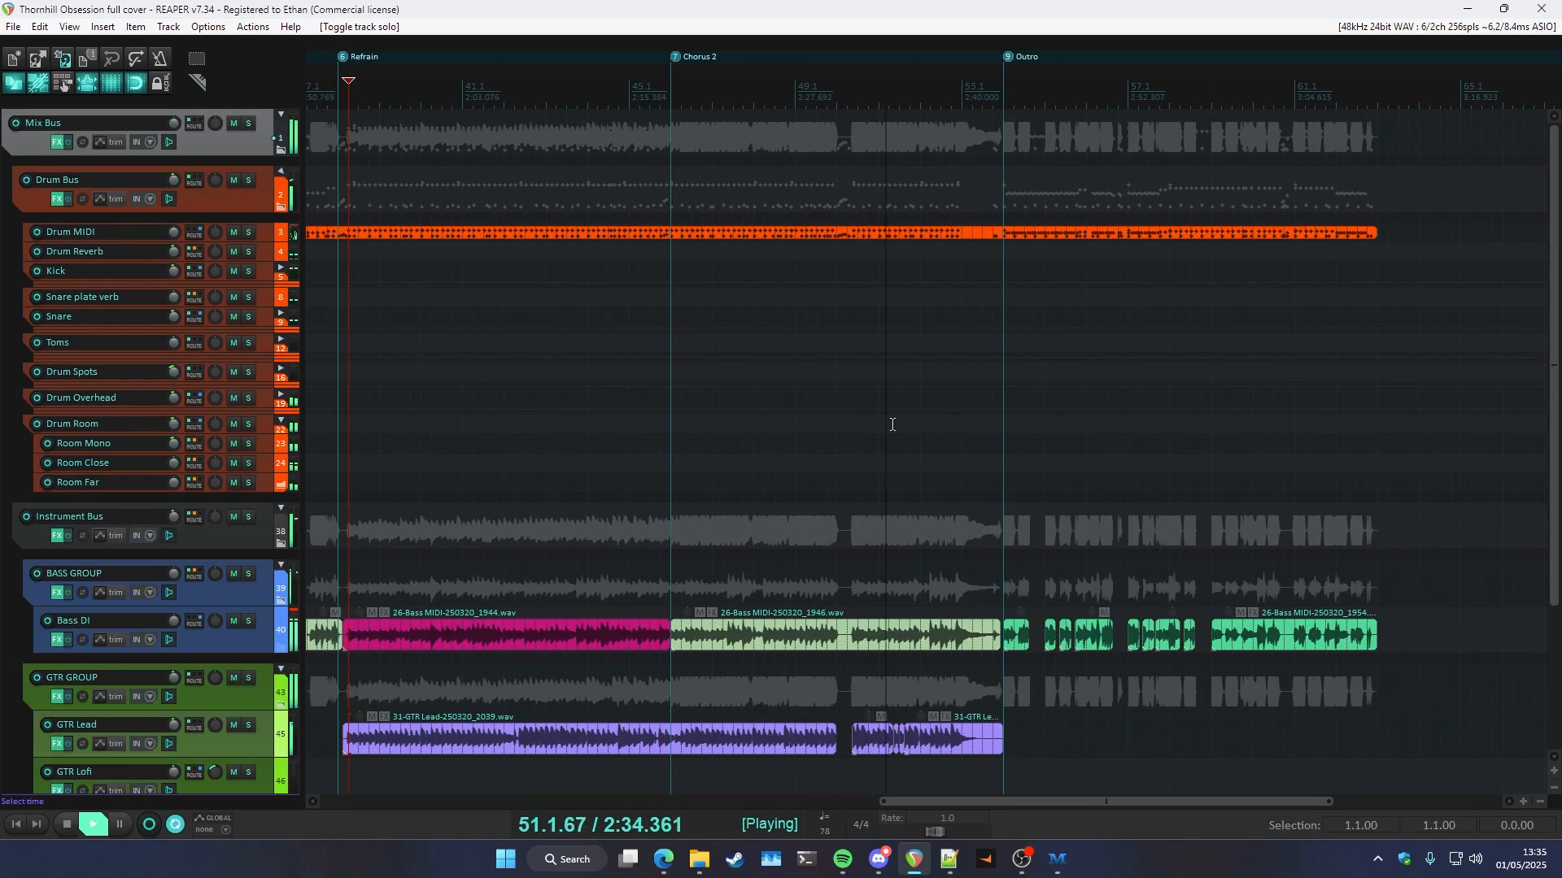
pyautogui.scroll(-2, 882, 423)
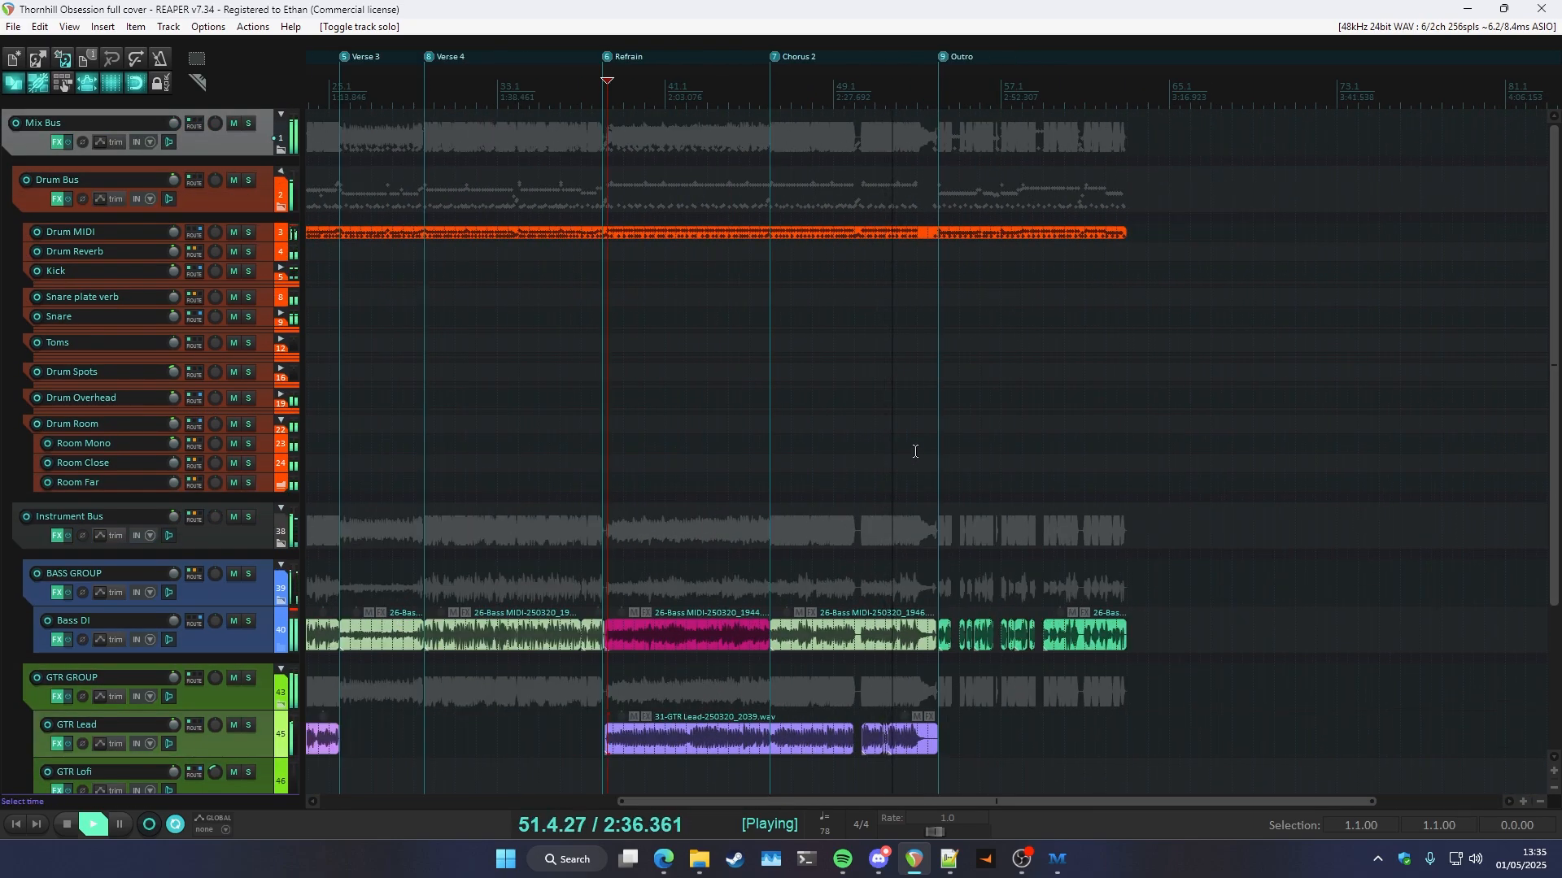
pyautogui.scroll(2, 916, 452)
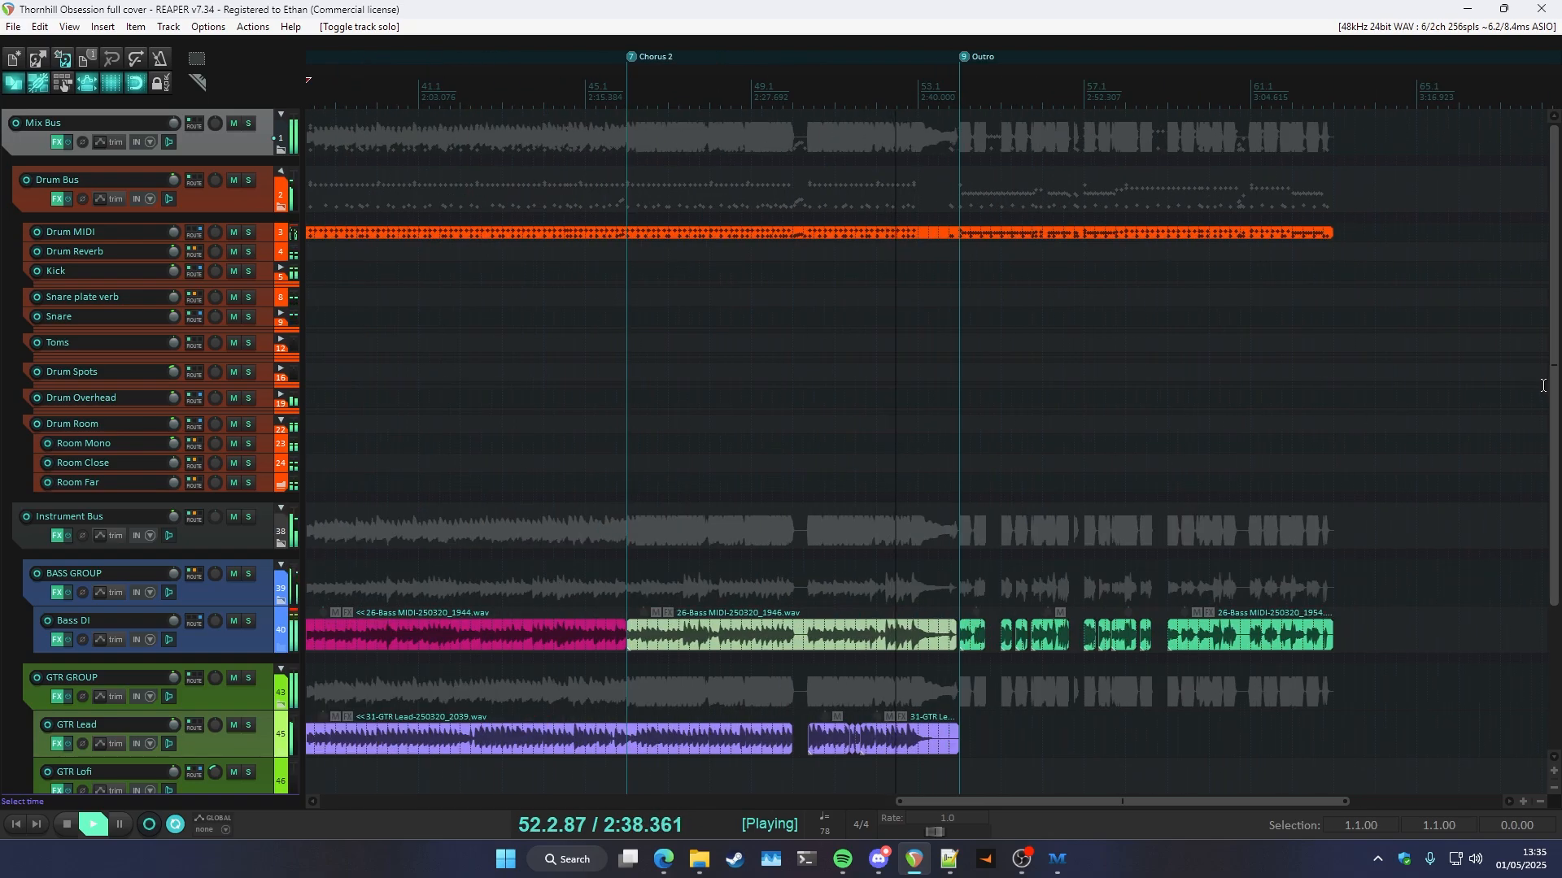
pyautogui.moveTo(1552, 390); pyautogui.dragTo(1550, 570)
pyautogui.scroll(2, 1081, 609)
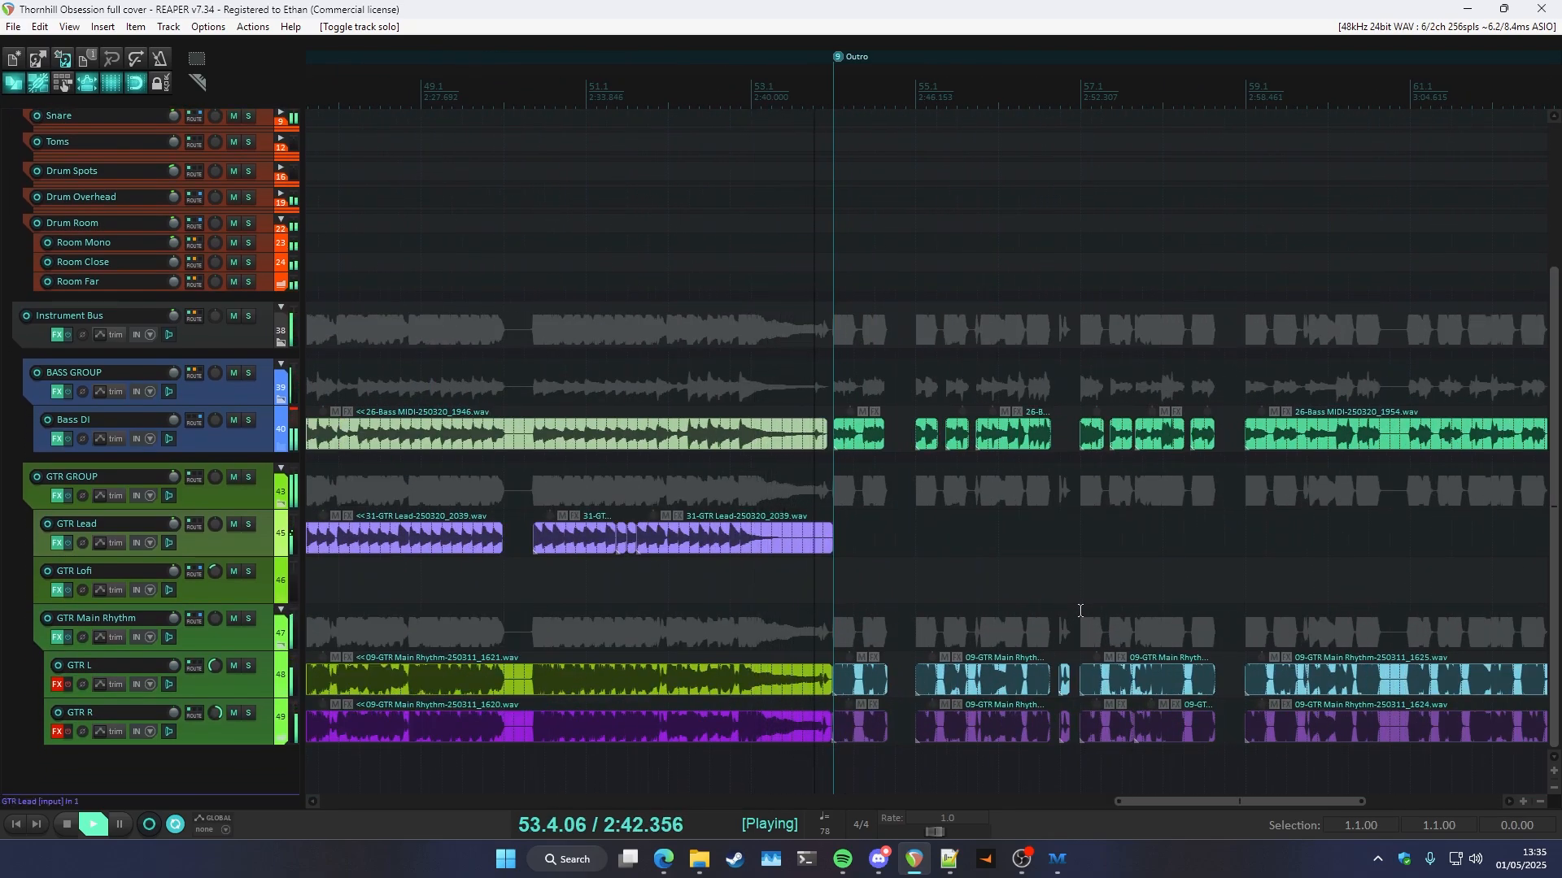
pyautogui.scroll(3, 843, 568)
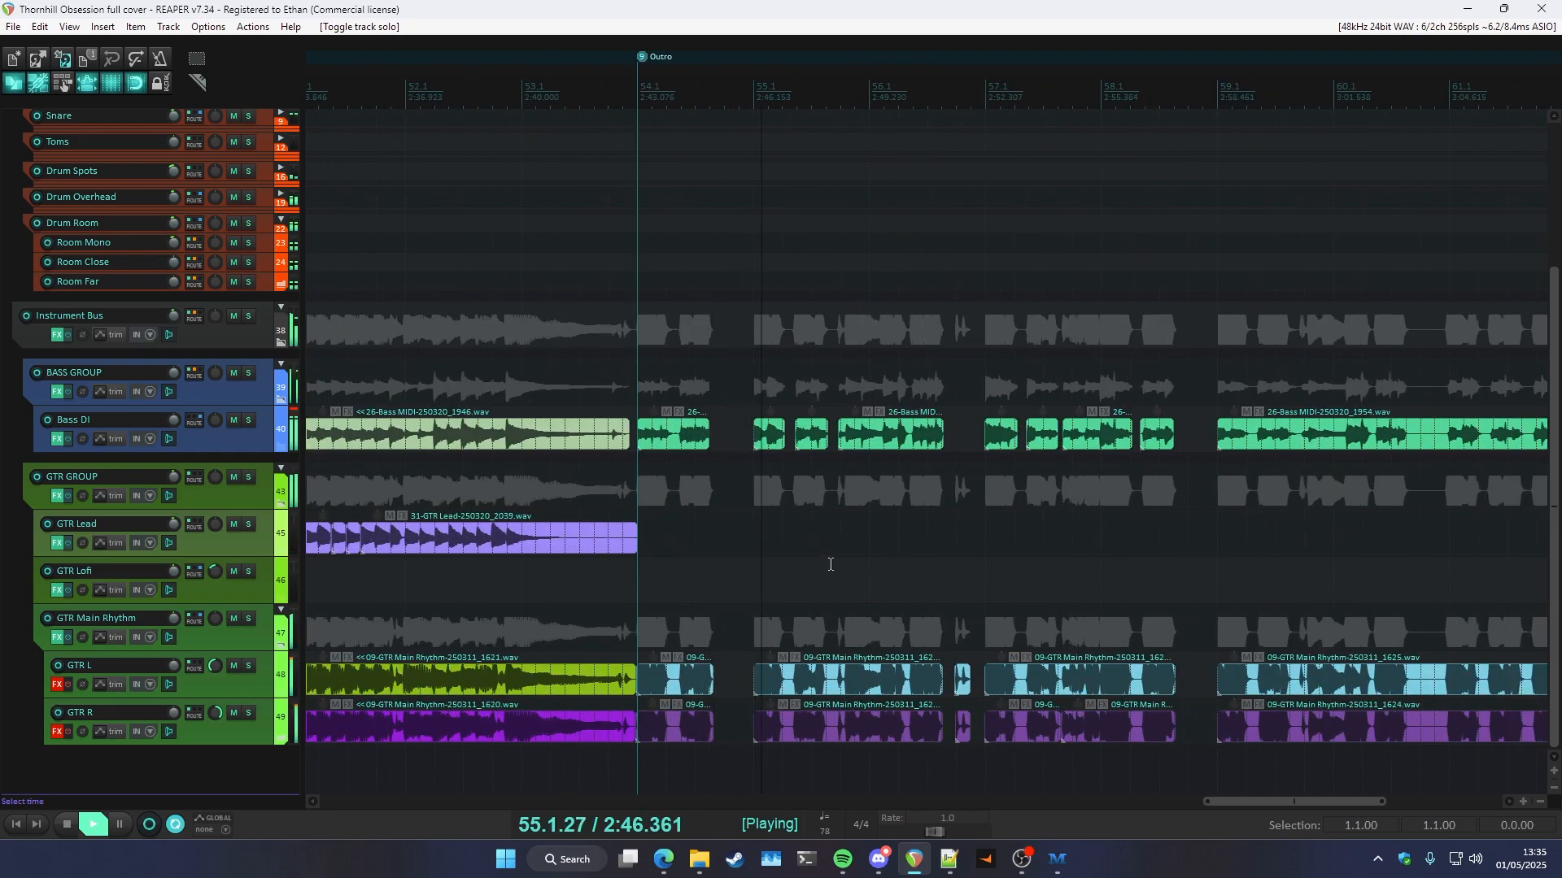
pyautogui.scroll(5, 267, 229)
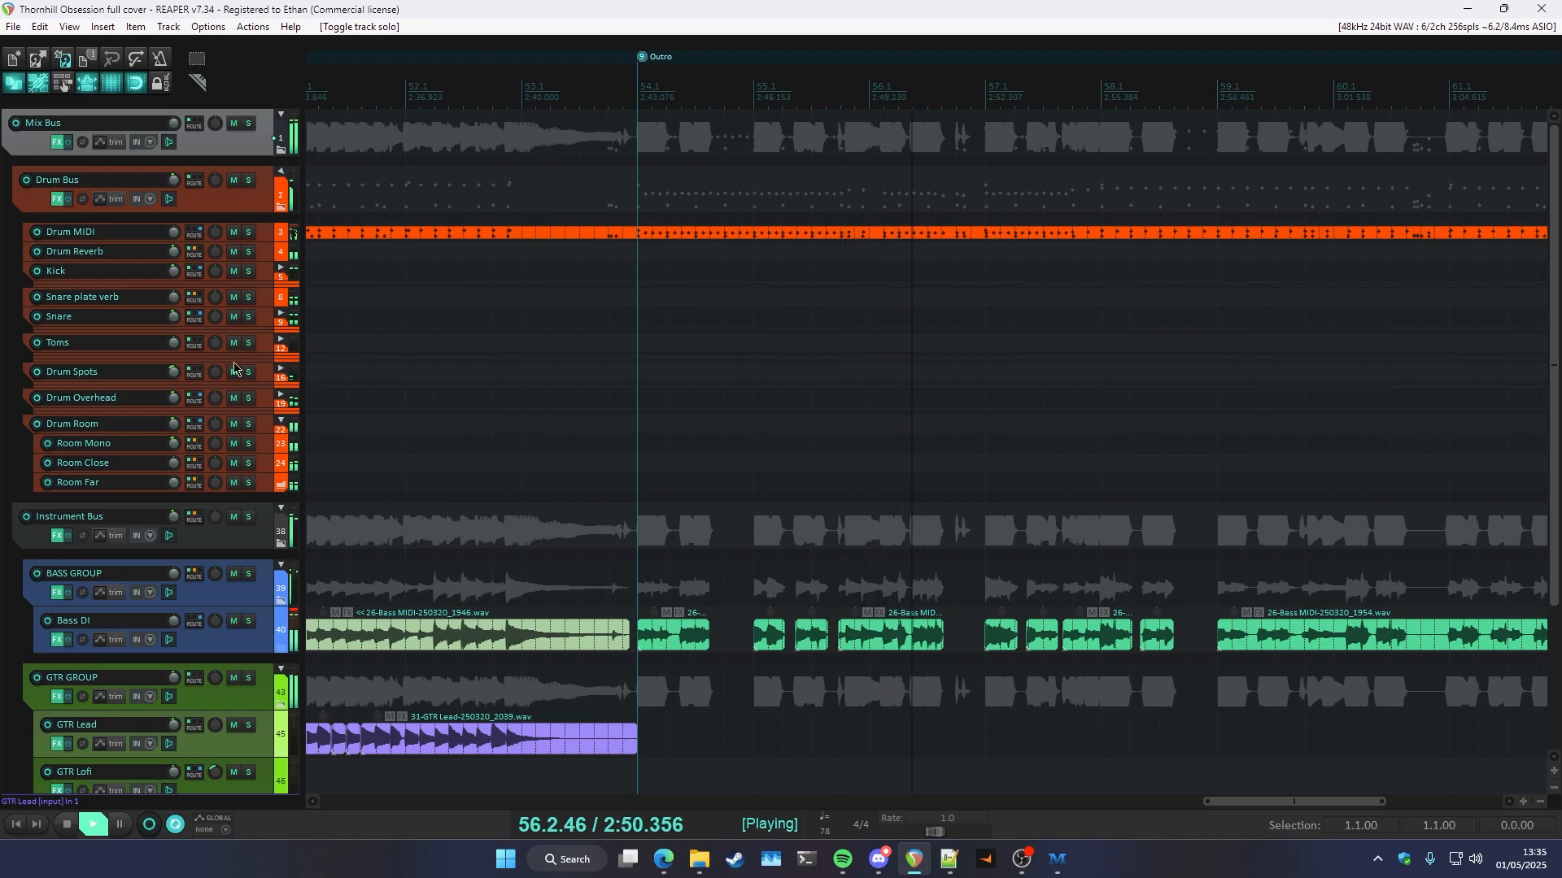
pyautogui.scroll(-5, 295, 412)
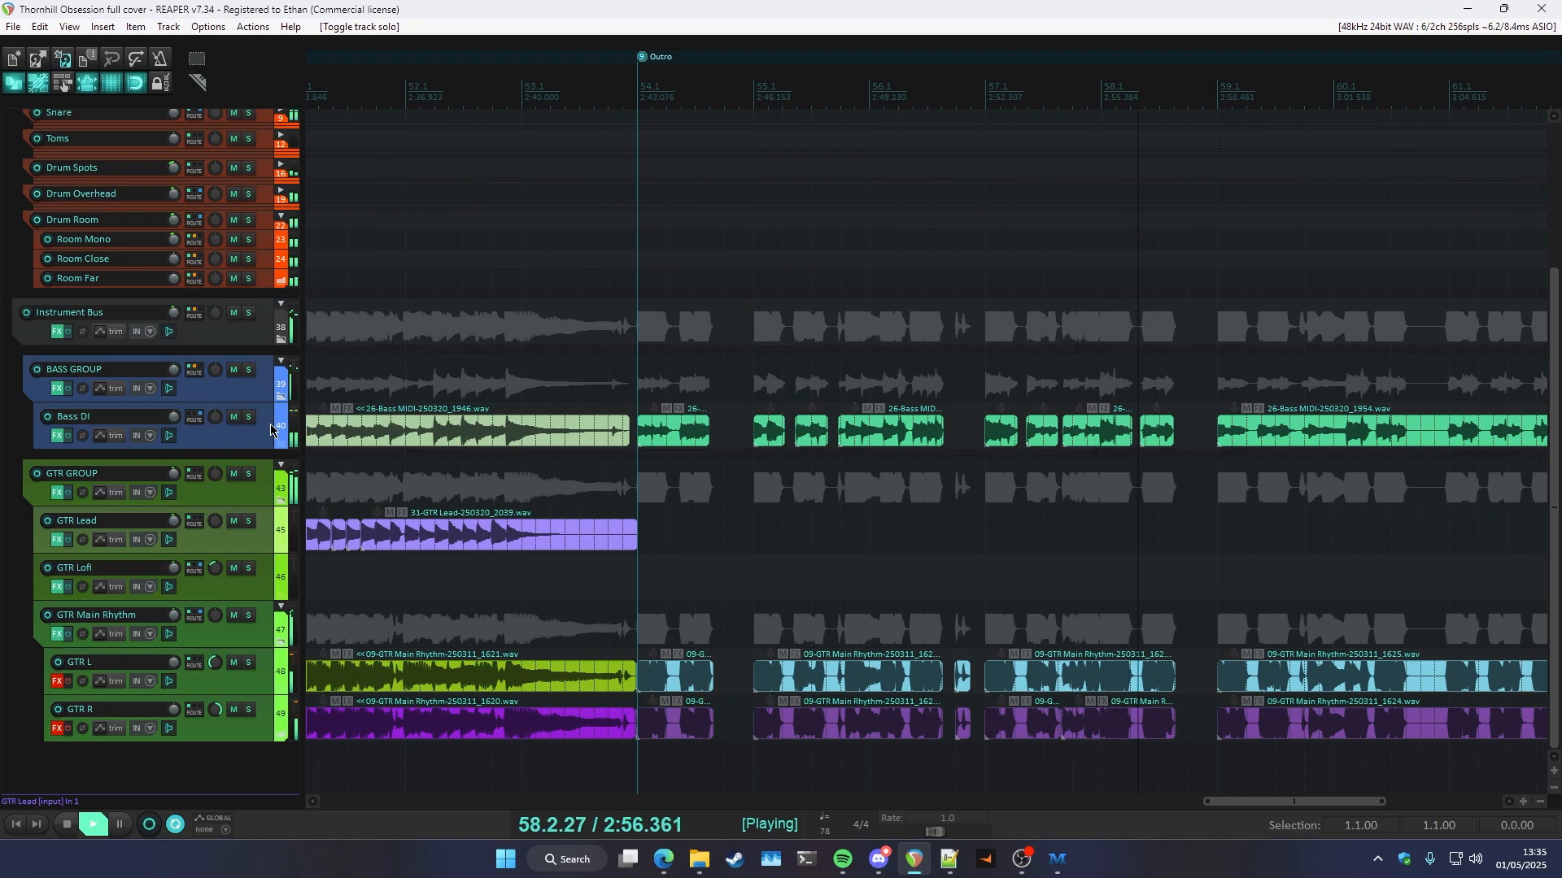
pyautogui.press('space')
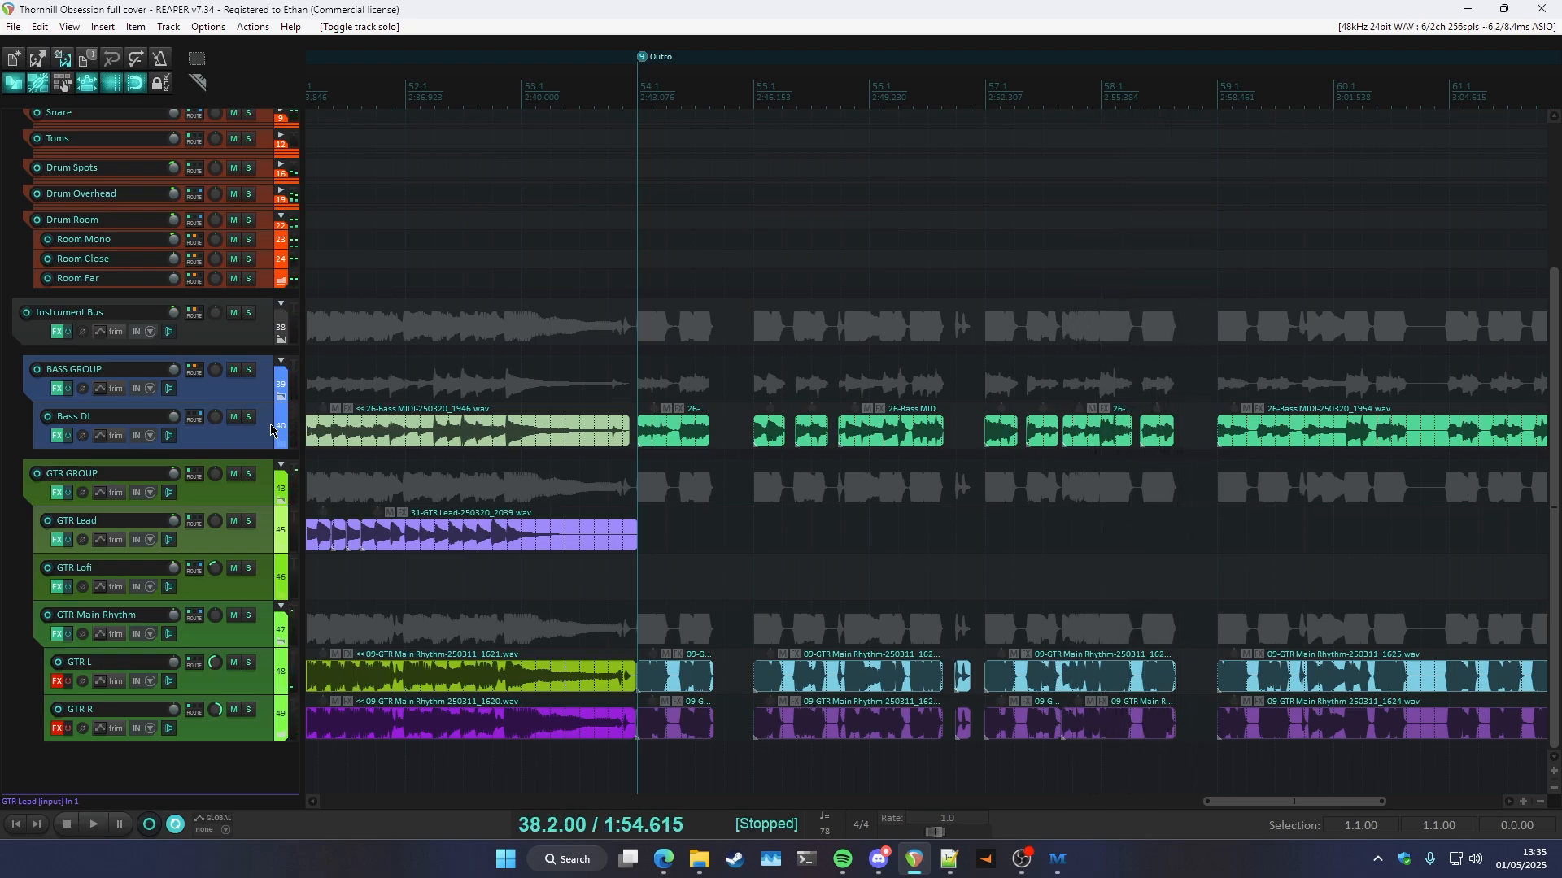
# - Select the Drum Room track and place the edit cursor at the Outro marker
pyautogui.scroll(5, 271, 427)
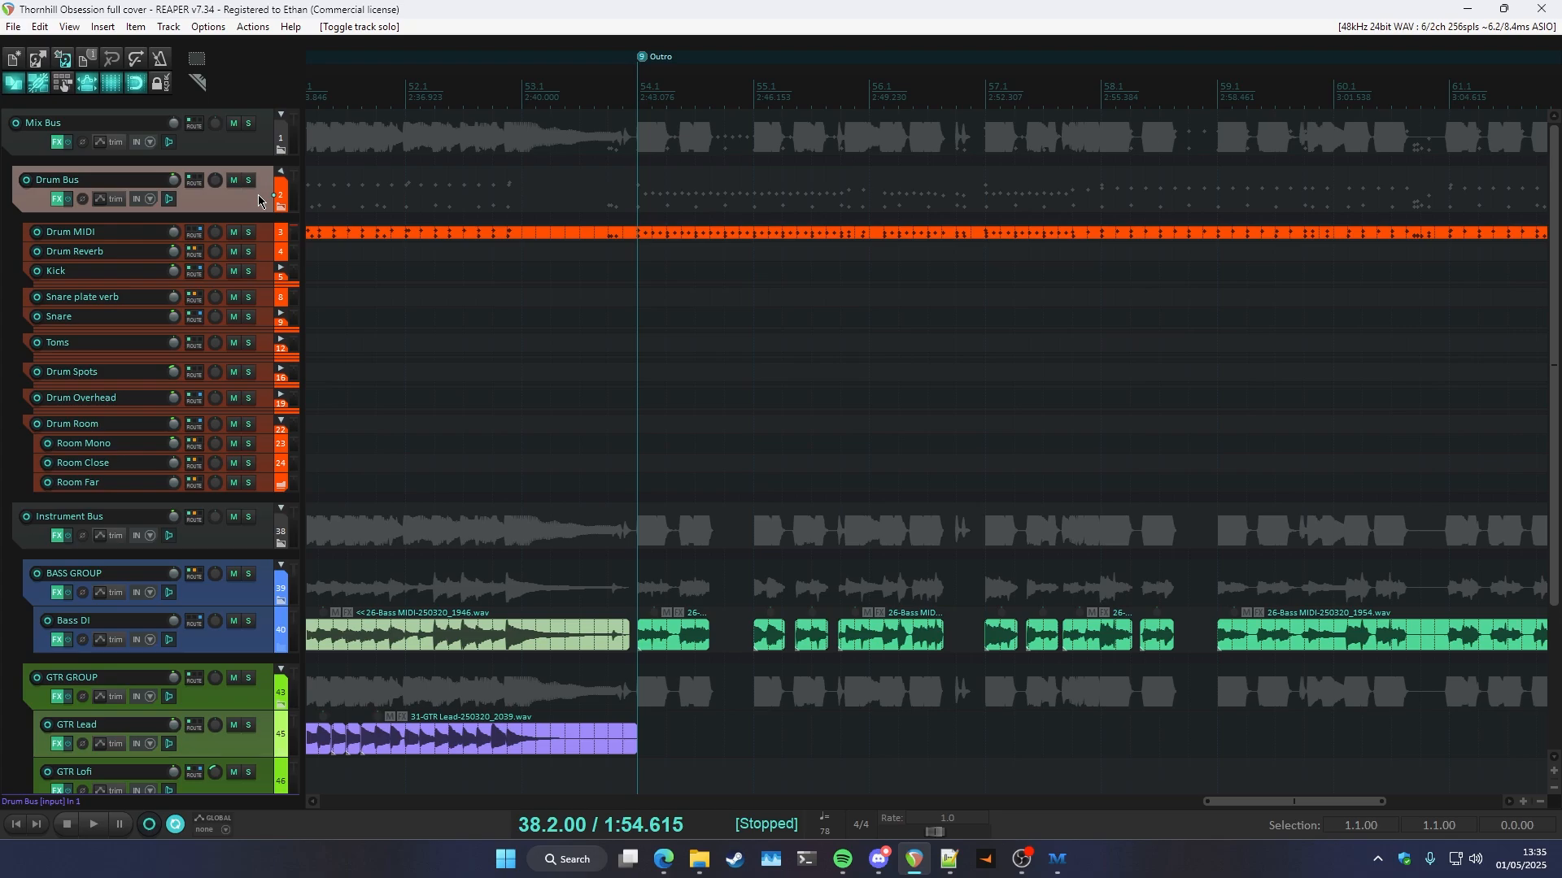
pyautogui.click(269, 431)
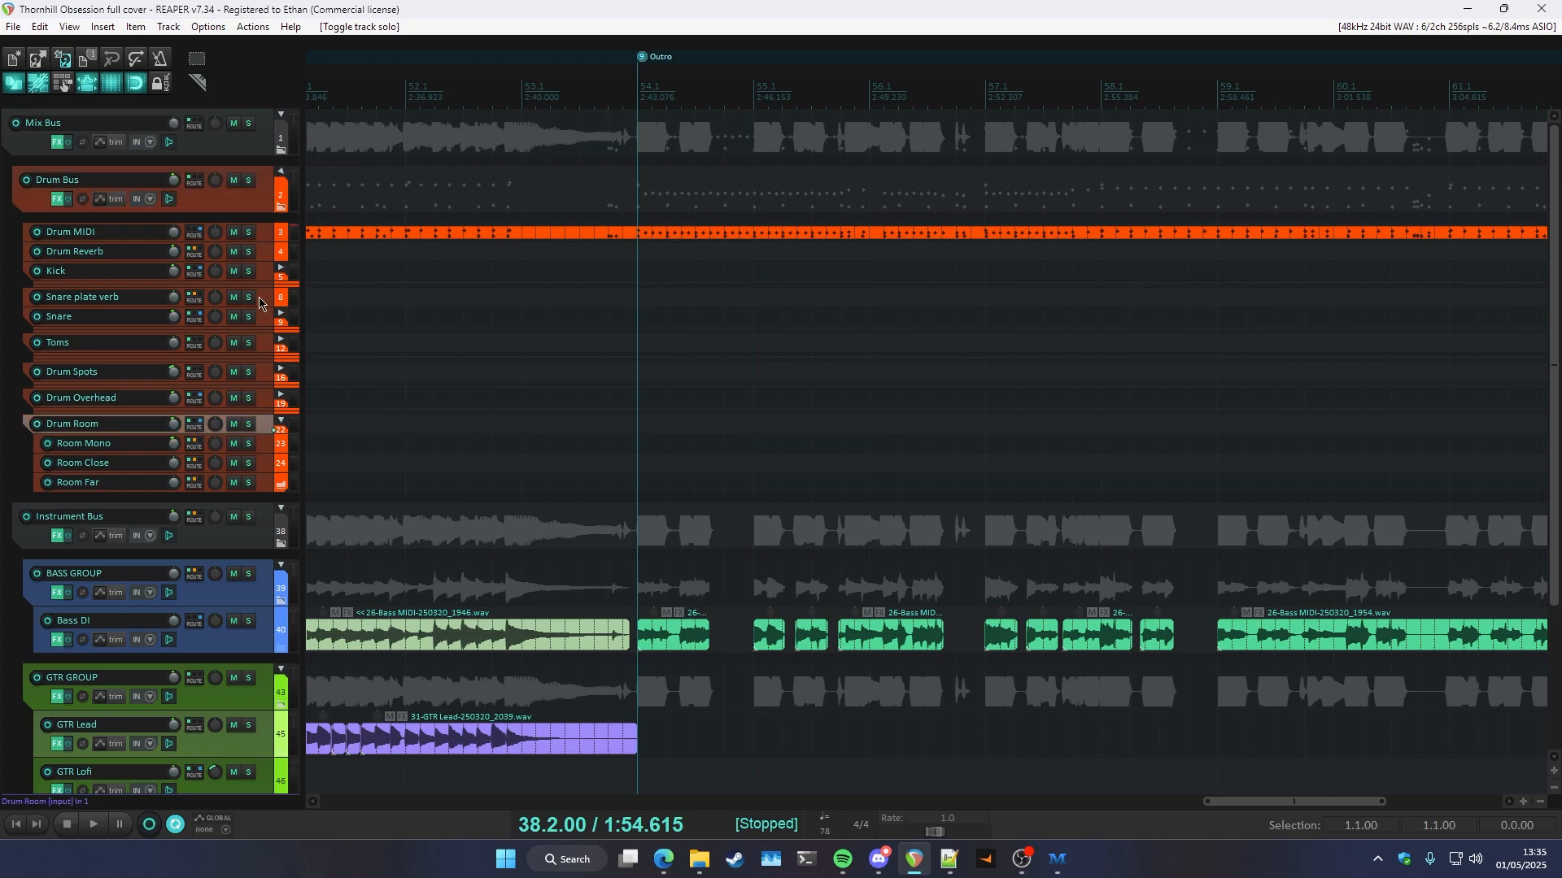
pyautogui.click(249, 209)
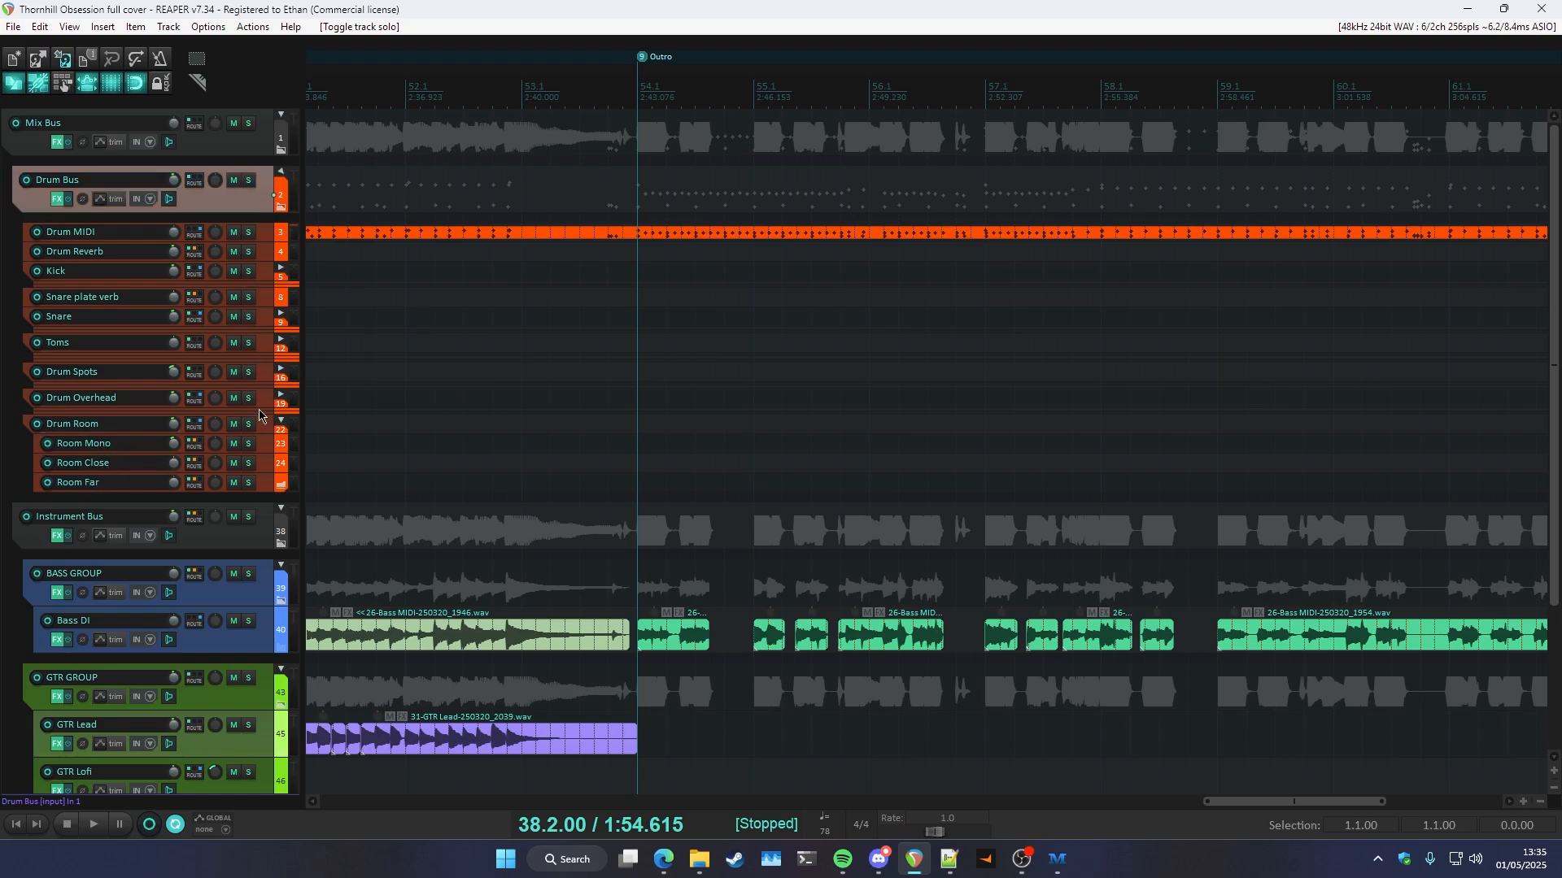
pyautogui.click(271, 428)
pyautogui.click(650, 80)
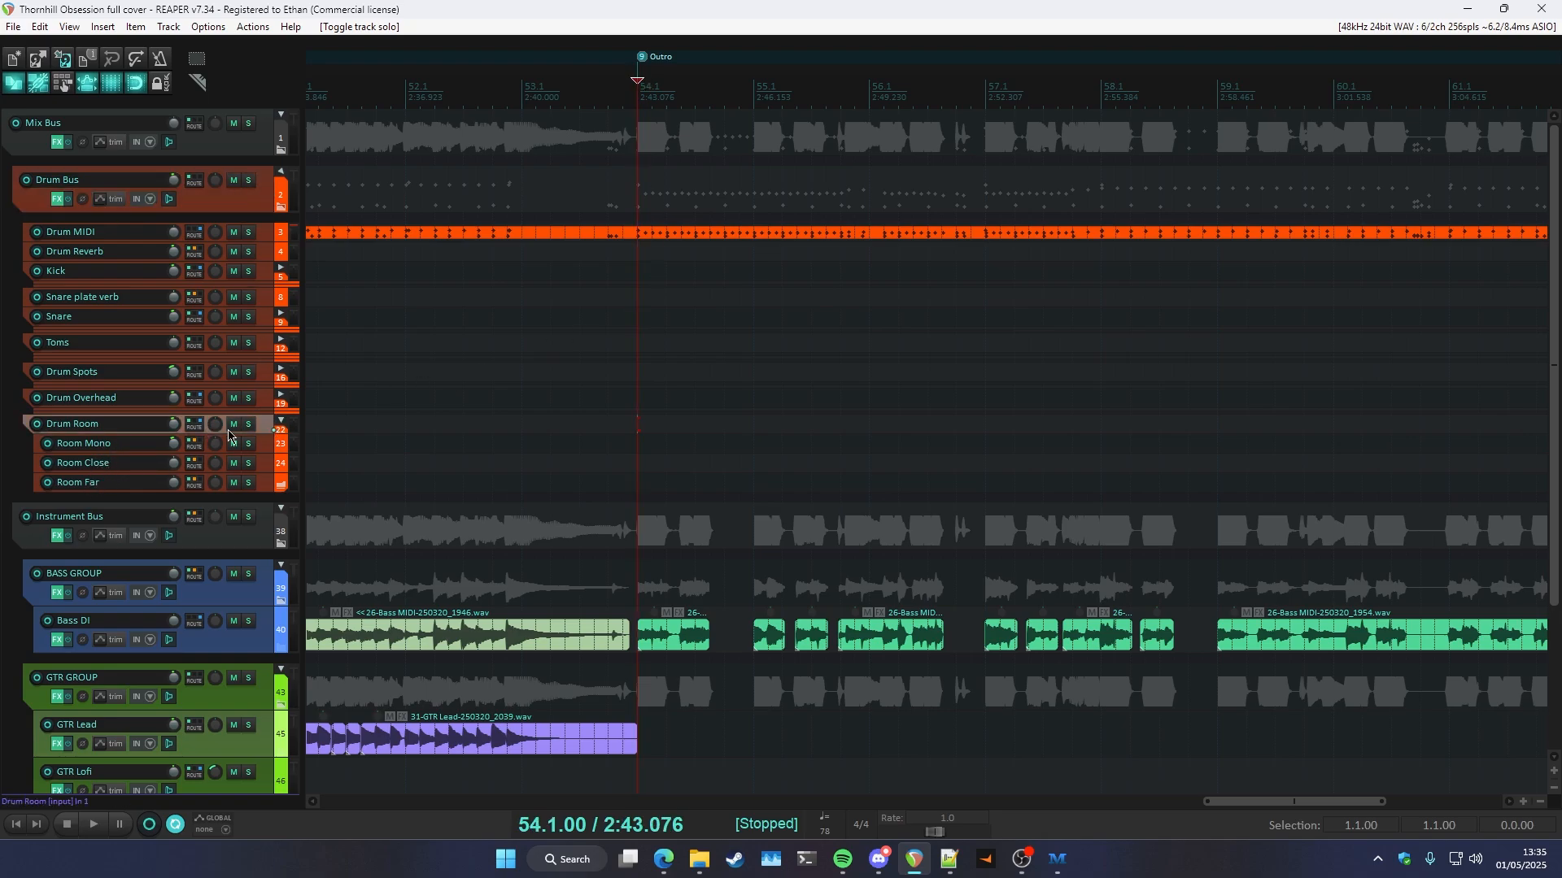
# - View the Drum Bus plugin chain with StandardCLIP shown, close it, and select the Drum Overhead track
pyautogui.click(56, 199)
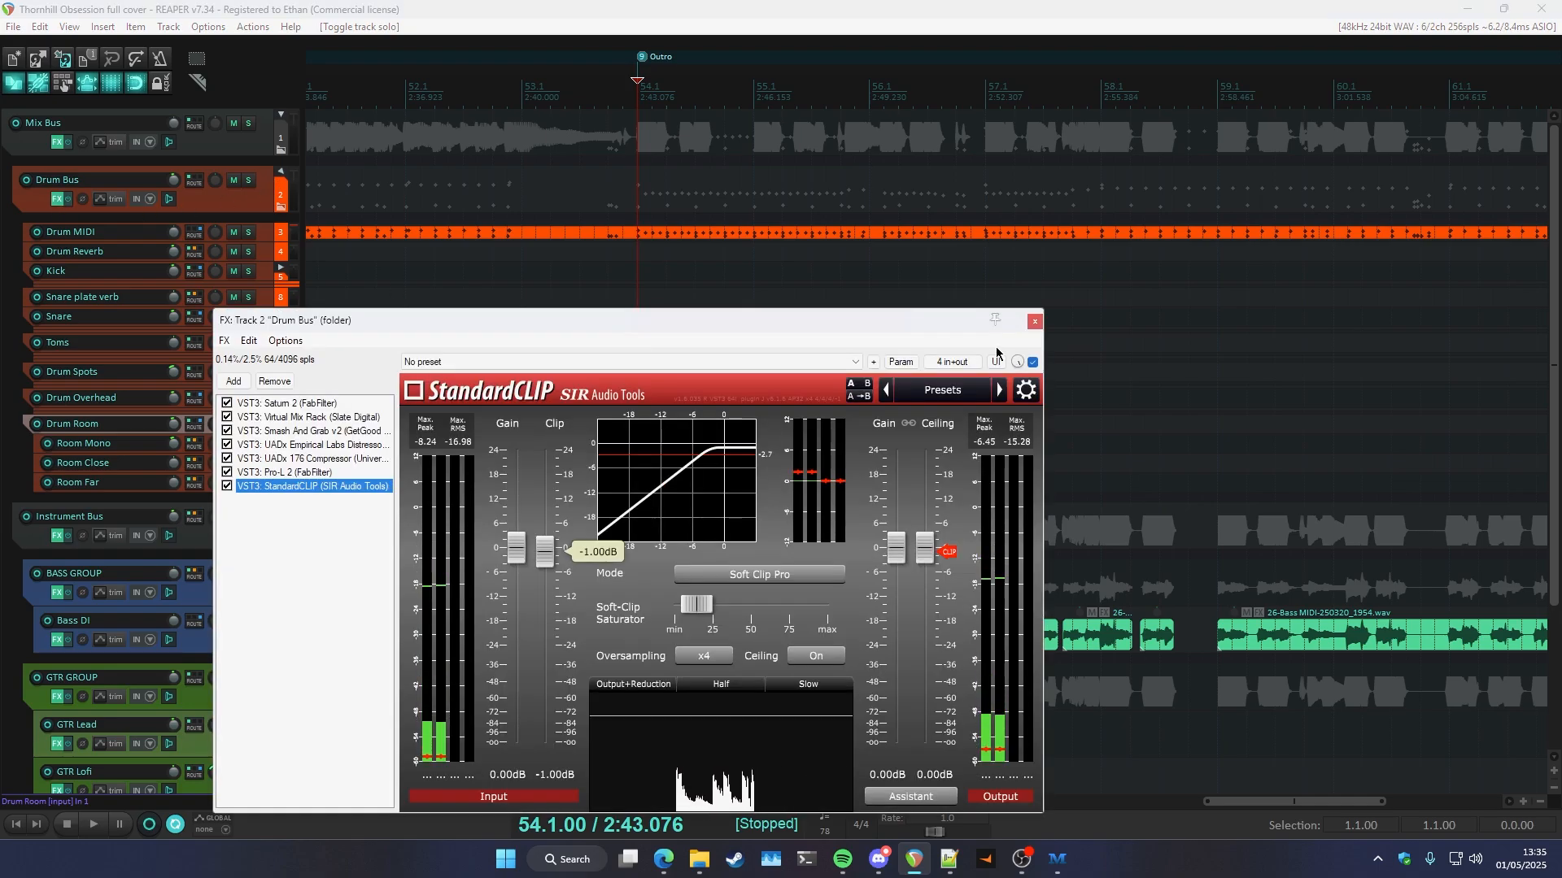
pyautogui.click(1027, 319)
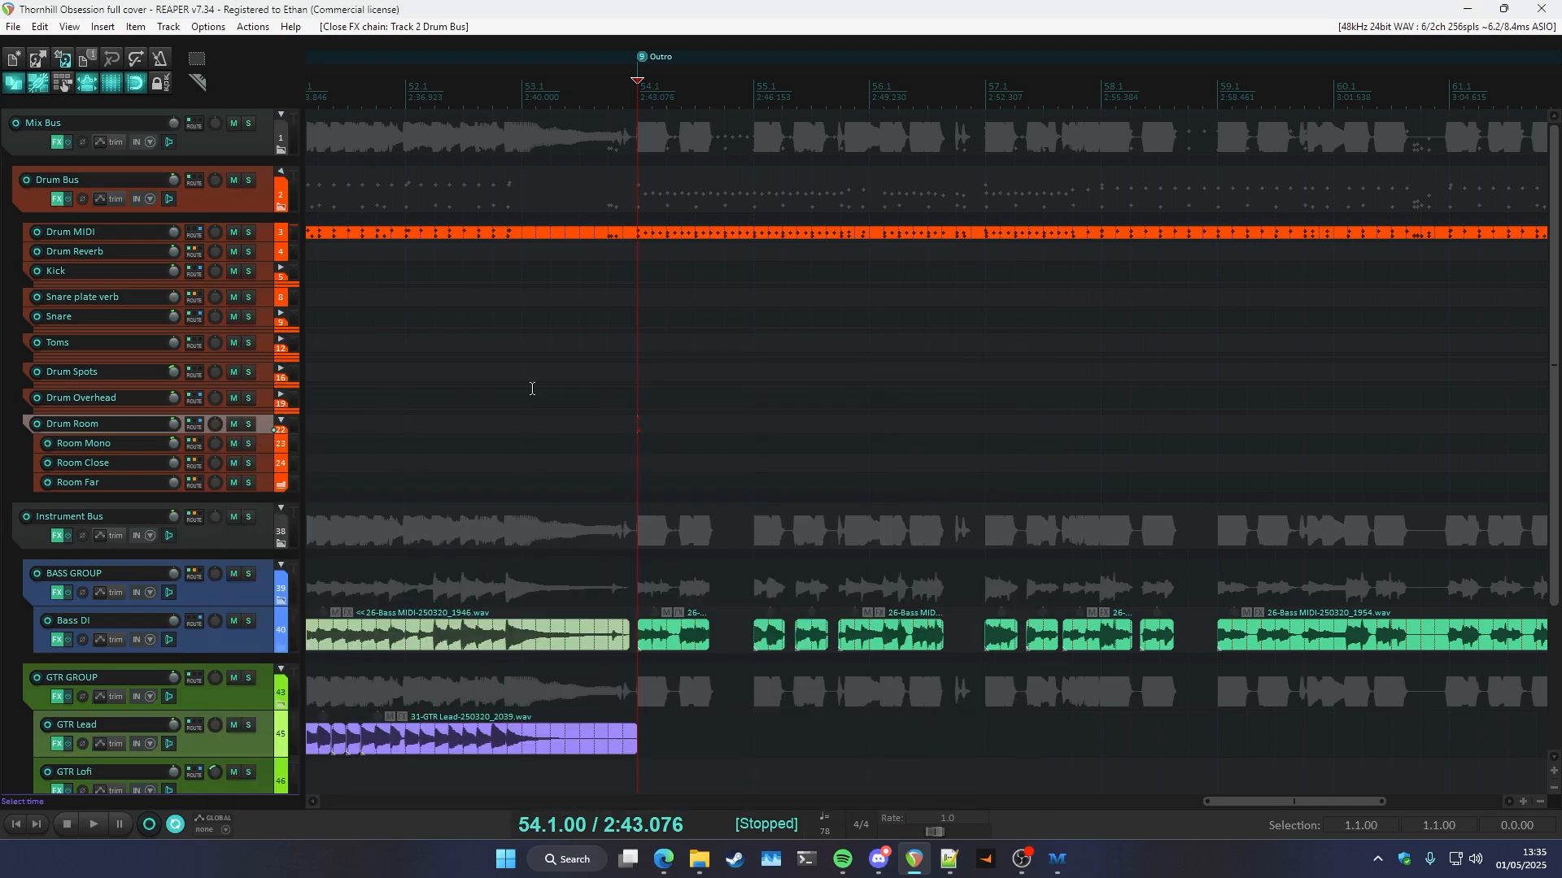
pyautogui.click(267, 398)
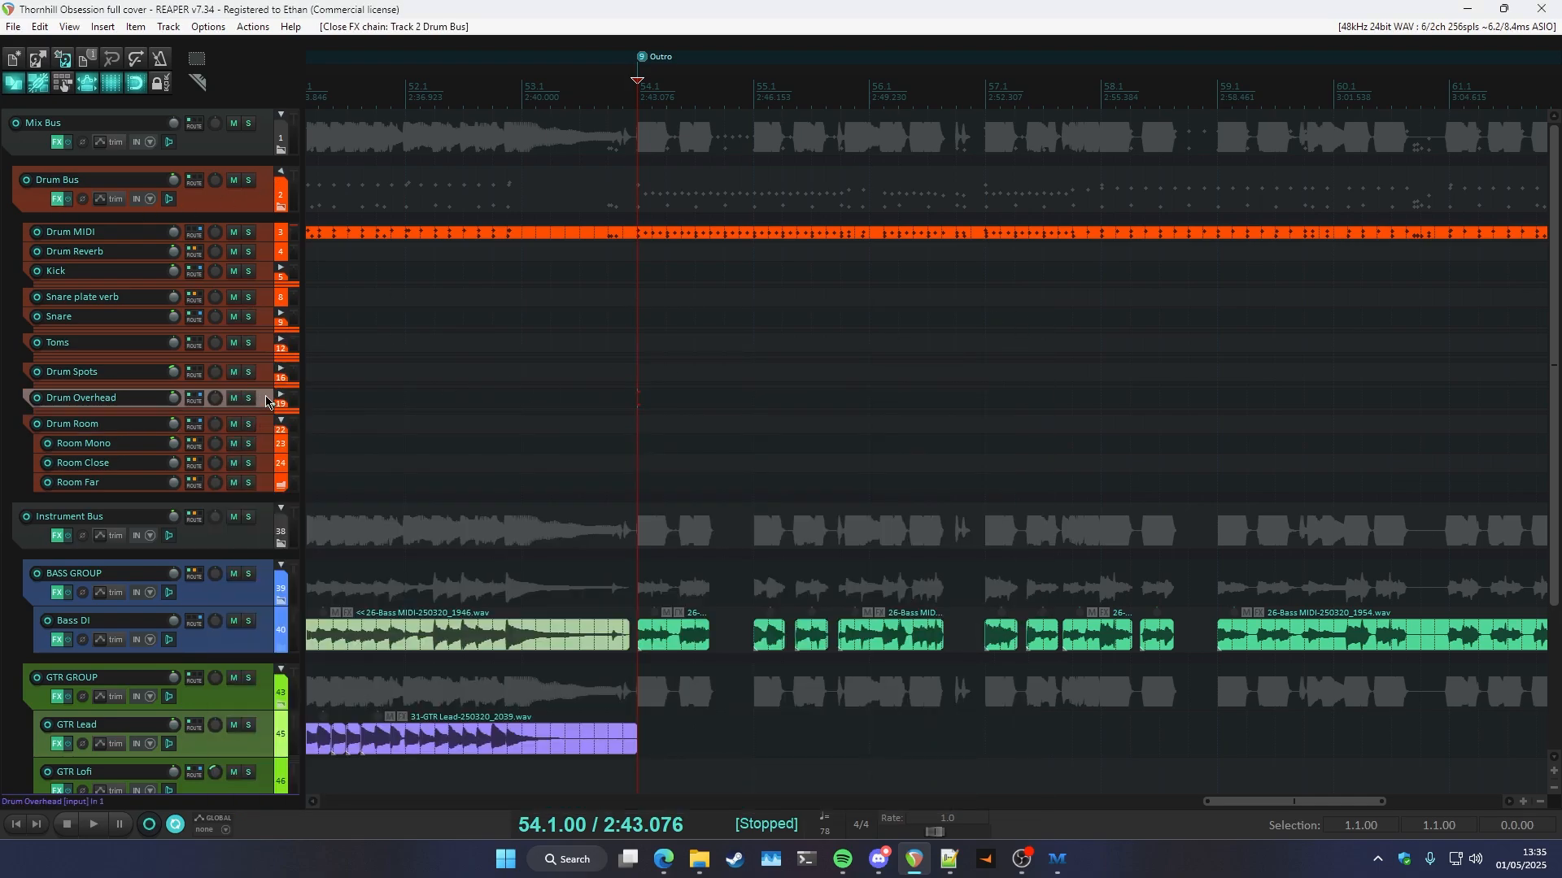
pyautogui.click(265, 377)
pyautogui.click(267, 397)
pyautogui.click(265, 378)
pyautogui.click(266, 400)
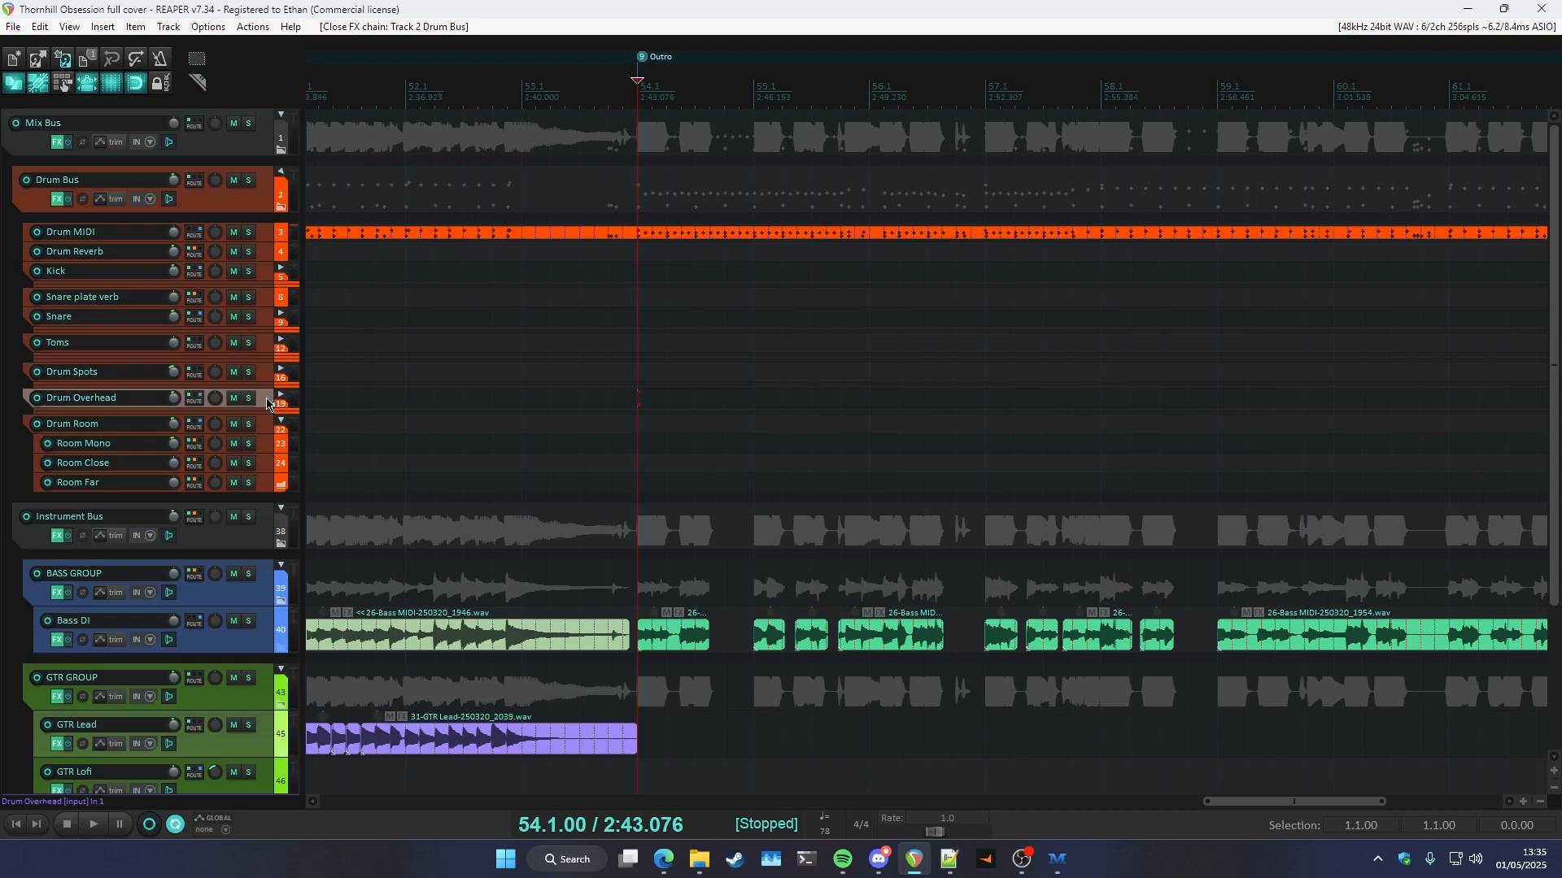